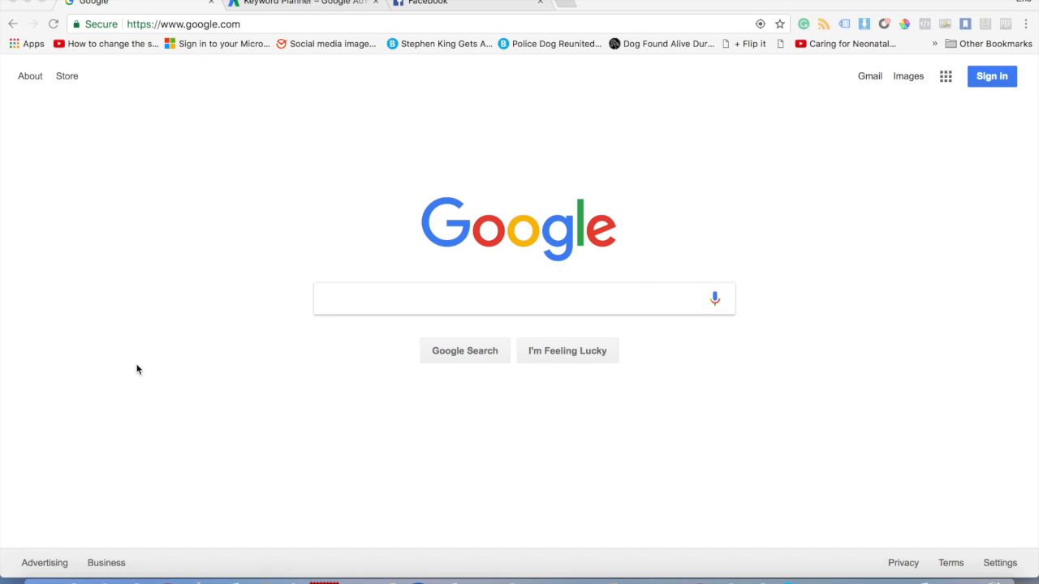
- Search Google for "sunglasses"
left_click(386, 301)
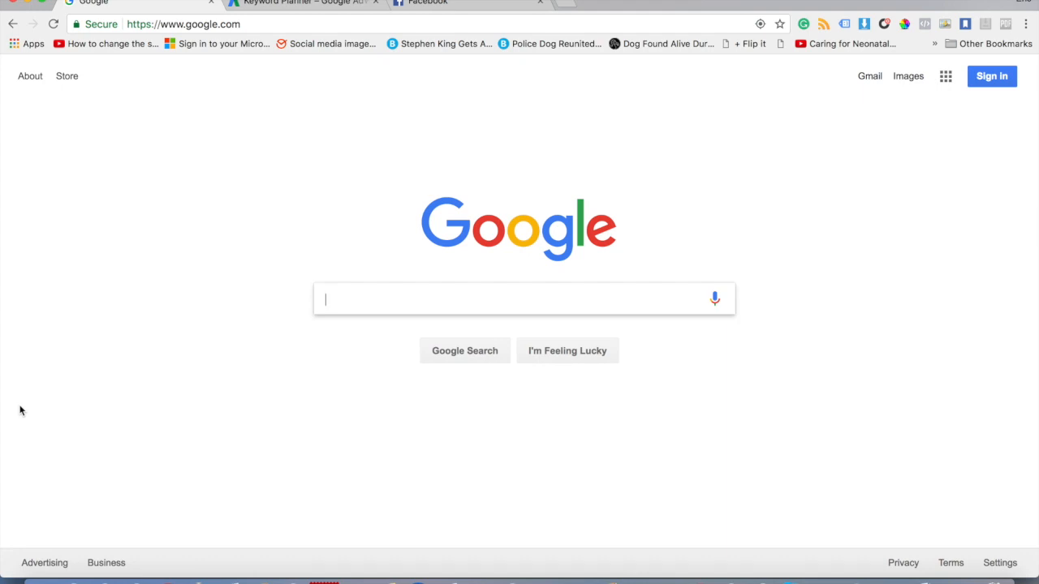
type("sunglasses")
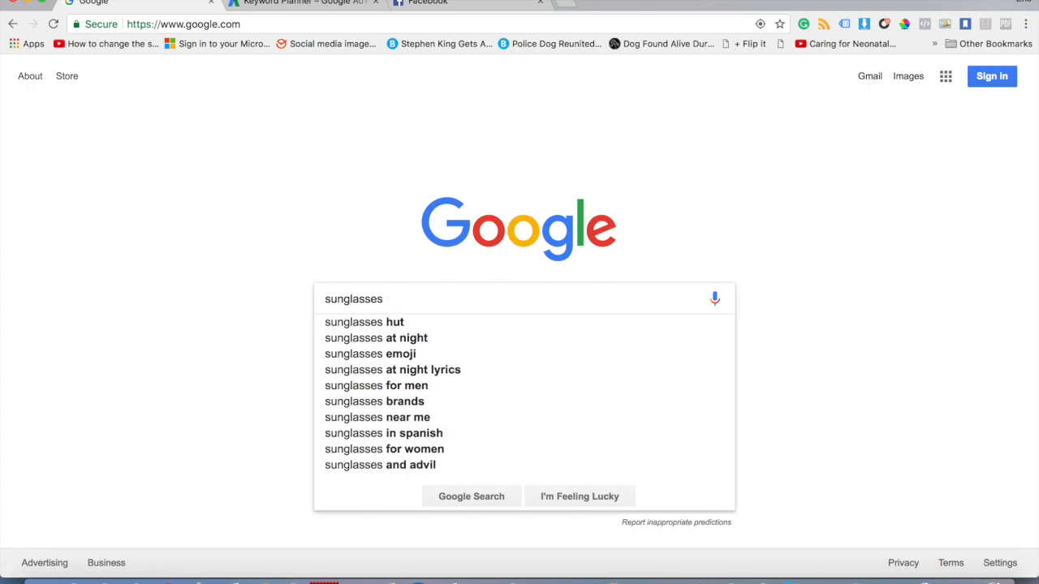
key("Return")
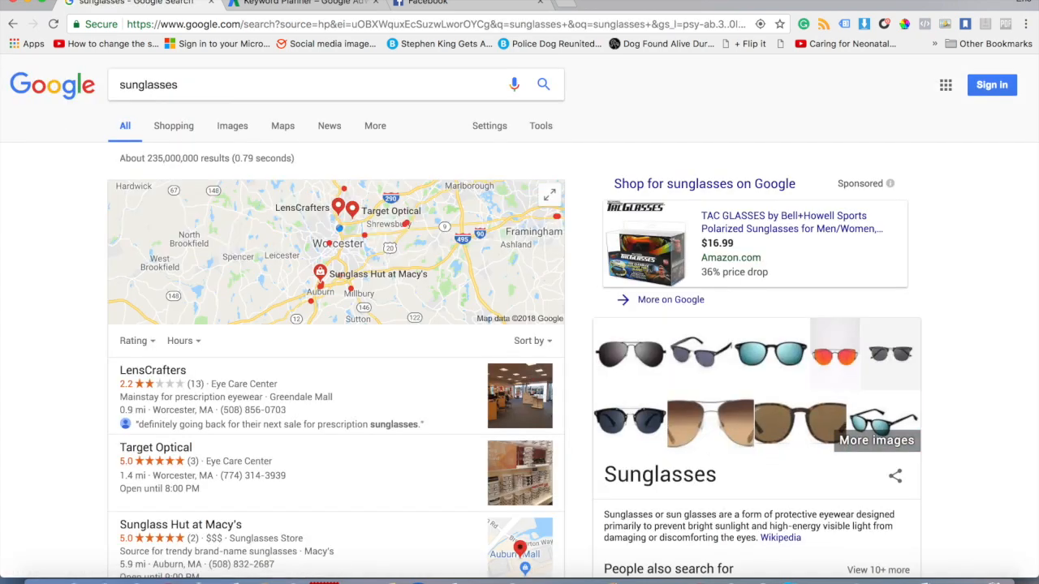
- Examine the results page for "sunglasses", from the local map listings to the store links and top stories
scroll(92, 237, "down", 5)
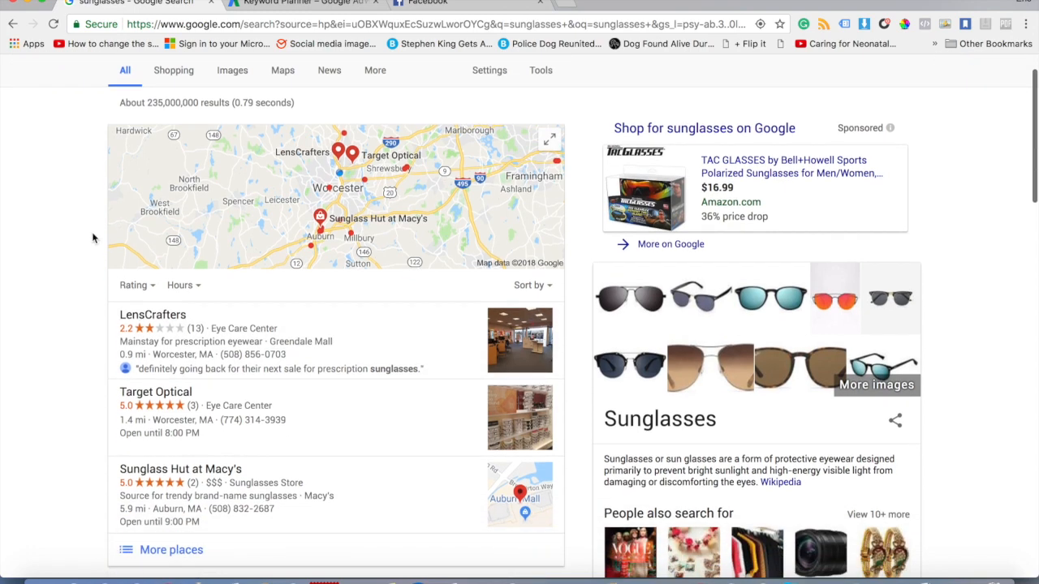
scroll(93, 237, "down", 4)
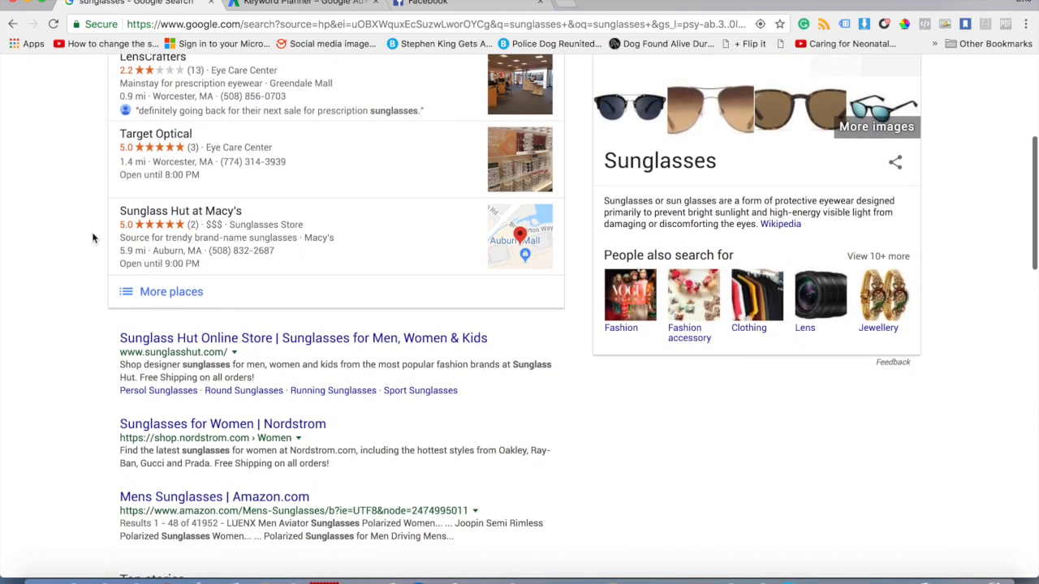
scroll(93, 238, "up", 4)
scroll(93, 237, "up", 4)
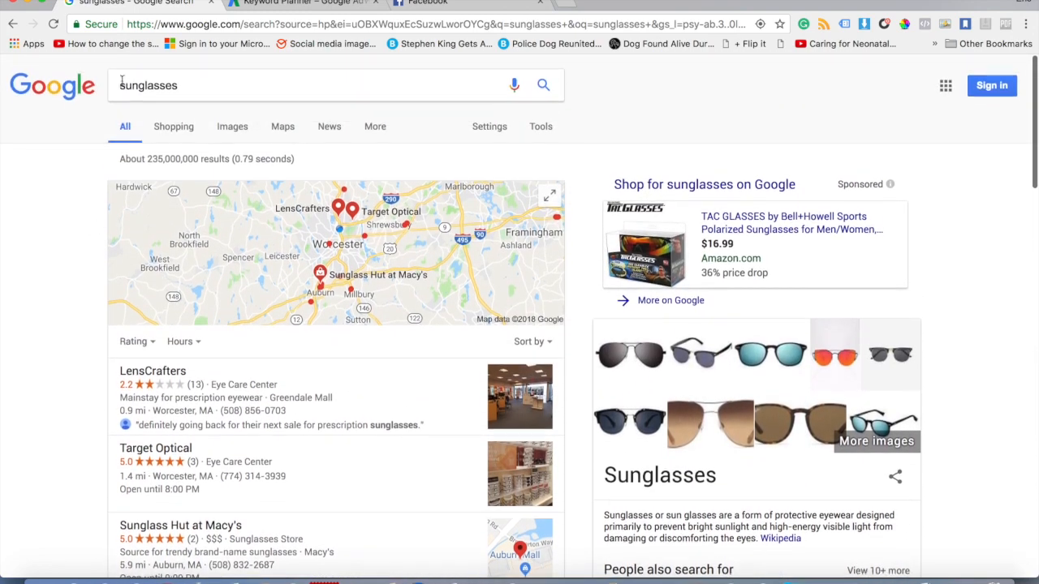
scroll(86, 331, "down", 15)
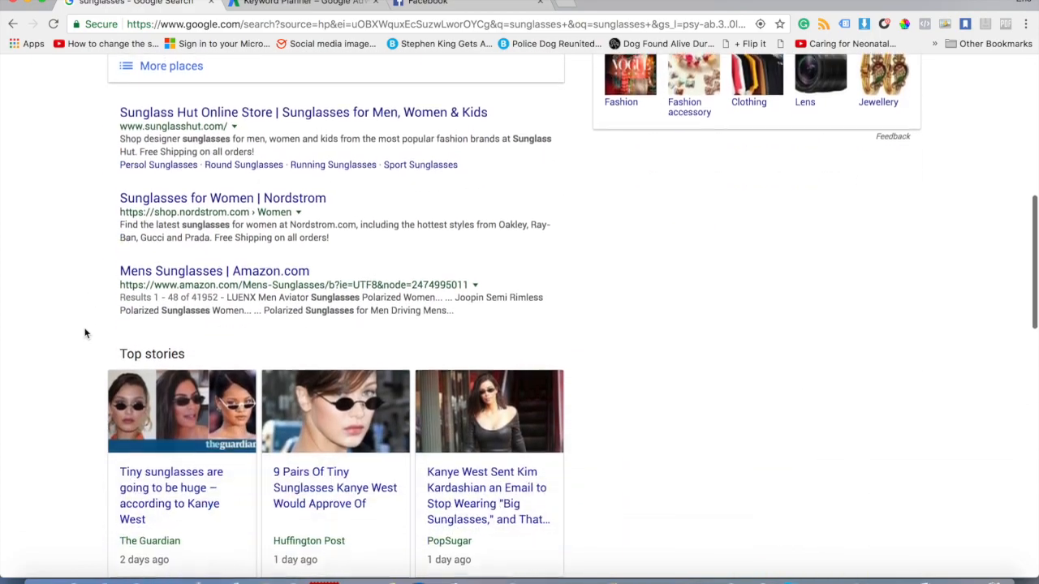
scroll(85, 333, "down", 15)
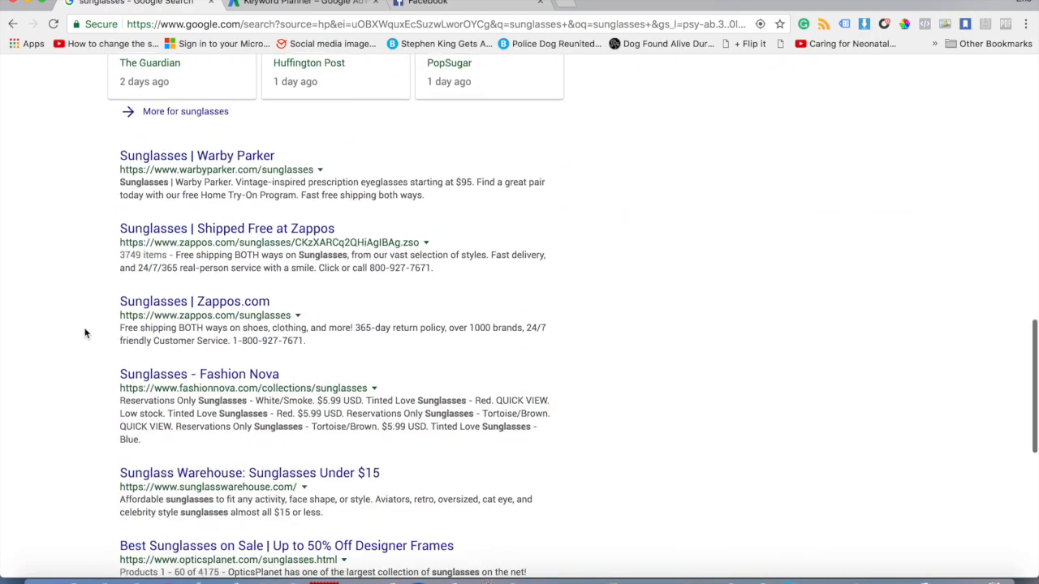
scroll(85, 333, "up", 20)
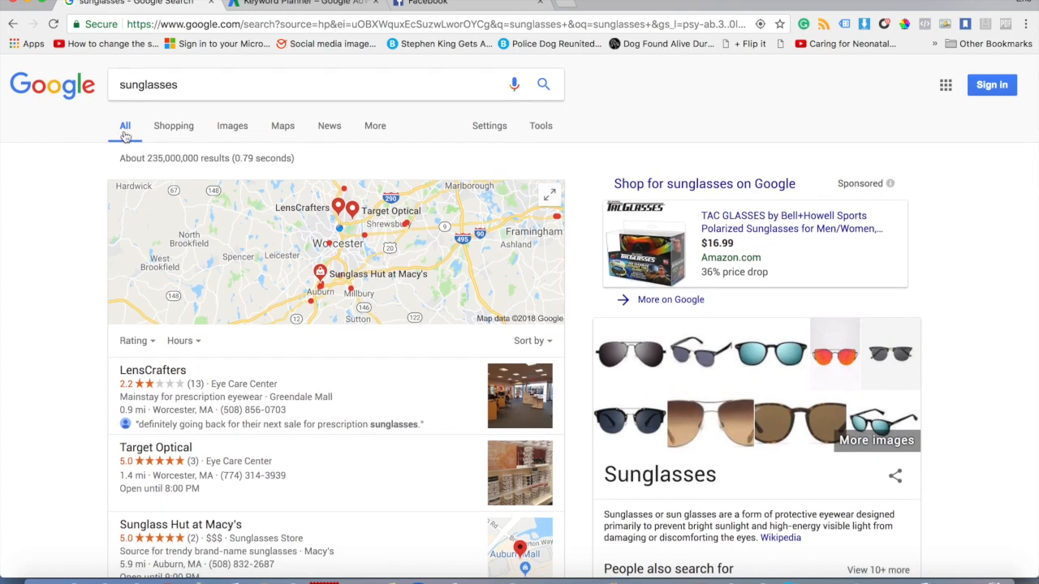
- Narrow the search to "womans sunglasses" and accept the suggested spelling "womens sunglasses"
left_click(120, 86)
type("womans")
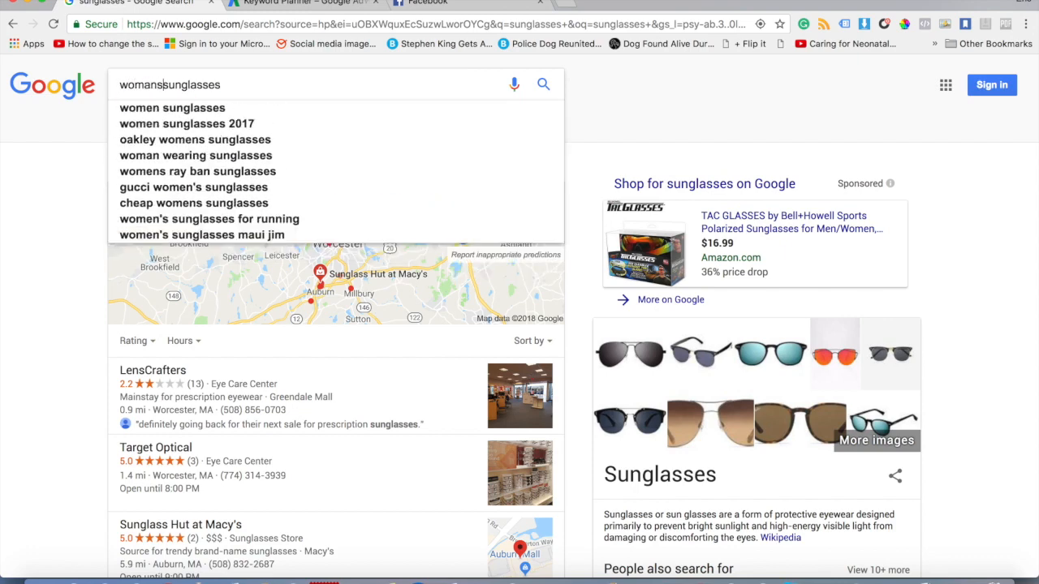
key("Return")
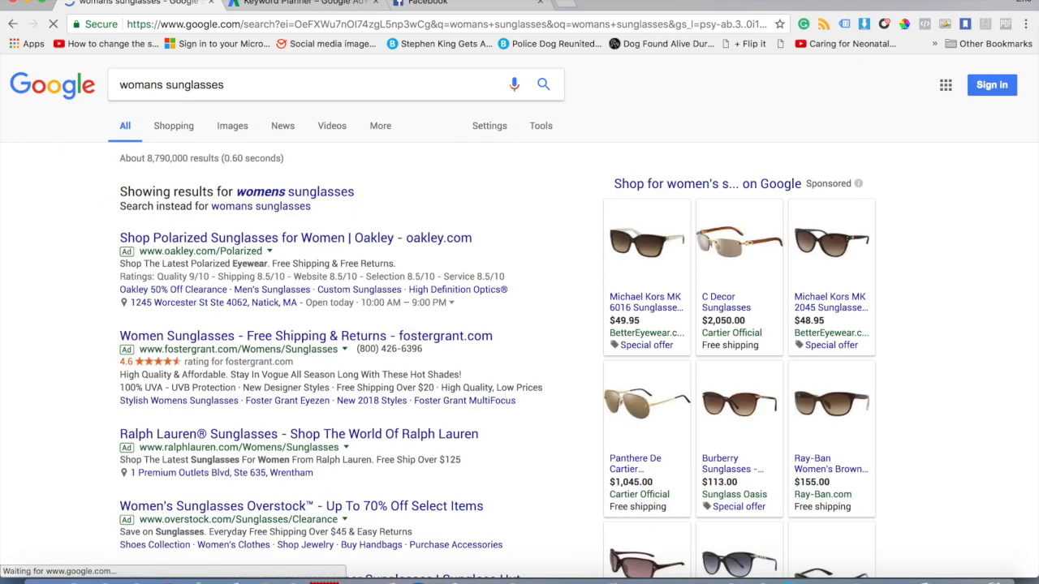
left_click(273, 194)
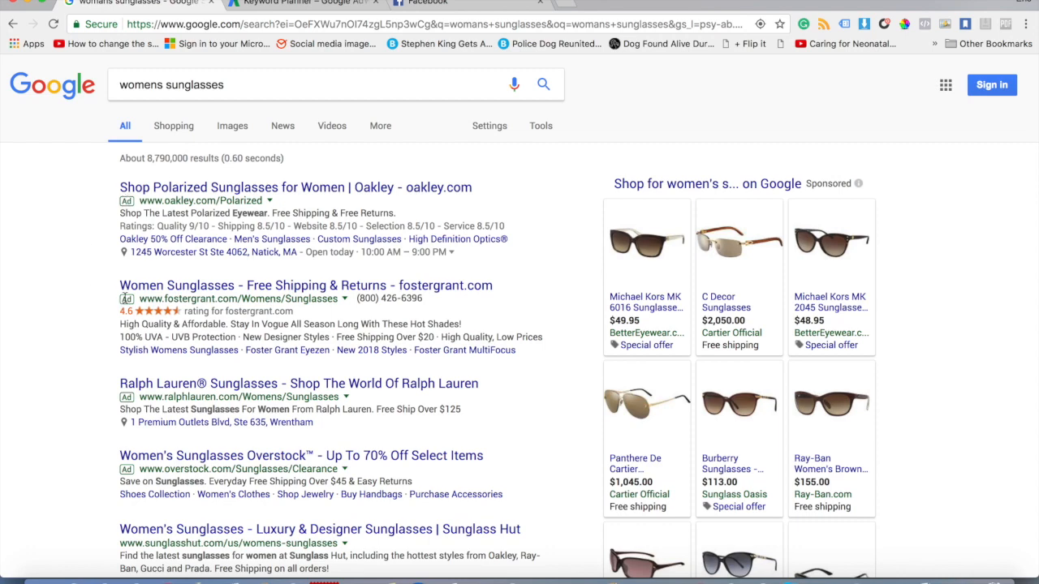
- Examine the text ads, sponsored products and regular results for "womens sunglasses"
scroll(78, 310, "down", 3)
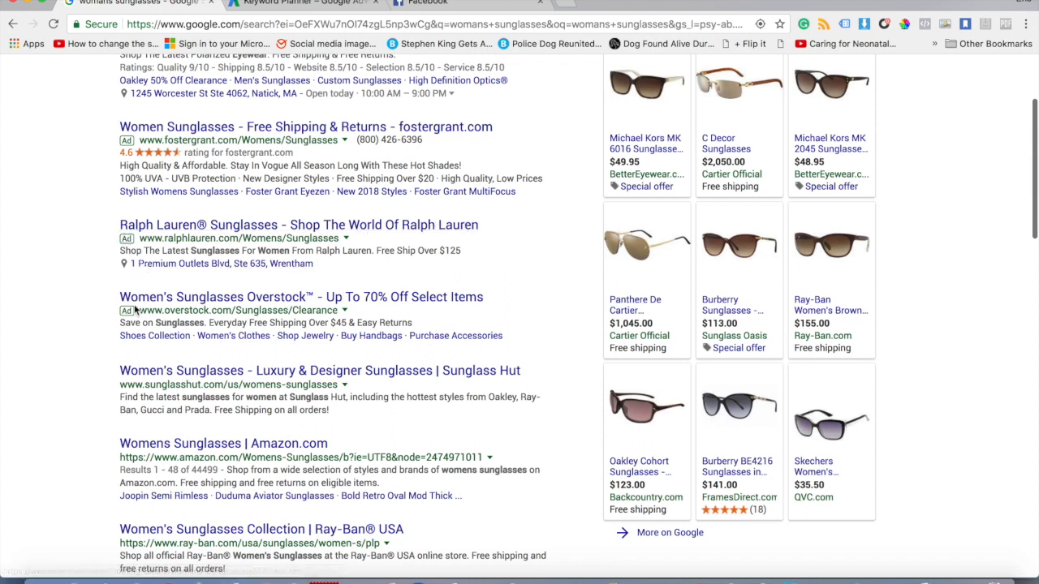
scroll(99, 327, "down", 5)
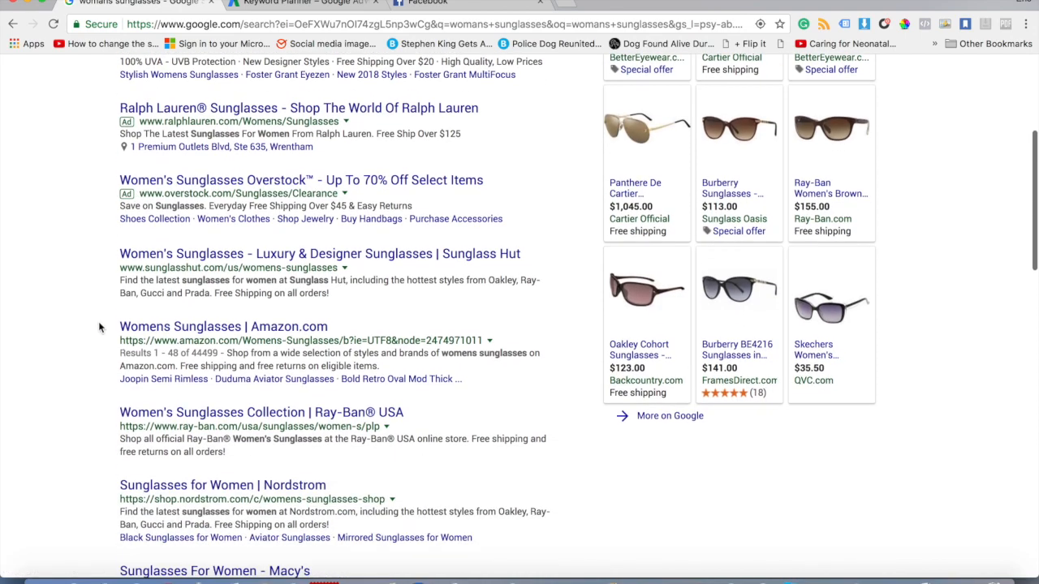
scroll(98, 327, "up", 3)
scroll(99, 322, "up", 3)
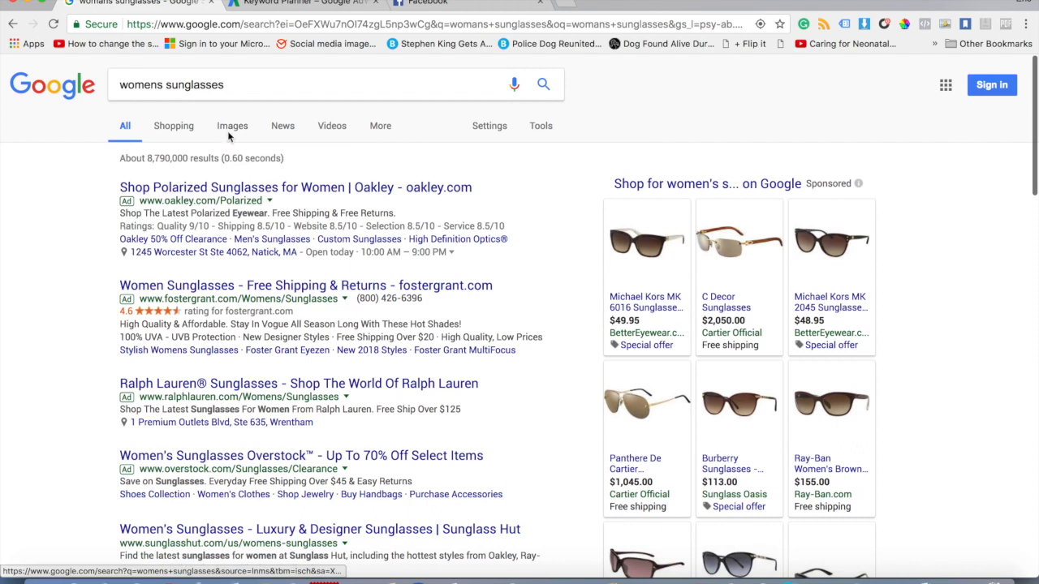
- Show the Shopping results for "womens sunglasses" and look through the product listings and prices
left_click(172, 130)
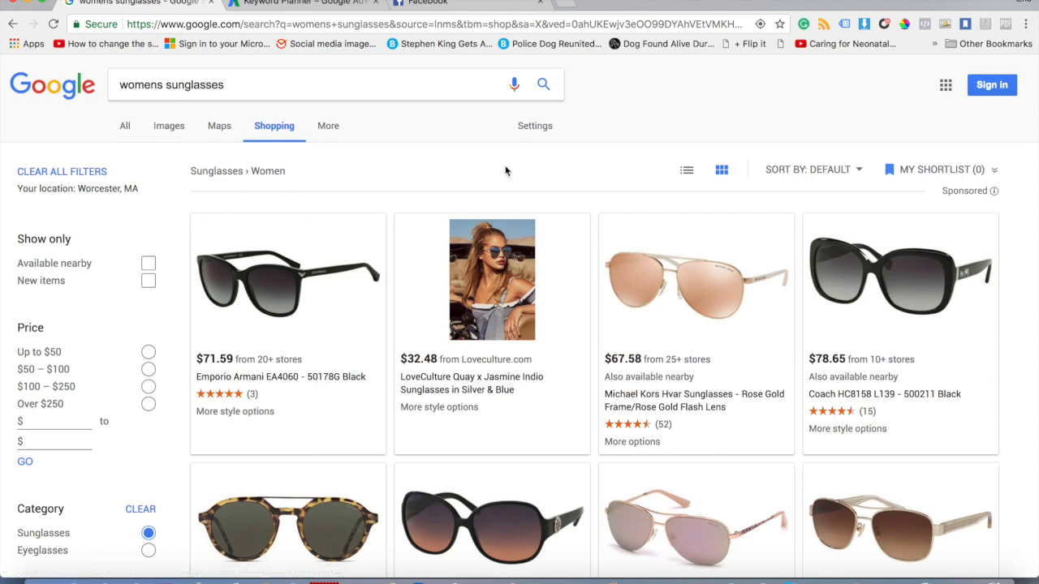
scroll(804, 257, "down", 5)
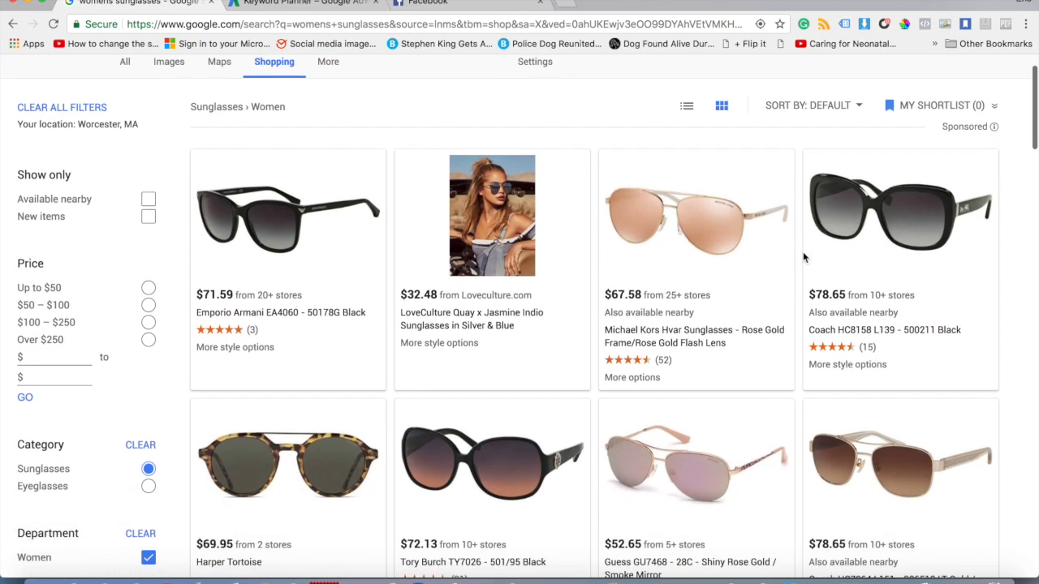
scroll(804, 257, "down", 3)
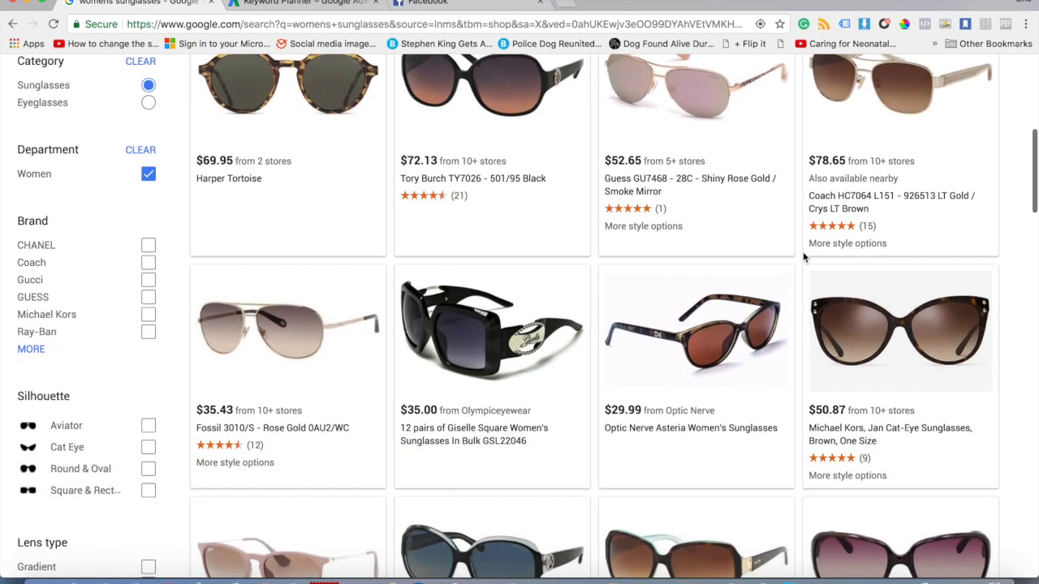
scroll(804, 257, "down", 6)
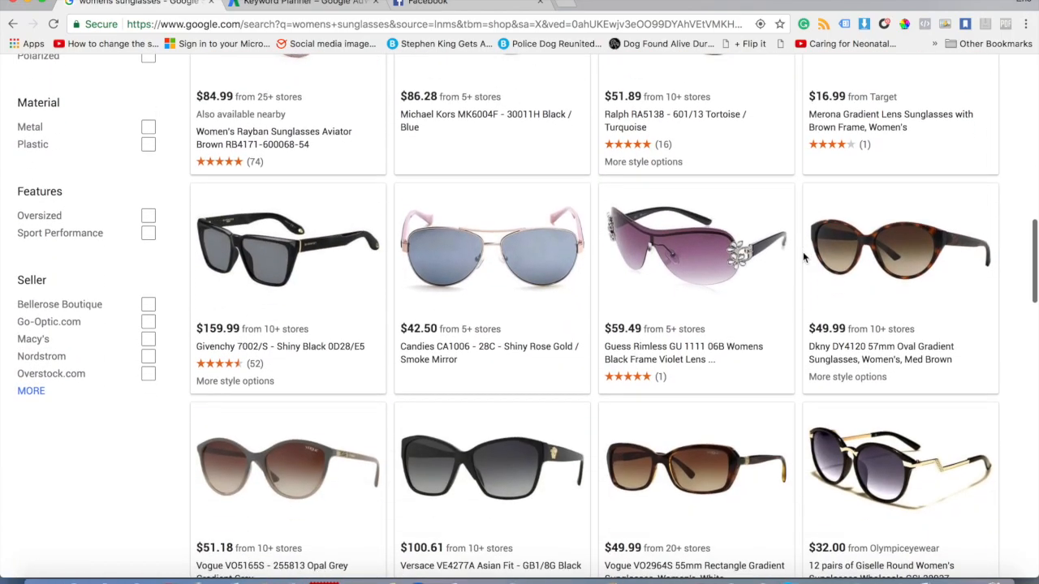
scroll(804, 257, "up", 12)
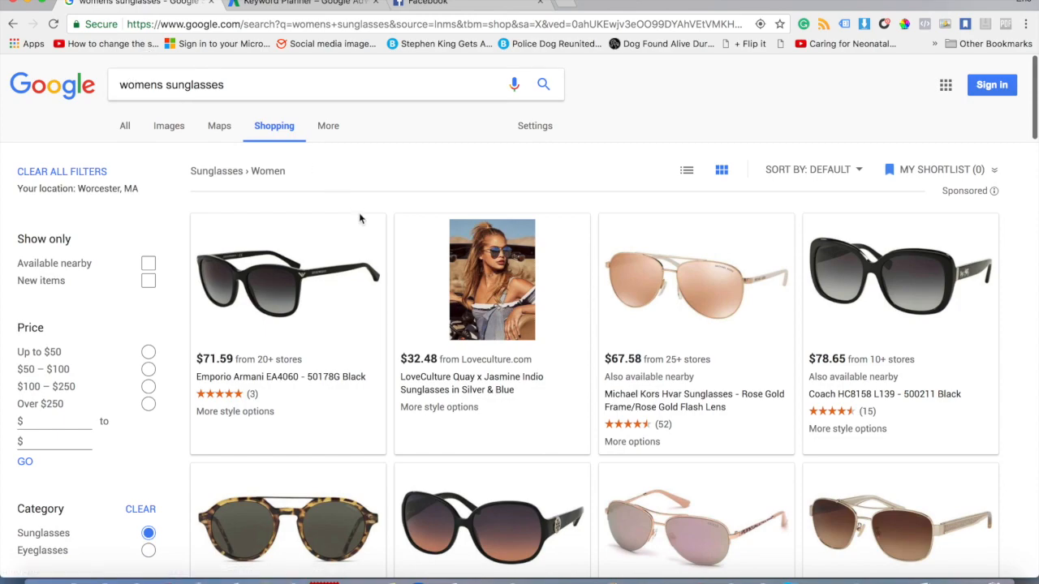
scroll(360, 216, "down", 4)
scroll(360, 219, "down", 10)
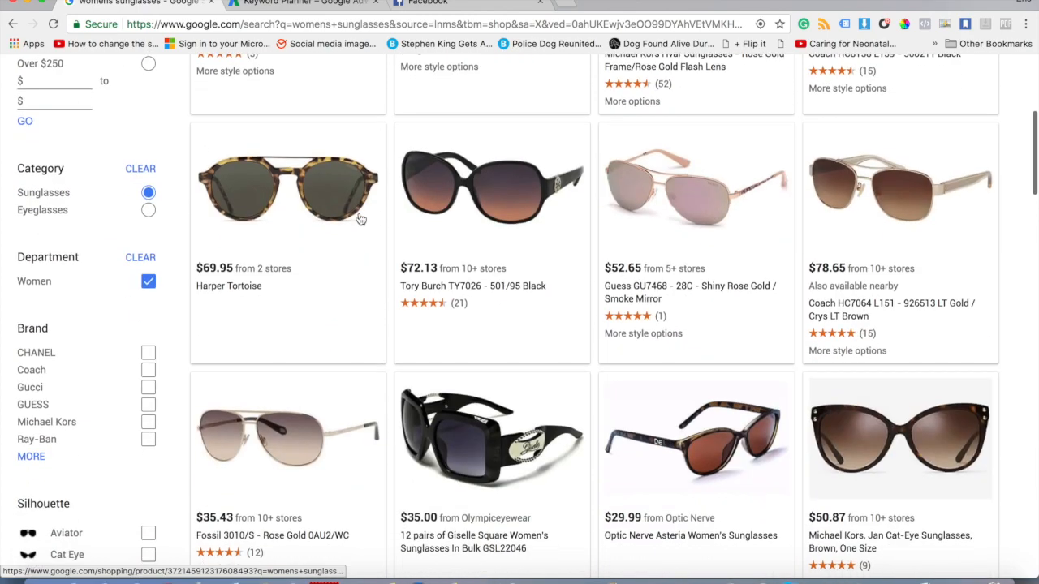
scroll(361, 219, "up", 15)
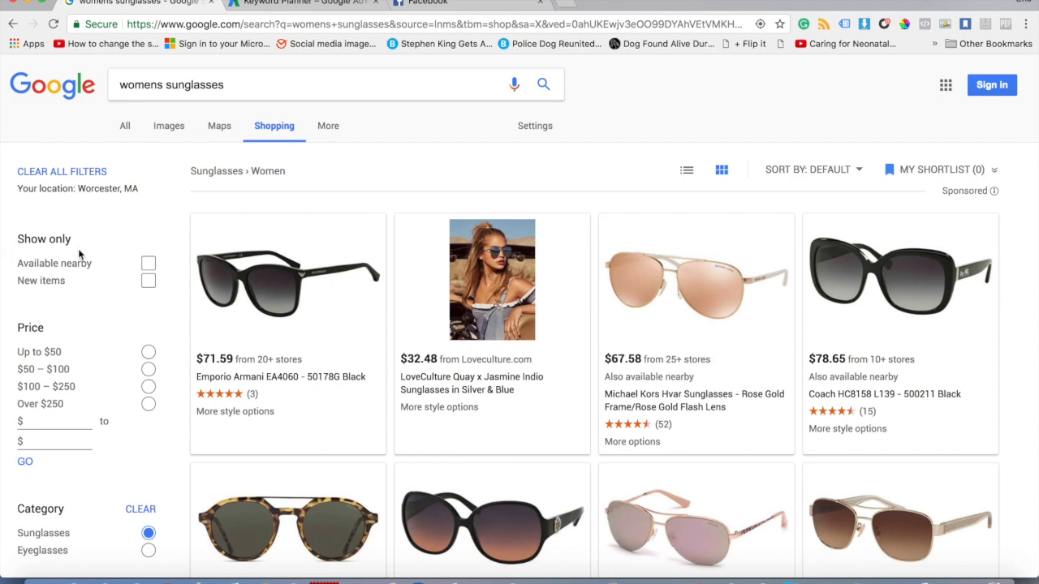
- Filter the women's sunglasses shopping results to the $50 – $100 price range
scroll(79, 255, "down", 1)
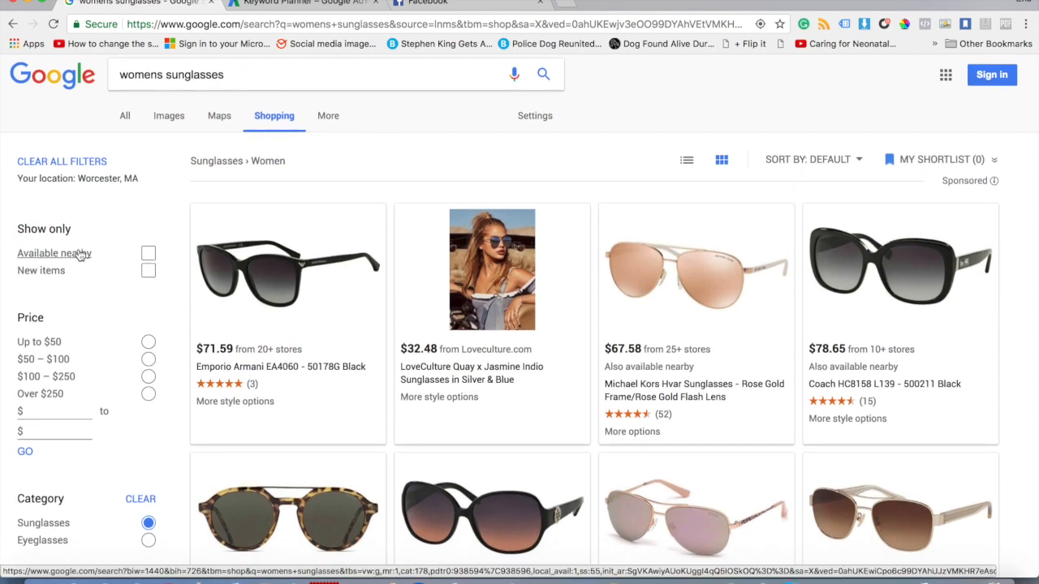
scroll(79, 254, "down", 3)
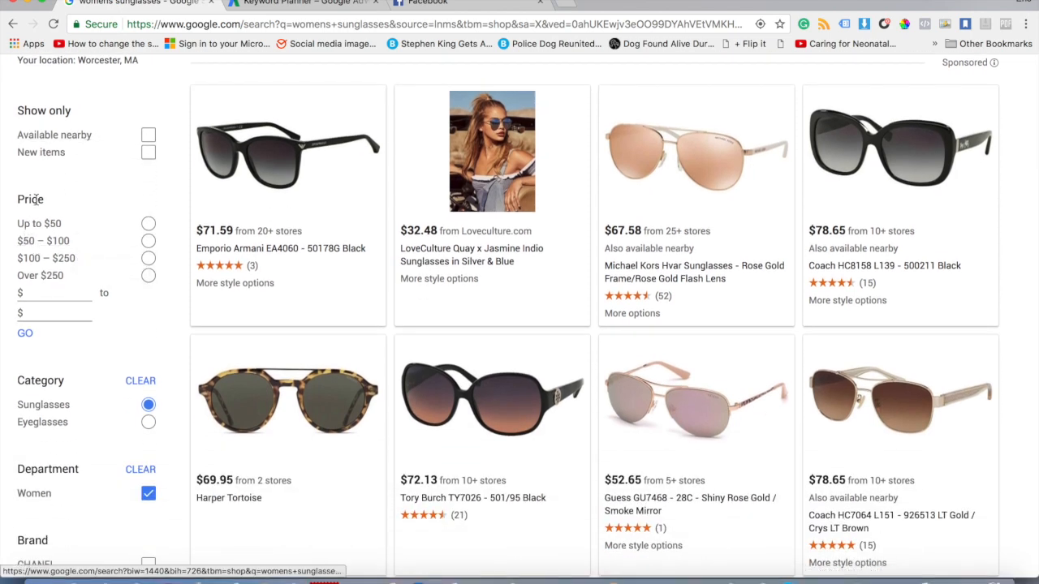
left_click(148, 244)
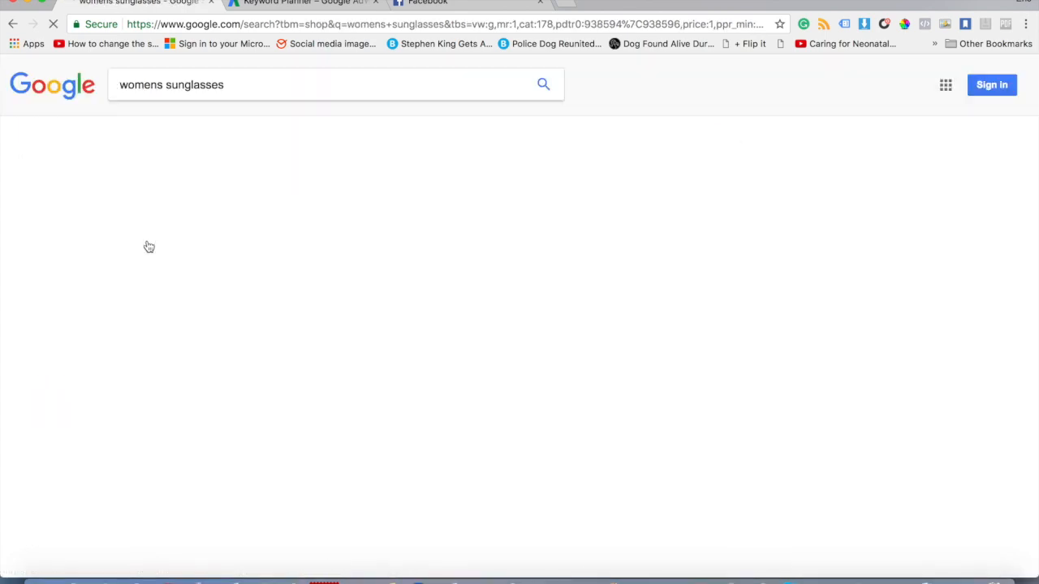
- Look through the category, department, brand, silhouette, lens type and material filters, and expand the full Seller list
scroll(114, 378, "down", 2)
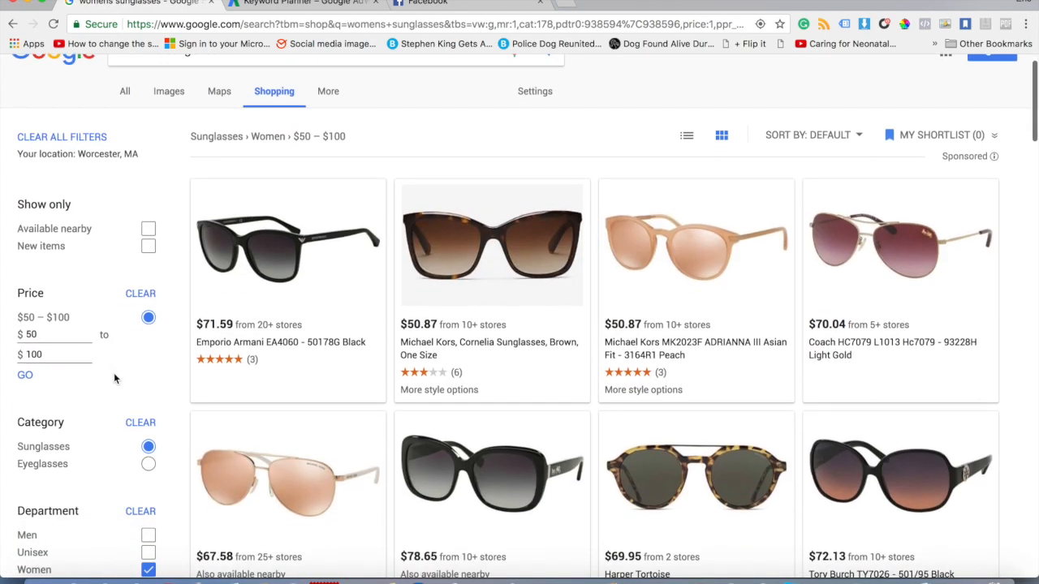
scroll(113, 379, "down", 4)
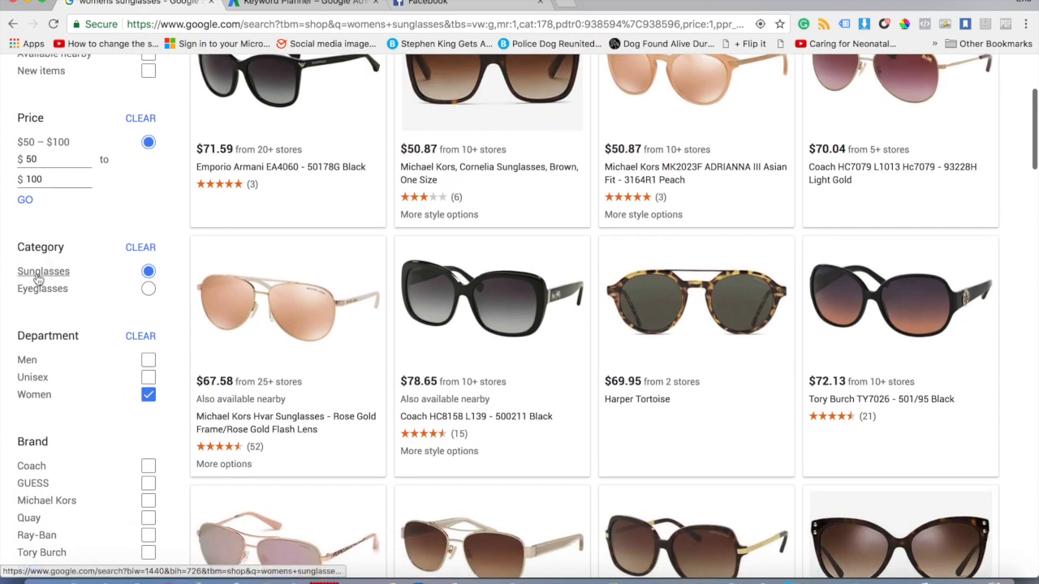
scroll(86, 365, "down", 1)
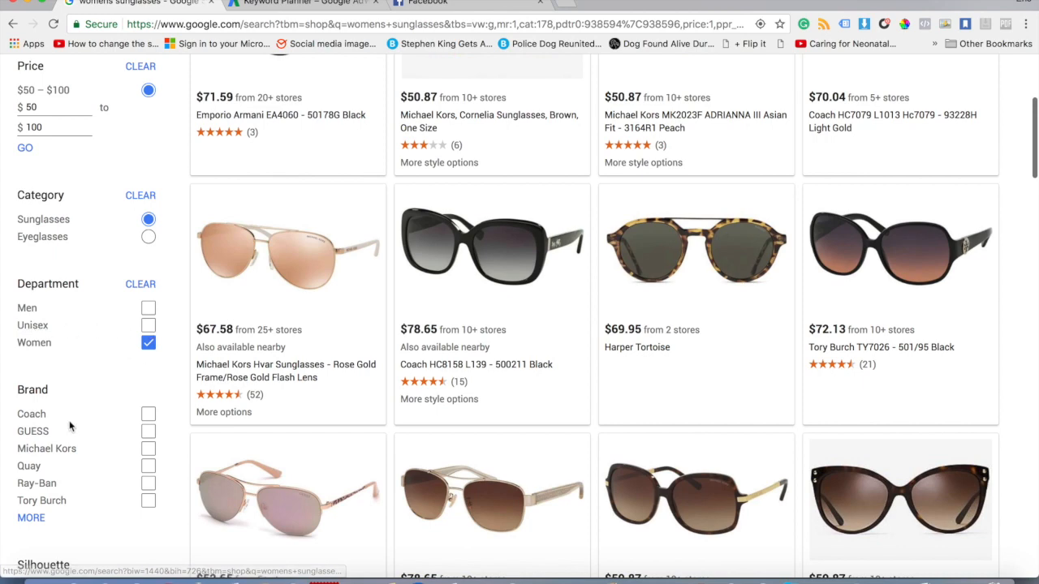
scroll(69, 420, "down", 3)
scroll(118, 453, "down", 8)
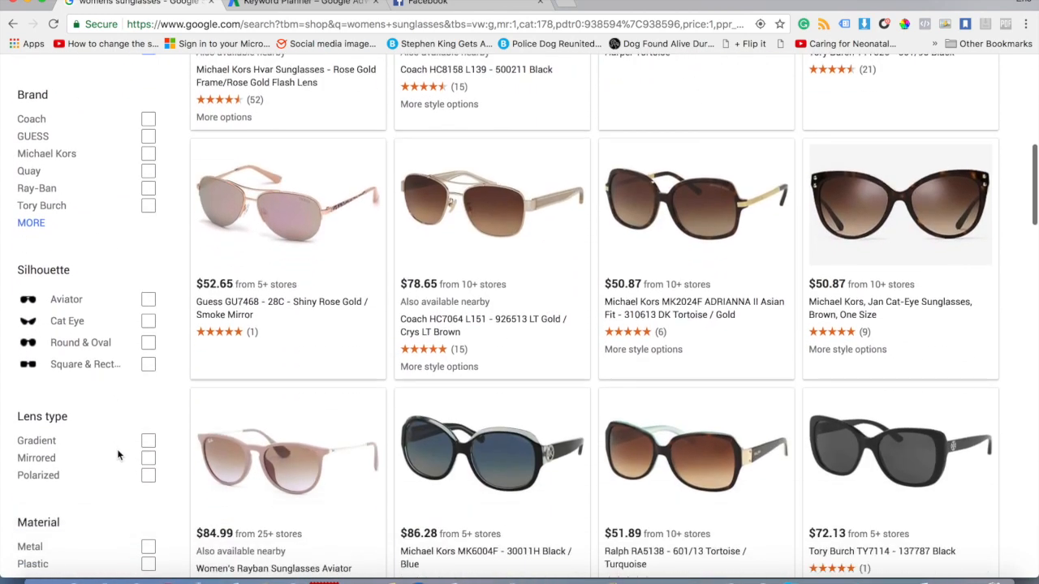
scroll(118, 452, "down", 1)
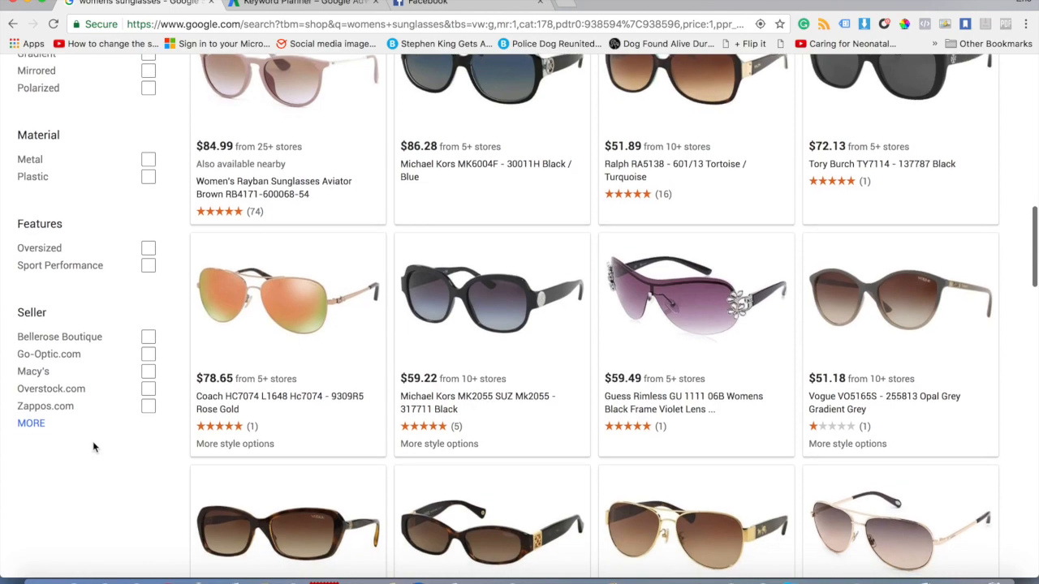
left_click(34, 424)
scroll(118, 385, "down", 5)
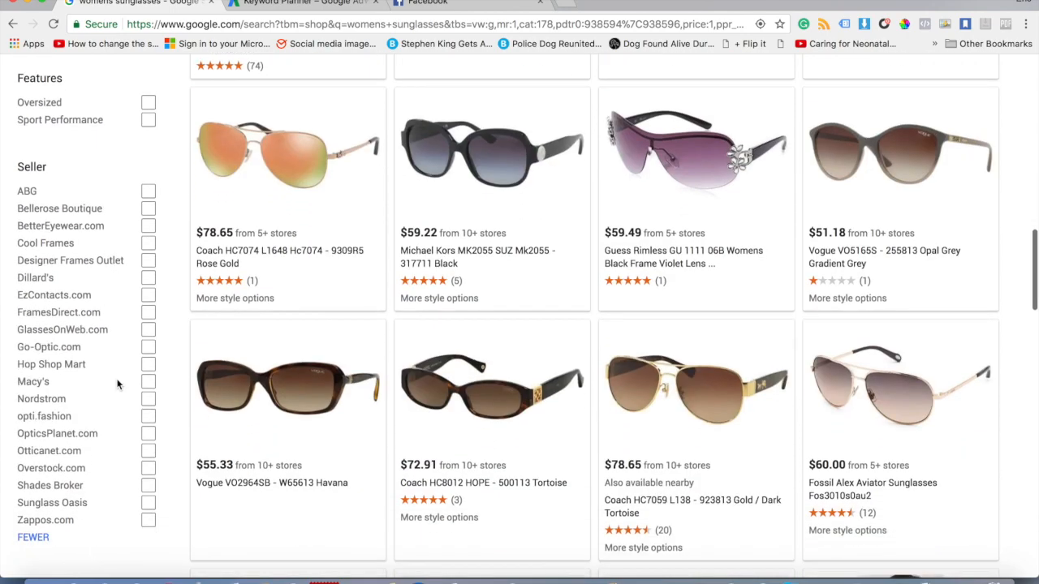
scroll(440, 399, "up", 15)
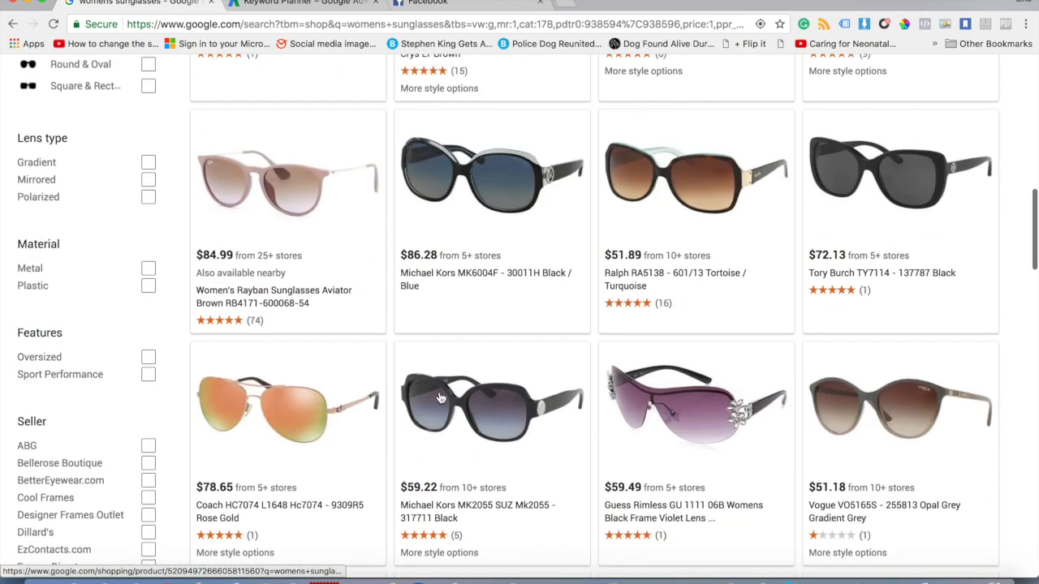
- Return to the all-results view for "womens sunglasses" and examine its ads and regular listings
scroll(439, 392, "up", 4)
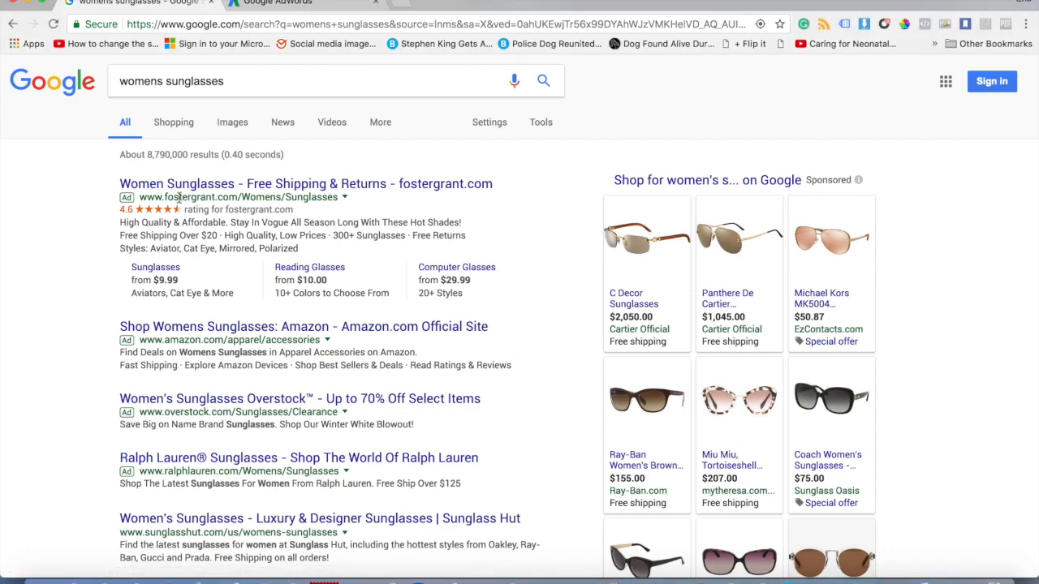
scroll(178, 191, "down", 4)
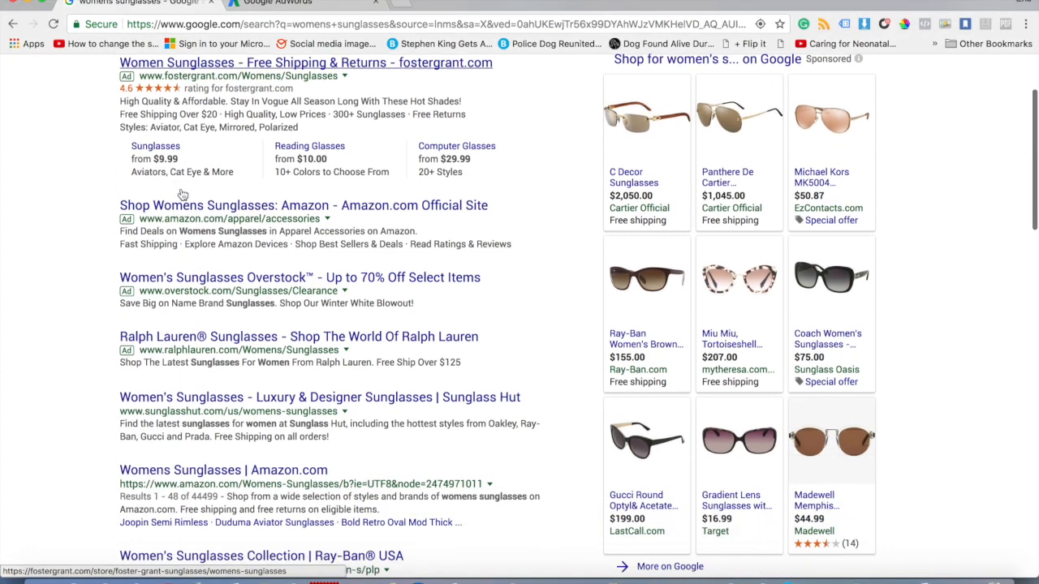
scroll(183, 193, "down", 1)
scroll(163, 162, "up", 5)
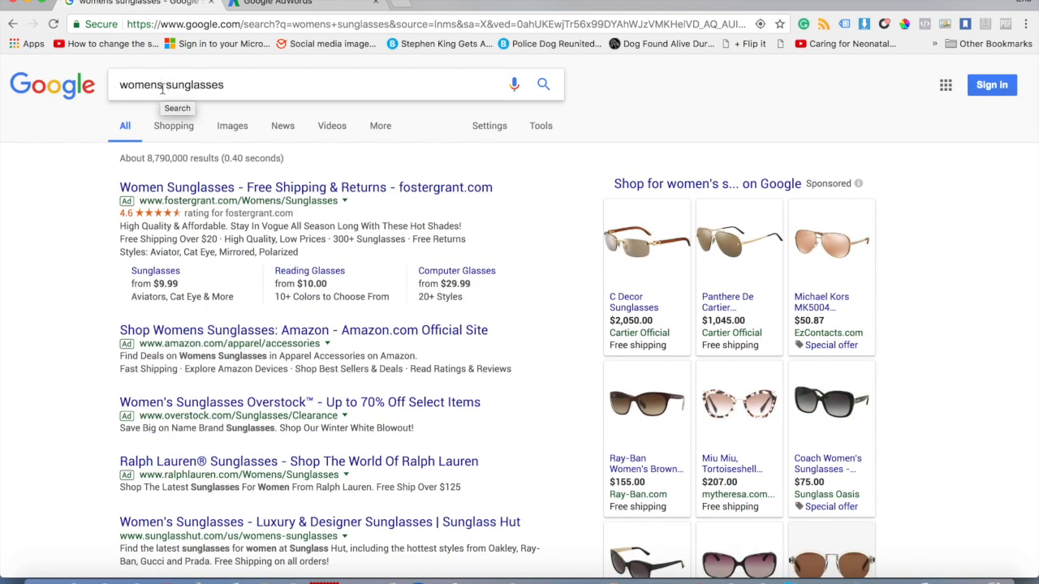
- Look through the first page of "womens sunglasses" results, comparing the ads, regular listings, brand refinements and related searches
scroll(95, 320, "down", 3)
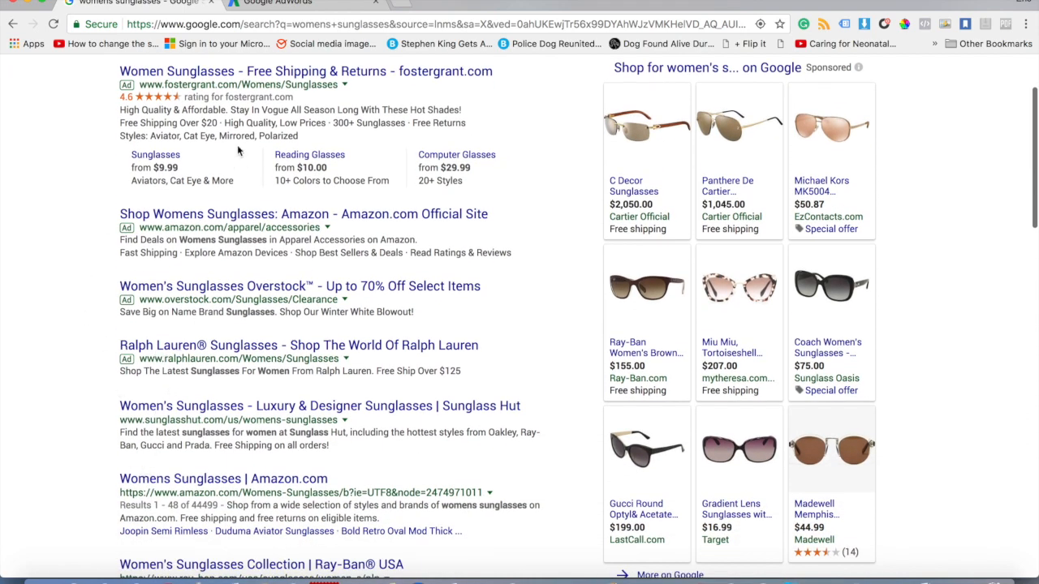
scroll(240, 138, "up", 1)
scroll(243, 132, "up", 1)
scroll(243, 131, "down", 15)
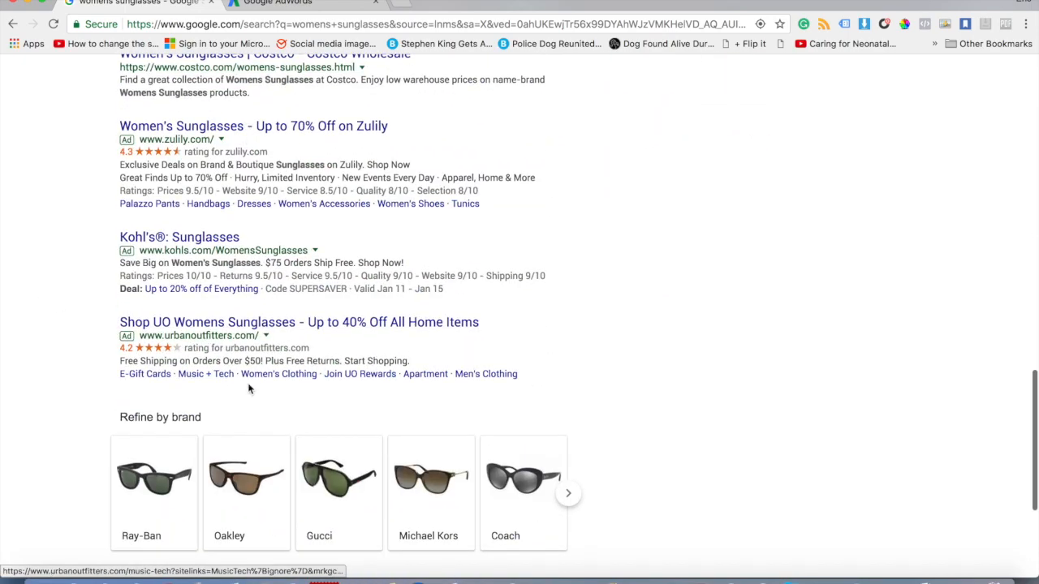
scroll(271, 487, "down", 3)
scroll(272, 487, "up", 20)
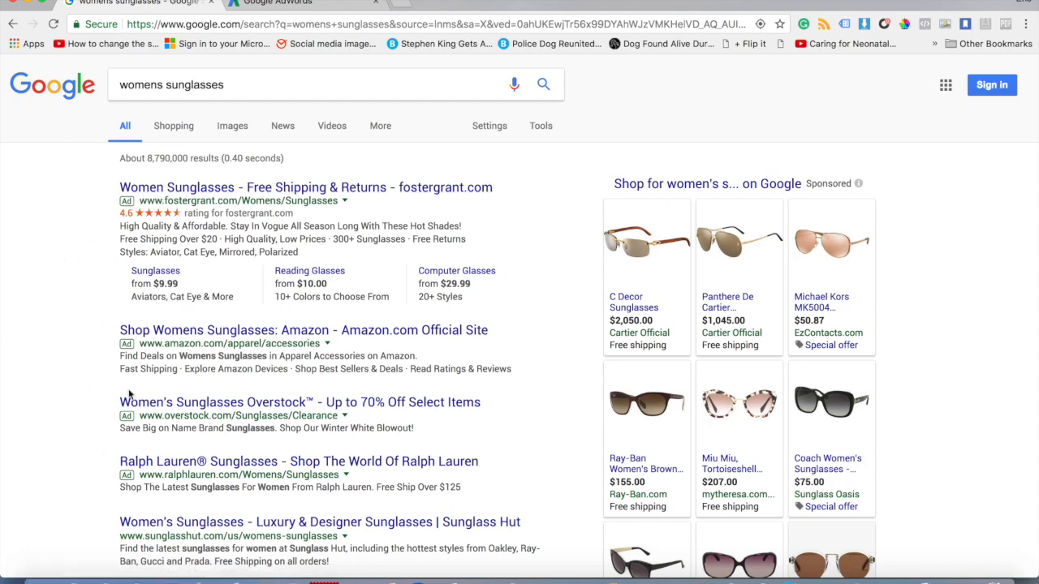
scroll(140, 515, "down", 5)
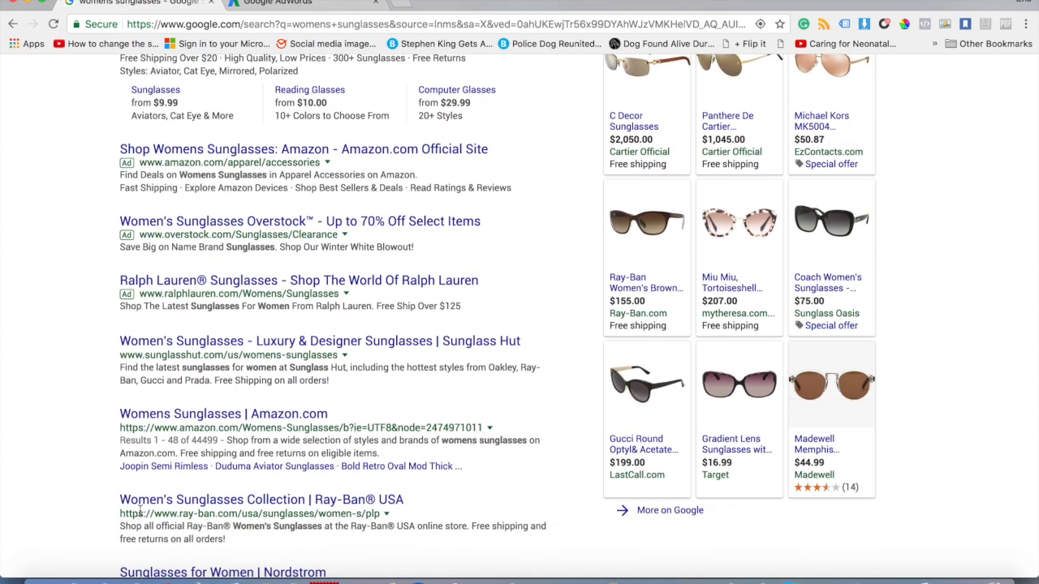
scroll(140, 511, "down", 10)
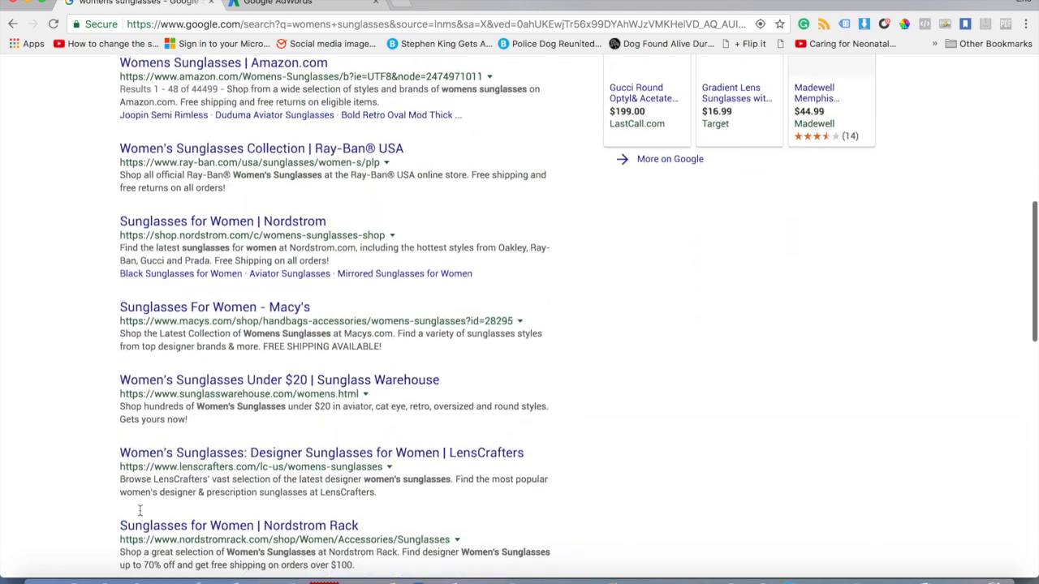
scroll(140, 512, "down", 7)
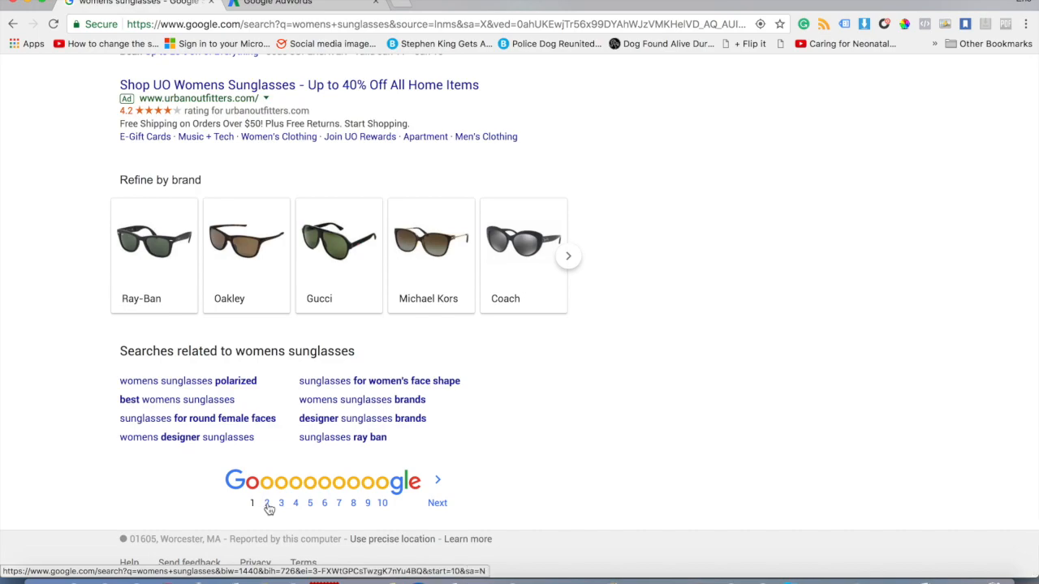
scroll(730, 397, "up", 3)
scroll(730, 401, "up", 10)
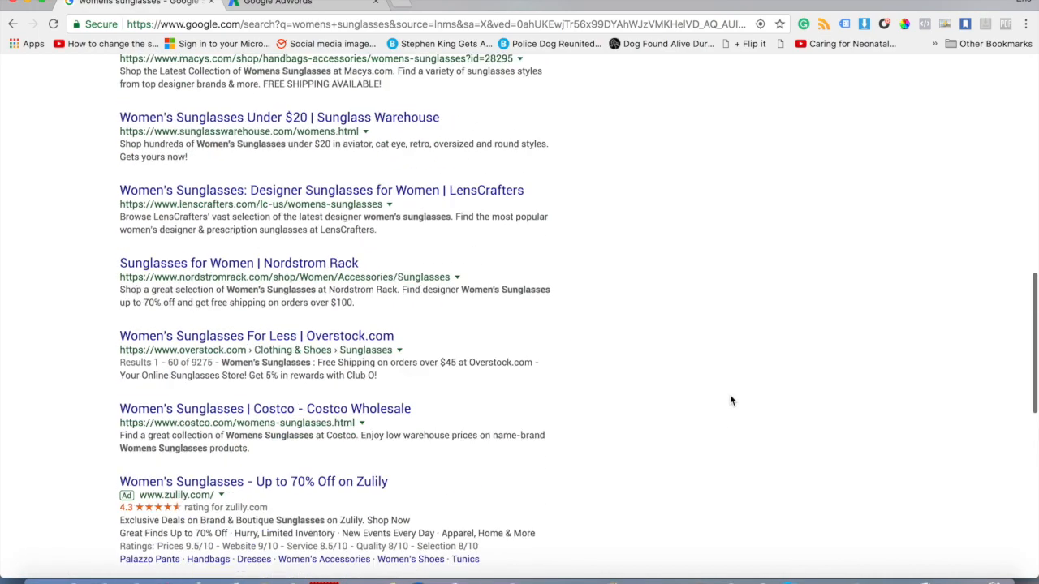
scroll(730, 400, "down", 7)
scroll(729, 398, "down", 10)
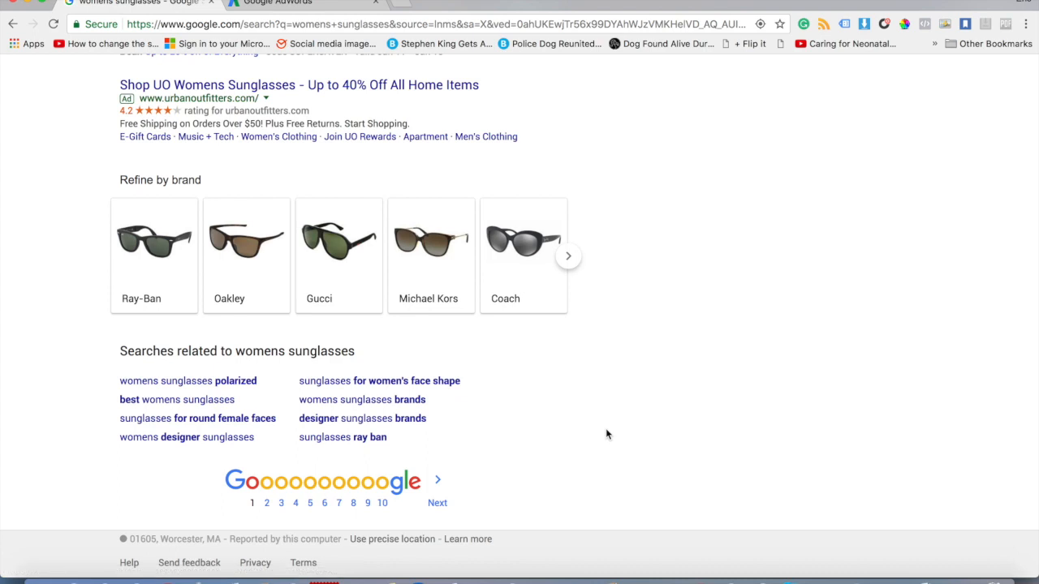
- Open page 10 of the "womens sunglasses" results and examine the ads and listings shown there
left_click(382, 504)
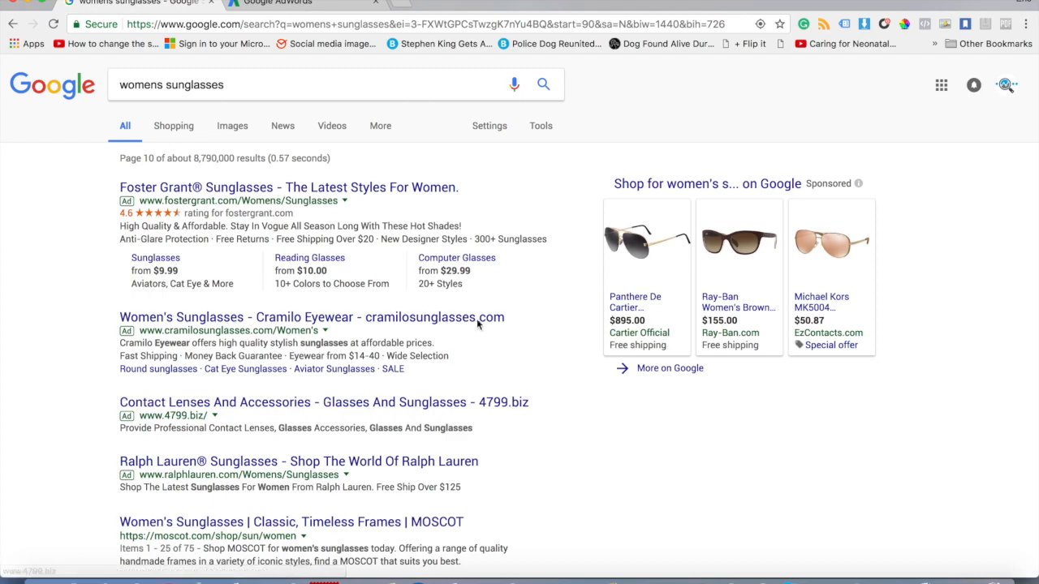
scroll(427, 311, "down", 20)
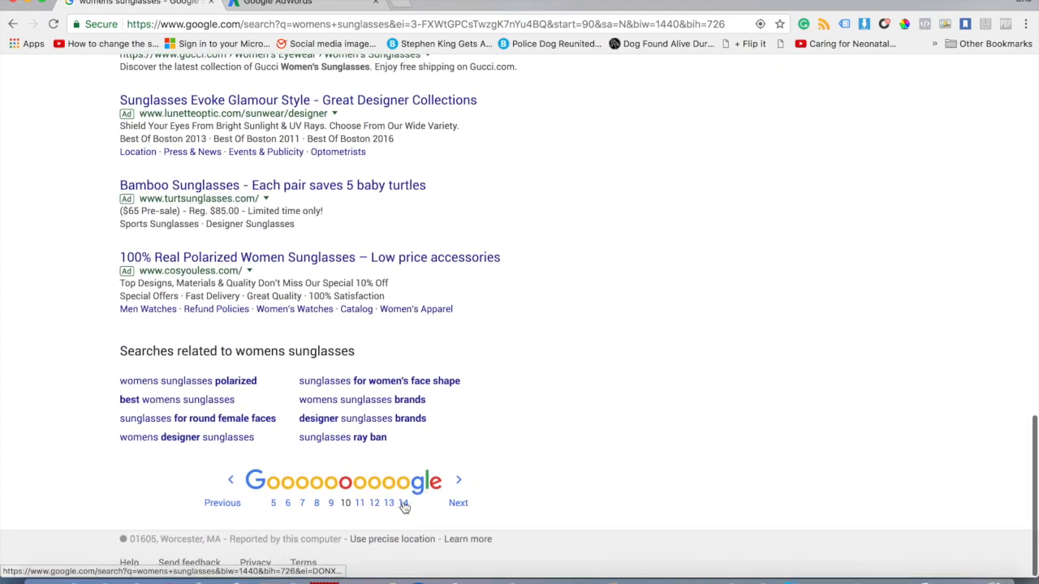
scroll(490, 464, "up", 20)
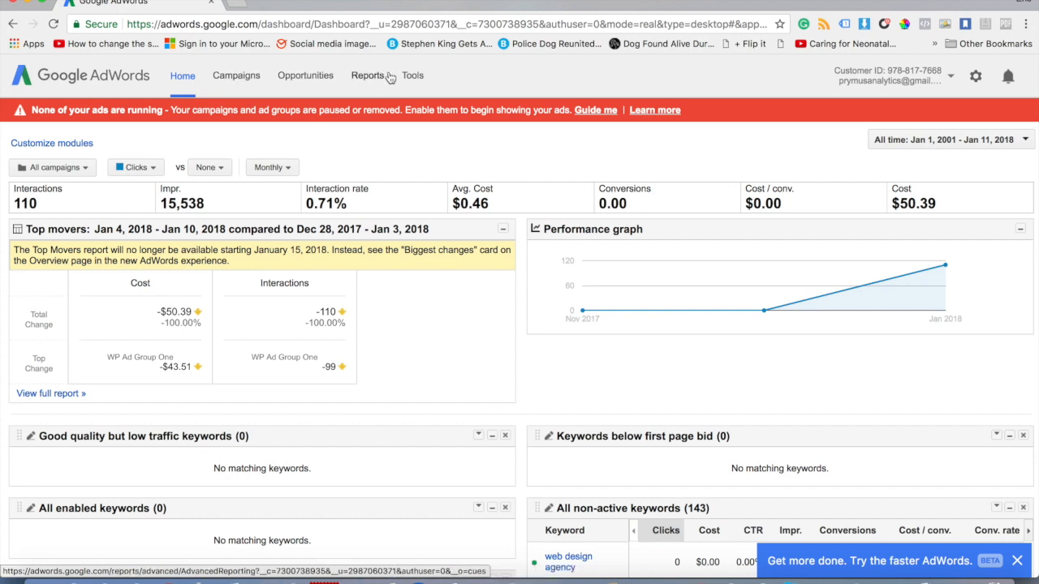
- Switch to Google AdWords and open Keyword Planner's search for new keywords using a phrase, website or category
left_click(415, 76)
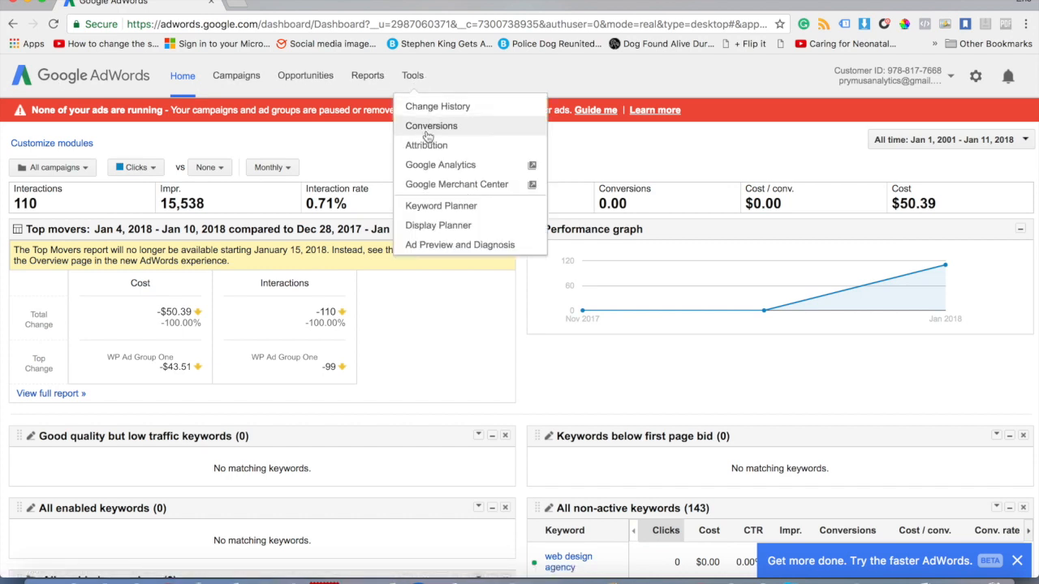
left_click(444, 207)
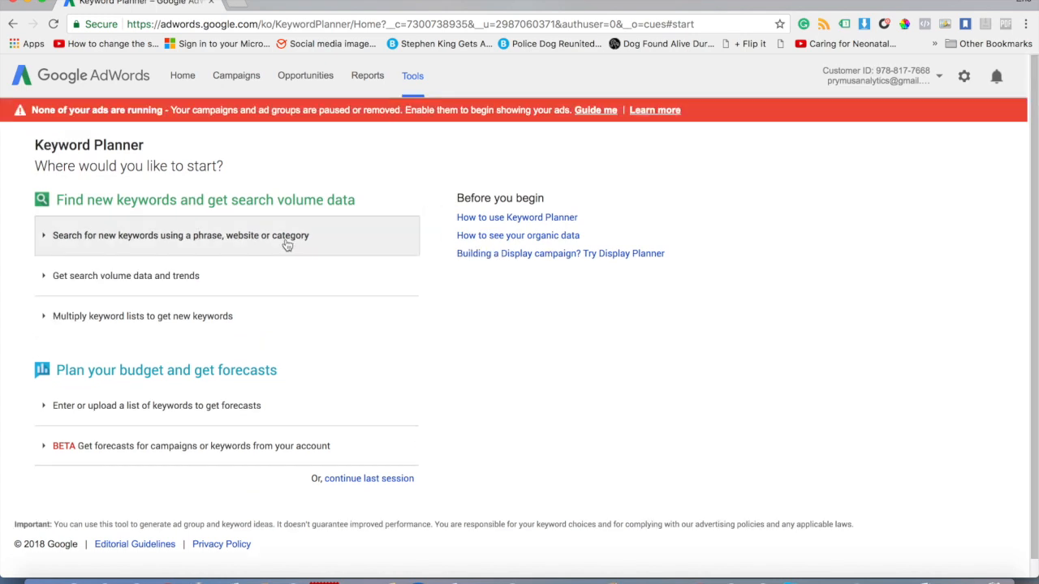
left_click(286, 237)
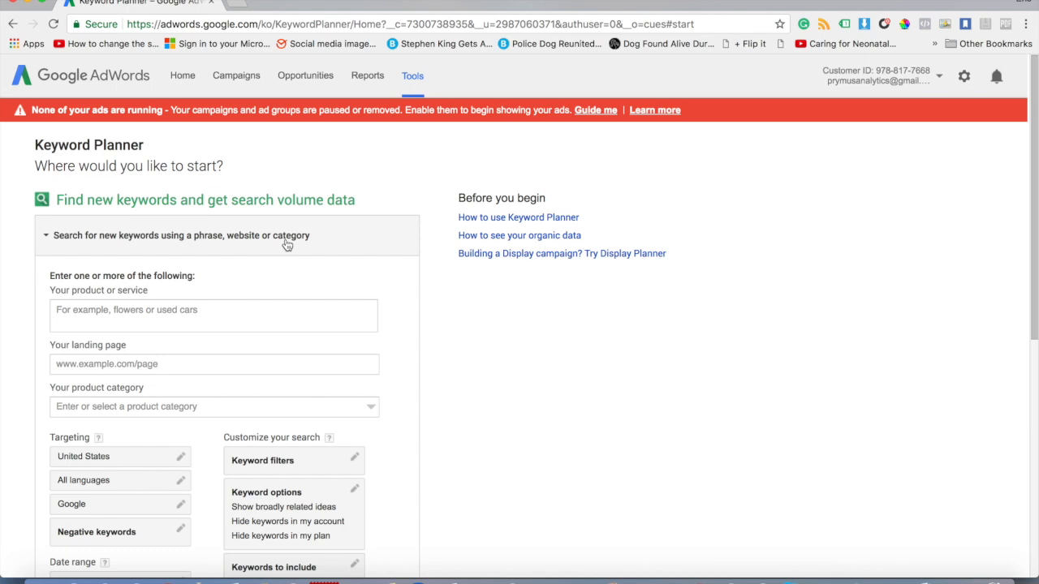
- Enter "women's sunglasses" as the product or service, with the spelling of "womens" corrected
left_click(203, 323)
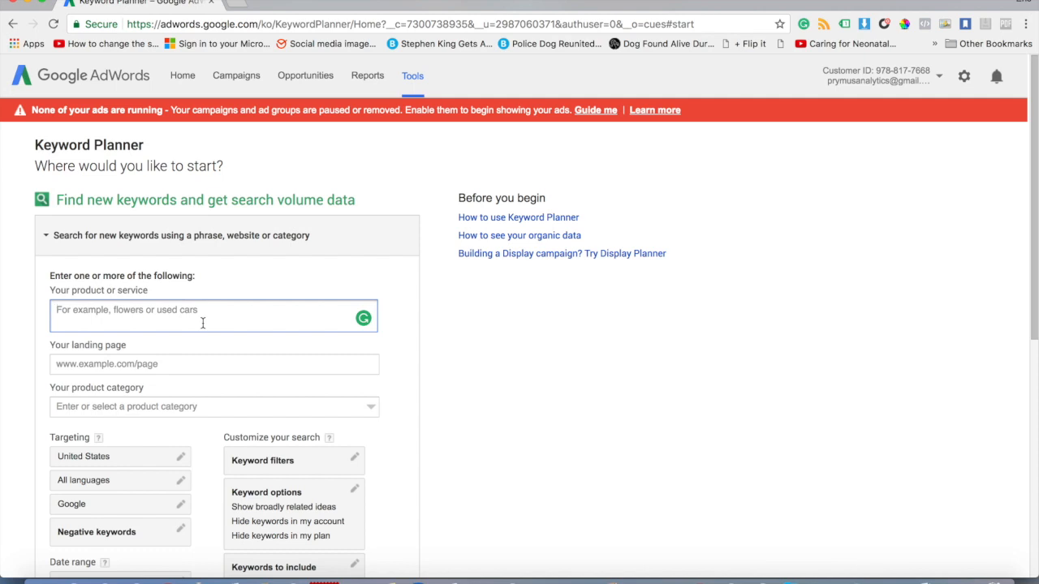
type("womens sunglasses")
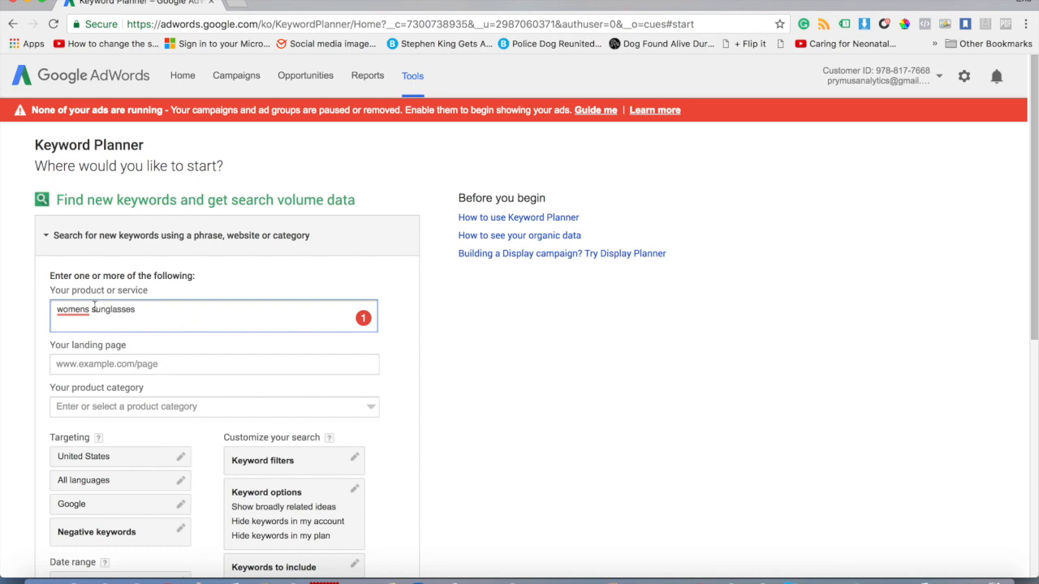
mouse_move(85, 309)
left_click(86, 328)
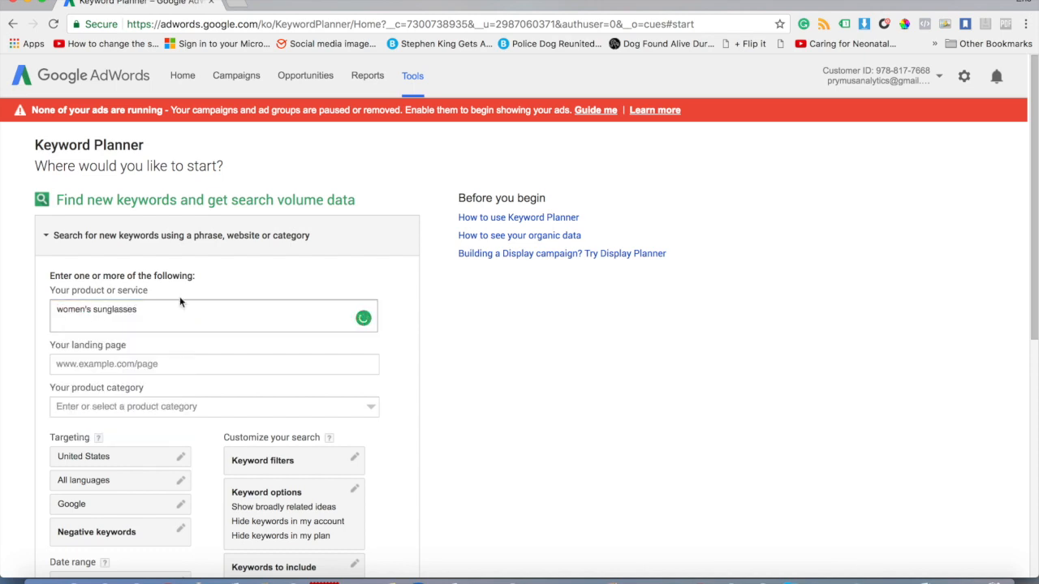
- Enter youthlylabs.com as the landing page for the keyword search
scroll(186, 305, "down", 1)
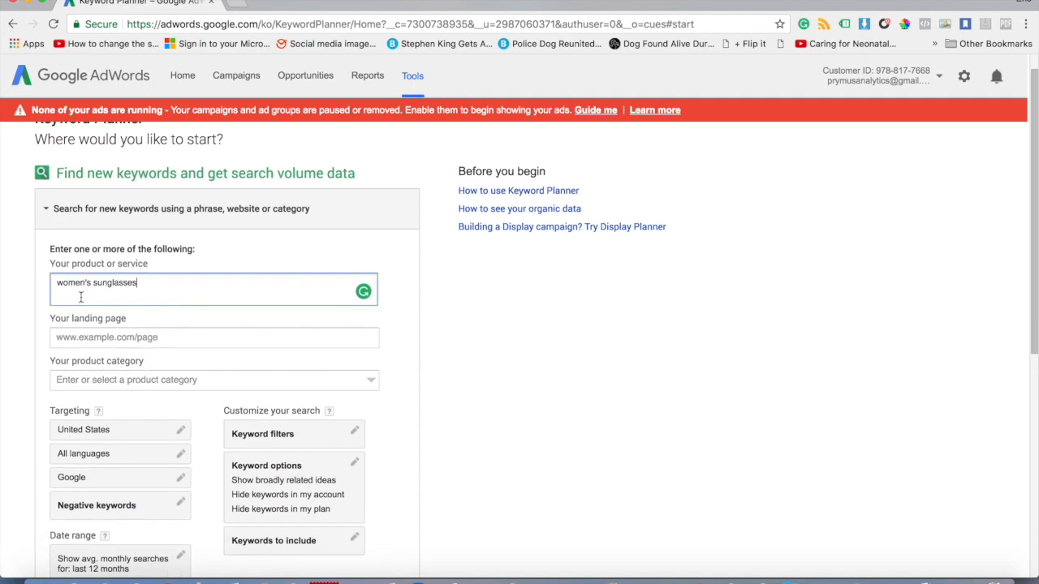
left_click(159, 336)
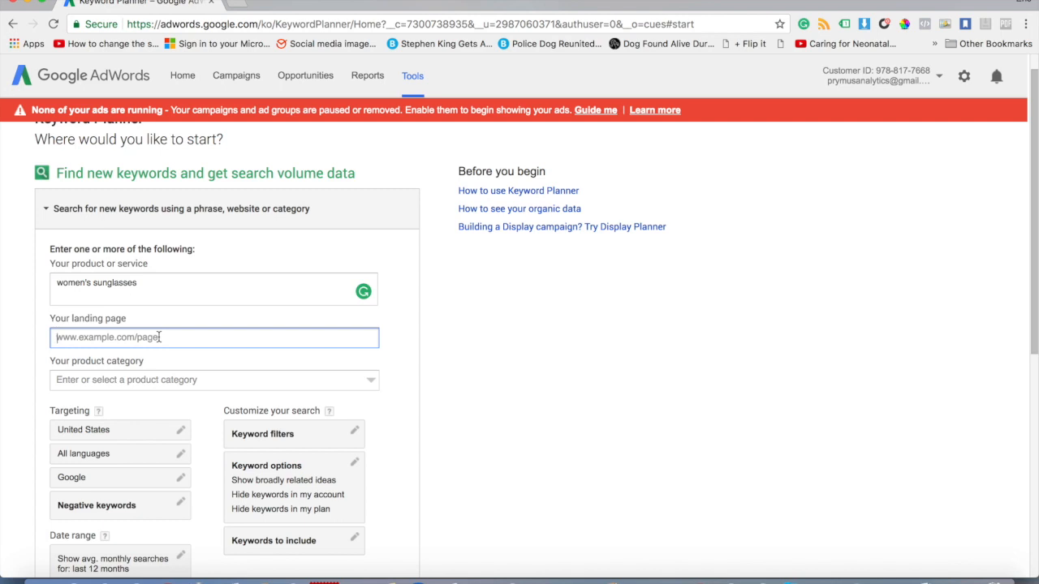
type("youthly")
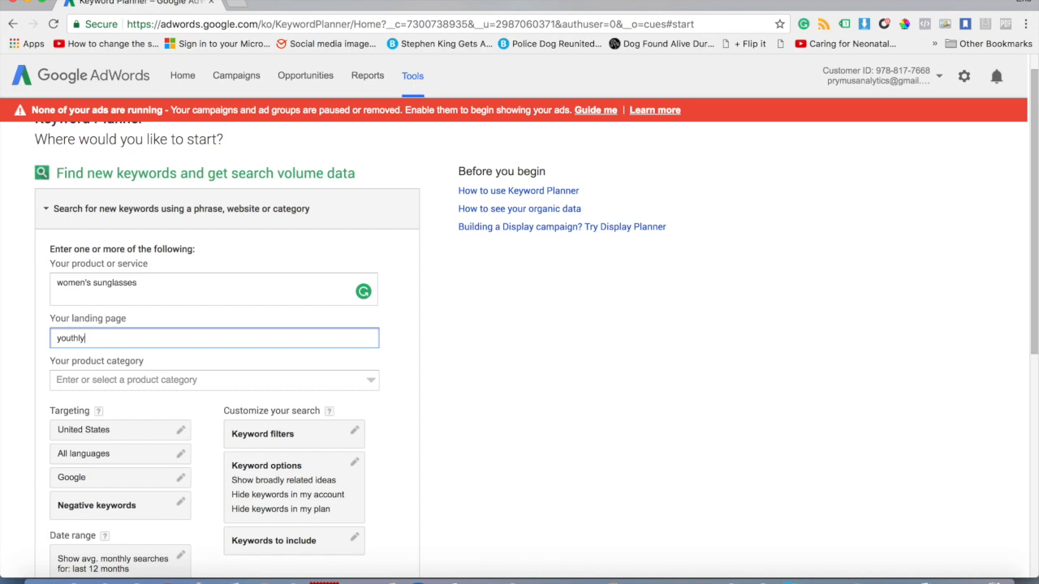
type("bs.com")
left_click(123, 379)
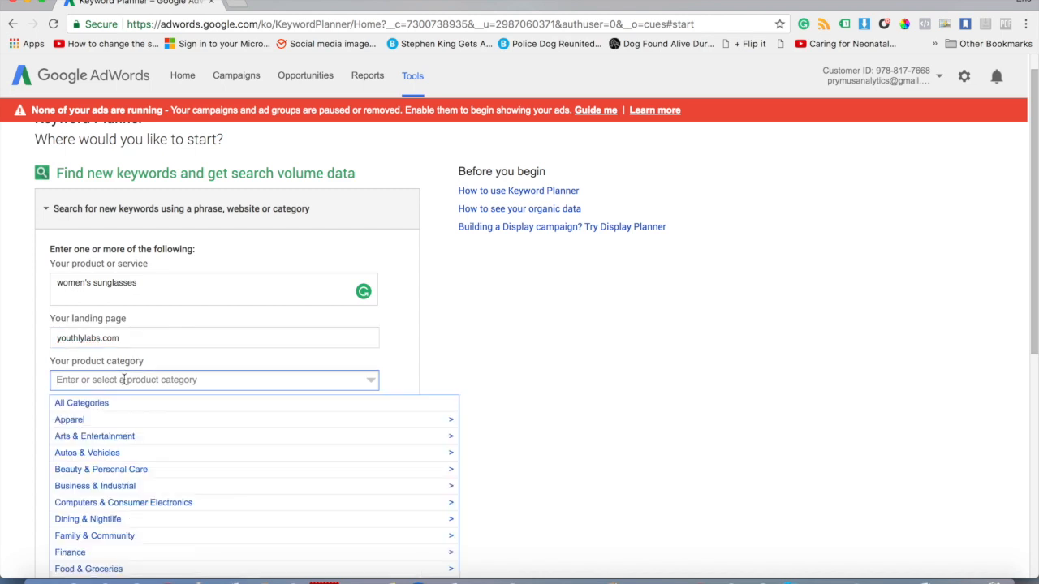
scroll(299, 401, "down", 3)
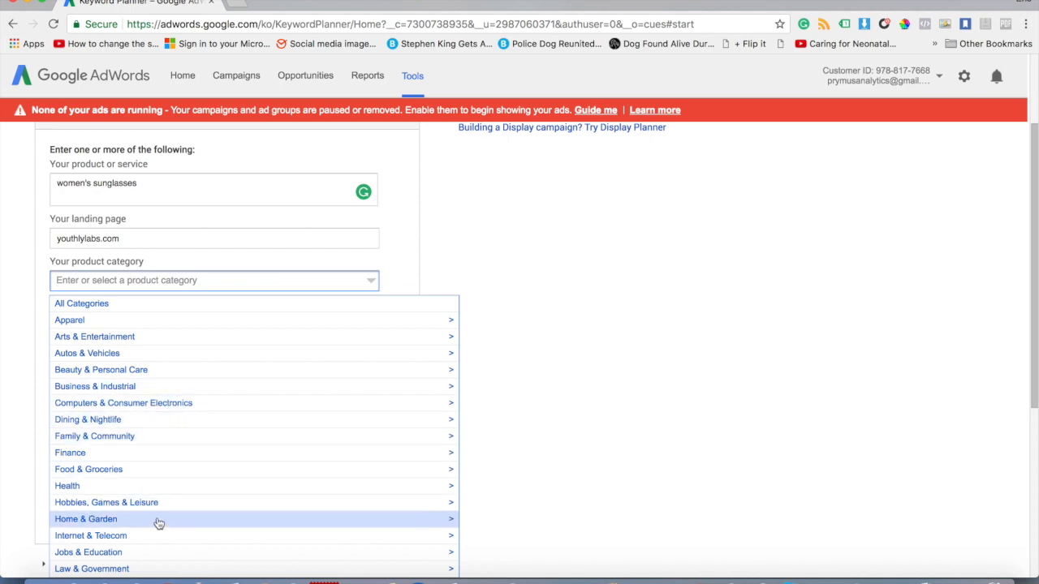
scroll(188, 523, "down", 3)
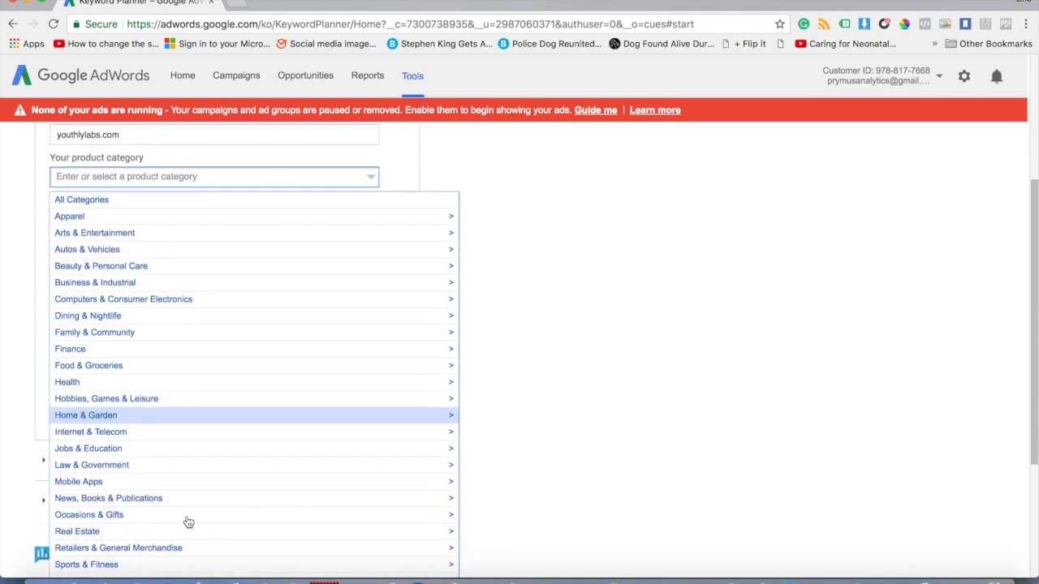
scroll(189, 522, "up", 1)
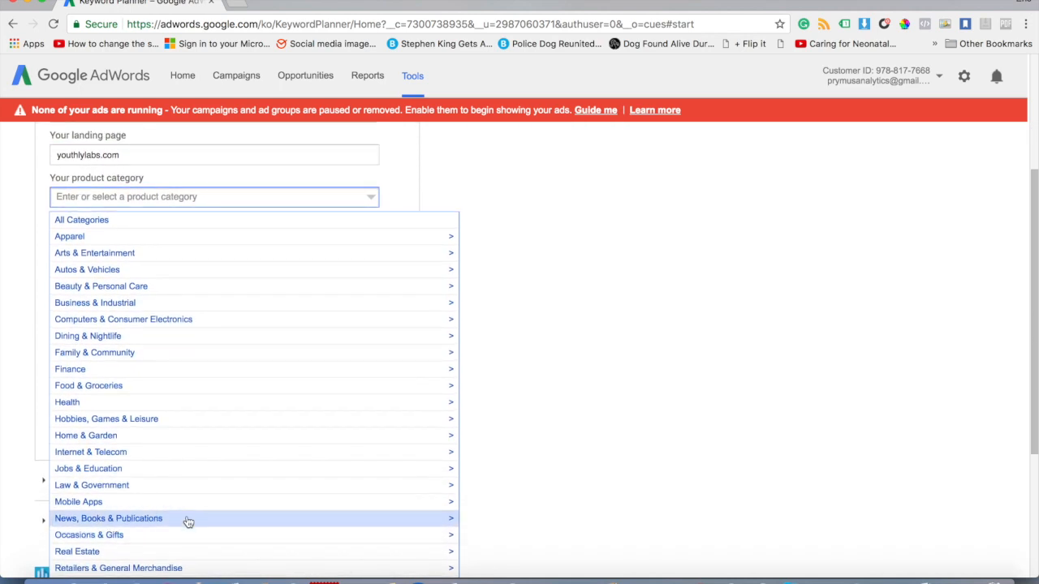
left_click(159, 243)
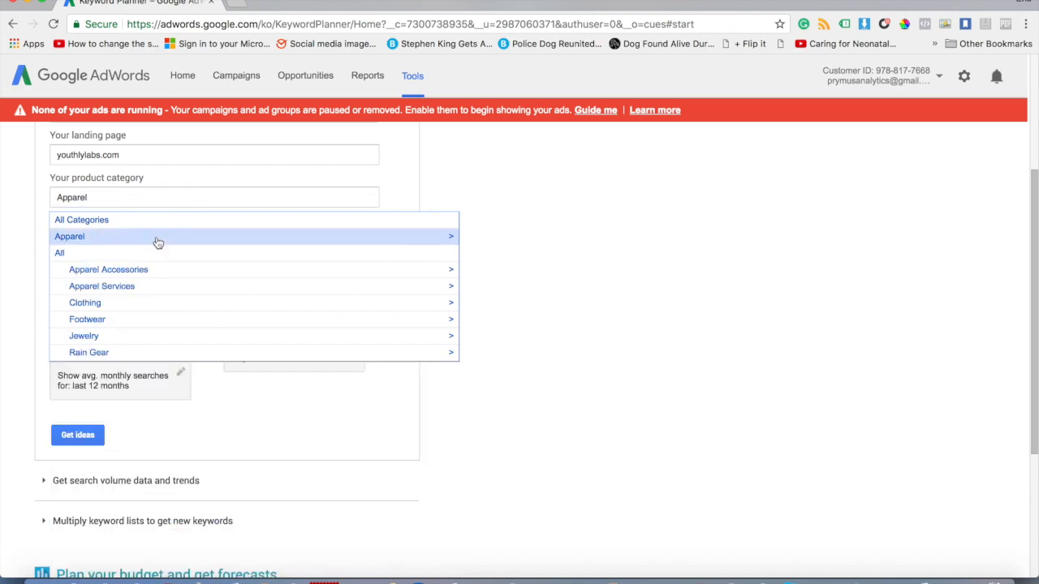
left_click(121, 273)
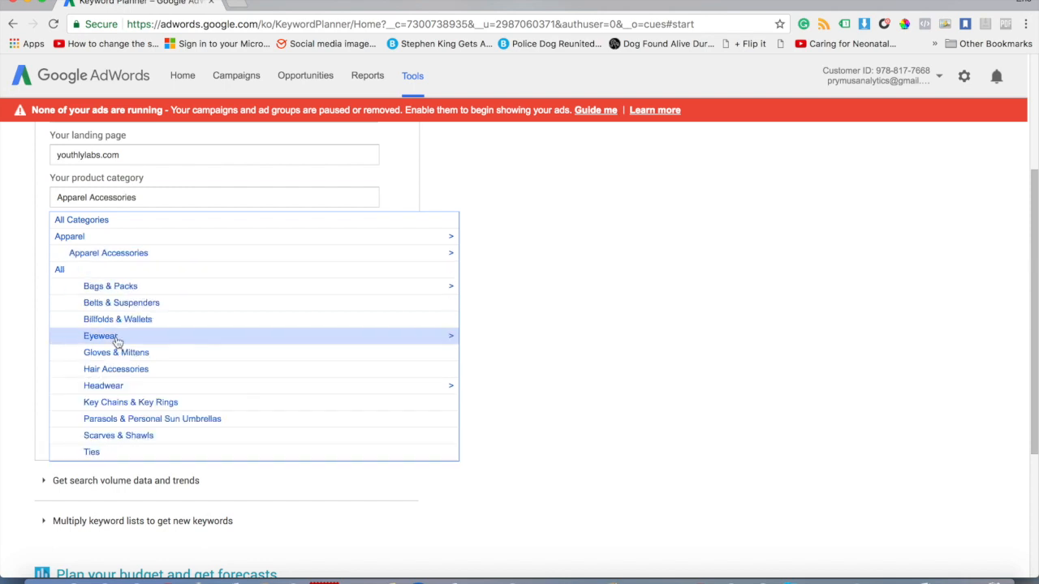
scroll(117, 342, "down", 2)
scroll(117, 344, "up", 3)
left_click(141, 258)
key("alt+shift+Left")
key("alt+shift+Left")
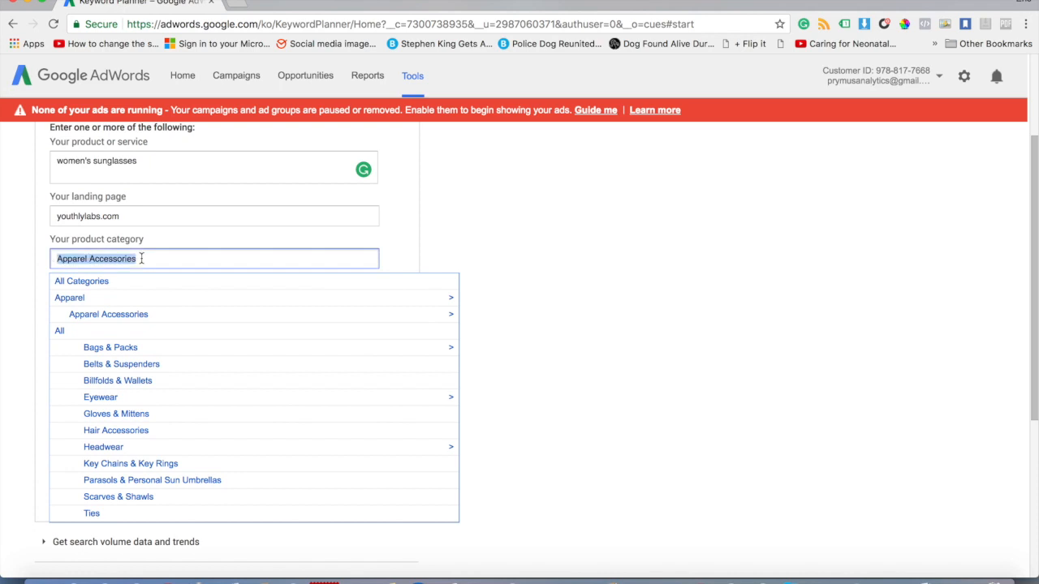
key("BackSpace")
left_click(513, 317)
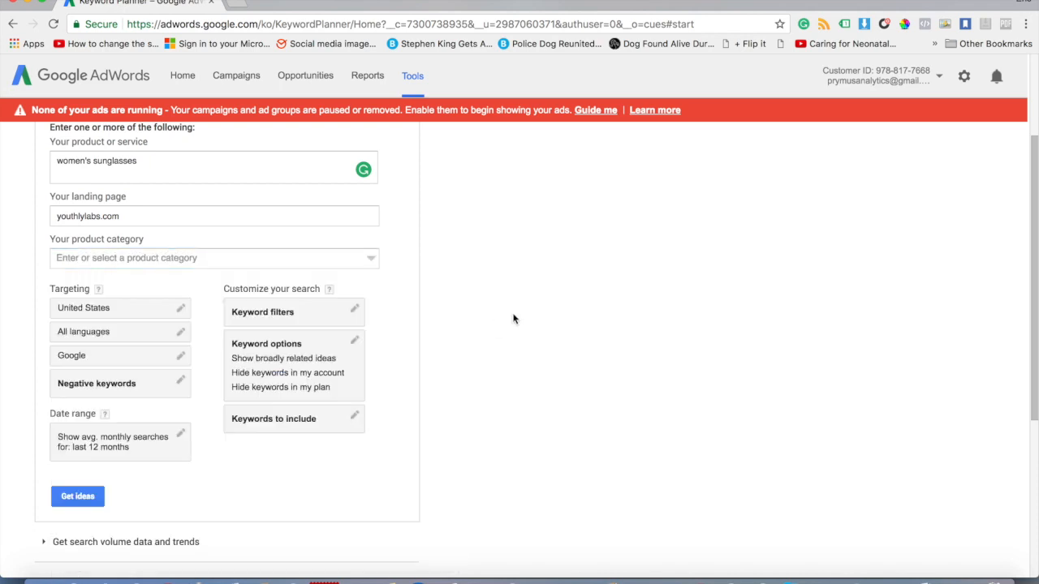
- Find the Sunglasses category by name and set it as the product category
left_click(128, 260)
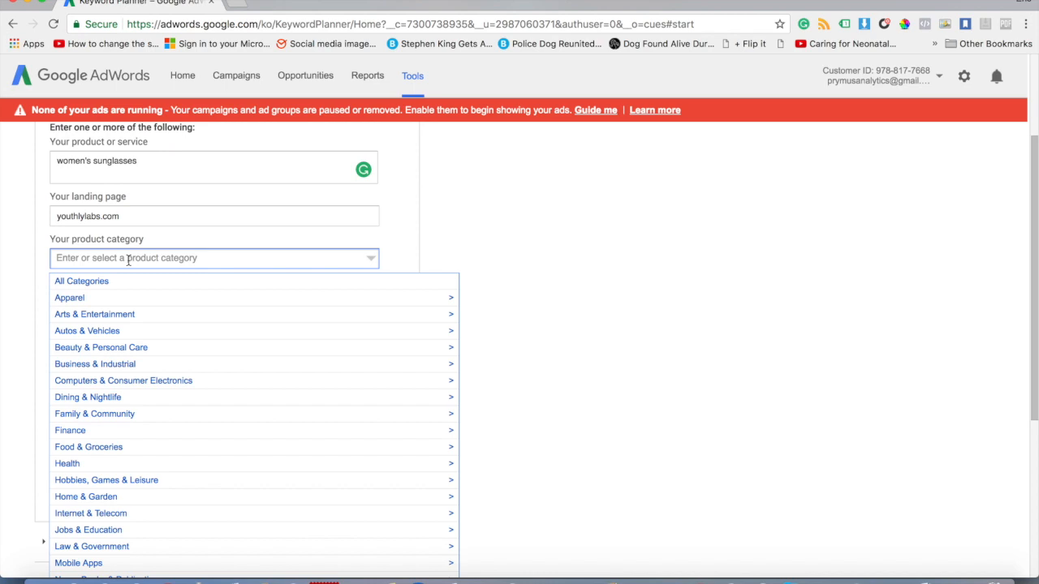
type("sungl")
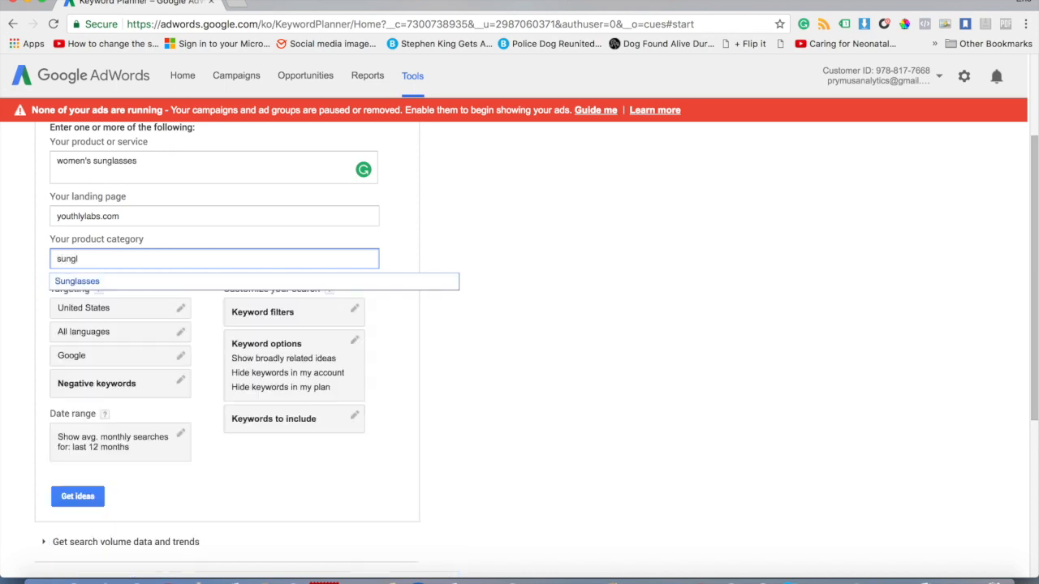
left_click(87, 281)
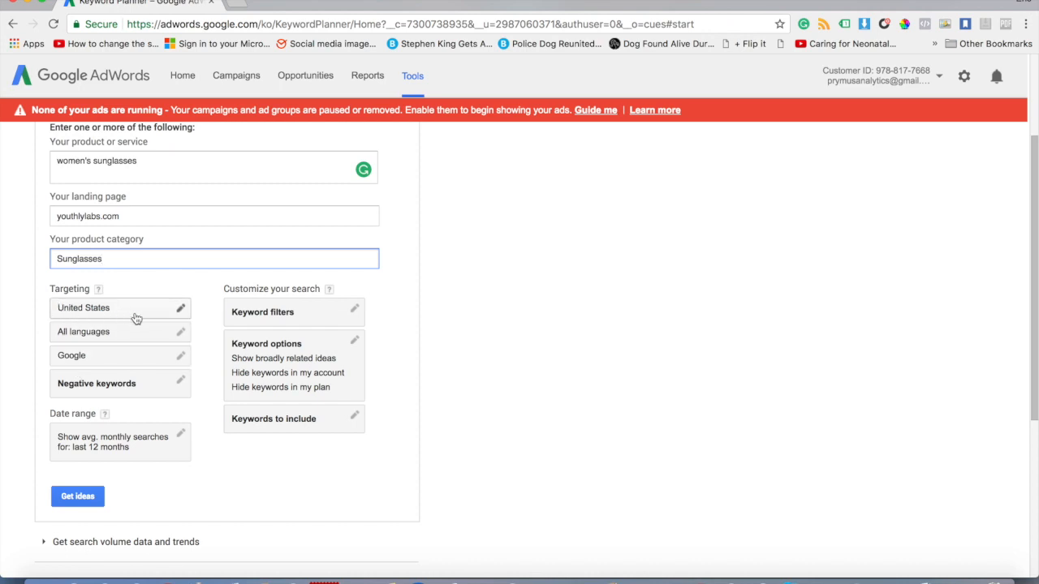
- Try to set the language targeting of the keyword search to English
left_click(180, 332)
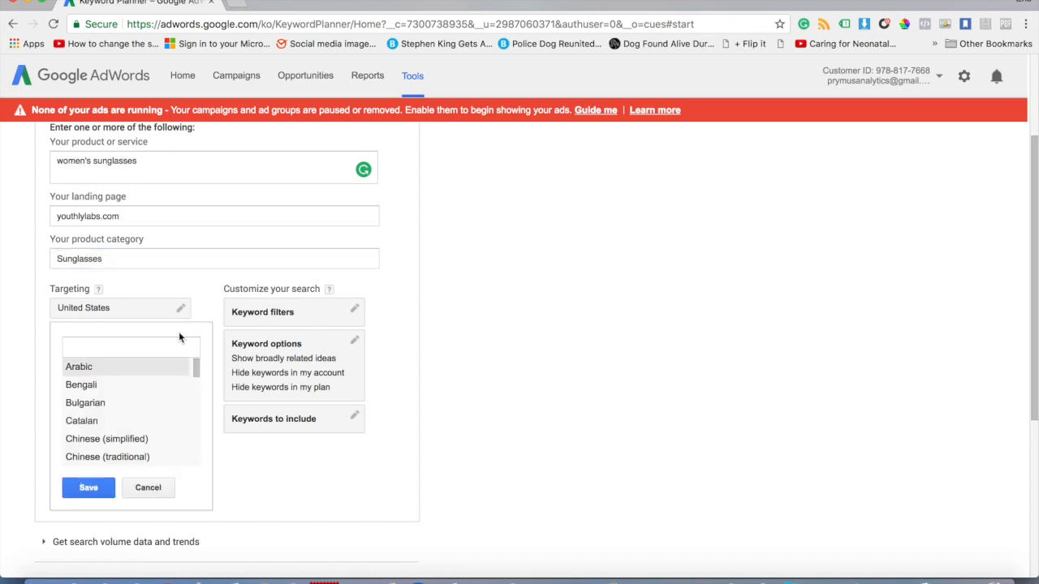
scroll(137, 407, "down", 5)
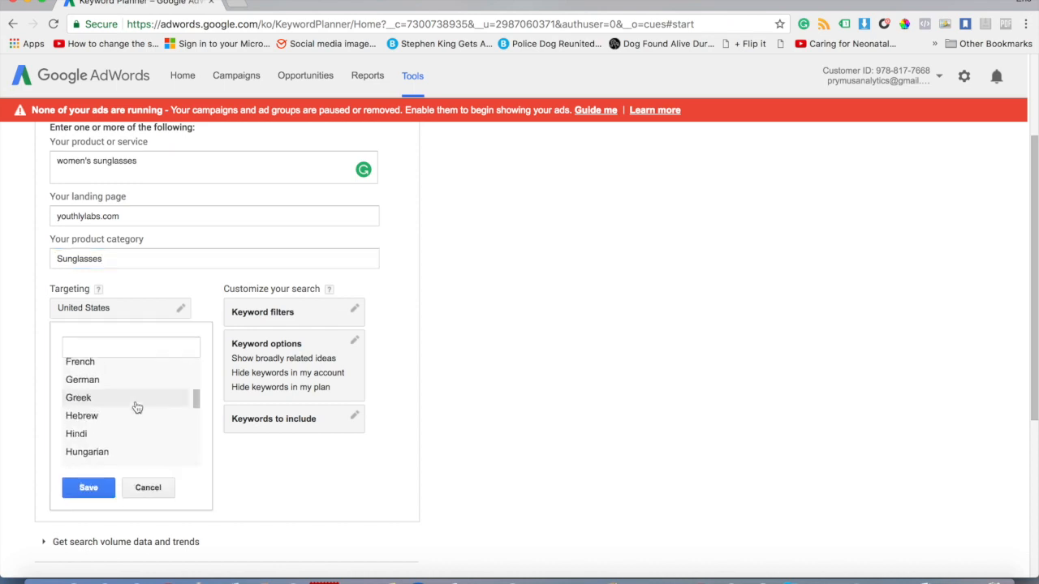
scroll(123, 413, "up", 1)
left_click(111, 385)
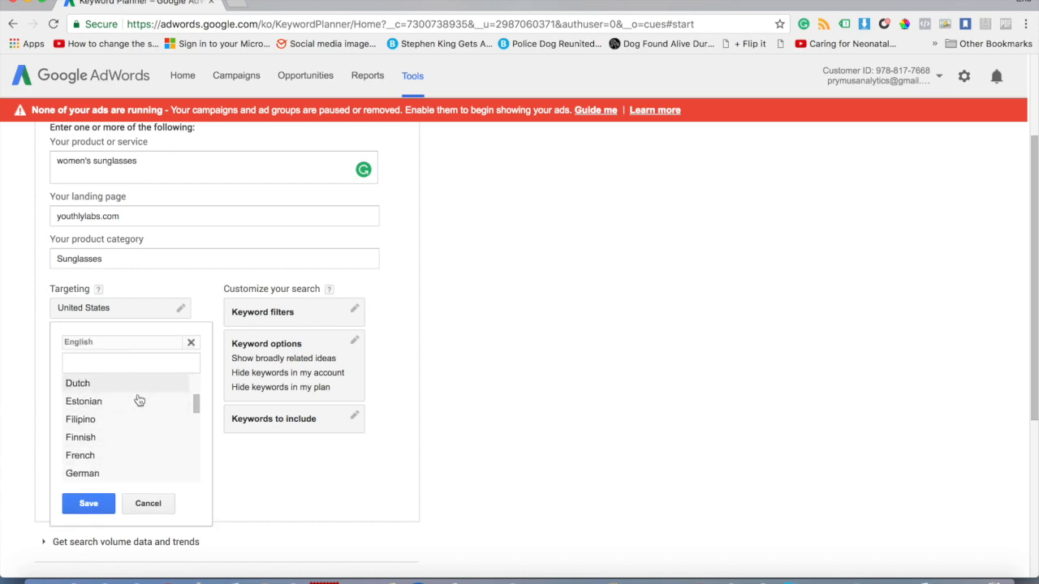
left_click(306, 486)
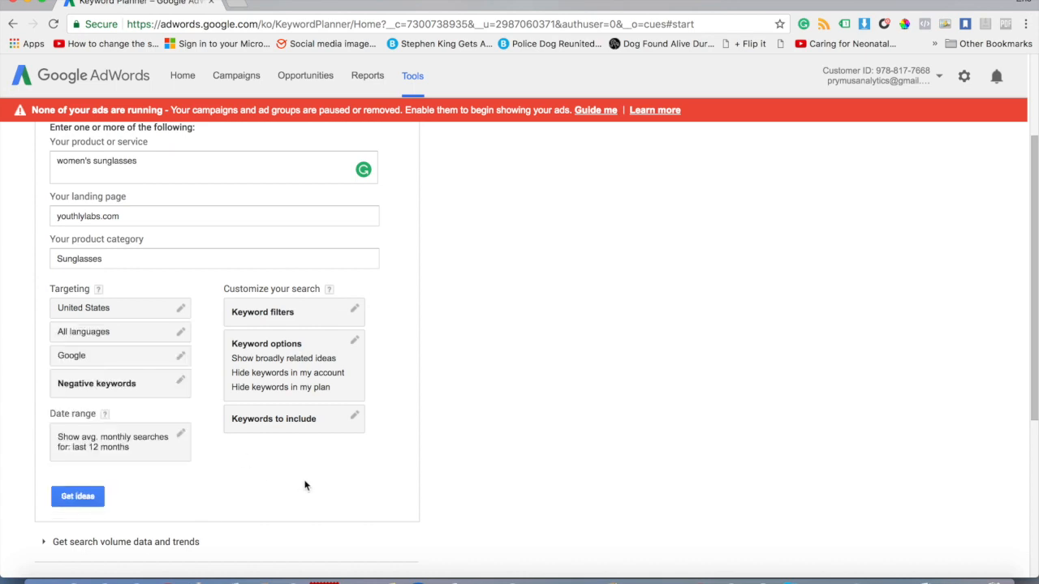
- Set the language targeting of the keyword search to English and save it
left_click(98, 336)
scroll(130, 424, "down", 4)
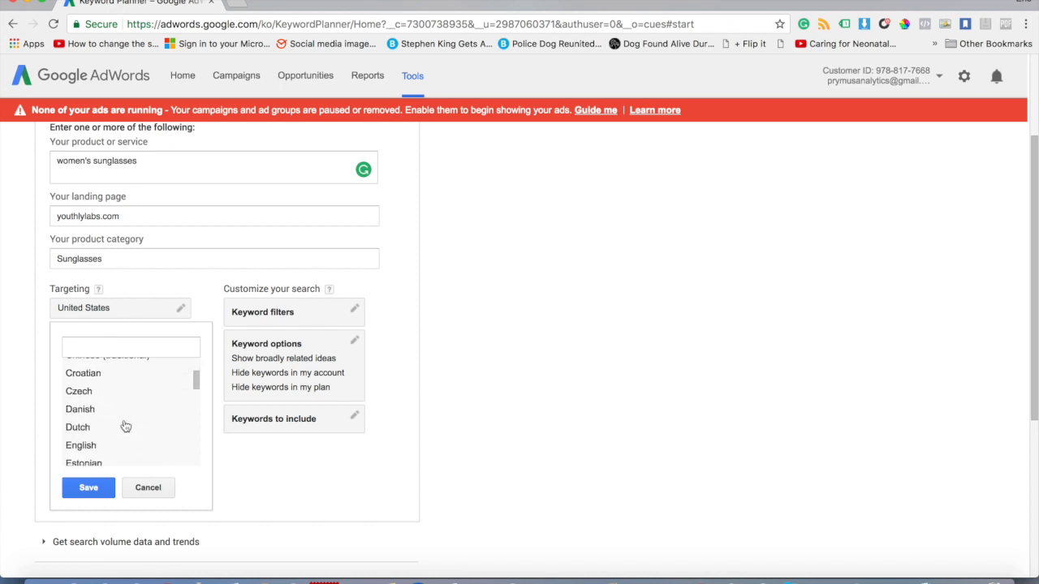
scroll(126, 426, "down", 2)
left_click(83, 398)
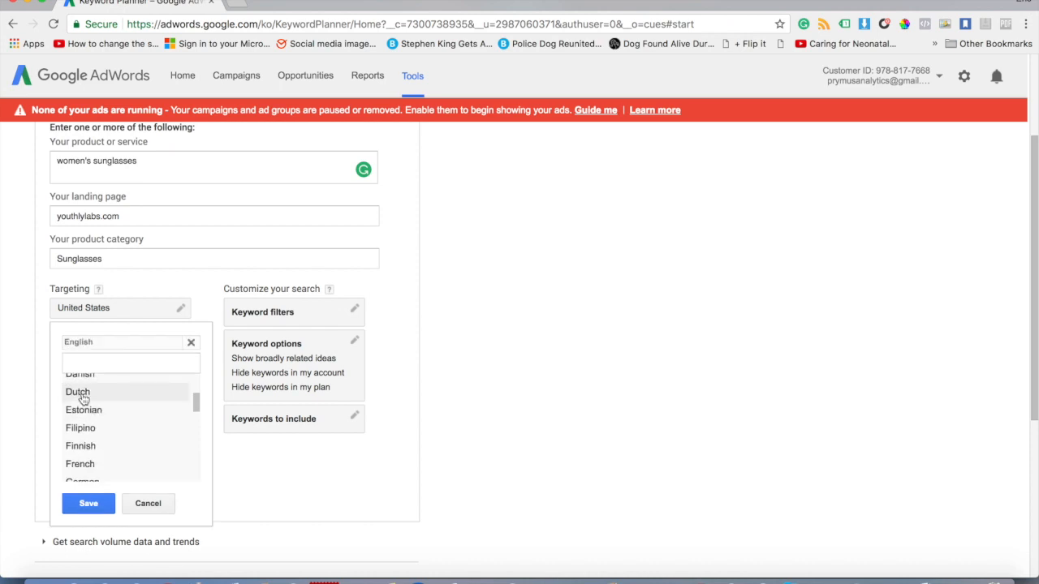
left_click(94, 510)
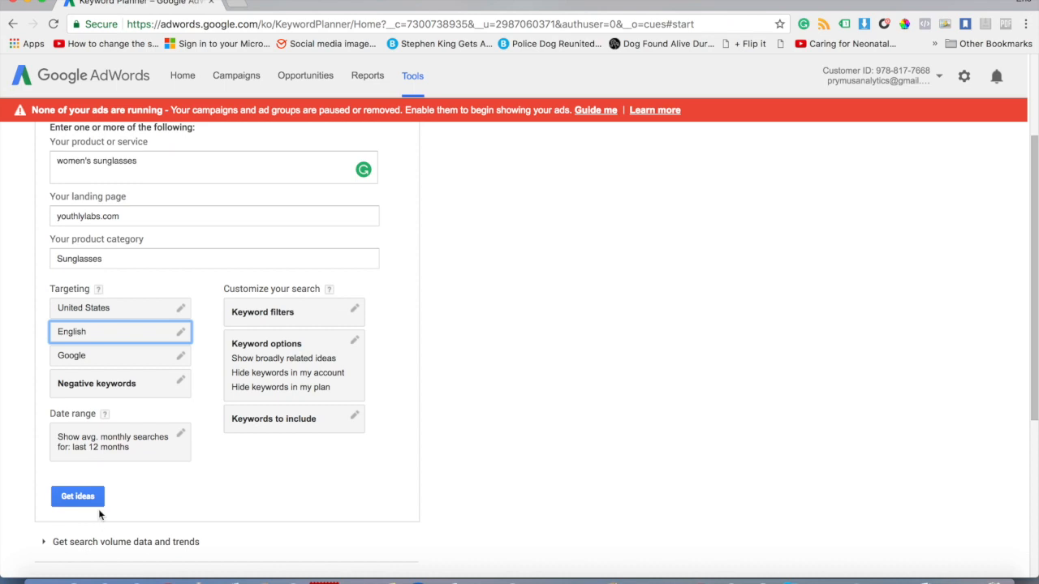
- Set the network targeting of the keyword search to Google and search partners
left_click(105, 362)
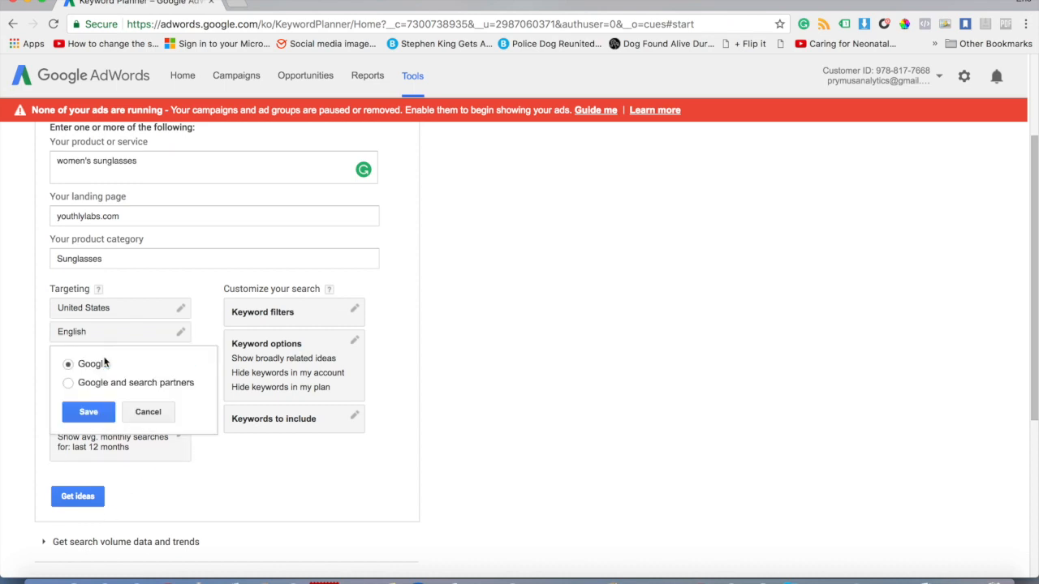
left_click(68, 383)
left_click(88, 412)
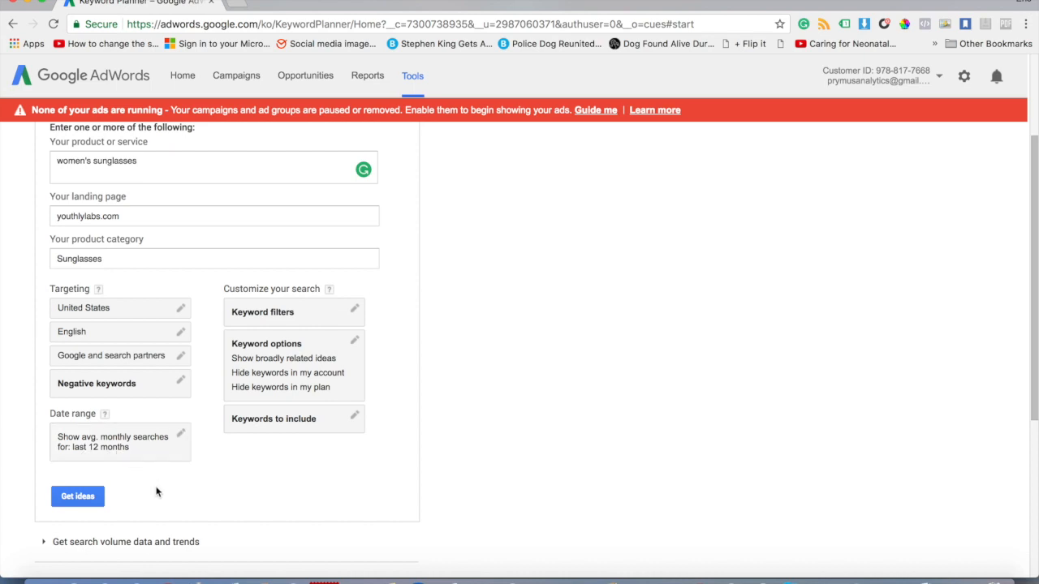
- Look at the keyword filters and the keywords to include, closing both without changes
left_click(302, 316)
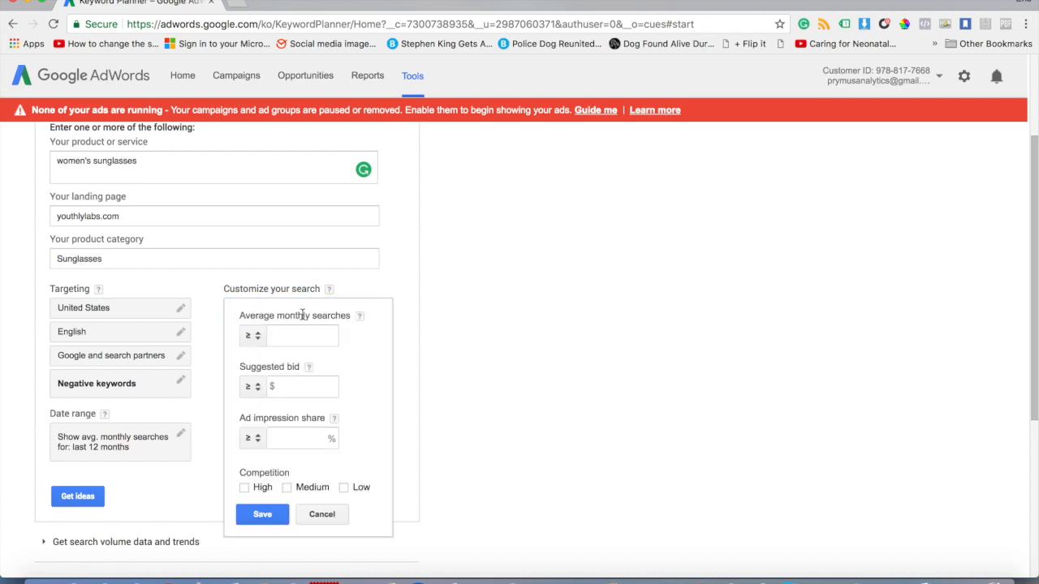
left_click(414, 416)
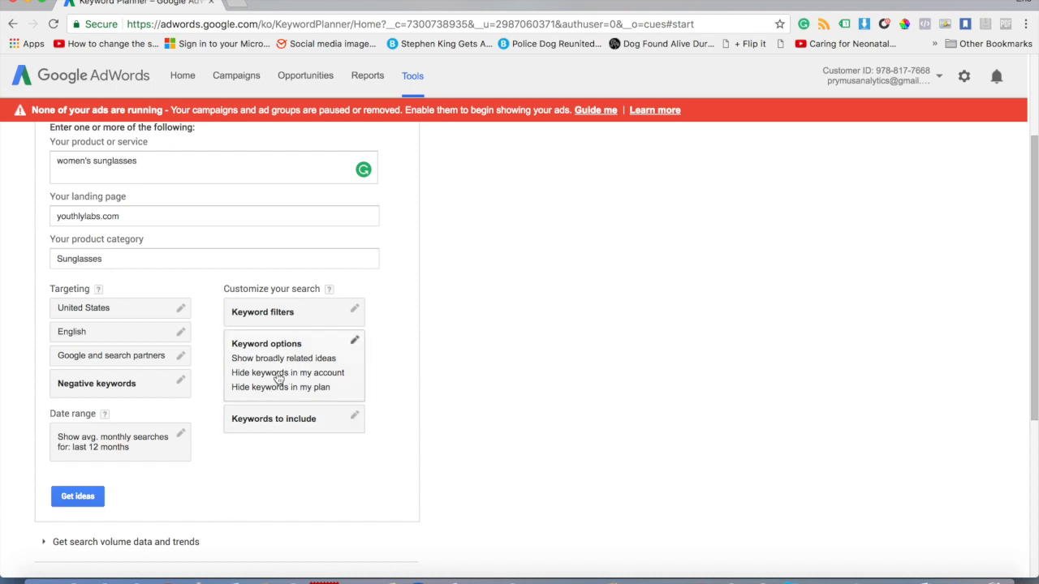
left_click(289, 423)
left_click(320, 500)
- Get the keyword ideas and inspect the January 2017 bar of the average monthly searches chart
scroll(260, 467, "down", 2)
left_click(71, 432)
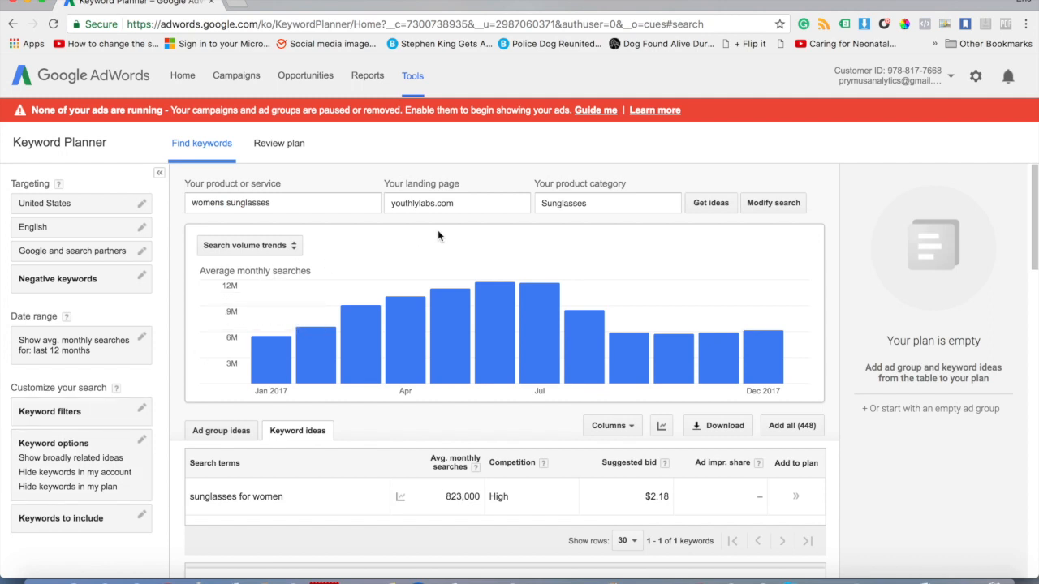
scroll(391, 389, "down", 3)
scroll(390, 383, "up", 3)
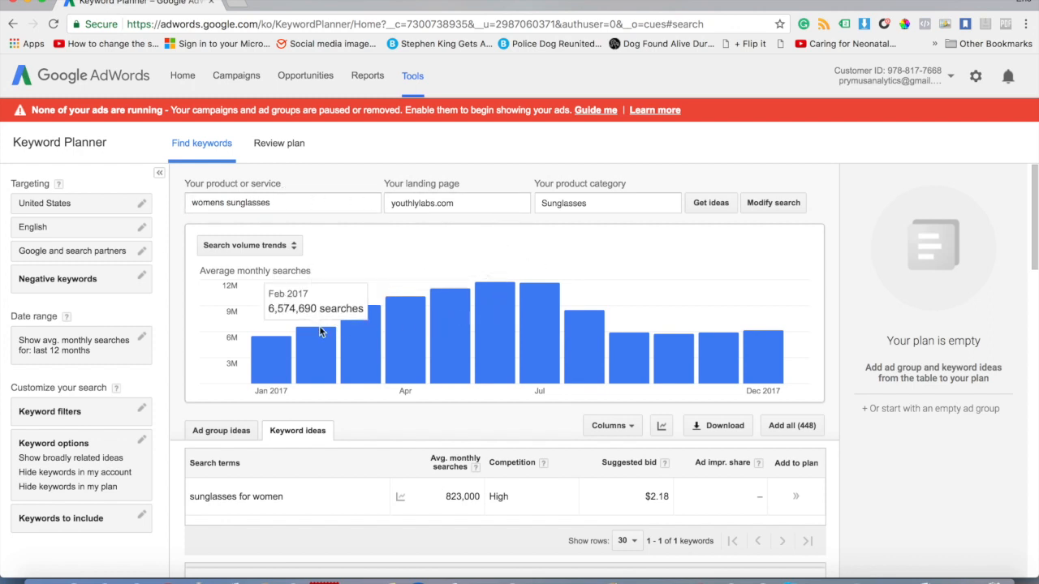
mouse_move(273, 350)
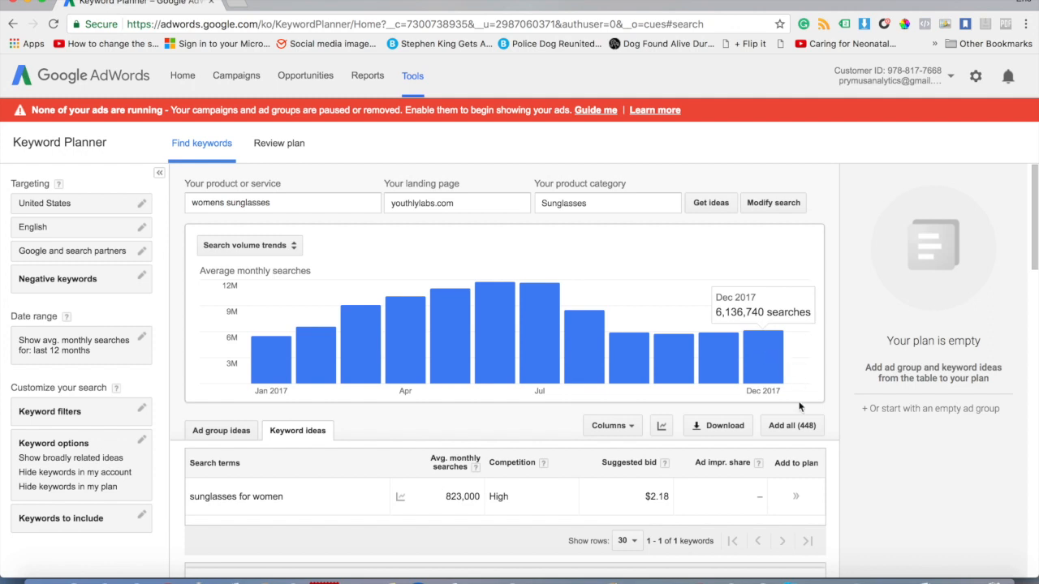
- Examine the average monthly searches, competition and suggested bids for "sunglasses for women" and the related keyword ideas
scroll(799, 406, "down", 2)
scroll(800, 406, "down", 2)
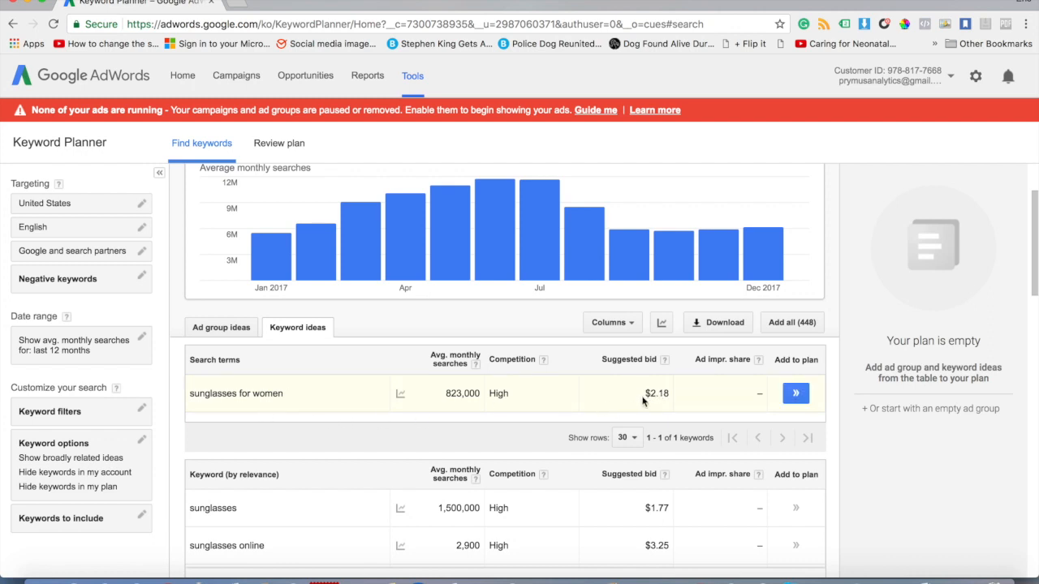
scroll(500, 398, "down", 3)
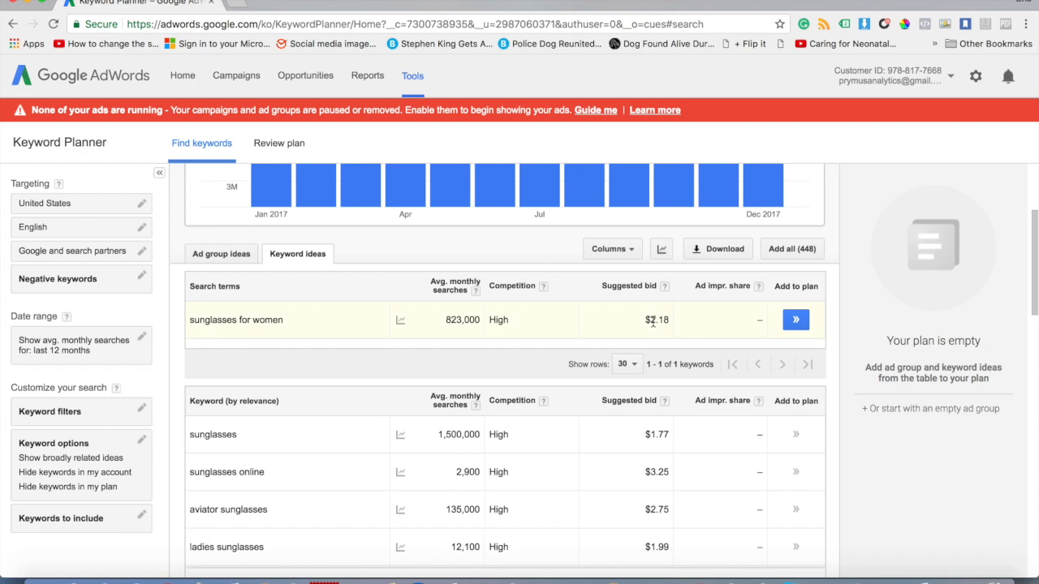
scroll(553, 361, "up", 3)
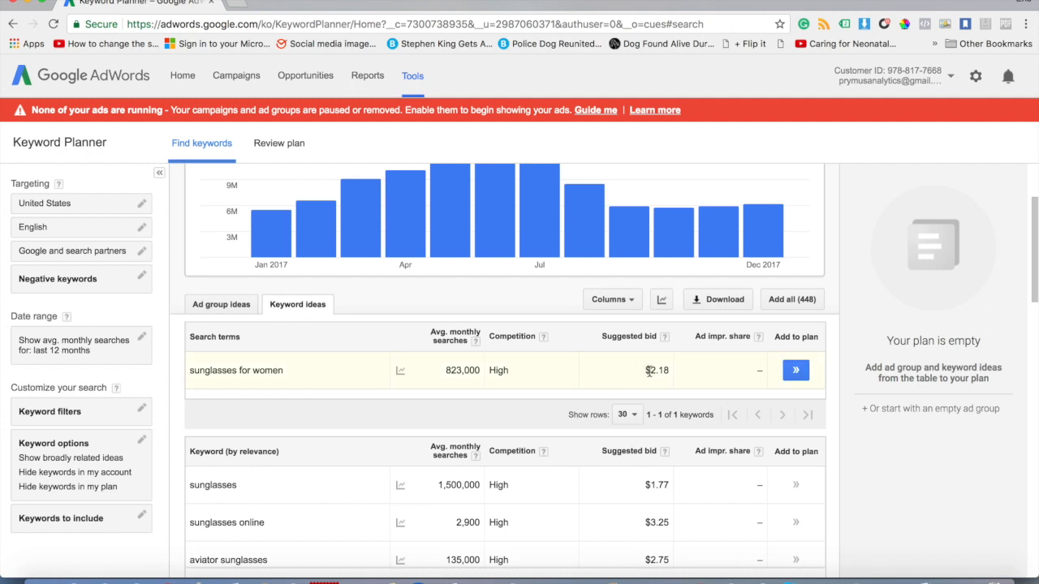
scroll(515, 375, "down", 2)
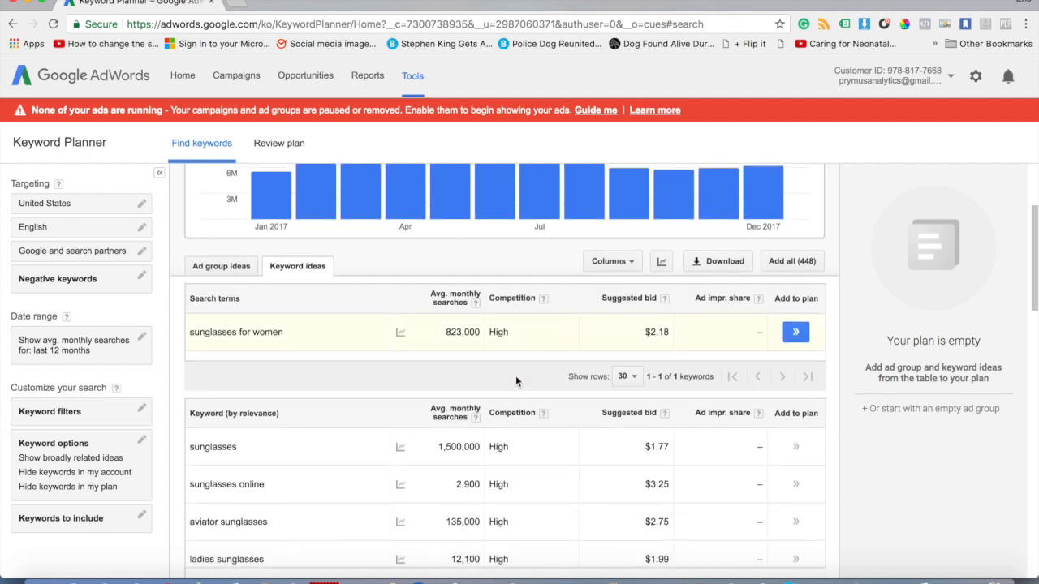
scroll(515, 375, "down", 1)
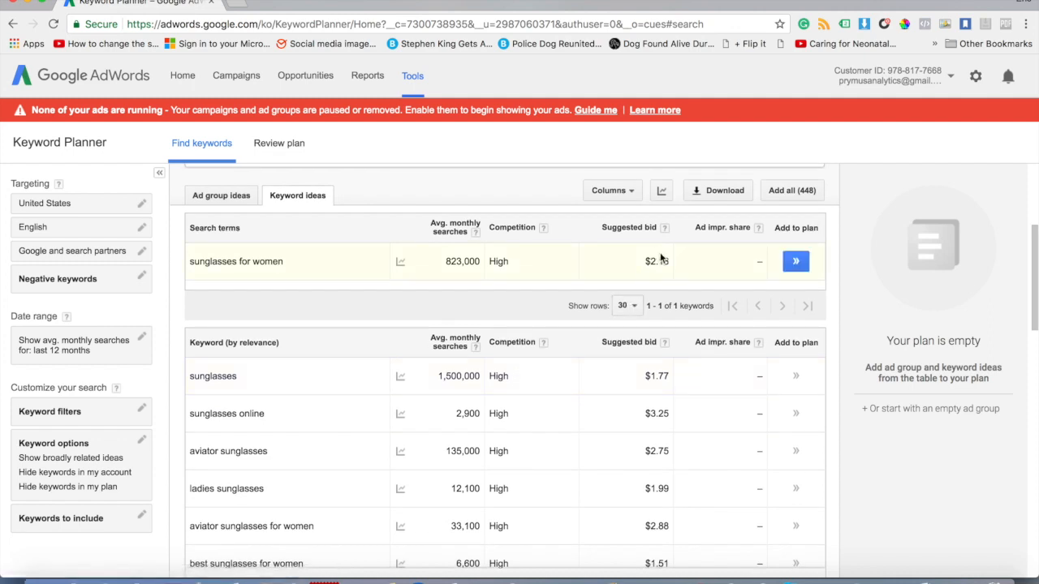
scroll(508, 373, "down", 1)
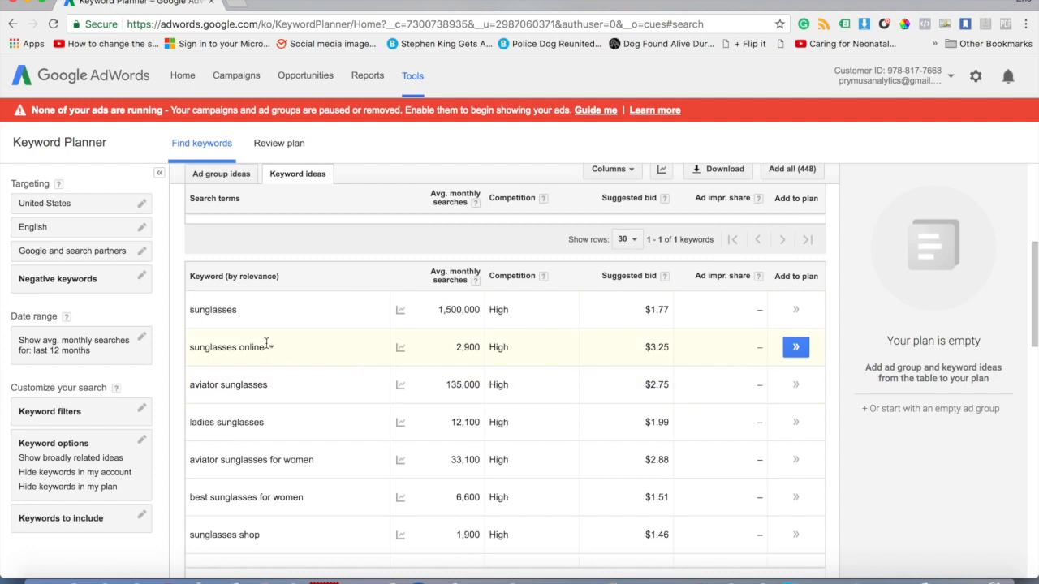
scroll(299, 350, "up", 2)
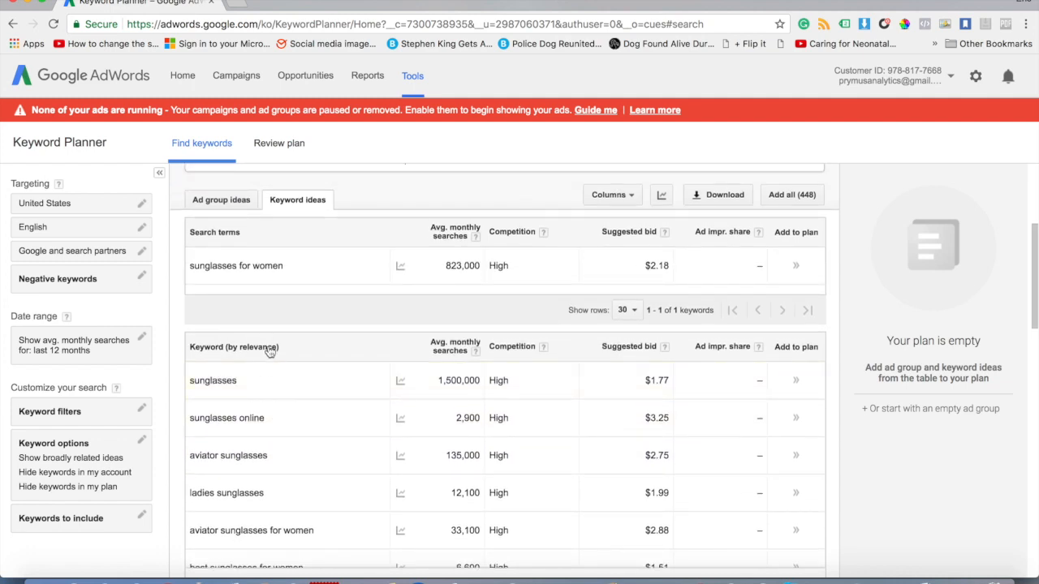
scroll(265, 365, "down", 1)
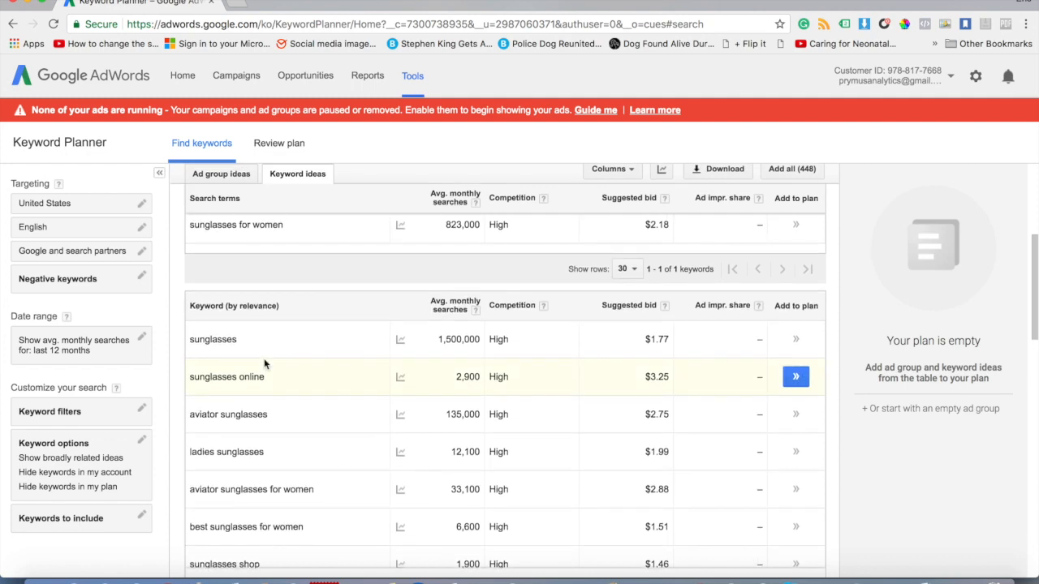
scroll(265, 365, "up", 1)
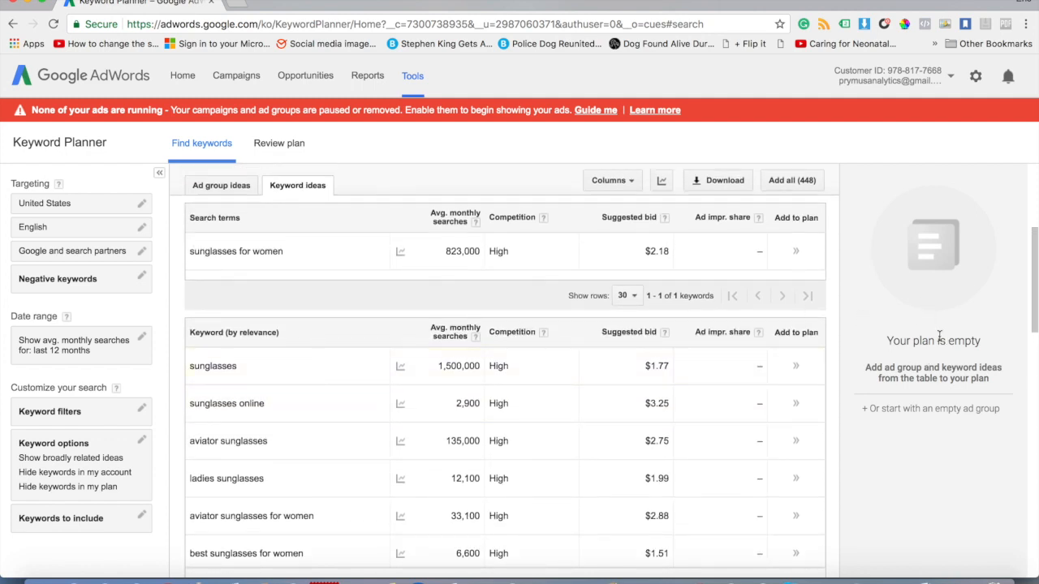
- Add the keywords ladies sunglasses, best sunglasses for women, designer sunglasses and cat eye sunglasses to the plan
scroll(625, 369, "down", 2)
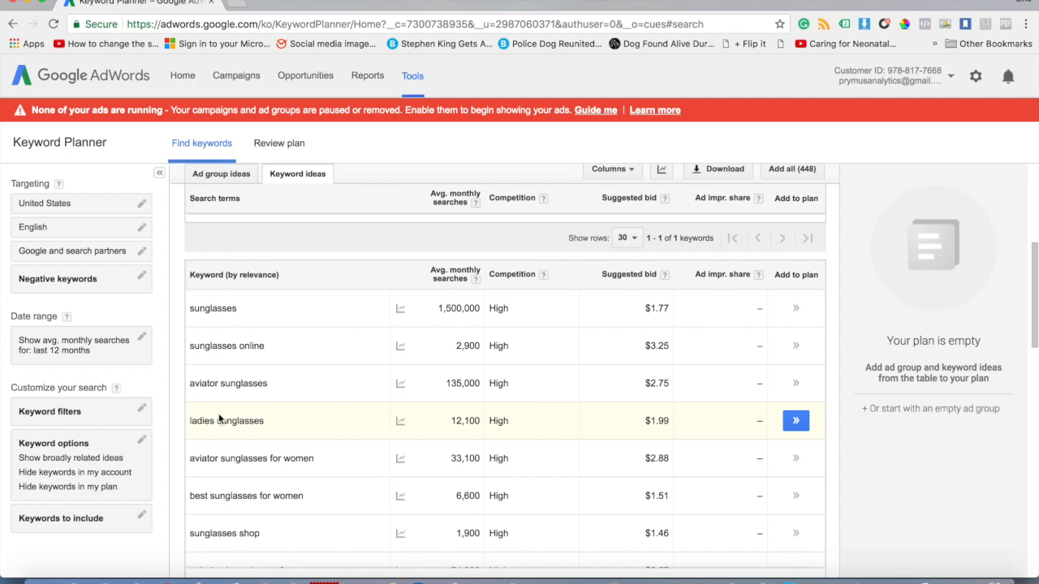
scroll(219, 418, "down", 1)
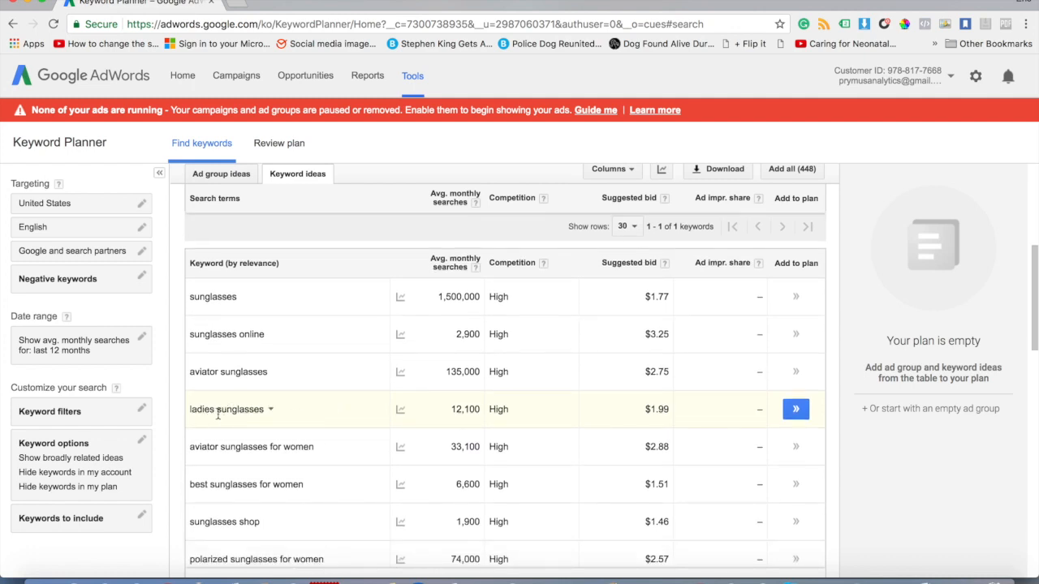
left_click(797, 410)
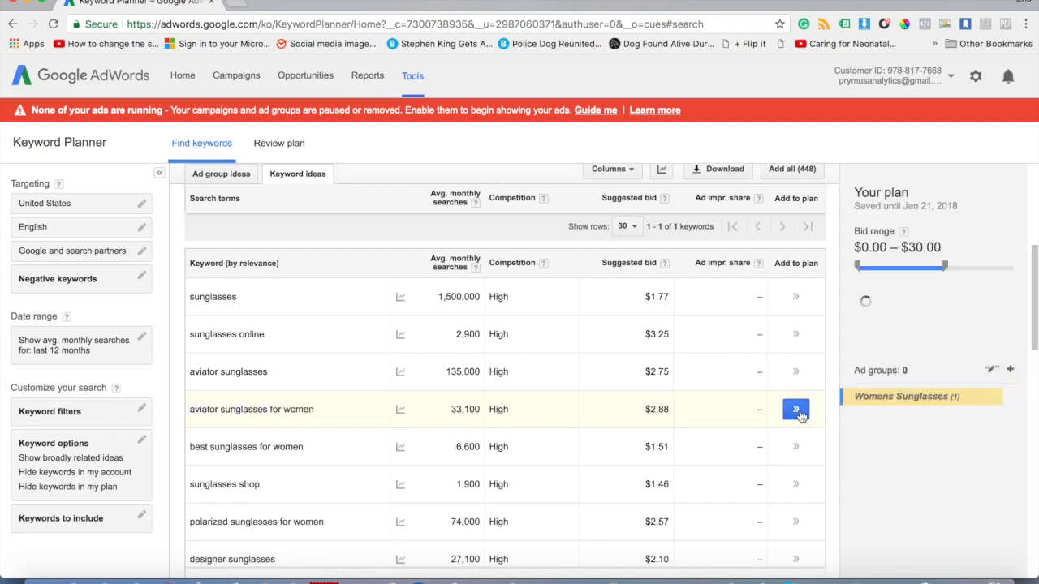
scroll(266, 410, "down", 3)
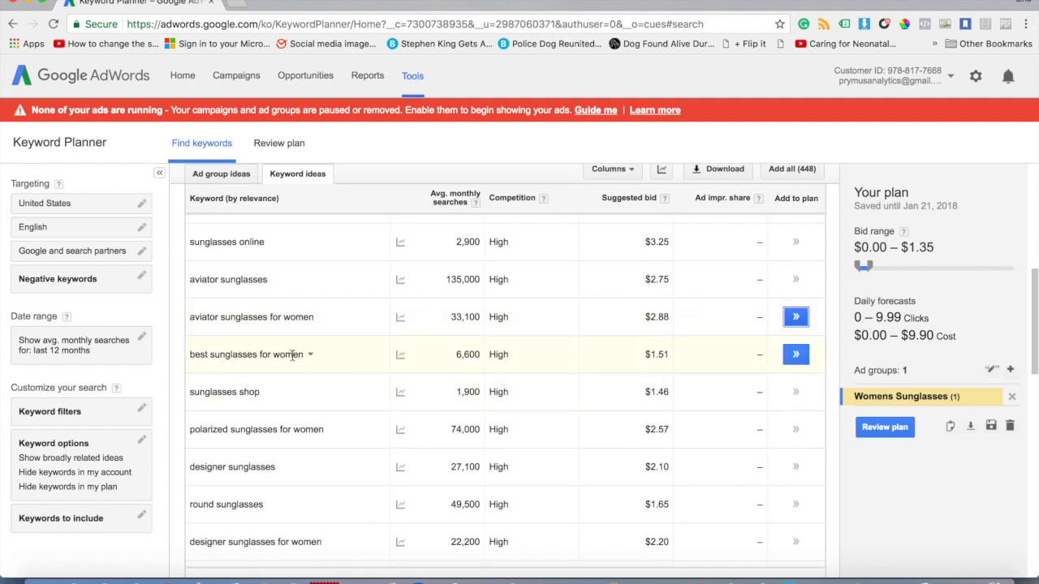
left_click(796, 357)
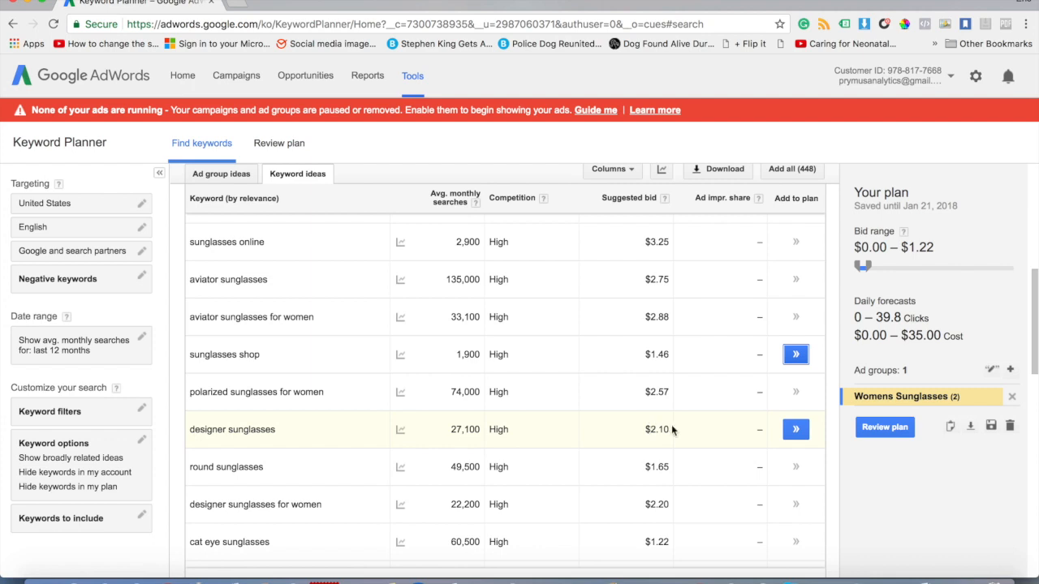
left_click(794, 432)
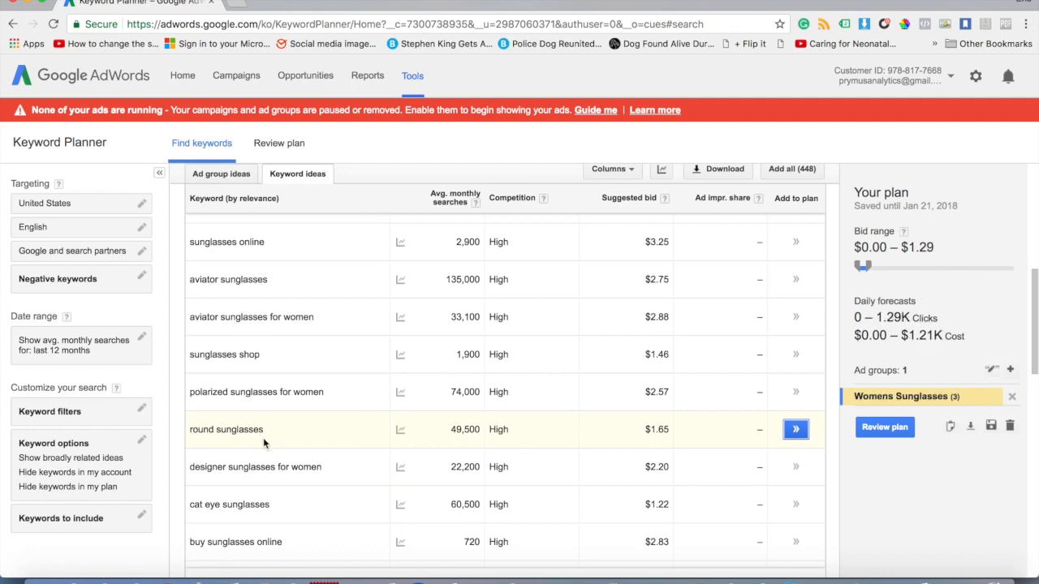
scroll(243, 454, "down", 2)
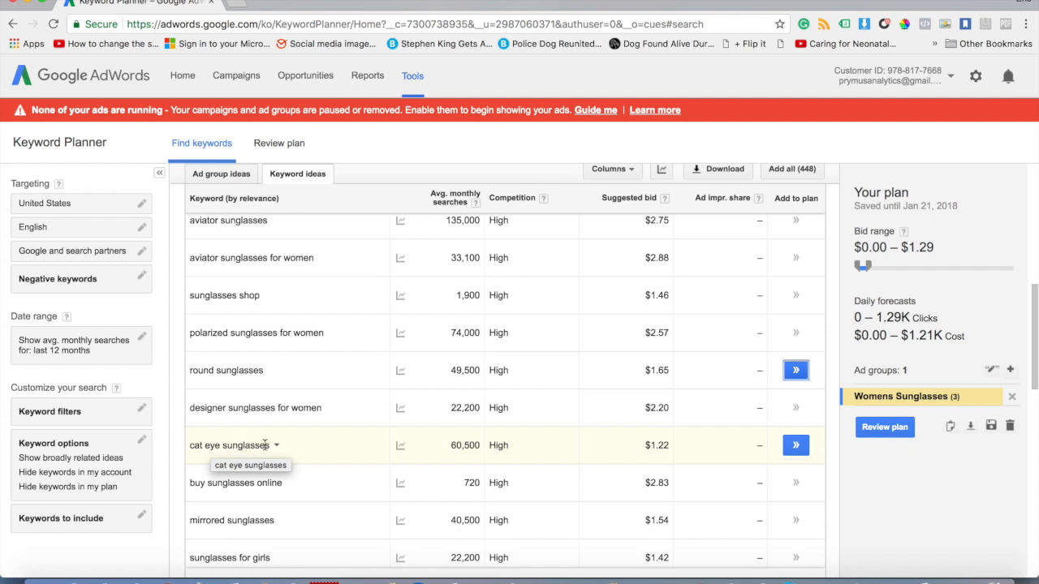
left_click(796, 445)
scroll(235, 466, "down", 2)
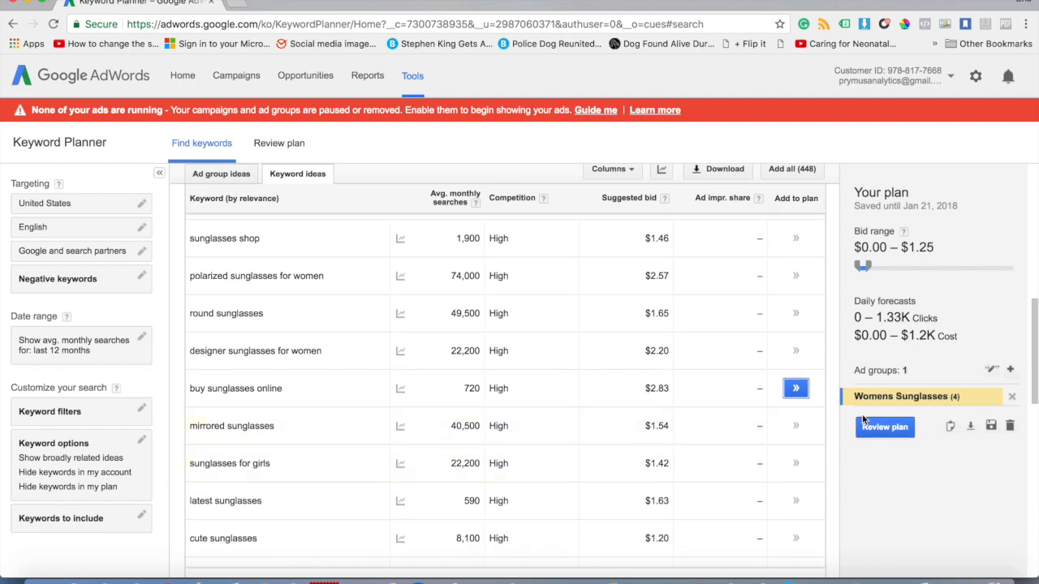
- Review the keywords collected in the plan's Womens Sunglasses ad group and close the list
left_click(925, 398)
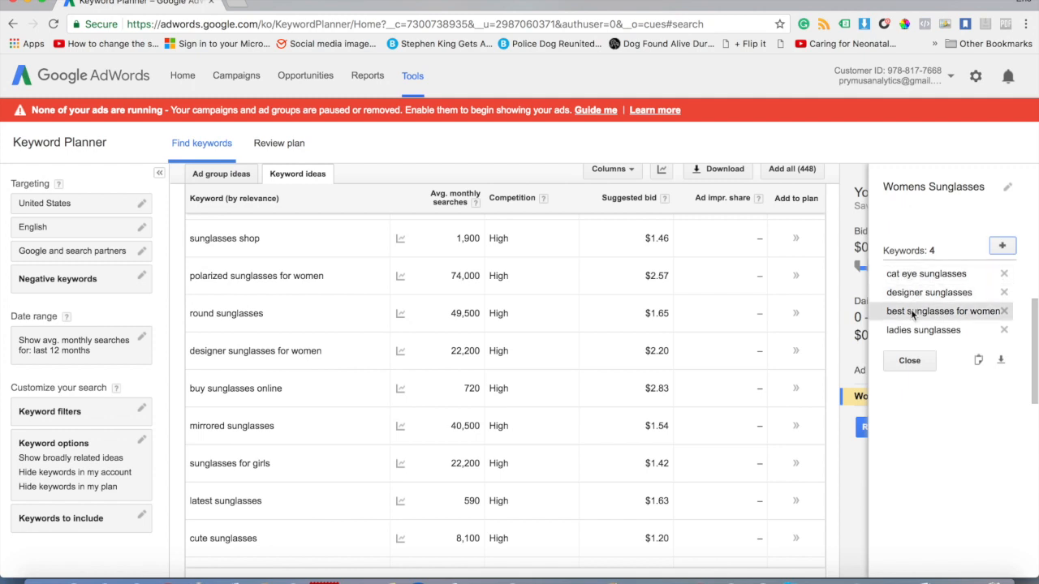
scroll(570, 379, "up", 3)
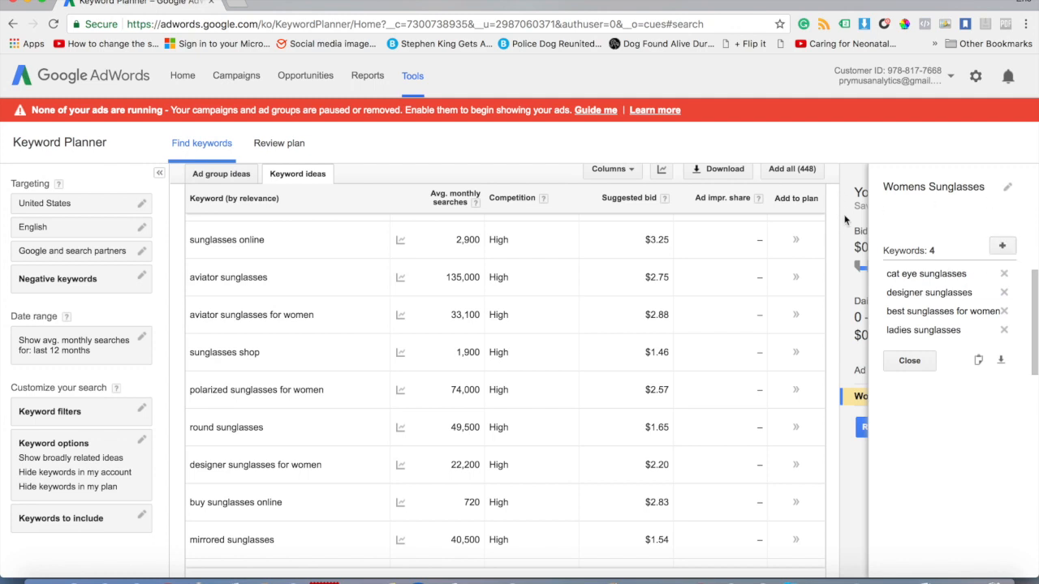
left_click(908, 362)
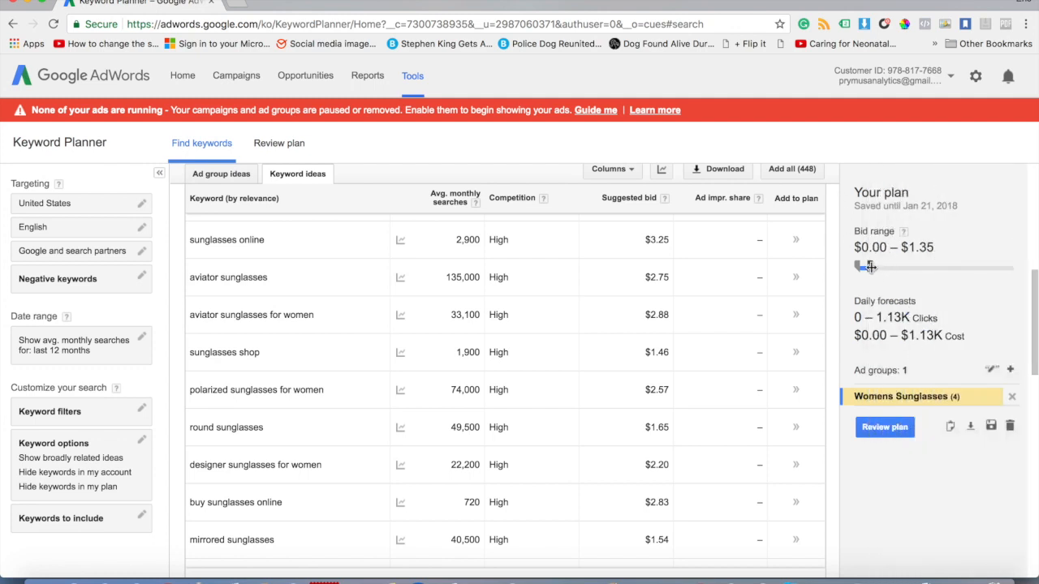
- Adjust both ends of the plan's bid range to $1.20 – $2.39
mouse_move(865, 266)
left_mouse_down()
mouse_move(891, 267)
mouse_move(859, 269)
left_mouse_up()
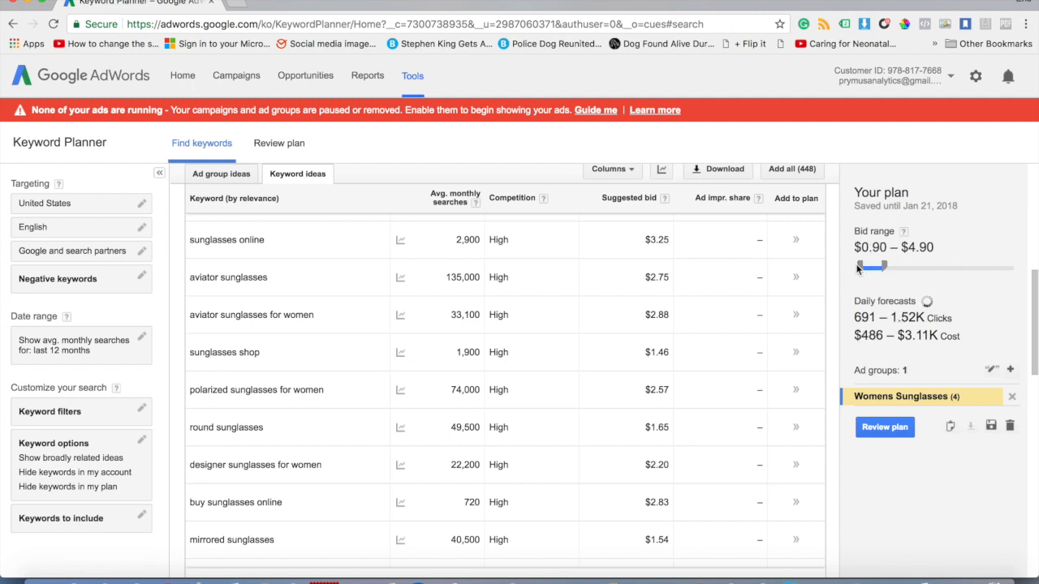
left_click_drag(858, 269, 866, 266)
left_click_drag(883, 265, 871, 266)
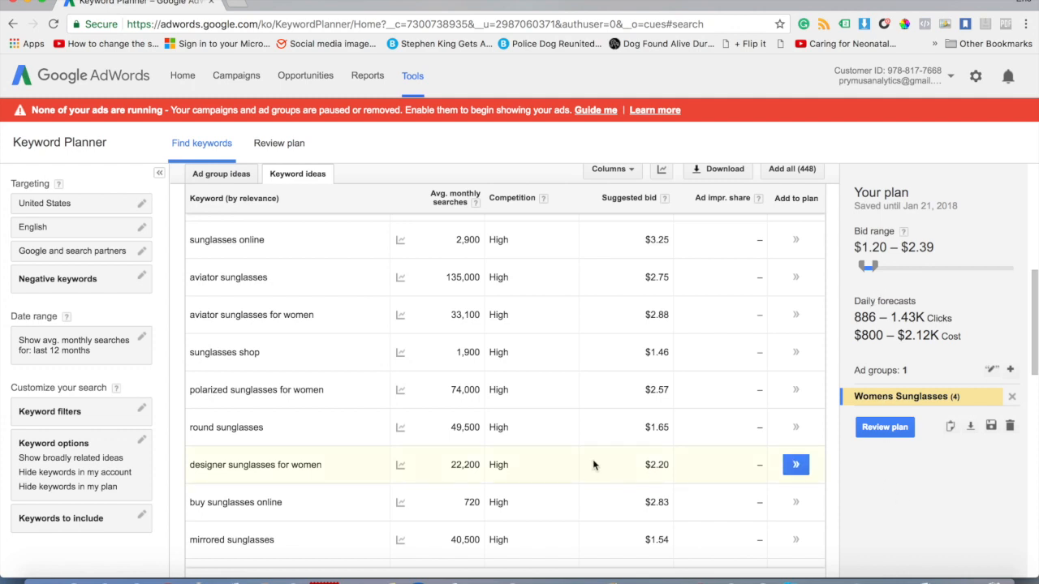
- Return to the average monthly searches chart and the search term row above the keyword ideas
scroll(593, 465, "up", 5)
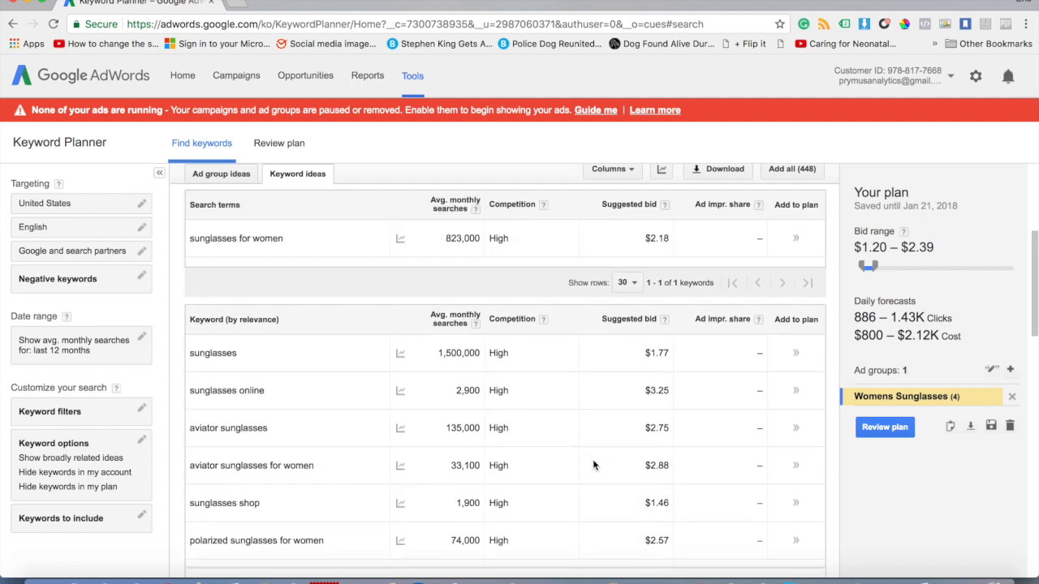
scroll(593, 464, "up", 4)
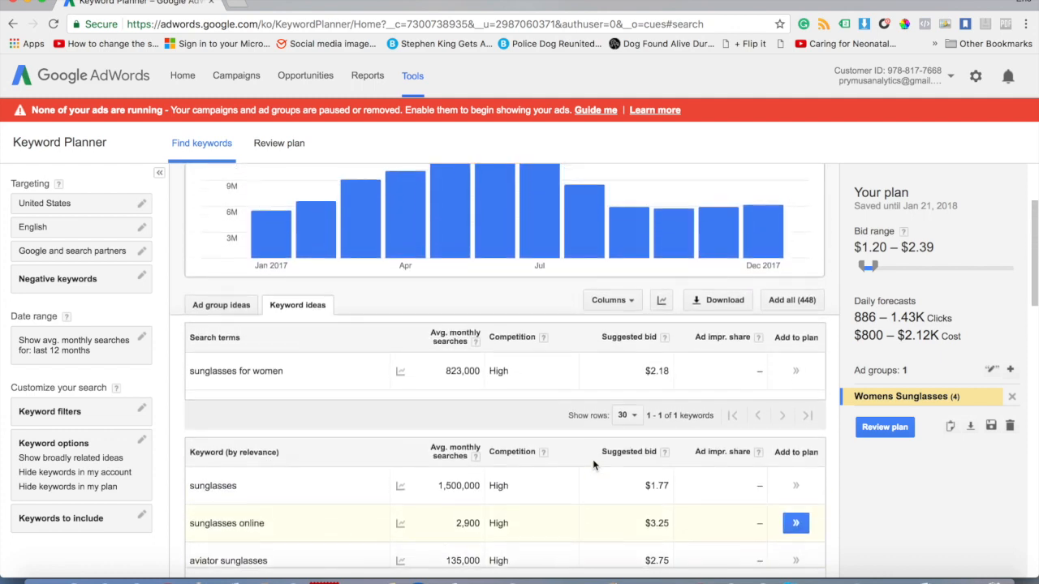
scroll(593, 464, "up", 2)
scroll(592, 464, "down", 1)
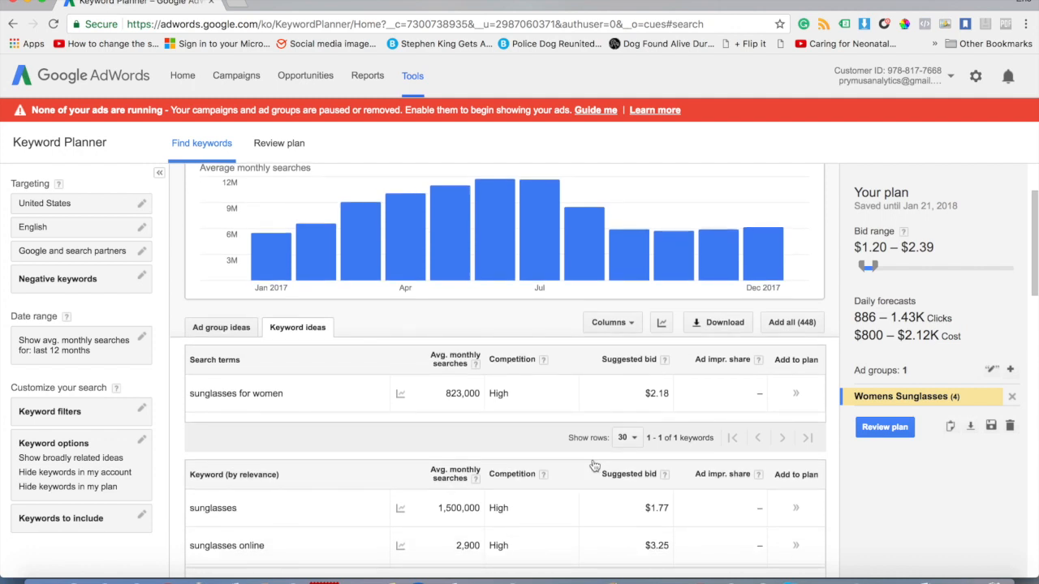
- Adjust both ends of the plan's bid range to $0.44 – $2.70
scroll(593, 466, "down", 1)
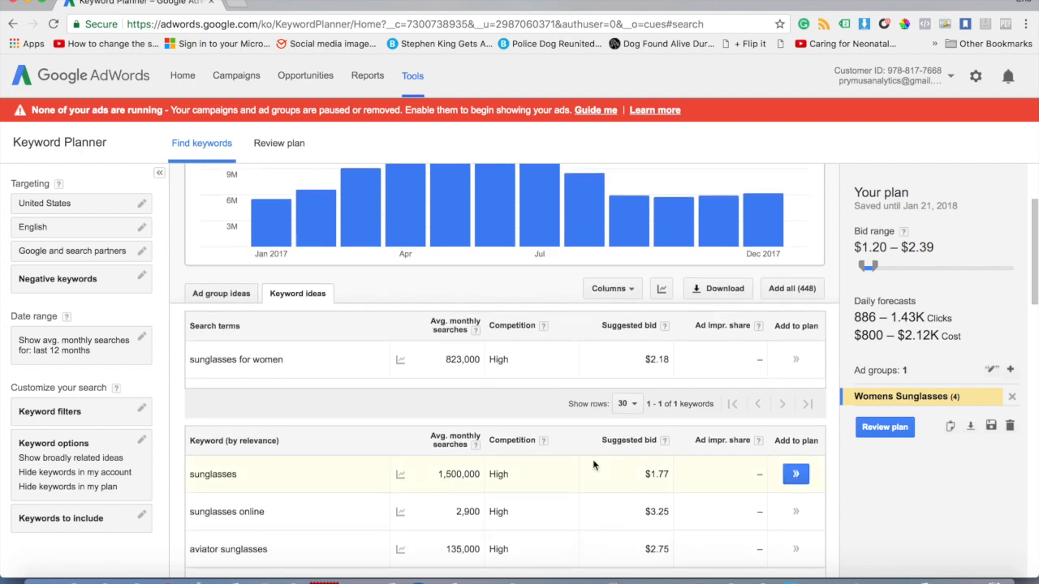
left_click_drag(879, 270, 860, 270)
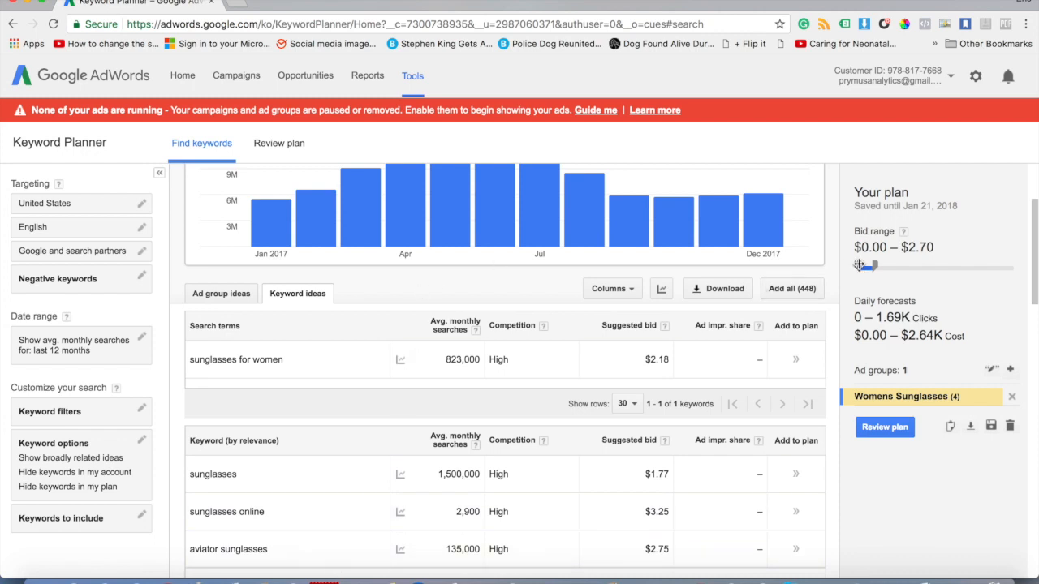
left_click_drag(863, 270, 865, 270)
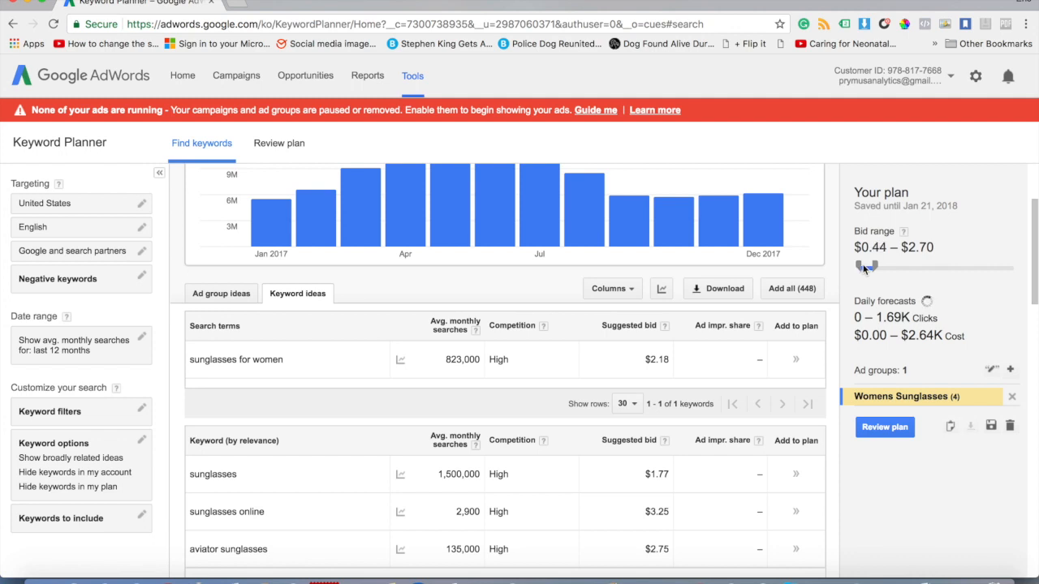
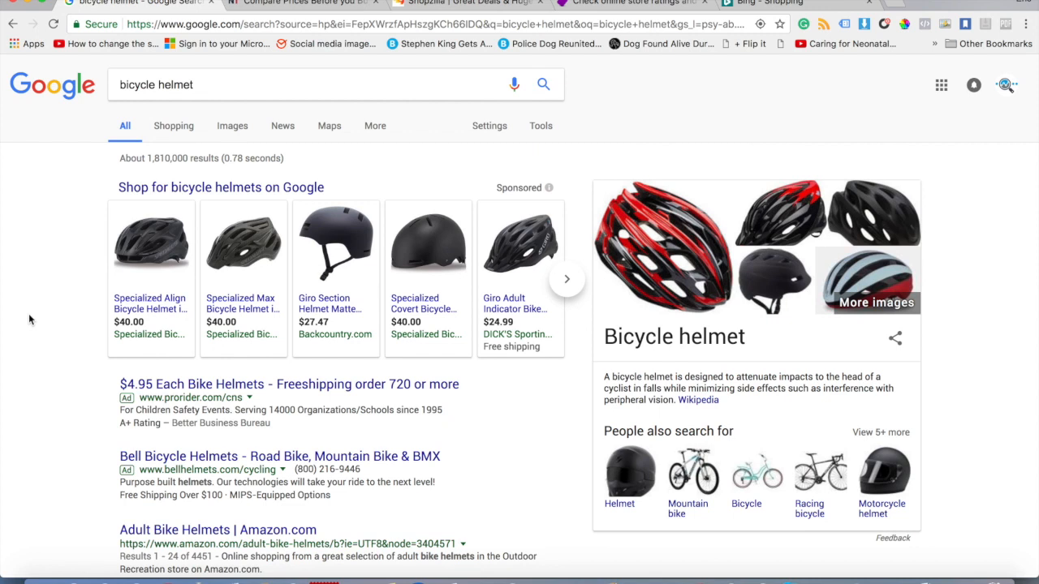
- Open the Google Shopping results for bicycle helmet and look over the product listings and filters
mouse_move(185, 254)
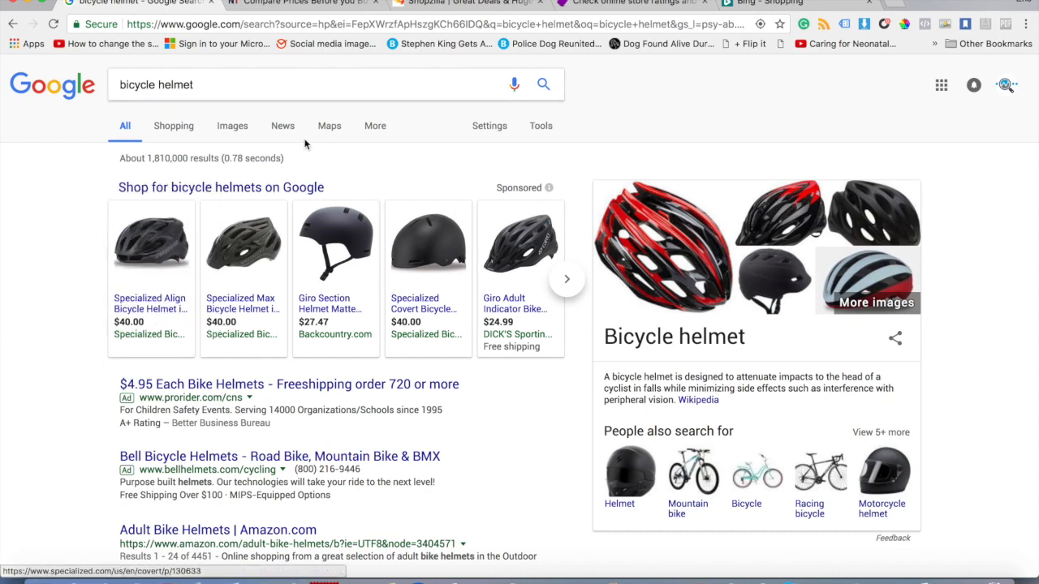
left_click(180, 132)
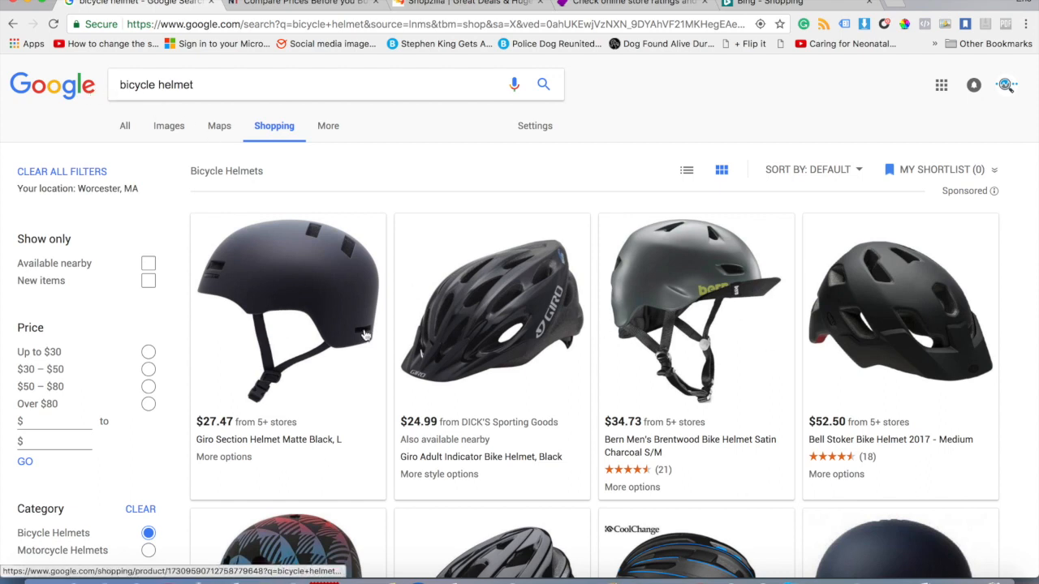
scroll(314, 274, "down", 1)
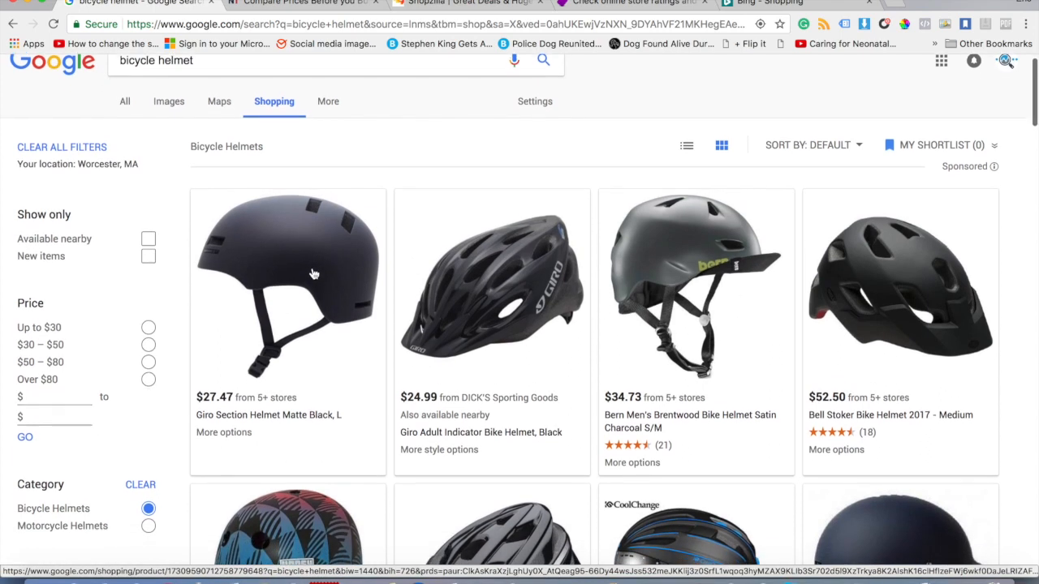
scroll(314, 273, "down", 4)
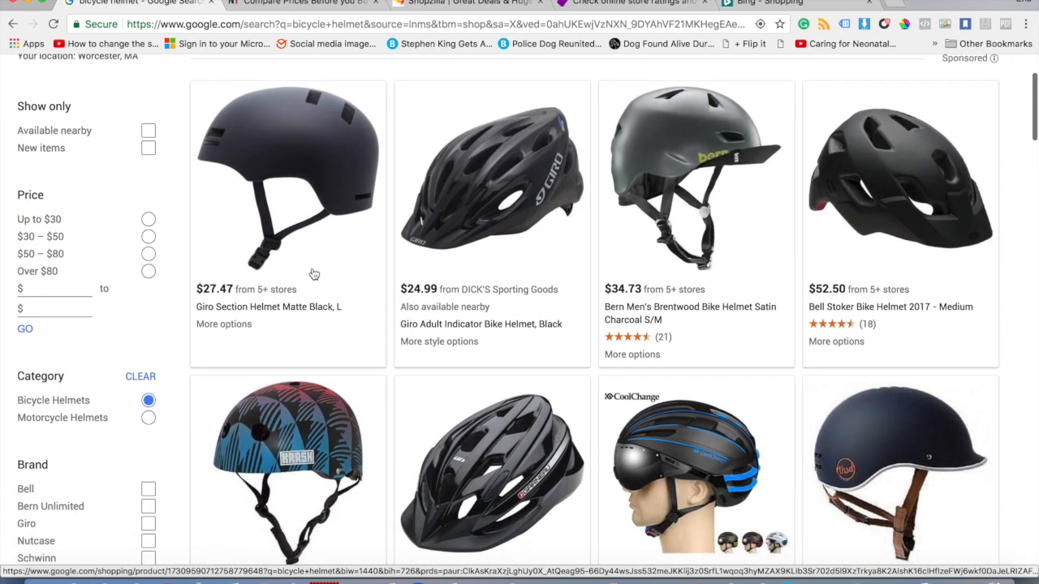
scroll(205, 285, "up", 5)
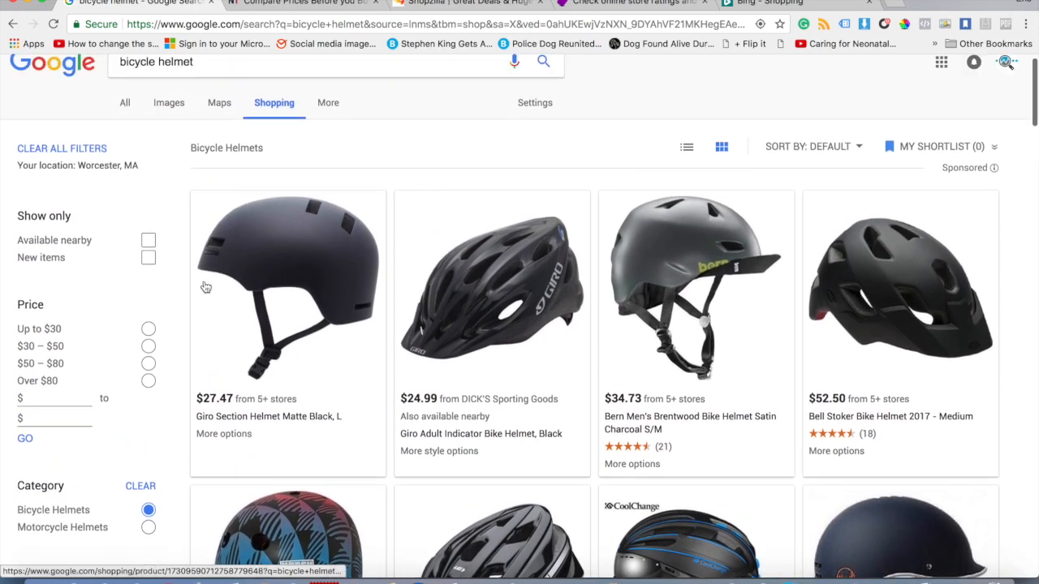
scroll(206, 288, "down", 2)
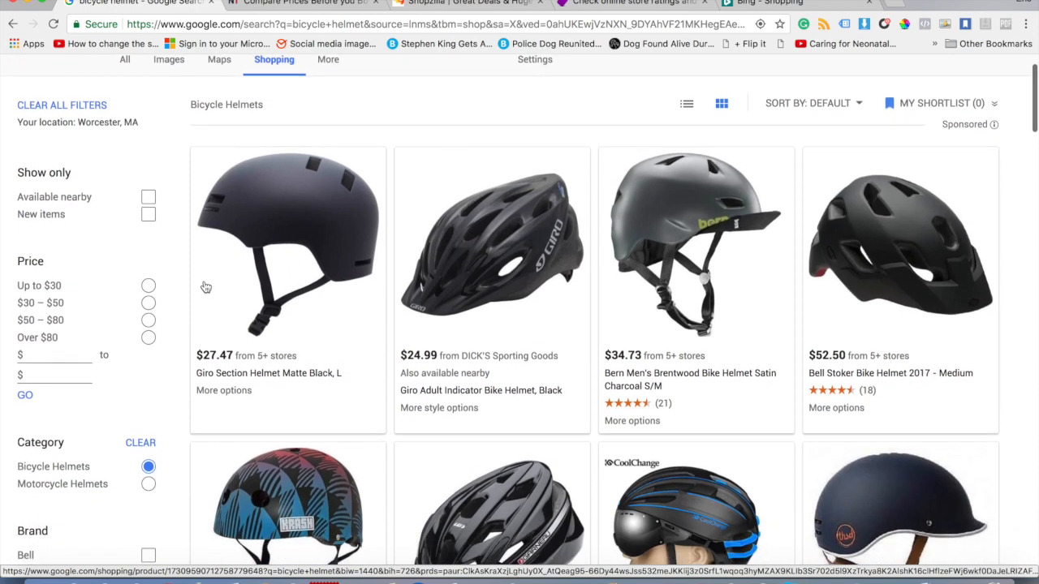
scroll(78, 195, "down", 1)
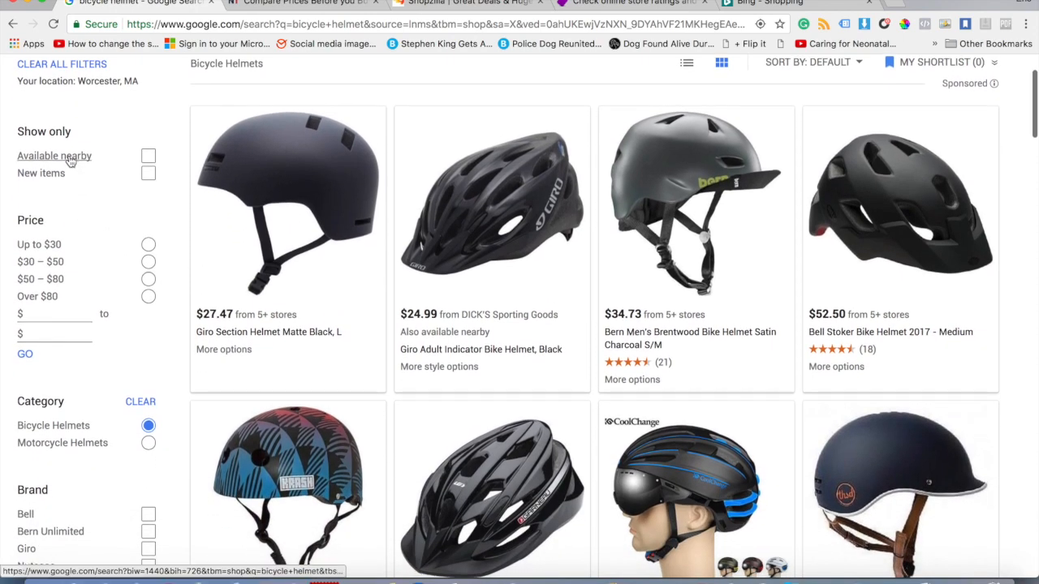
- Try the Motorcycle Helmets category filter and return the category to Bicycle Helmets
scroll(89, 267, "down", 3)
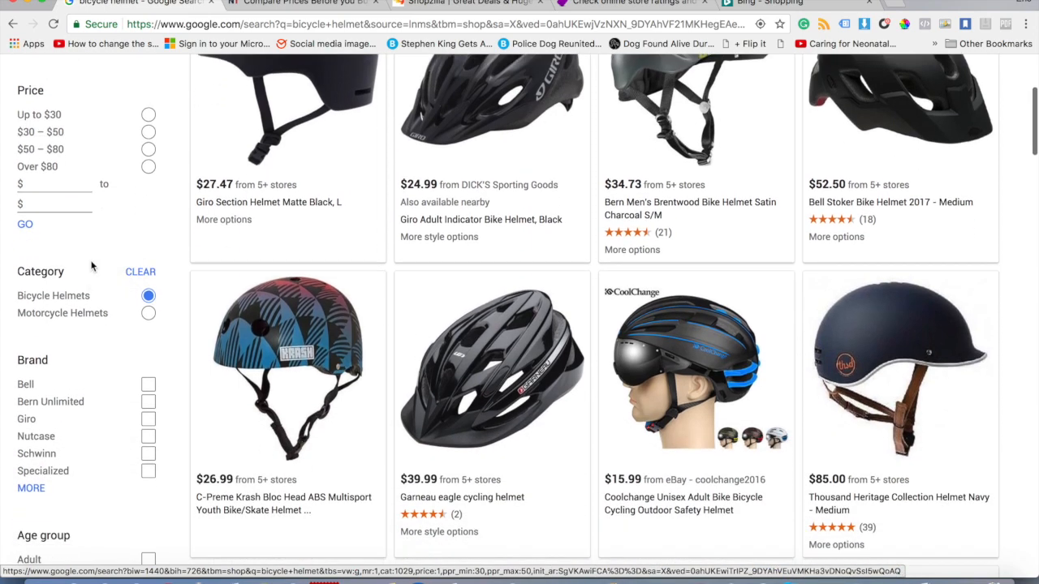
left_click(148, 314)
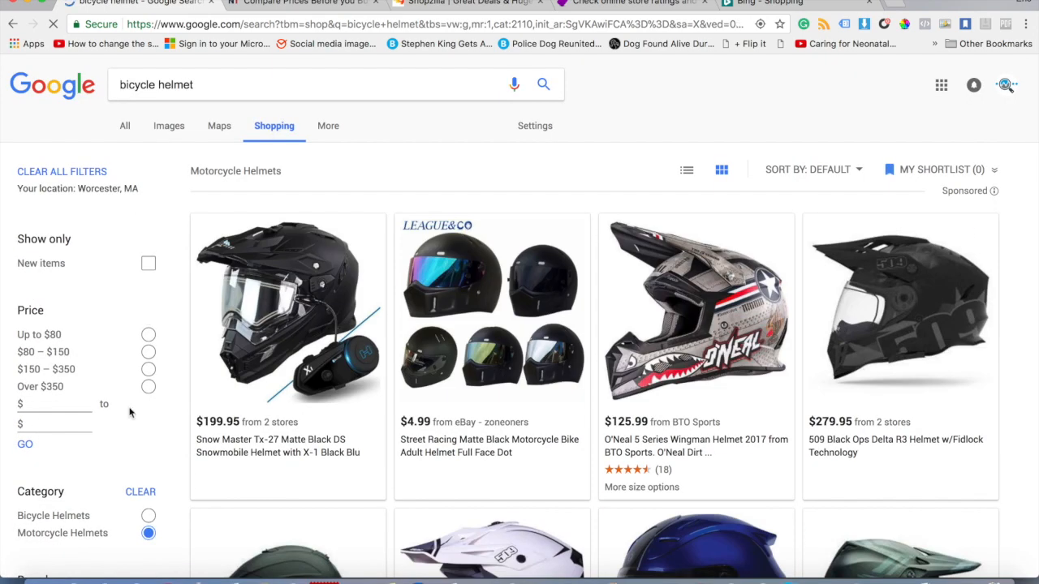
scroll(128, 413, "down", 3)
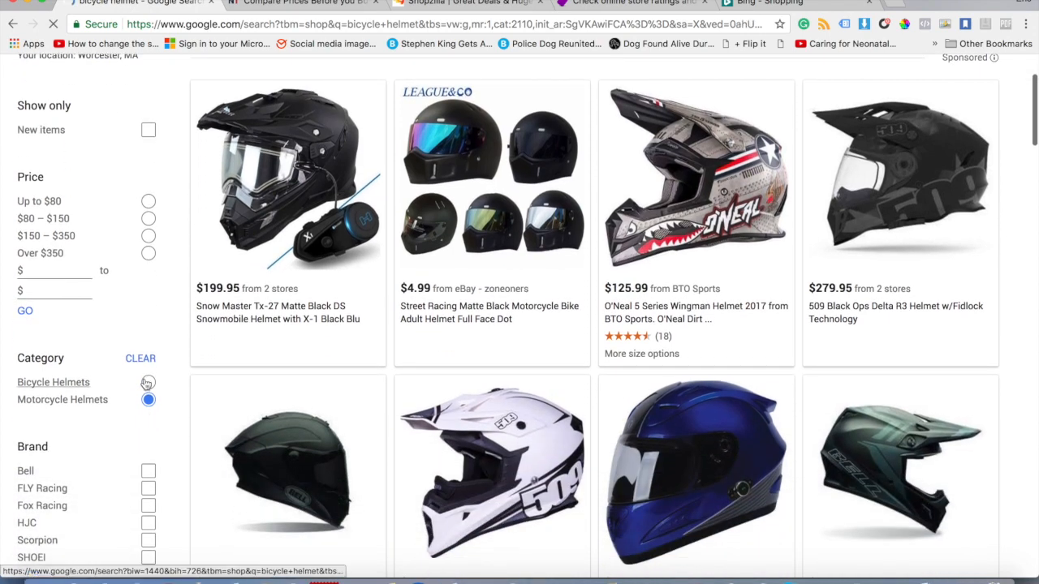
left_click(147, 382)
- Examine the brand, age group, type and seller filters beside the bicycle helmet listings
scroll(73, 415, "down", 4)
scroll(73, 415, "down", 6)
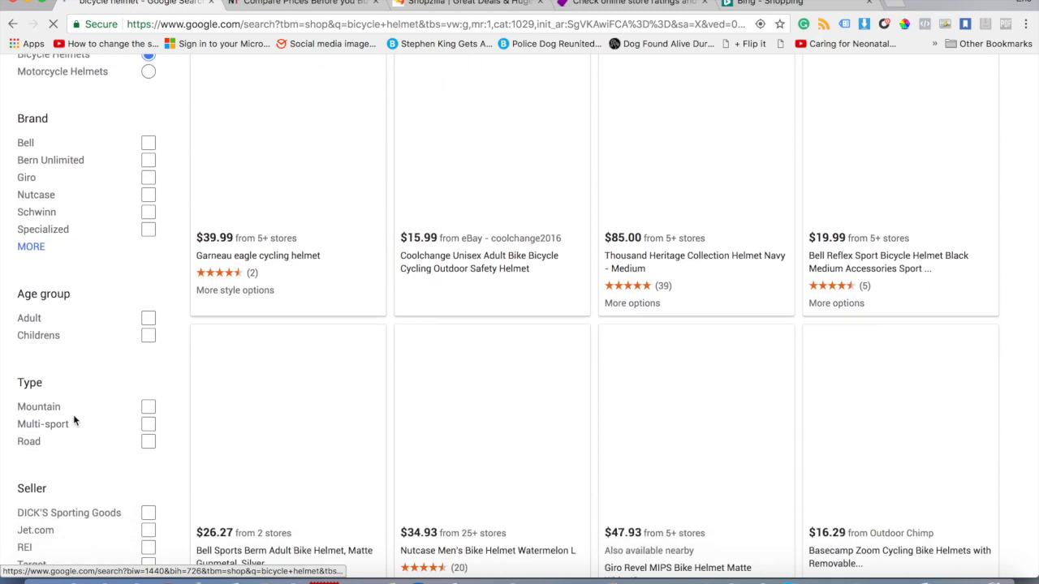
scroll(73, 420, "down", 3)
scroll(73, 420, "down", 1)
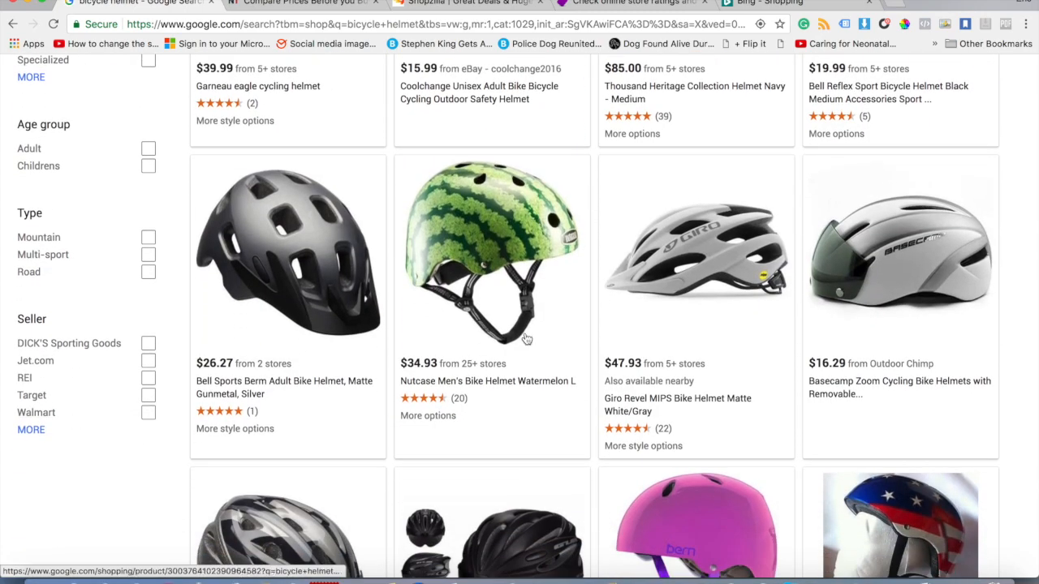
scroll(526, 340, "up", 3)
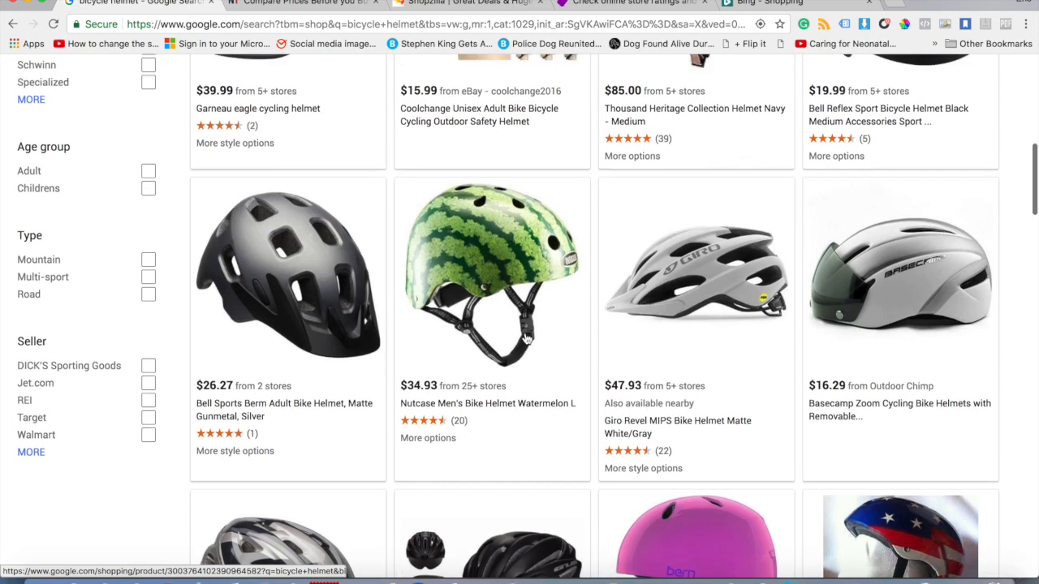
scroll(526, 339, "up", 5)
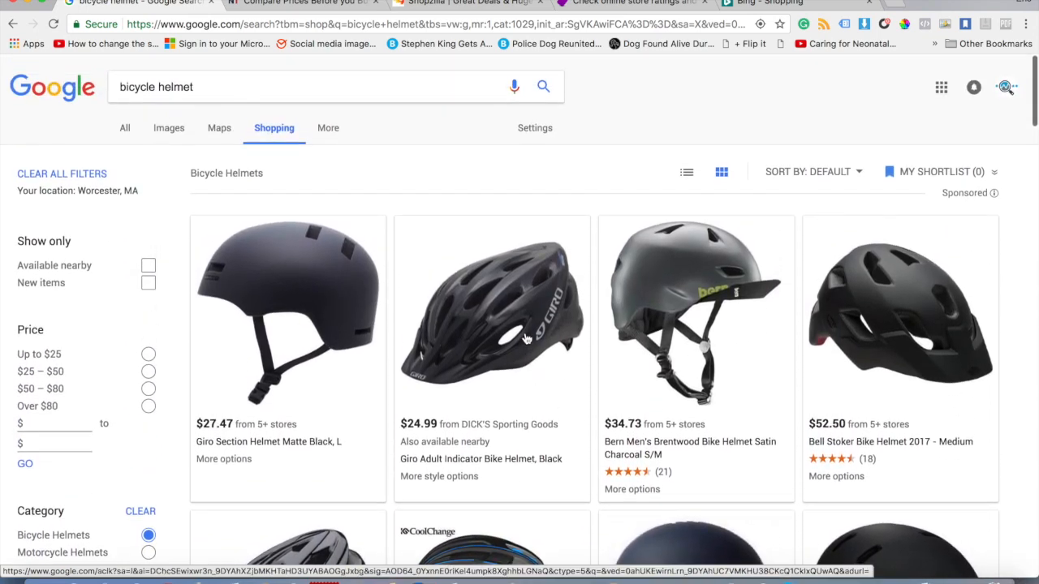
- Expand the Giro Section Helmet Matte Black, L listing and check its other color and size options
scroll(526, 340, "down", 1)
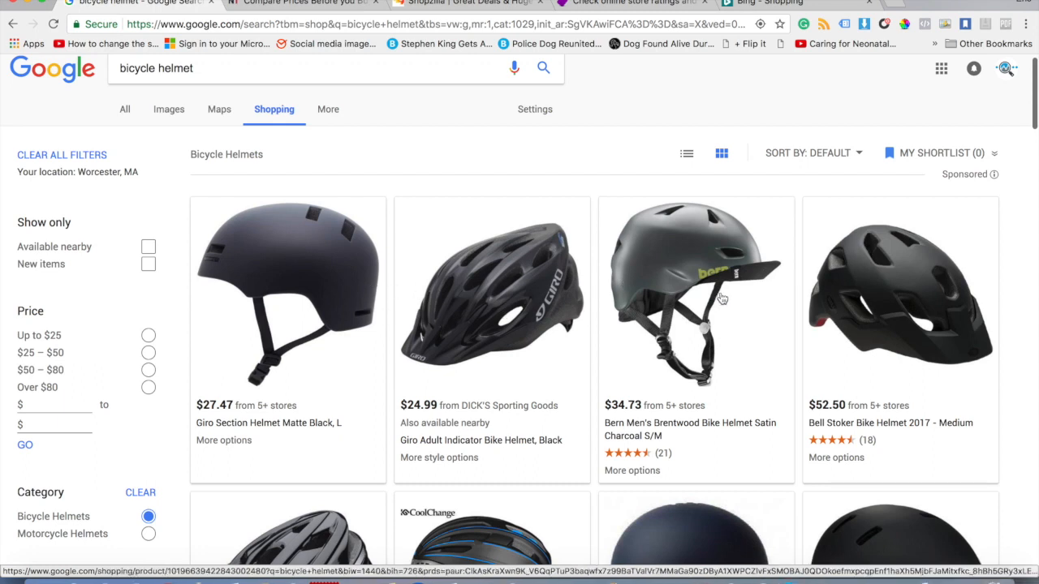
scroll(347, 257, "down", 2)
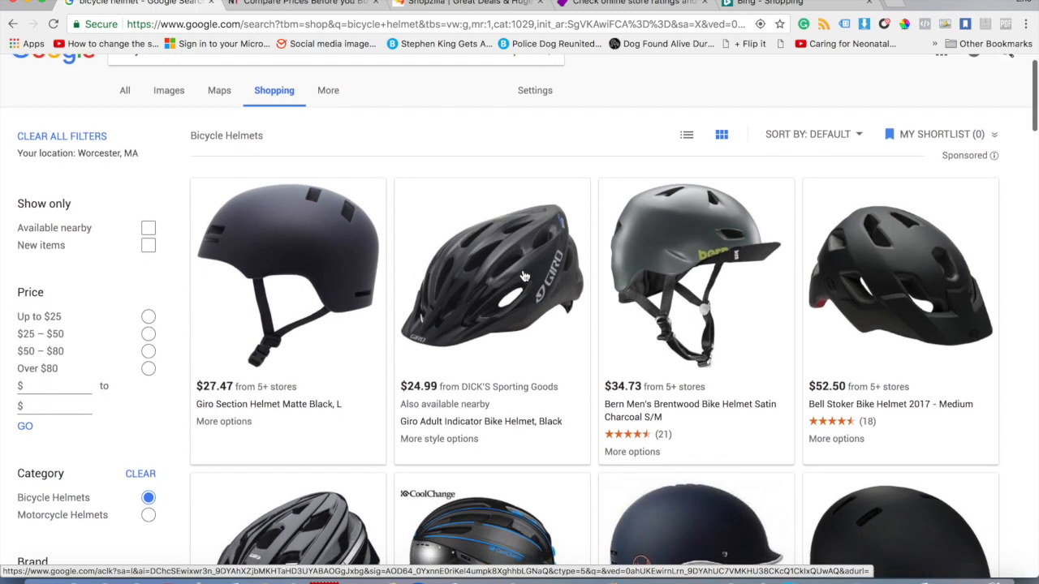
left_click(339, 258)
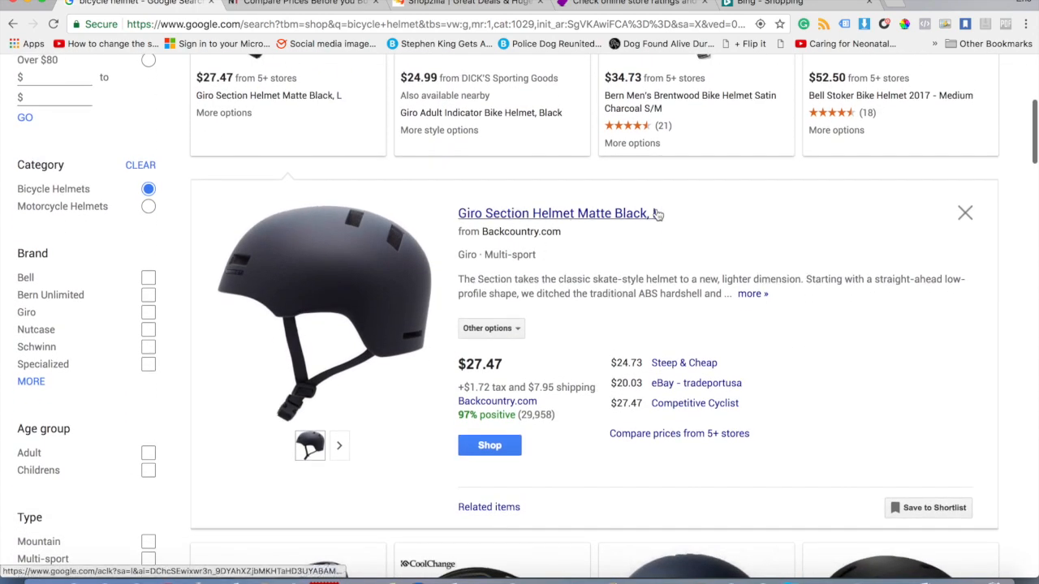
left_click(517, 332)
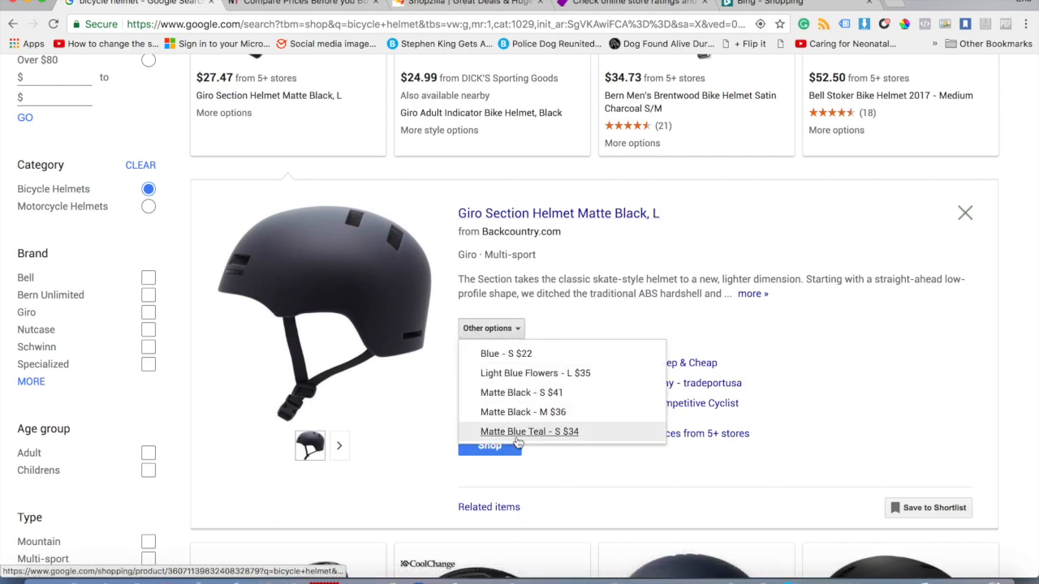
left_click(833, 342)
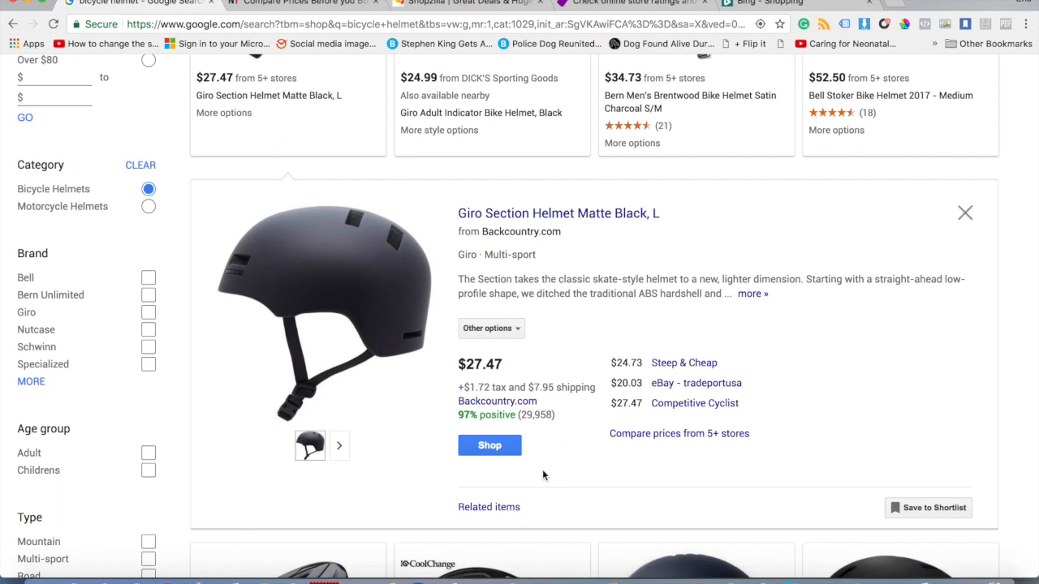
- Examine the Giro Section helmet's title, description, price and competing stores against the surrounding Shopping results
scroll(543, 476, "down", 1)
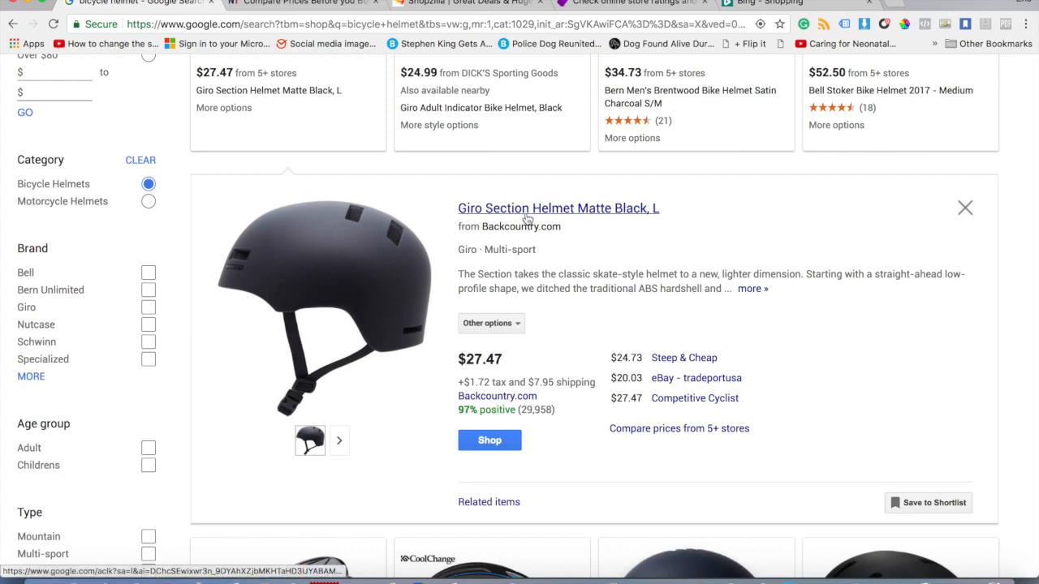
scroll(496, 234, "up", 5)
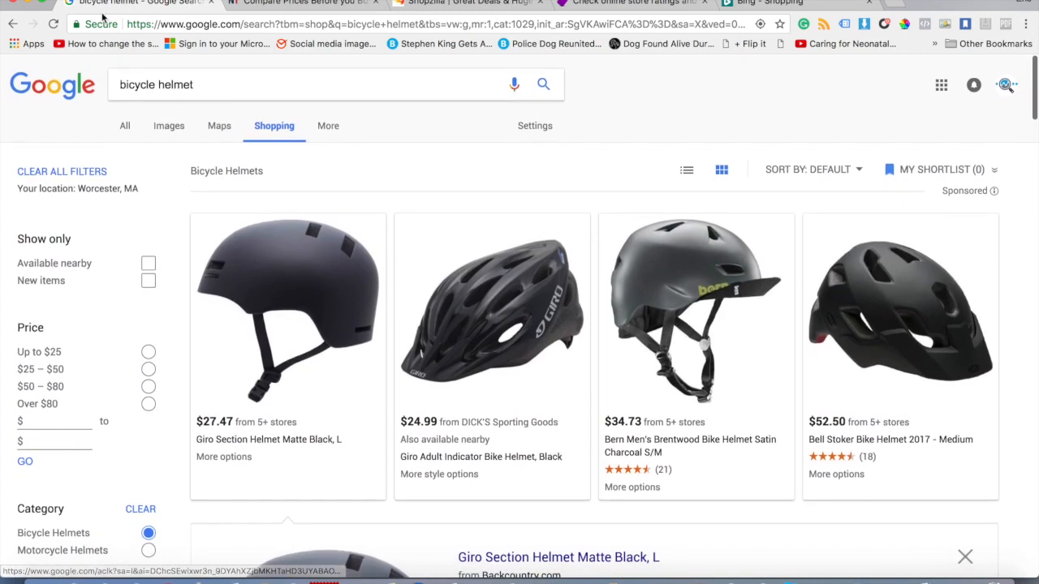
scroll(381, 179, "down", 5)
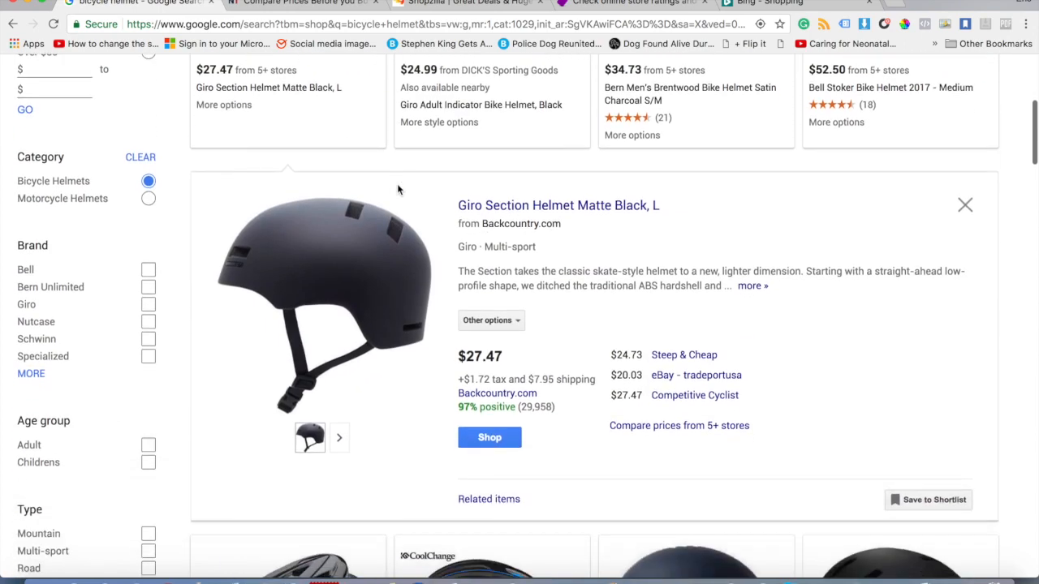
scroll(397, 190, "down", 2)
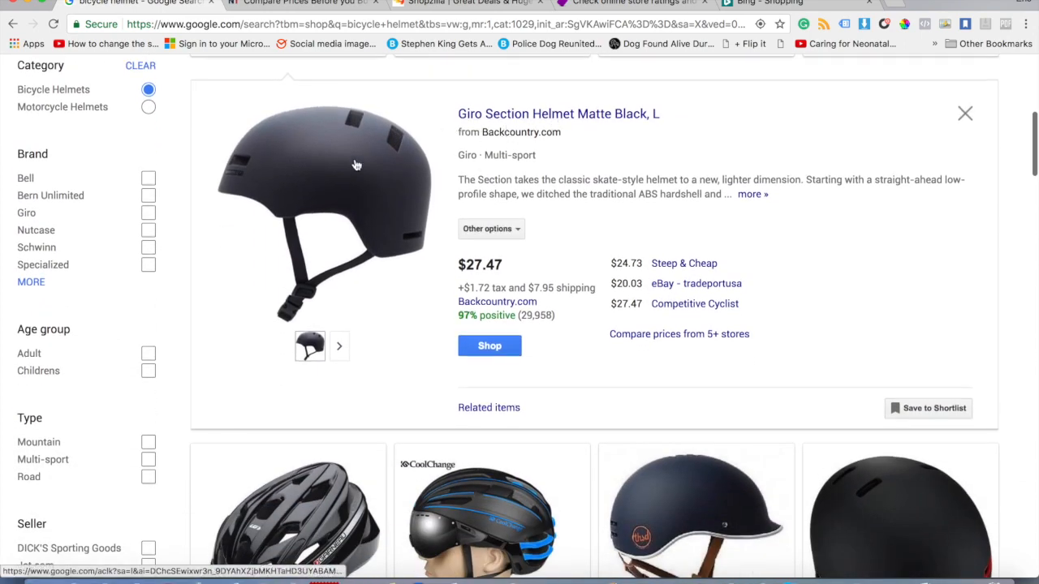
scroll(355, 165, "up", 4)
scroll(355, 165, "up", 2)
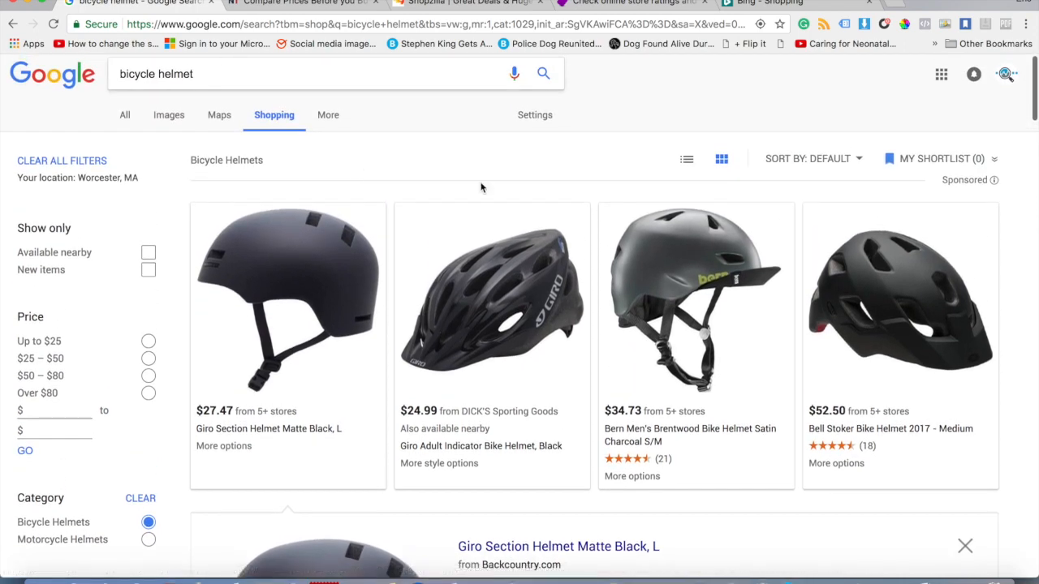
scroll(614, 254, "down", 4)
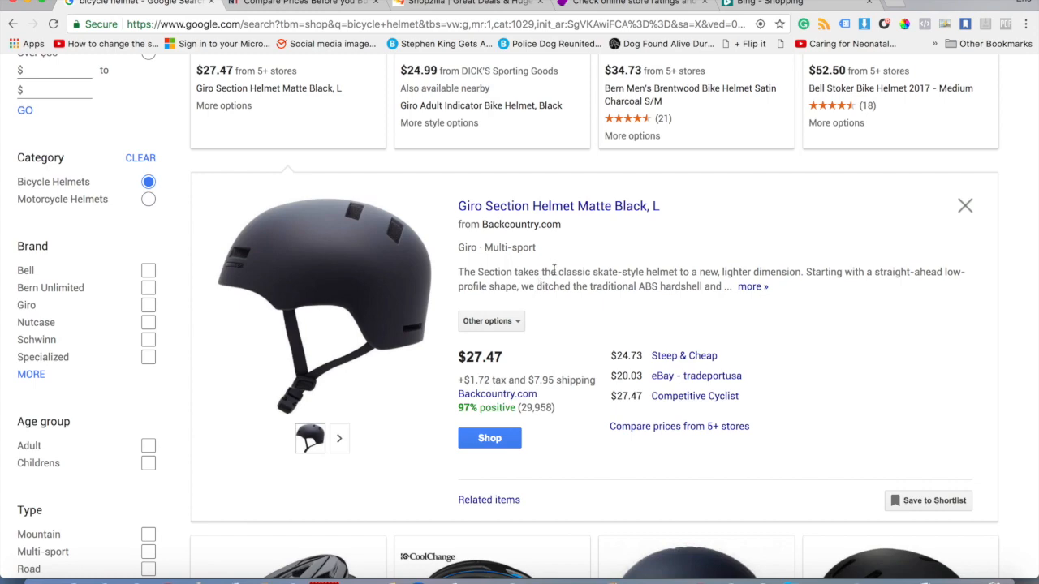
scroll(566, 298, "up", 5)
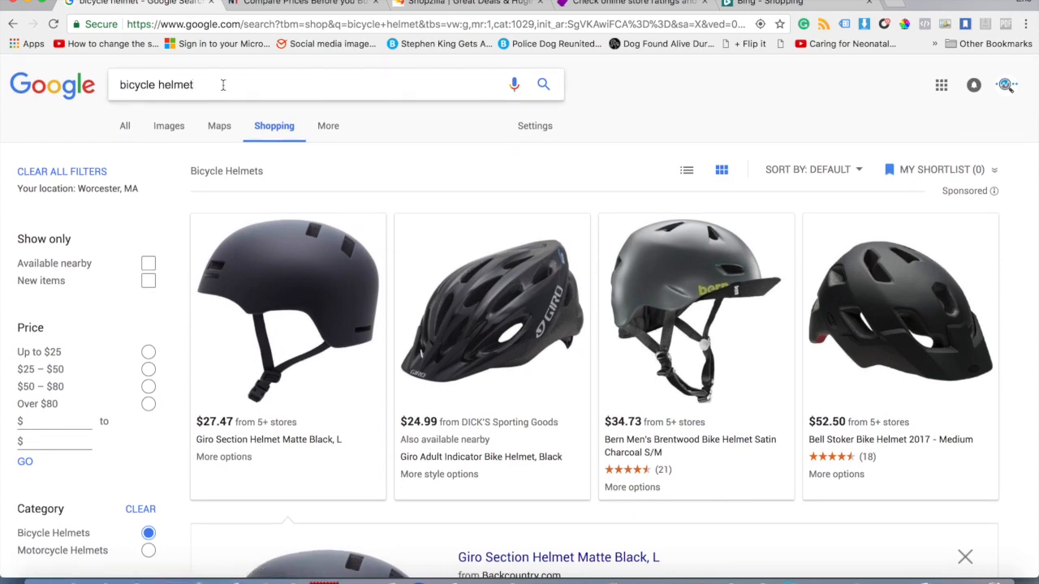
scroll(222, 84, "down", 10)
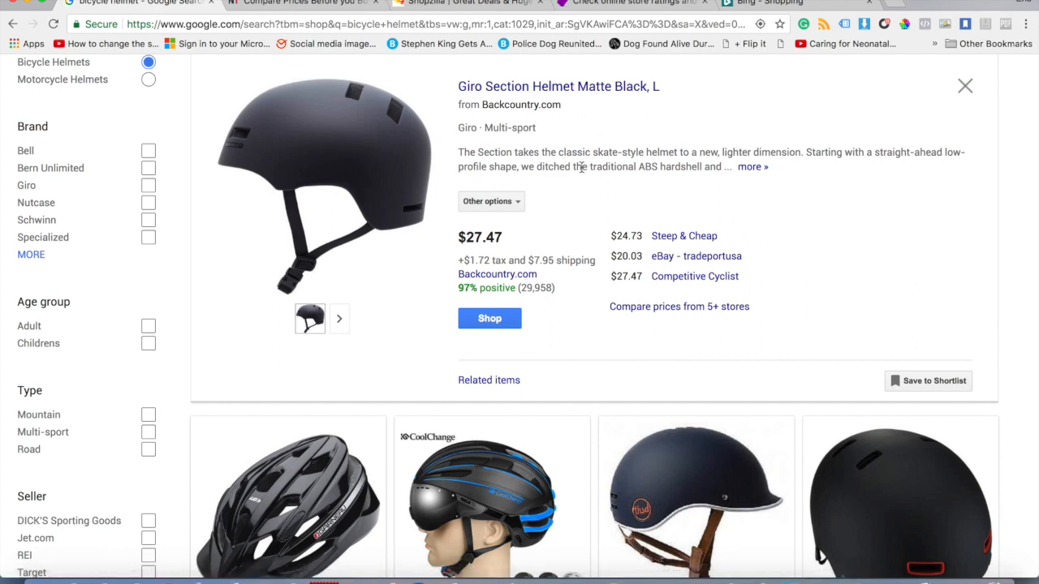
scroll(581, 166, "up", 1)
scroll(581, 167, "down", 1)
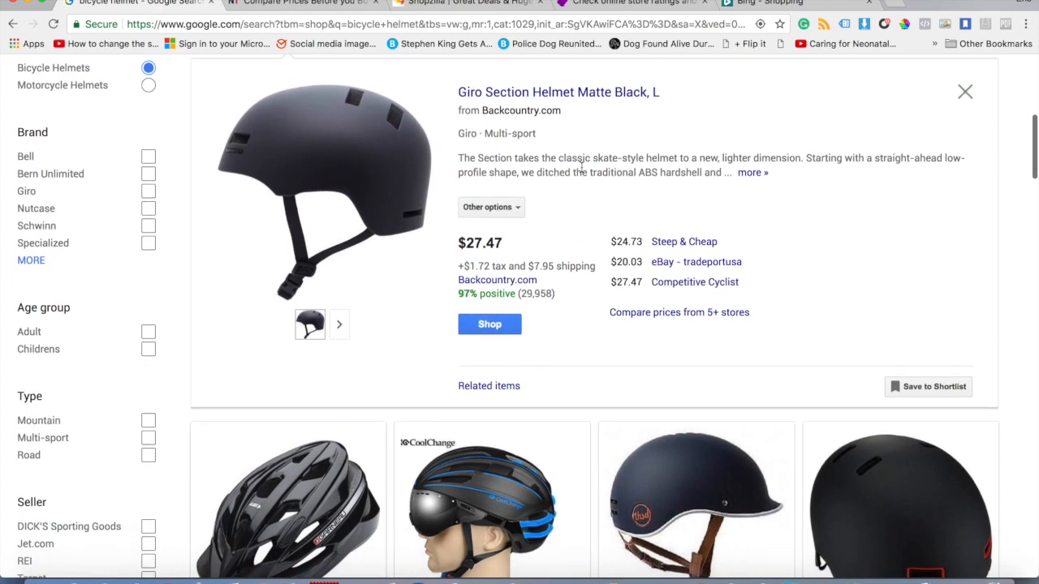
scroll(581, 166, "down", 1)
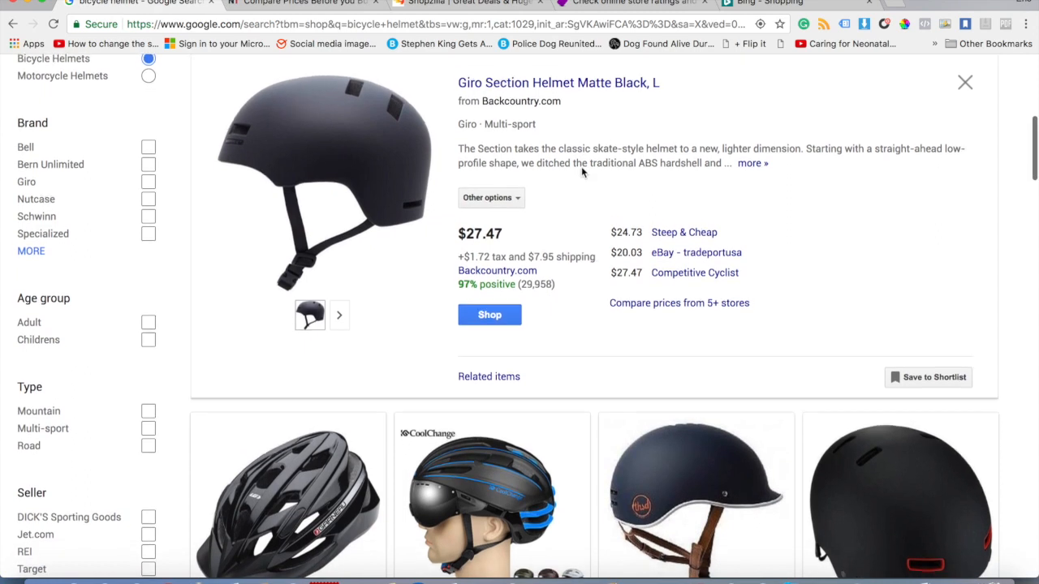
scroll(581, 166, "up", 1)
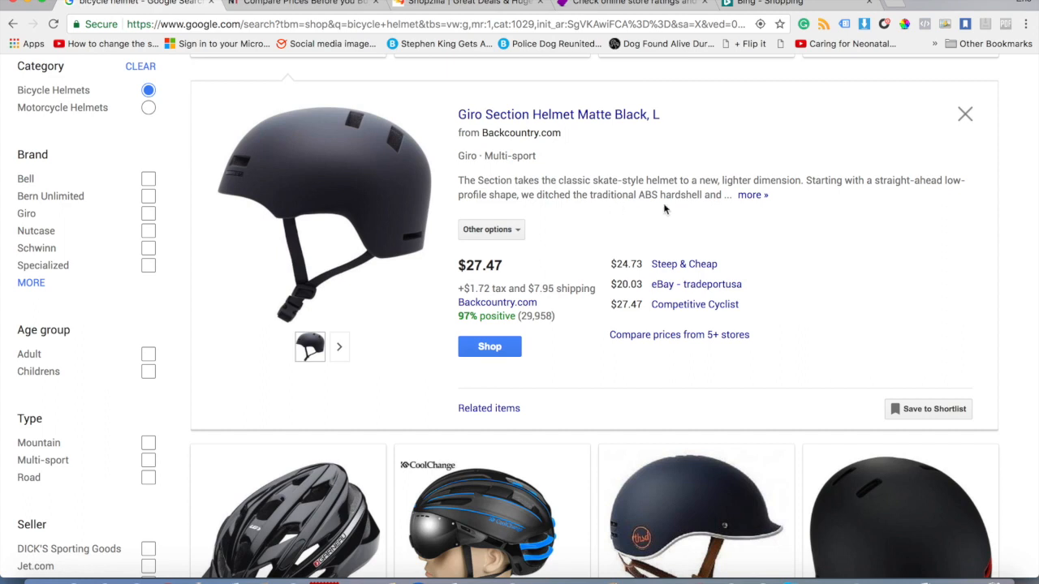
scroll(664, 208, "up", 6)
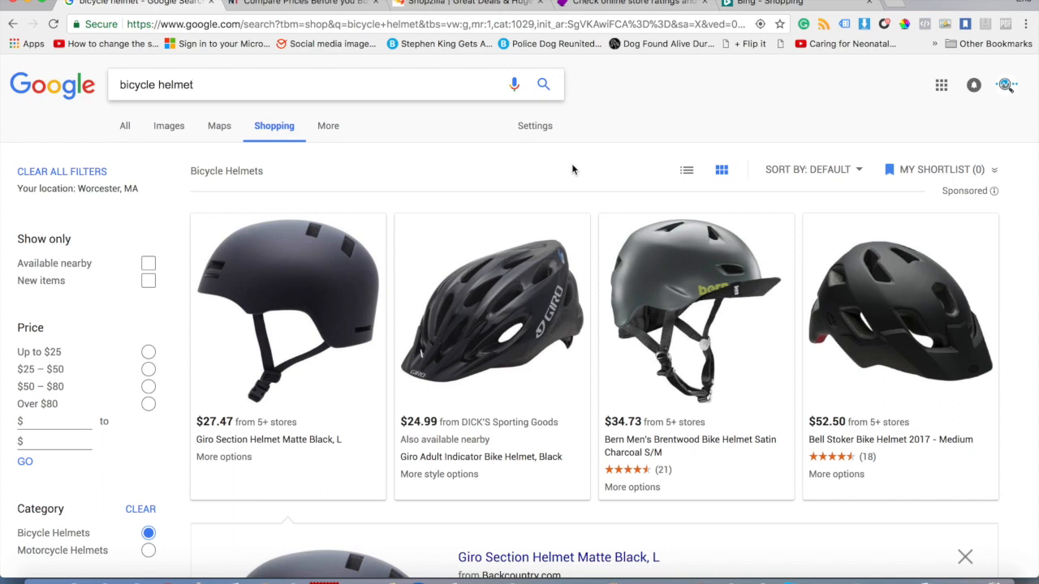
- Look over the NexTag, PriceGrabber, Bing Shopping and Shopzilla home pages open beside the Google results
left_click(316, 5)
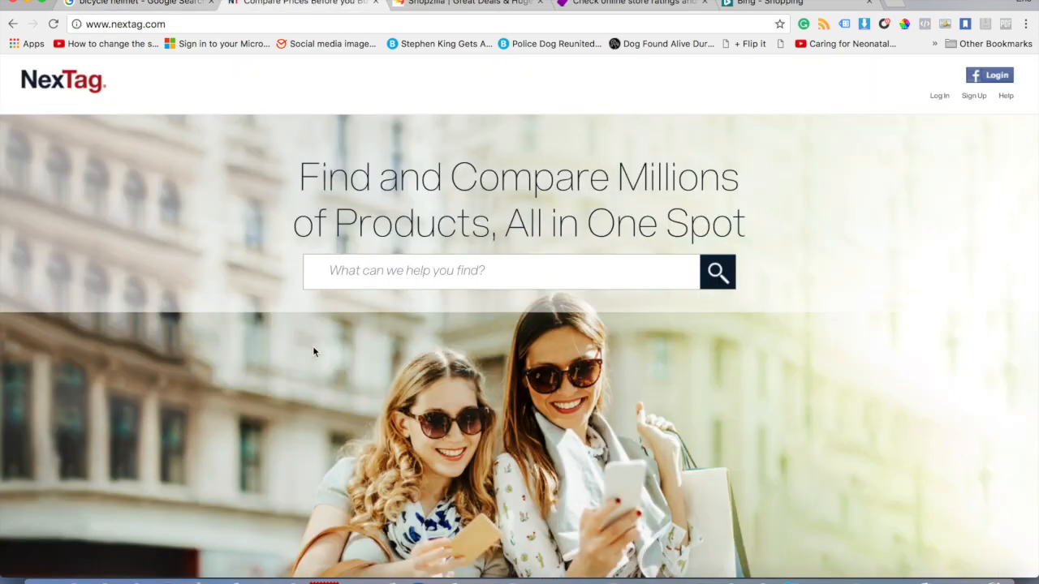
left_click(360, 278)
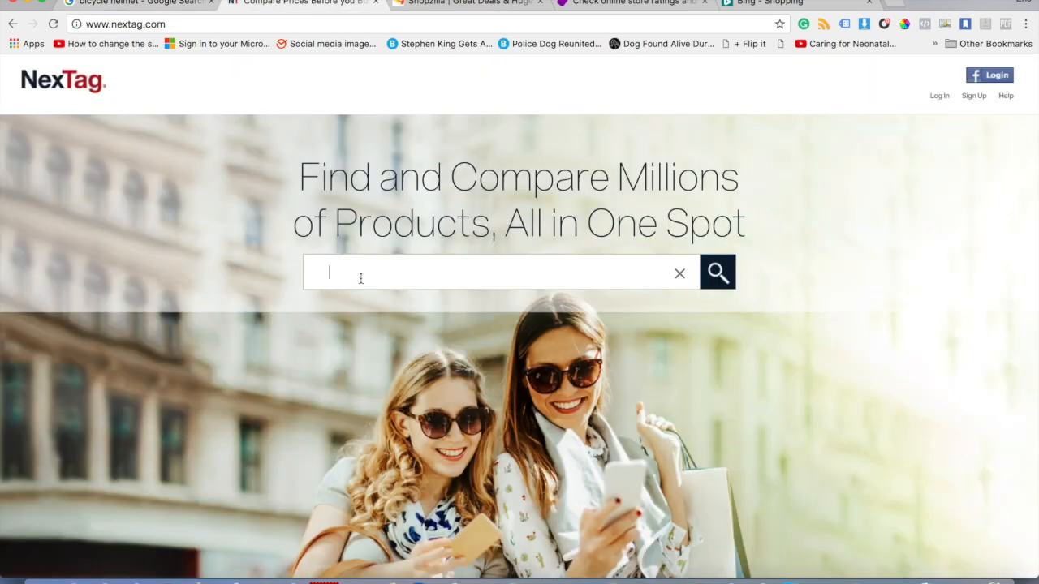
left_click(478, 5)
left_click(583, 5)
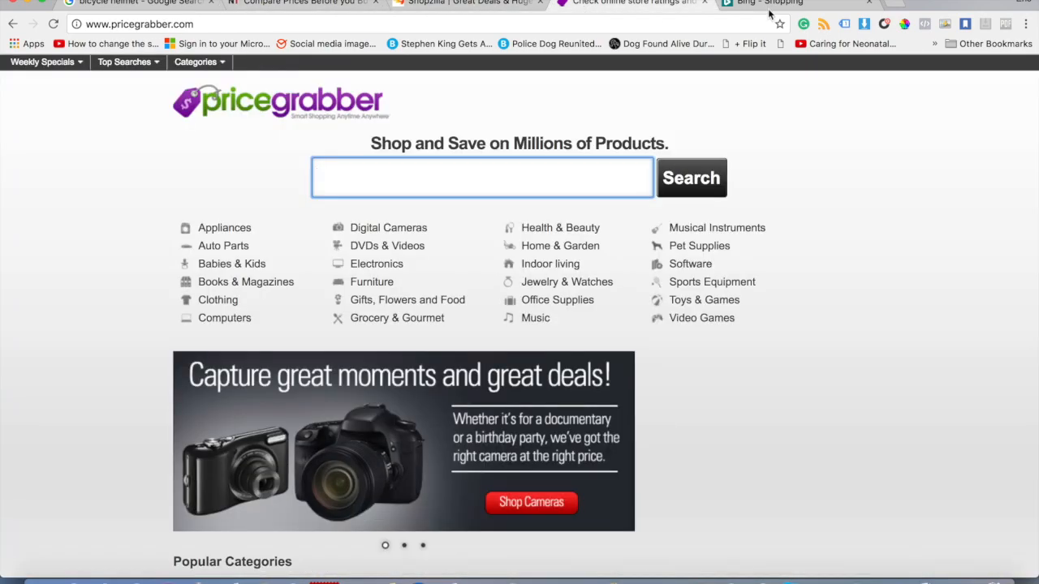
left_click(774, 4)
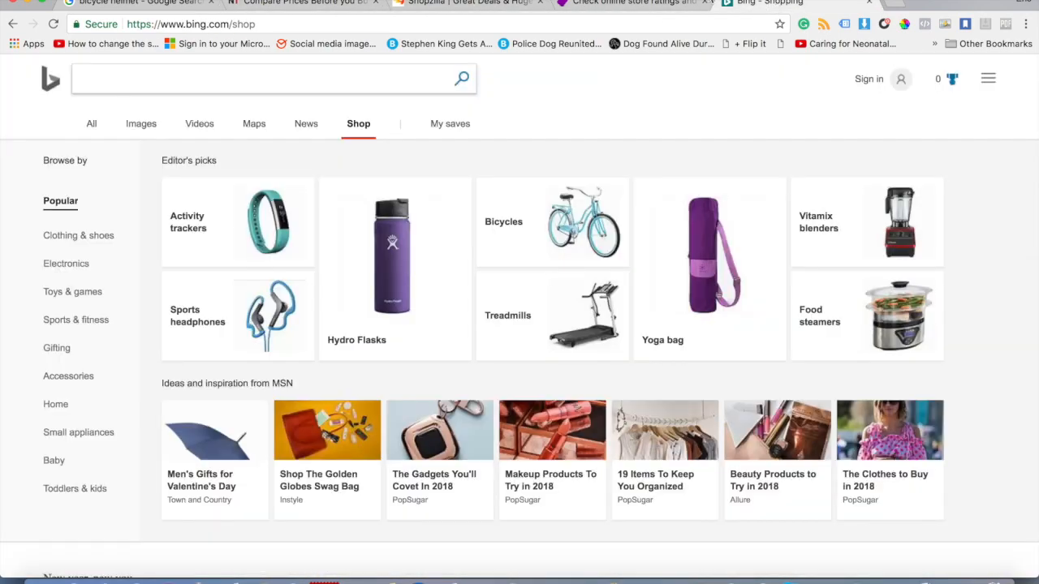
left_click(633, 4)
left_click(475, 5)
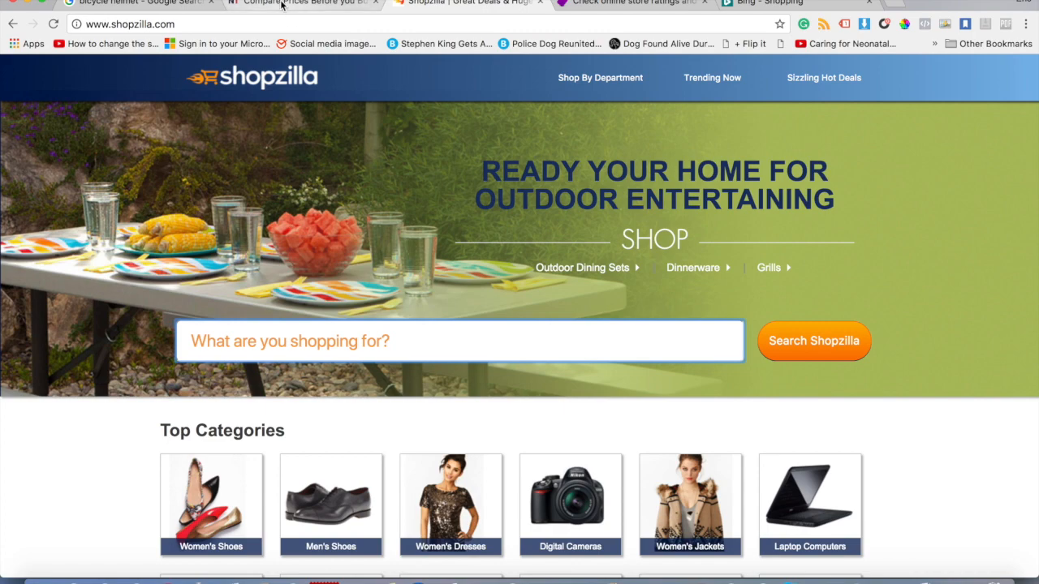
- Return to NexTag and search it for bicycle using the suggested term
left_click(284, 5)
scroll(313, 360, "down", 5)
scroll(311, 359, "up", 10)
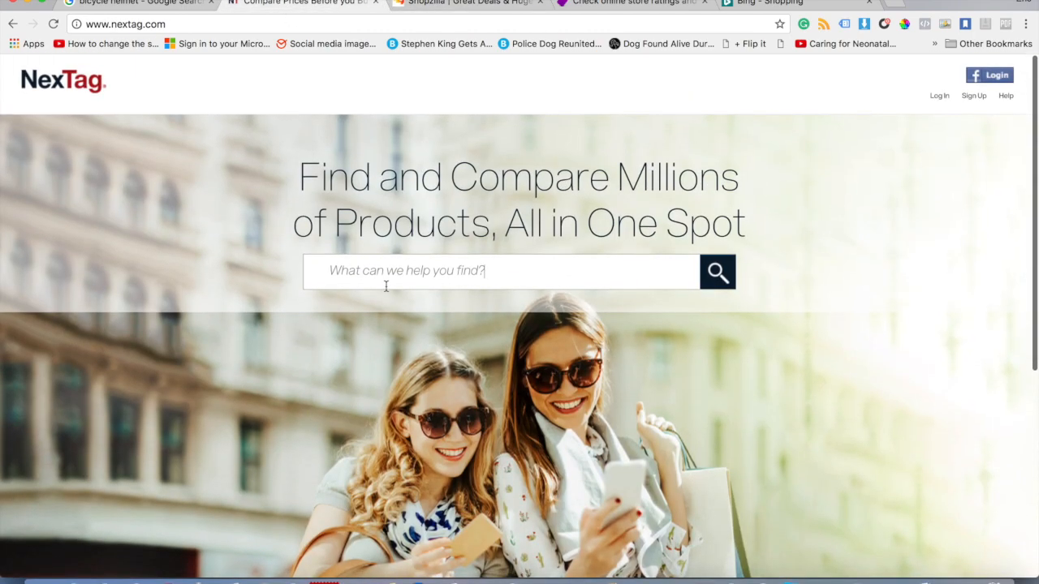
left_click(384, 277)
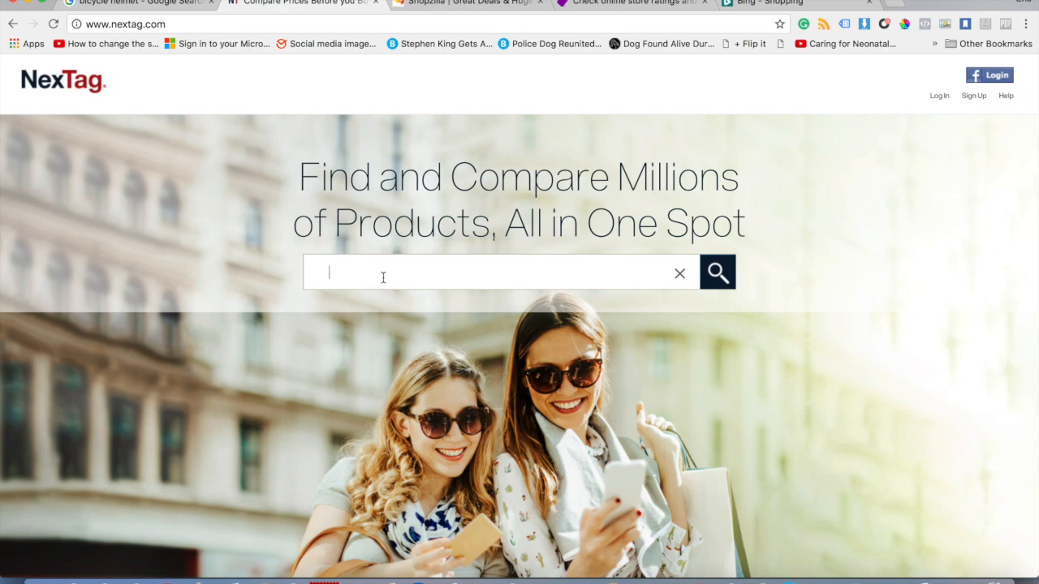
type("bicy")
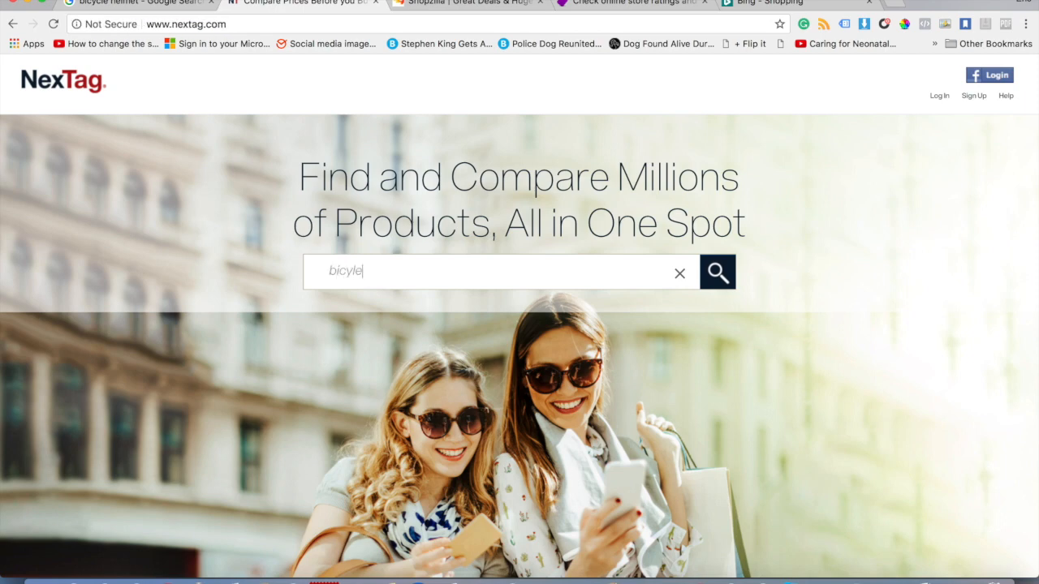
type("le")
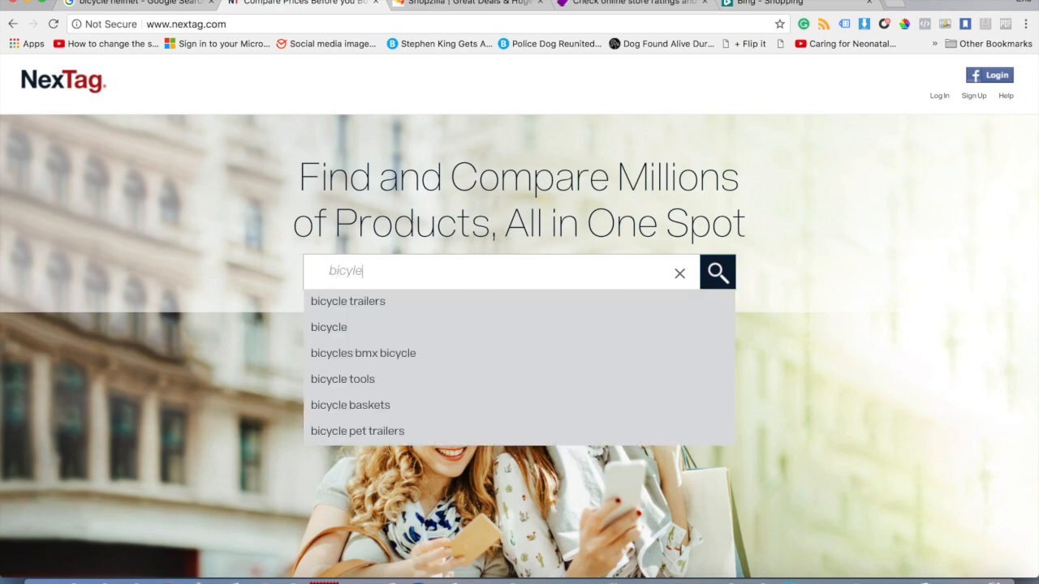
key("BackSpace")
key("BackSpace")
key("BackSpace")
key("BackSpace")
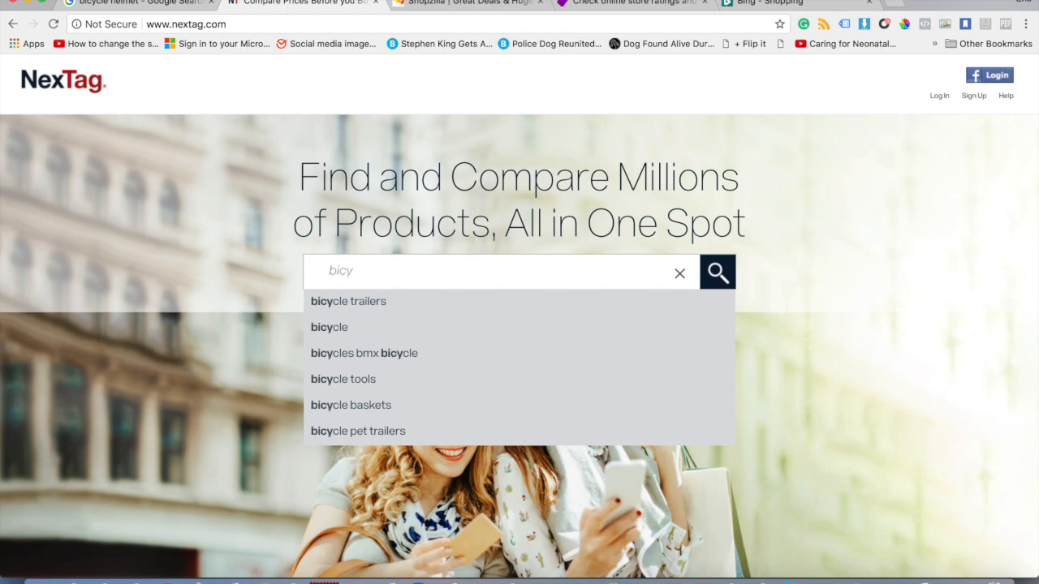
type("y")
left_click(340, 324)
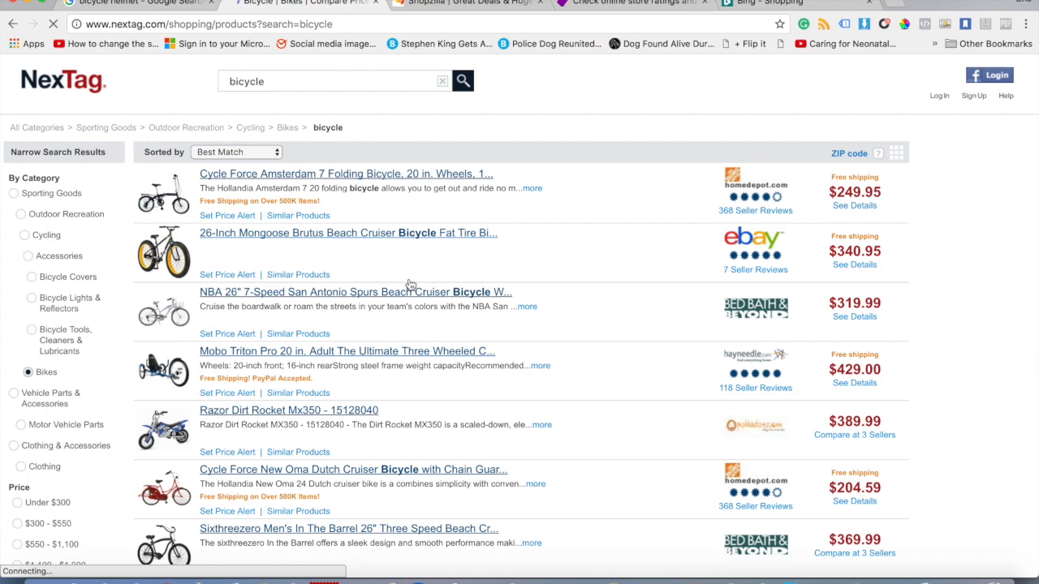
- Examine the NexTag bicycle listings, their sellers and prices, and the category, price, brand and seller filters
scroll(41, 439, "down", 2)
scroll(40, 437, "down", 10)
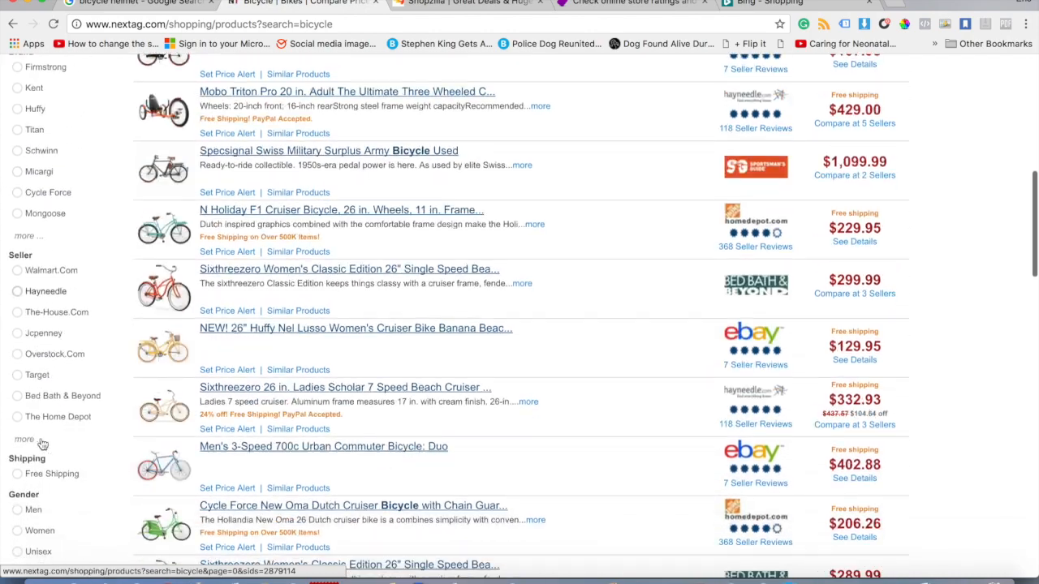
scroll(41, 445, "up", 12)
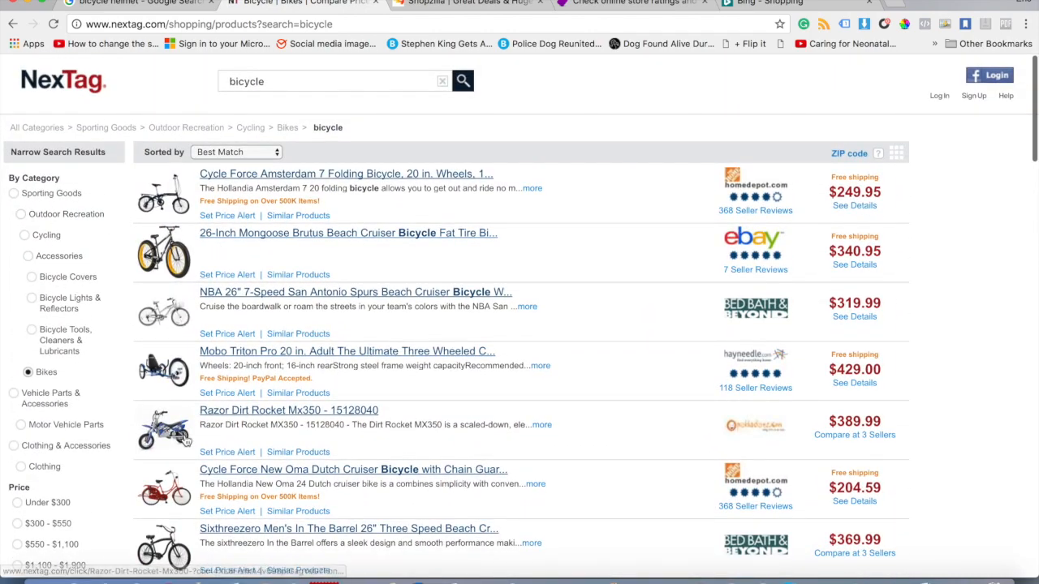
scroll(198, 463, "down", 2)
scroll(202, 464, "up", 2)
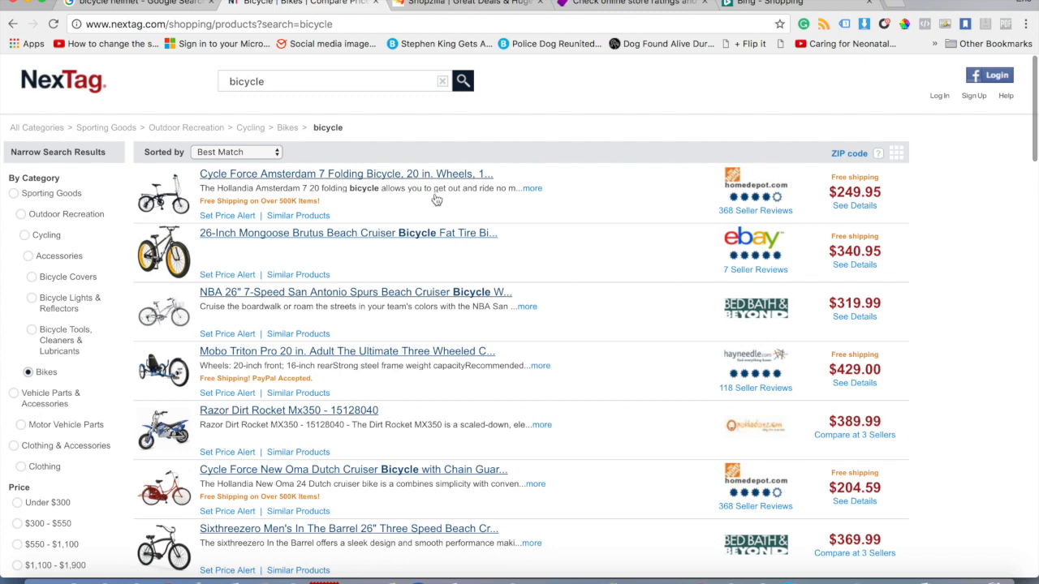
scroll(533, 352, "down", 1)
scroll(534, 351, "up", 1)
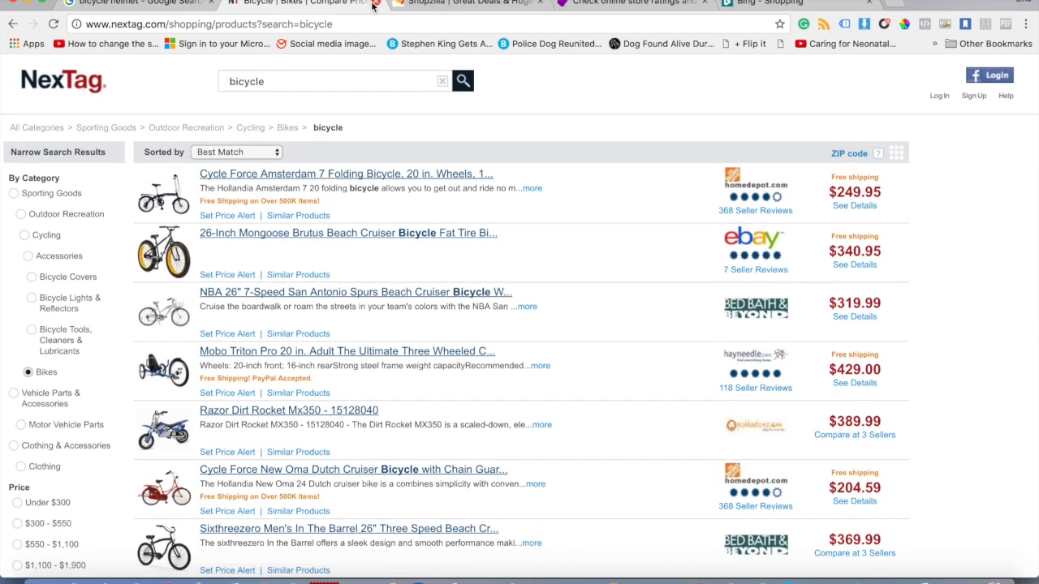
- Close the NexTag results and search Shopzilla for bicycle helmut
left_click(376, 4)
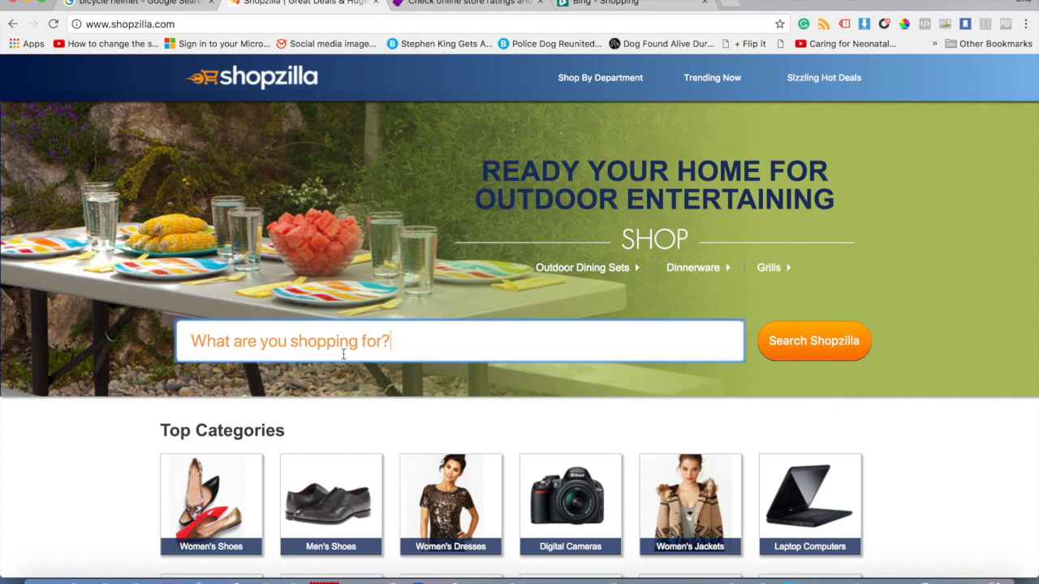
type("bicycle helmut")
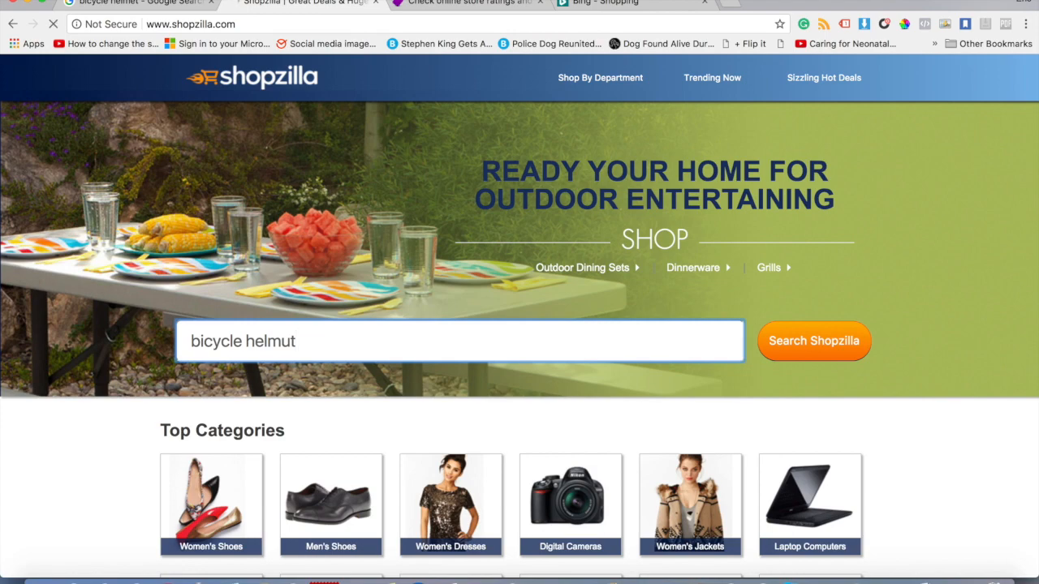
key("Return")
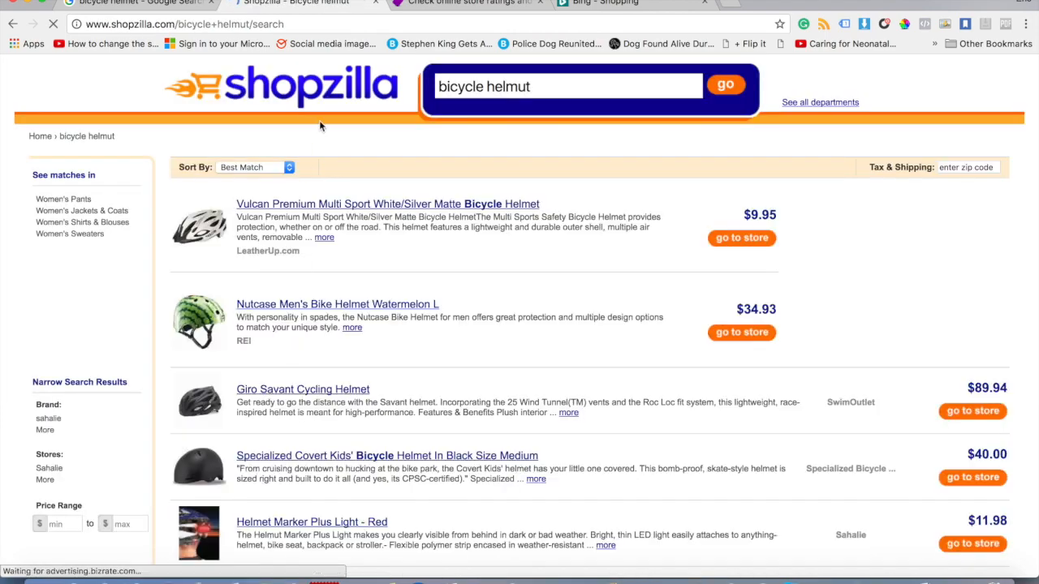
- Correct the Shopzilla search to bicycle helmet and look through the listed products, stores and prices
left_click(547, 78)
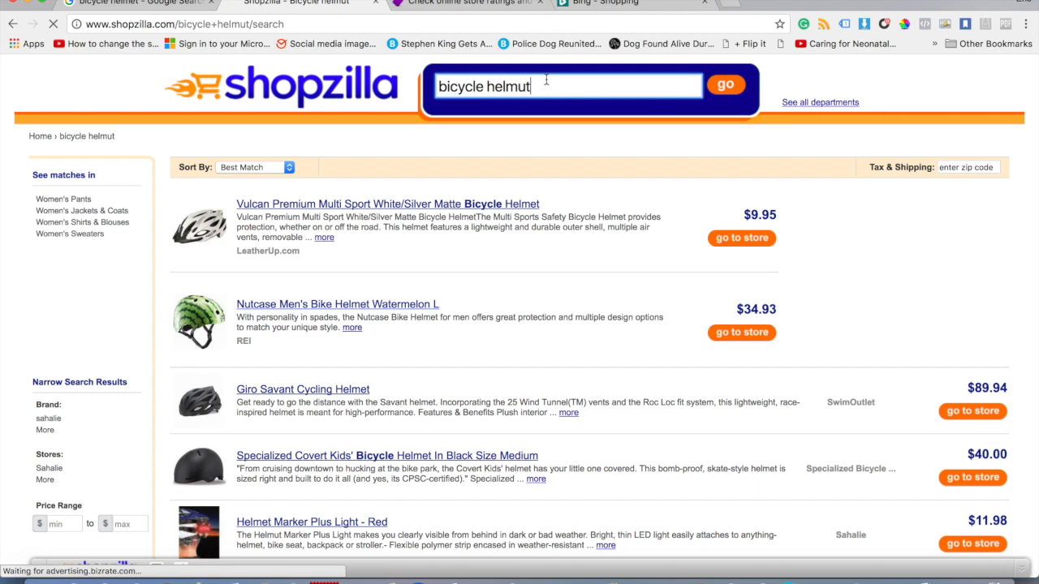
key("BackSpace")
key("BackSpace")
type("ey")
key("Return")
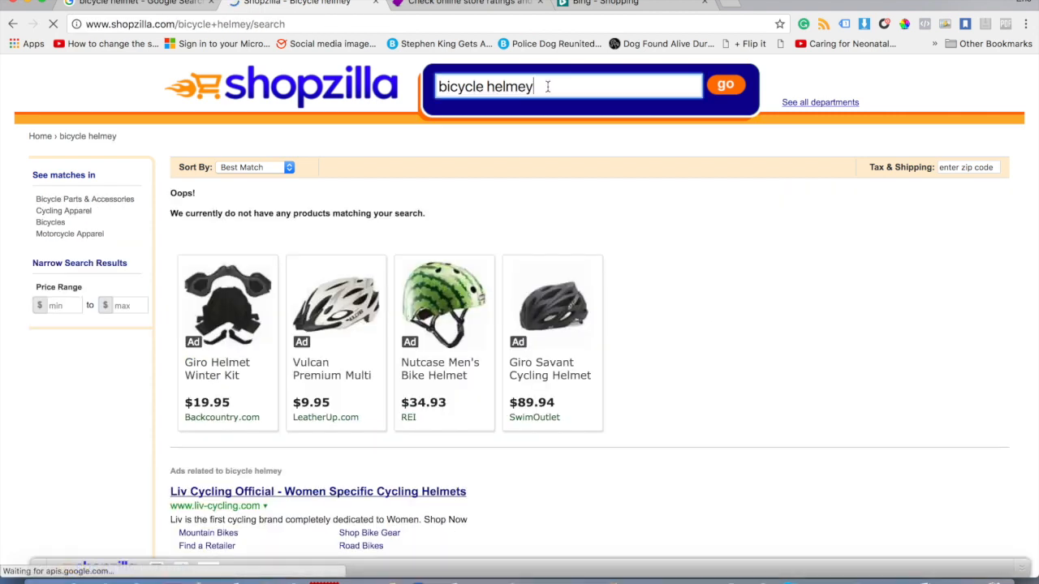
left_click(548, 87)
key("BackSpace")
type("t")
key("Return")
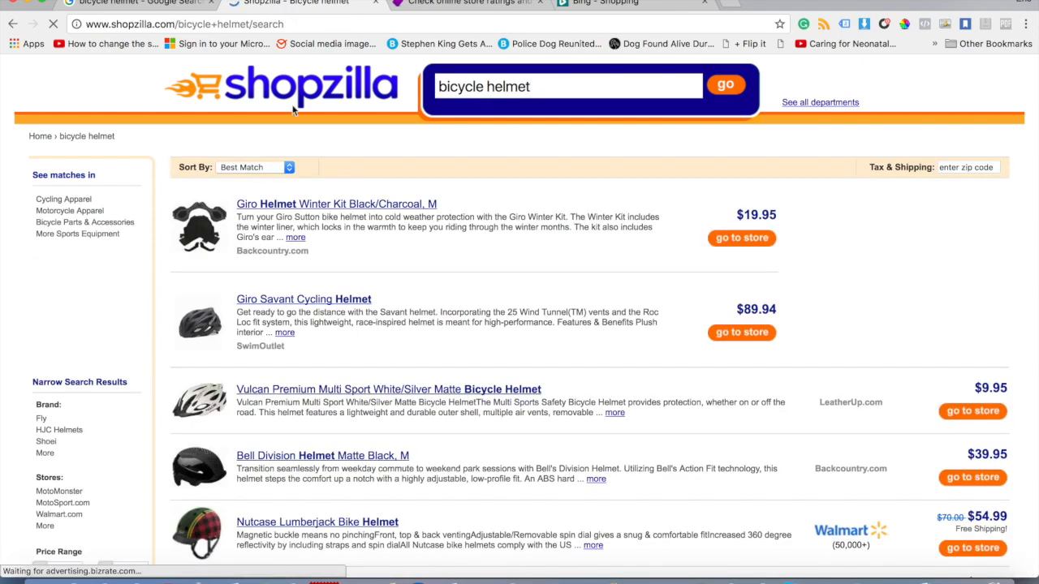
scroll(352, 355, "down", 2)
scroll(352, 355, "up", 1)
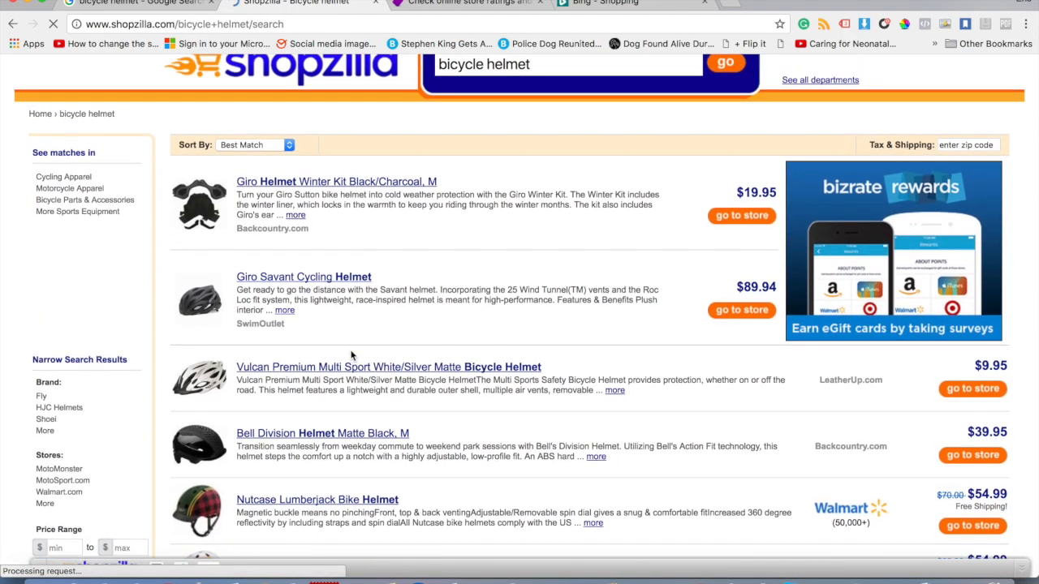
scroll(352, 355, "down", 1)
scroll(352, 356, "up", 1)
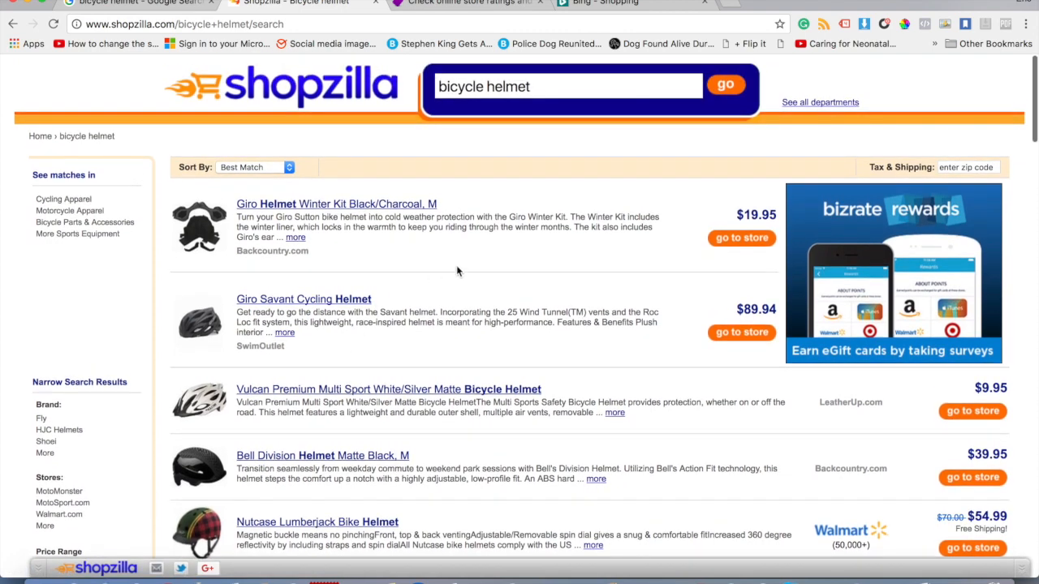
- Close Shopzilla, search PriceGrabber for bicycle helmet and look through the product grid and its brand and store filters
left_click(377, 5)
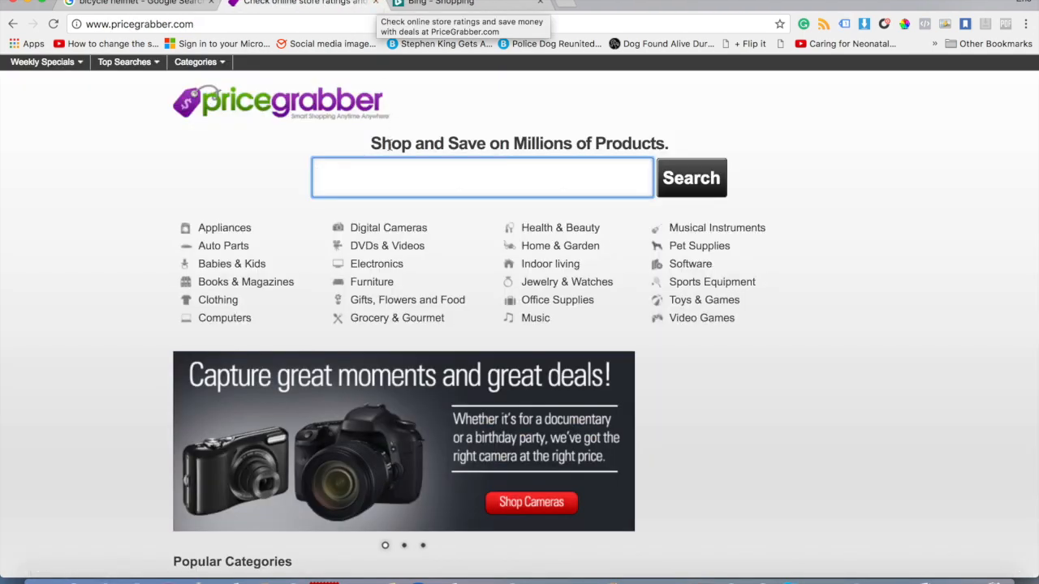
type("b")
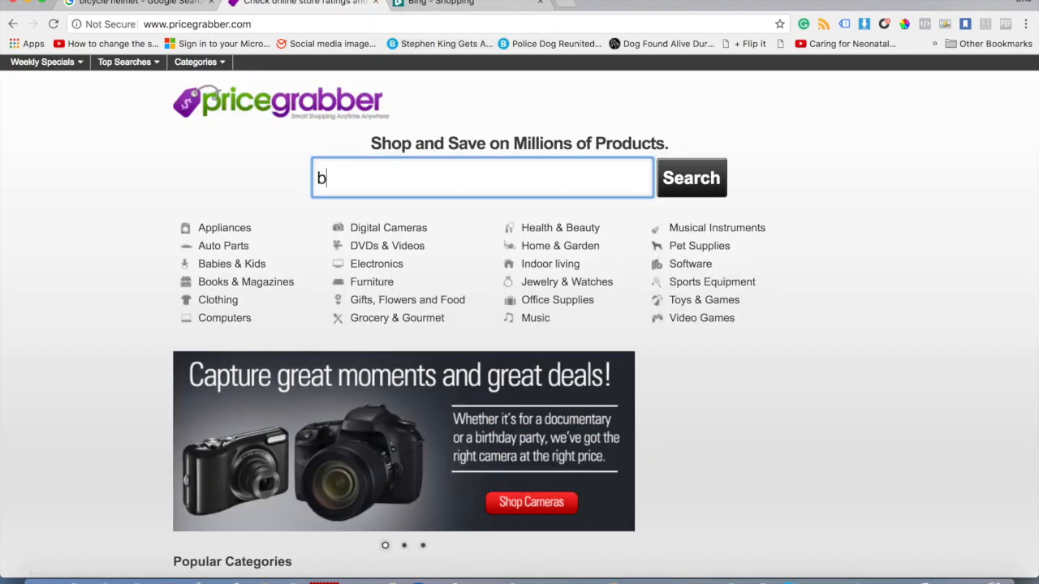
type("icycle helmet")
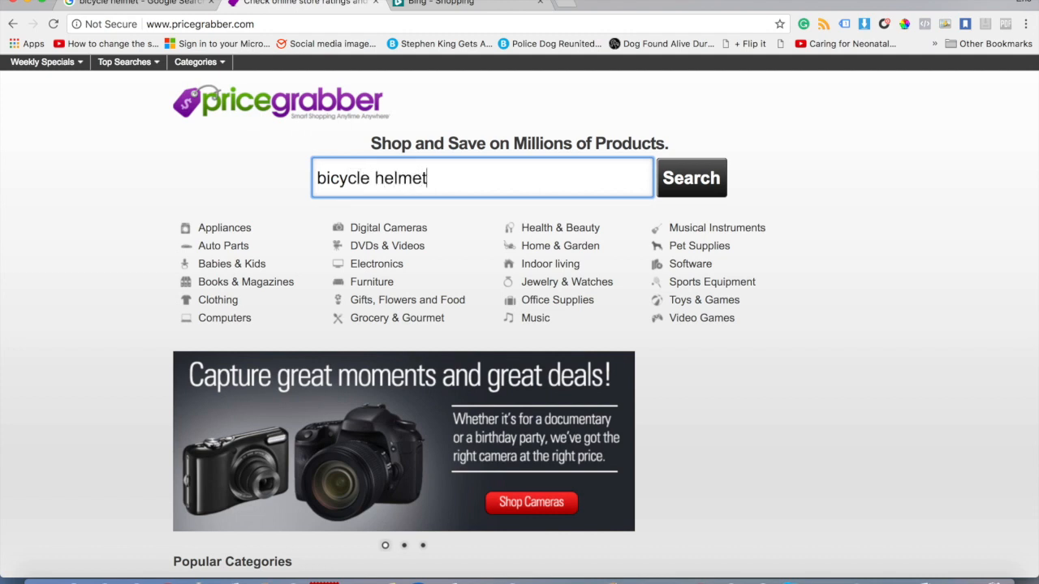
key("Return")
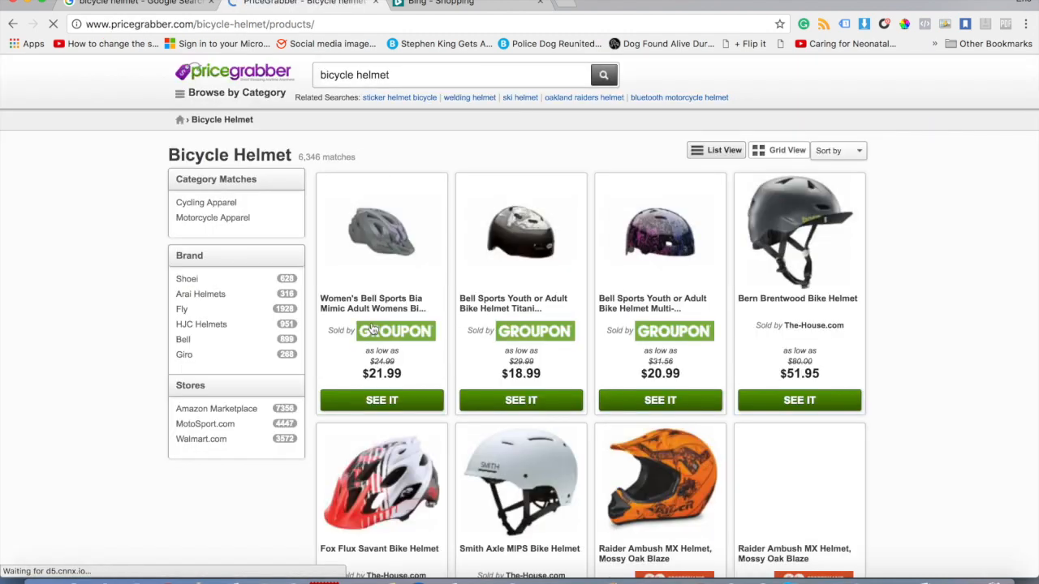
scroll(221, 368, "down", 3)
scroll(222, 369, "down", 1)
scroll(221, 368, "up", 4)
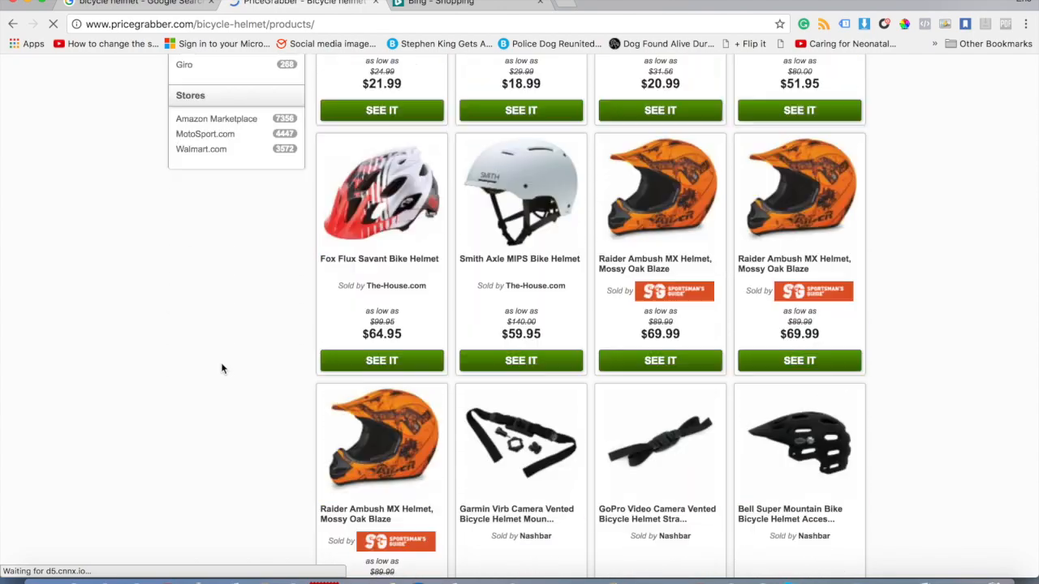
scroll(345, 412, "down", 6)
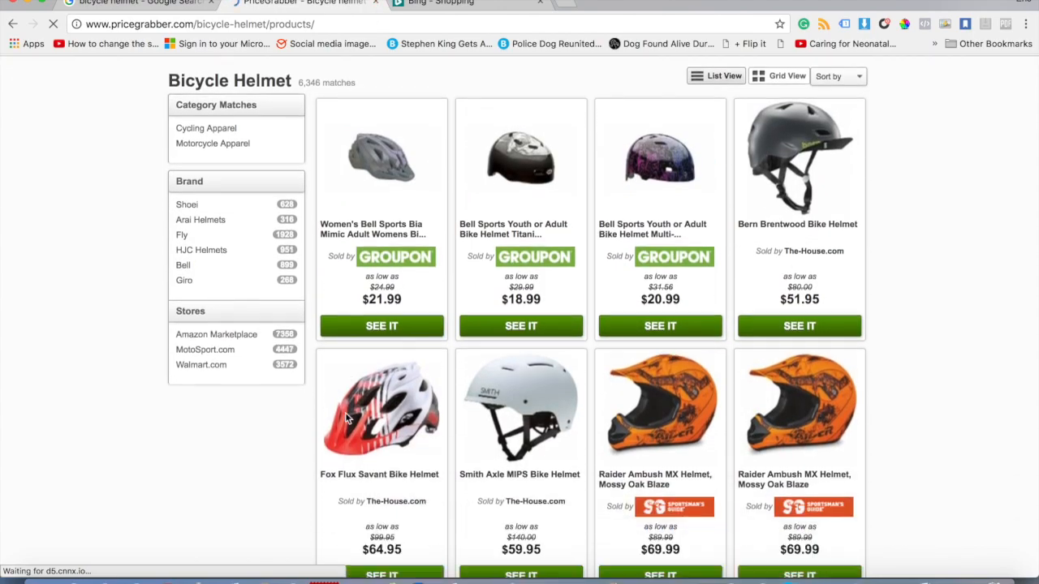
scroll(345, 412, "up", 6)
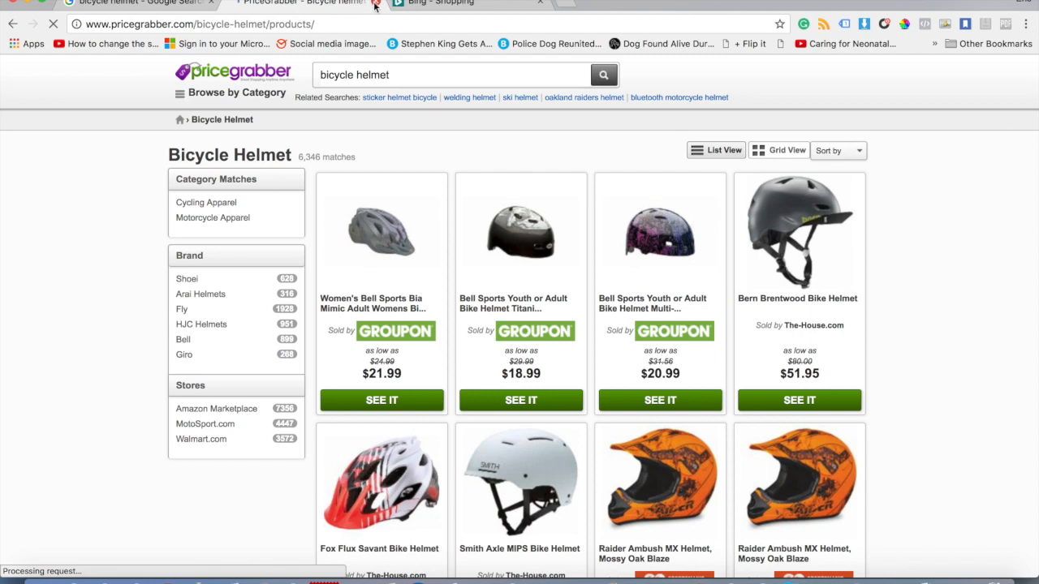
- Close the PriceGrabber results and search Bing Shopping for the suggested term bicyles
left_click(402, 4)
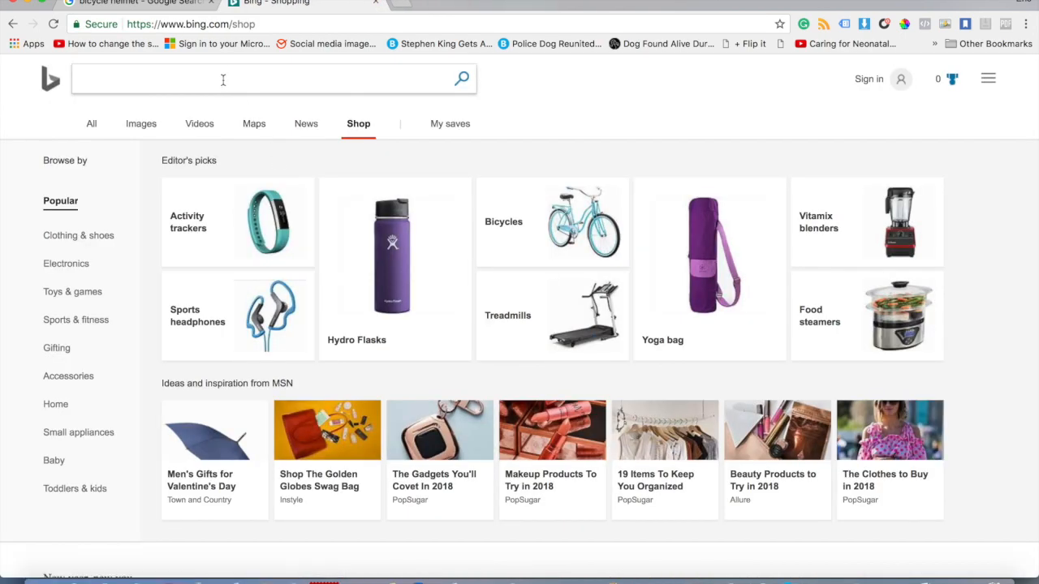
type("bicyl")
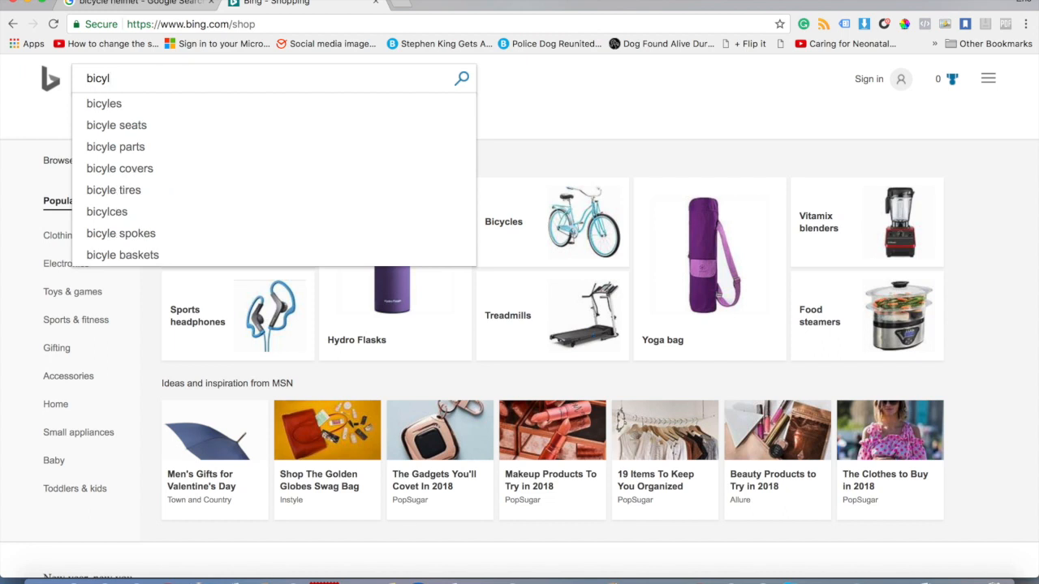
left_click(176, 103)
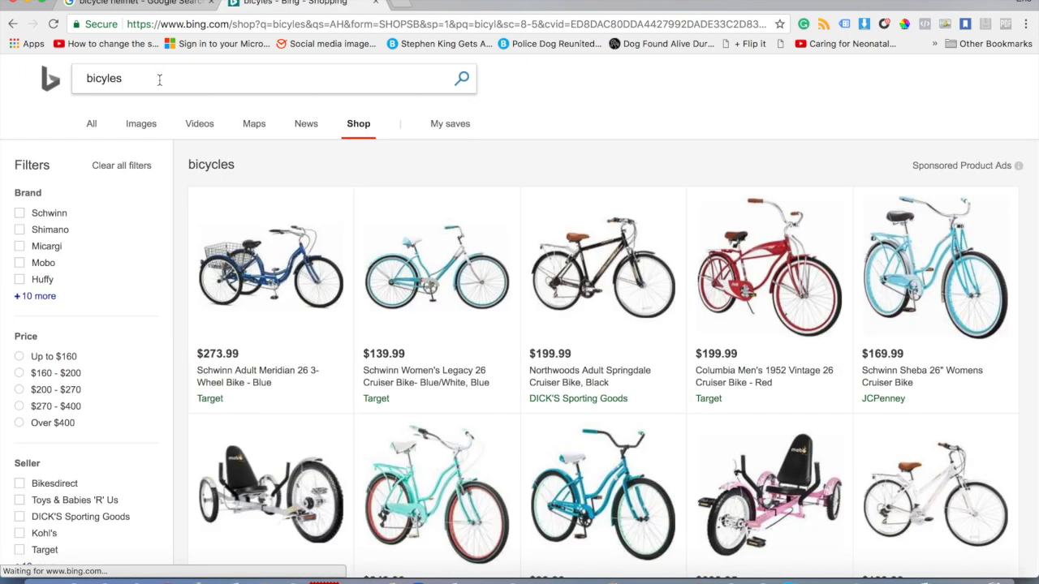
- Change the Bing Shopping search to bicyle helmet and look through the product results
left_click(159, 79)
key("BackSpace")
type("hem,")
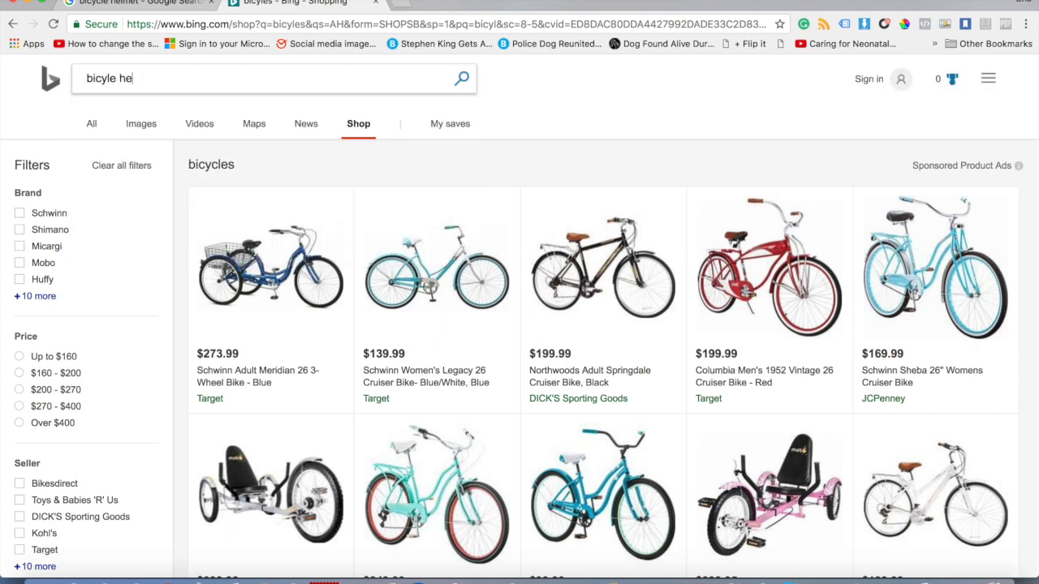
type("met")
key("Return")
scroll(605, 430, "down", 1)
scroll(605, 430, "down", 2)
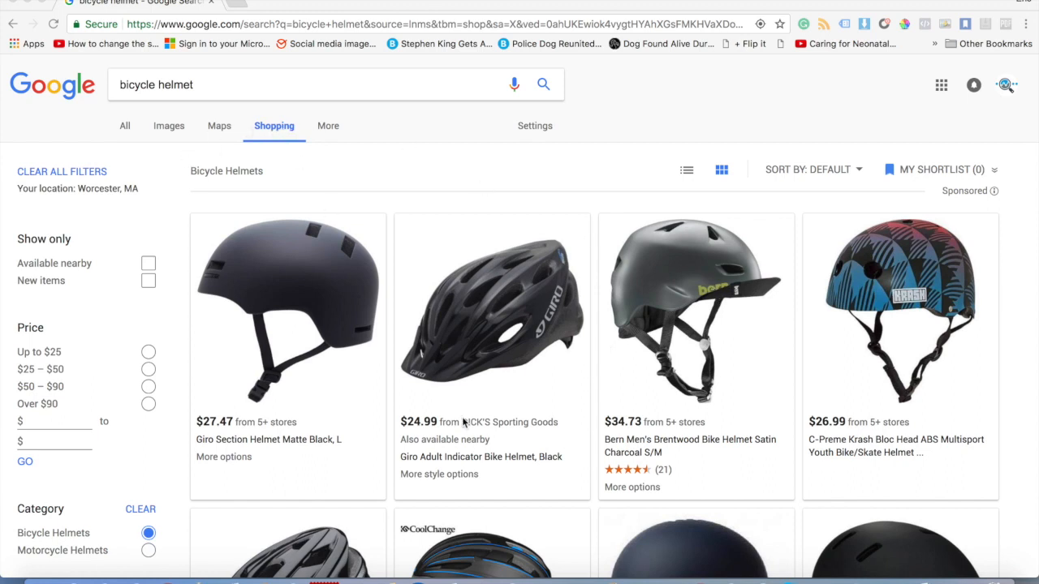
- Look over the bicycle helmet products on Google Shopping and open merchants.google.com in a new tab
scroll(637, 345, "down", 3)
scroll(638, 345, "up", 3)
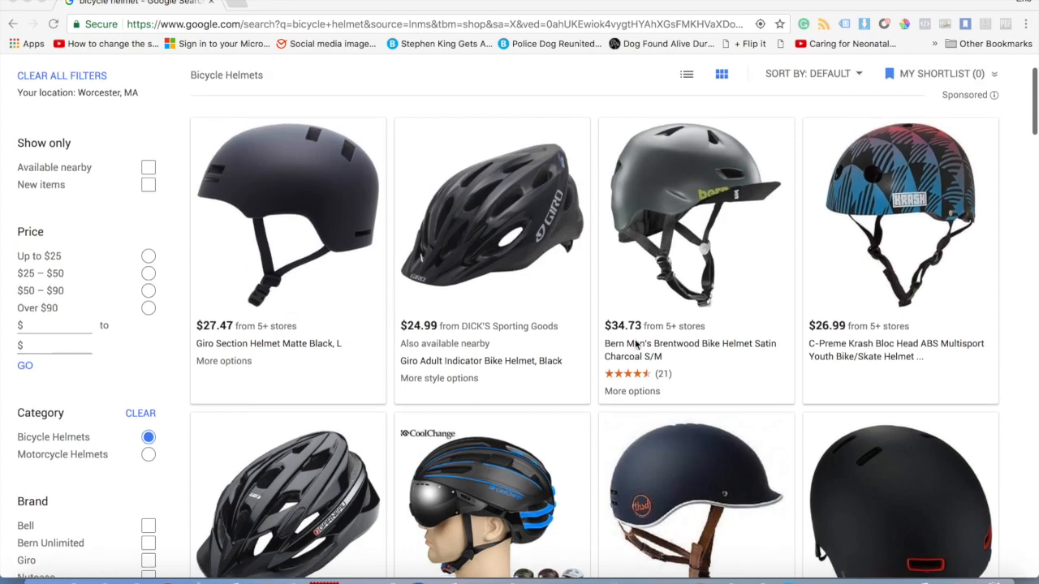
left_click(237, 3)
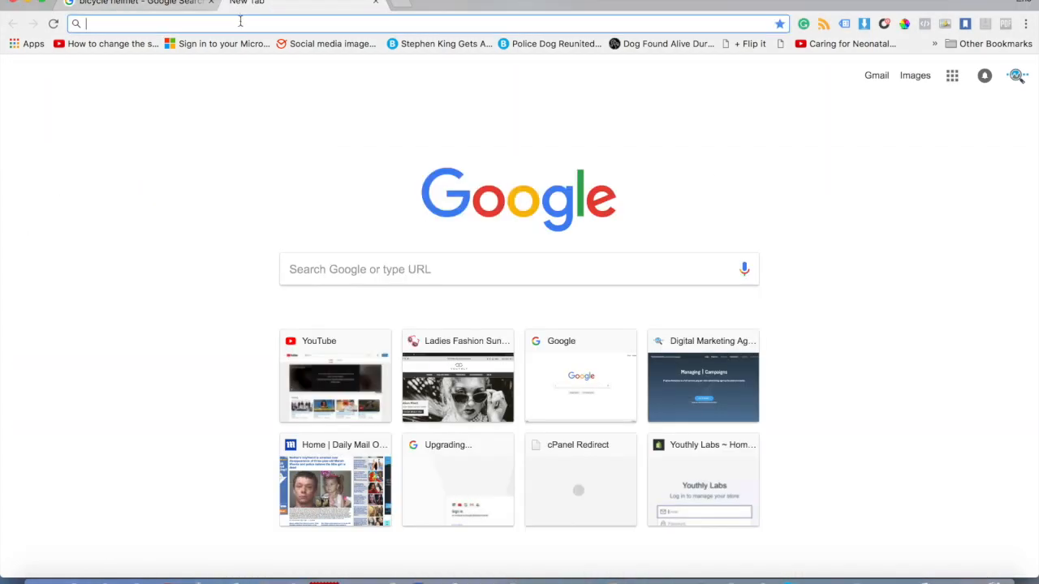
type("merchant")
key("Right")
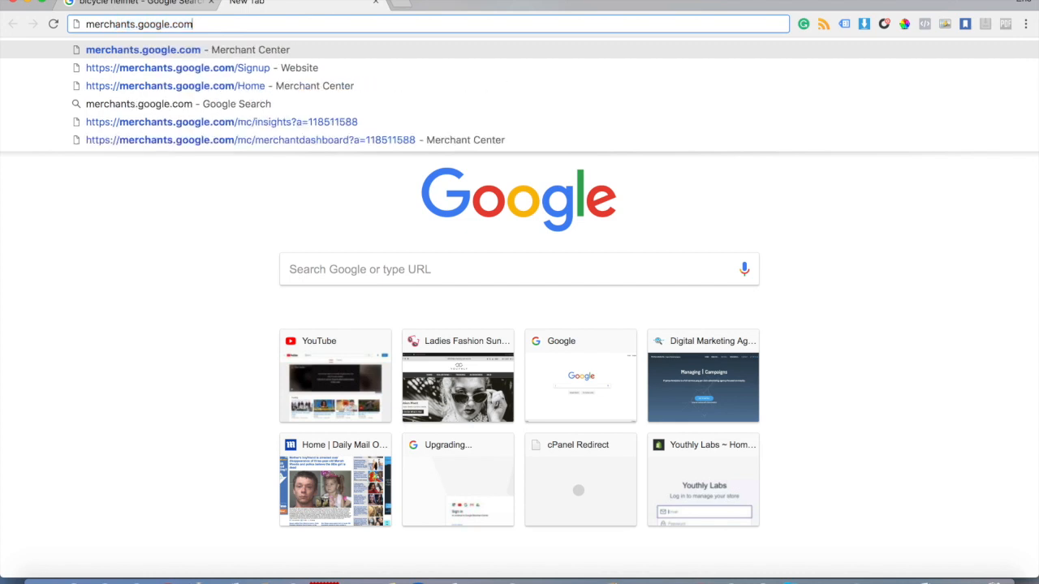
key("Return")
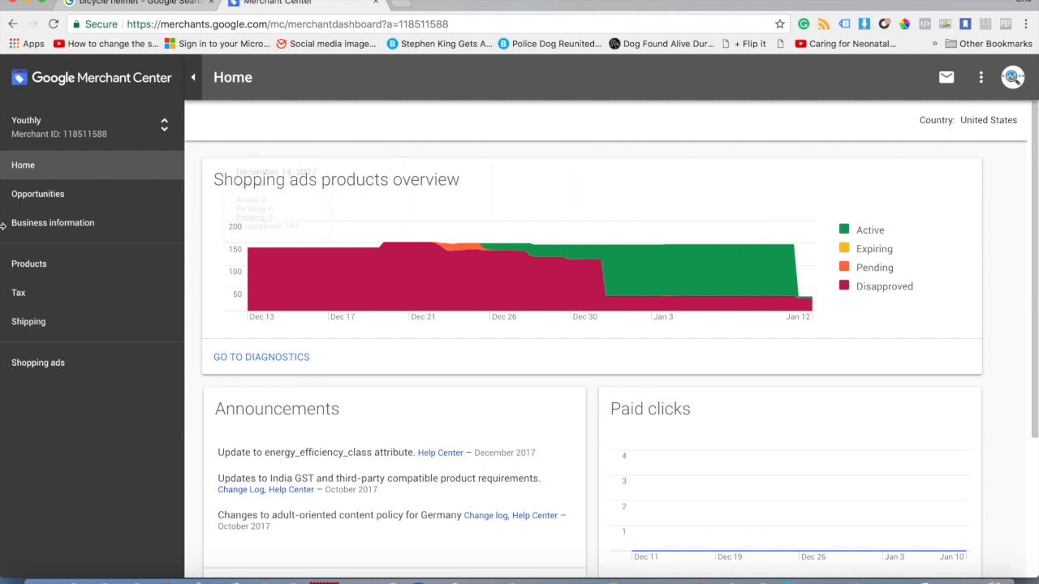
- Open the product diagnostics in Merchant Center and review the item status chart and breakdown
left_click(28, 263)
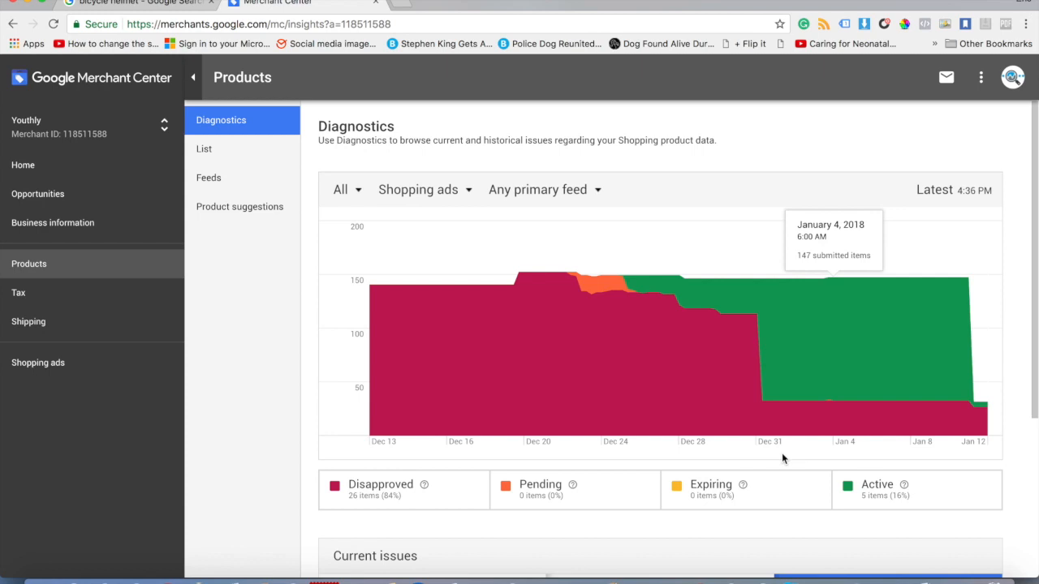
scroll(781, 457, "down", 1)
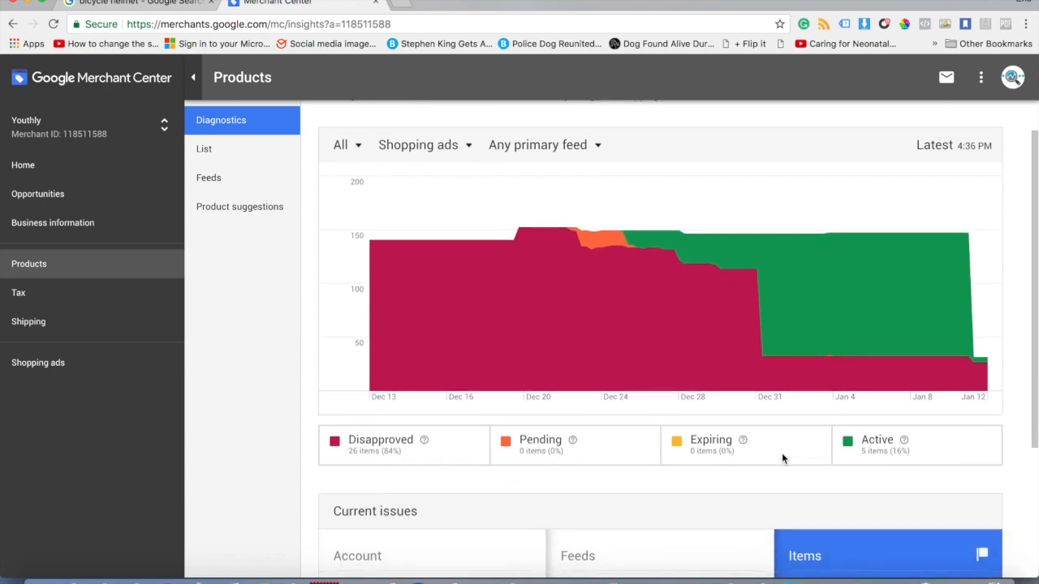
scroll(782, 453, "up", 1)
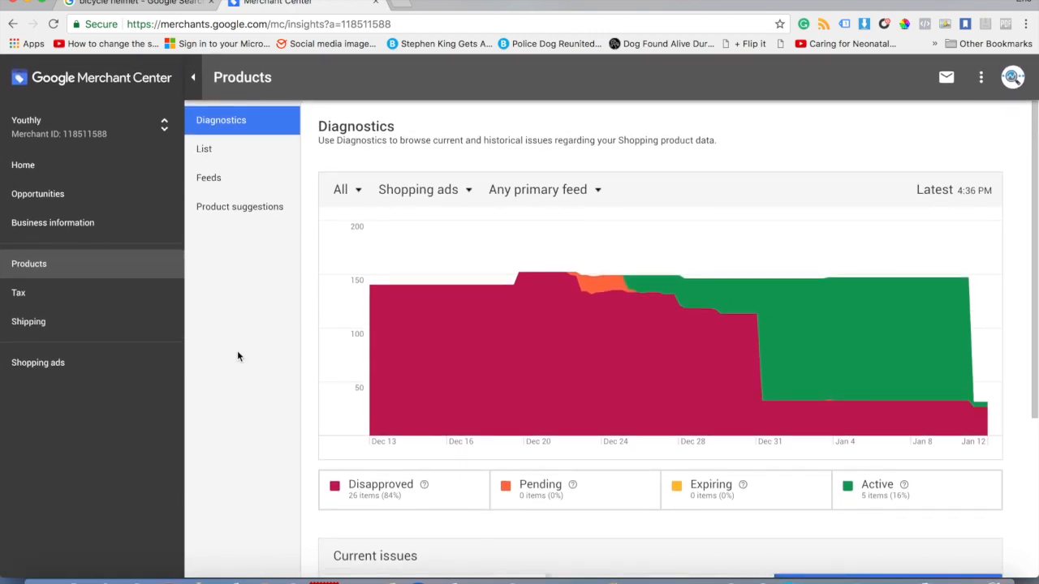
- Examine the basic information and input method options for a new primary feed, and leave without creating one
left_click(50, 272)
left_click(217, 180)
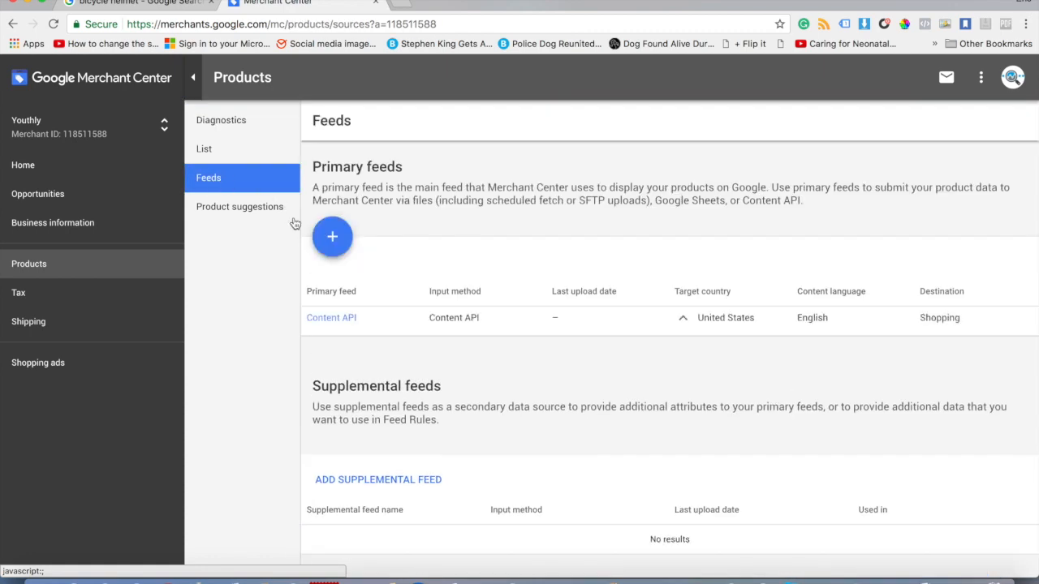
left_click(335, 241)
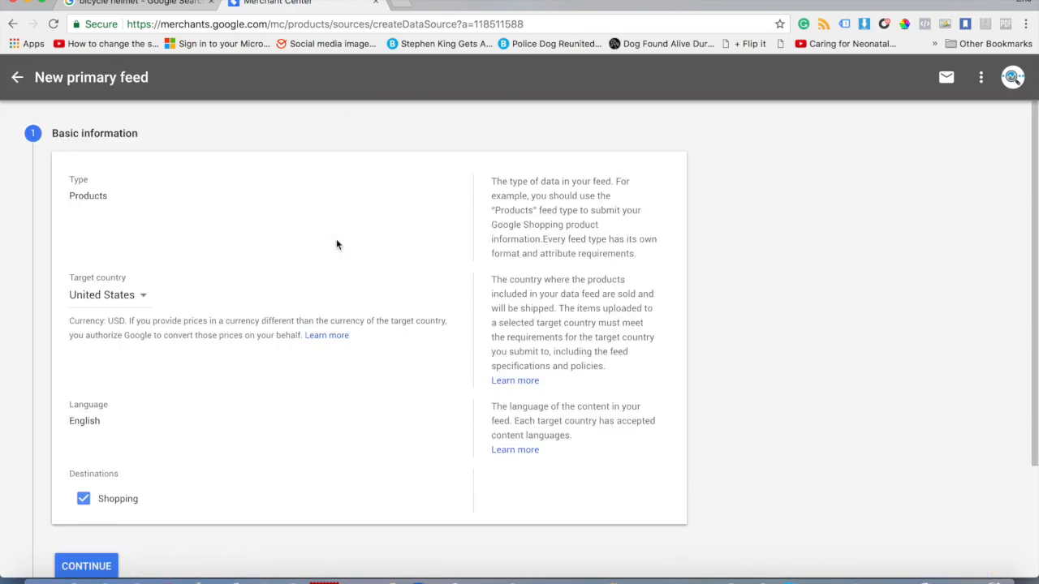
scroll(183, 265, "down", 4)
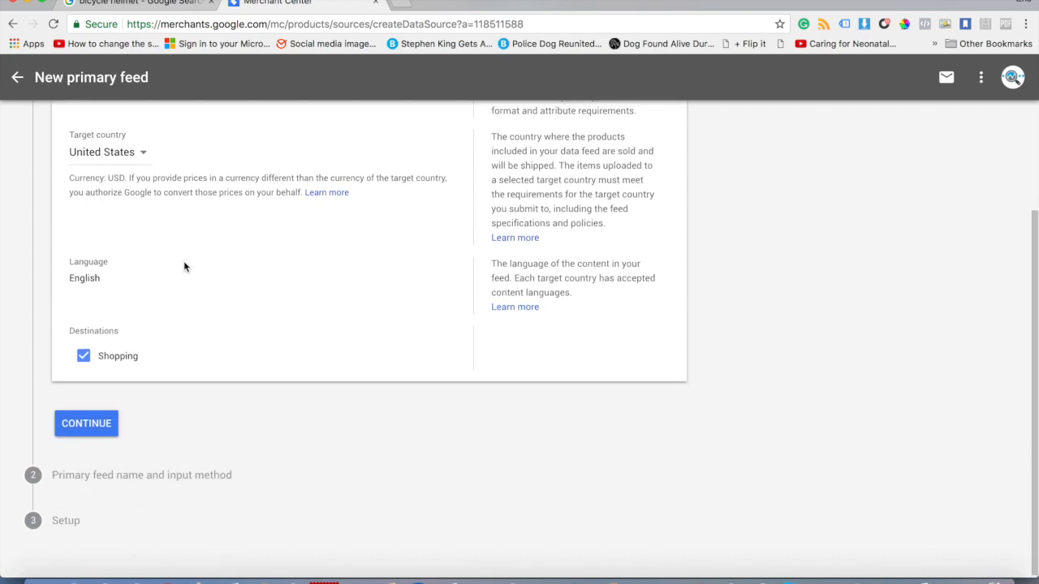
left_click(77, 428)
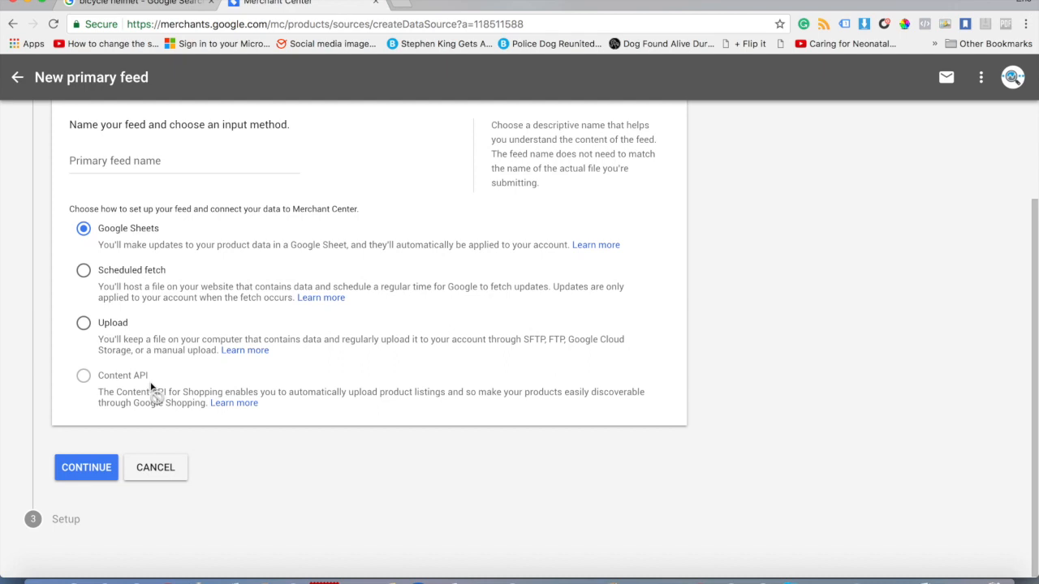
left_click(137, 471)
scroll(321, 419, "up", 2)
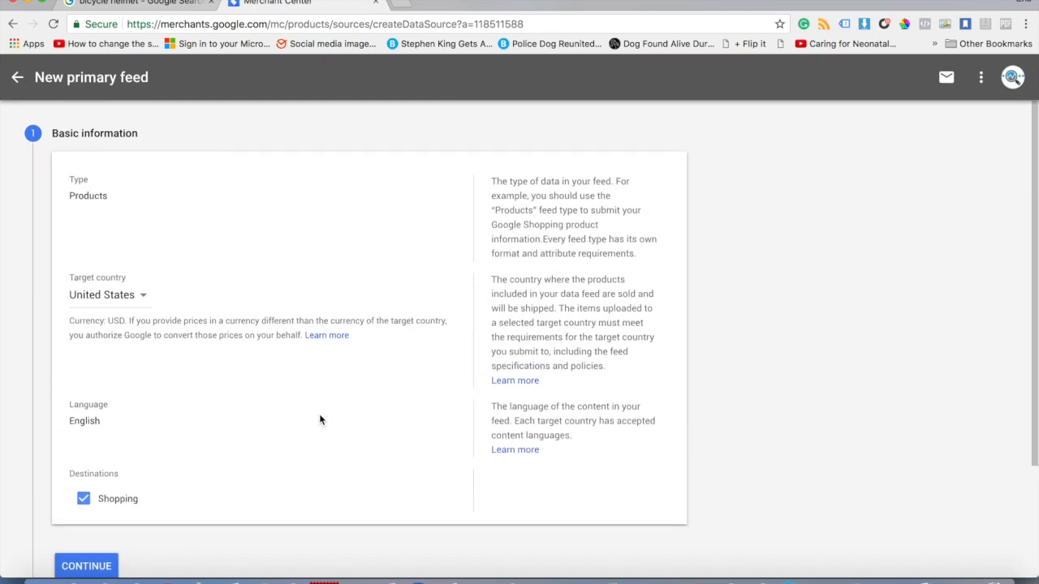
left_click(16, 79)
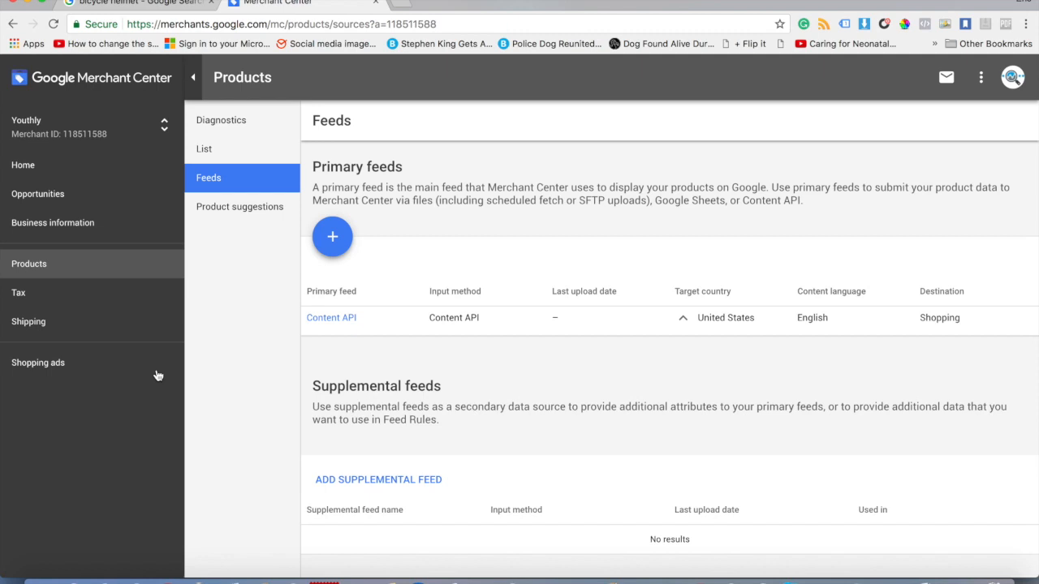
- Review the tax settings and tax categories, checking the tax and shipping shown for the Giro Section helmet on Google Shopping
left_click(39, 296)
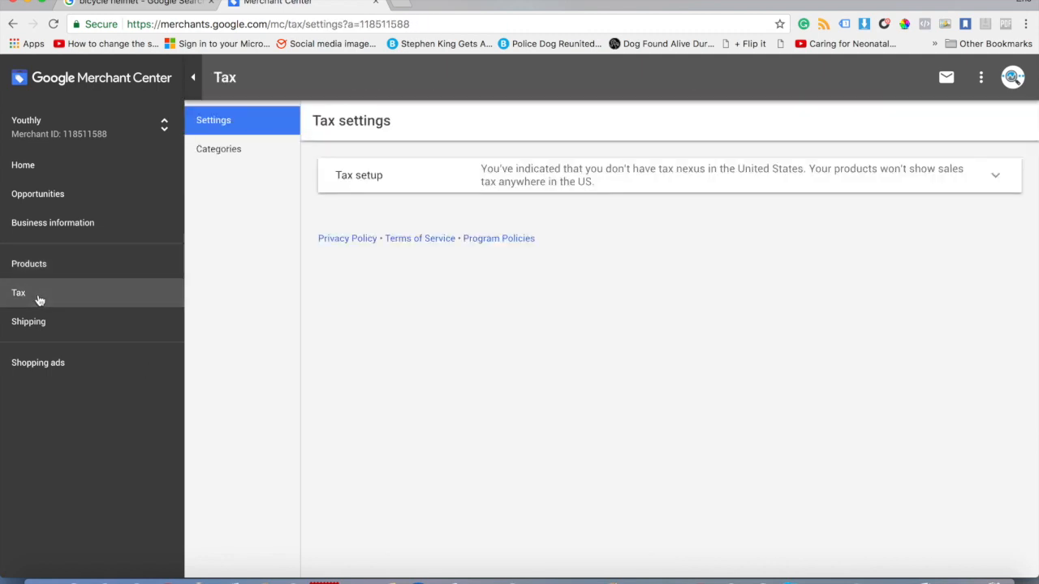
left_click(82, 4)
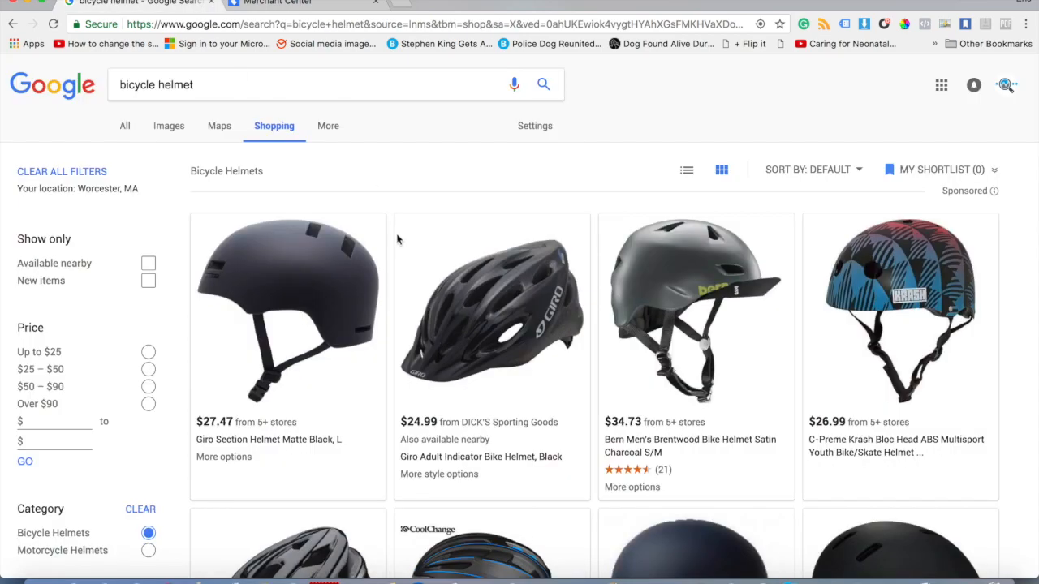
left_click(297, 371)
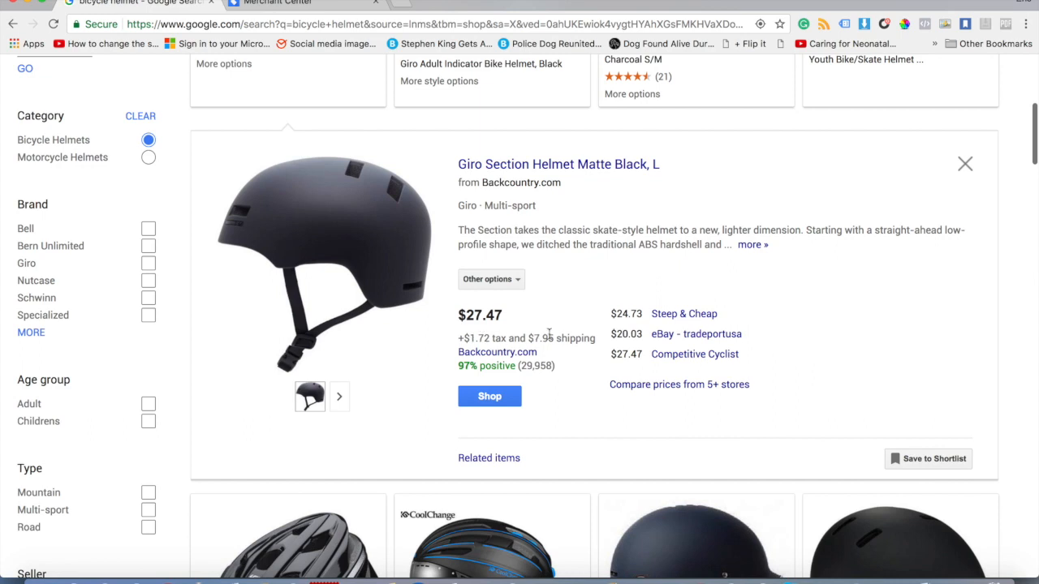
left_click(292, 3)
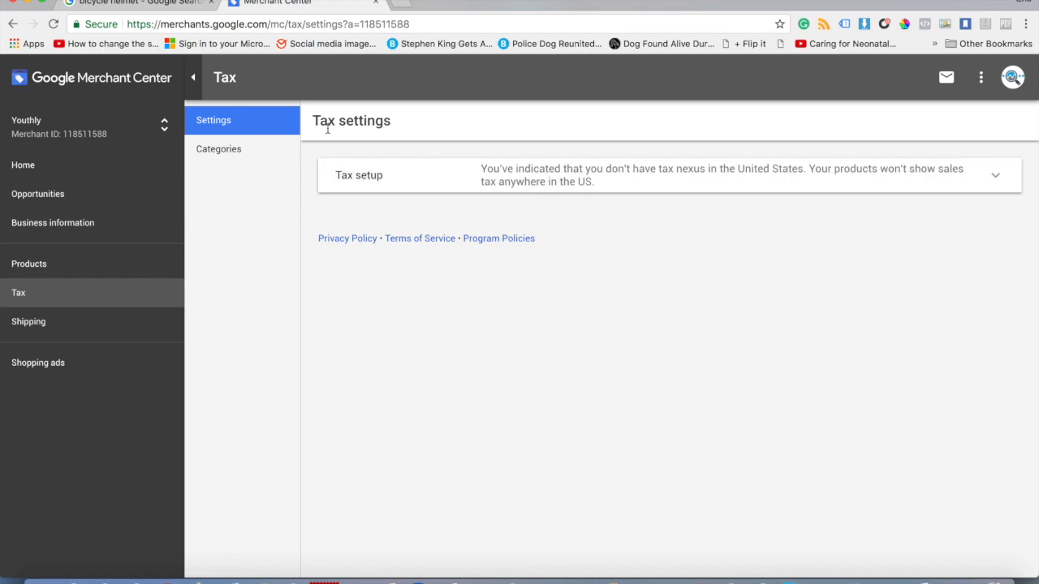
left_click(268, 154)
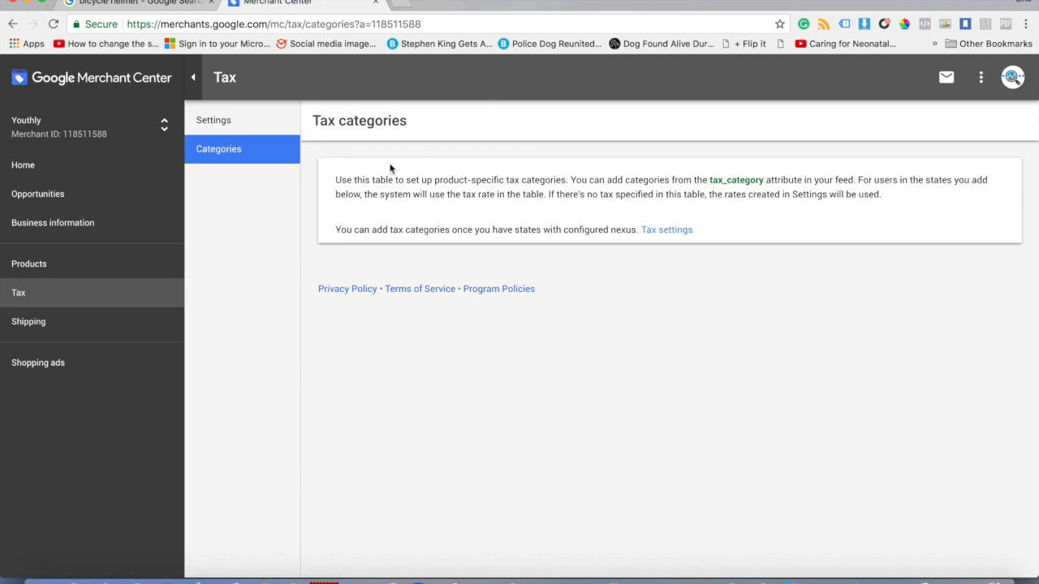
- Review the shipping services and the configuration and assortment pages for Shopping ads
left_click(40, 325)
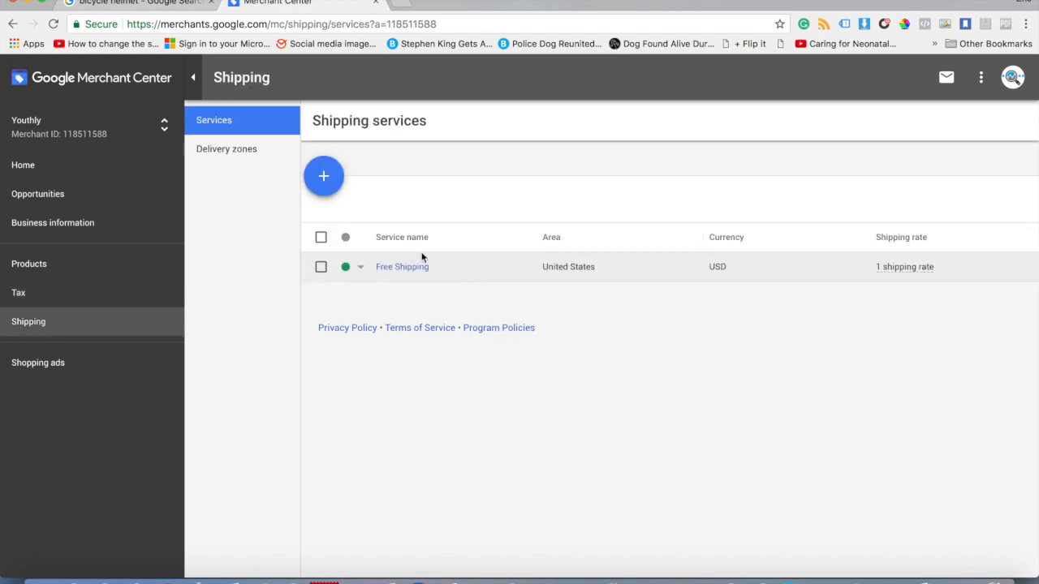
left_click(80, 368)
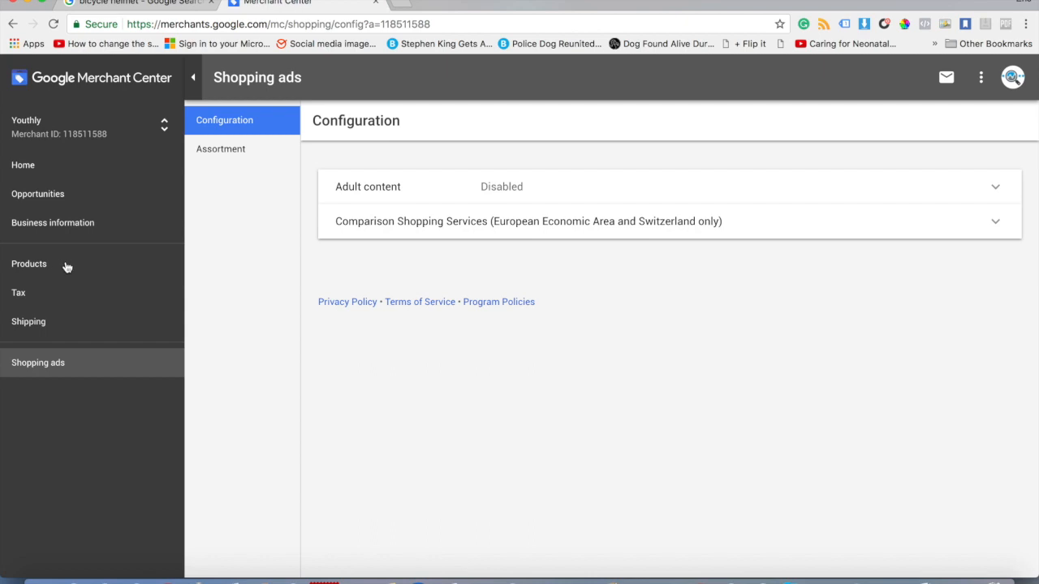
left_click(255, 151)
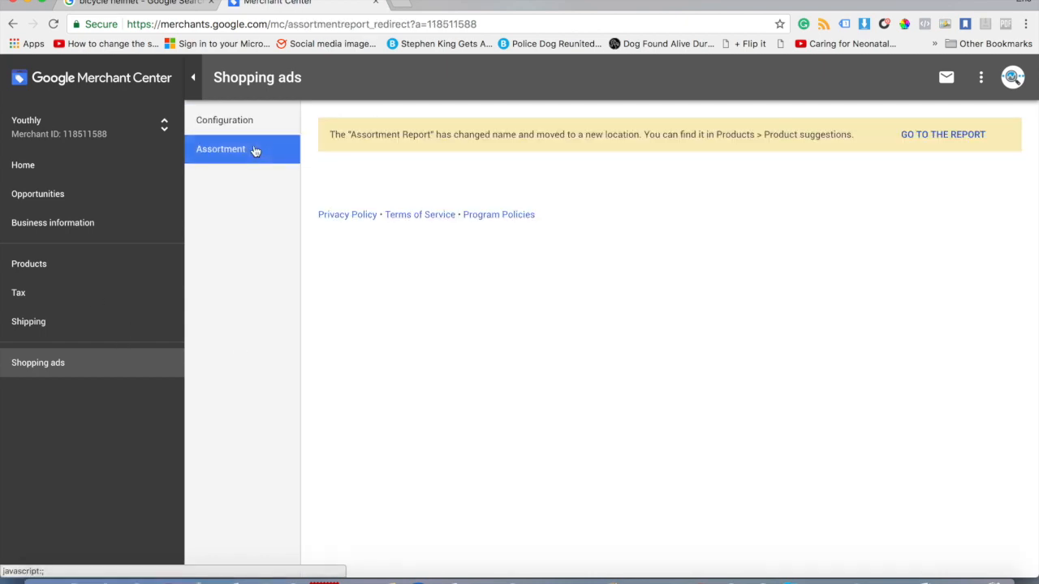
- Look over the business information, product diagnostics and opportunities pages of the merchant account
left_click(41, 227)
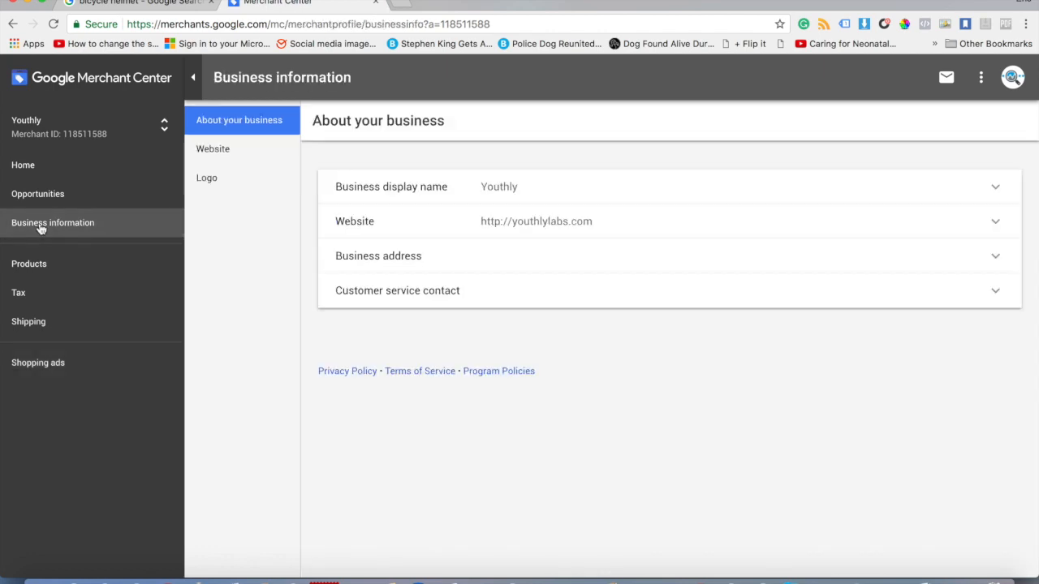
left_click(26, 278)
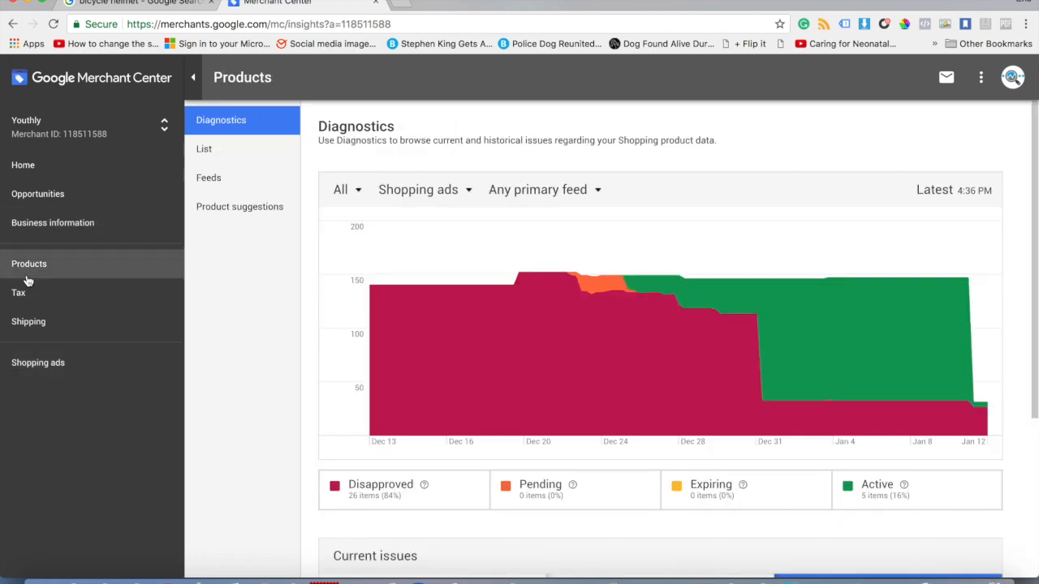
left_click(35, 203)
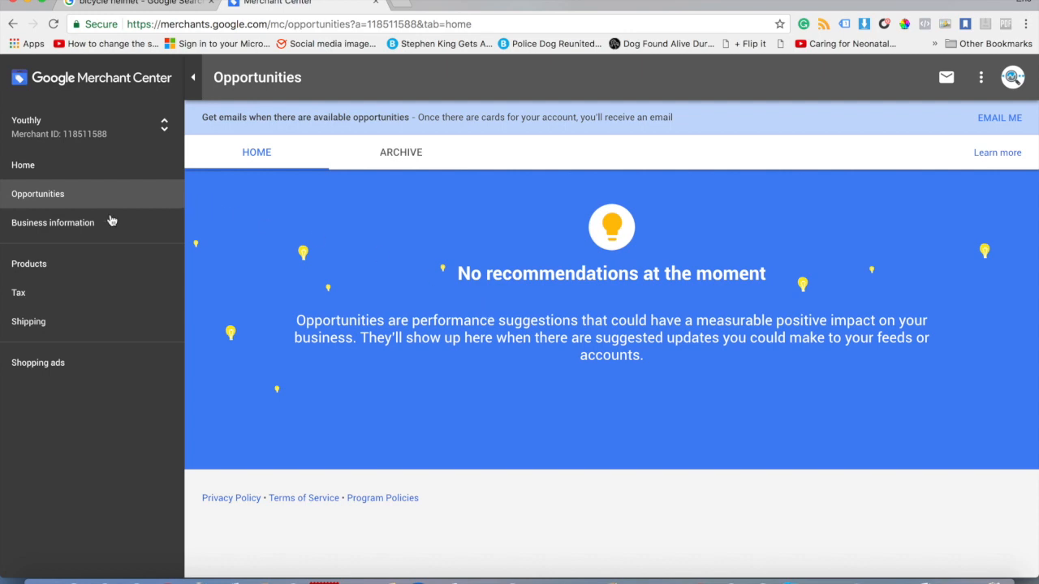
- Open the product suggestions report and filter its top products to the Sunglasses category
left_click(48, 168)
left_click(36, 263)
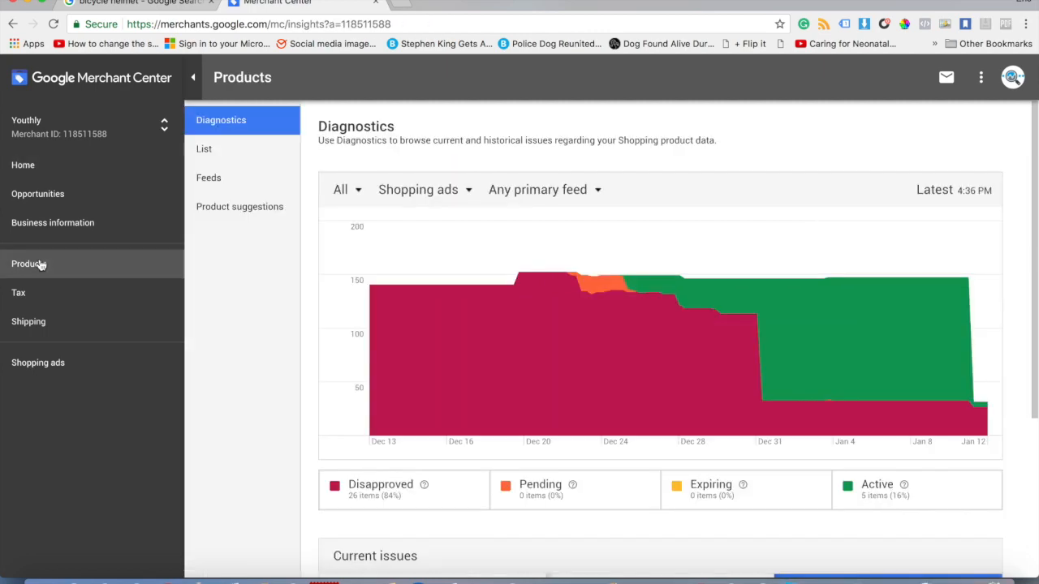
left_click(239, 209)
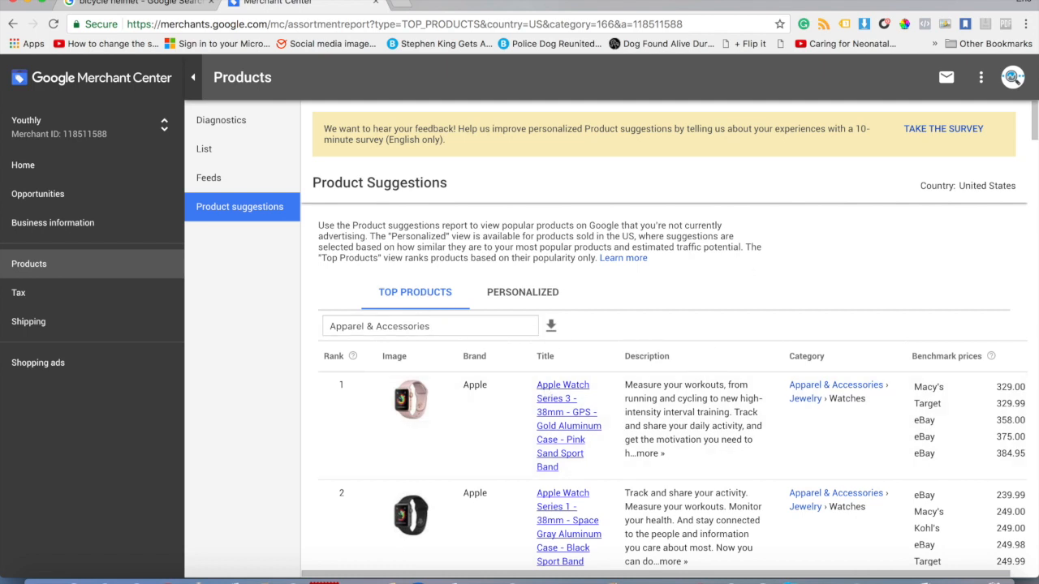
left_click_drag(807, 2, 794, 2)
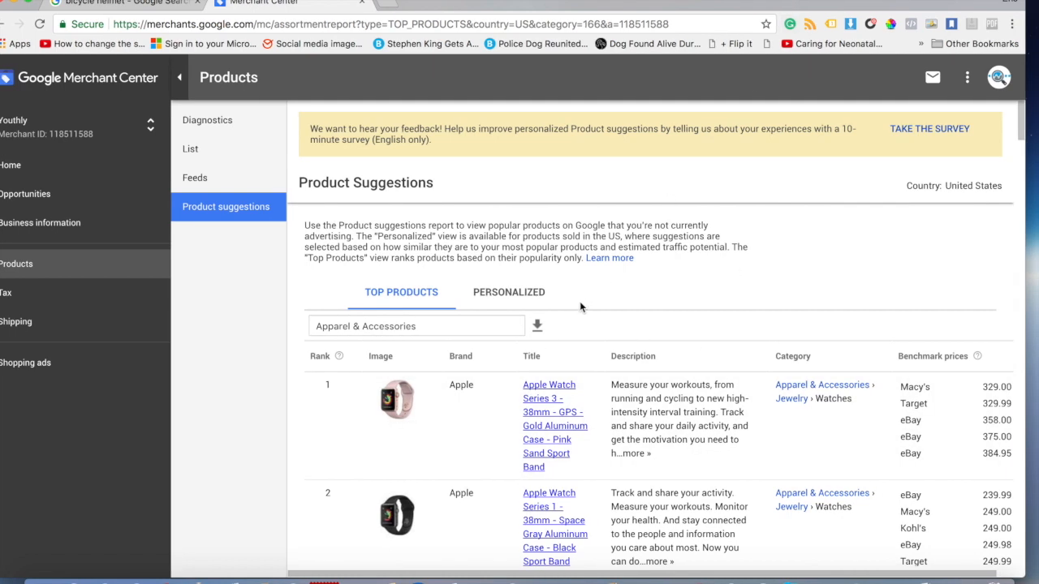
left_click(491, 272)
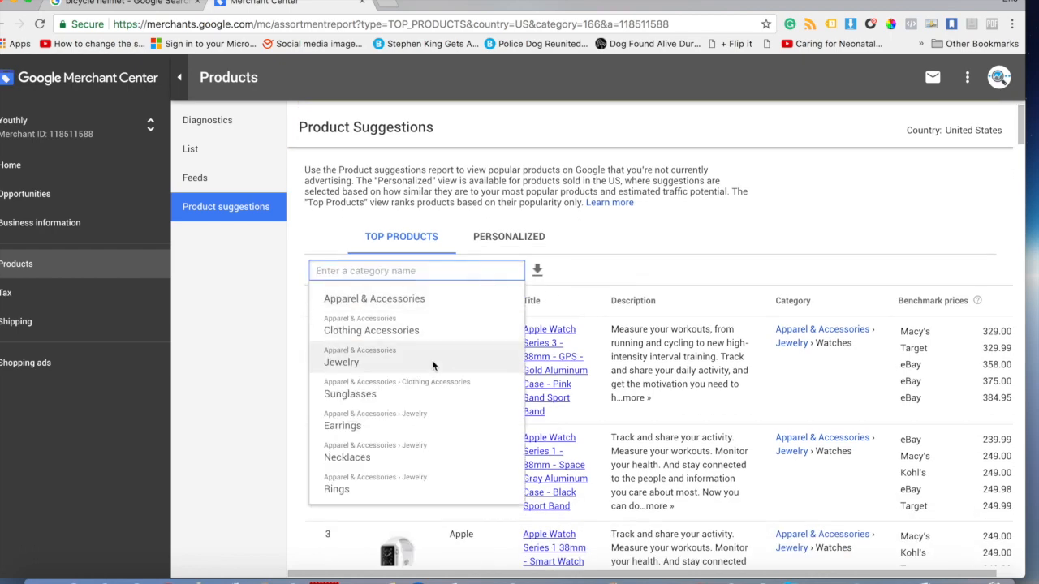
scroll(416, 480, "down", 1)
scroll(416, 479, "up", 1)
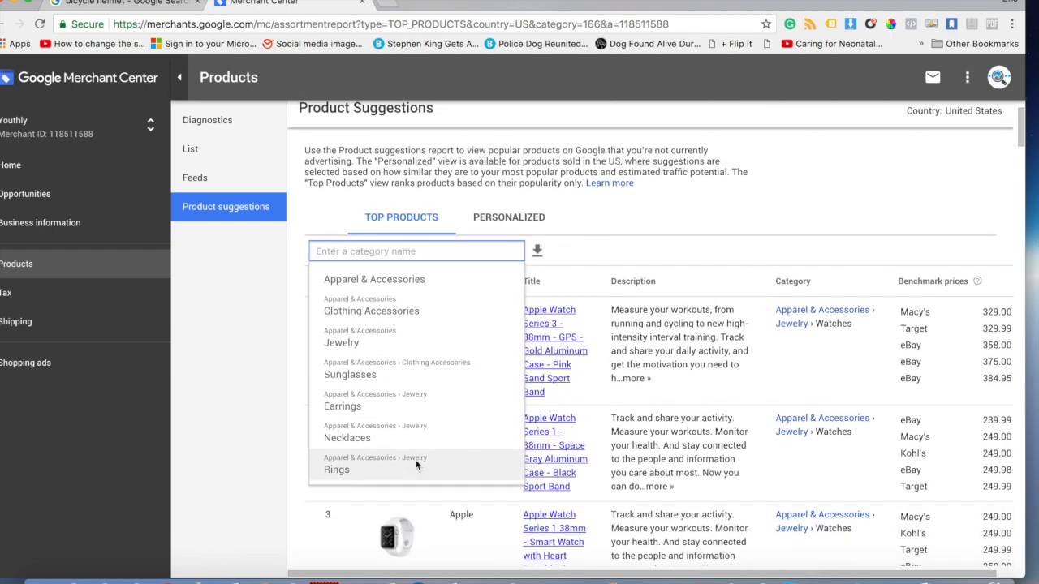
left_click(367, 375)
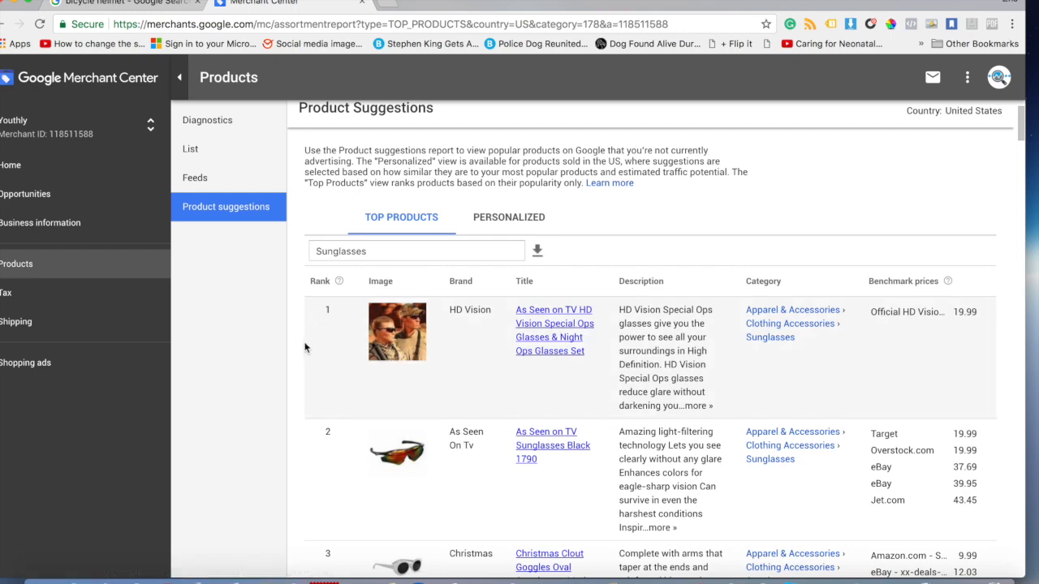
- Look through the ranked sunglasses suggestions, examining their brands, titles, descriptions and benchmark prices
scroll(334, 389, "down", 2)
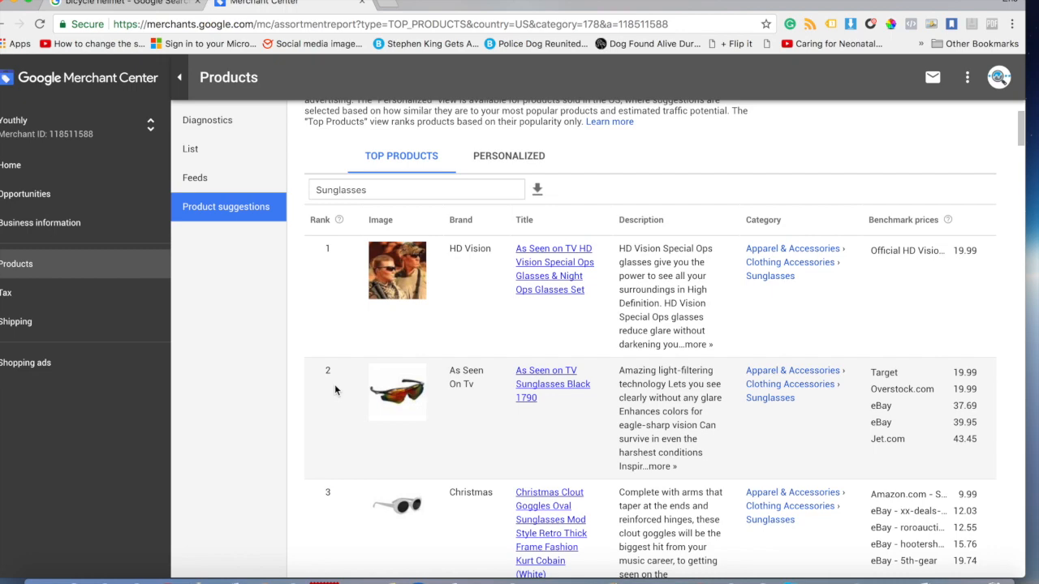
scroll(287, 371, "down", 1)
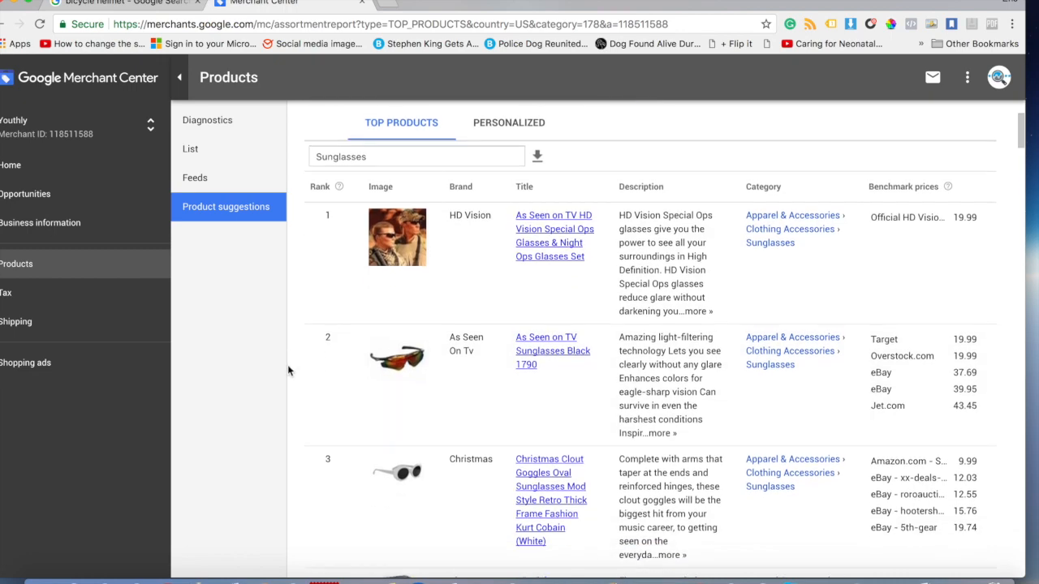
scroll(287, 371, "down", 1)
scroll(330, 343, "down", 3)
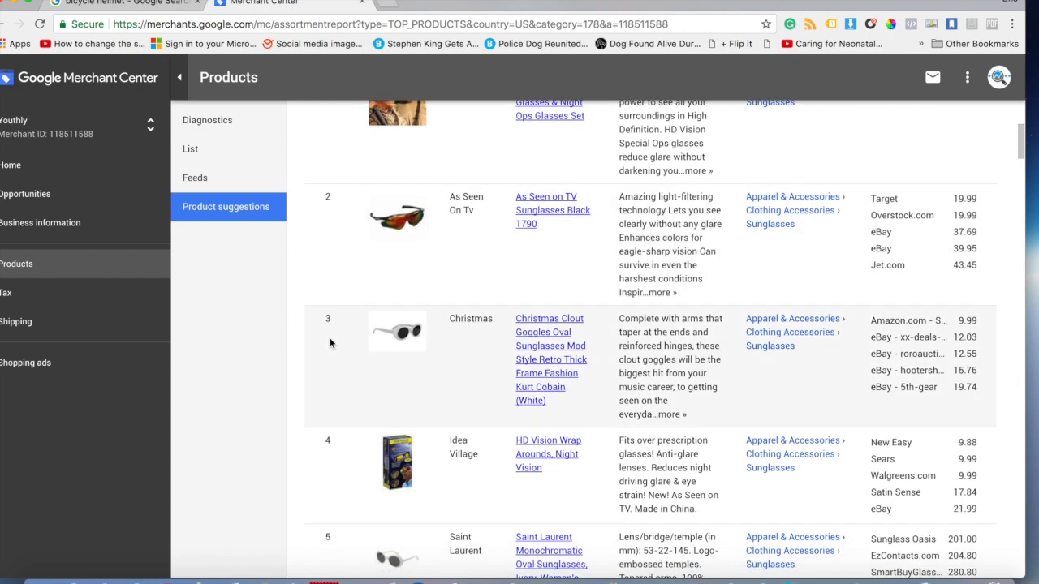
scroll(412, 355, "down", 3)
scroll(411, 354, "down", 7)
scroll(411, 355, "down", 3)
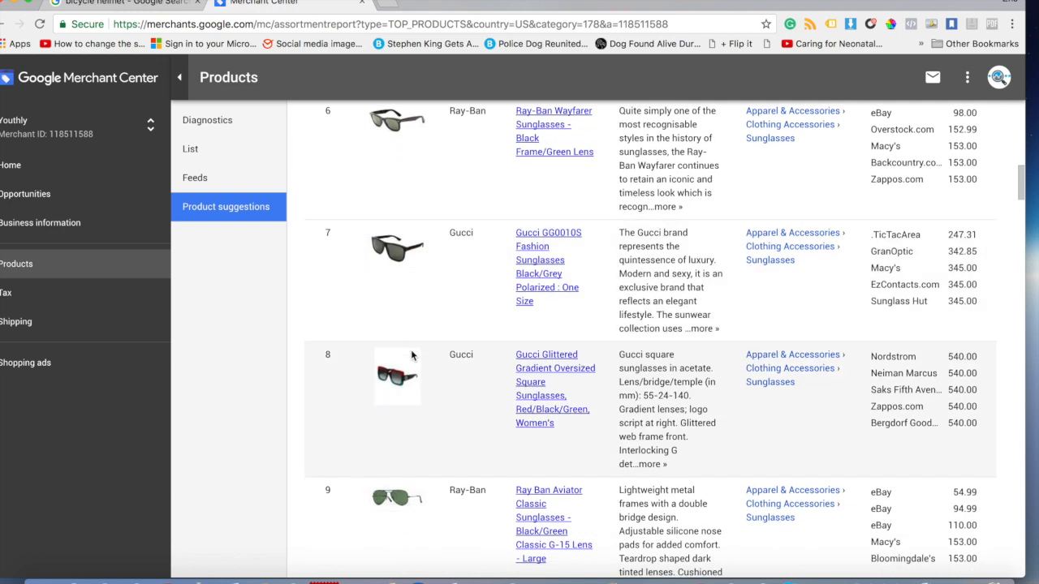
scroll(412, 355, "up", 1)
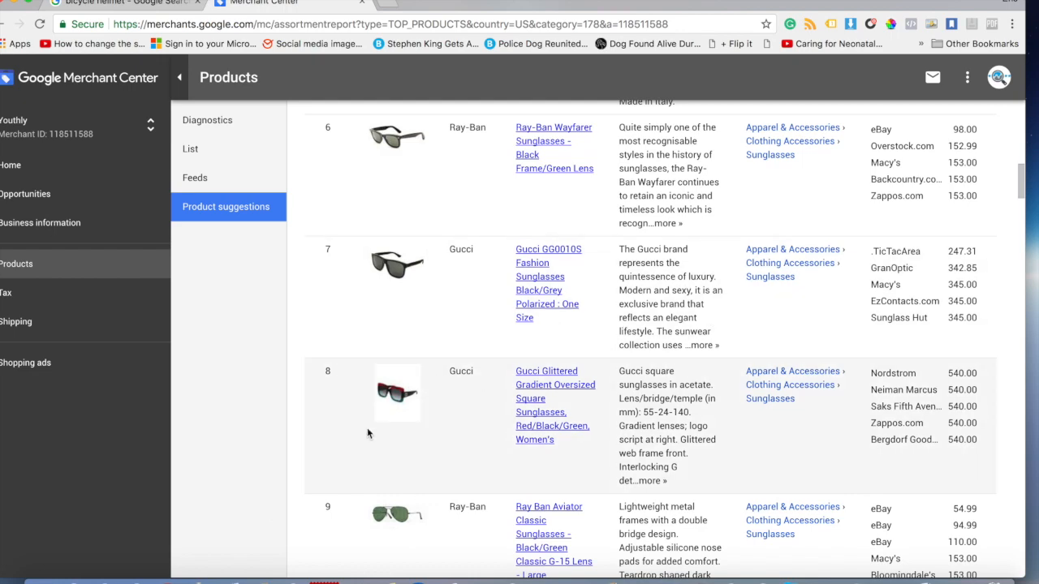
- Examine the sunglasses suggestions down to rank 50, comparing the products and retailer prices
scroll(311, 392, "down", 3)
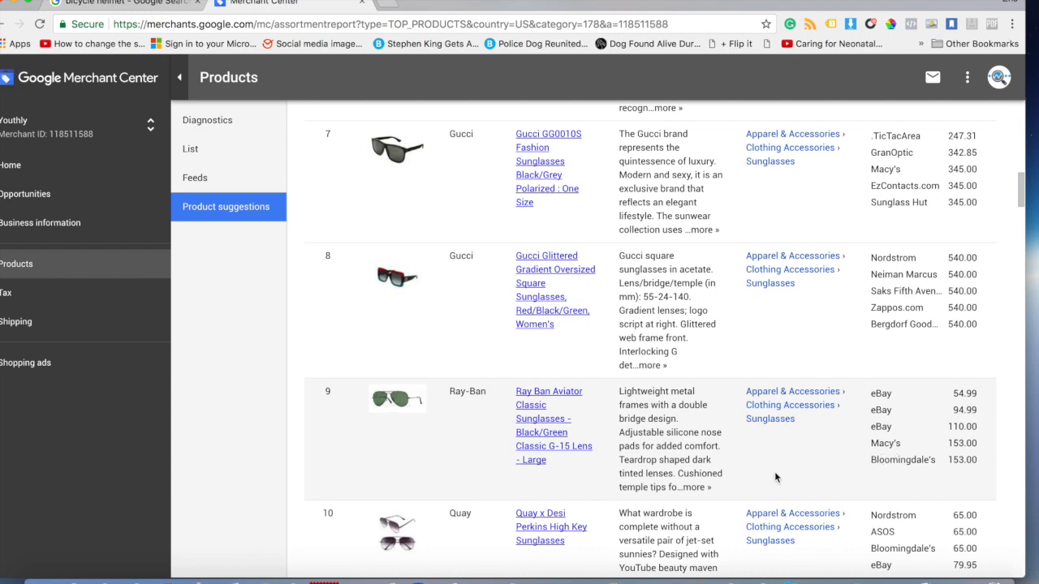
scroll(808, 463, "up", 5)
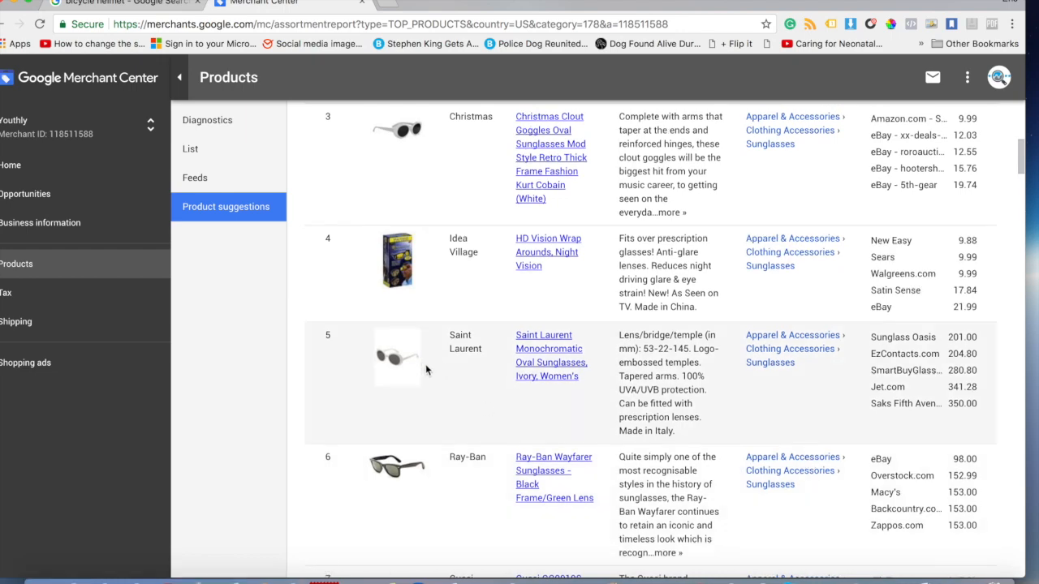
scroll(660, 401, "down", 10)
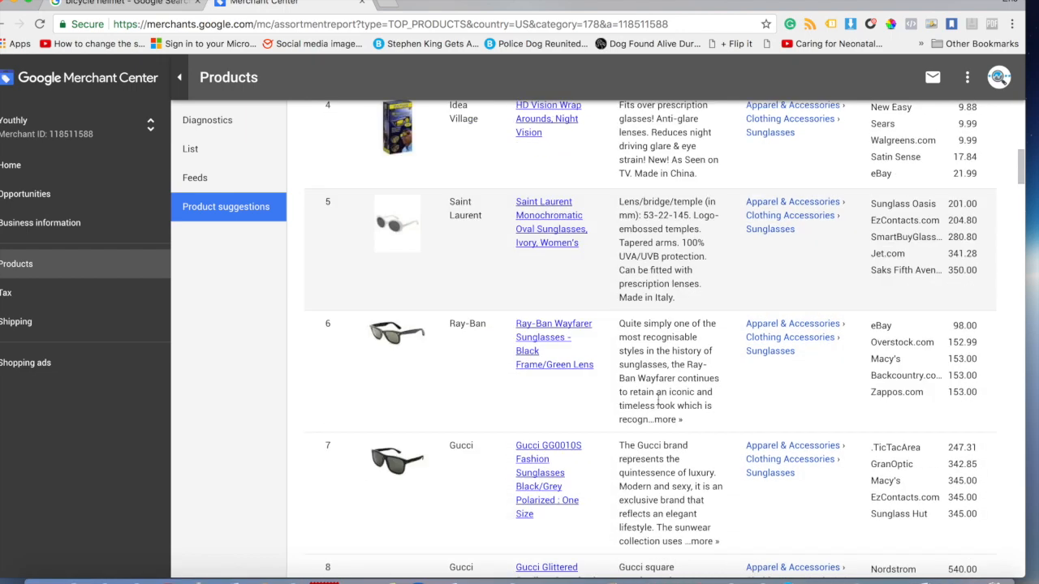
scroll(658, 401, "down", 7)
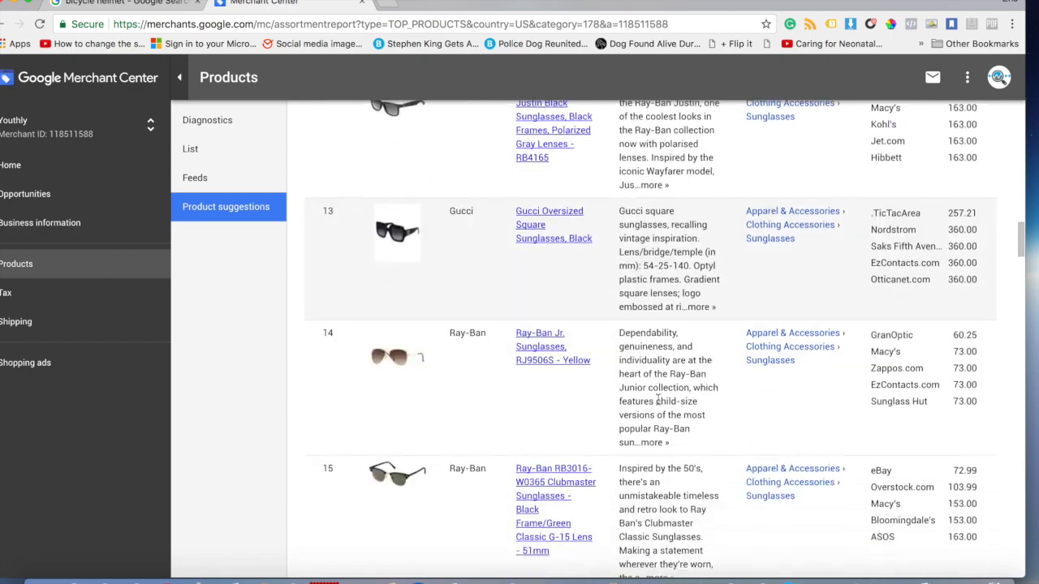
scroll(658, 404, "down", 3)
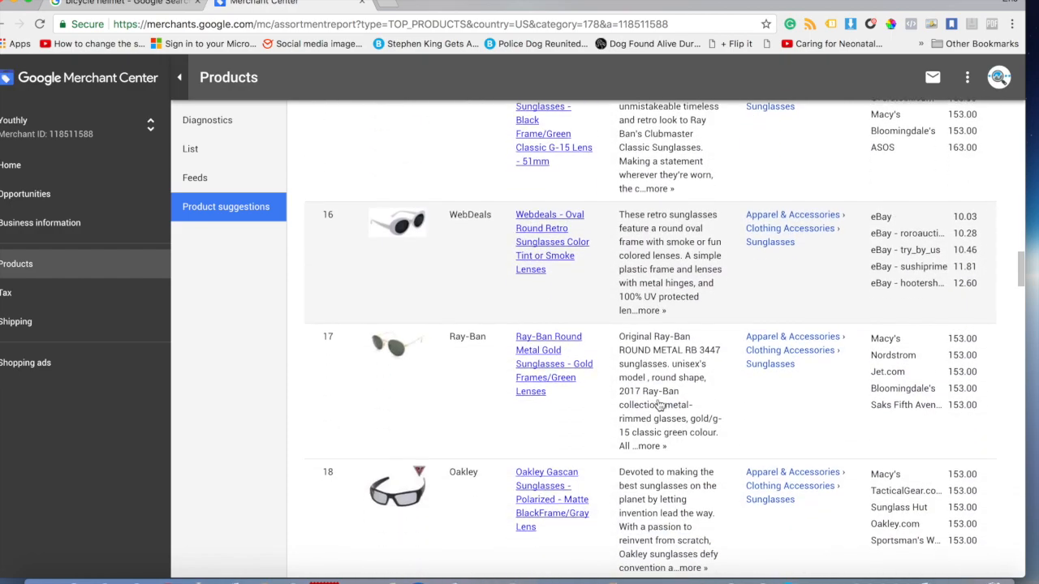
scroll(659, 399, "down", 5)
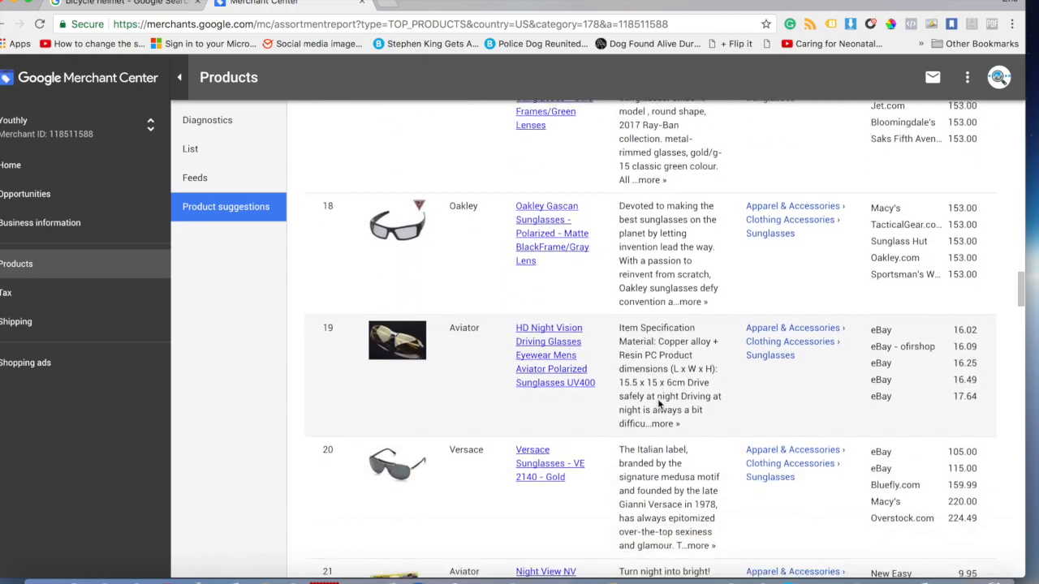
scroll(658, 398, "down", 4)
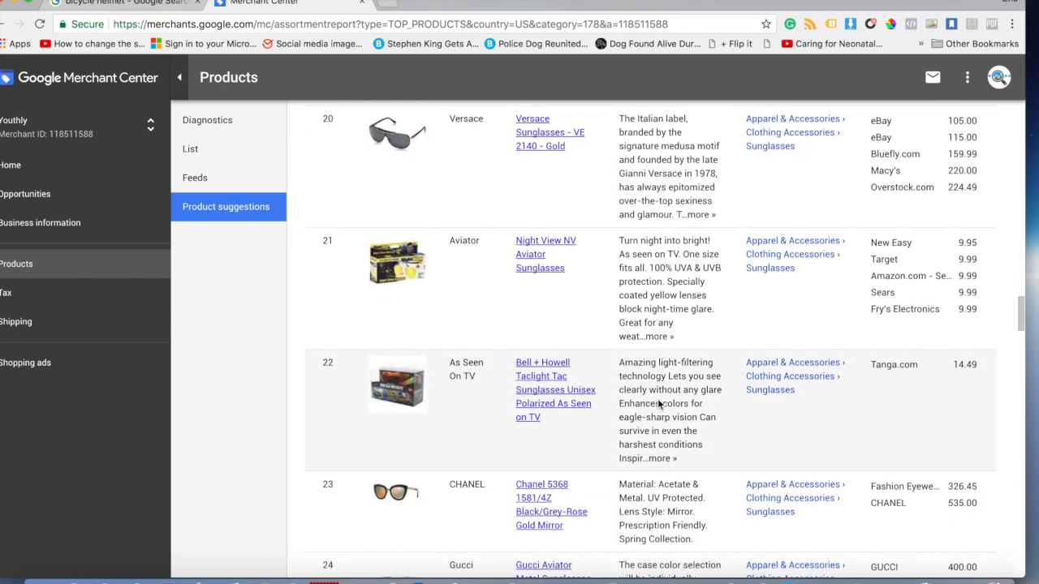
scroll(659, 399, "down", 5)
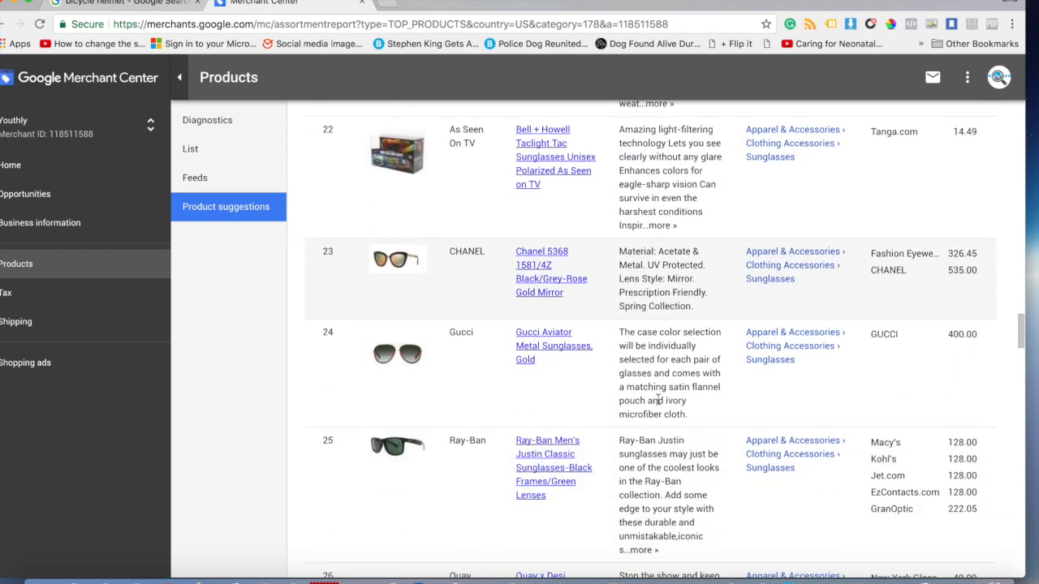
scroll(658, 403, "down", 4)
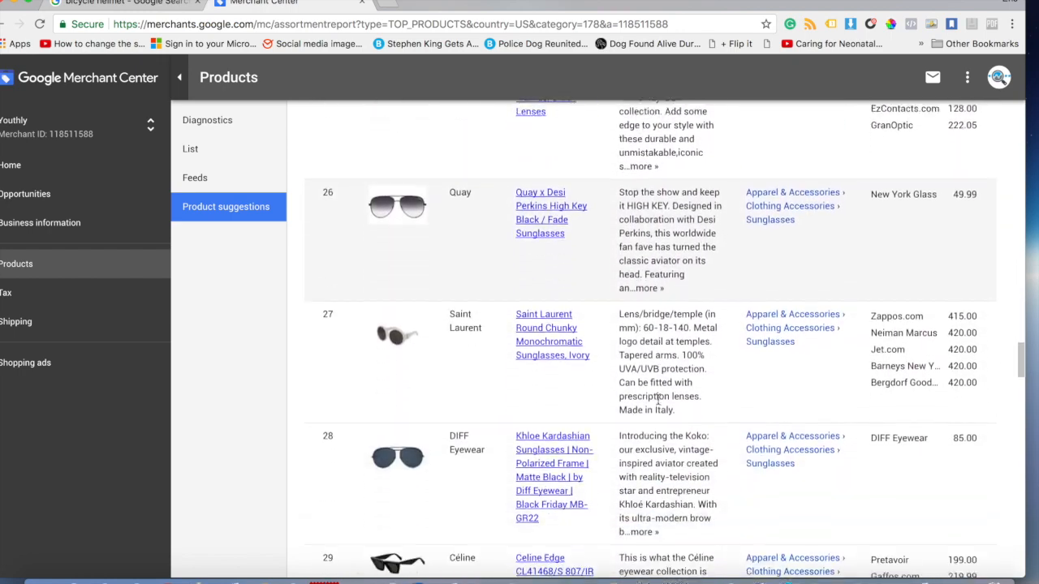
scroll(658, 402, "down", 4)
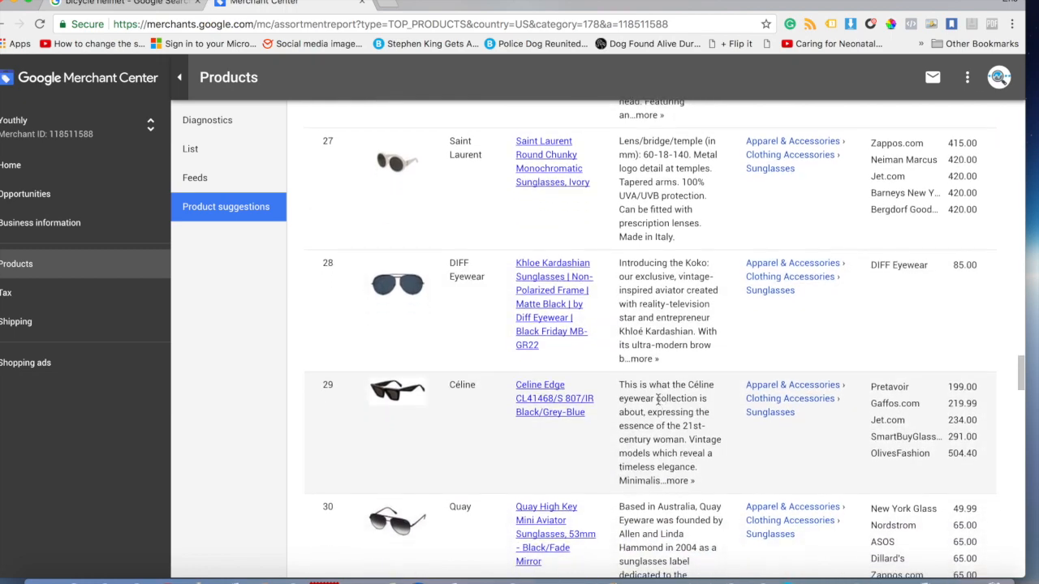
scroll(659, 398, "down", 5)
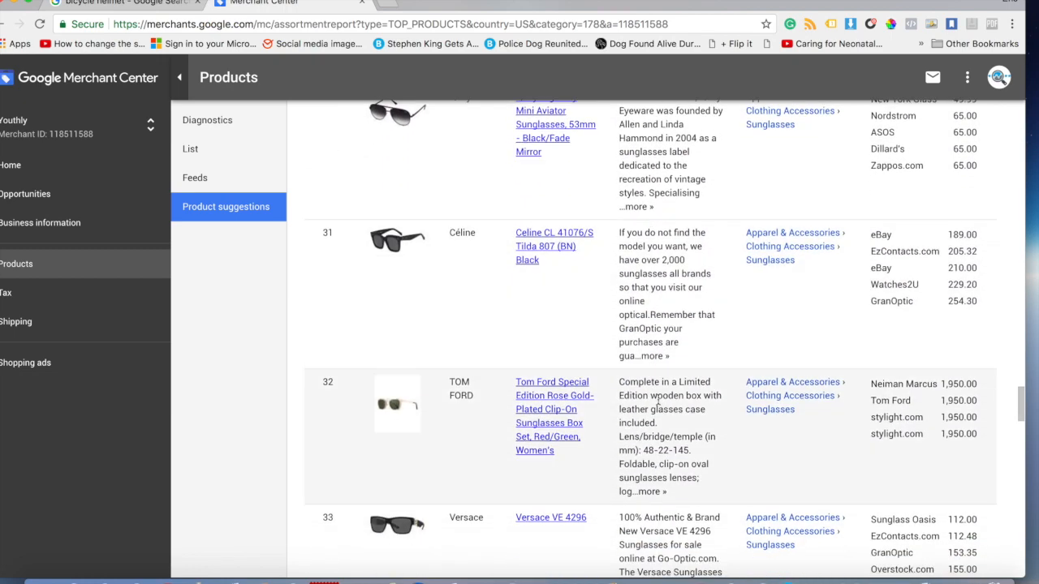
scroll(658, 400, "down", 9)
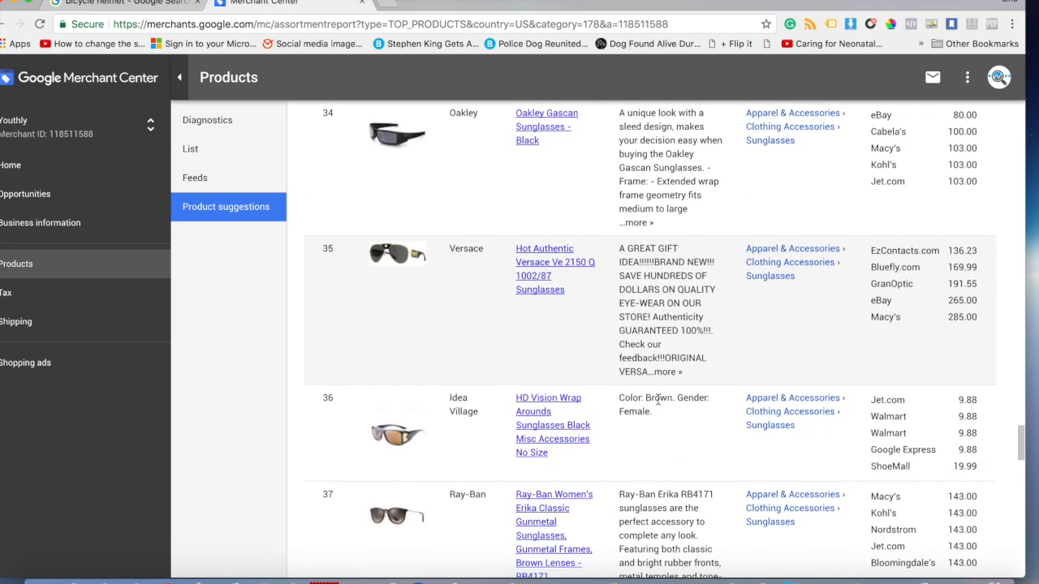
scroll(659, 401, "down", 10)
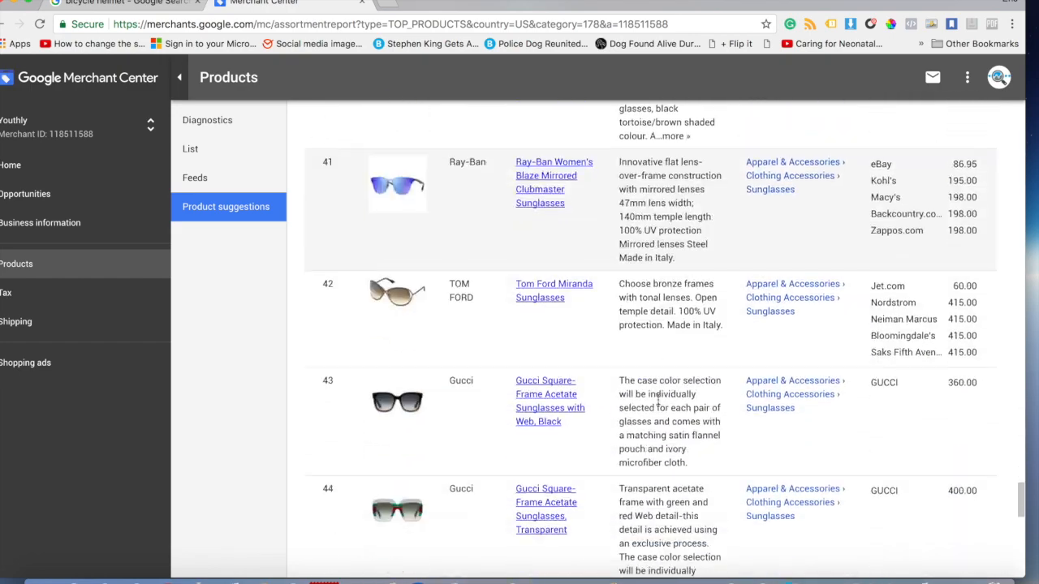
scroll(658, 400, "down", 6)
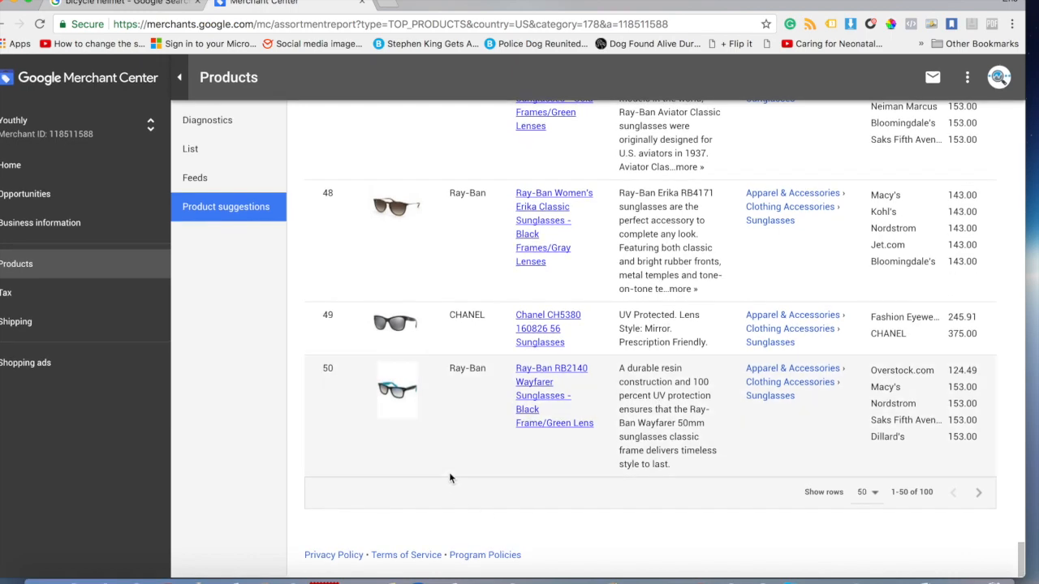
scroll(450, 478, "up", 1)
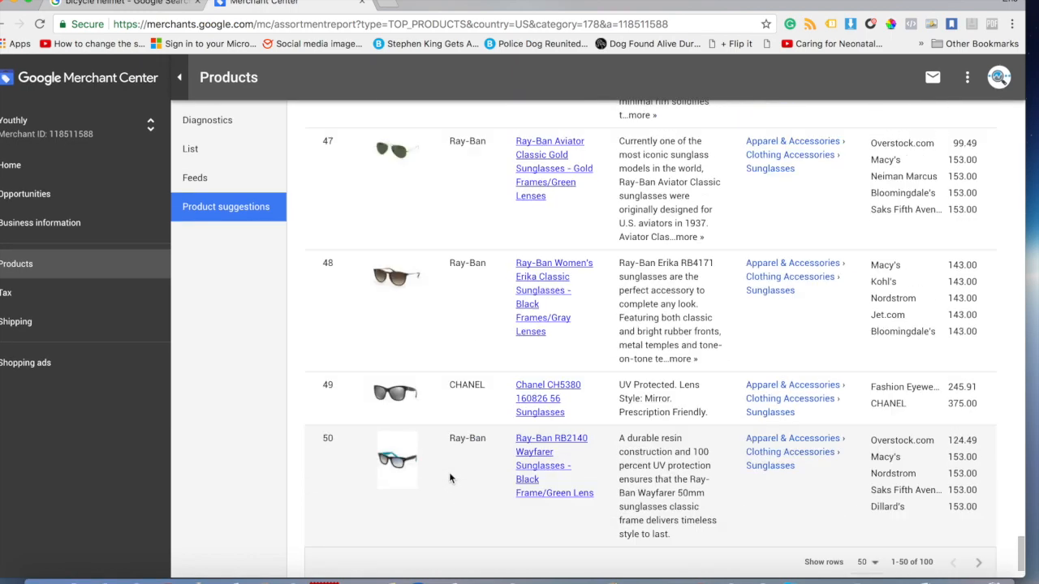
scroll(450, 478, "down", 1)
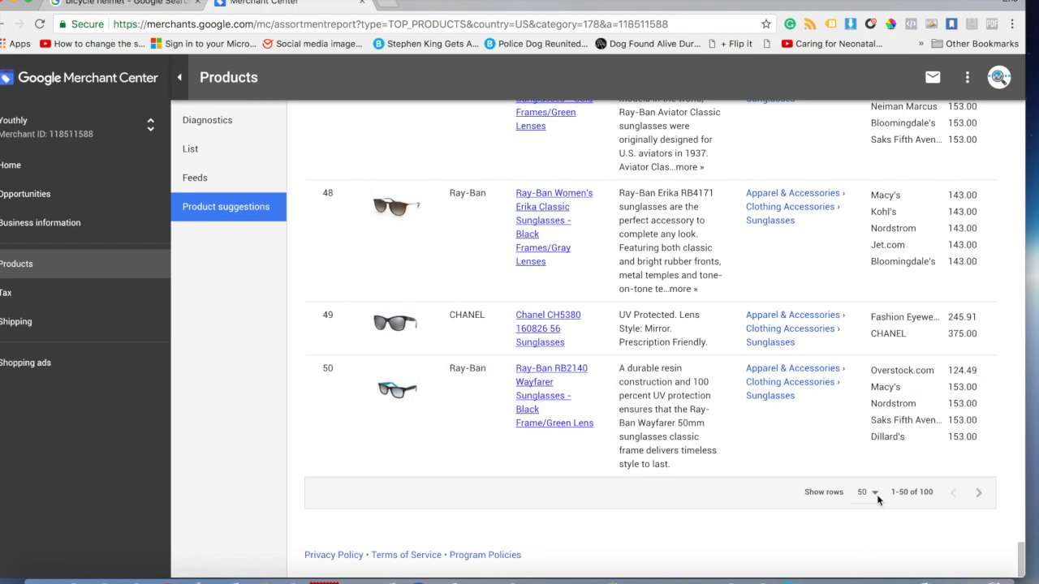
- Show 100 rows in the product suggestions report and look over the full sunglasses list
left_click(867, 493)
left_click(753, 523)
left_click(875, 498)
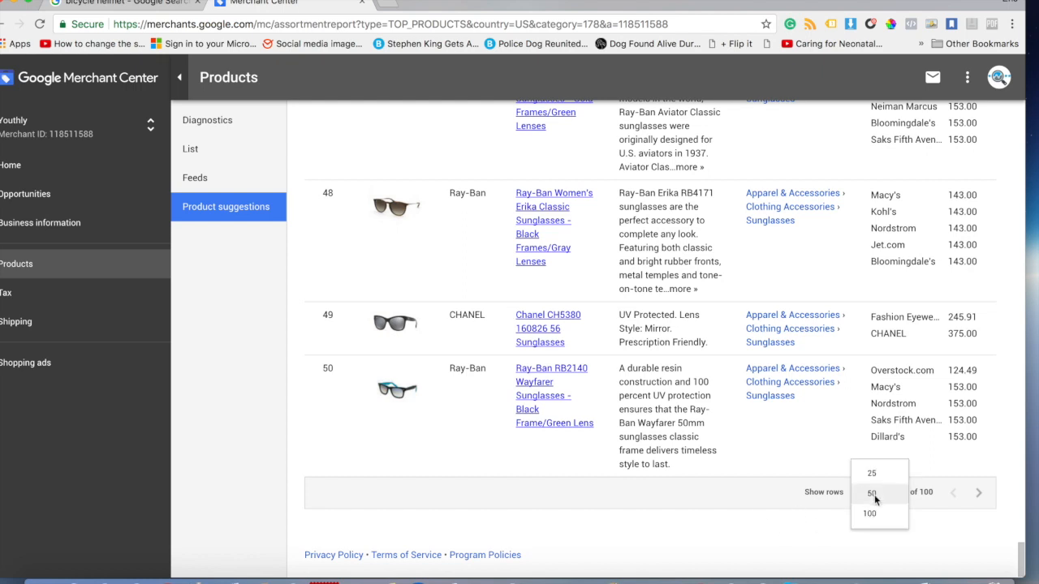
left_click(871, 517)
scroll(810, 362, "down", 20)
scroll(809, 362, "down", 20)
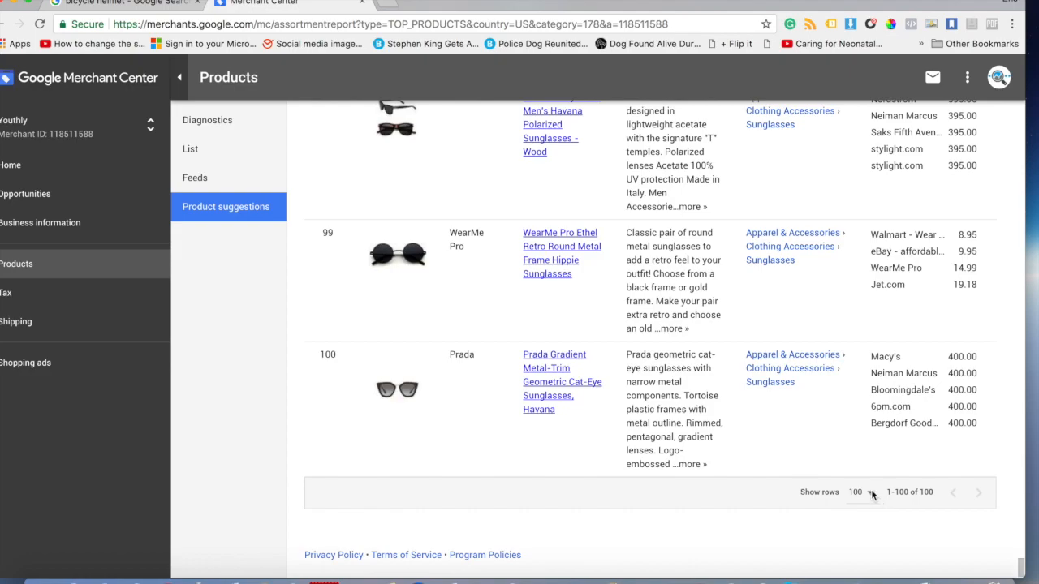
scroll(467, 522, "up", 20)
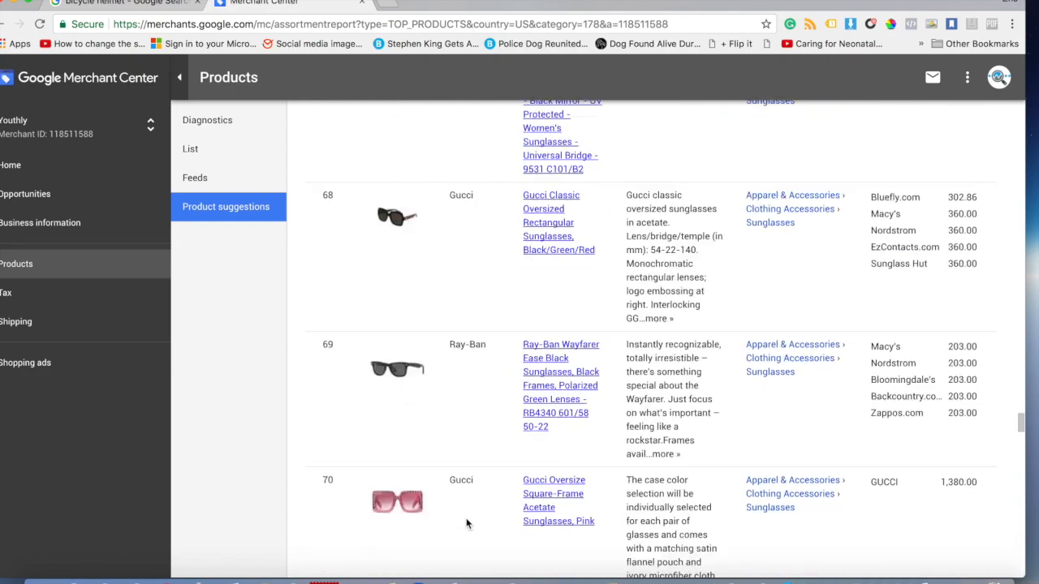
scroll(467, 522, "up", 12)
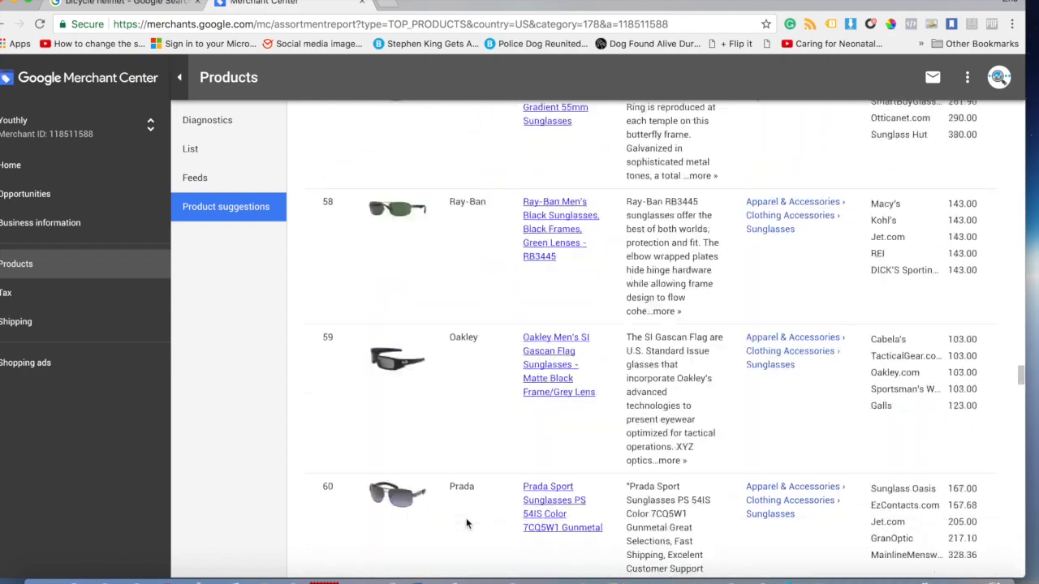
scroll(466, 518, "up", 14)
scroll(345, 439, "up", 5)
scroll(345, 439, "up", 9)
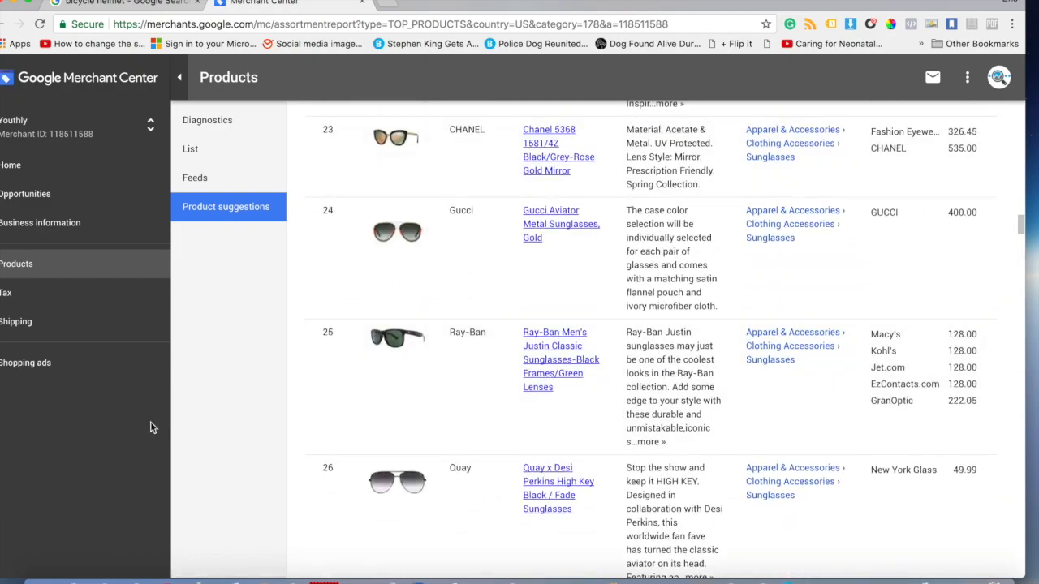
- Review the item status chart in the product diagnostics and look over the account's product list
left_click(238, 126)
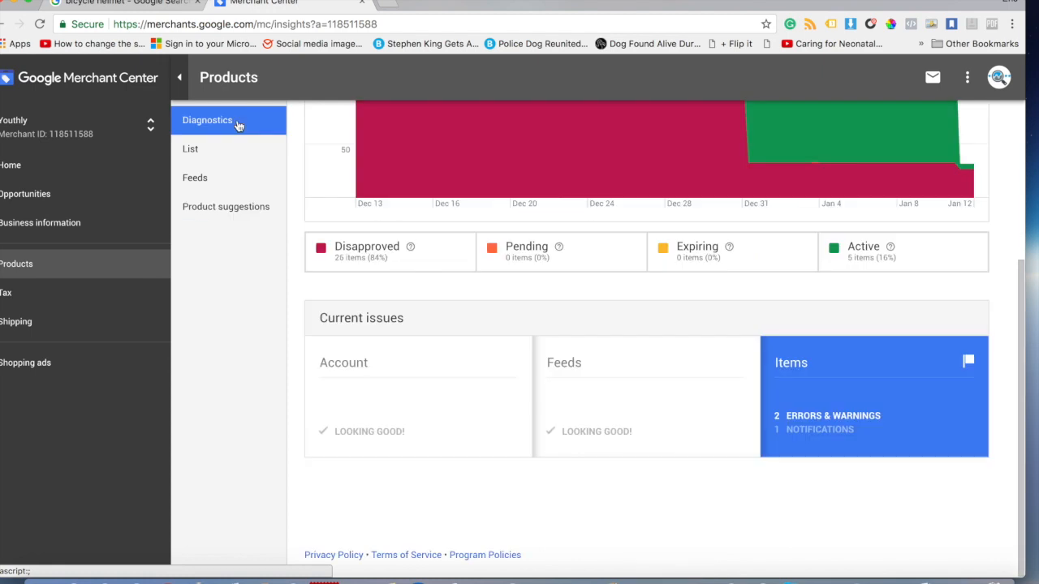
scroll(529, 369, "up", 3)
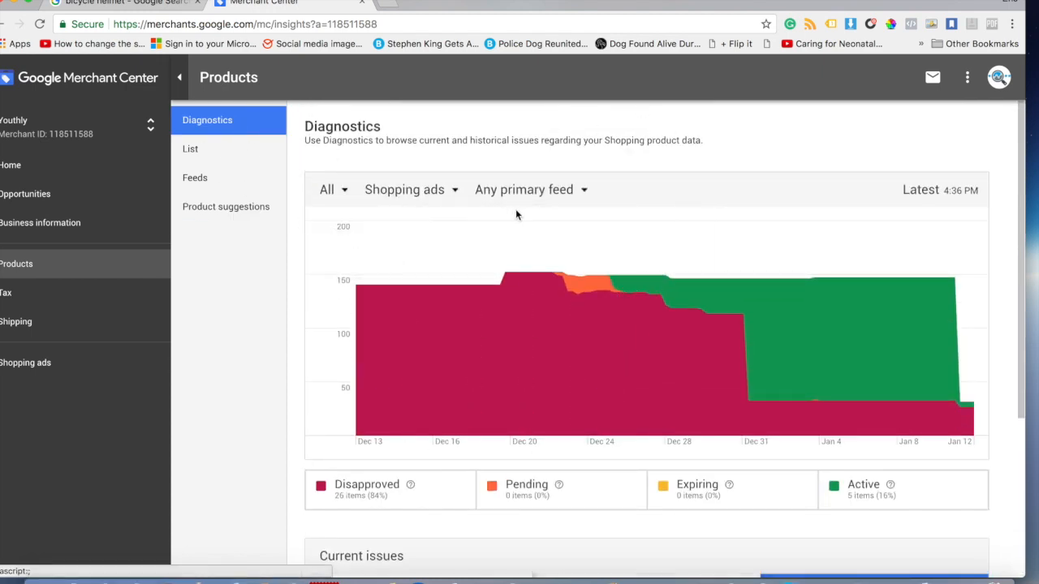
left_click(217, 155)
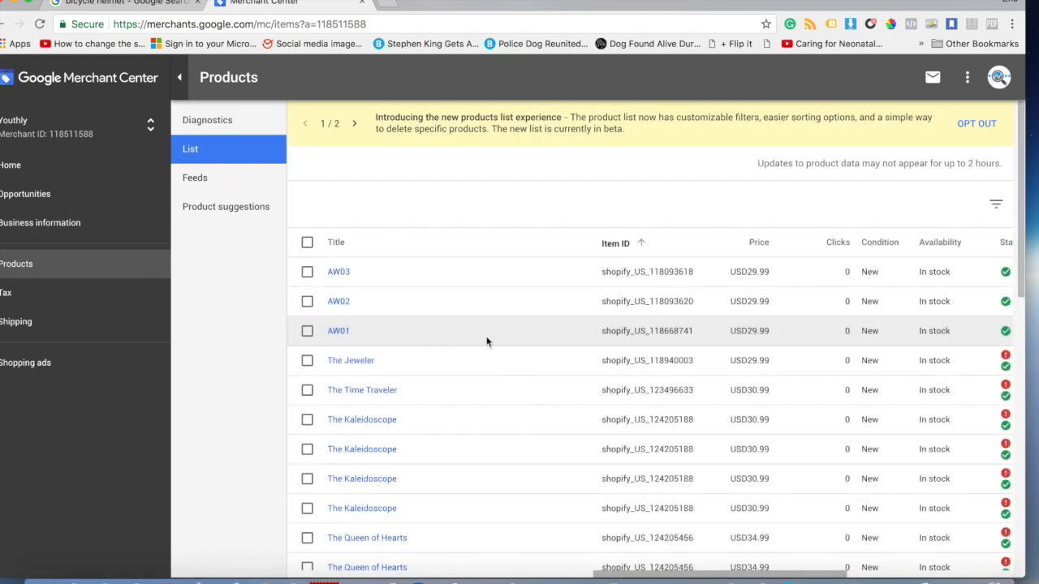
scroll(421, 299, "down", 1)
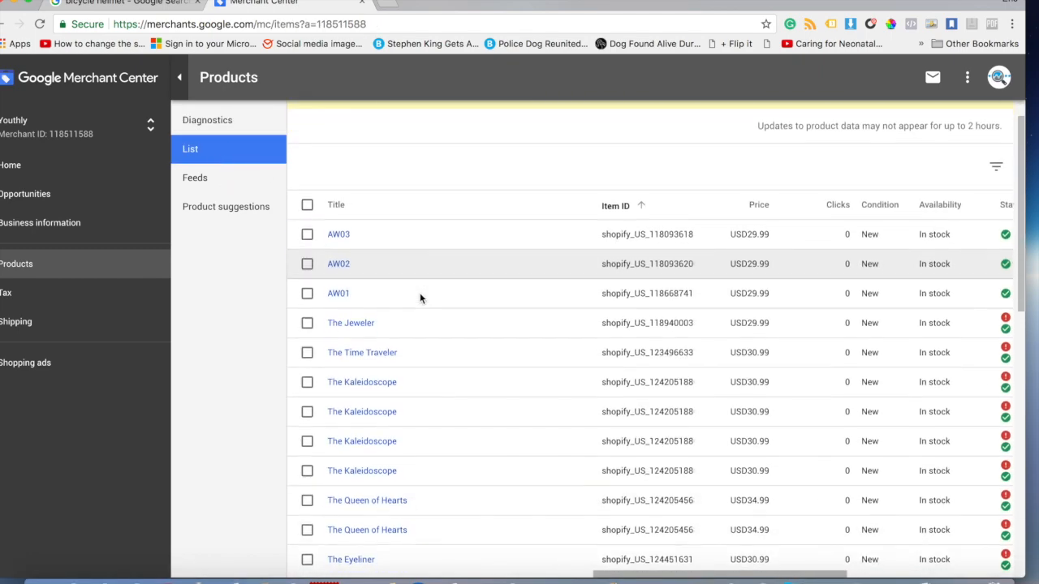
- Open product AW03 and examine its Shopping ads and Dynamic Remarketing status, expiry period and technical details
left_click(339, 233)
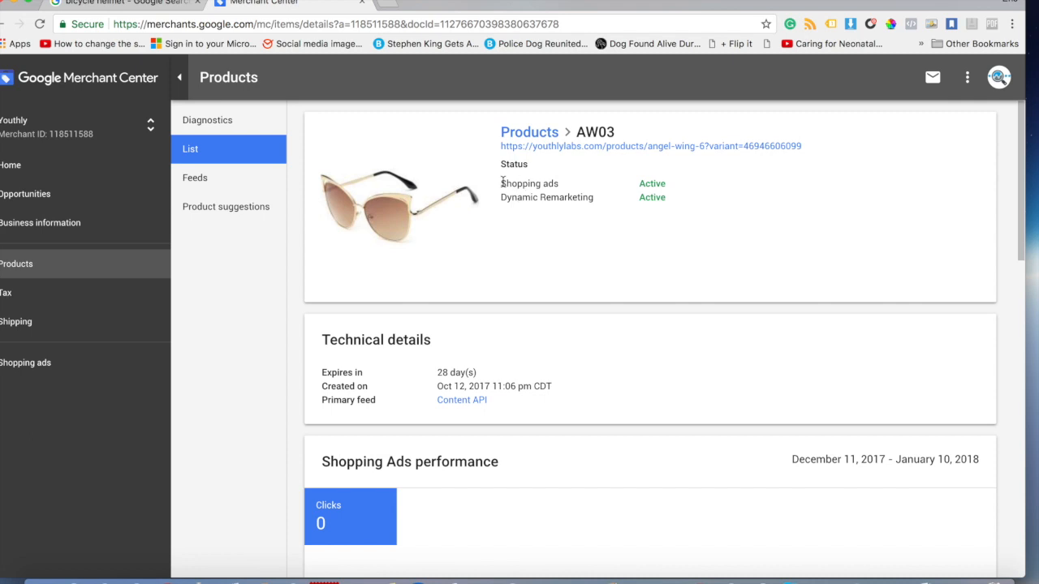
left_click_drag(502, 182, 569, 187)
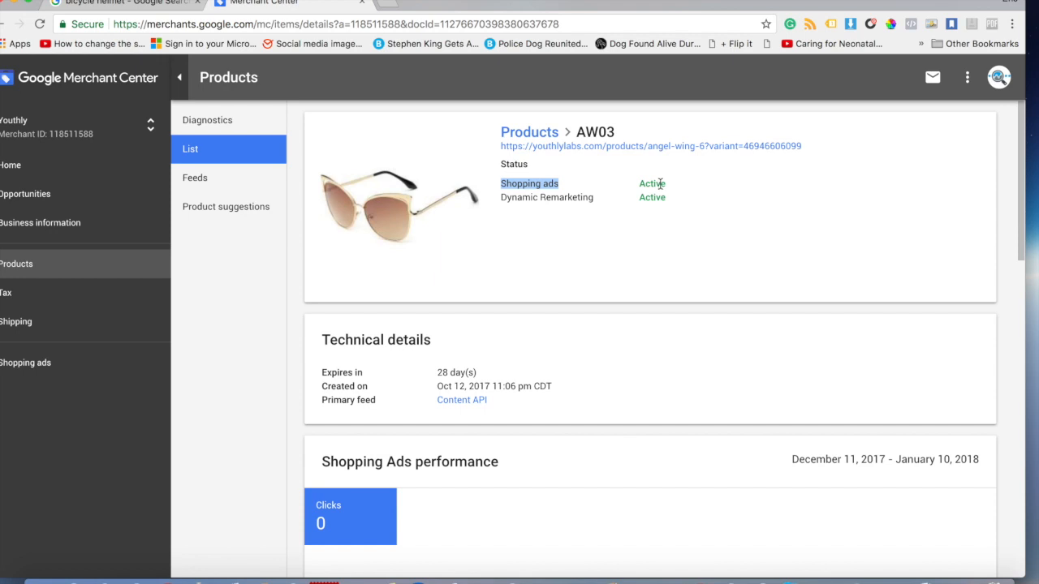
left_click_drag(501, 196, 595, 212)
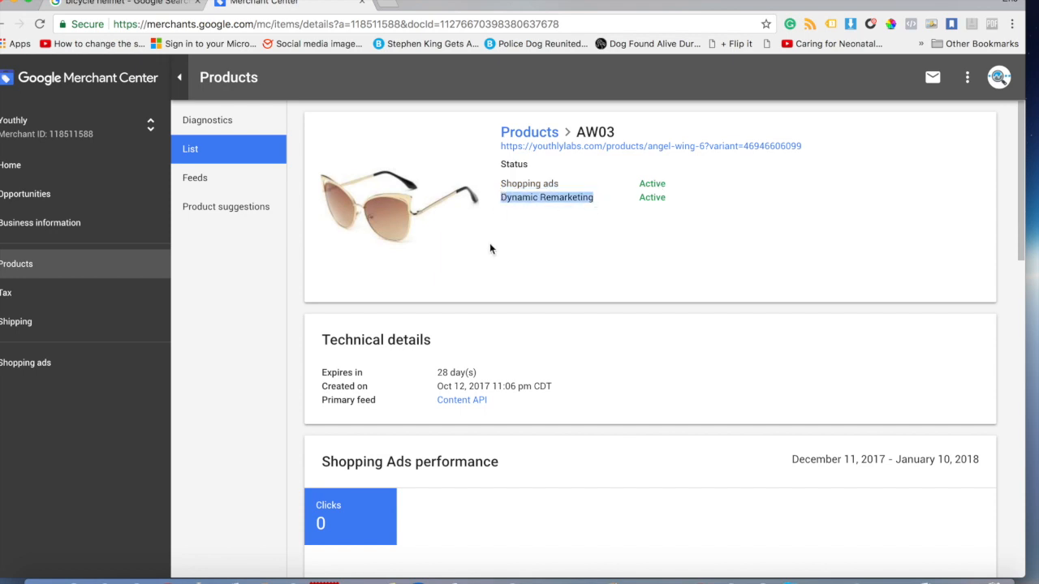
left_click(508, 195)
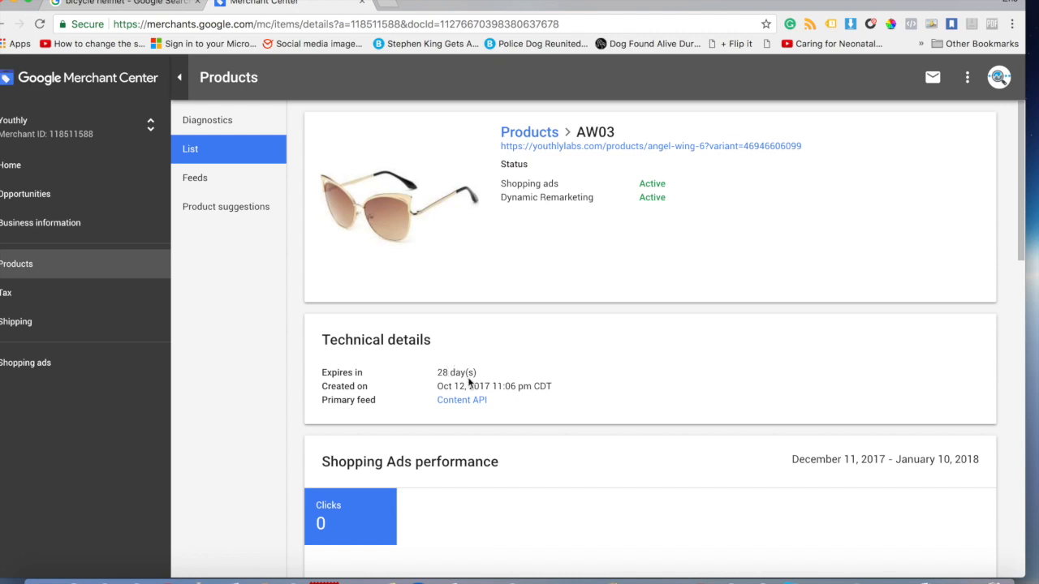
left_click_drag(438, 371, 508, 382)
scroll(506, 382, "down", 4)
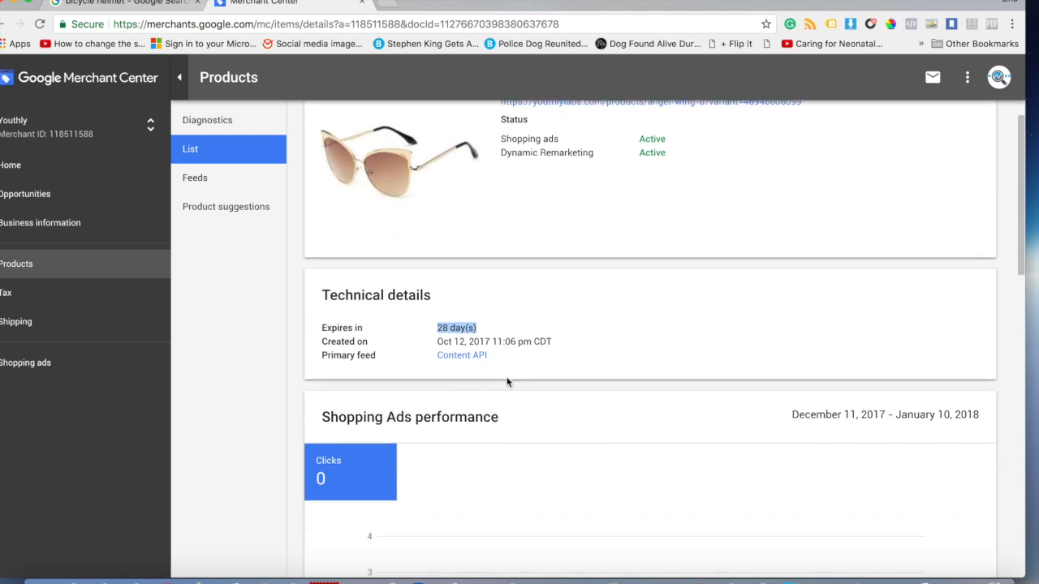
scroll(325, 380, "up", 4)
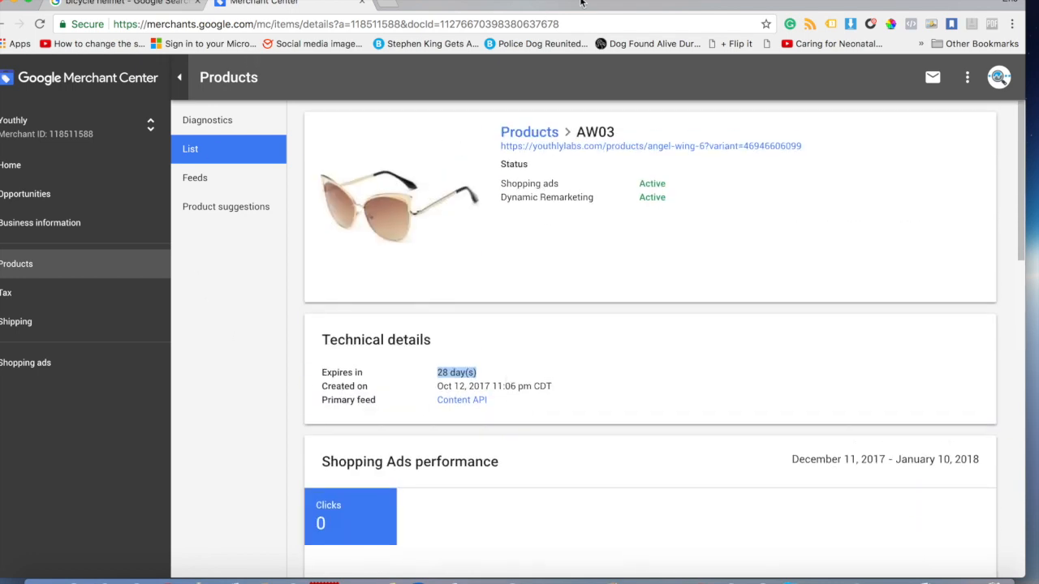
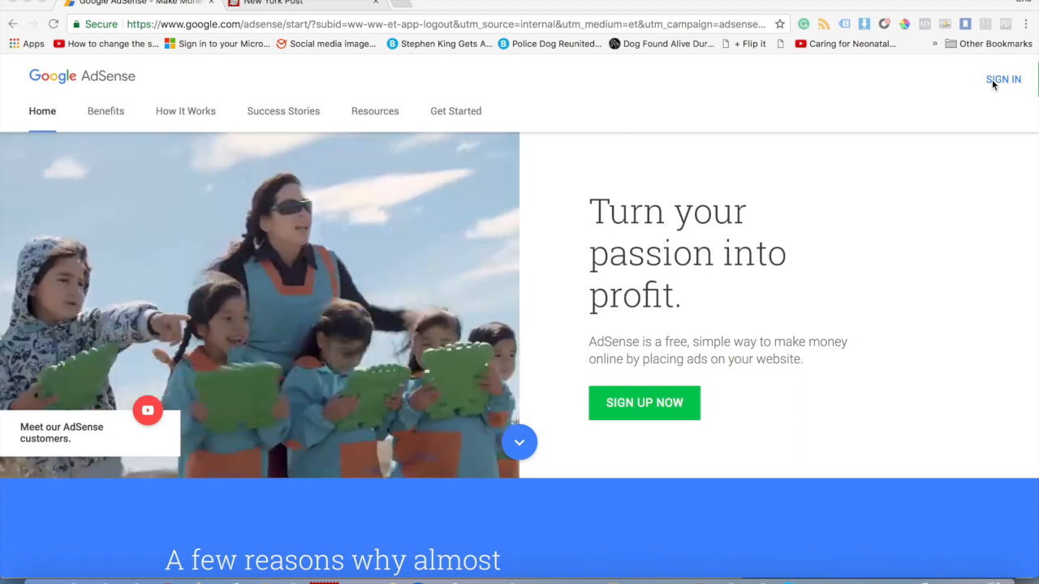
- Sign in to Google AdSense by choosing the second listed Google account and submitting its account password
left_click(1001, 80)
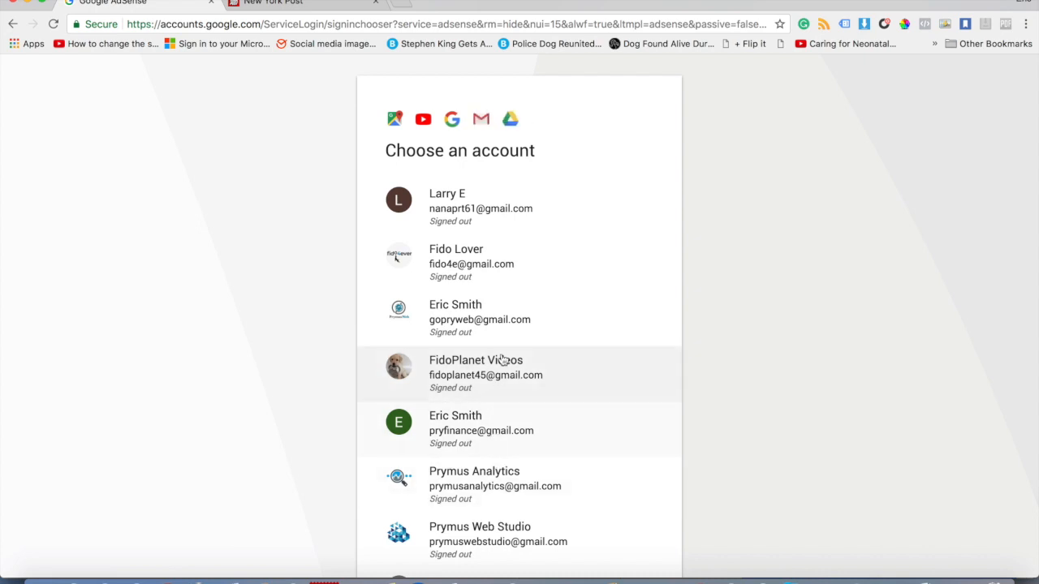
left_click(506, 266)
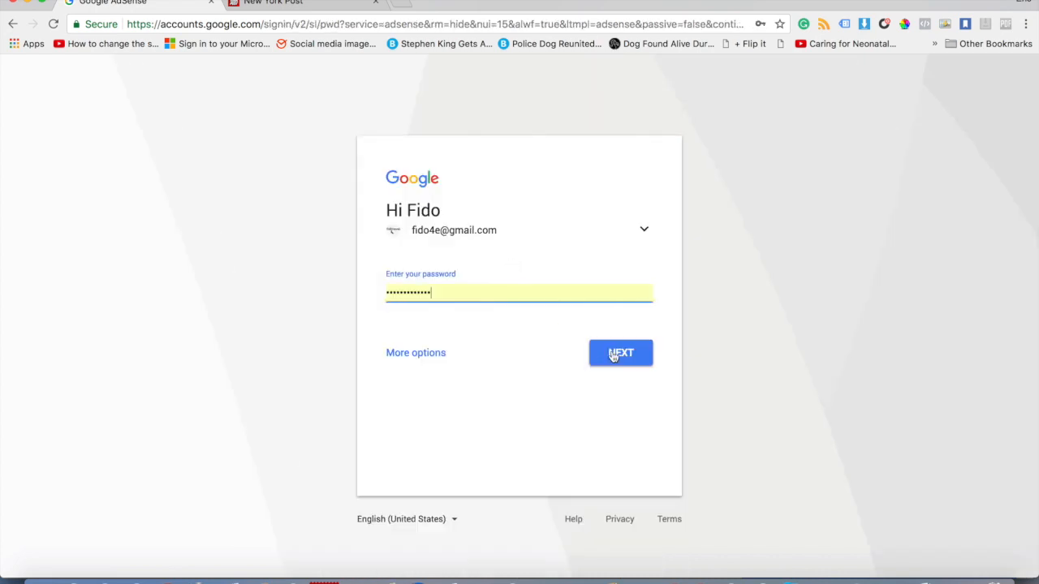
left_click(620, 353)
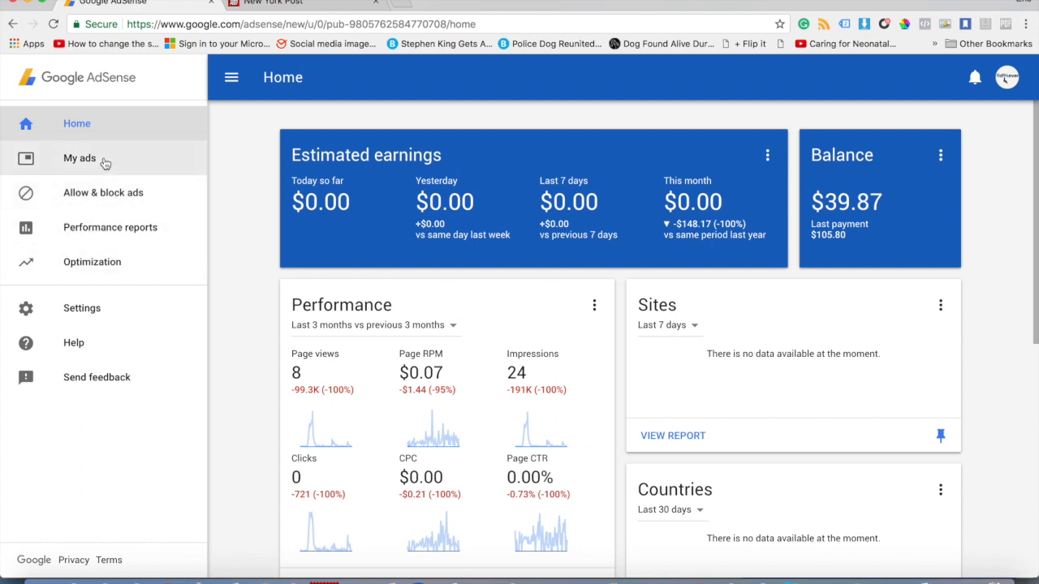
- Open the default AdSense performance report and set its date range to All time
left_click(102, 228)
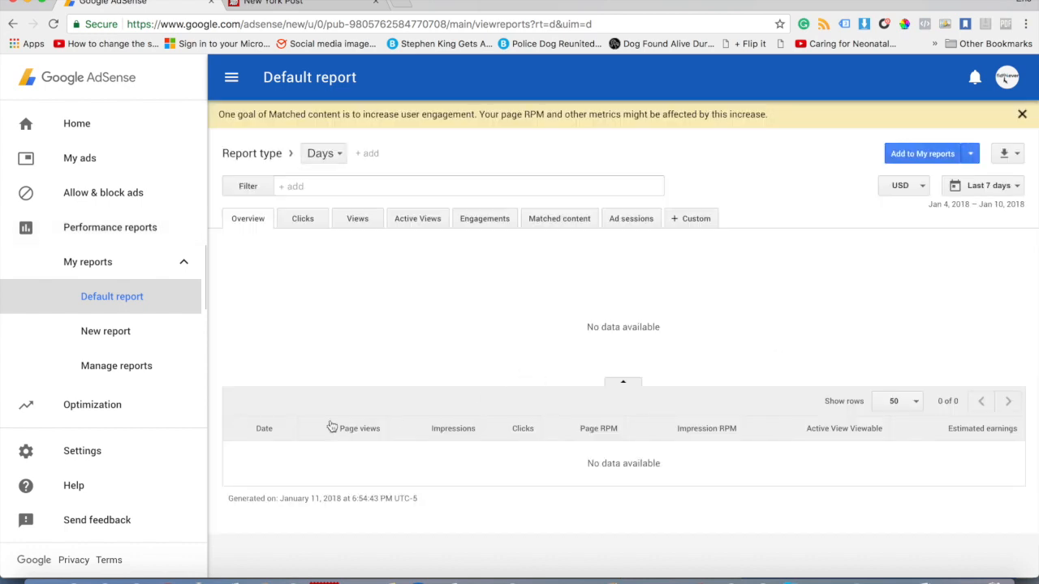
left_click(992, 186)
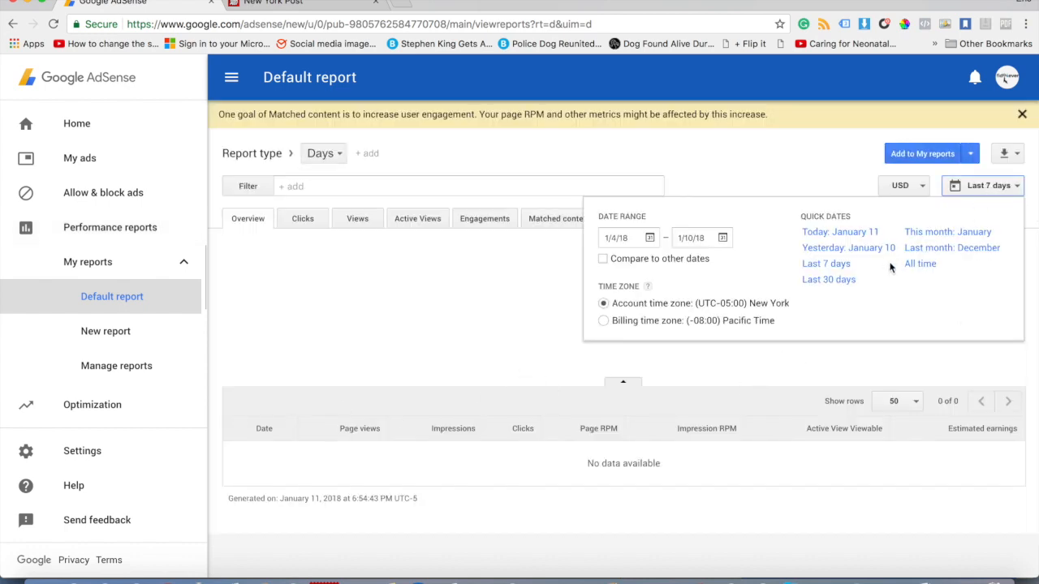
left_click(919, 263)
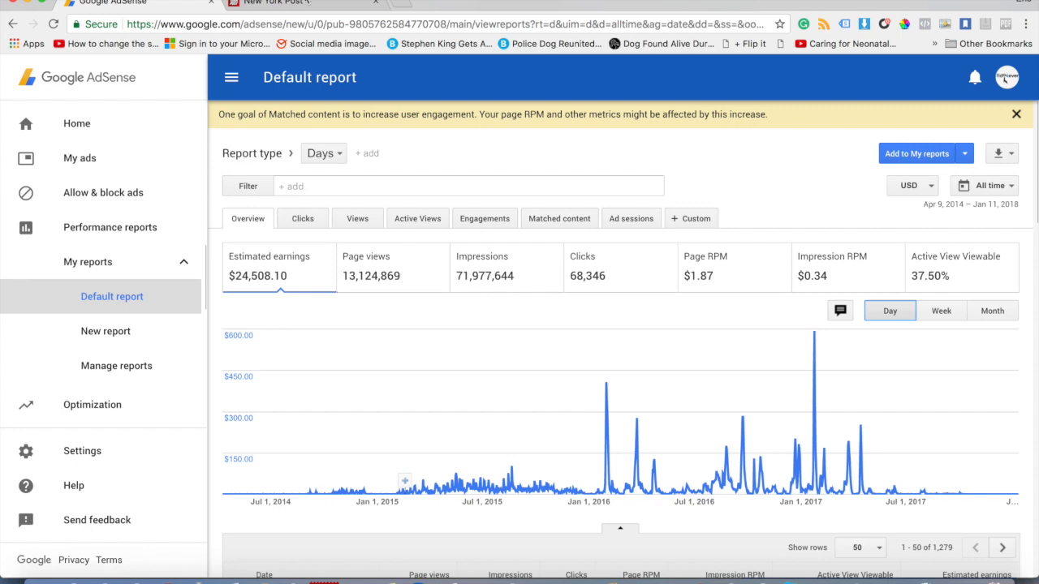
- Switch to the New York Post homepage and examine the ads beside and above its lead story
left_click(273, 3)
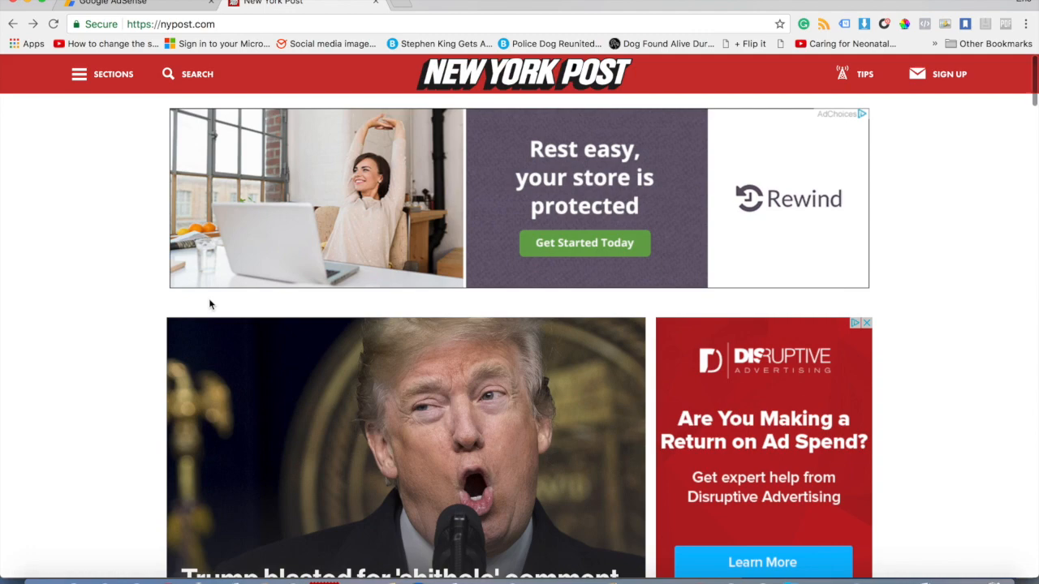
scroll(210, 304, "down", 5)
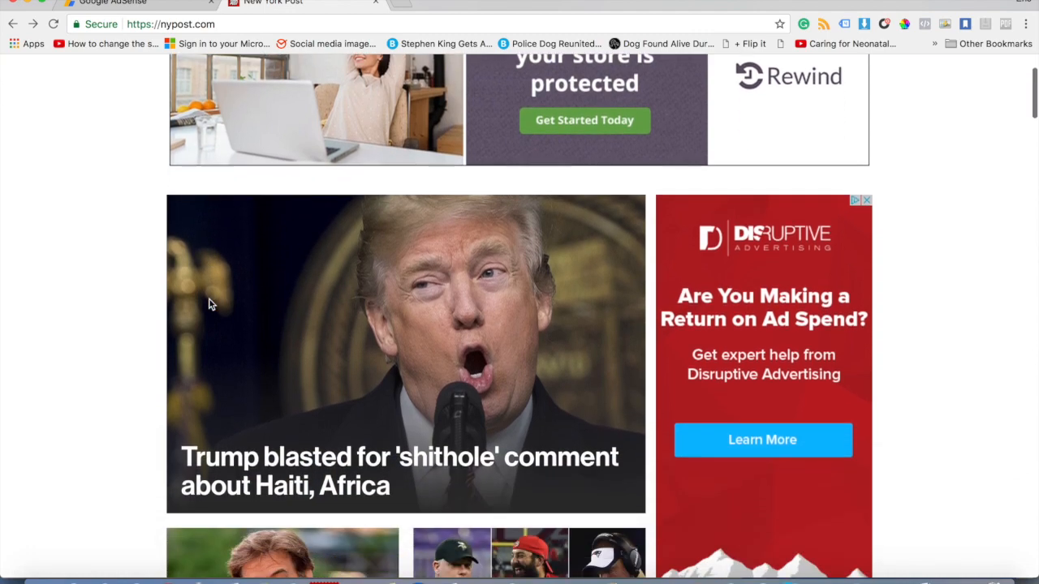
scroll(209, 304, "down", 3)
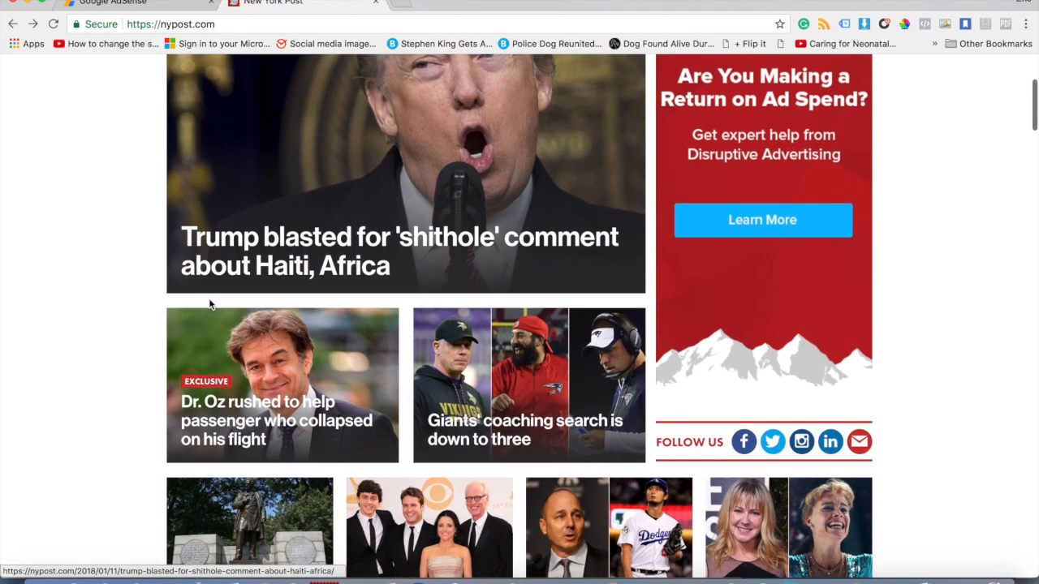
scroll(209, 302, "up", 4)
scroll(209, 304, "down", 2)
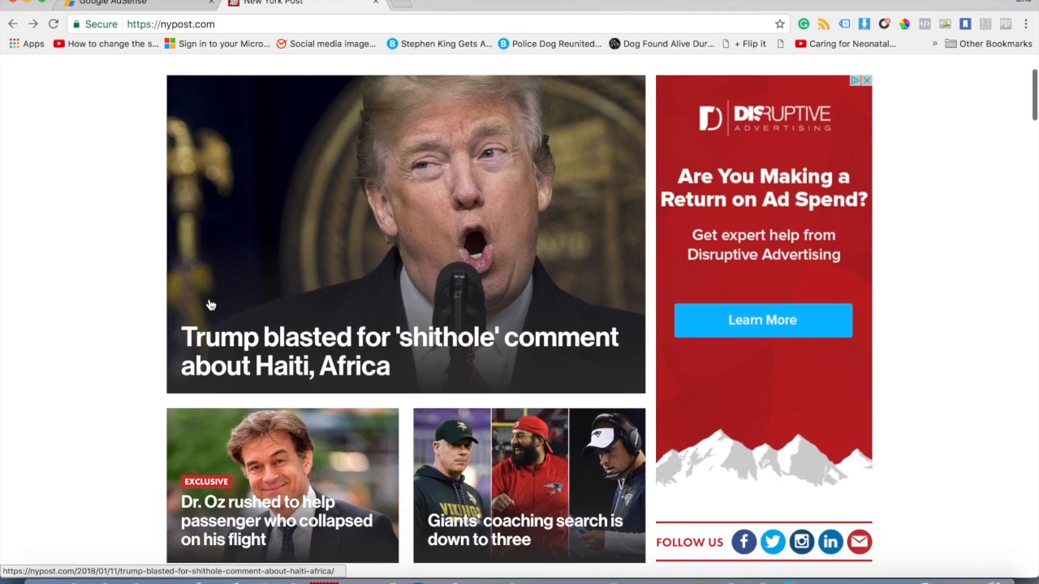
scroll(211, 305, "up", 1)
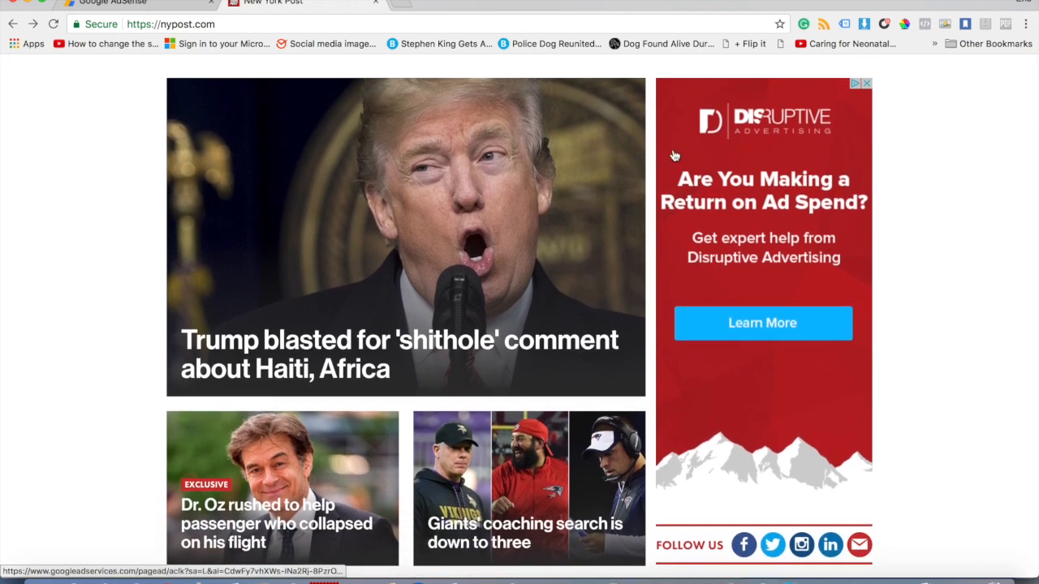
- Open the AdChoices information for the Disruptive Advertising ad, look through the About Google ads page, and close it
left_click(854, 85)
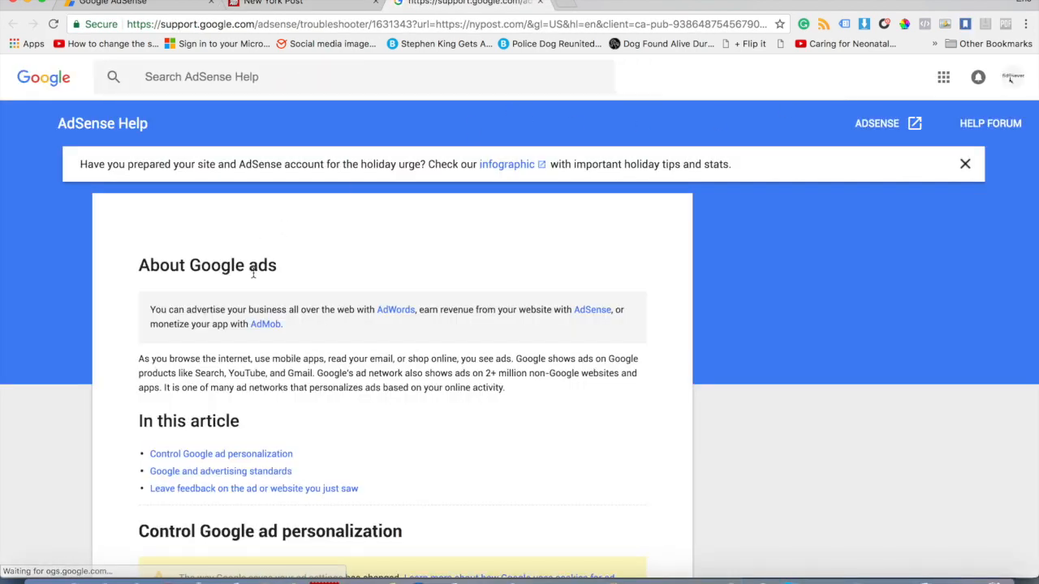
scroll(239, 258, "down", 1)
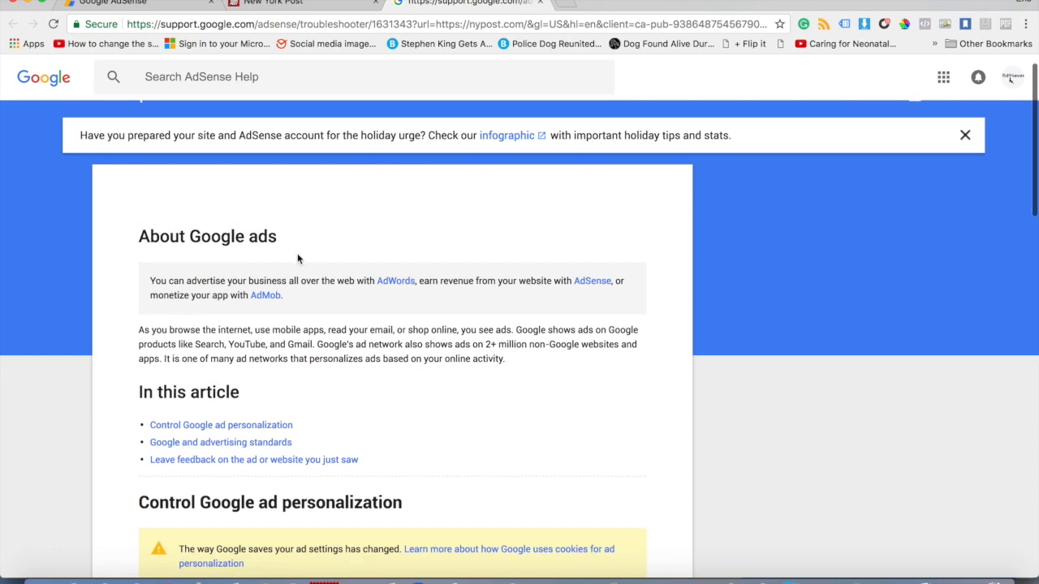
scroll(305, 237, "down", 10)
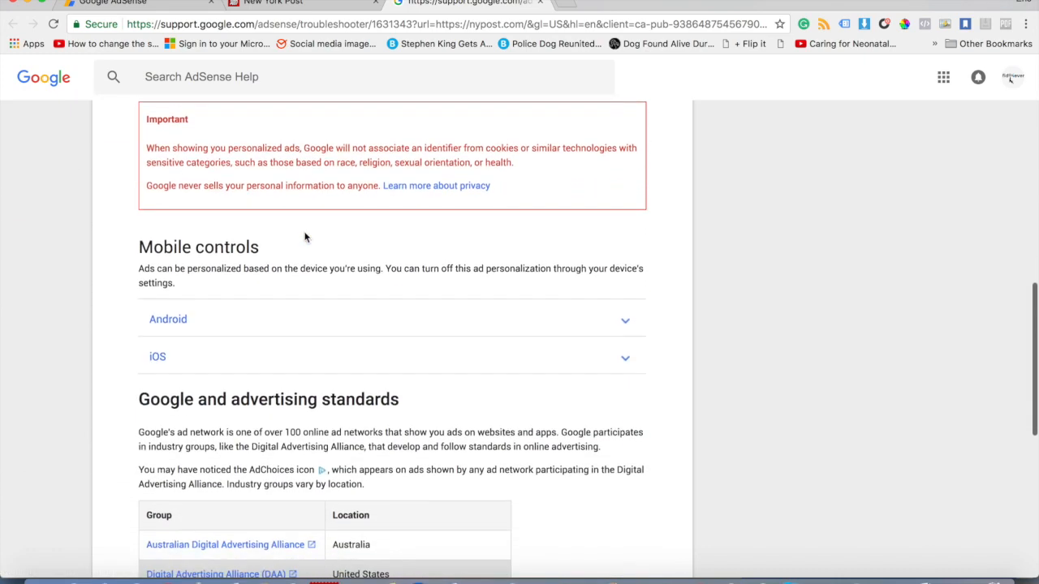
scroll(303, 235, "up", 12)
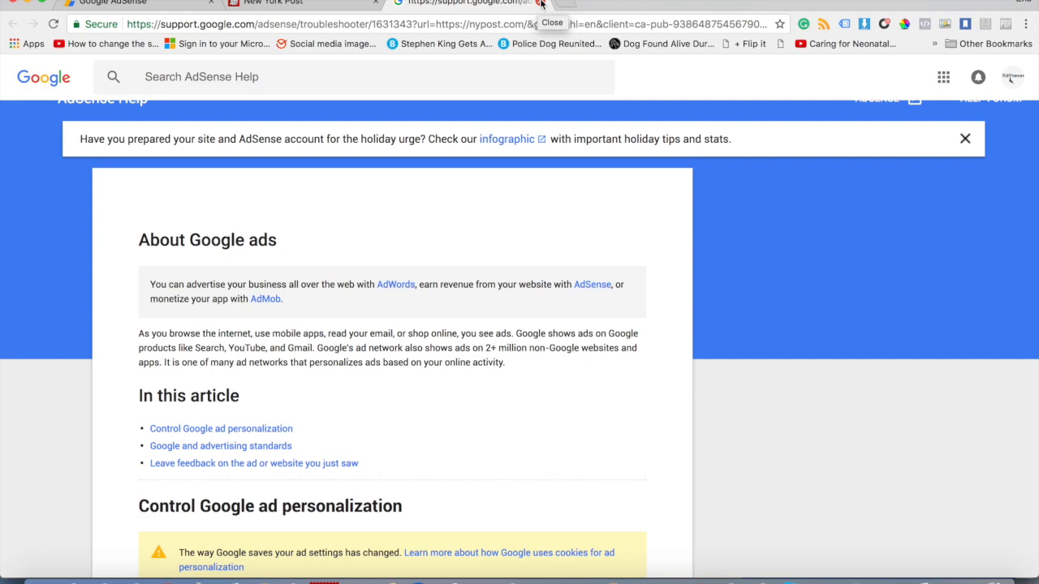
left_click(541, 3)
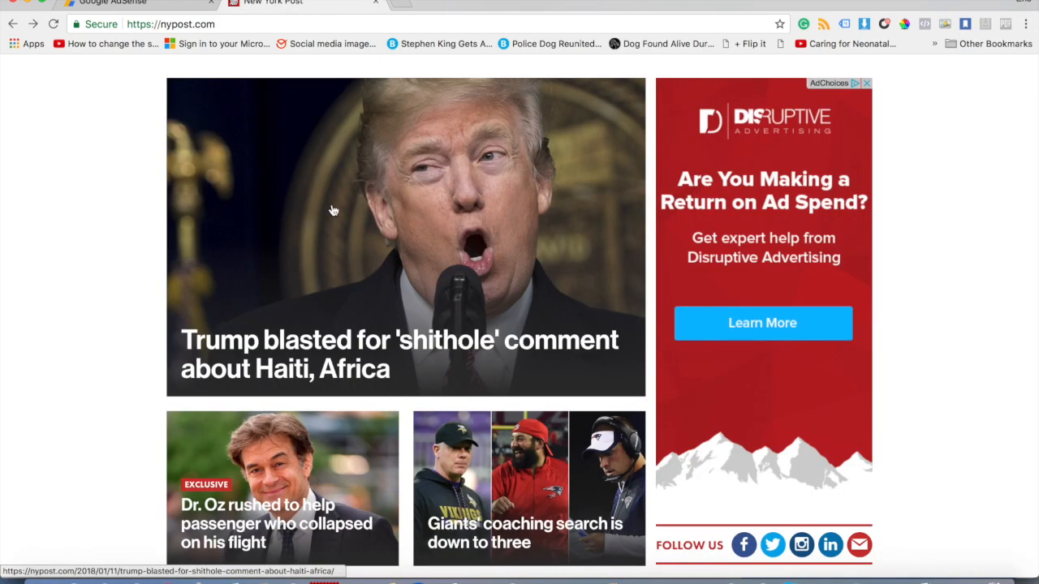
scroll(345, 299, "up", 2)
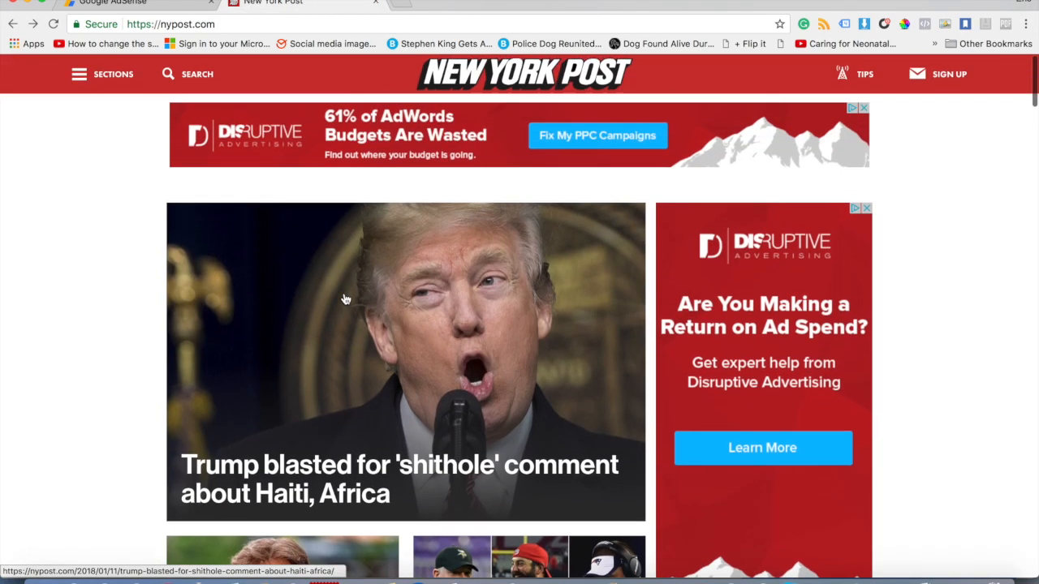
- Switch to the AdSense account and start a new ad unit of the Text & display ads type
left_click(114, 3)
left_click(70, 159)
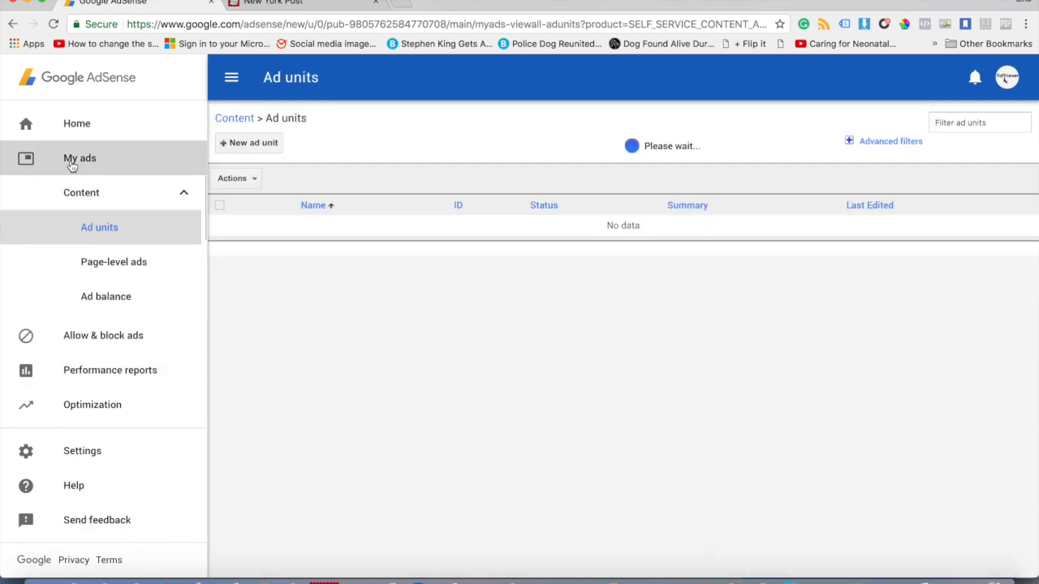
left_click(257, 149)
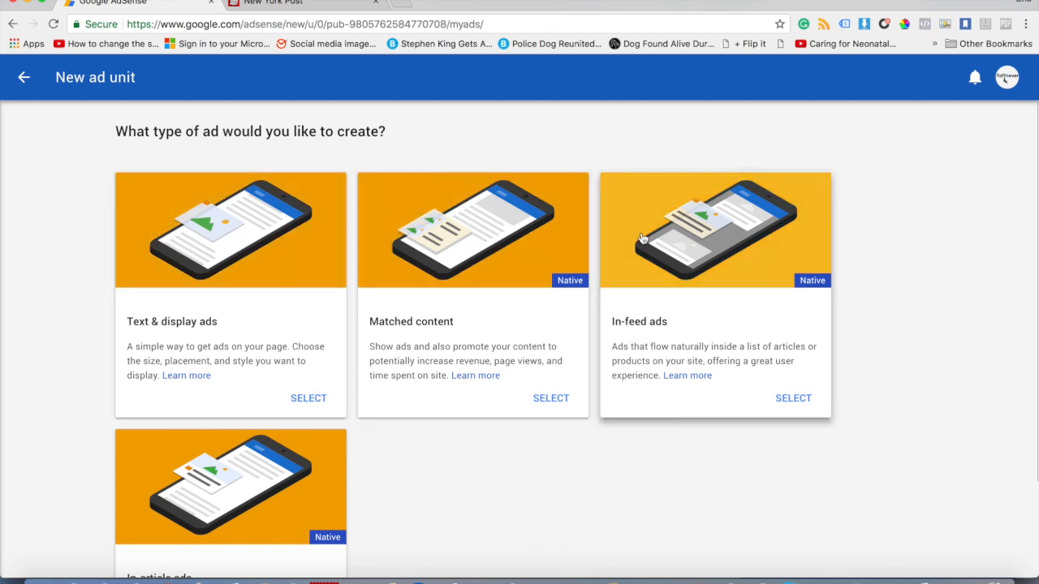
left_click(215, 223)
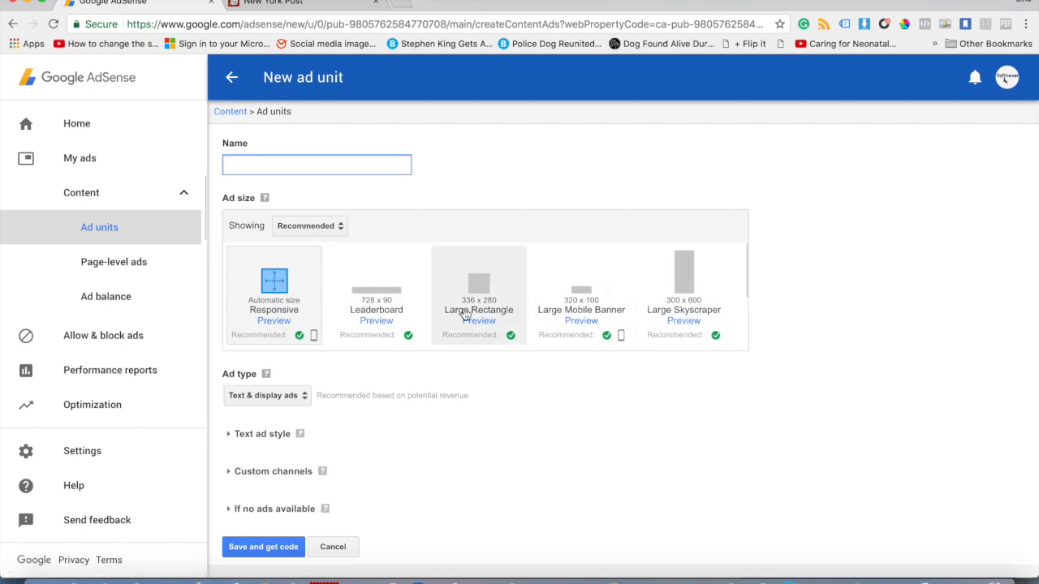
- Keep the Responsive size and Text & display ads type, and expand and review the text ad style settings
left_click(277, 288)
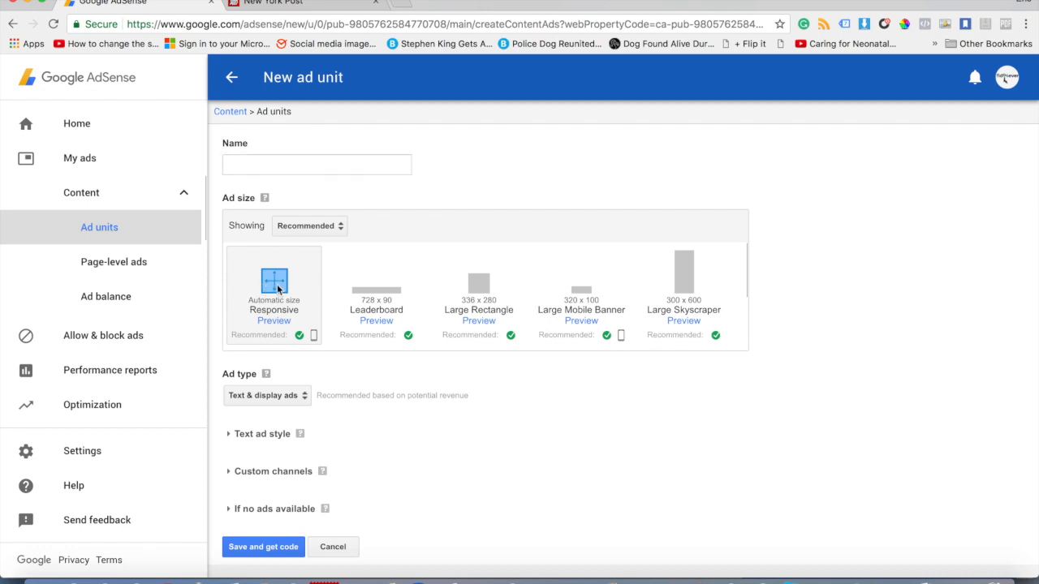
left_click(263, 397)
left_click(286, 398)
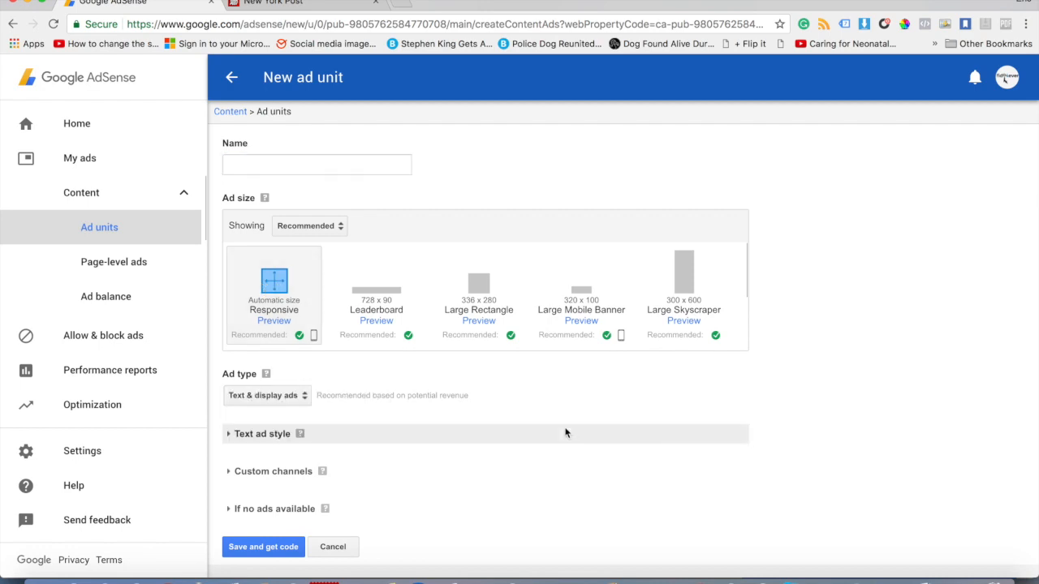
left_click(565, 432)
scroll(564, 431, "down", 5)
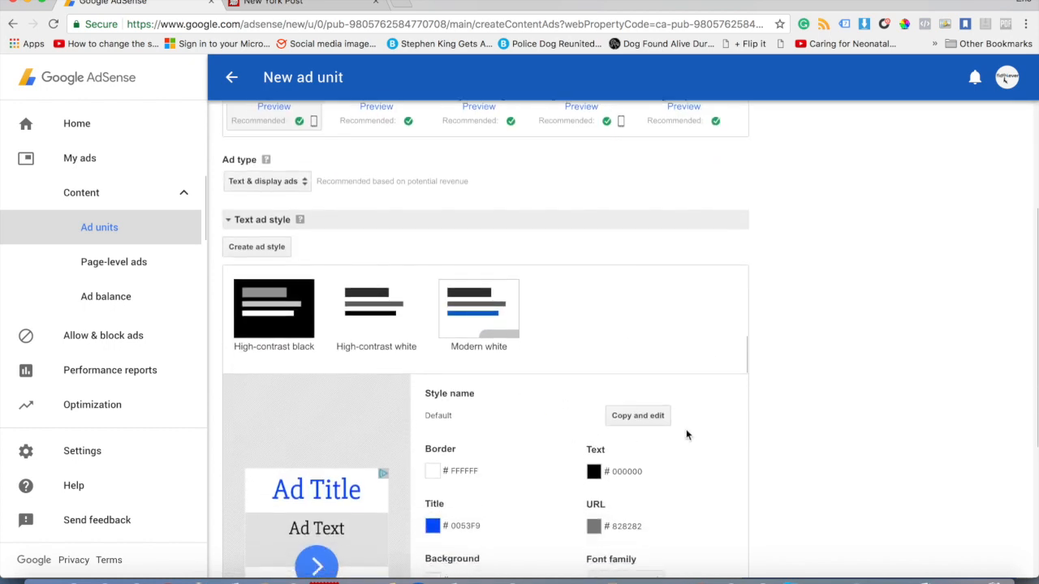
scroll(687, 436, "down", 3)
scroll(570, 356, "down", 1)
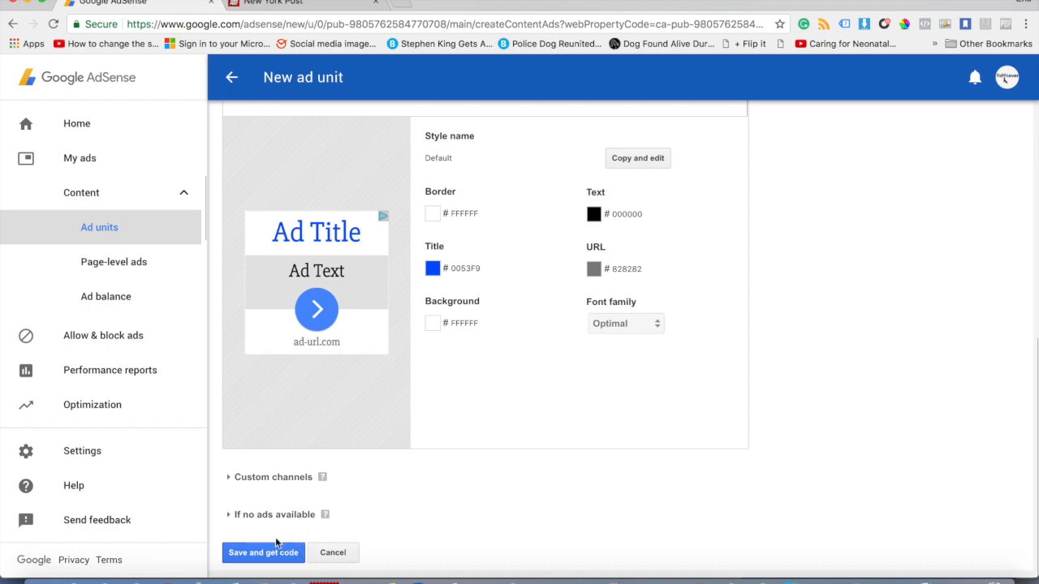
- Look through the entire New York Post homepage for ad placements, down to the footer and back up
left_click(309, 13)
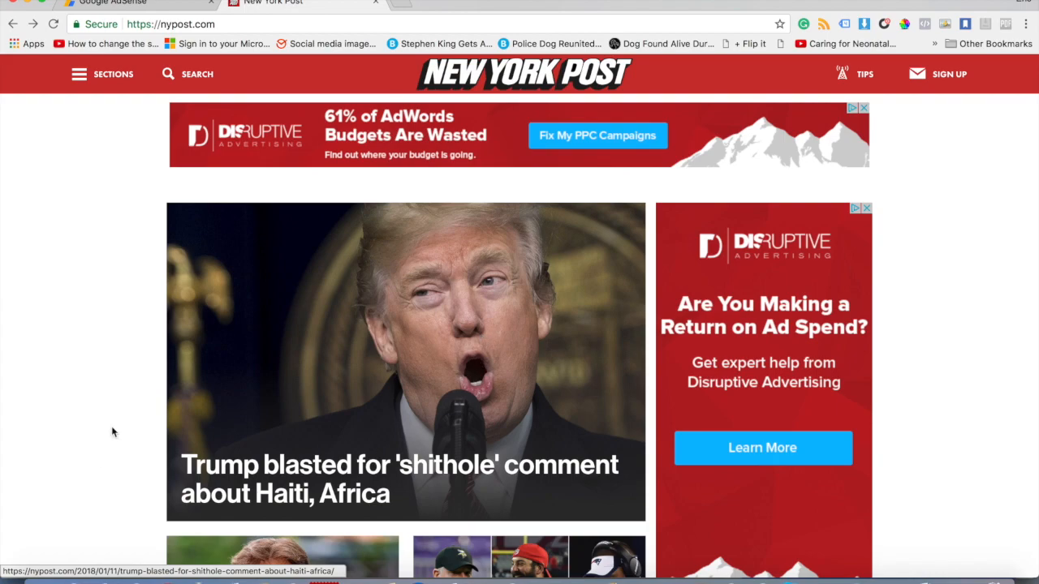
scroll(334, 436, "down", 20)
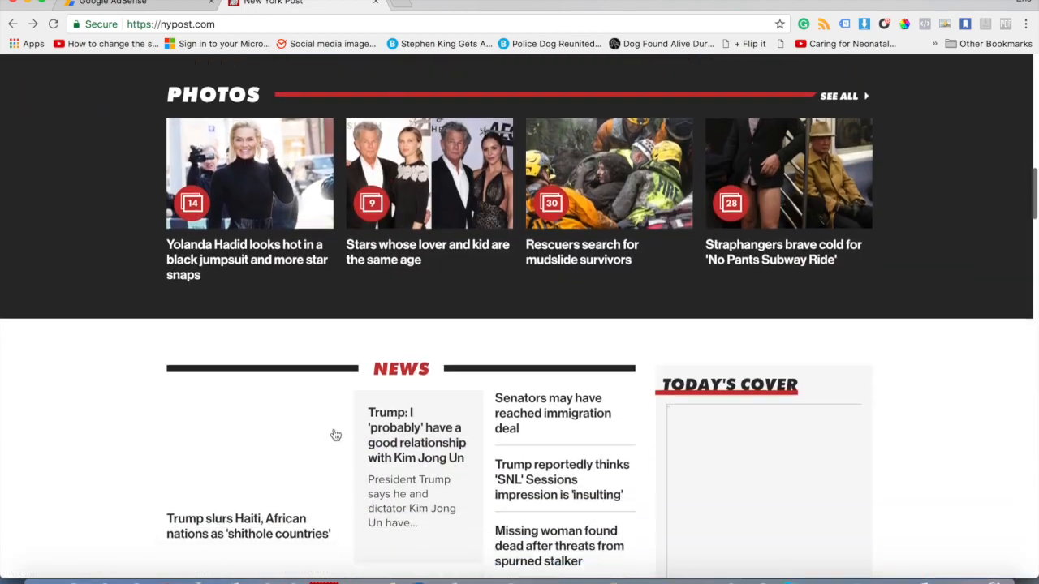
scroll(334, 436, "down", 20)
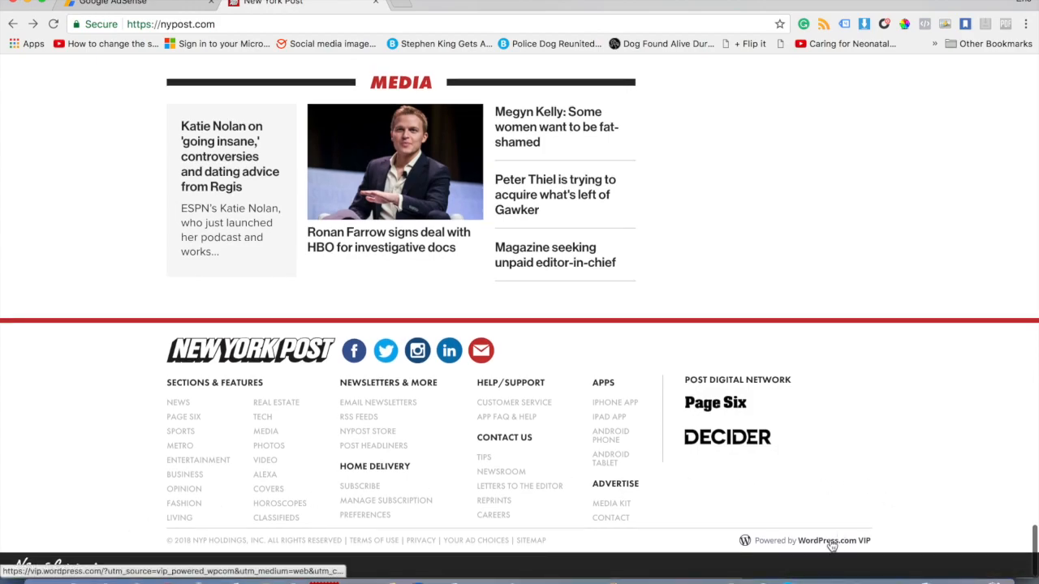
scroll(827, 319, "up", 15)
scroll(828, 319, "up", 20)
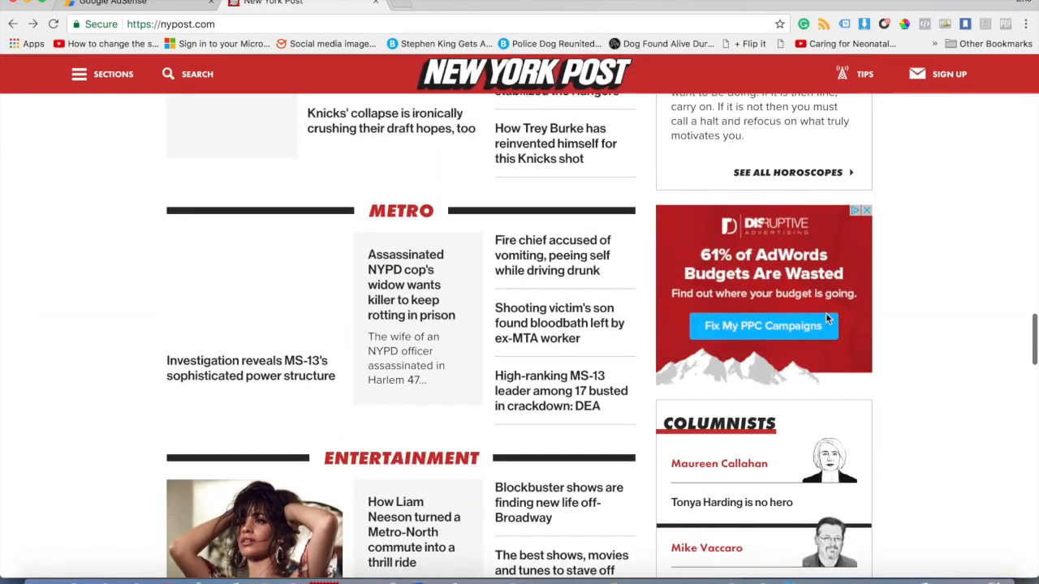
scroll(826, 319, "up", 5)
scroll(826, 319, "down", 2)
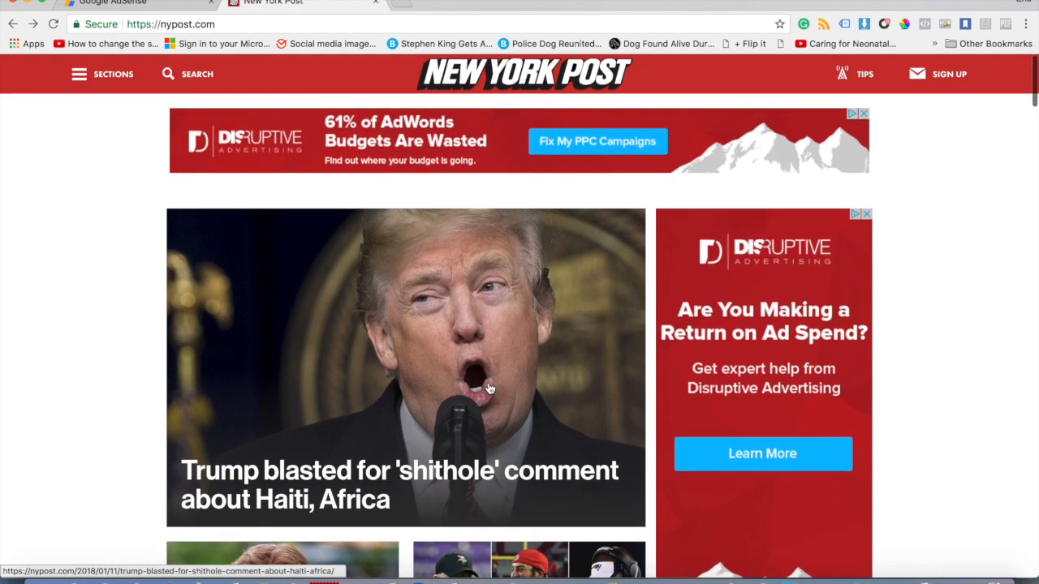
- Revisit the new ad unit form in AdSense and compare it with the ads around the New York Post lead story
left_click(138, 4)
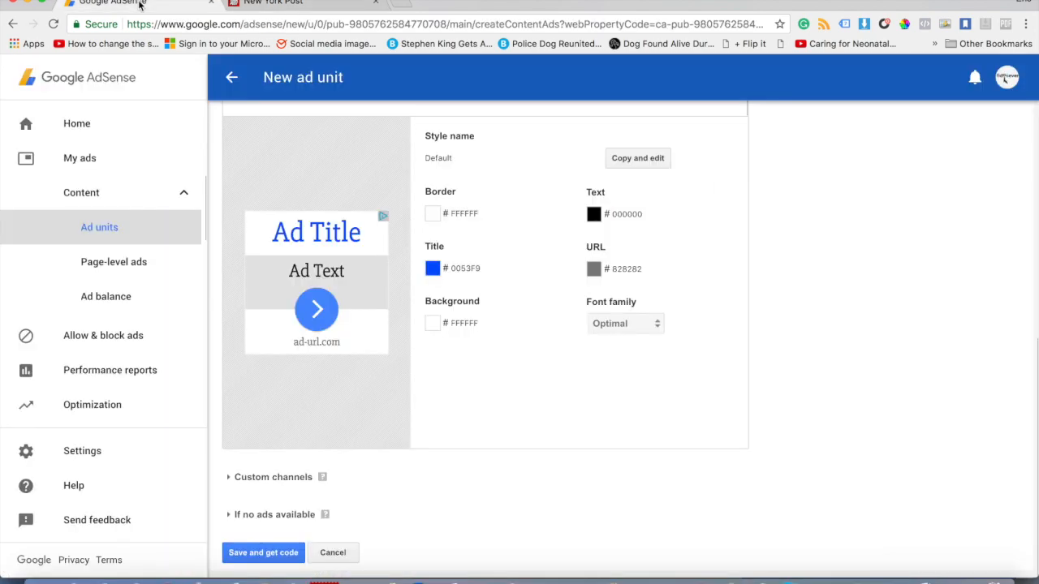
left_click(276, 6)
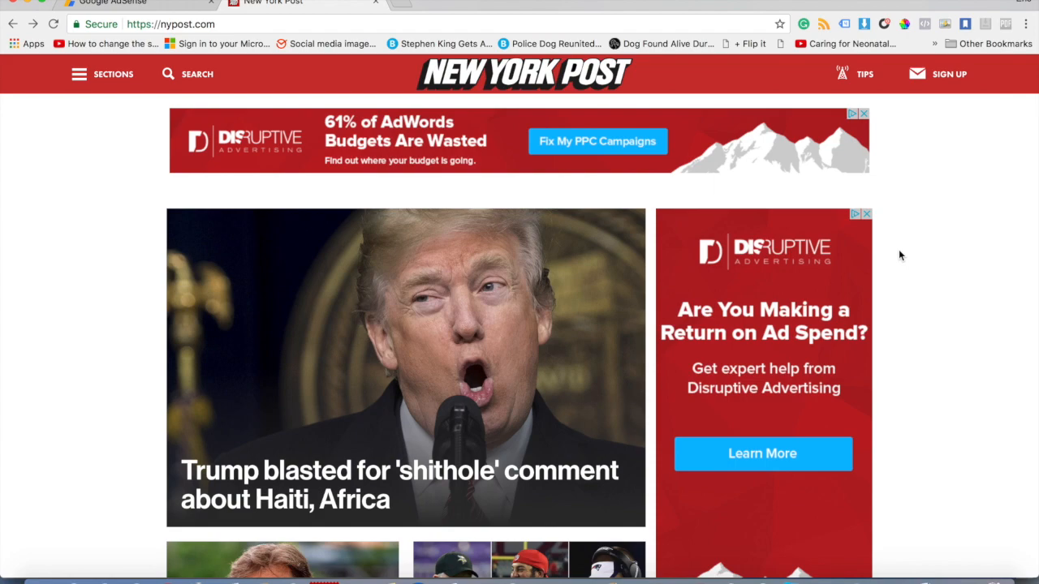
scroll(899, 256, "down", 3)
scroll(900, 255, "down", 1)
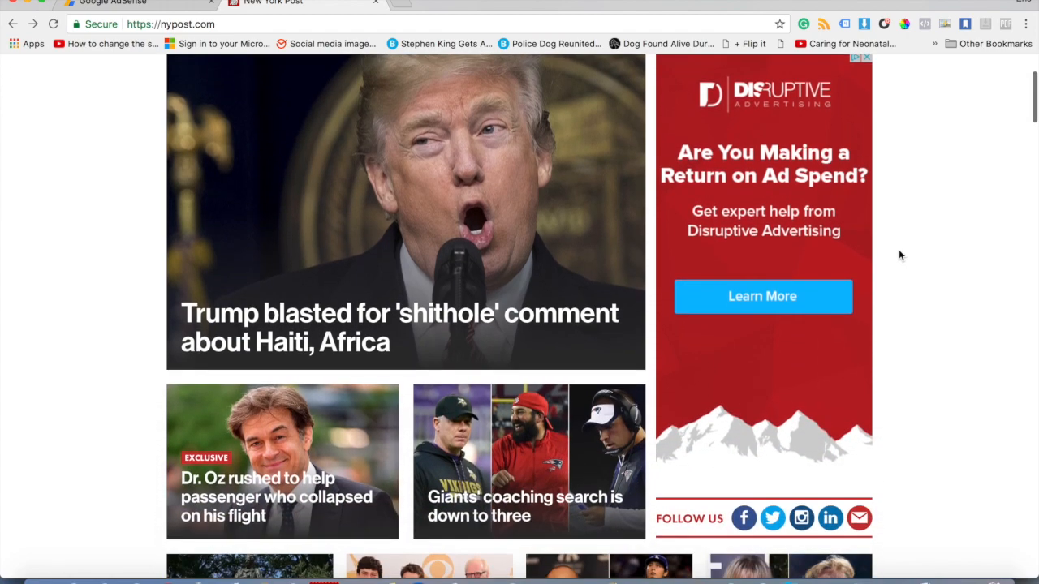
scroll(900, 255, "up", 2)
scroll(911, 257, "up", 1)
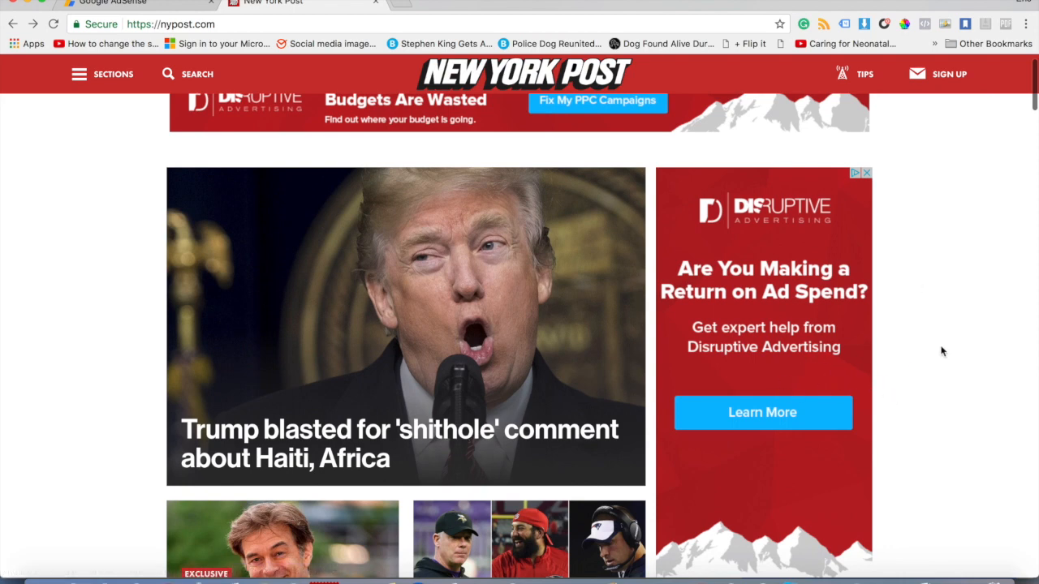
- Check the New York Post page's tags with Google Tag Assistant and close the analysis
left_click(845, 24)
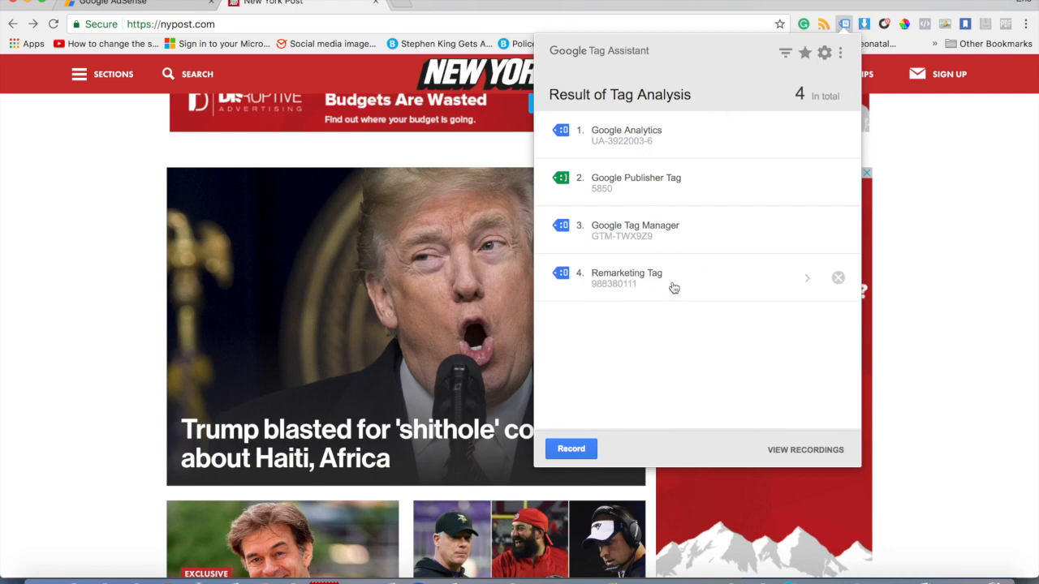
left_click(75, 270)
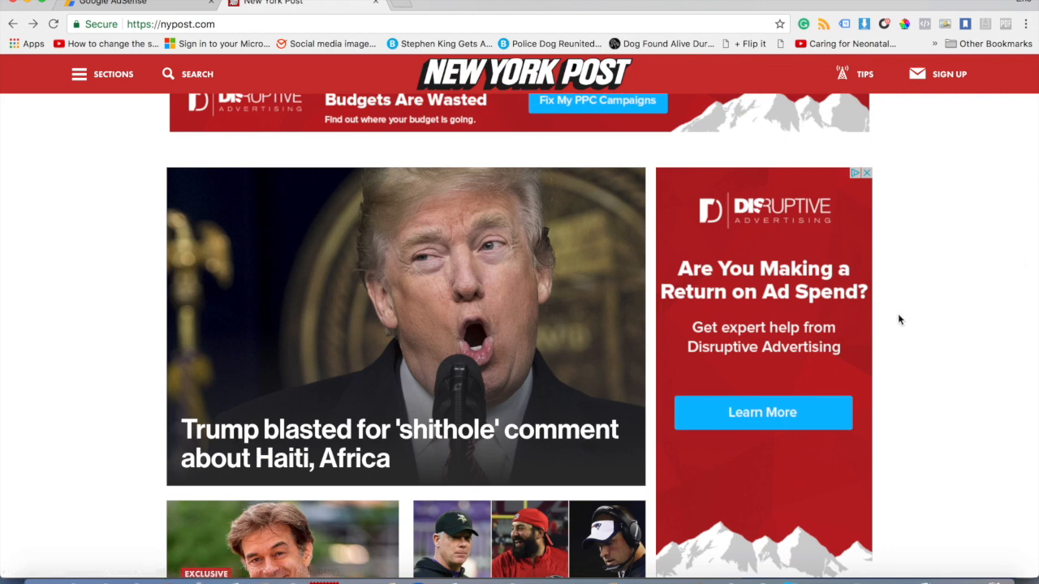
scroll(897, 314, "down", 2)
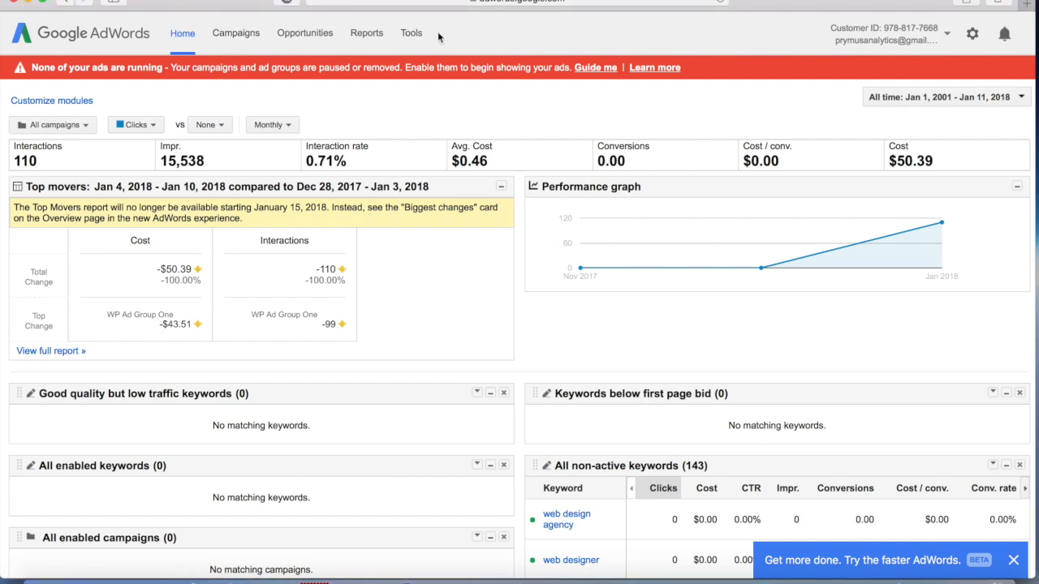
- Open the Display Planner in the Google AdWords account
left_click(410, 37)
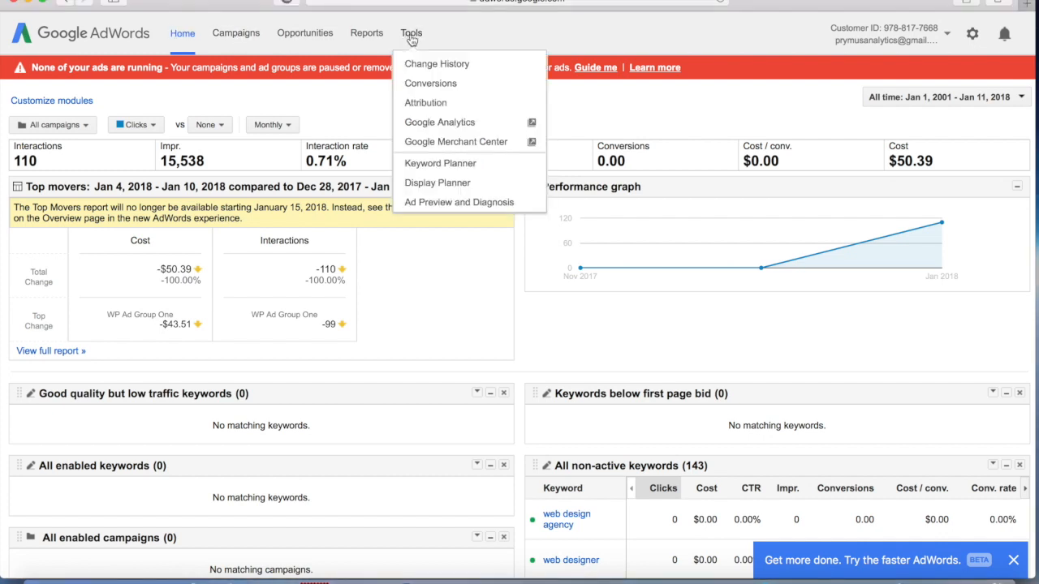
left_click(440, 186)
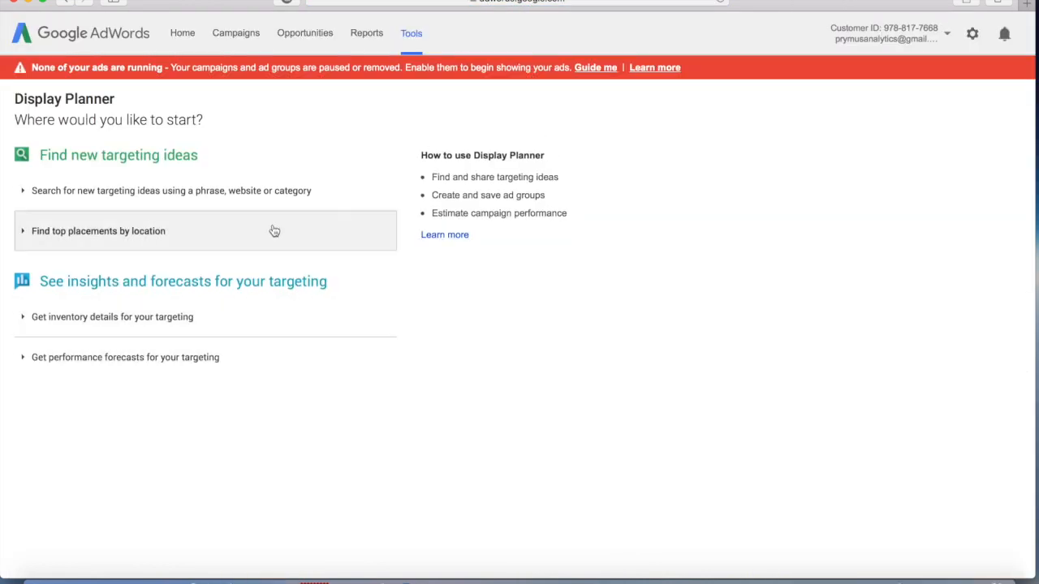
- Start a search for new targeting ideas with "women's sunglasses" as the customers' interest, correcting the spelling of "women's"
left_click(192, 202)
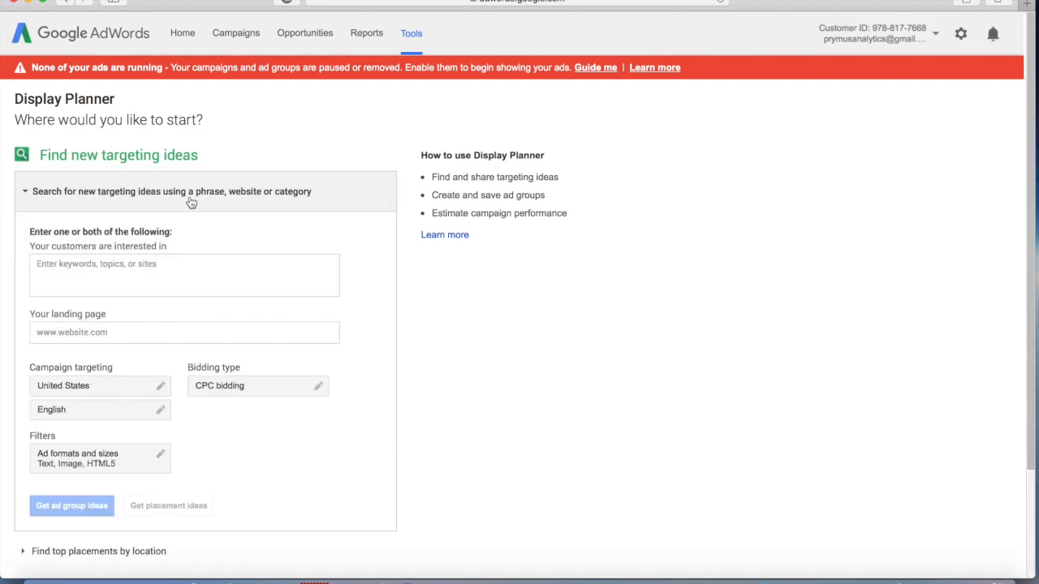
left_click(153, 266)
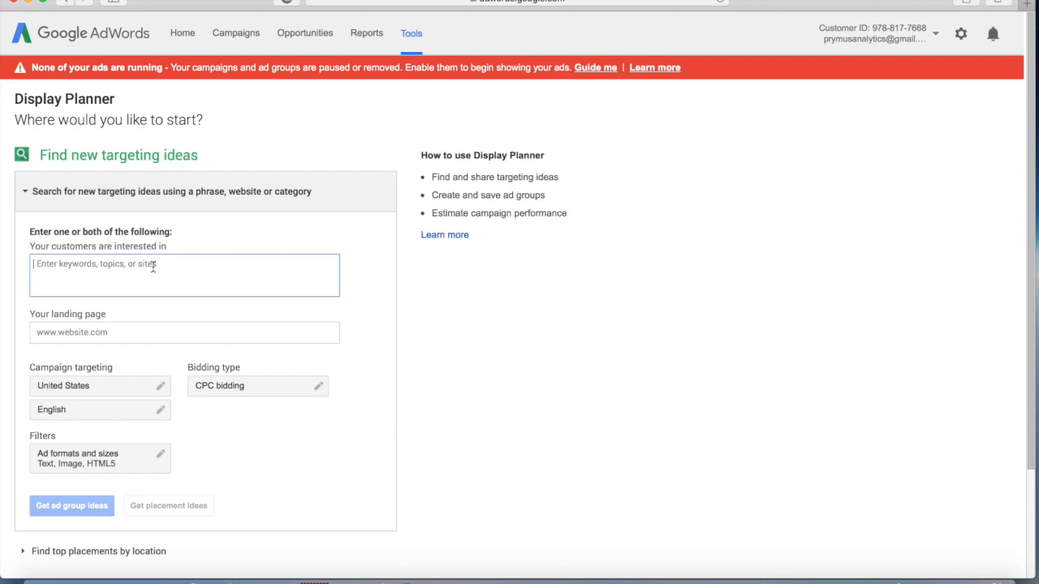
type("women")
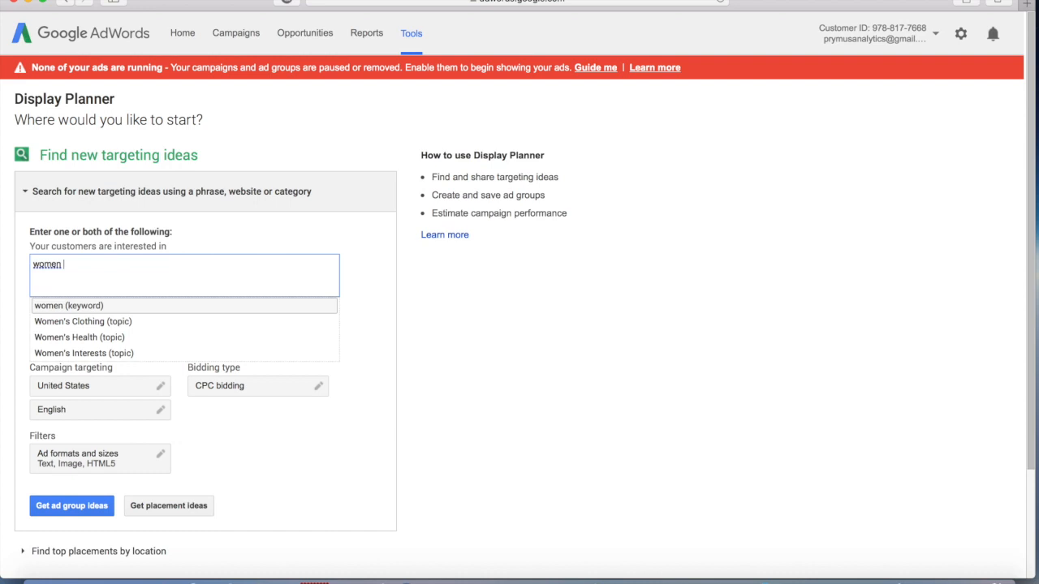
key("BackSpace")
type("s su")
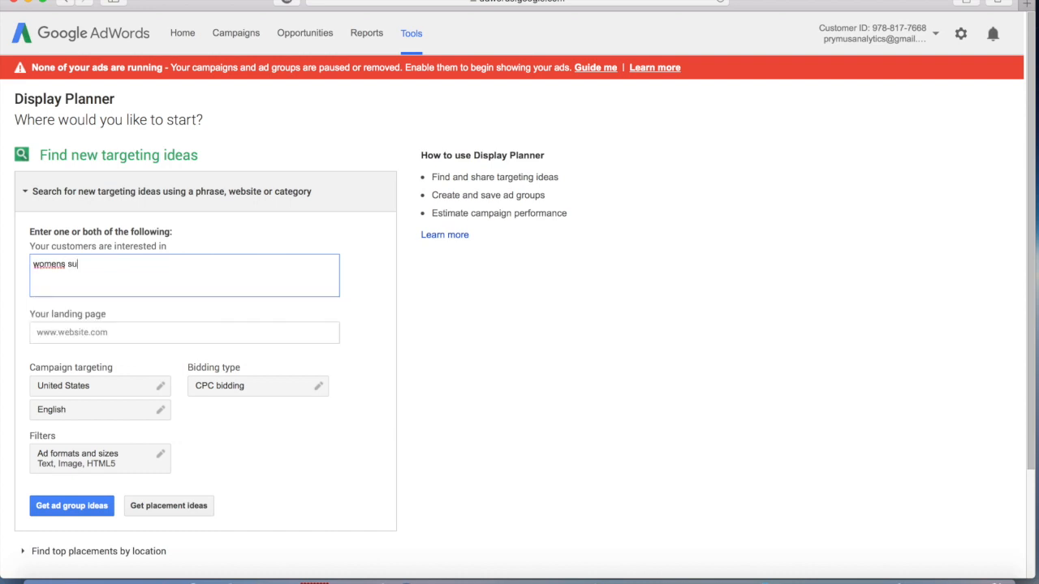
type("nglasses")
right_click(52, 263)
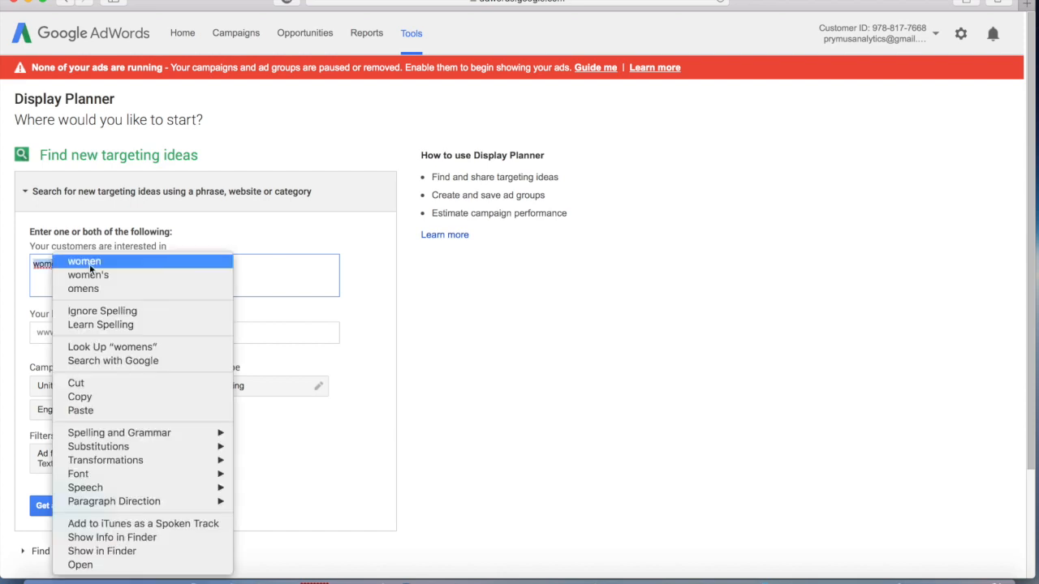
left_click(190, 276)
- Set the landing page for the targeting ideas search to youthlylabs.com
left_click(169, 339)
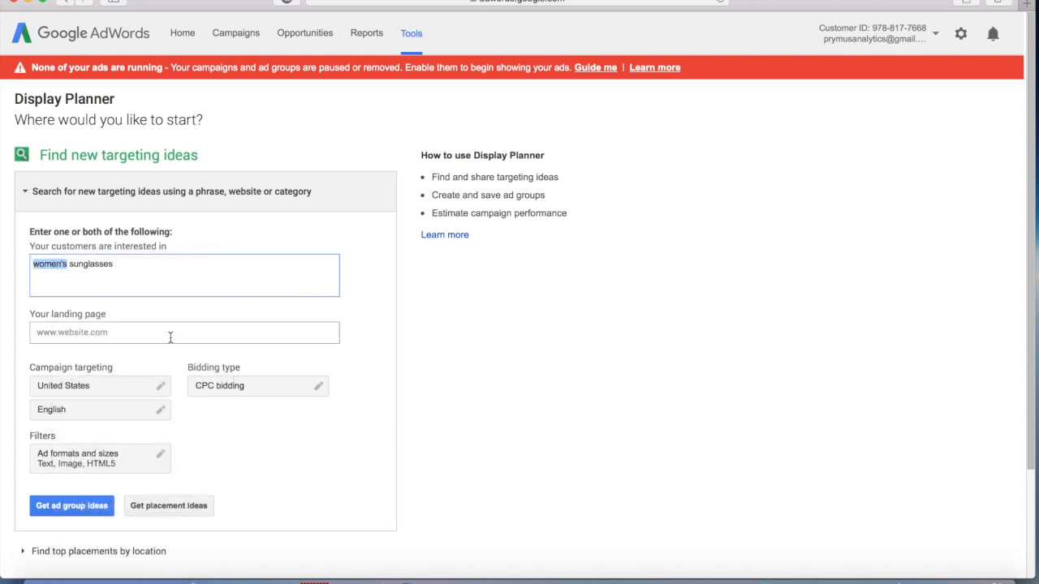
type("youth")
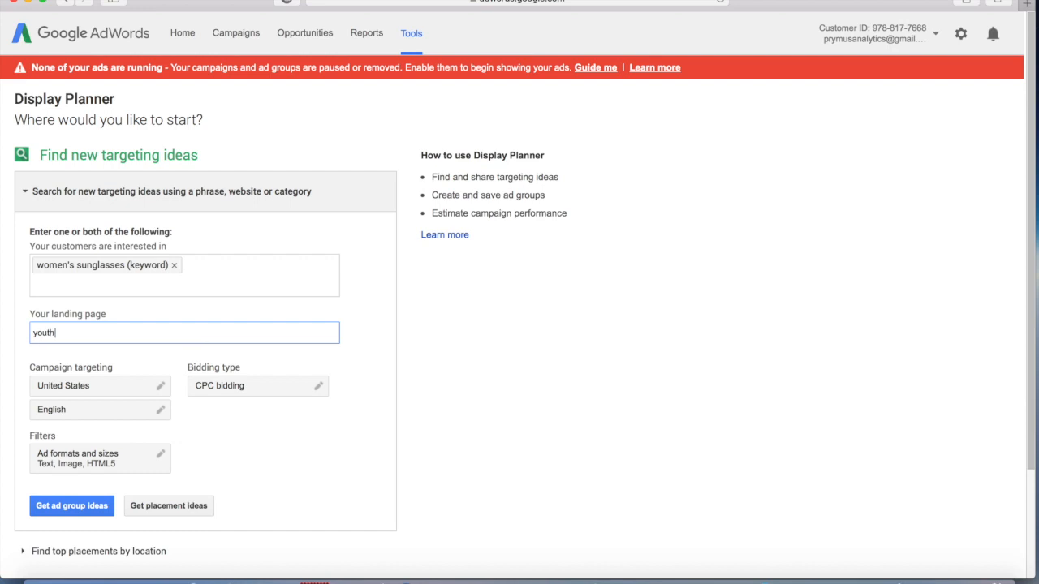
type("lylabs.com")
left_click(256, 439)
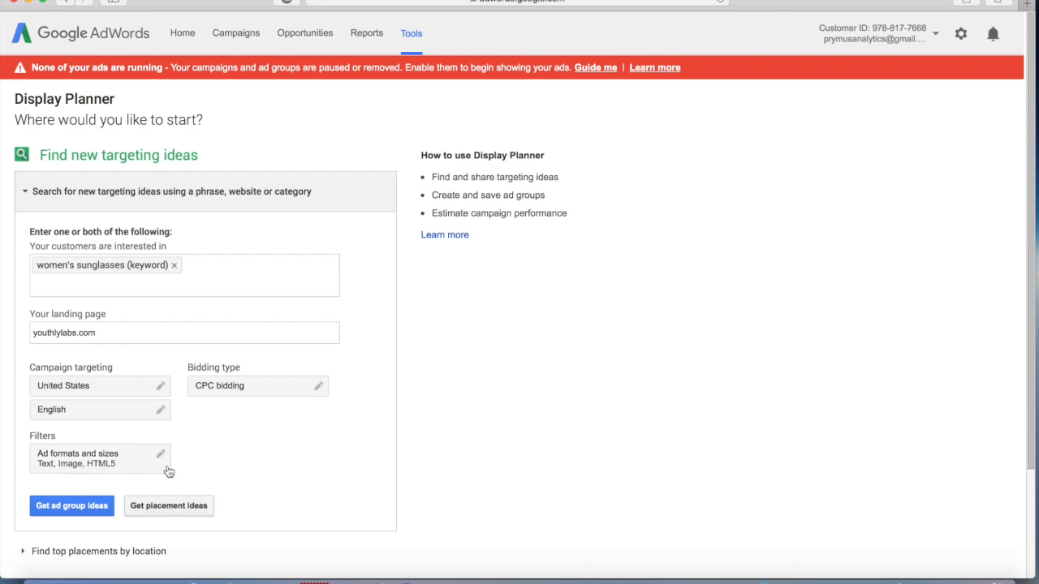
left_click(112, 332)
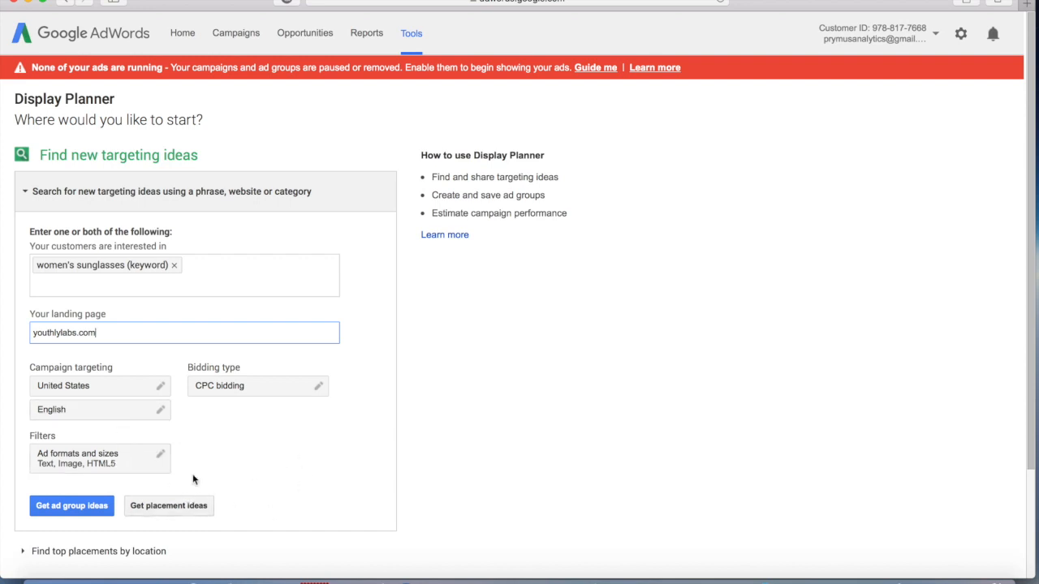
- Check the bidding type options without changing CPC bidding, and get ad group ideas
left_click(218, 392)
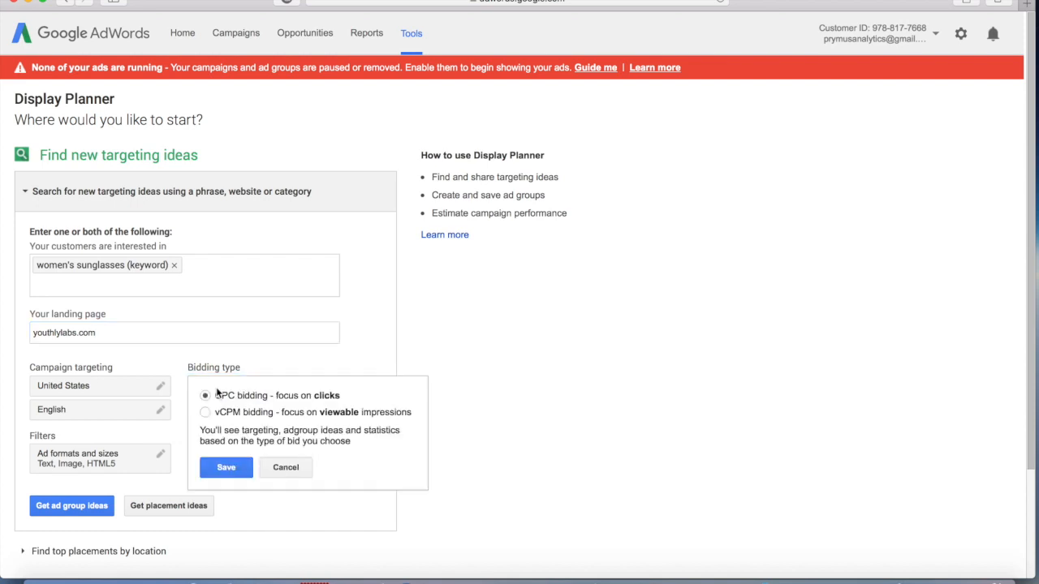
left_click(286, 471)
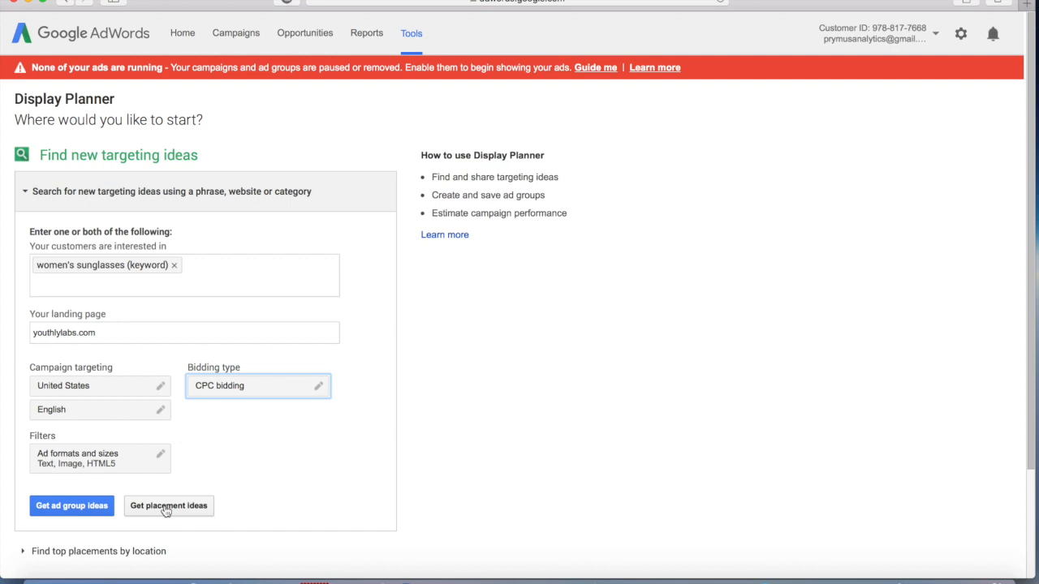
left_click(51, 514)
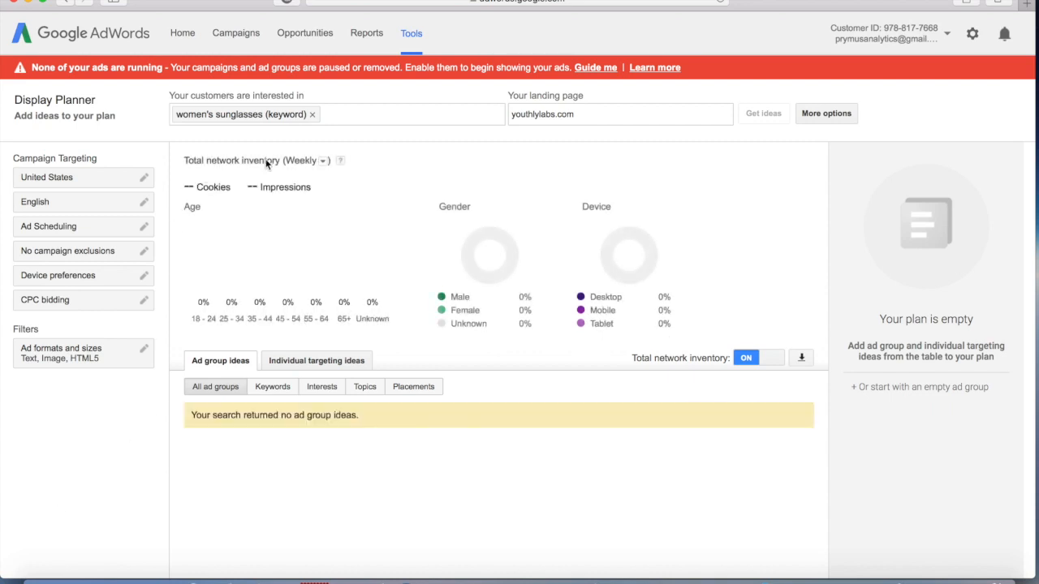
- Replace the customer interest keyword with "women sunglasses" and get new ideas
left_click(312, 115)
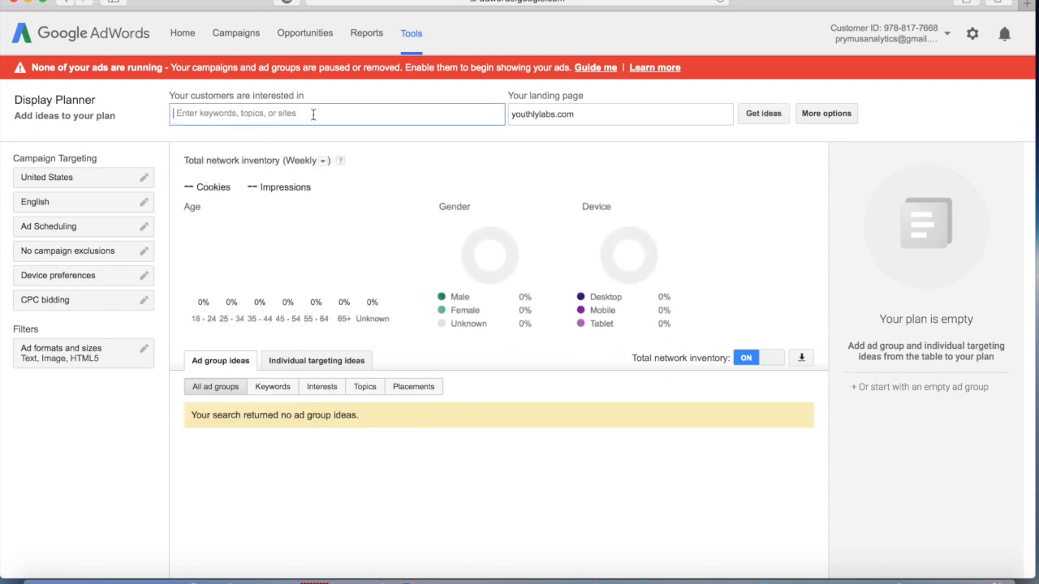
type("womns")
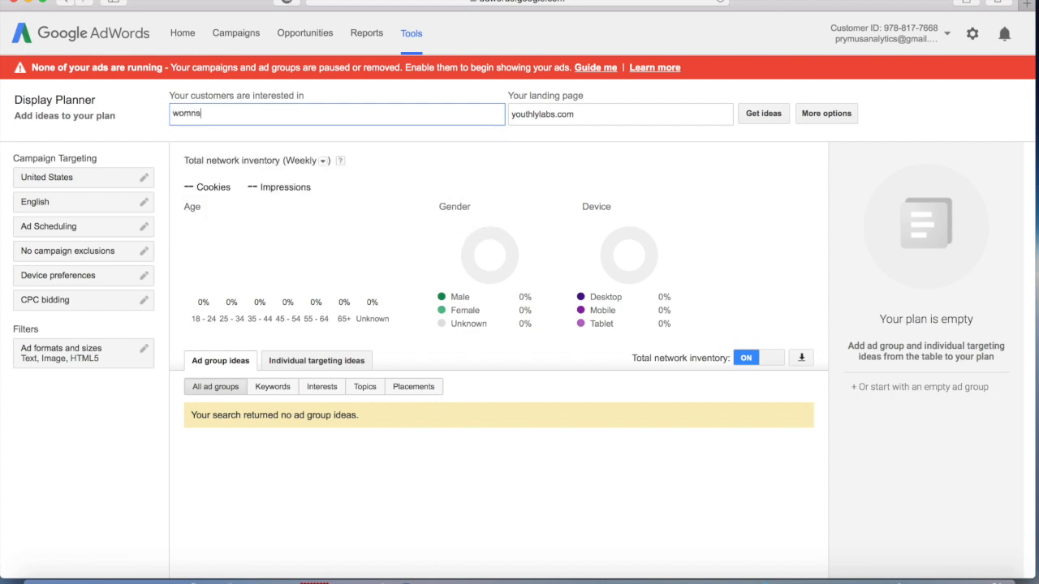
key("BackSpace")
key("BackSpace")
type("en")
type("nglasses")
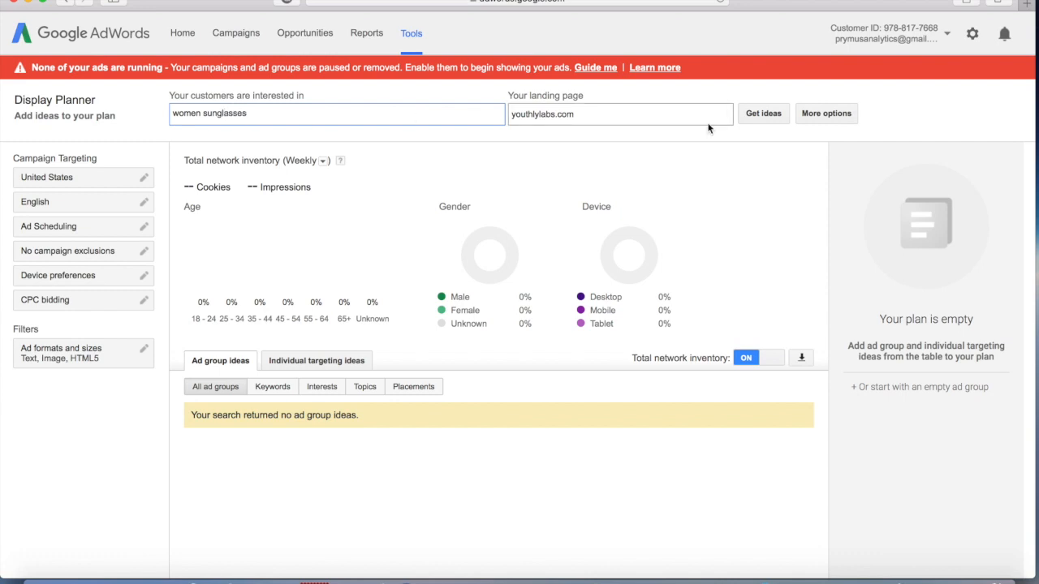
left_click(753, 113)
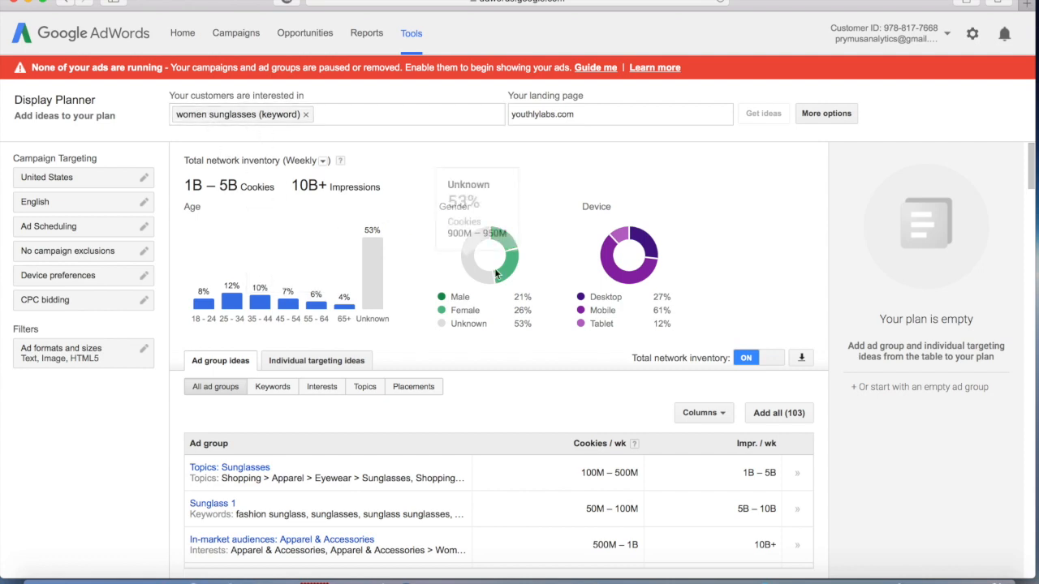
- Examine the weekly network inventory for women sunglasses by age, gender and device
mouse_move(248, 294)
mouse_move(202, 304)
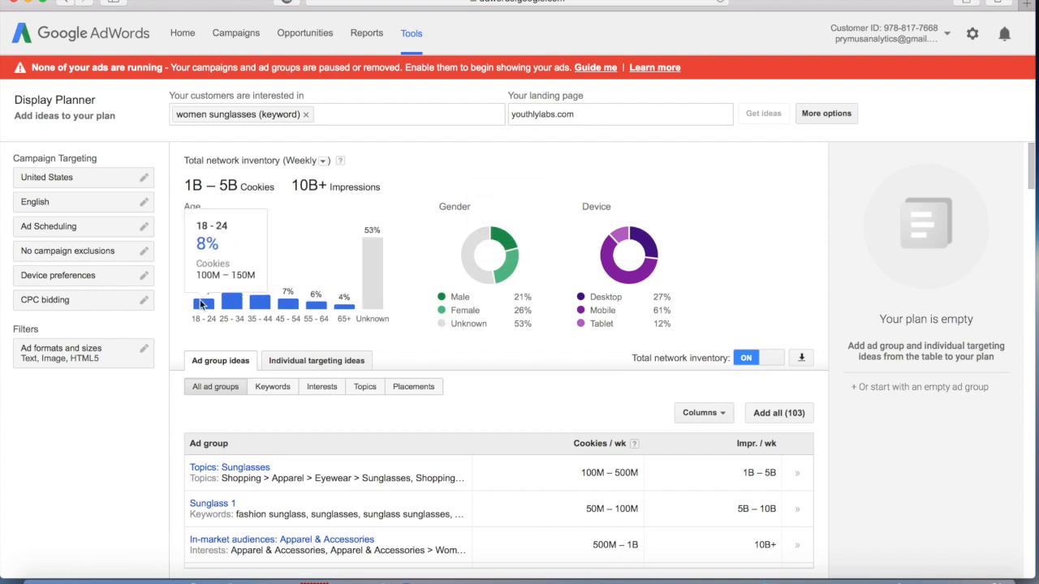
mouse_move(372, 268)
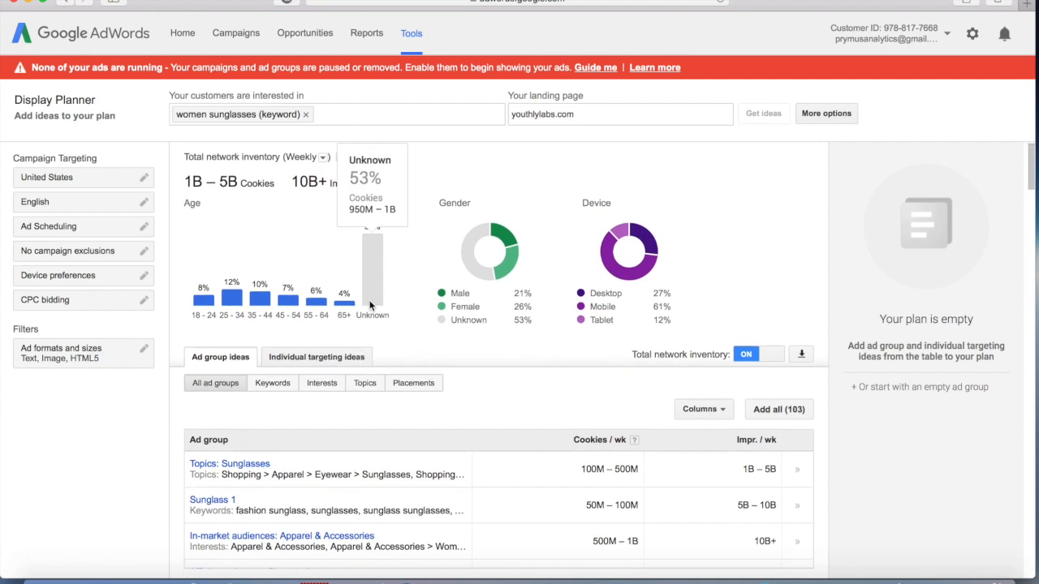
scroll(371, 304, "down", 2)
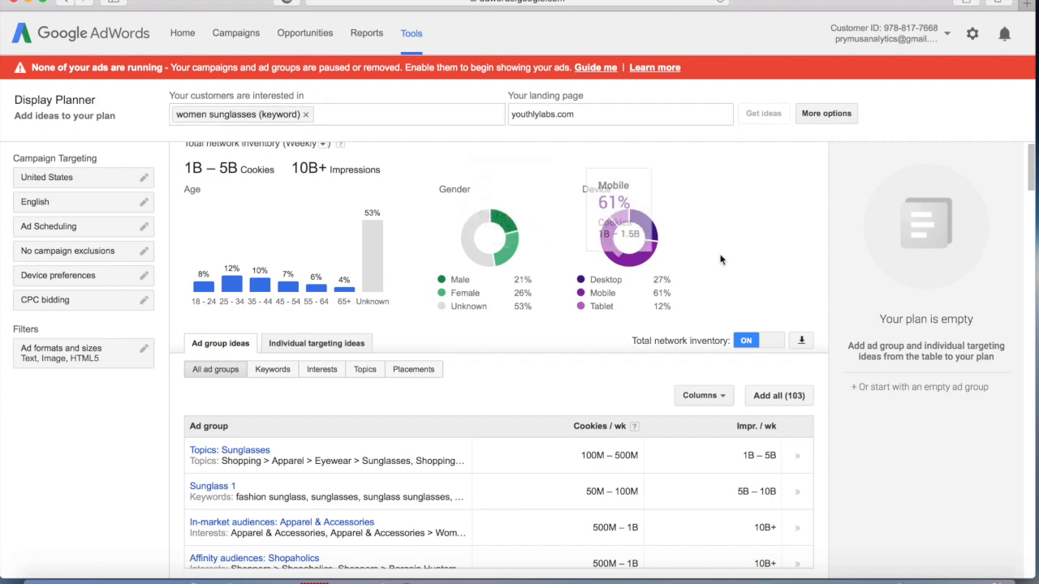
scroll(353, 299, "up", 1)
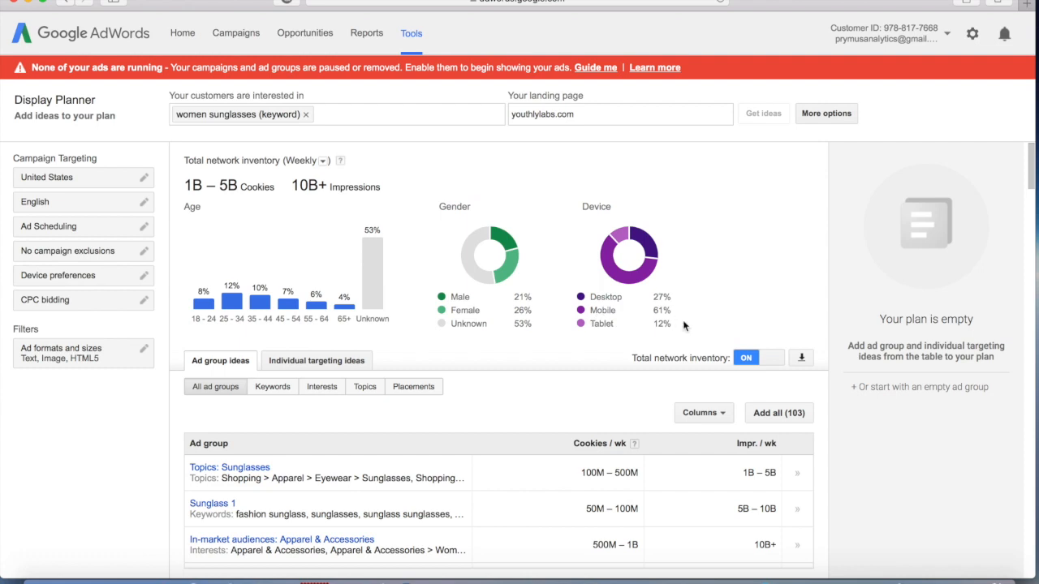
scroll(682, 320, "down", 1)
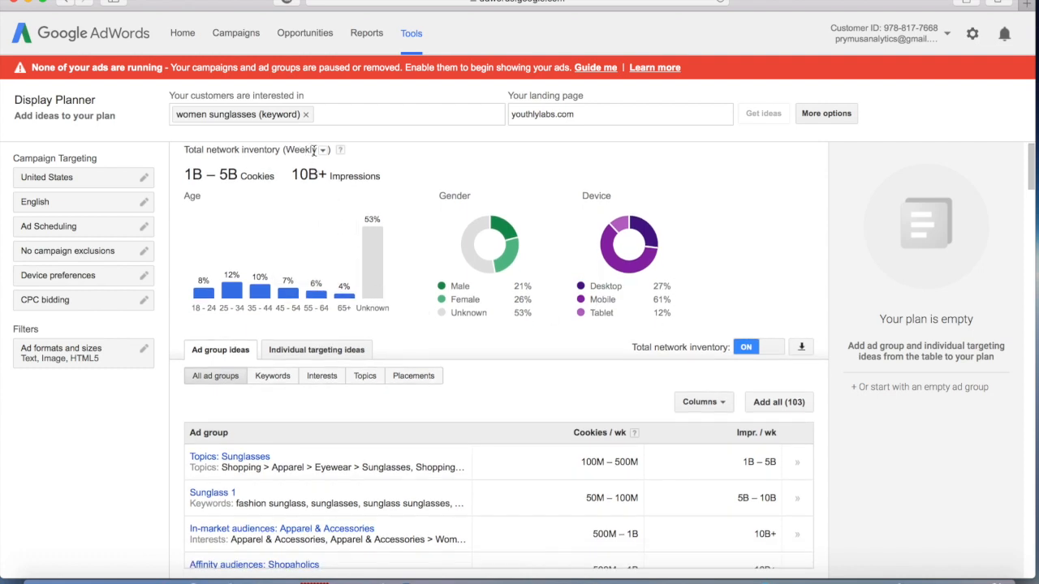
scroll(337, 276, "up", 1)
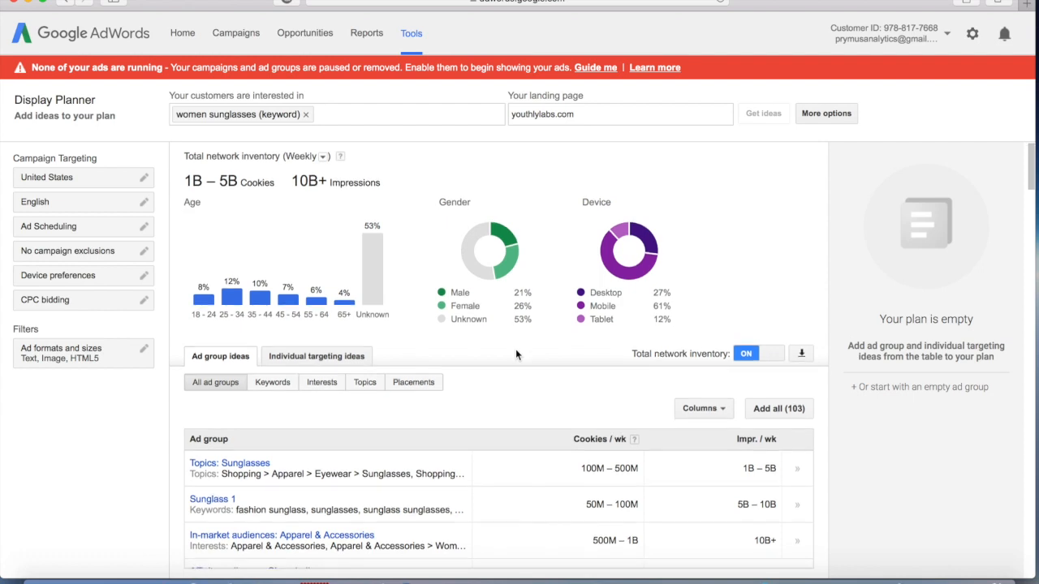
- Look through the ad group ideas for all ad groups, narrow them to keyword groups and browse those
scroll(515, 349, "down", 5)
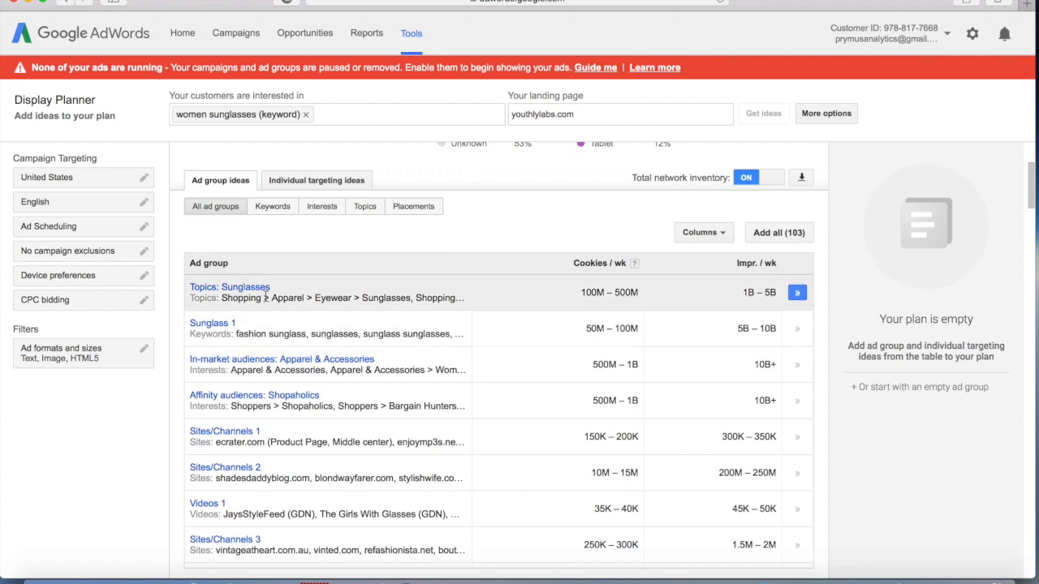
scroll(234, 219, "up", 1)
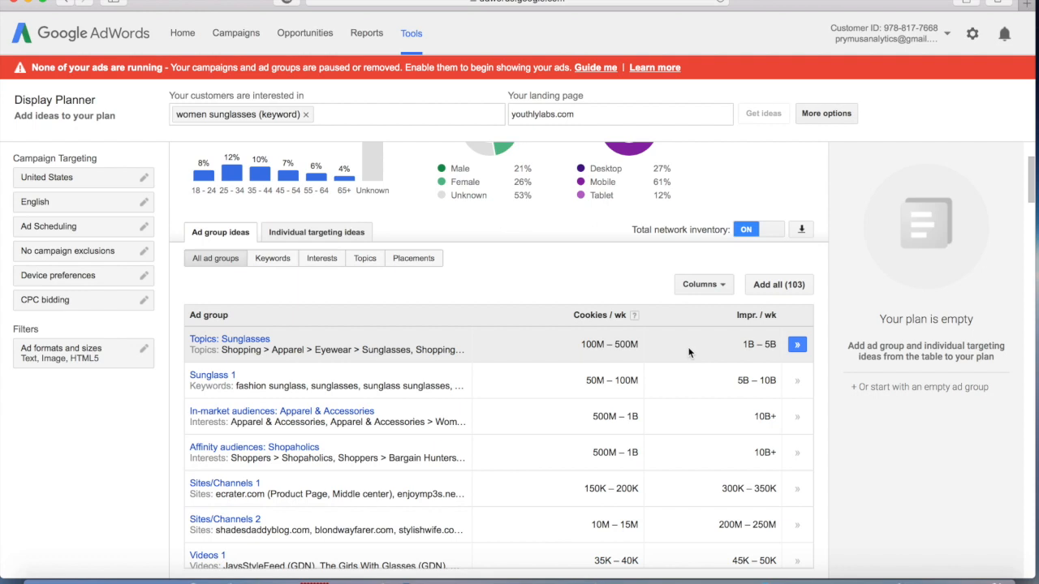
left_click(272, 258)
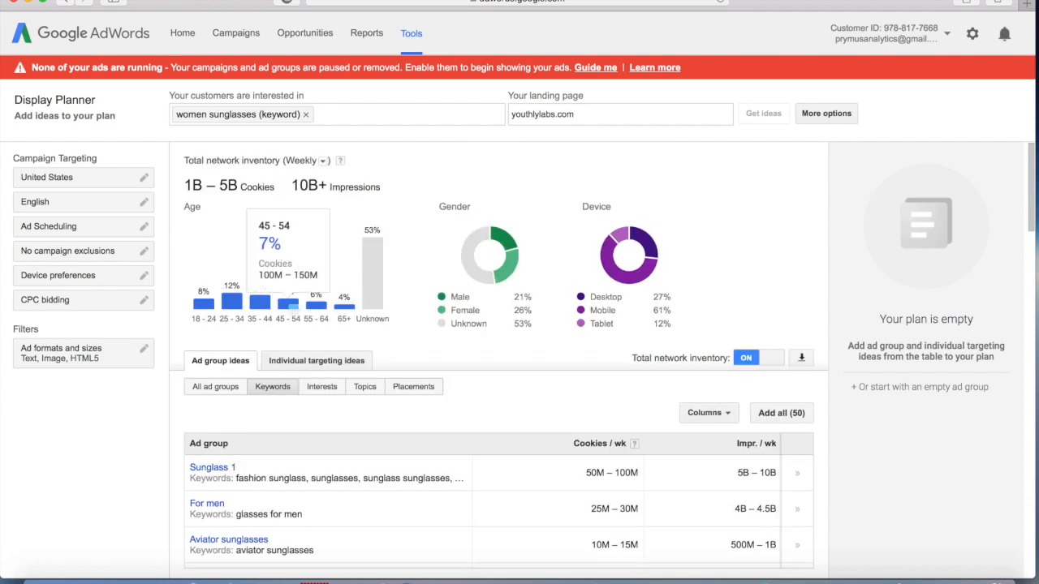
scroll(320, 473, "down", 4)
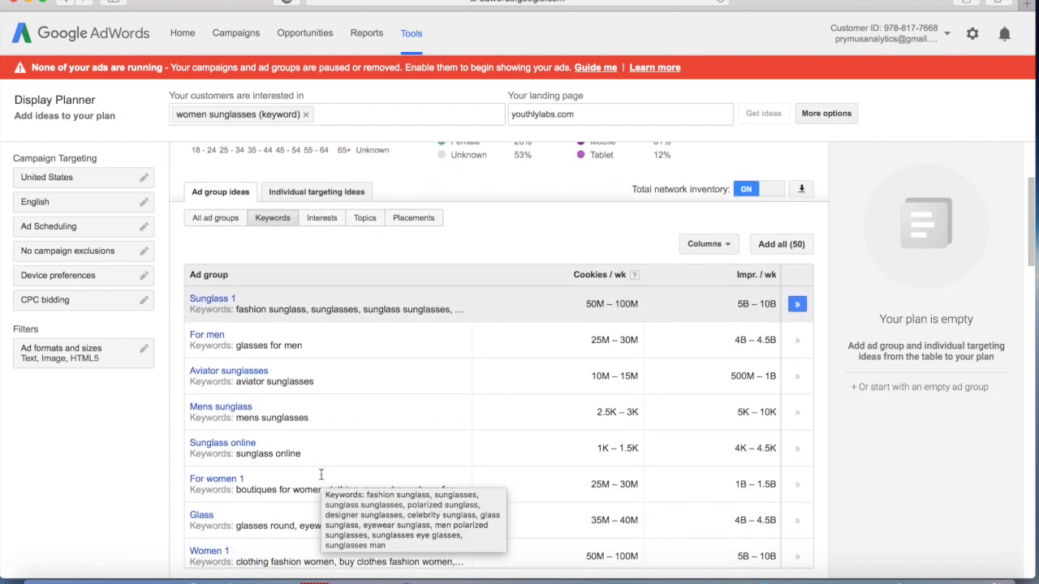
scroll(321, 473, "down", 5)
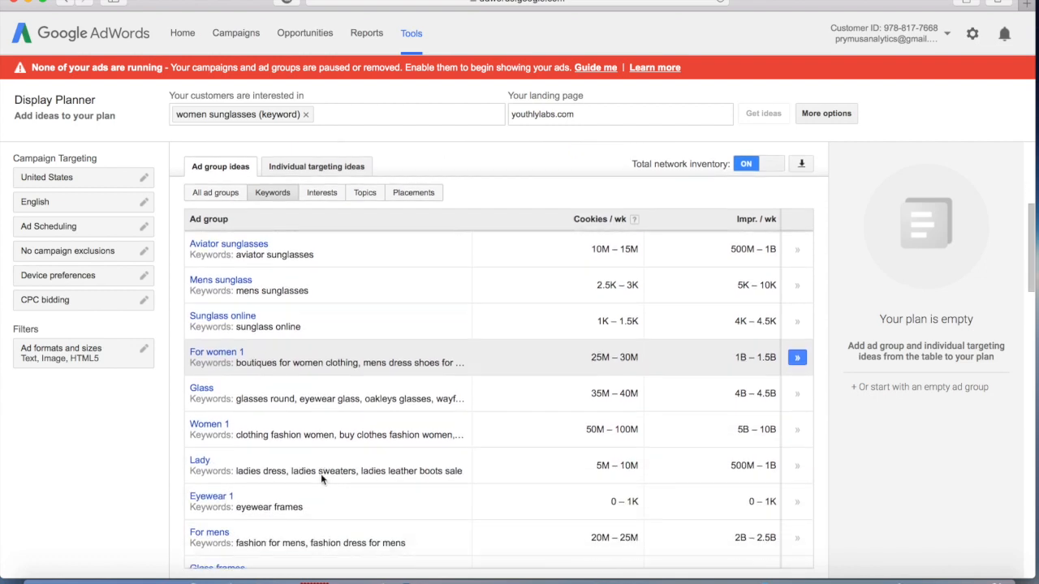
scroll(320, 473, "up", 3)
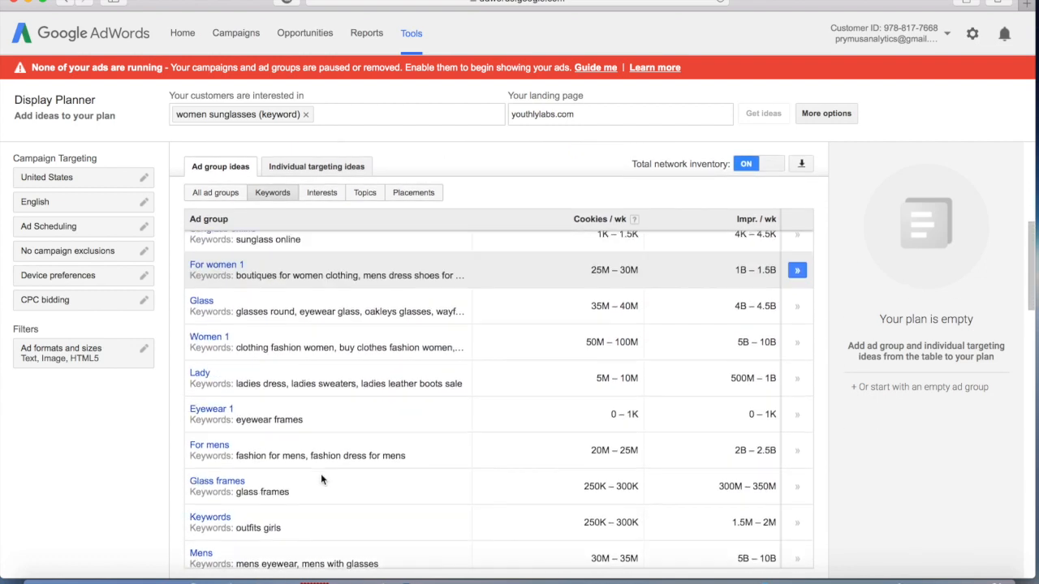
- Review the keywords and historical CPC in the Women 1 ad group, and return to the keyword ad groups
left_click(208, 405)
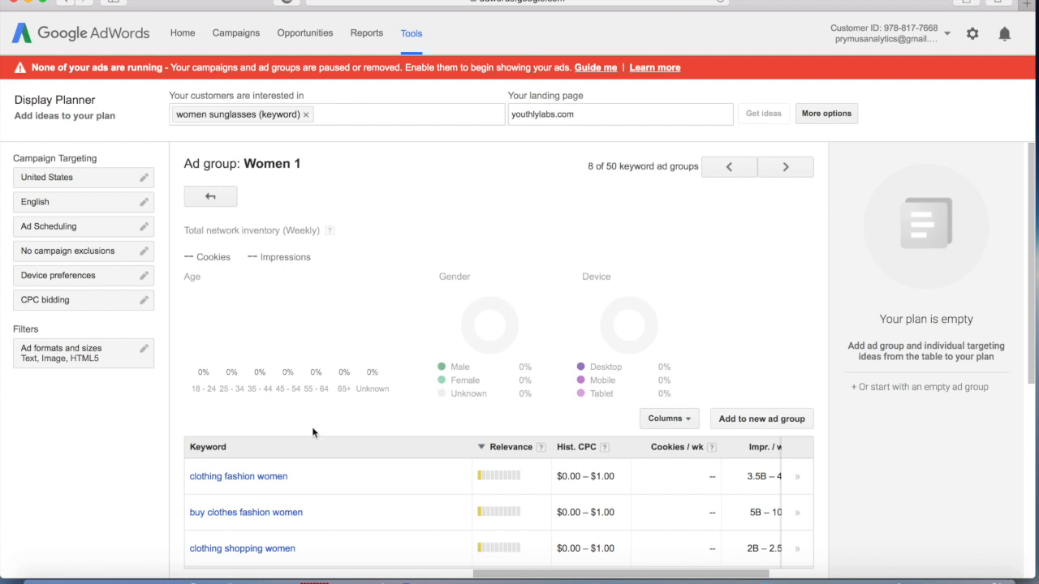
scroll(348, 446, "down", 3)
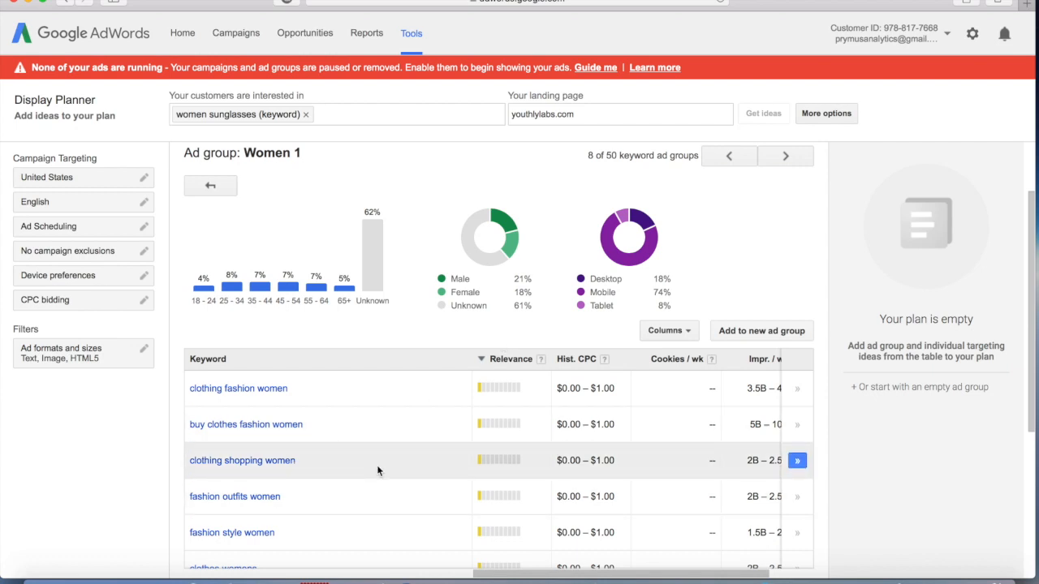
left_click(210, 186)
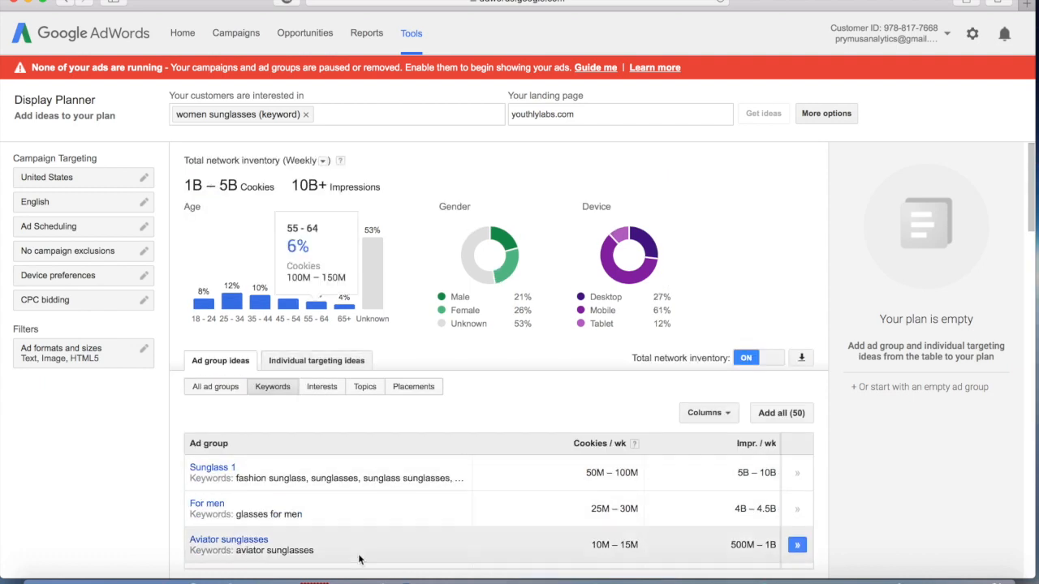
- Show the interest-based ad group ideas and look through the in-market and affinity audiences
scroll(262, 424, "down", 3)
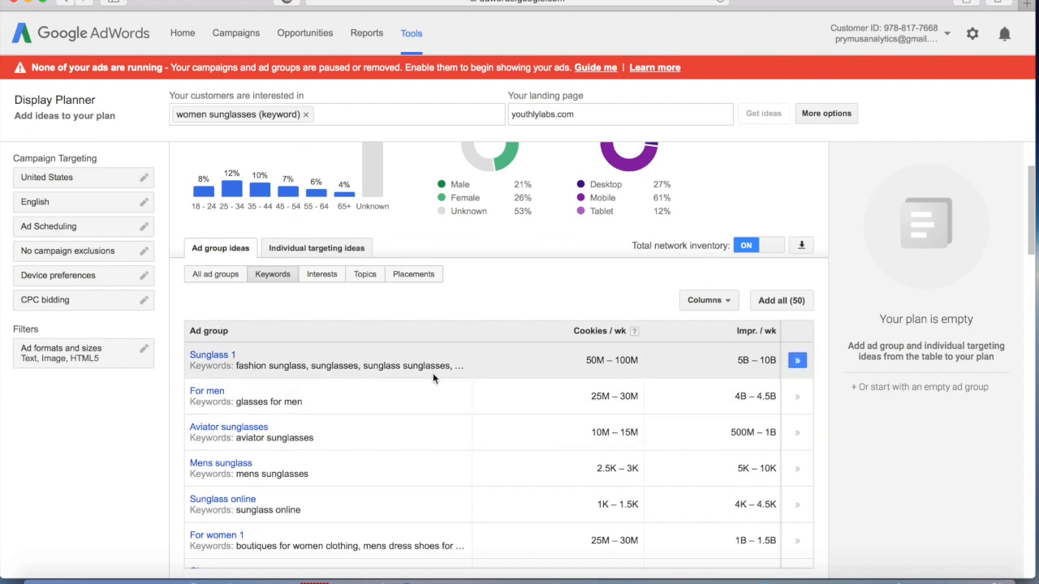
left_click(323, 274)
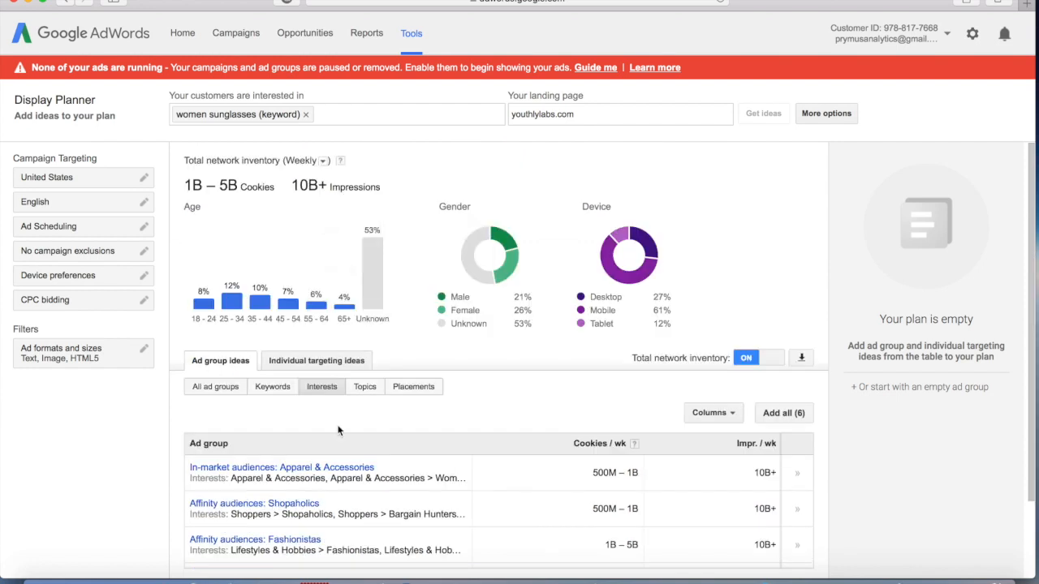
scroll(339, 430, "down", 3)
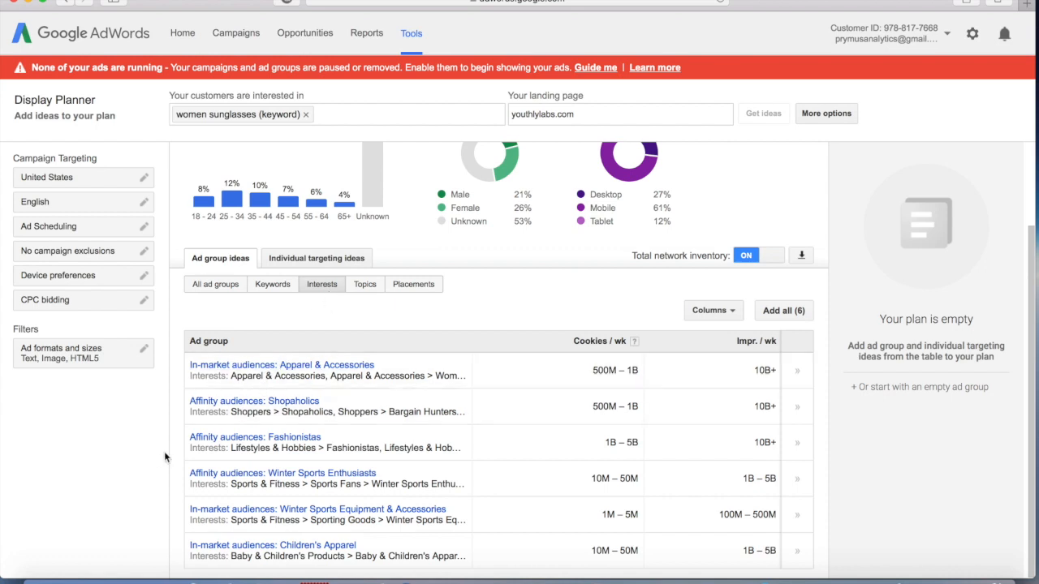
scroll(123, 475, "down", 1)
scroll(271, 477, "up", 1)
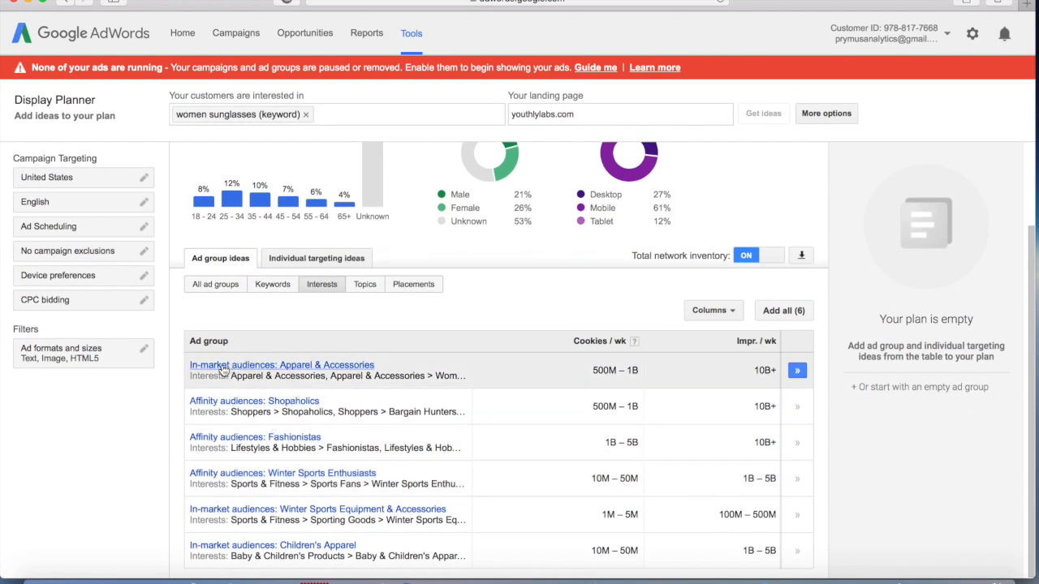
- Show the topic-based ad group ideas, and browse the placement ad groups
left_click(366, 286)
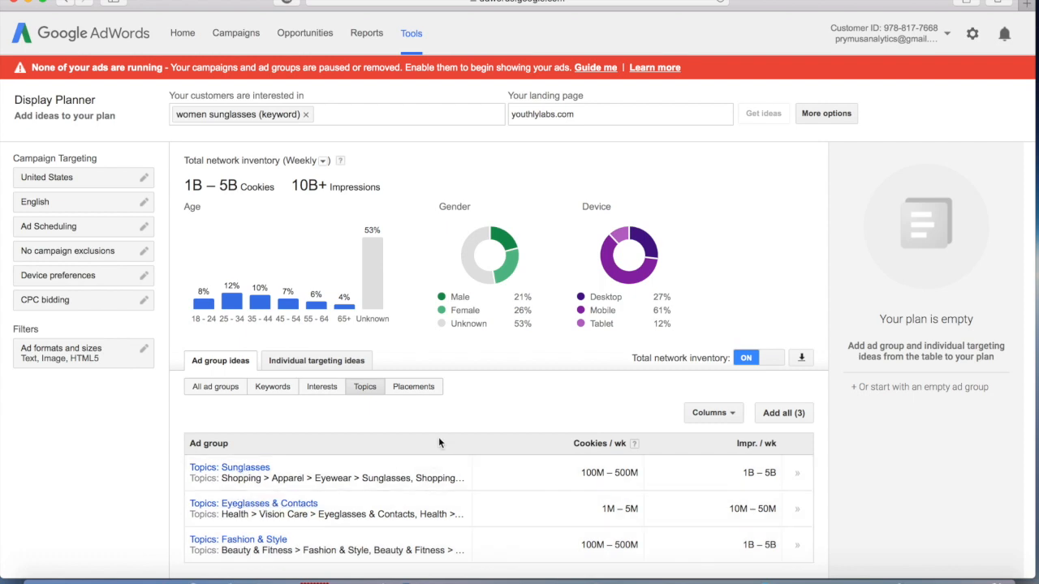
left_click(415, 387)
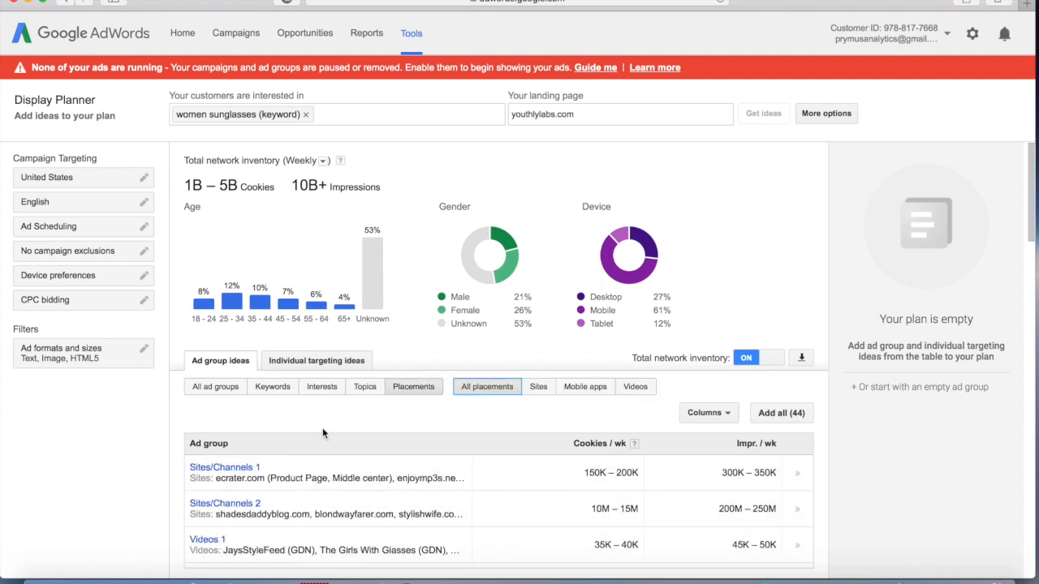
scroll(244, 467, "down", 5)
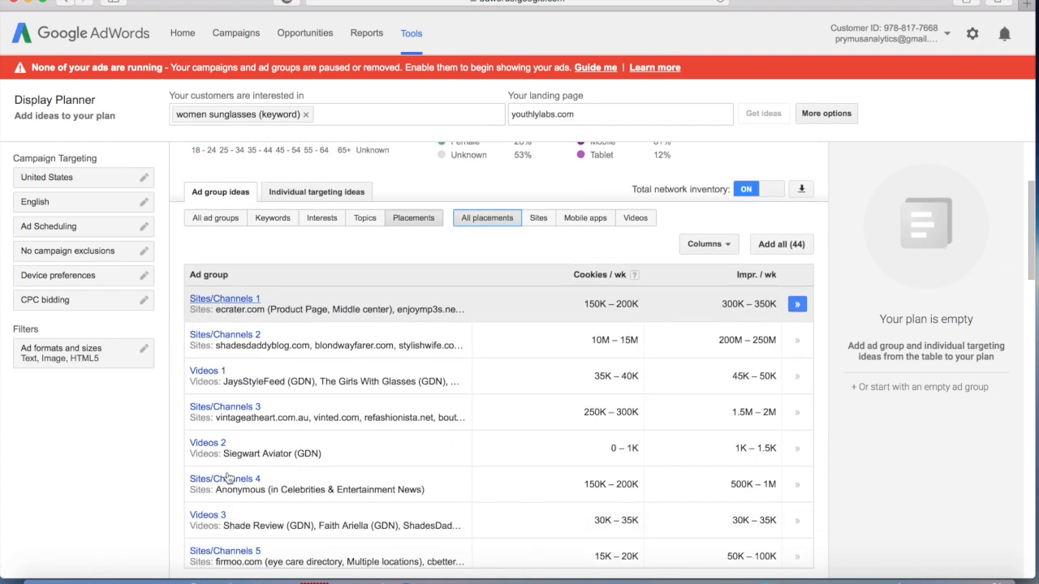
- Review the websites in the Sites/Channels 1 ad group, and return to the placement ad groups
left_click(241, 290)
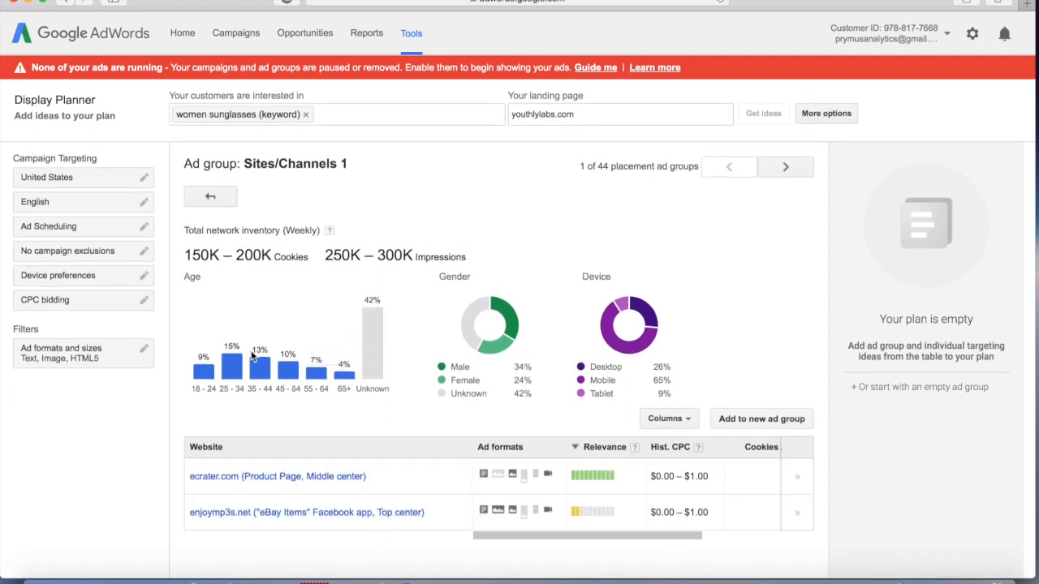
left_click(210, 195)
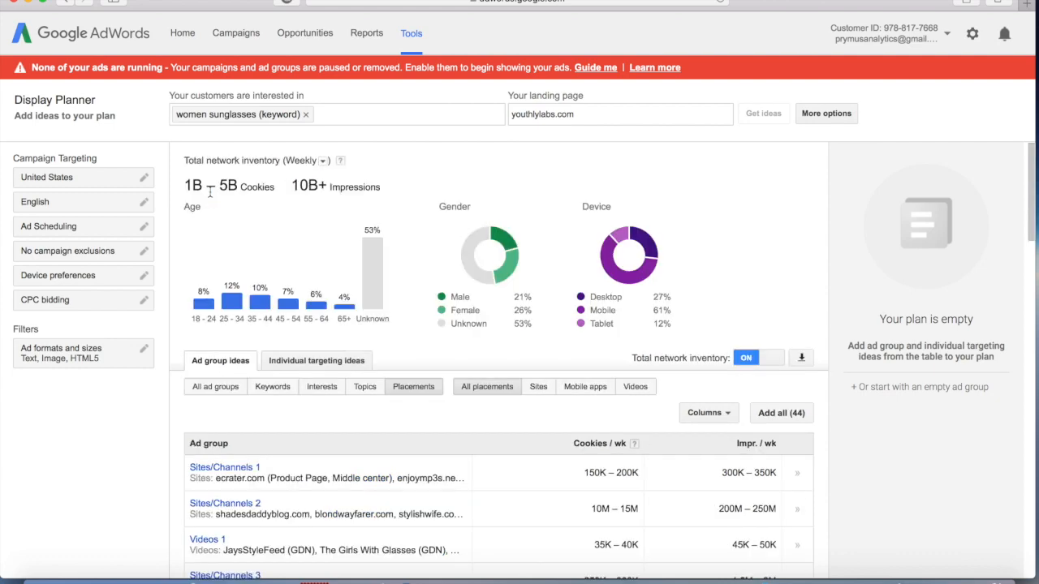
scroll(459, 510, "down", 5)
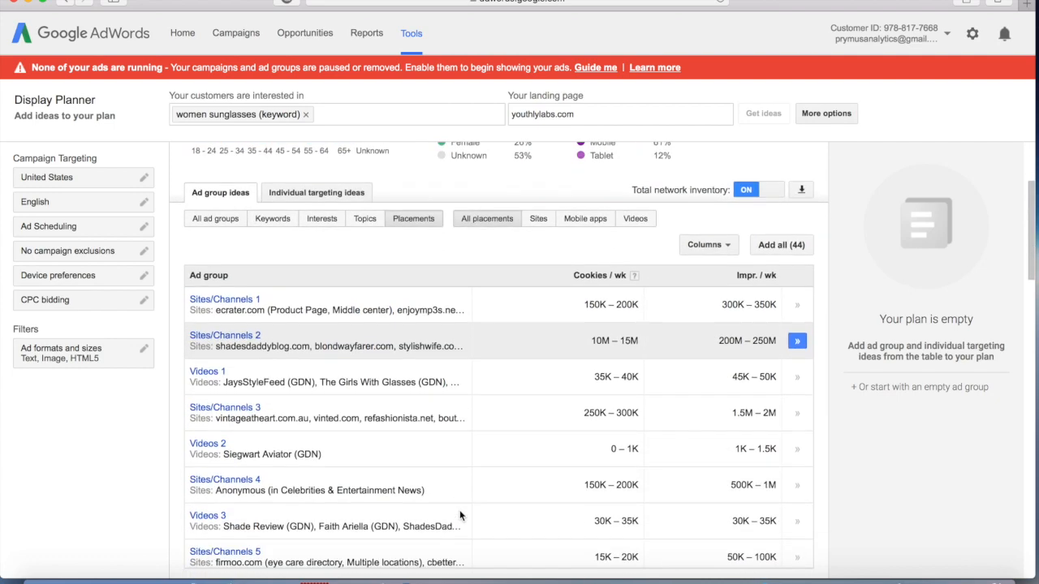
scroll(460, 510, "up", 5)
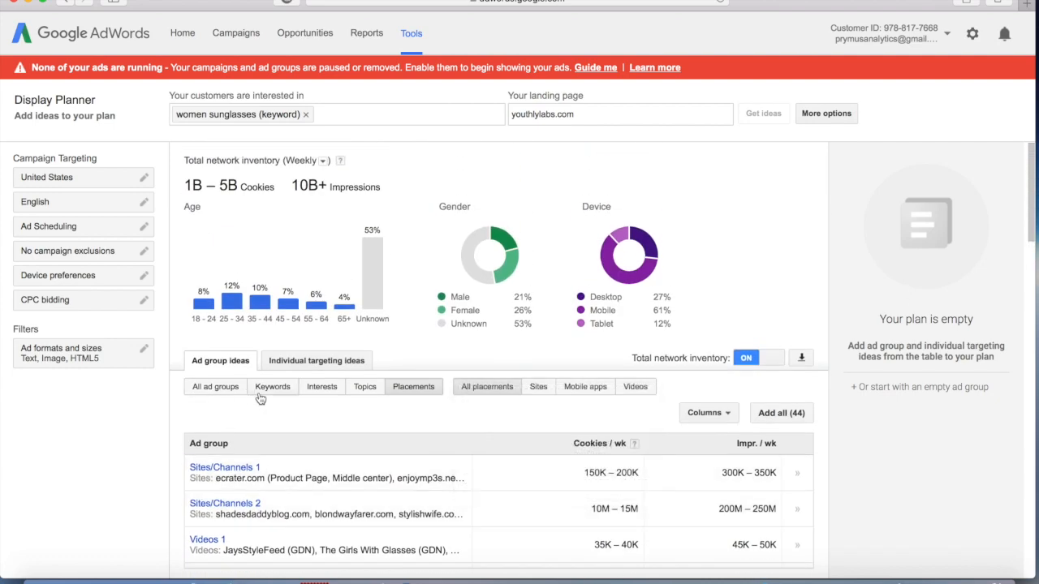
- Go back over the ad group ideas for all ad groups, keywords and interests
left_click(217, 389)
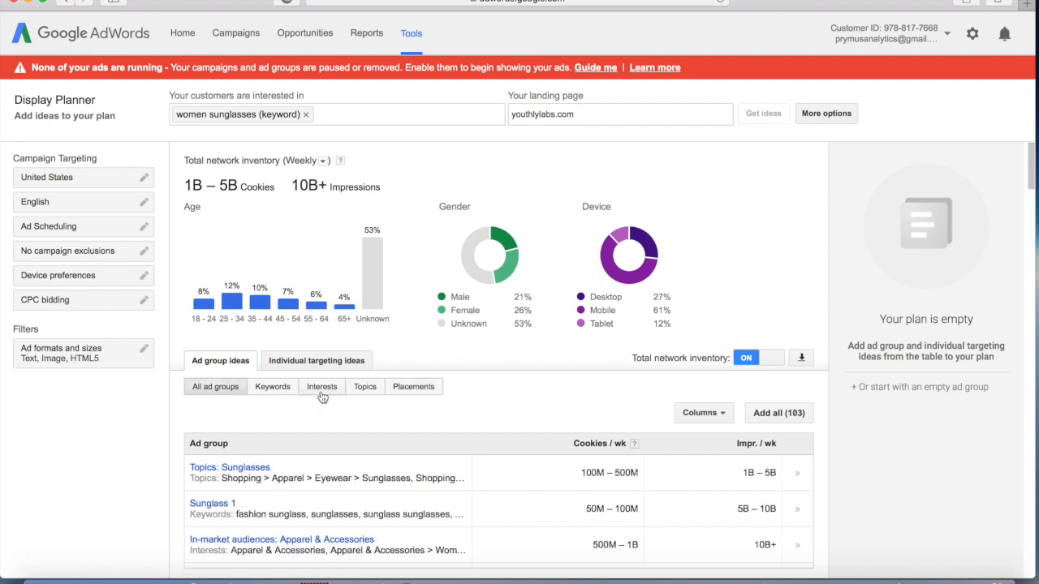
left_click(287, 391)
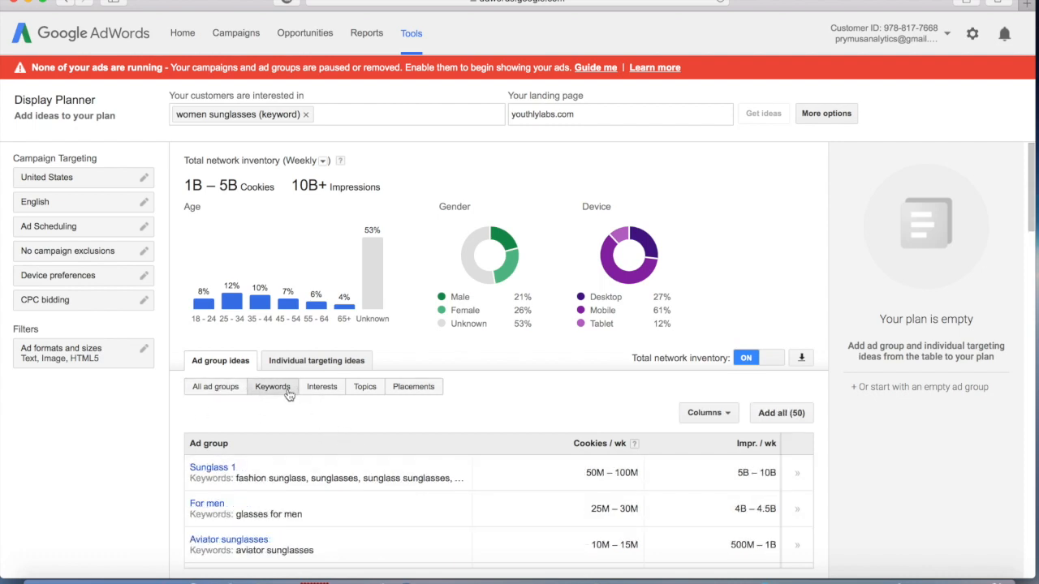
left_click(324, 395)
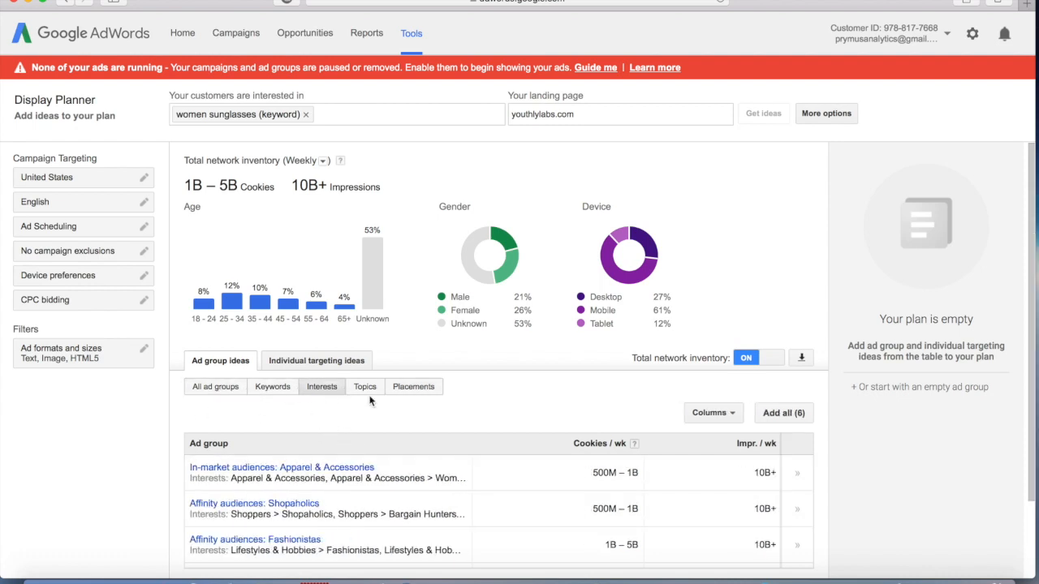
- Add the Sites/Channels 2 placement ad group to the plan
left_click(426, 393)
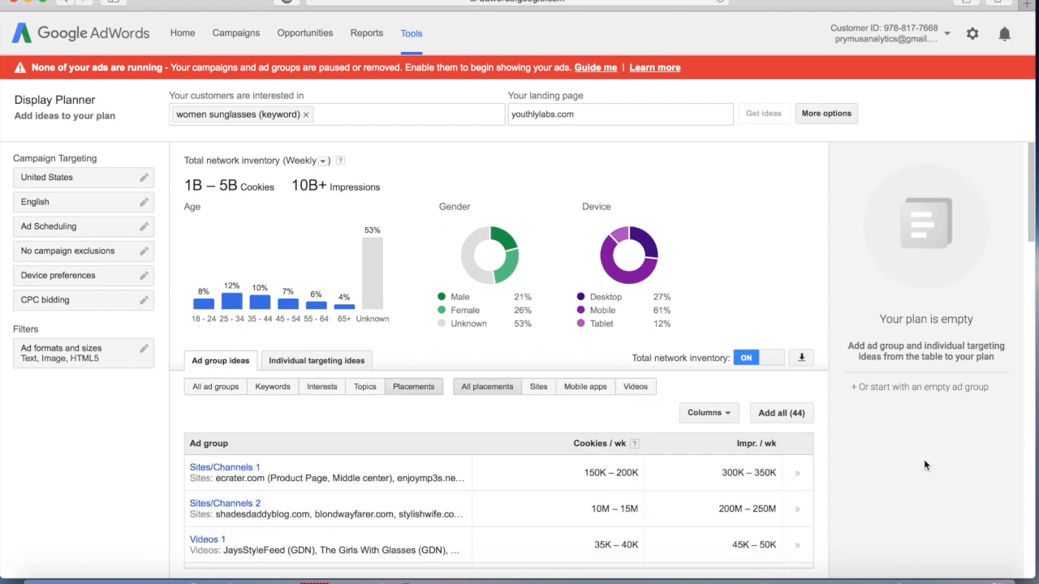
scroll(924, 465, "down", 1)
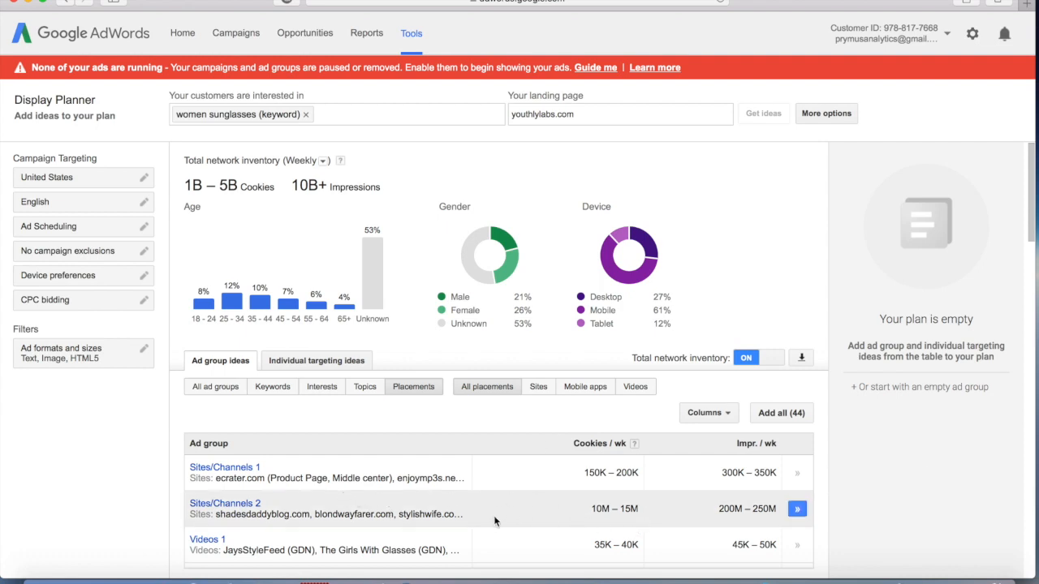
left_click(796, 510)
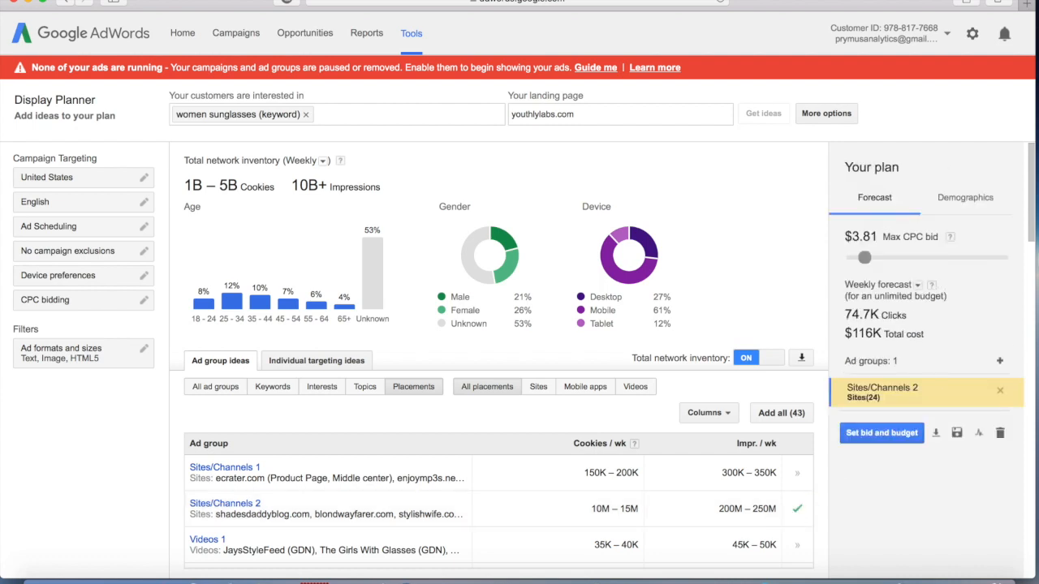
- Lower the plan's max CPC bid to $1.11 and open its bid and budget forecast
left_click(917, 285)
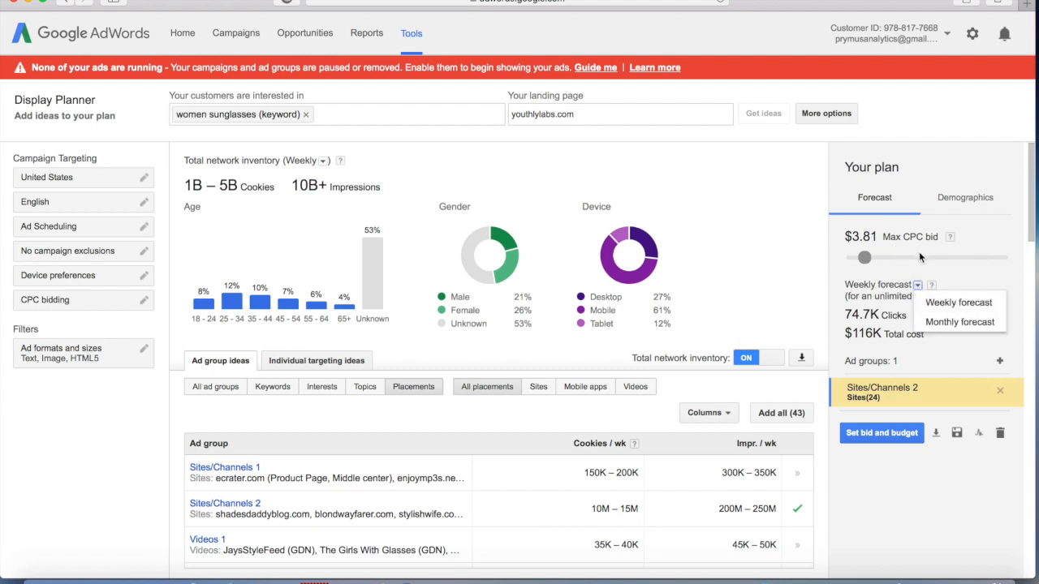
left_click(867, 283)
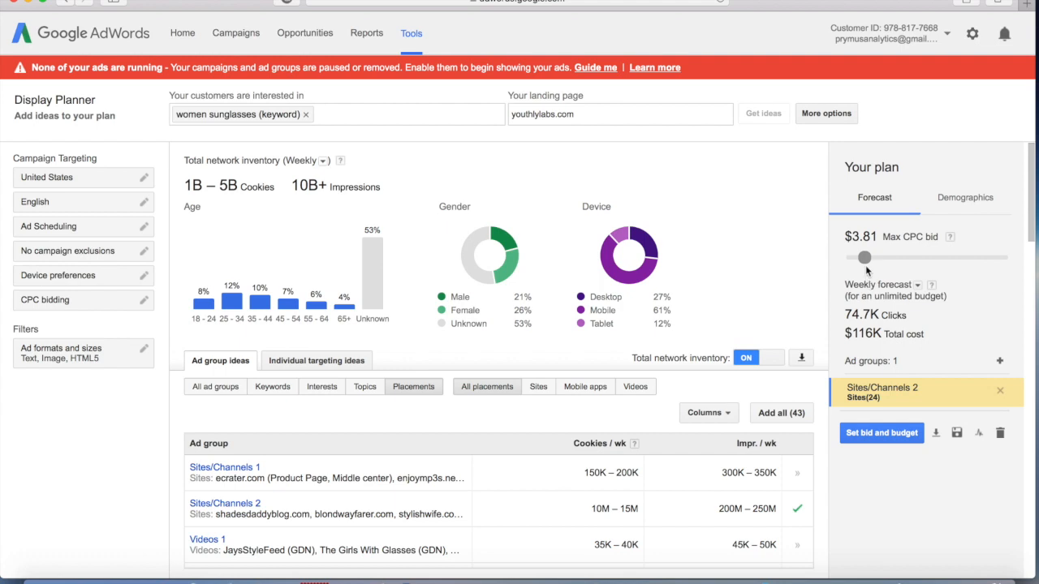
left_click_drag(864, 258, 851, 259)
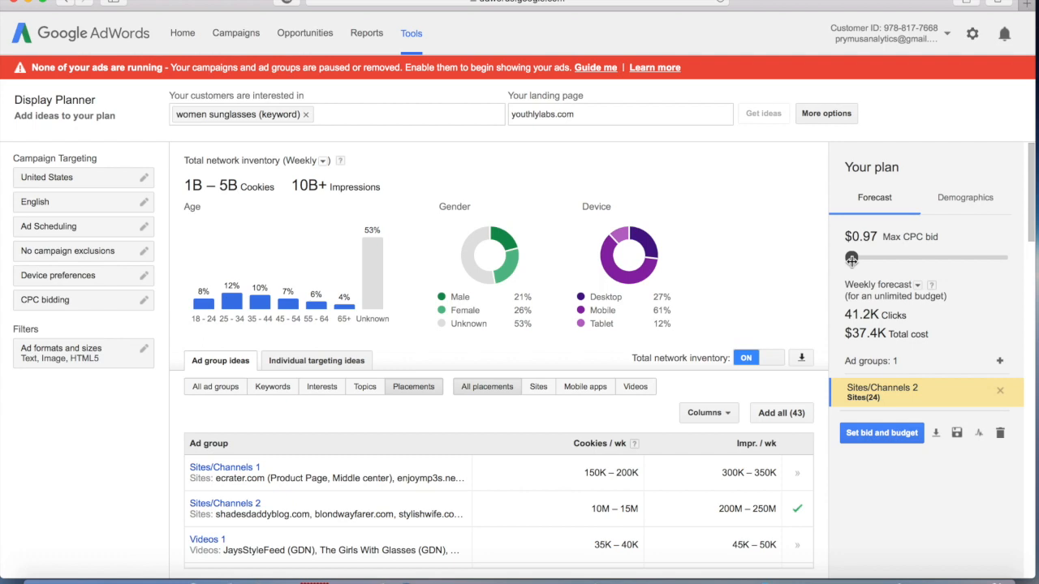
left_click_drag(851, 259, 851, 259)
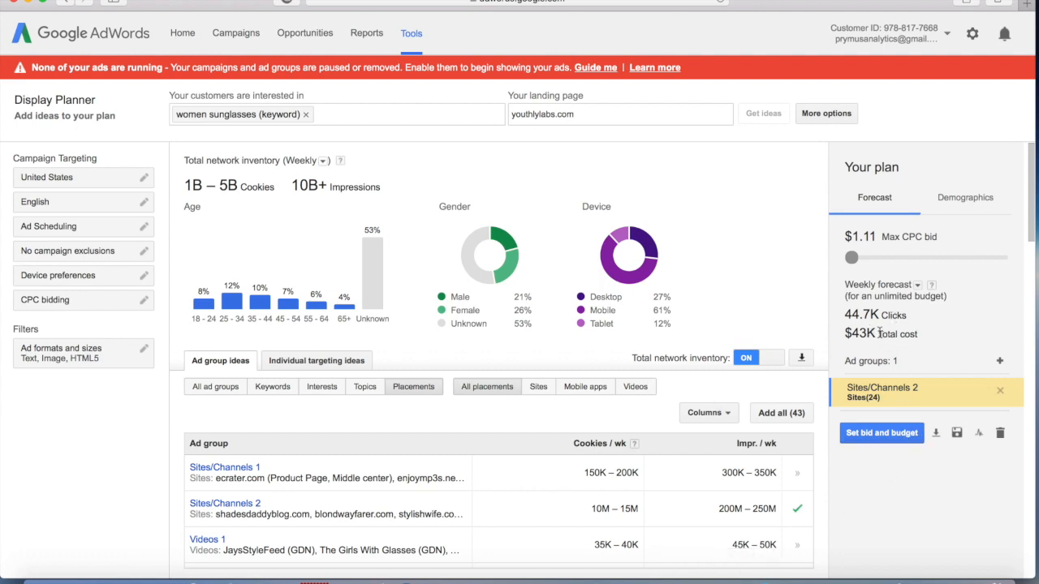
left_click(871, 440)
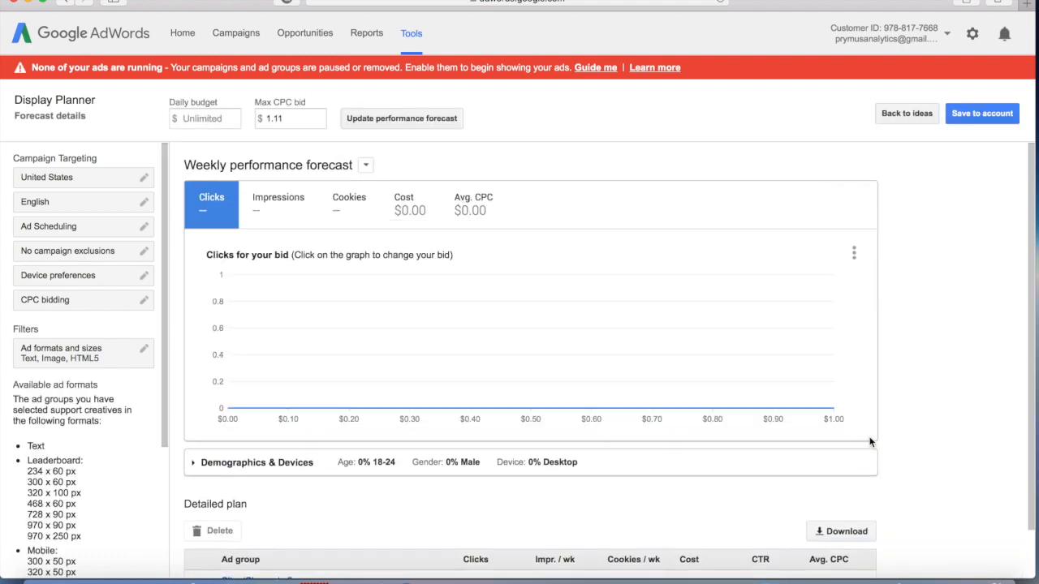
- Set the daily budget to $300 and update the performance forecast
left_click(211, 119)
type("300")
left_click(582, 123)
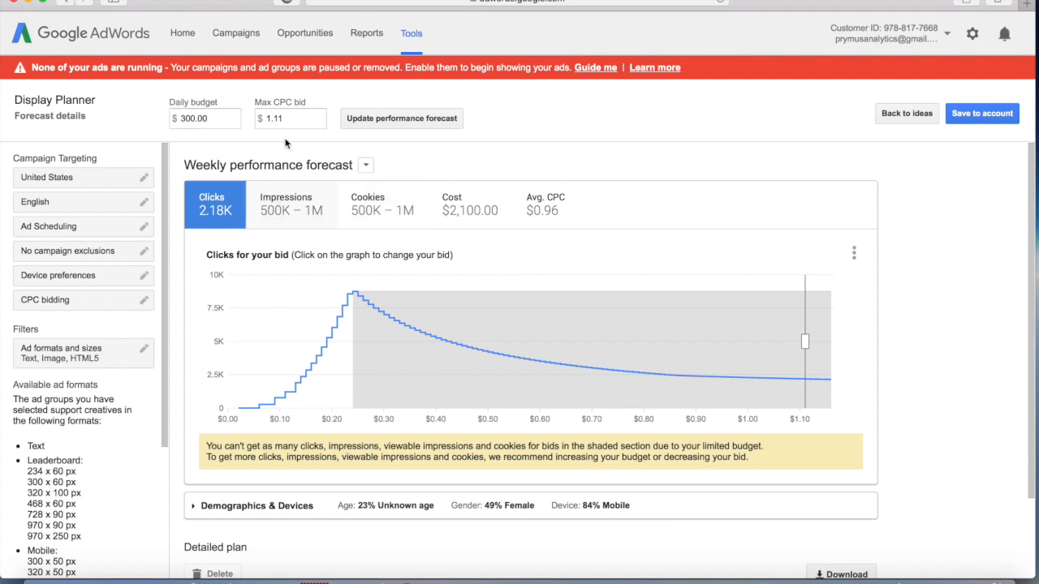
left_click(370, 119)
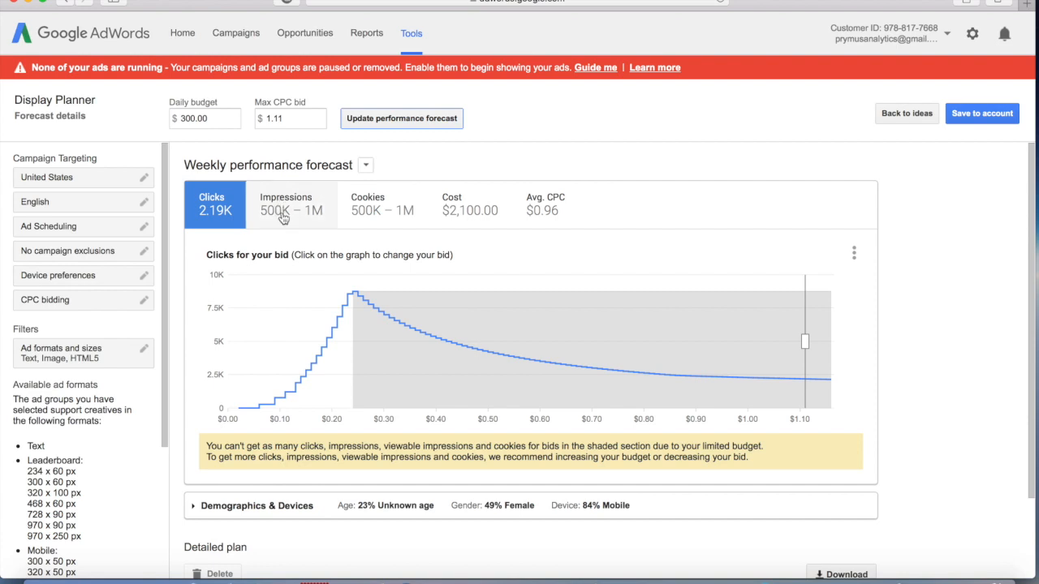
- Set the daily budget to $10 and refresh the weekly forecast
left_click(215, 119)
double_click(215, 119)
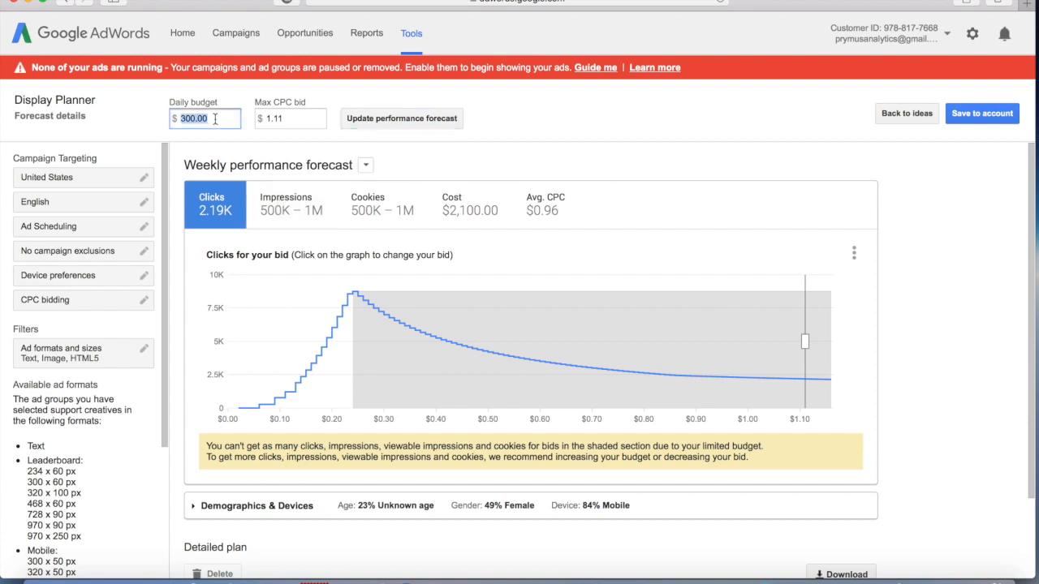
type("10")
left_click(575, 107)
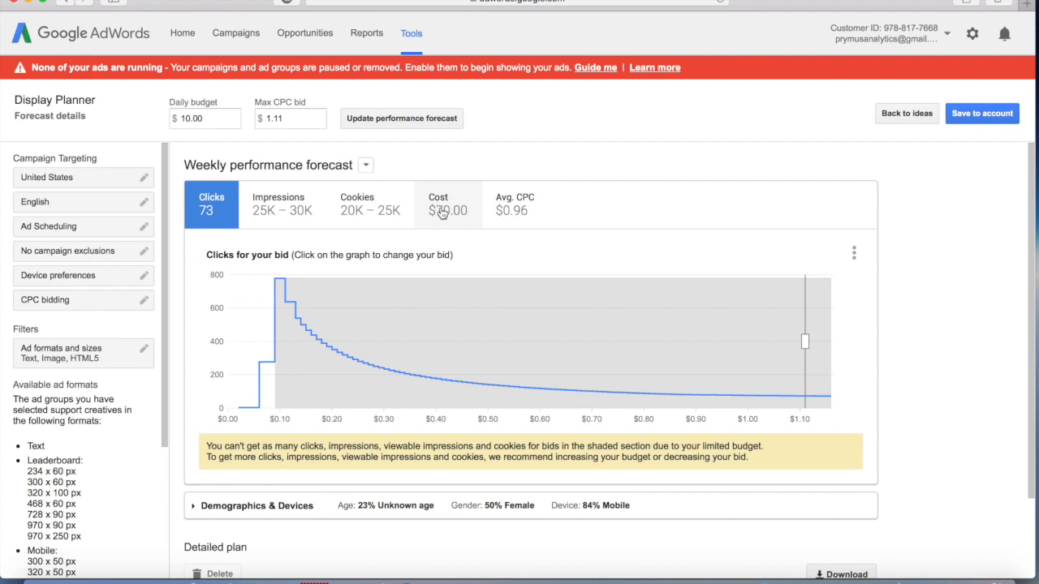
- Examine the weekly click forecast, the detailed plan and the list of available ad formats
left_click(204, 120)
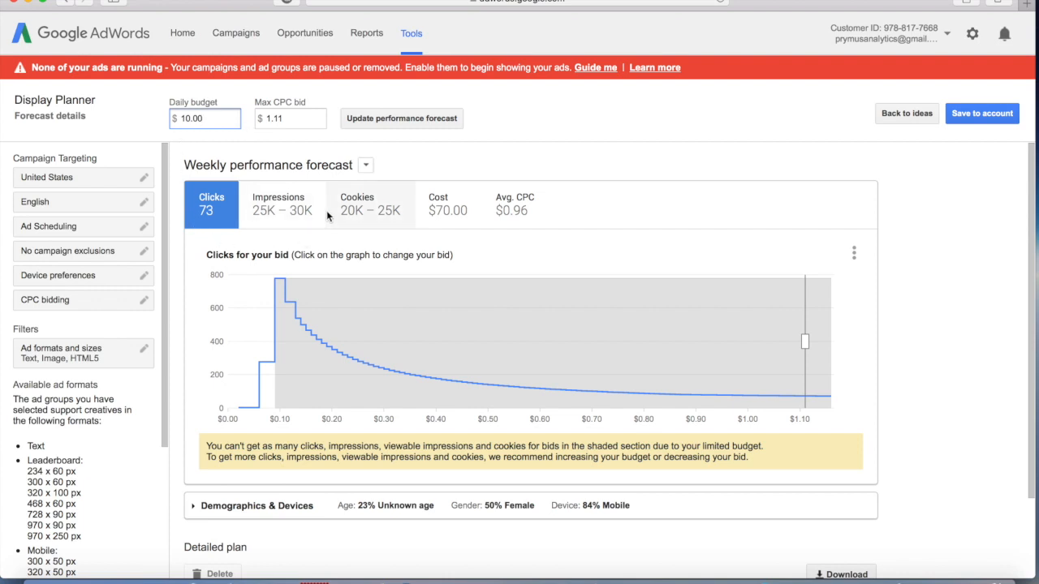
scroll(626, 268, "down", 3)
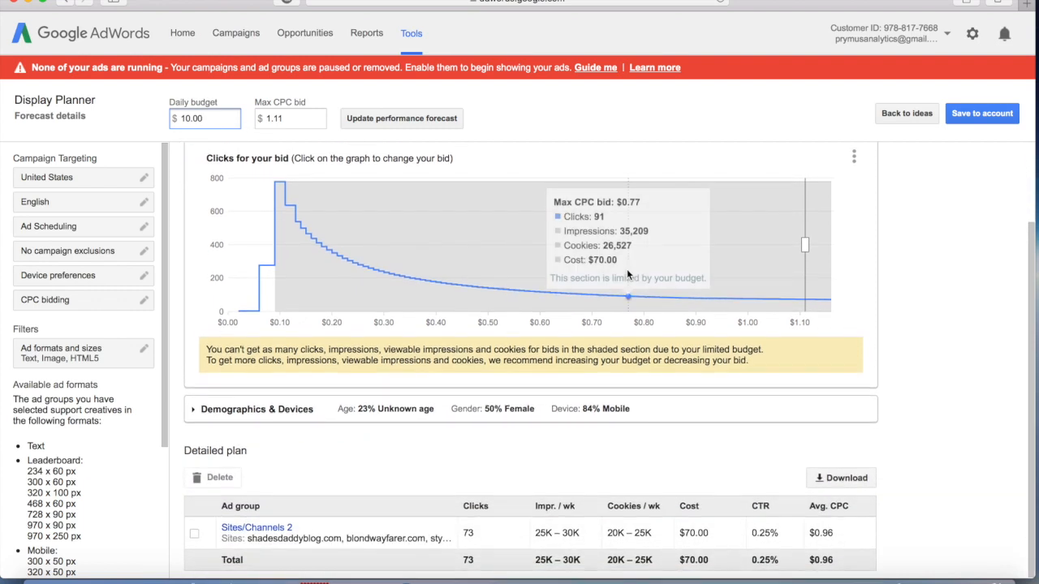
scroll(626, 274, "up", 3)
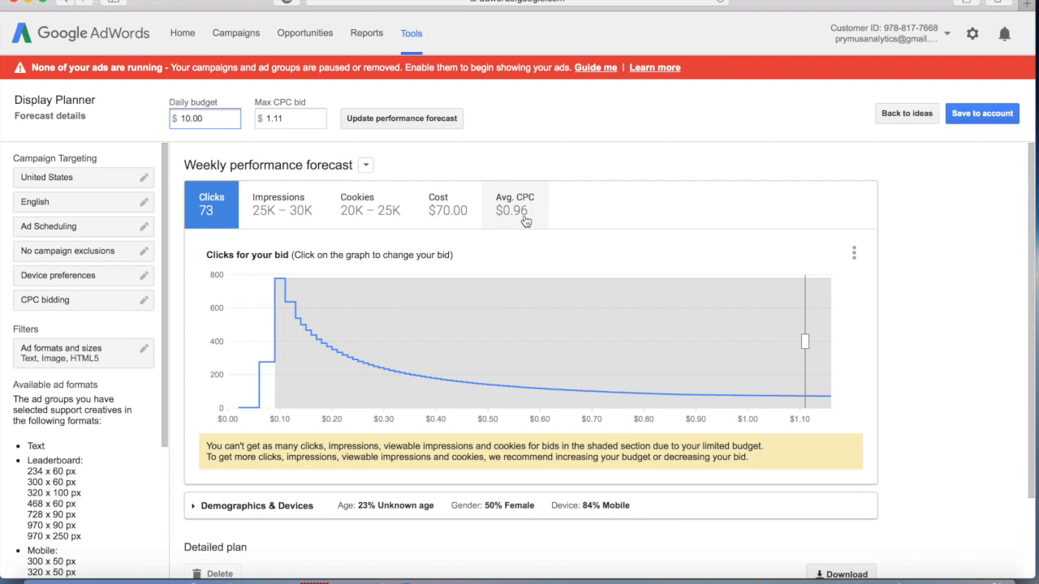
left_click(39, 477)
scroll(39, 476, "down", 2)
scroll(39, 476, "down", 5)
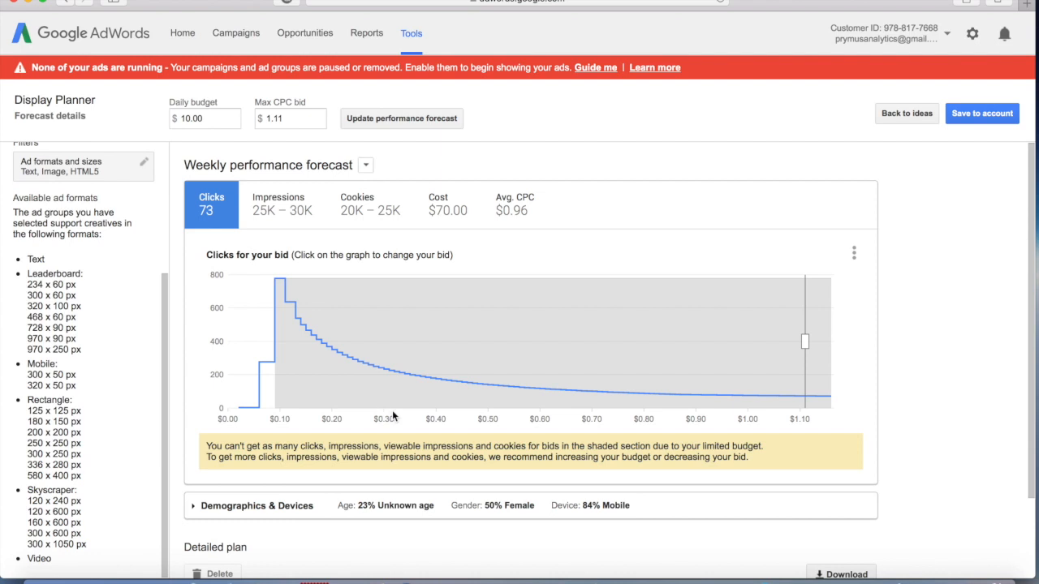
mouse_move(651, 325)
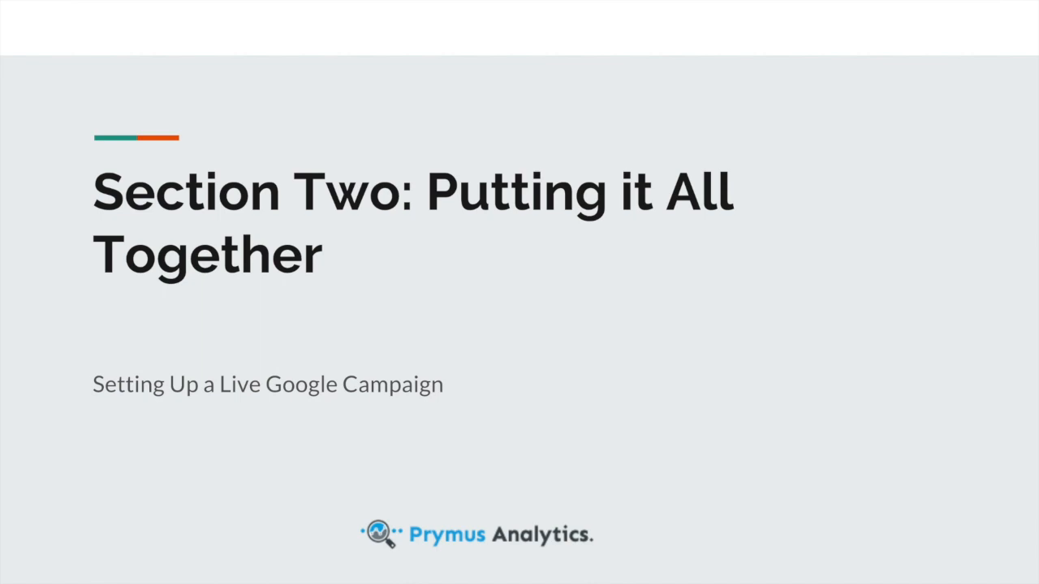
key("Right")
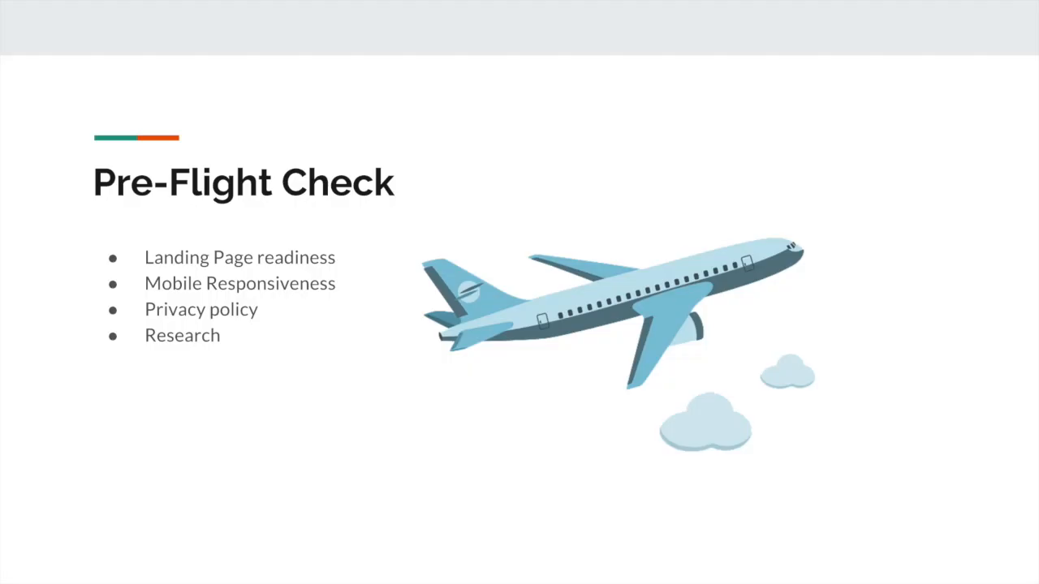
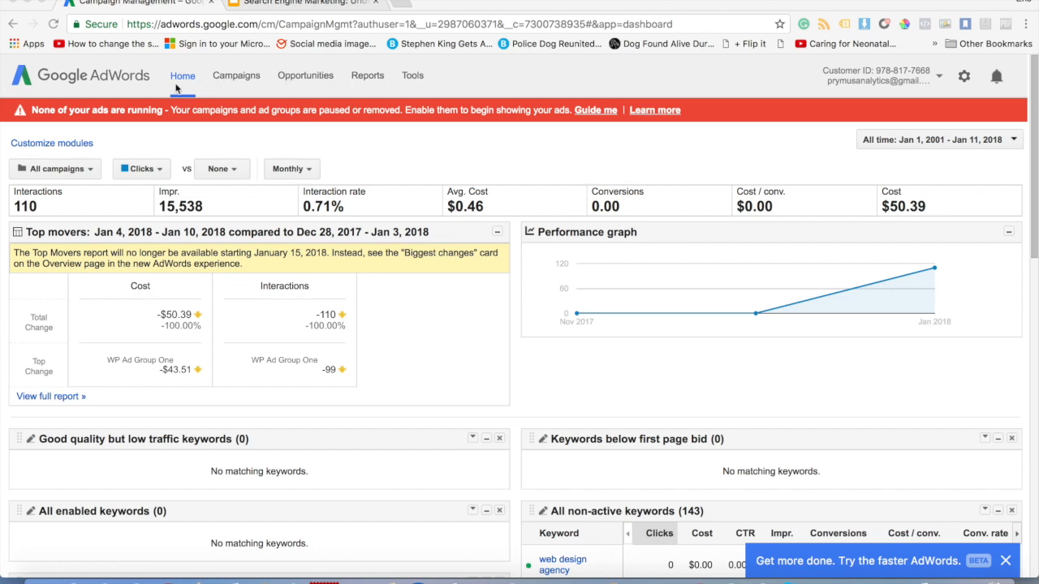
- Start a new Search Network only campaign from the list of all campaigns
left_click(241, 81)
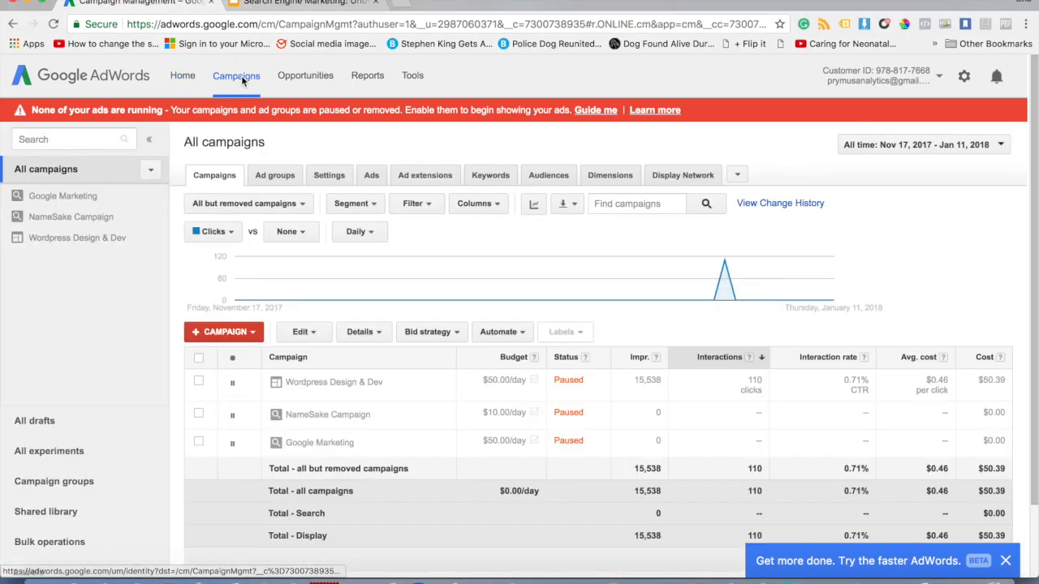
left_click(231, 333)
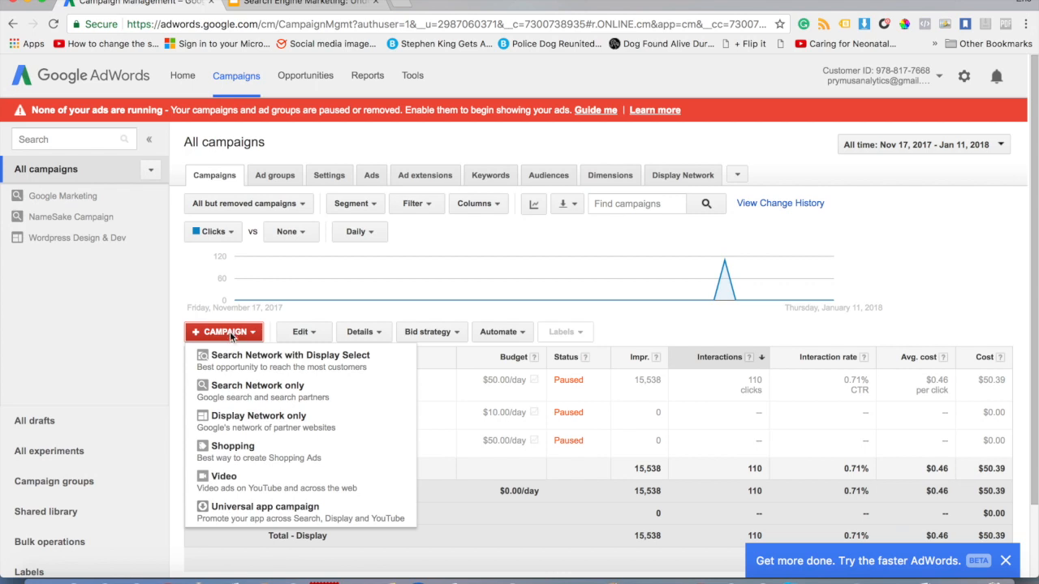
left_click(244, 390)
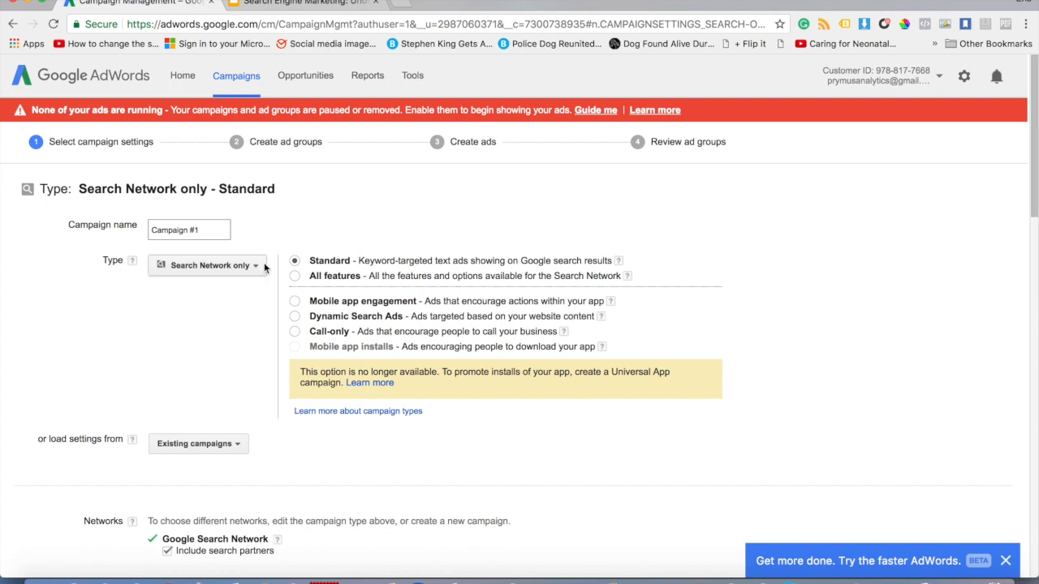
- Name the new campaign "Search Sunglasses"
double_click(203, 231)
triple_click(204, 230)
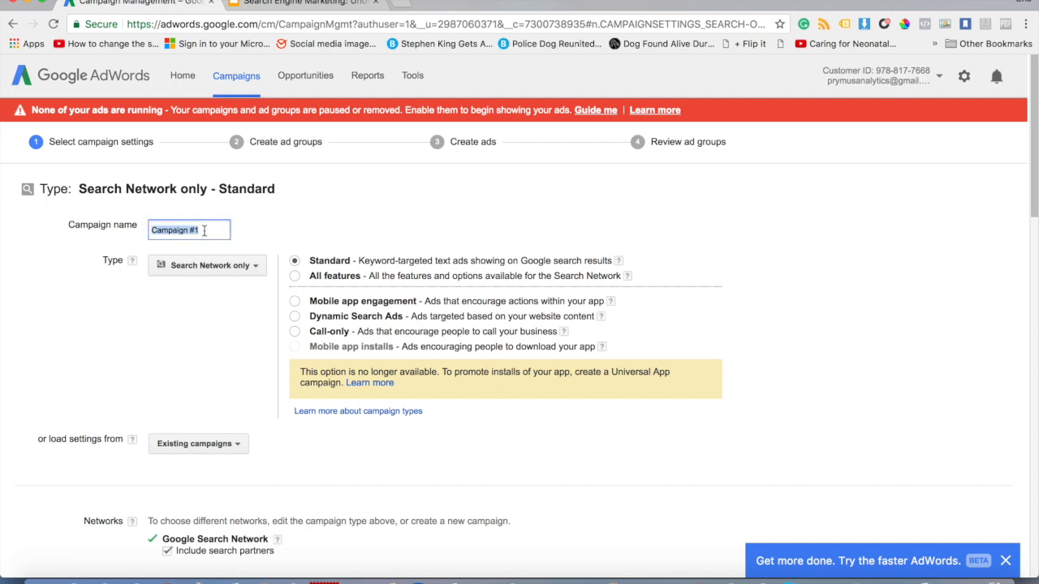
key("BackSpace")
type("Search Sunglasses")
left_click(178, 306)
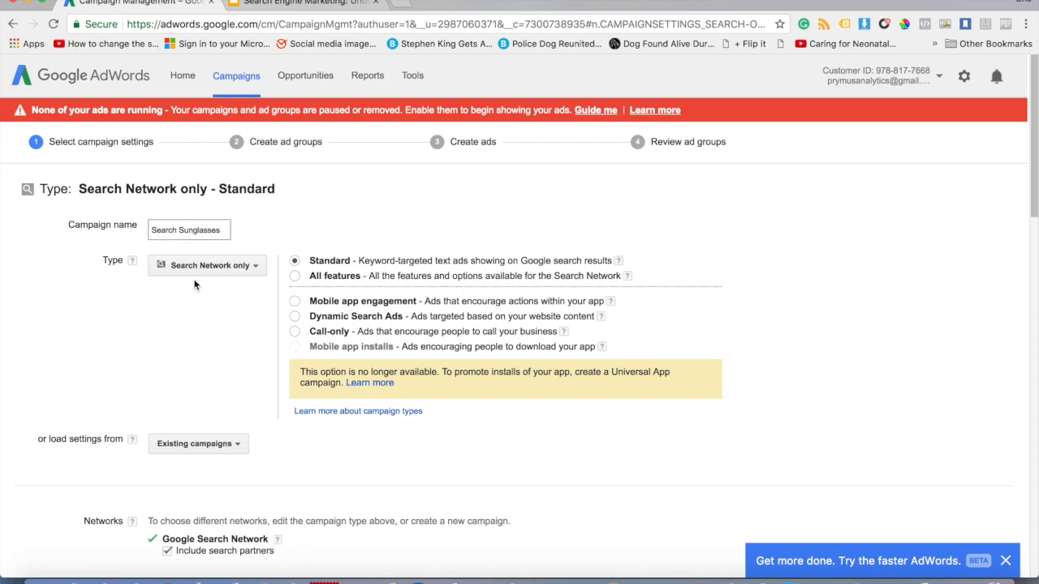
- Review the available campaign types and keep the campaign as Search Network only
left_click(196, 266)
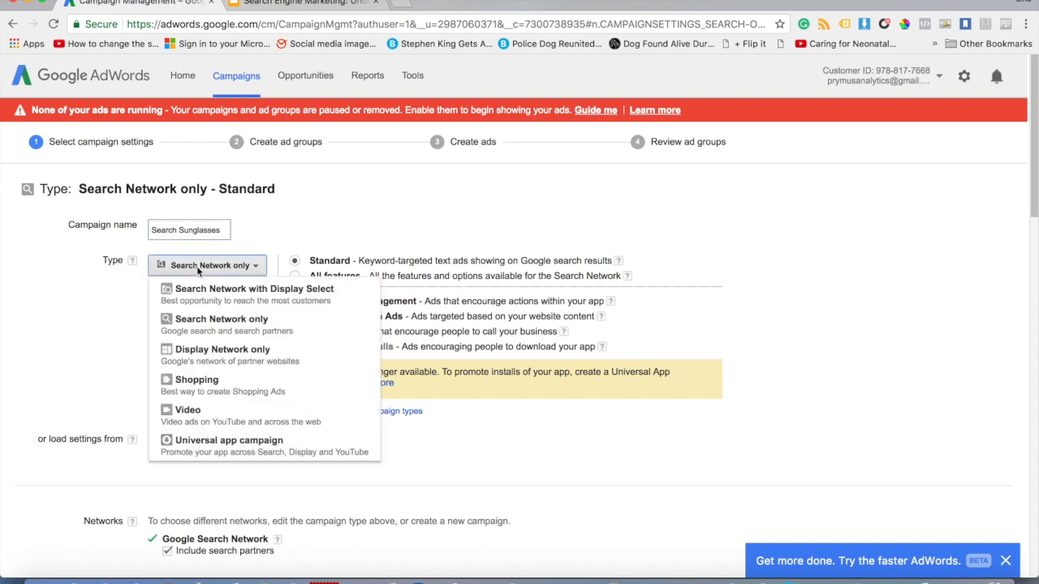
left_click(102, 312)
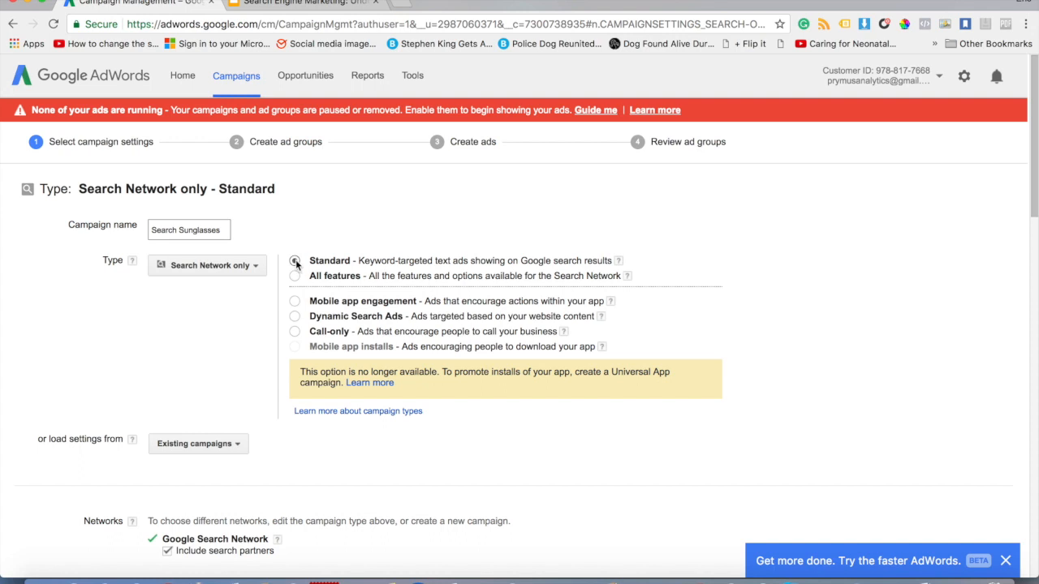
left_click(251, 267)
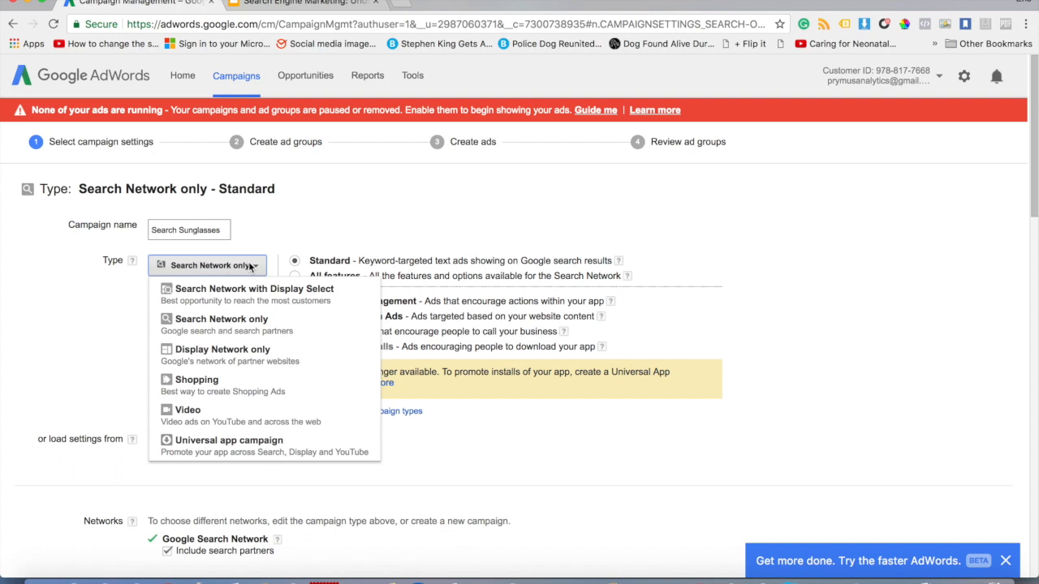
left_click(267, 334)
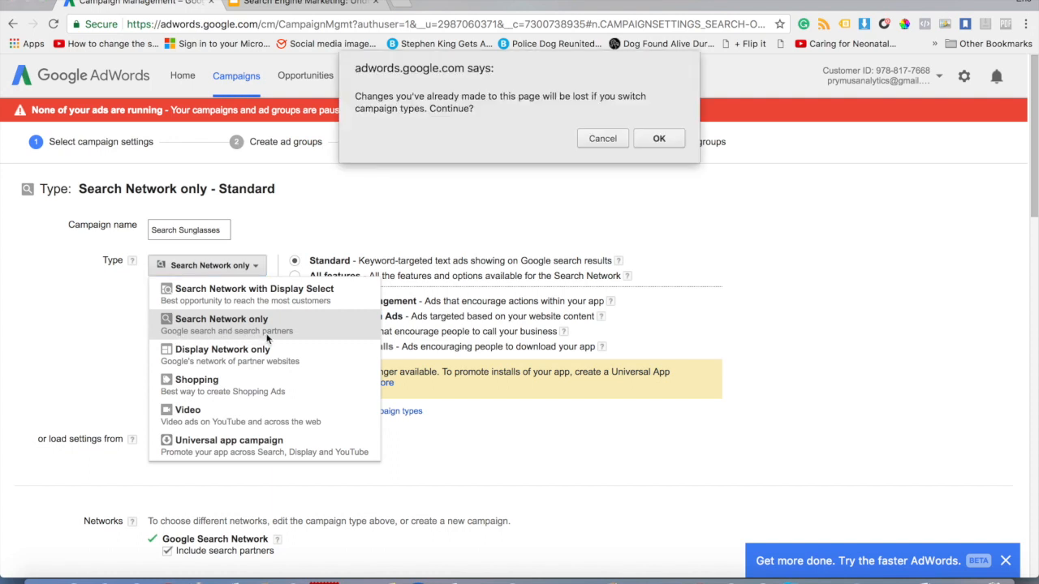
left_click(660, 138)
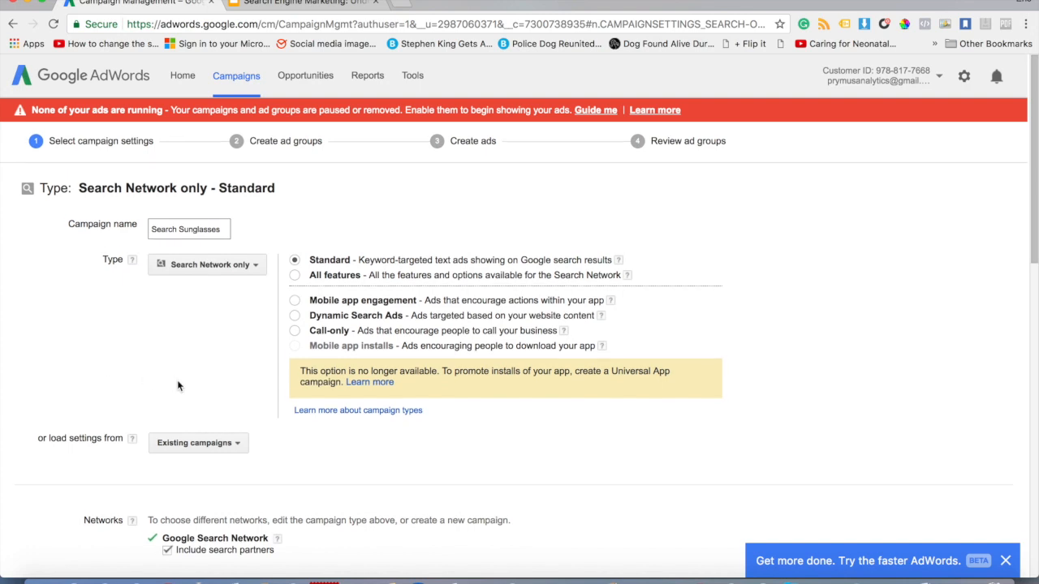
- Examine the campaign's network and device settings, including the explanation of the Google Search Network
scroll(179, 387, "down", 3)
scroll(177, 380, "down", 1)
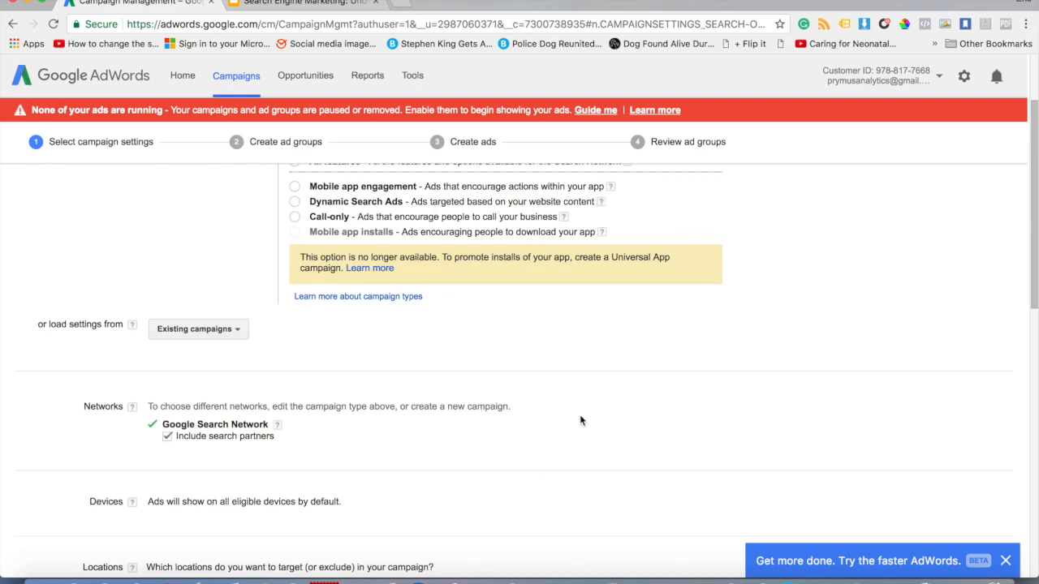
scroll(580, 420, "down", 2)
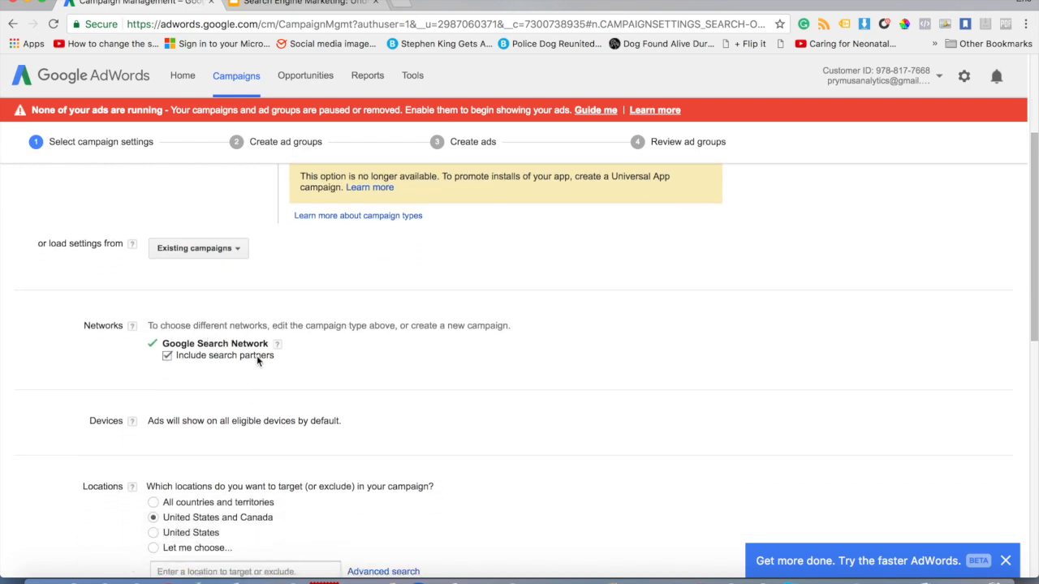
mouse_move(278, 346)
scroll(398, 379, "down", 2)
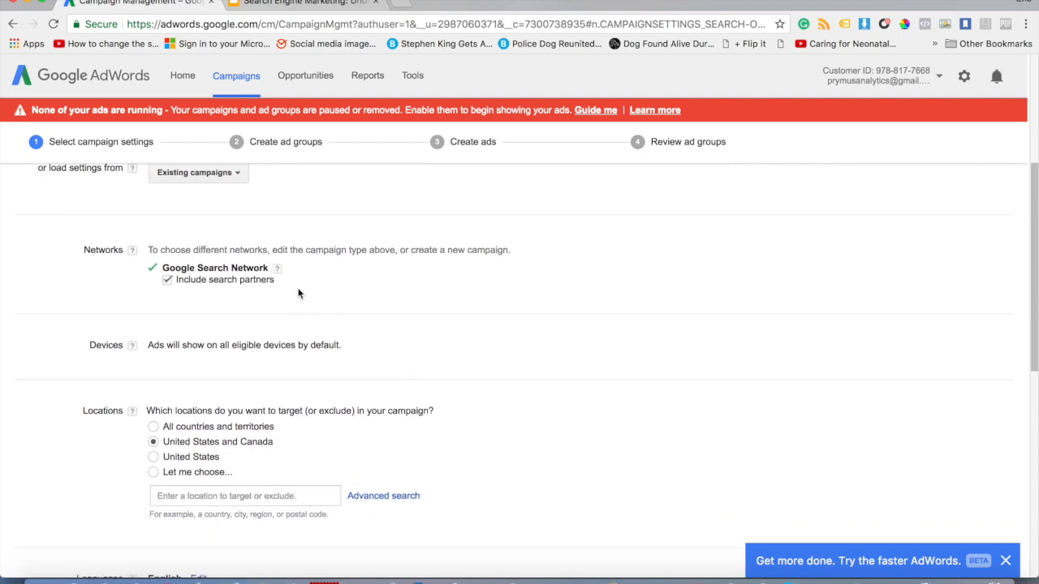
mouse_move(277, 272)
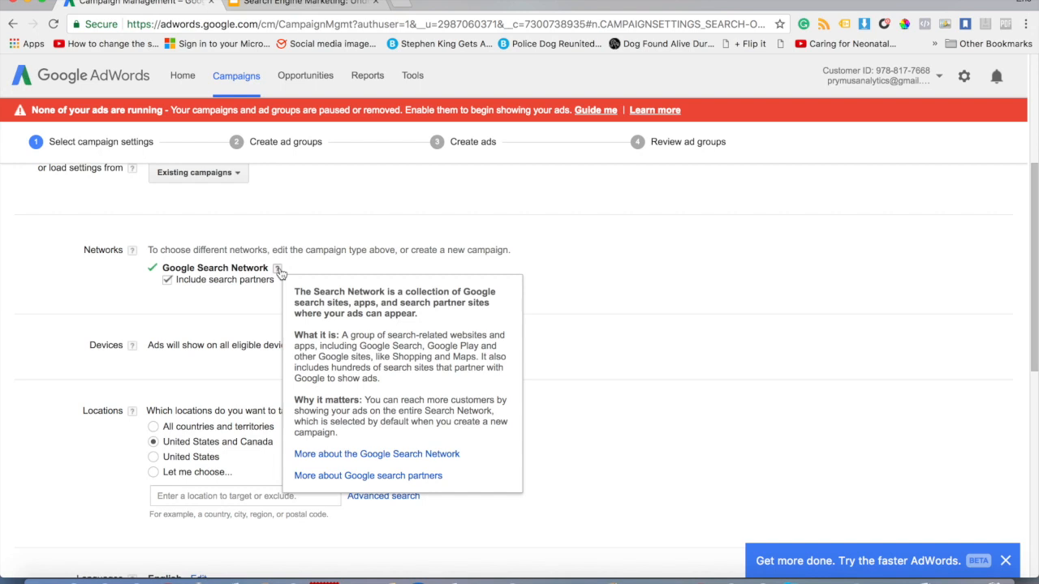
scroll(445, 385, "down", 2)
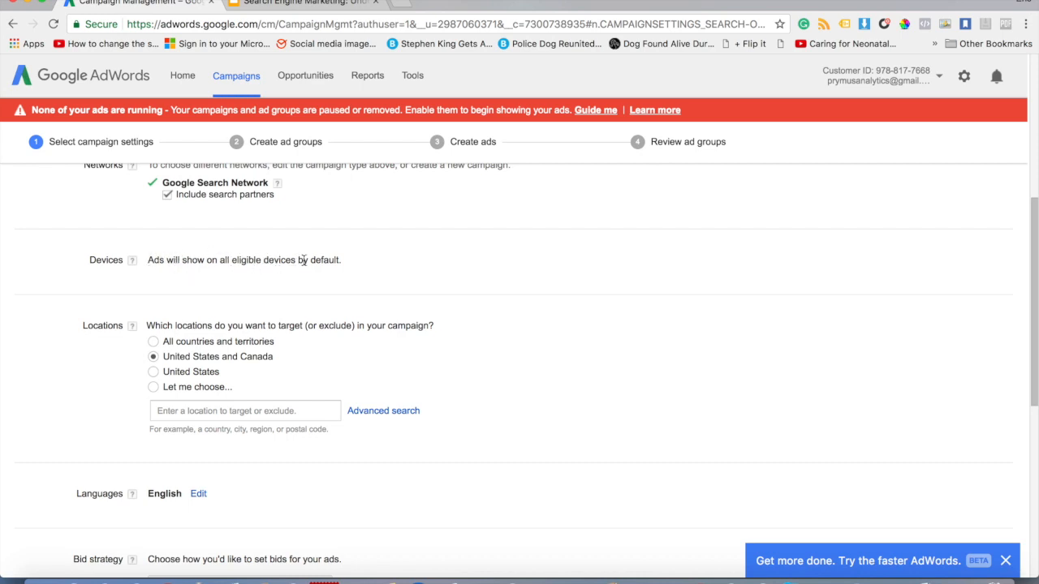
- Try the preset location options and set the campaign's target location to United States
scroll(242, 361, "down", 2)
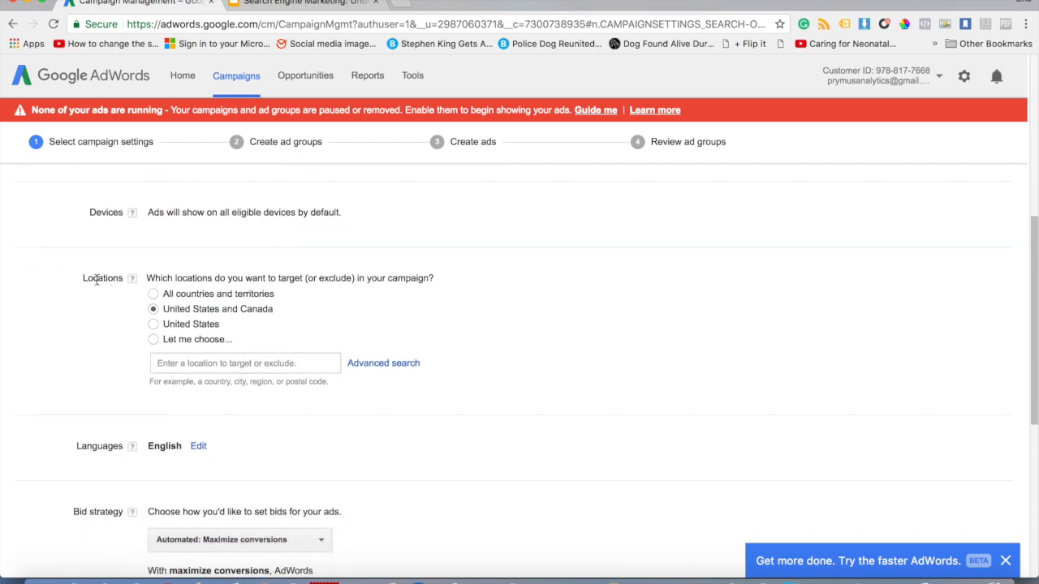
left_click(154, 325)
left_click(154, 312)
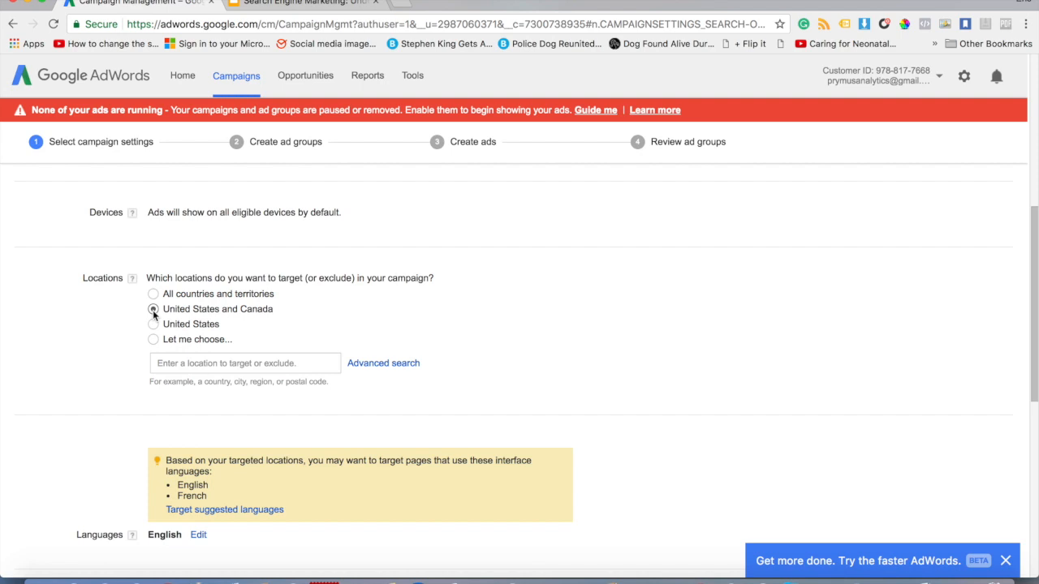
left_click(154, 296)
left_click(153, 324)
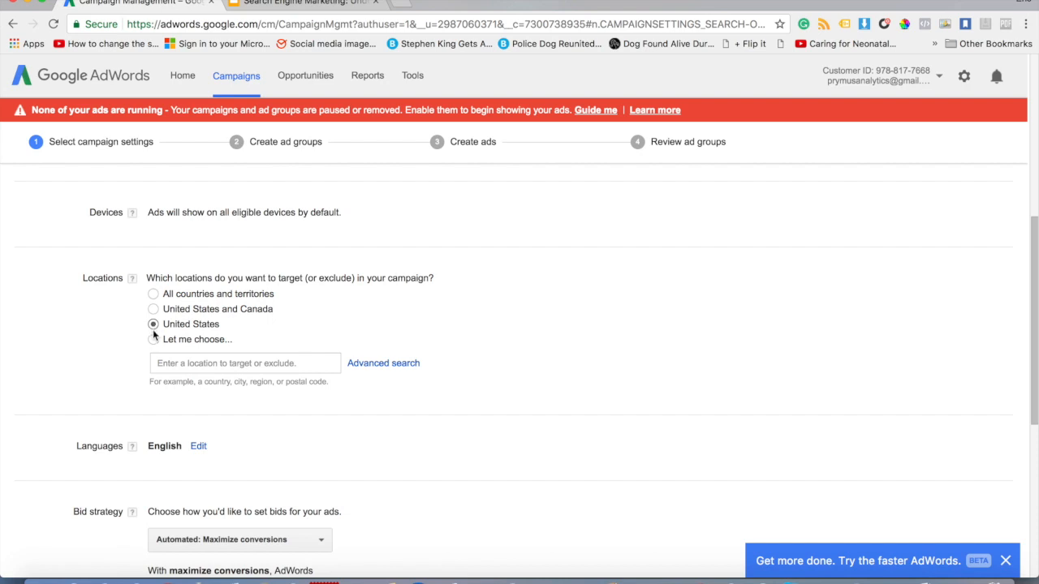
- Try a custom location search for "norfol", clear it and return the location targeting to United States
left_click(152, 340)
left_click(172, 366)
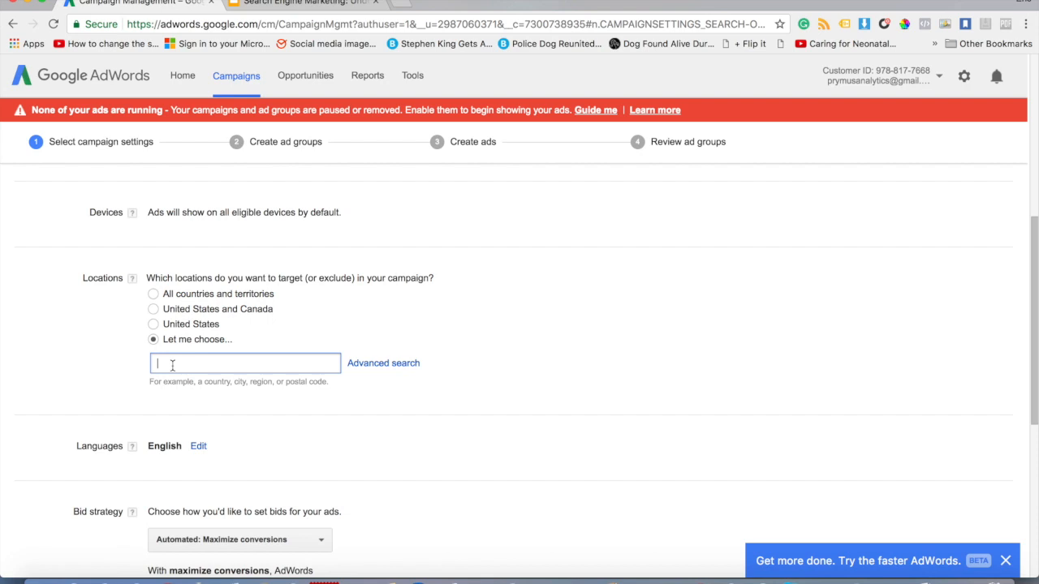
type("norfol")
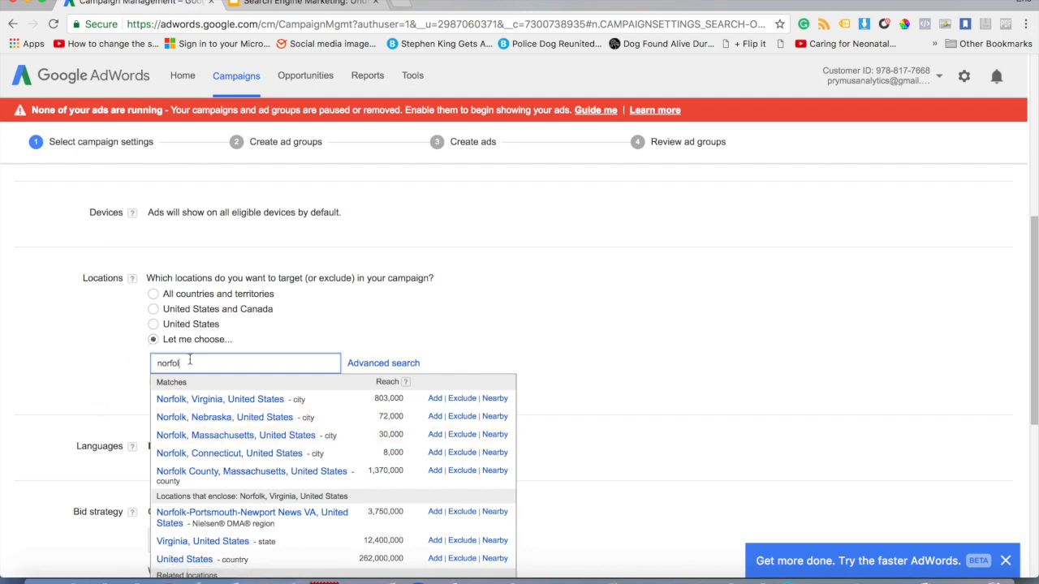
key("BackSpace")
key("BackSpace")
key("BackSpace")
key("BackSpace")
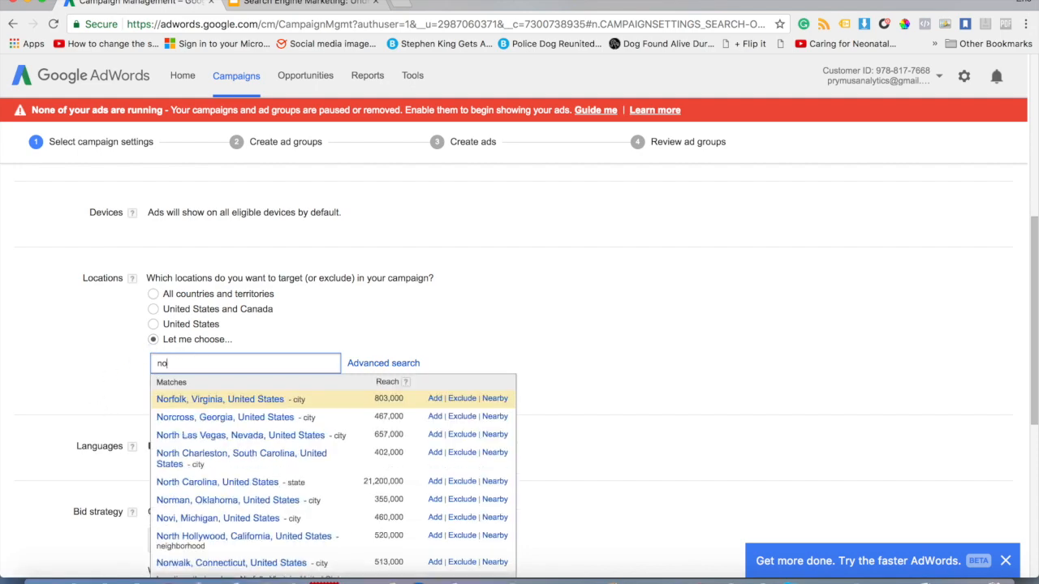
key("BackSpace")
key("BackSpace")
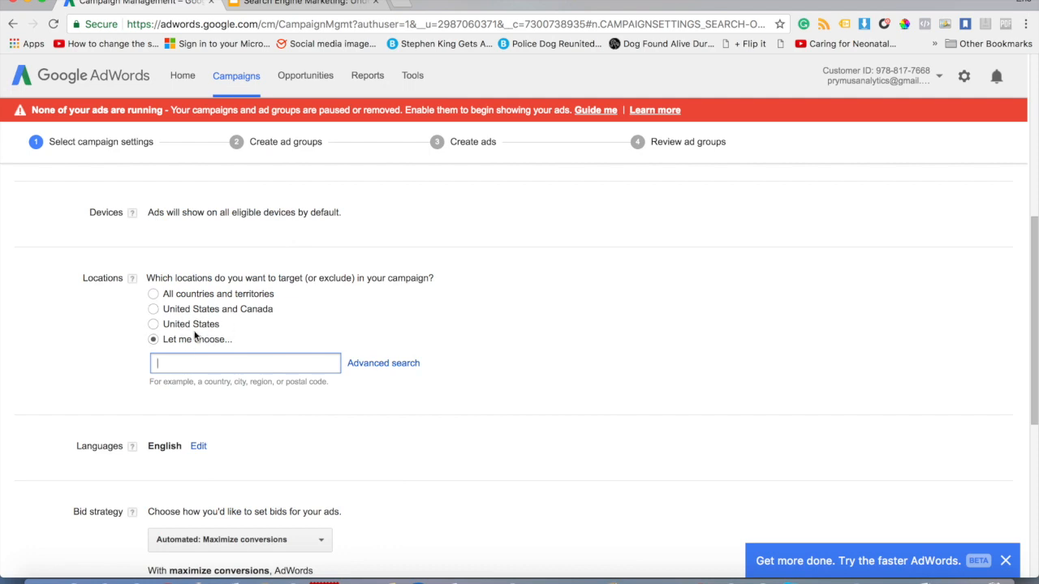
left_click(153, 324)
- Open the campaign's language options and look through the list of languages that ads can target
scroll(72, 362, "down", 1)
scroll(72, 362, "down", 1)
scroll(72, 362, "down", 2)
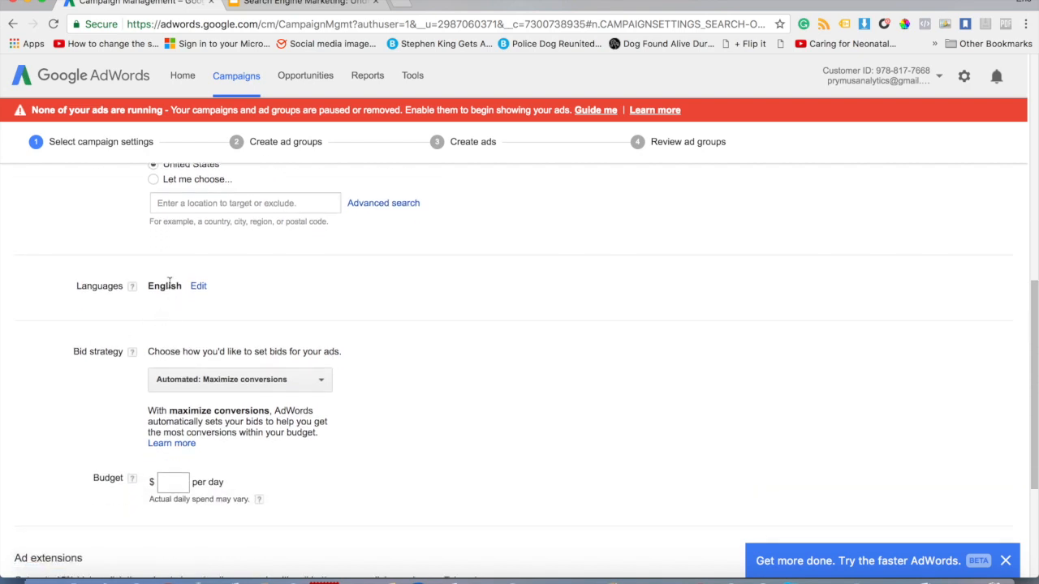
left_click(195, 288)
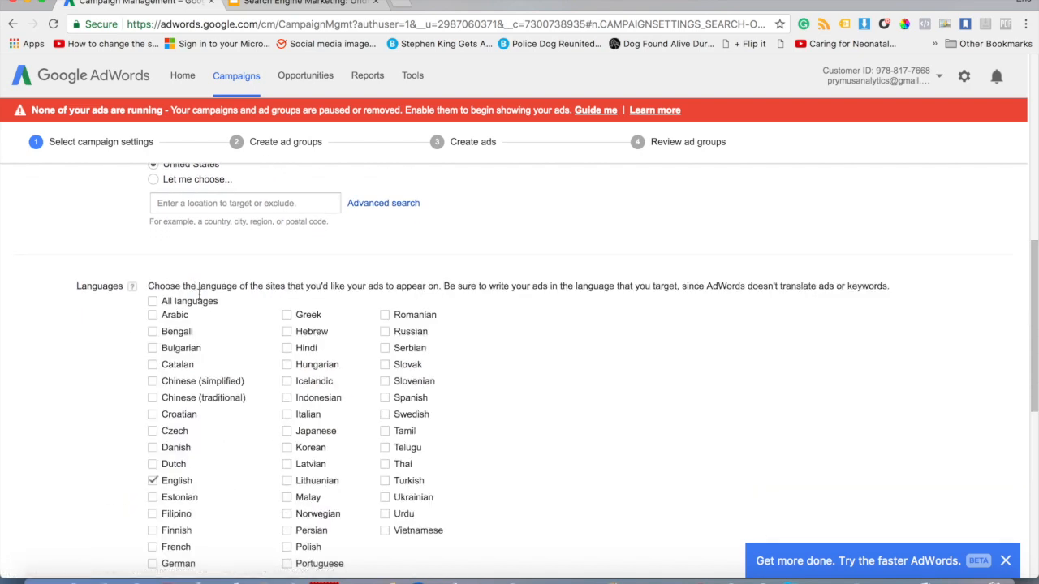
scroll(339, 387, "down", 3)
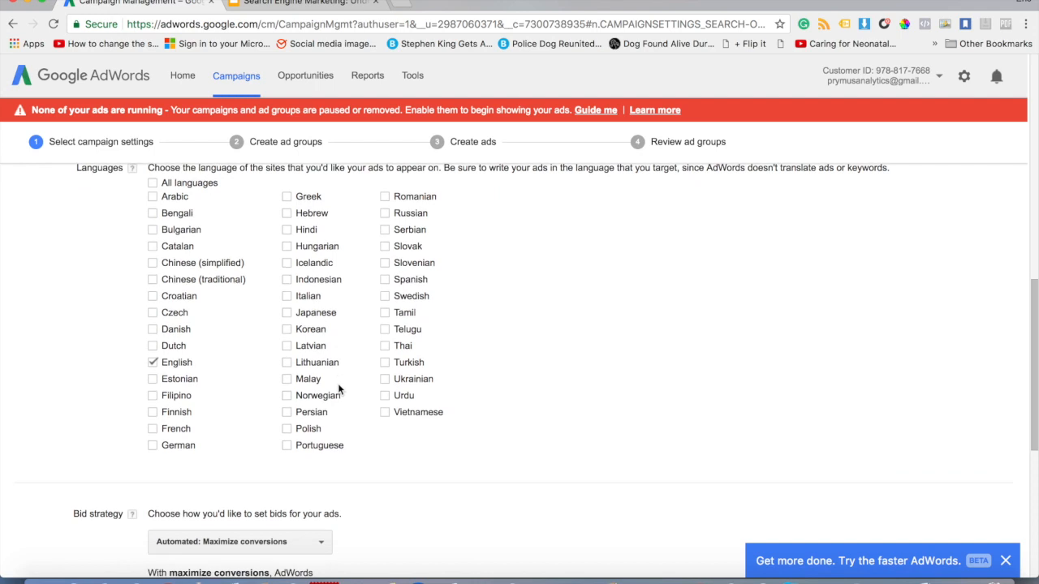
scroll(338, 387, "up", 2)
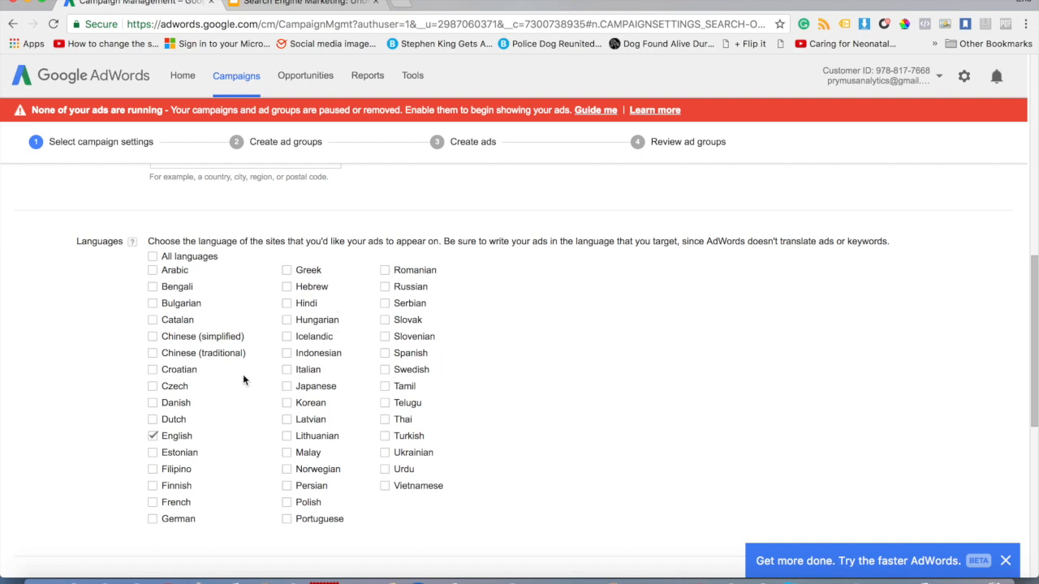
- Look through the automated and manual bid strategies and try Manual CPC for the campaign
scroll(243, 376, "down", 5)
scroll(242, 379, "down", 2)
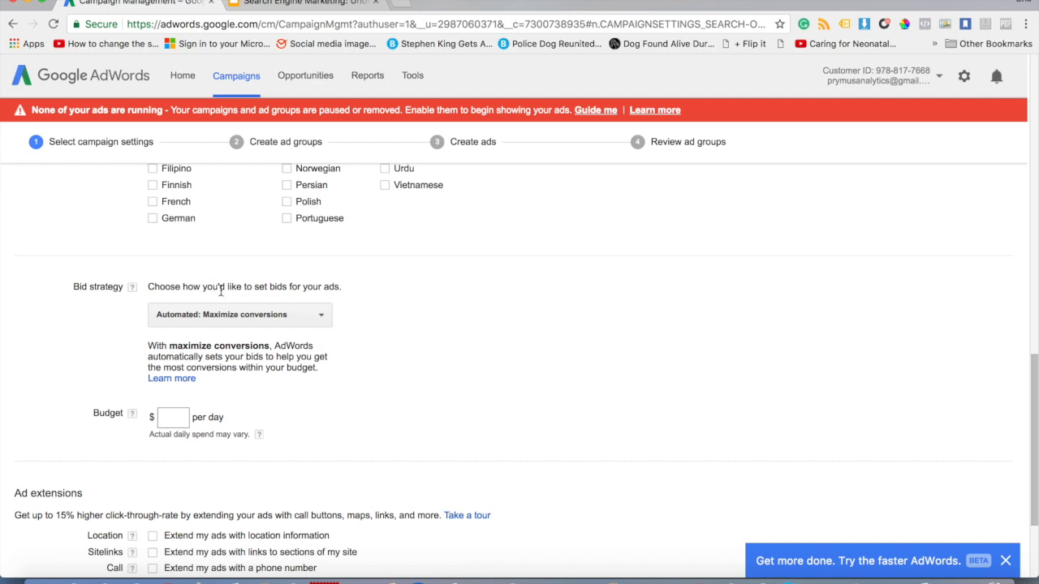
left_click(236, 314)
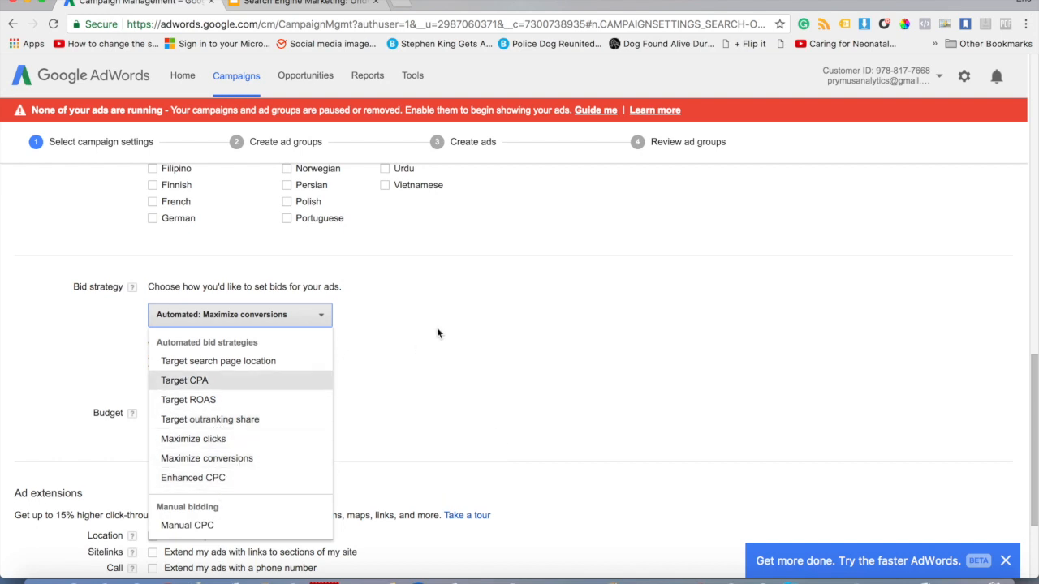
left_click(430, 350)
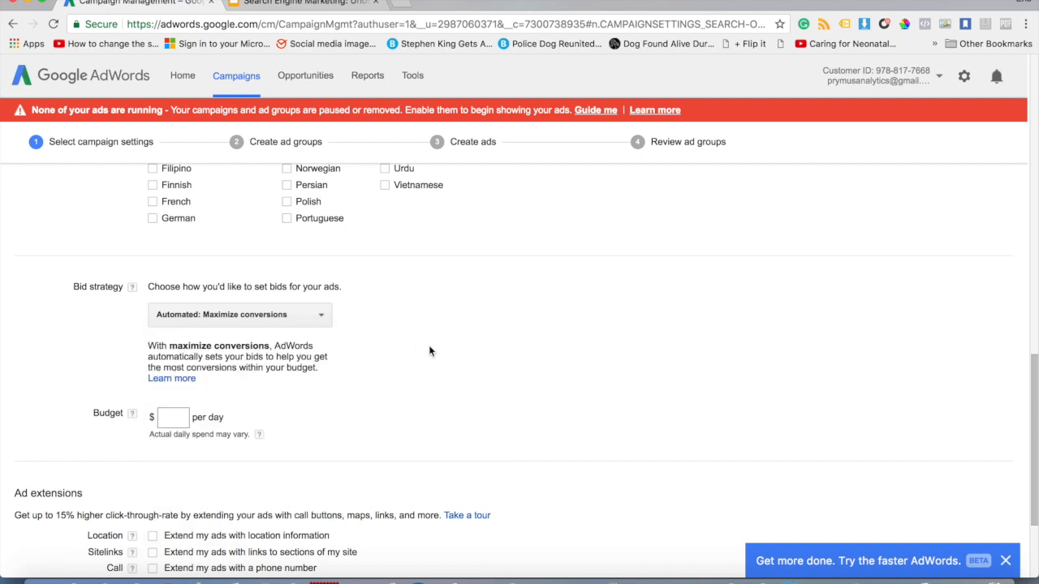
left_click(229, 314)
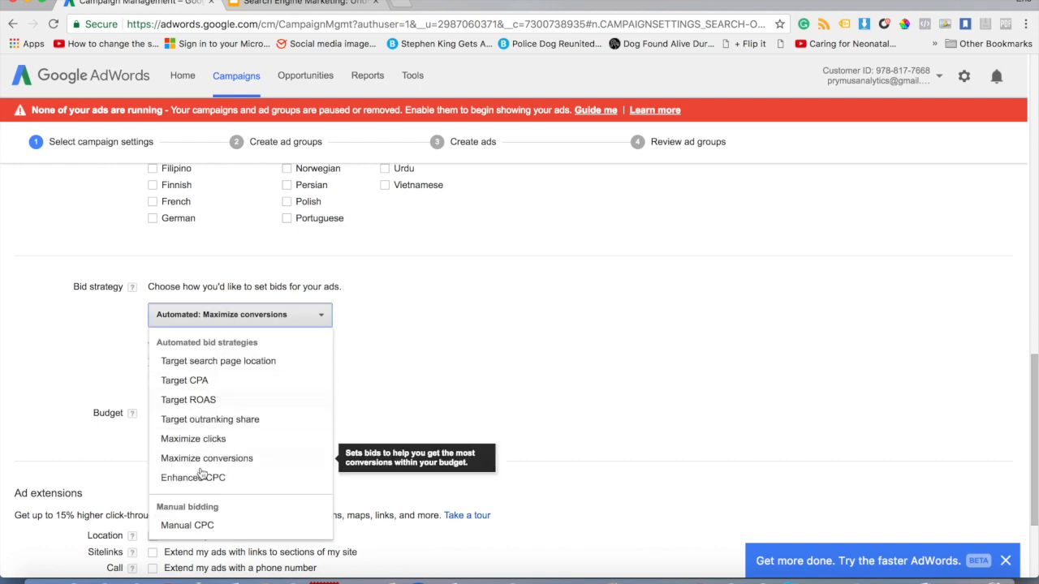
left_click(476, 320)
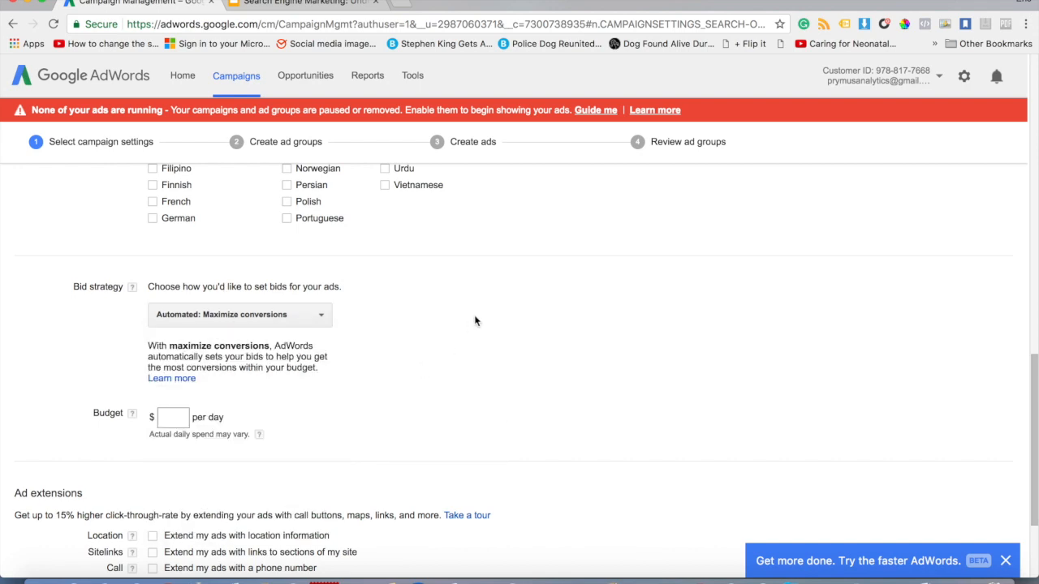
left_click(242, 315)
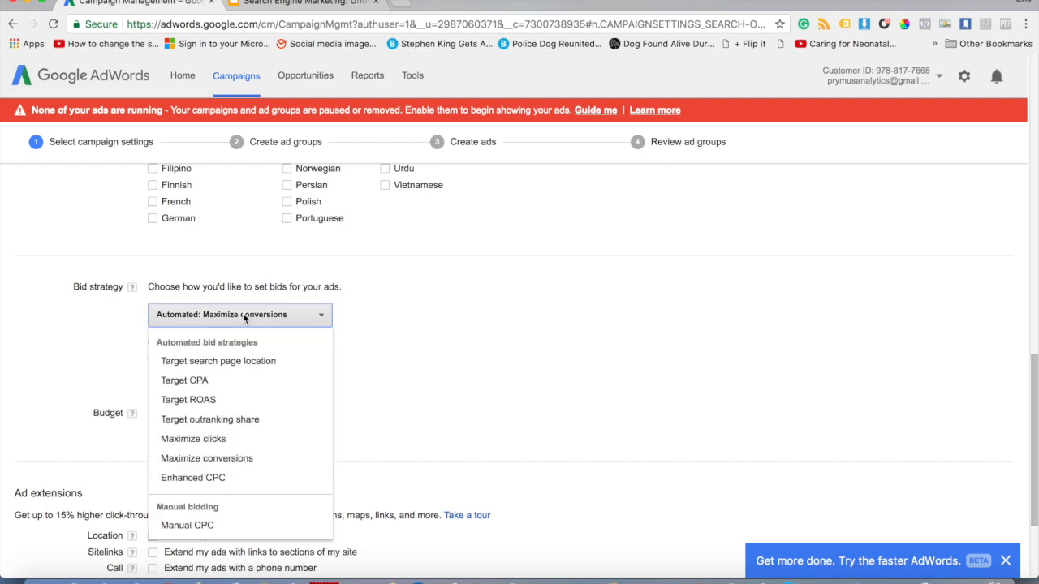
left_click(244, 317)
left_click(301, 317)
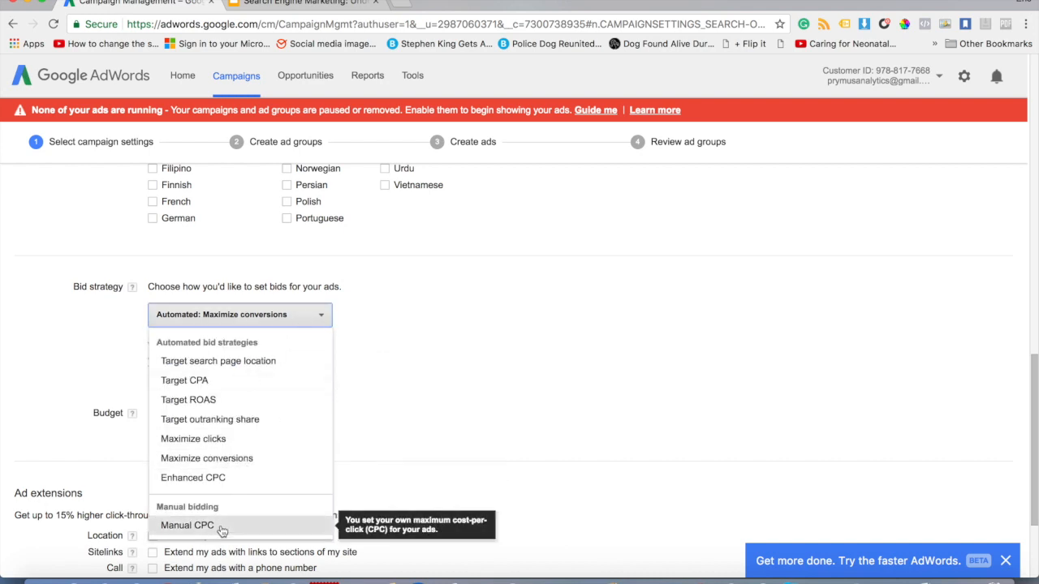
left_click(187, 526)
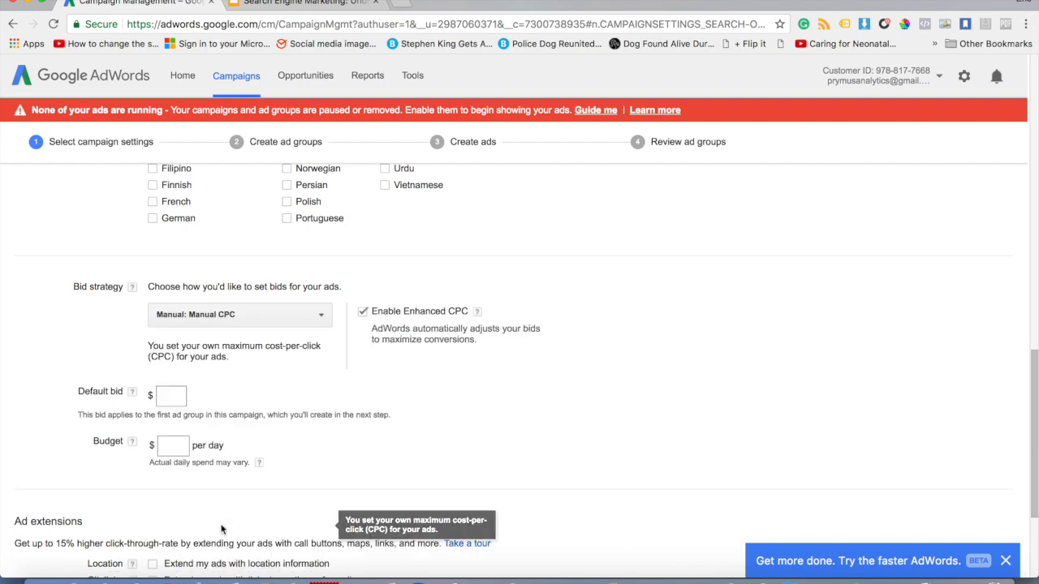
- Set the campaign's bid strategy to the automated Maximize clicks option
left_click(233, 324)
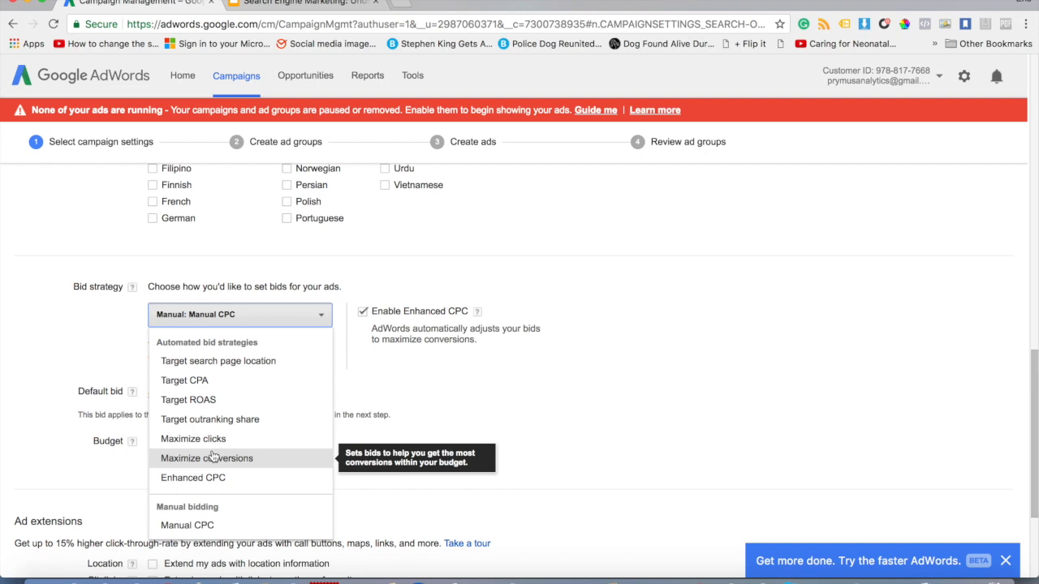
left_click(209, 438)
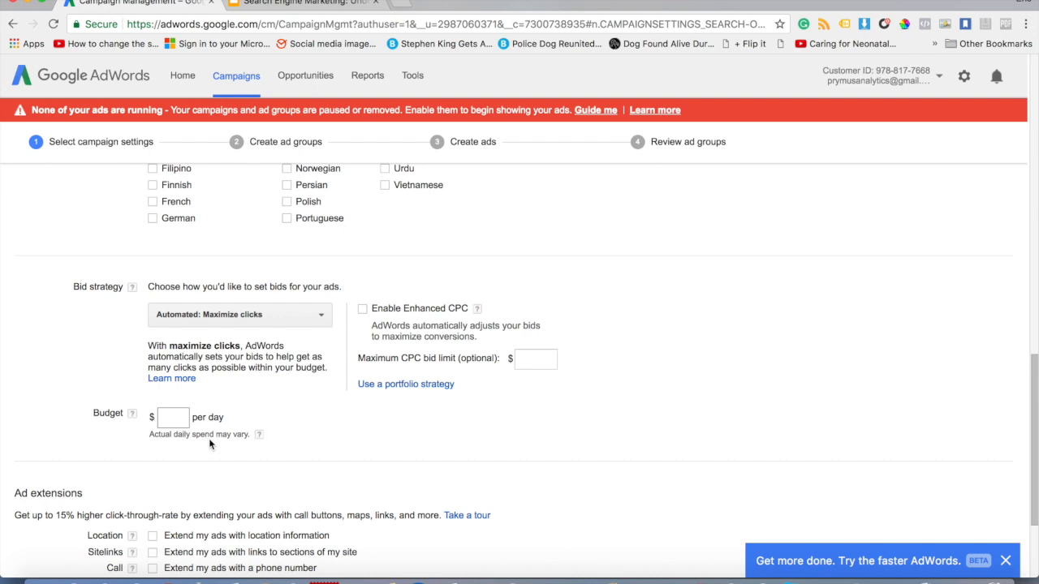
- Switch the campaign's bid strategy to Manual CPC and set the default bid to $2.00
left_click(254, 314)
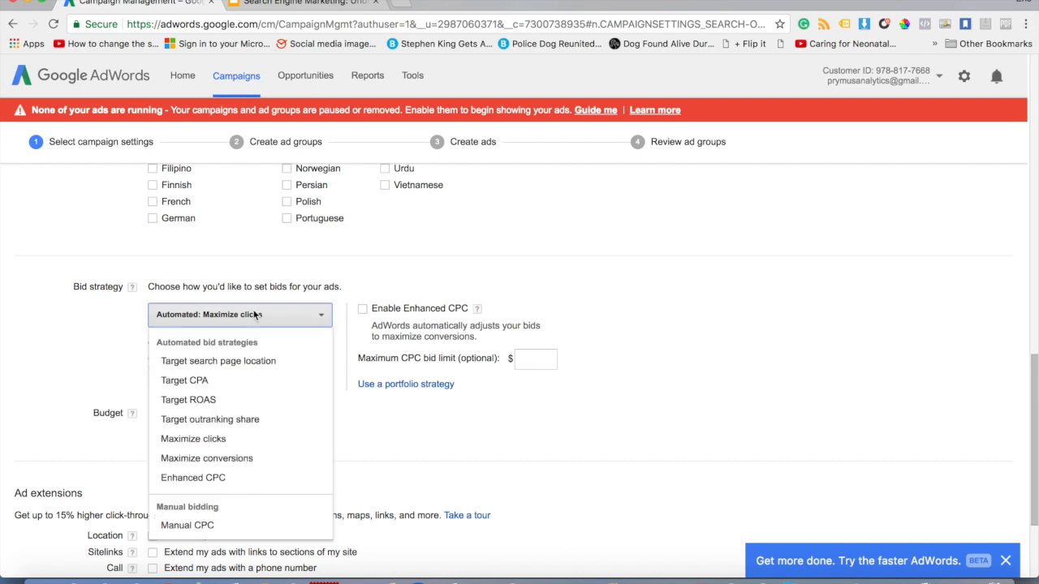
left_click(188, 525)
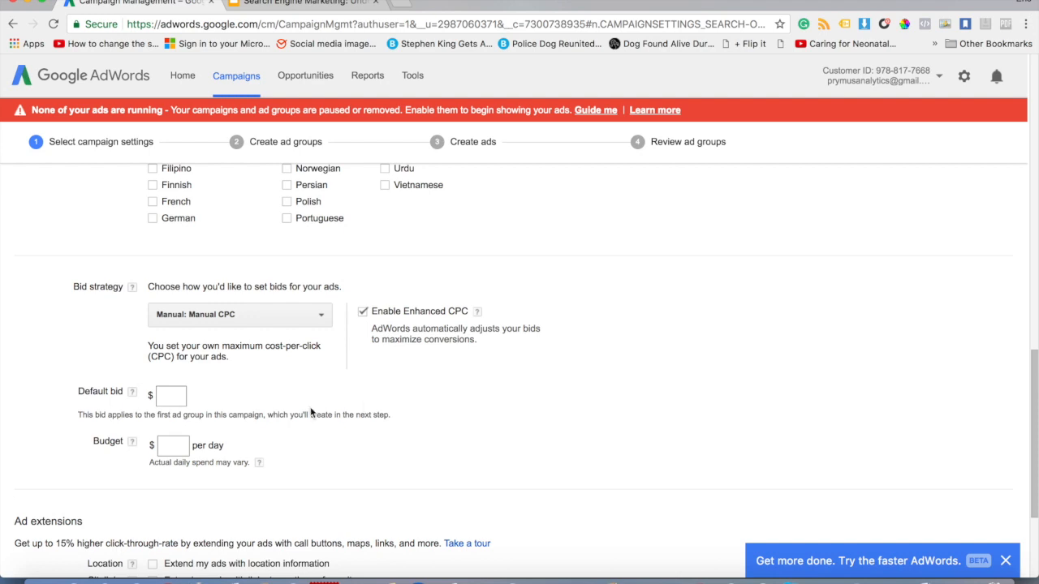
left_click(164, 401)
type("1")
key("BackSpace")
type("1")
type(".")
key("BackSpace")
key("BackSpace")
type("2.00")
left_click(456, 404)
left_click(173, 399)
left_click(398, 468)
left_click(180, 397)
- Set the campaign's budget to $10 per day and save the campaign settings without any ad extensions
left_click(174, 445)
type("10")
left_click(383, 451)
scroll(383, 451, "down", 1)
scroll(383, 456, "down", 3)
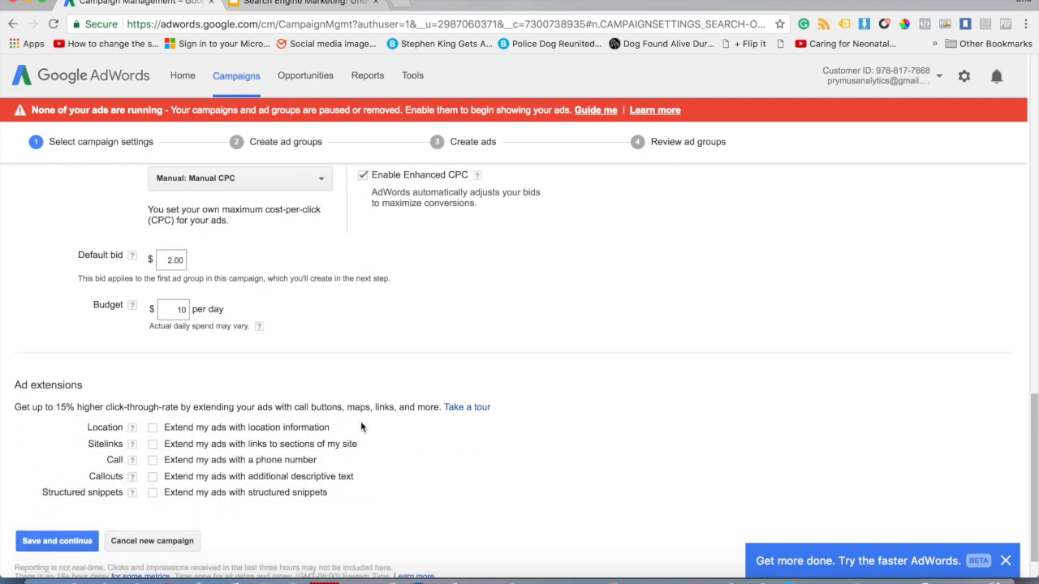
left_click(182, 309)
left_click(377, 319)
scroll(332, 451, "down", 1)
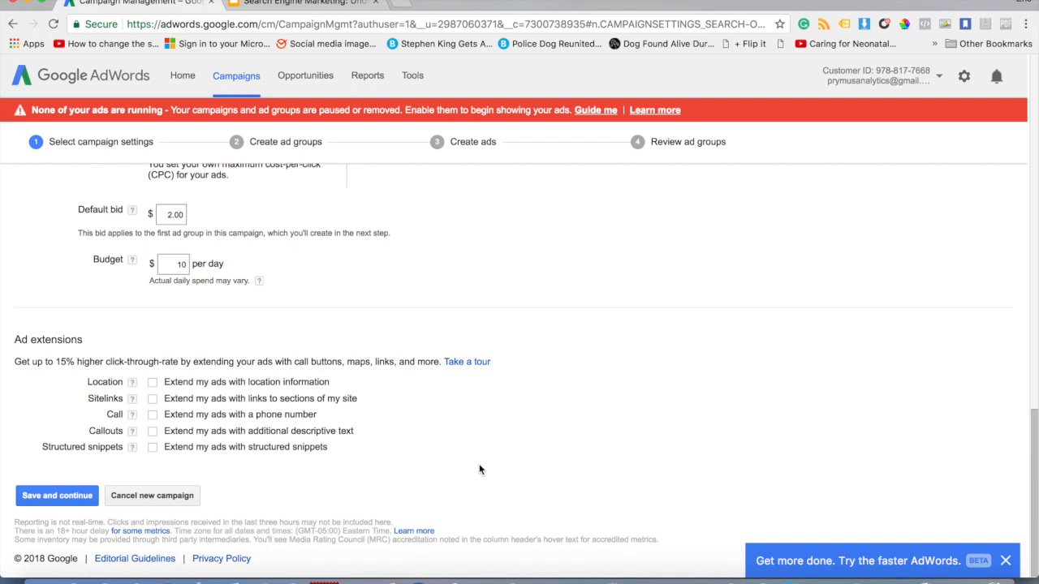
left_click(81, 496)
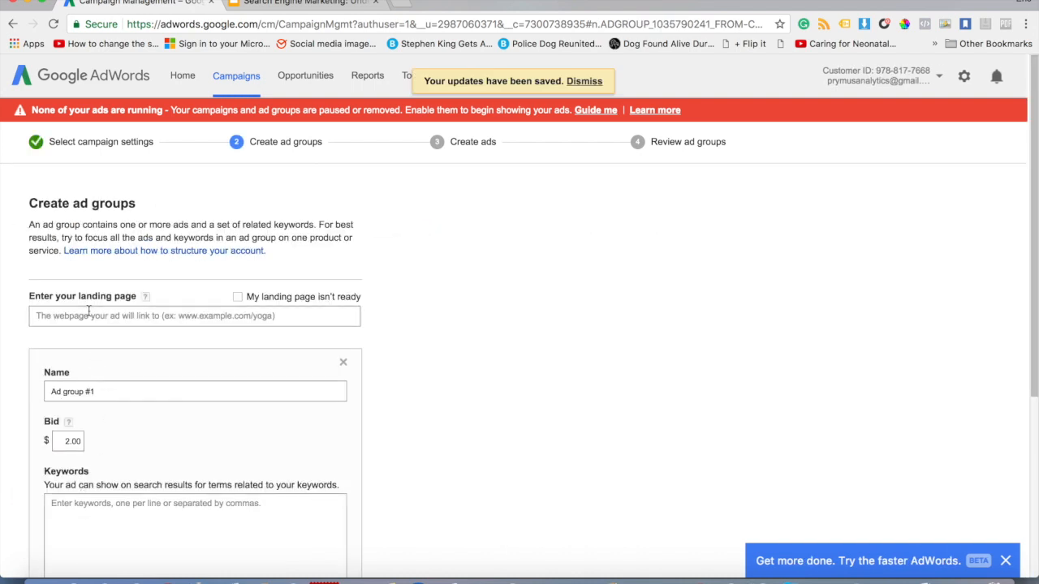
- Name the first ad group "Cat Sunglasses"
scroll(559, 388, "down", 2)
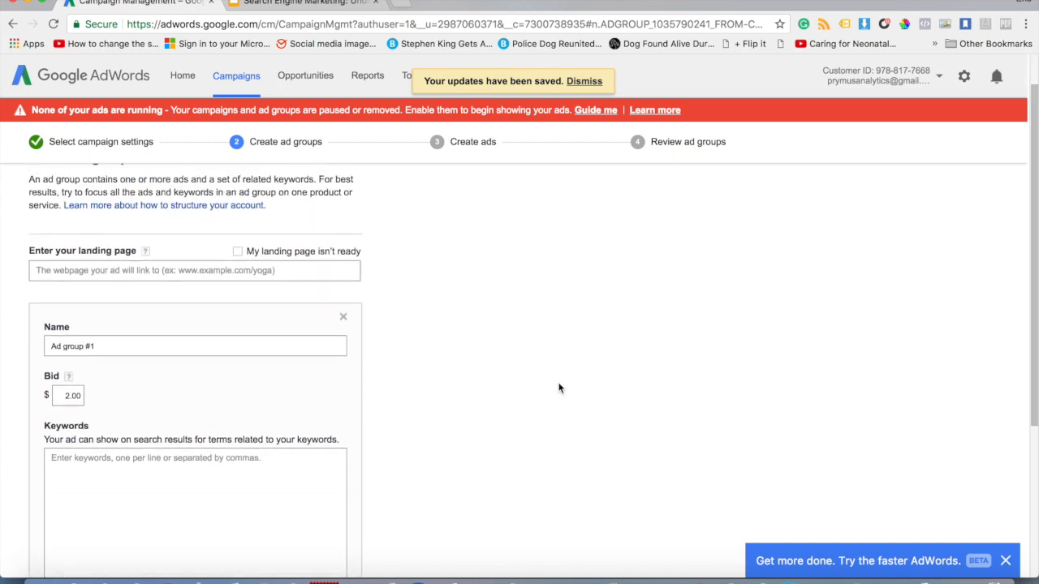
triple_click(107, 346)
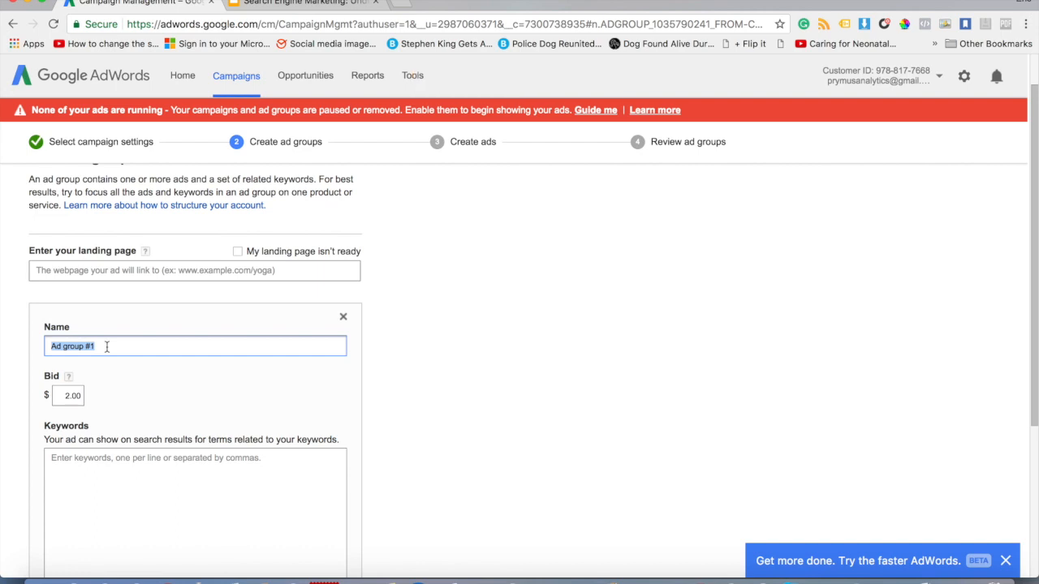
type("Cat Sunglss")
key("BackSpace")
key("BackSpace")
type("asses")
- Set youthlylabs.com as the landing page for the ad groups
left_click(69, 271)
type("youthlu")
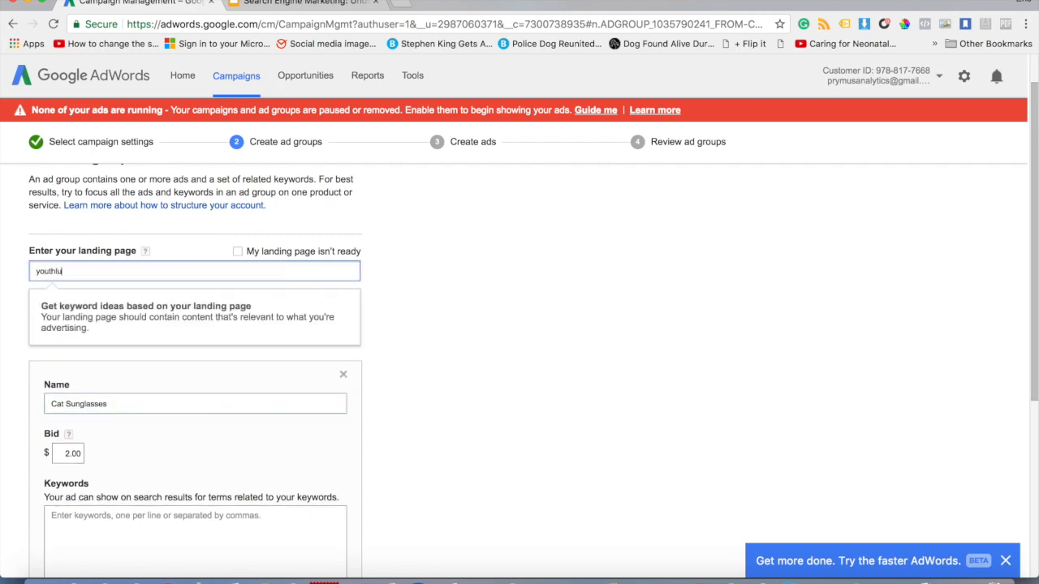
key("BackSpace")
type("ylabs.com")
left_click(425, 353)
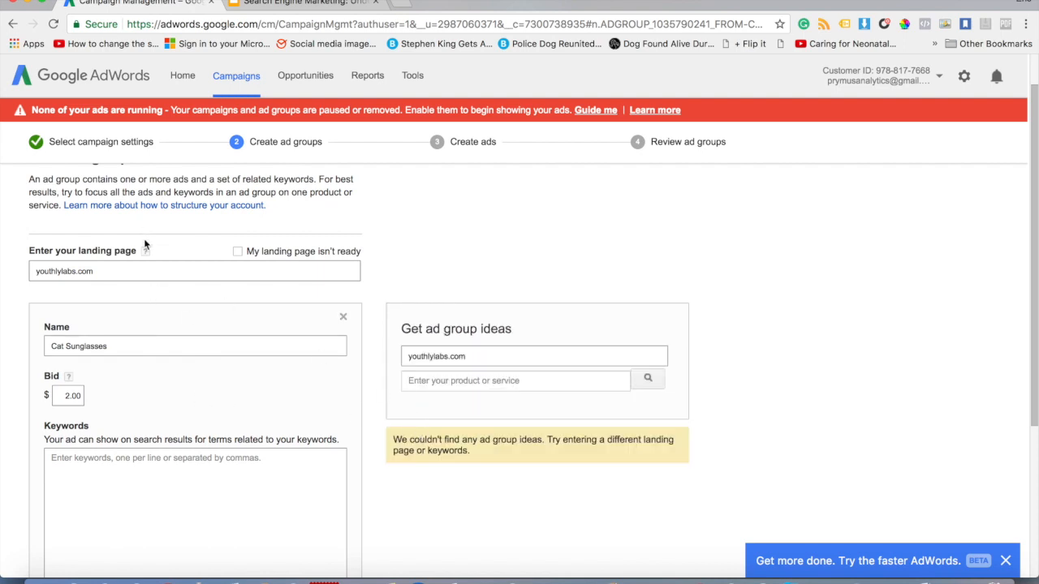
left_click(56, 270)
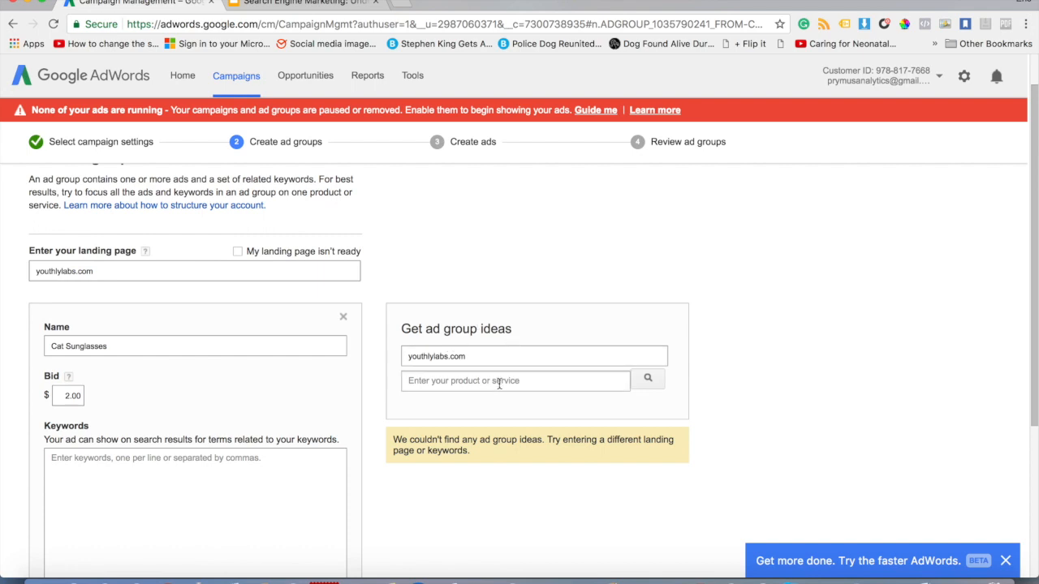
left_click(233, 272)
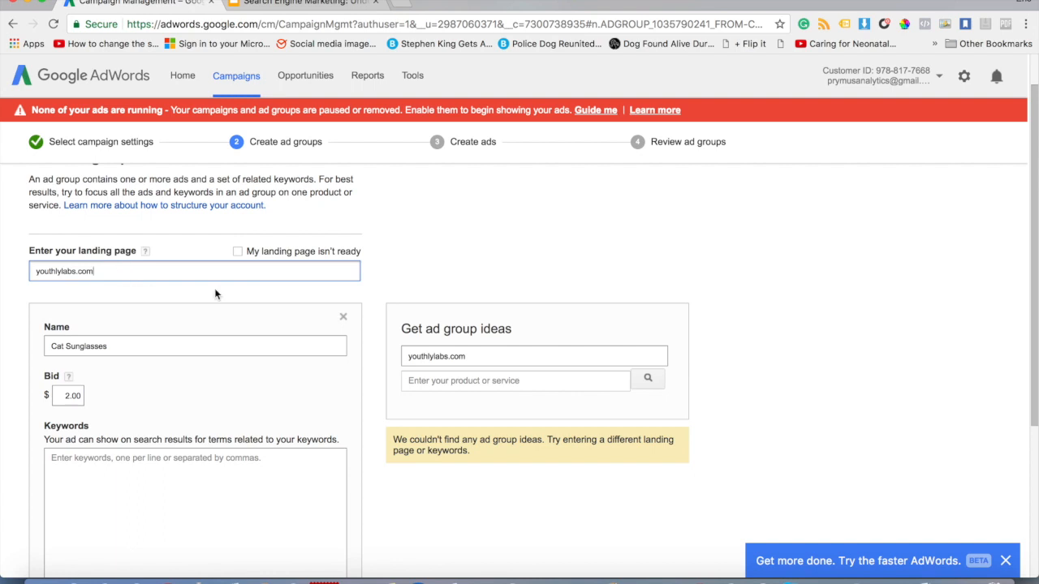
left_click(484, 355)
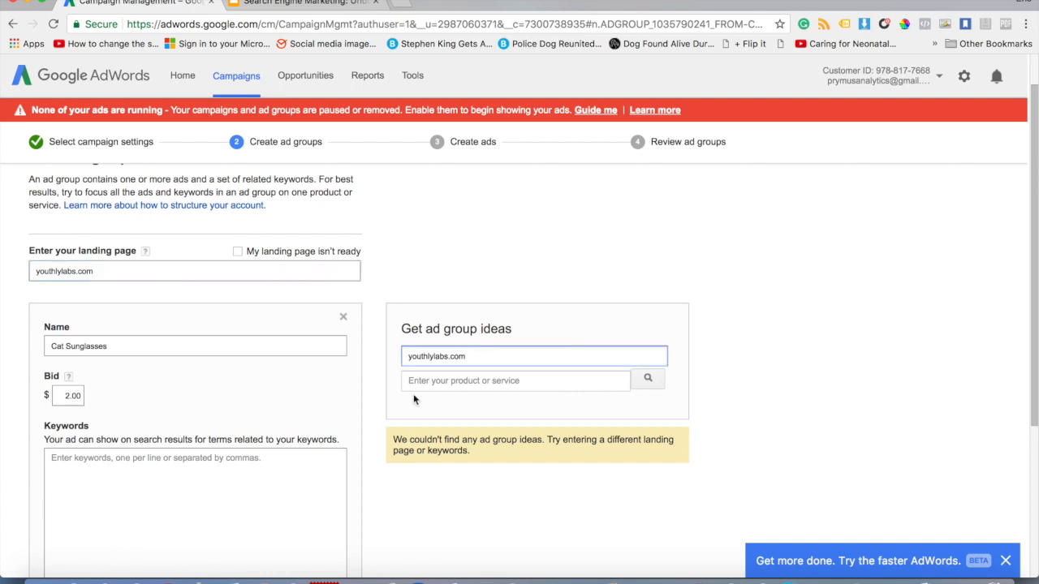
- Enter "cat sunglasses" as the Cat Sunglasses group's keyword and add the suggested "cat eye sunglasses" ad group
scroll(116, 399, "down", 1)
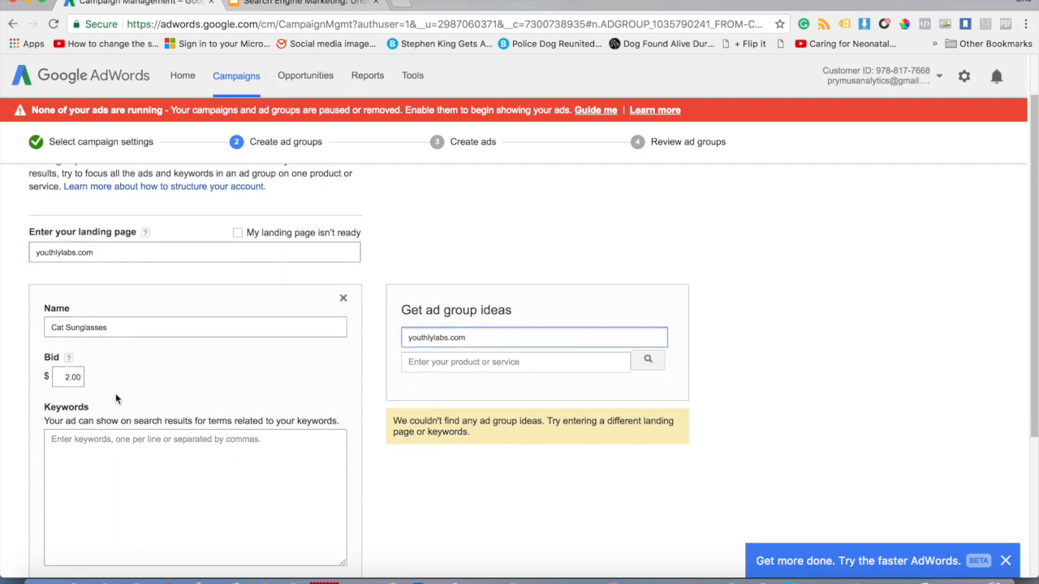
scroll(115, 393, "down", 3)
left_click(108, 354)
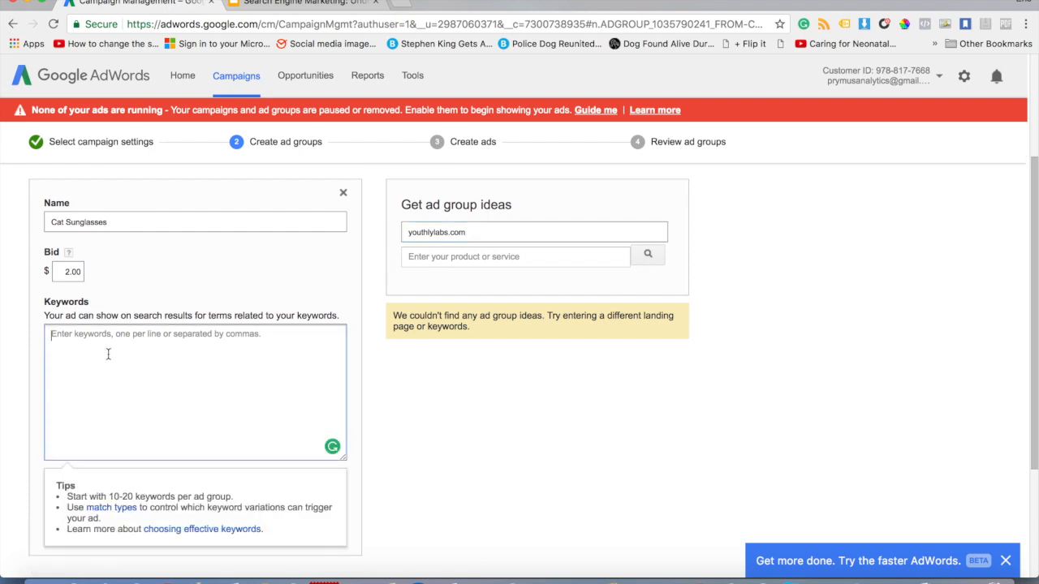
type("cat sunglasses")
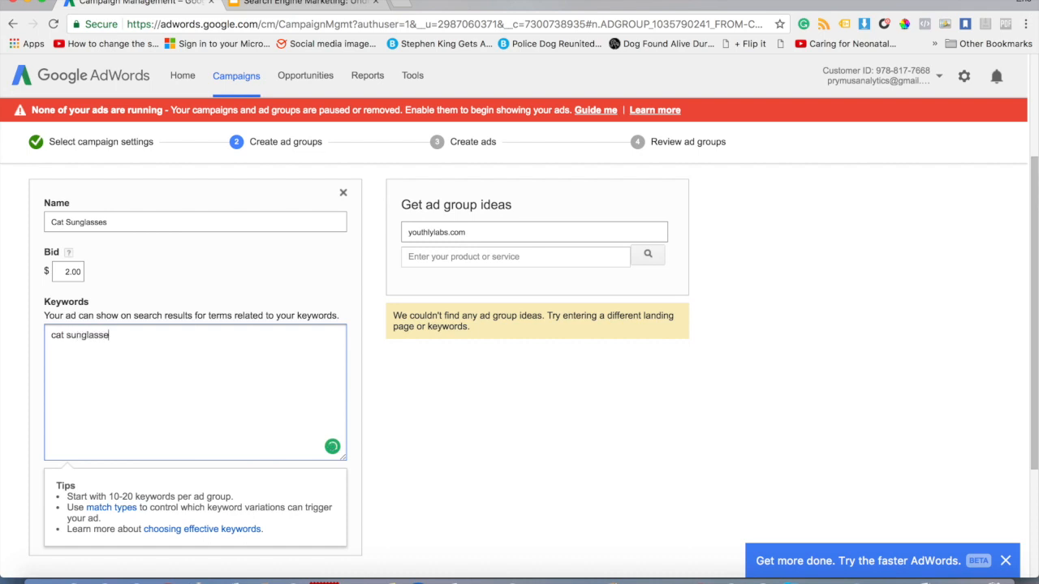
key("Return")
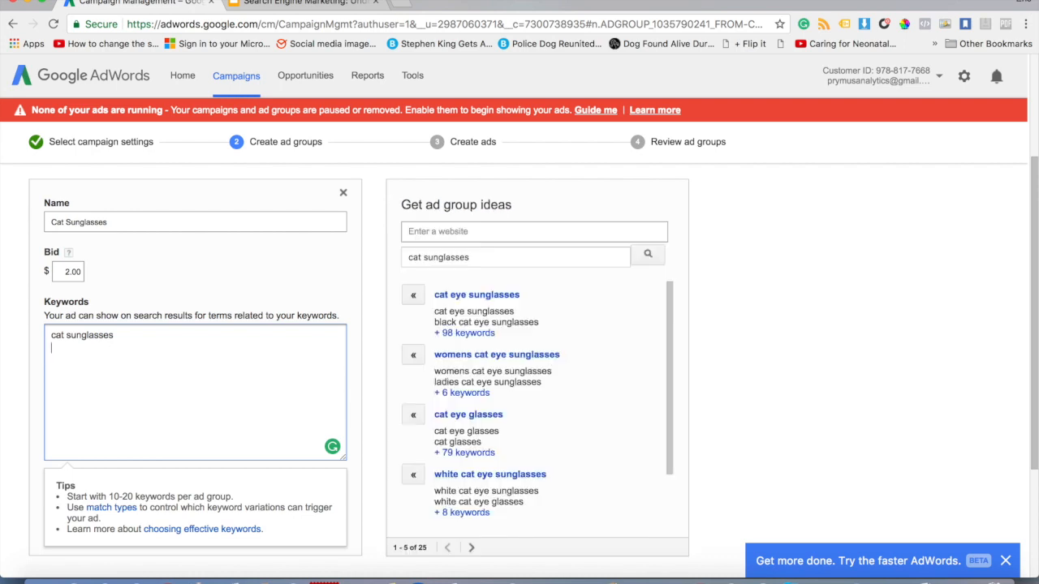
left_click(414, 297)
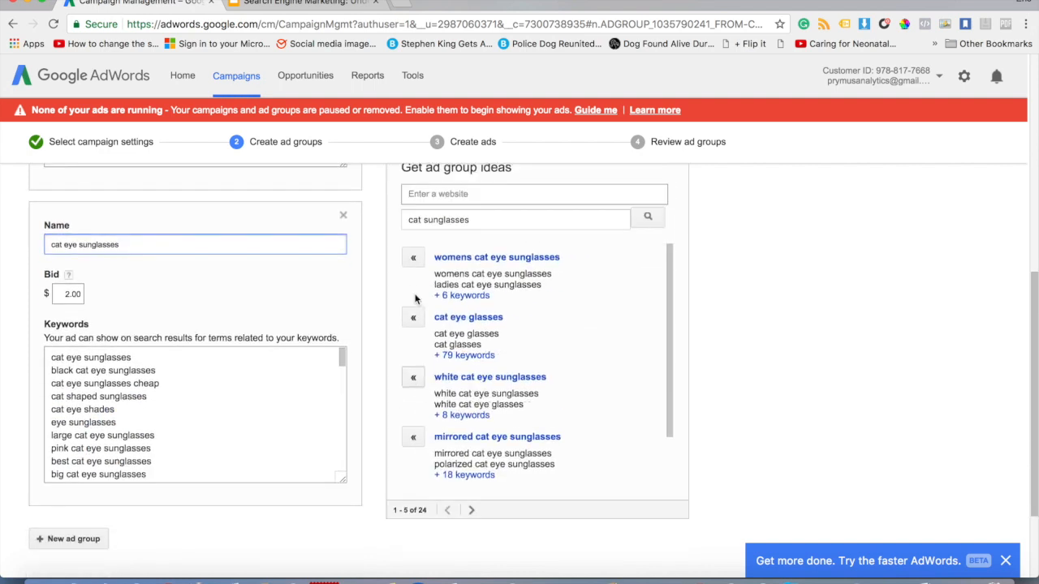
- Examine the keyword list of the cat eye sunglasses ad group and the remaining ad group ideas
scroll(142, 373, "down", 1)
scroll(457, 421, "down", 1)
scroll(457, 420, "down", 5)
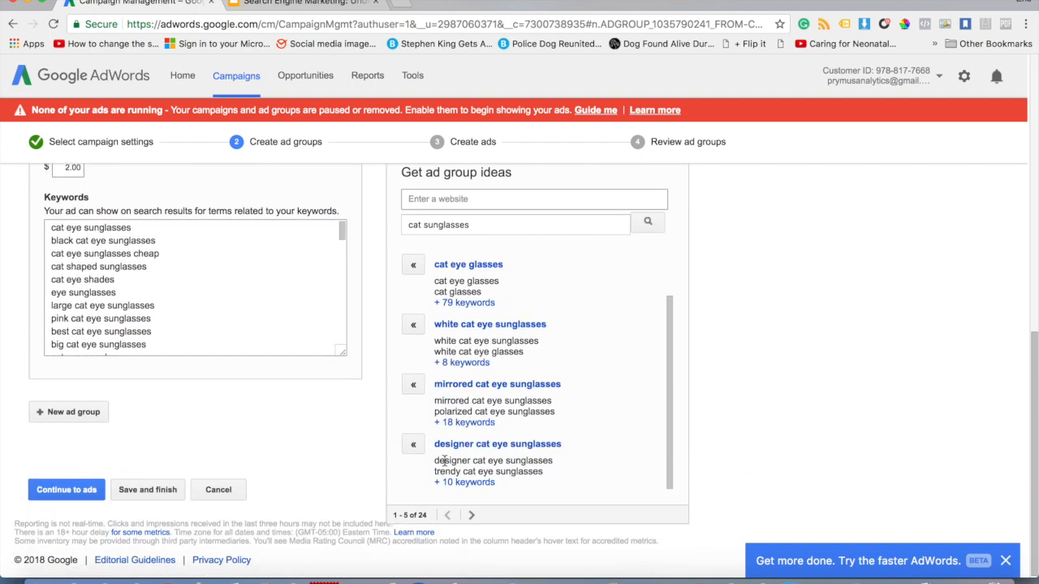
scroll(454, 429, "up", 3)
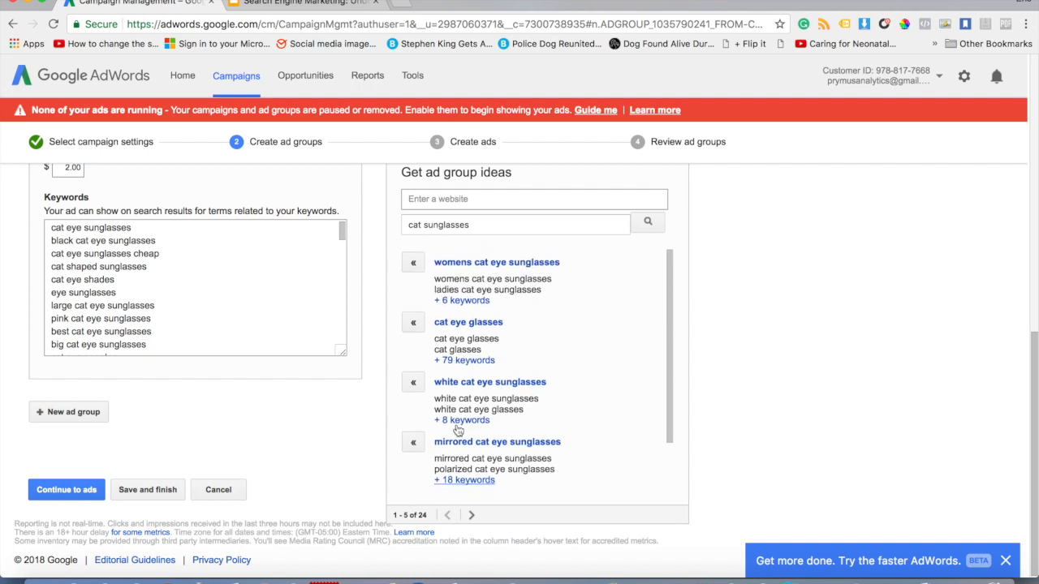
scroll(157, 344, "down", 6)
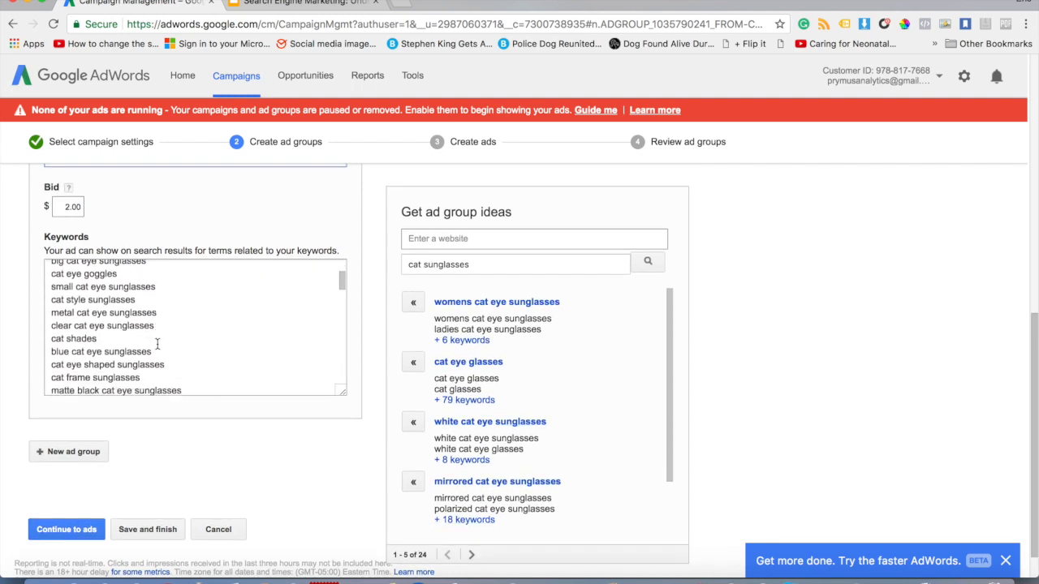
scroll(157, 344, "down", 10)
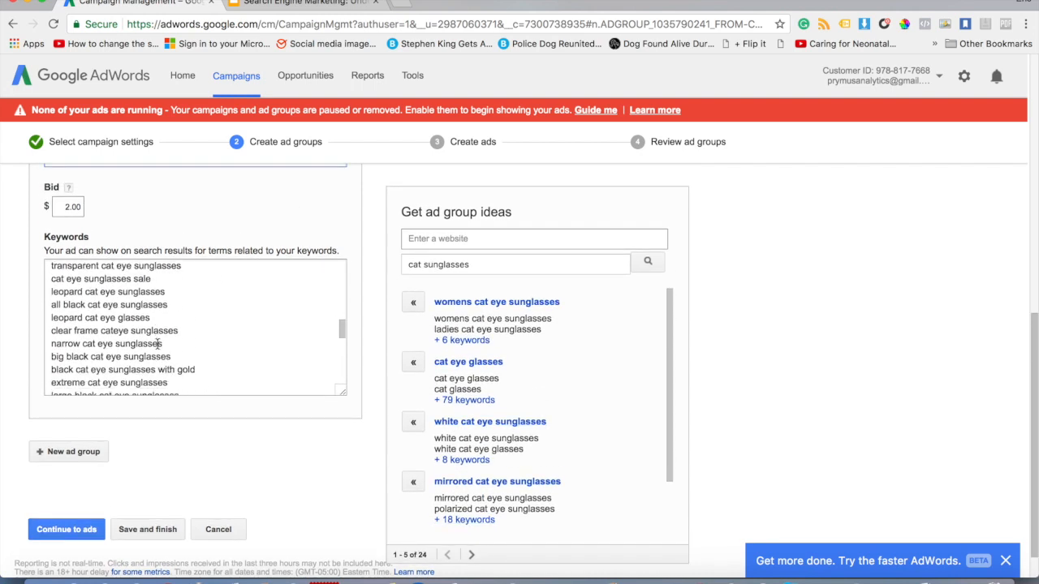
scroll(157, 345, "down", 3)
scroll(158, 344, "up", 8)
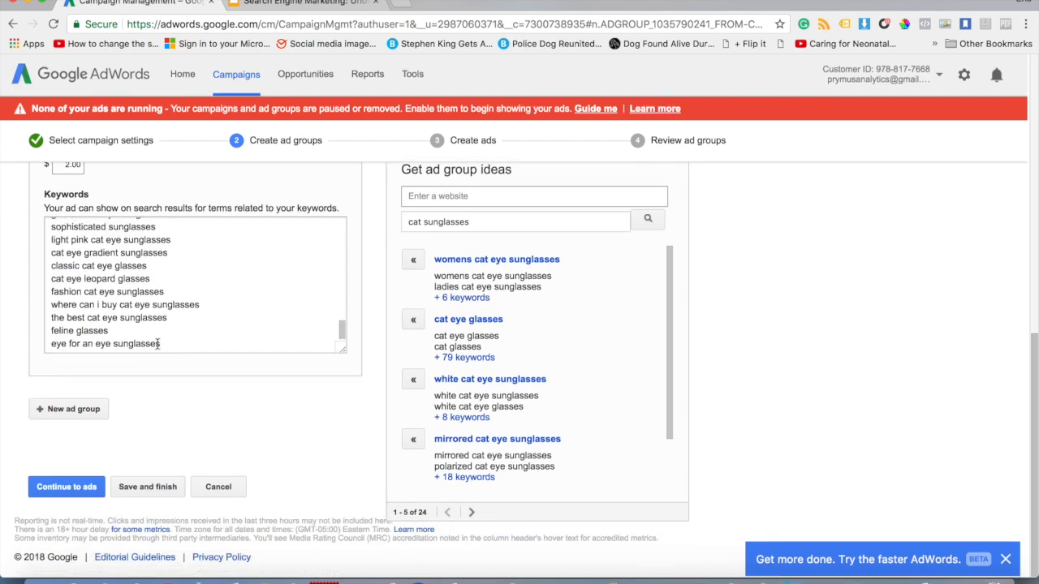
scroll(157, 344, "up", 12)
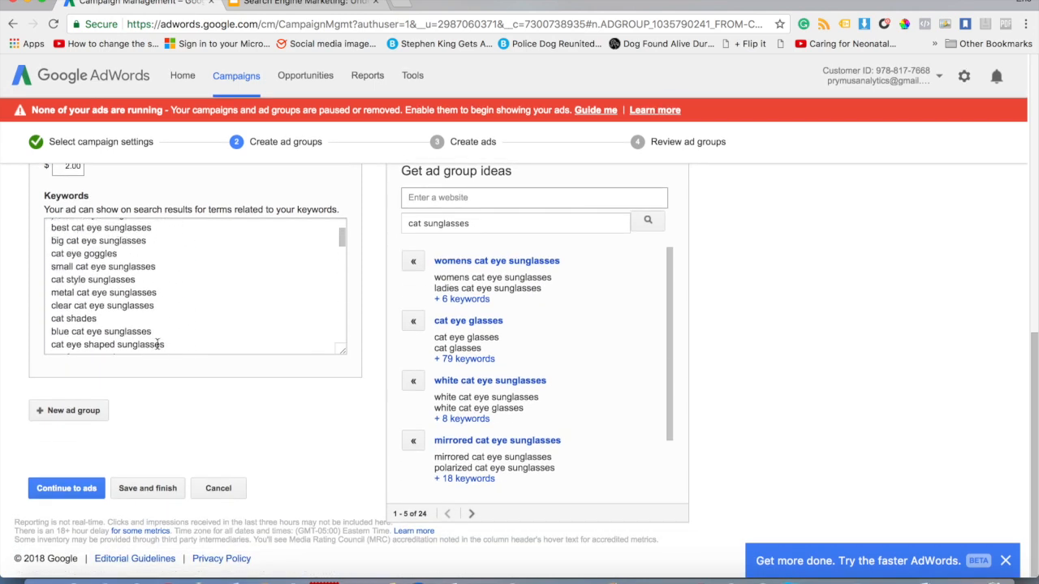
scroll(157, 344, "up", 2)
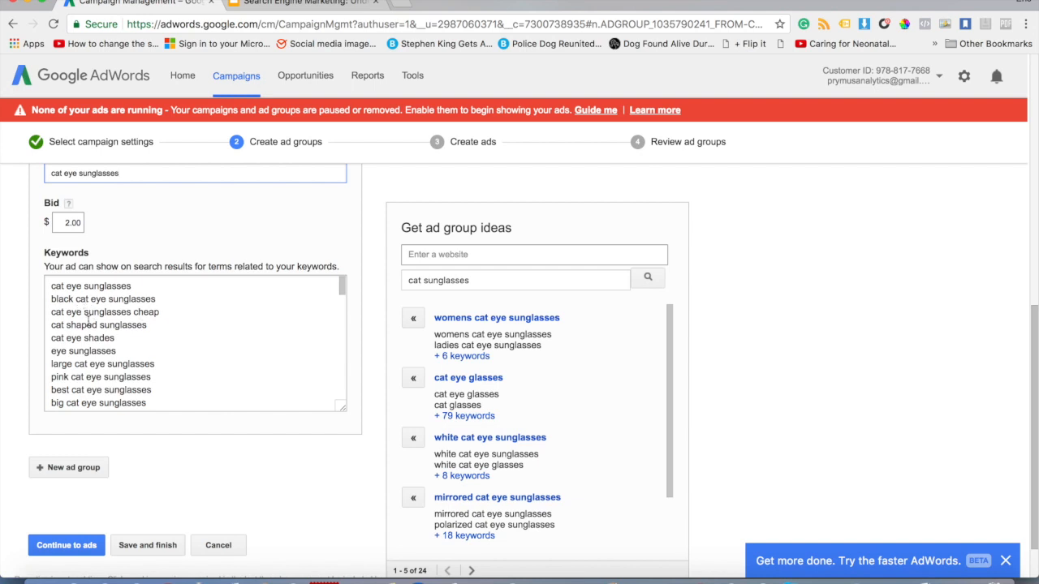
scroll(100, 322, "down", 10)
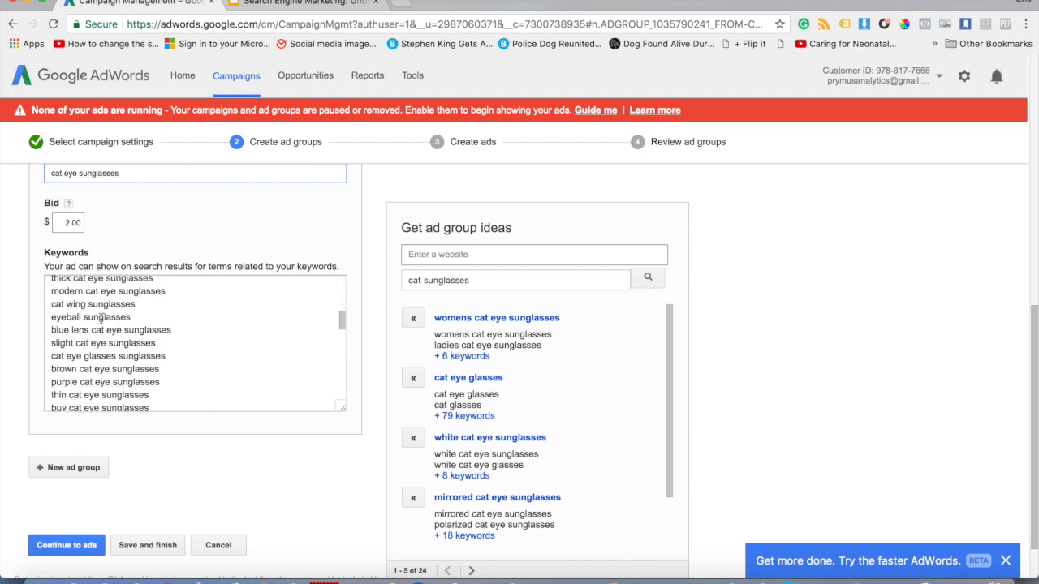
scroll(100, 321, "down", 4)
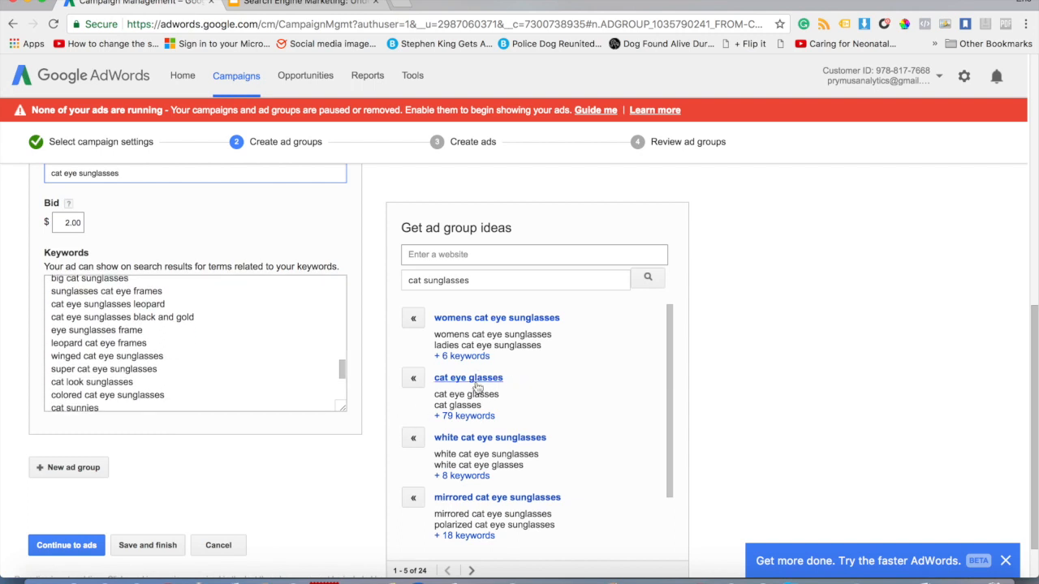
scroll(479, 398, "down", 1)
scroll(479, 398, "down", 4)
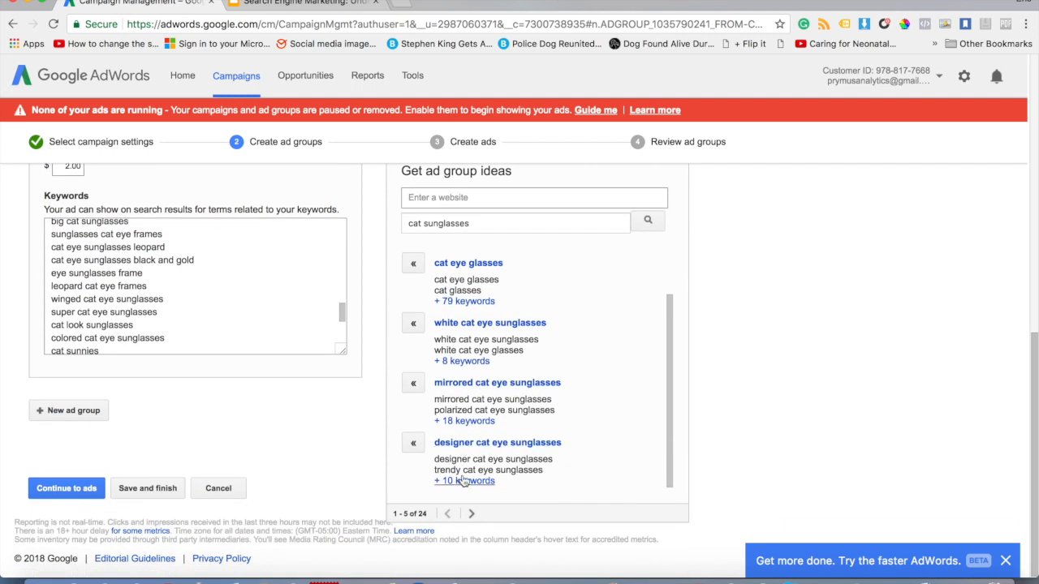
- Remove the block of keywords starting with "eye sunglasses frame" from the cat eye sunglasses ad group's list
scroll(478, 381, "up", 5)
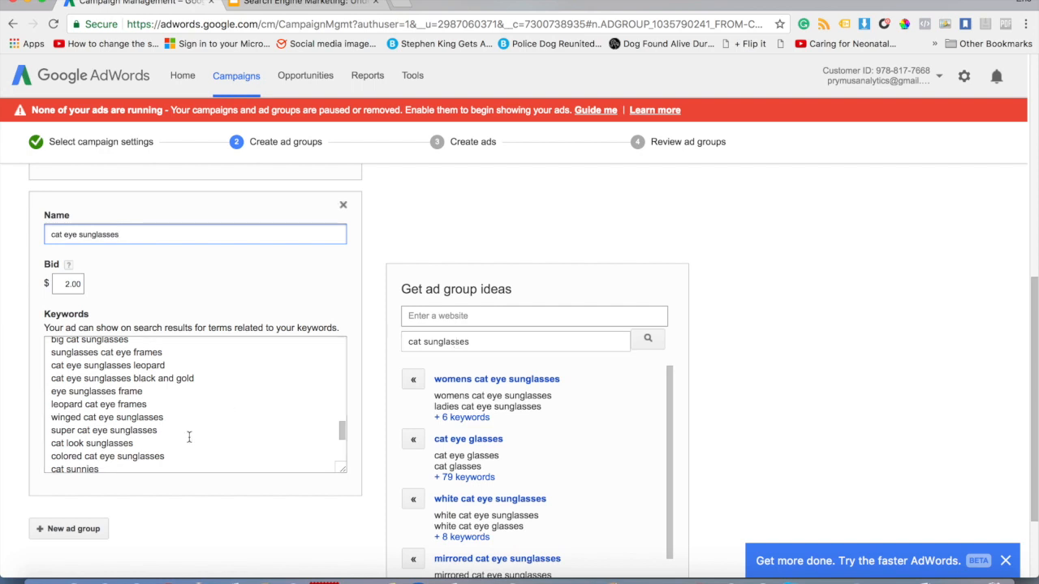
left_click_drag(51, 392, 163, 470)
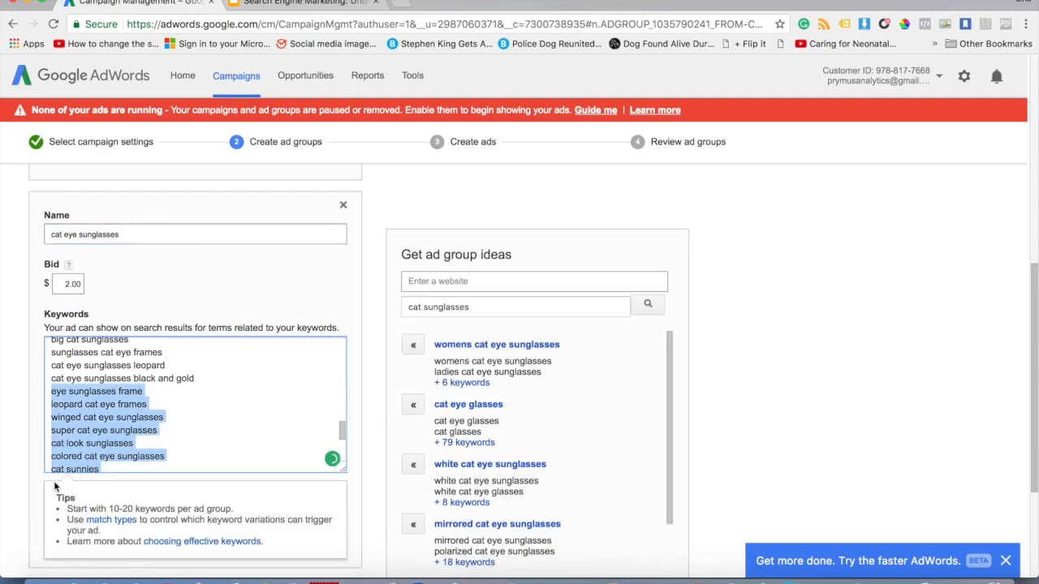
key("super+v")
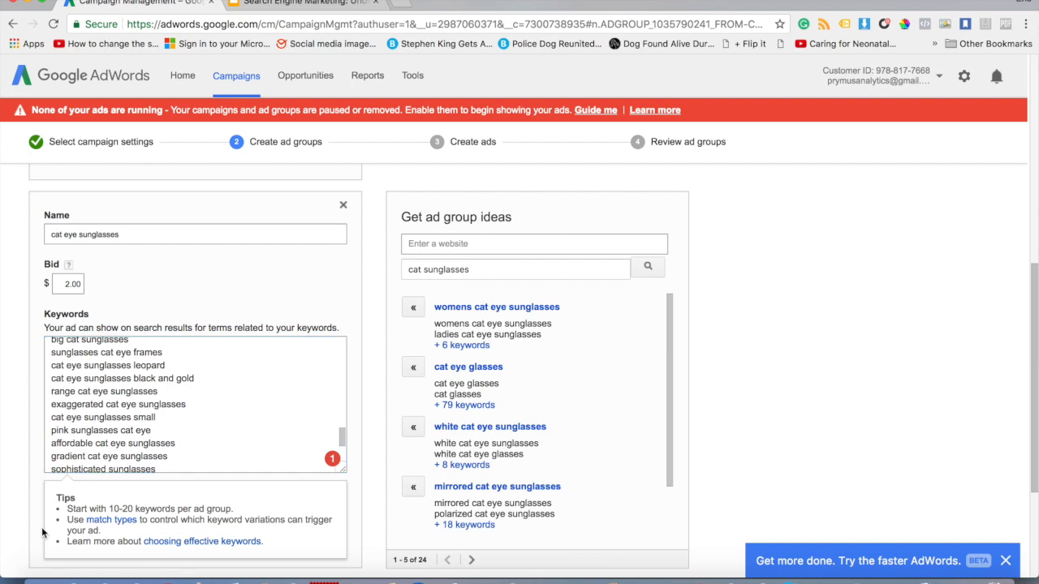
scroll(360, 508, "down", 3)
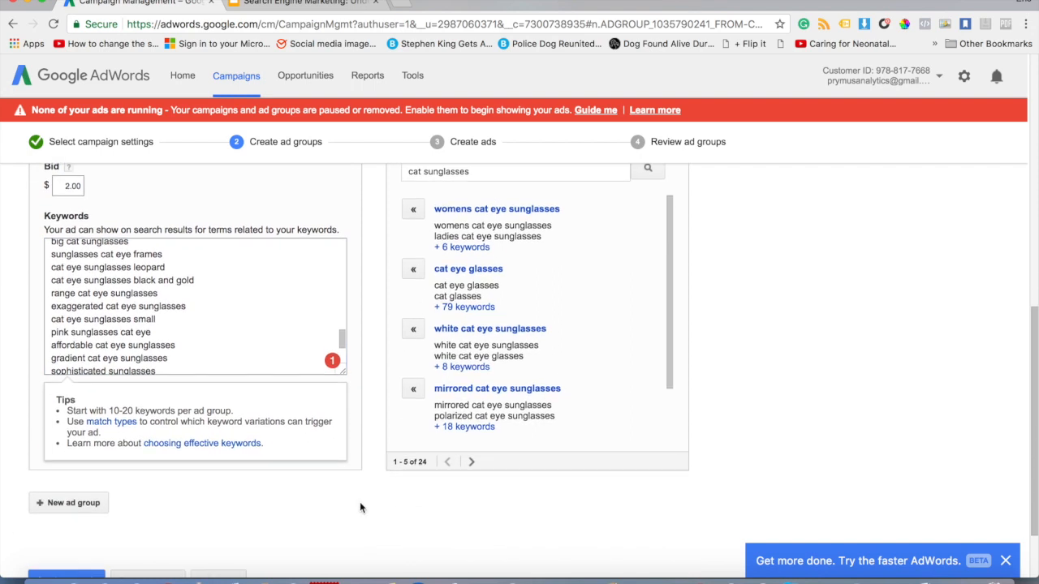
scroll(171, 505, "down", 1)
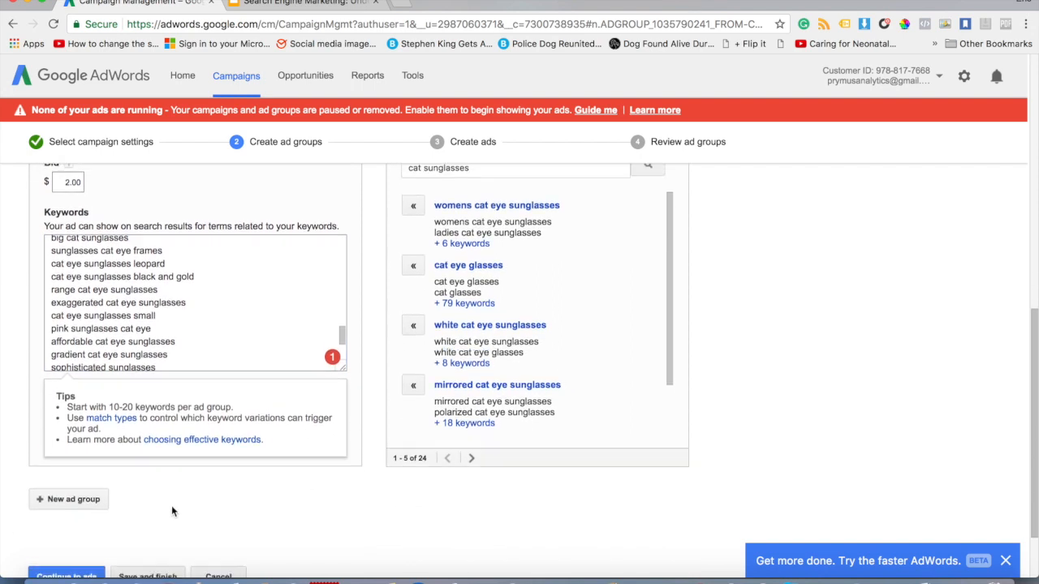
scroll(172, 506, "up", 1)
- Finish the ad group setup and continue to creating ads
left_click(82, 516)
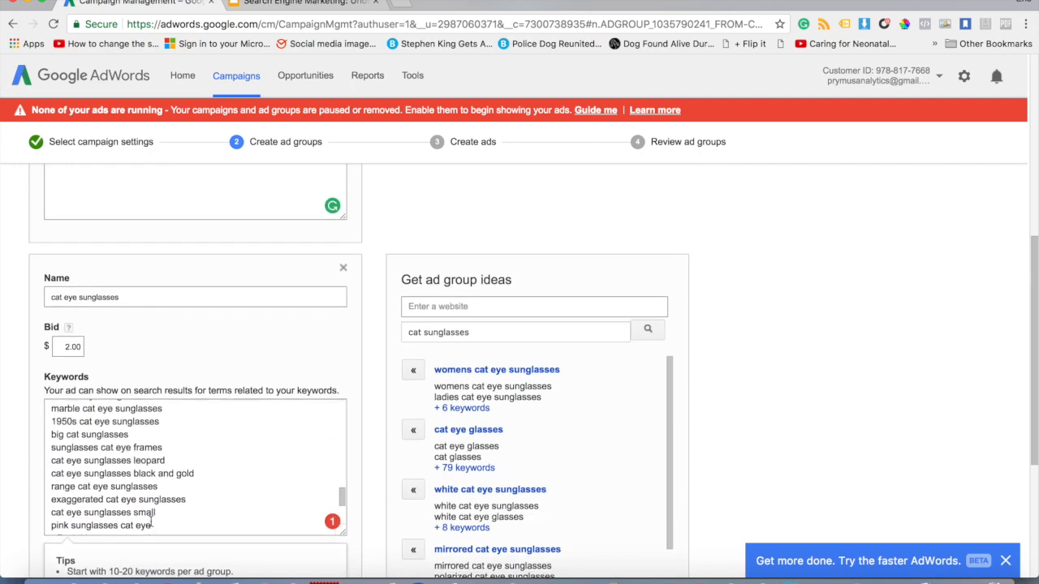
scroll(138, 470, "down", 6)
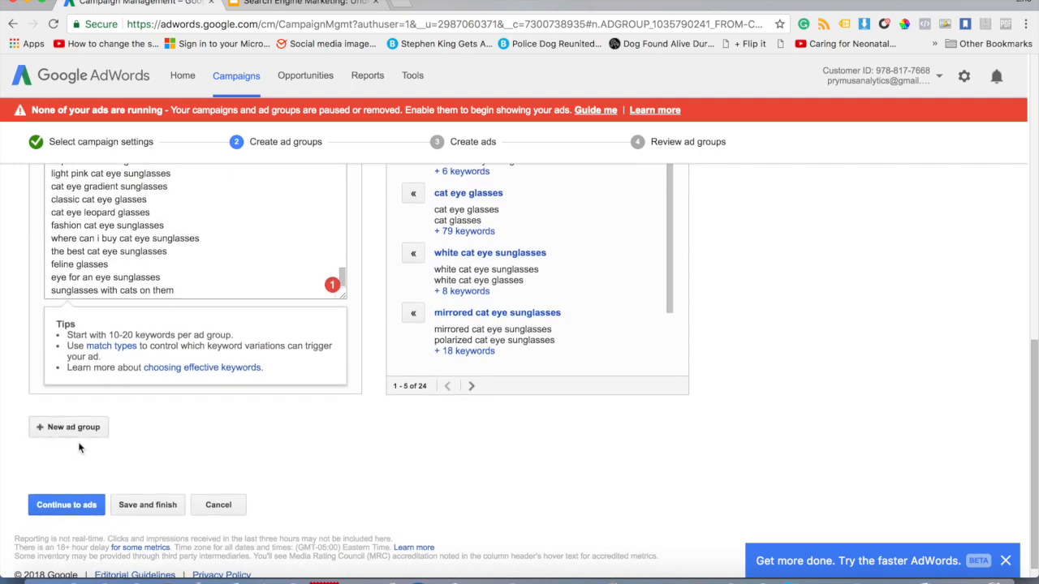
left_click(66, 505)
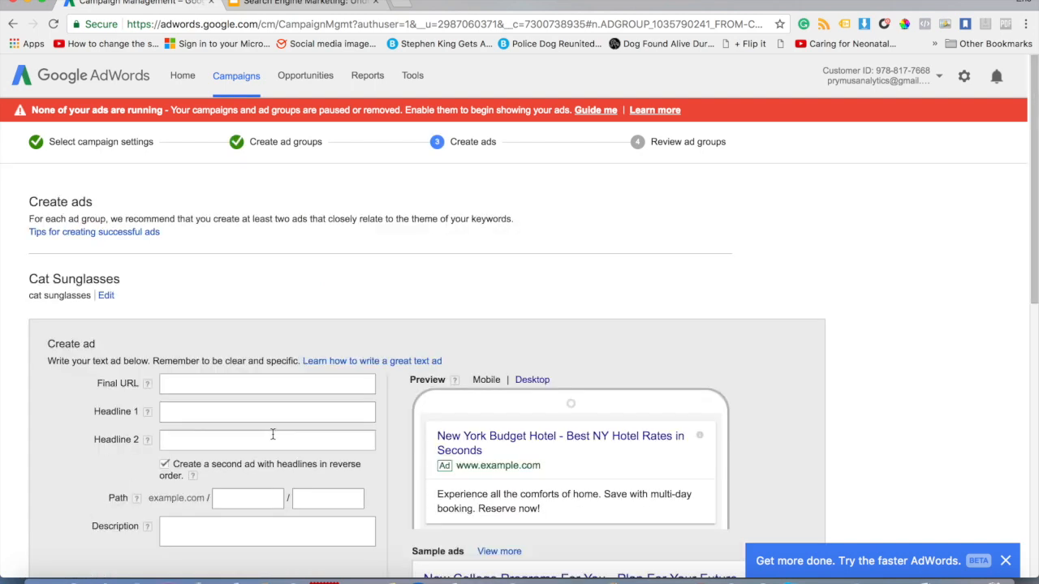
- Look over the ad creation form, its preview and the sample ads for the Cat Sunglasses ad group
scroll(539, 410, "down", 2)
scroll(540, 410, "up", 2)
scroll(540, 410, "down", 2)
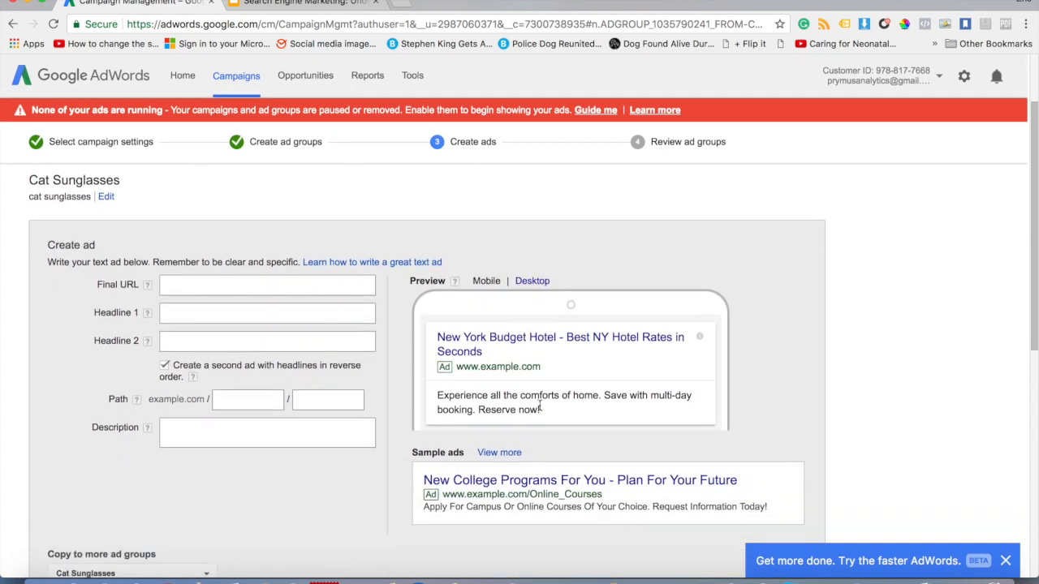
scroll(540, 408, "down", 2)
scroll(432, 456, "up", 3)
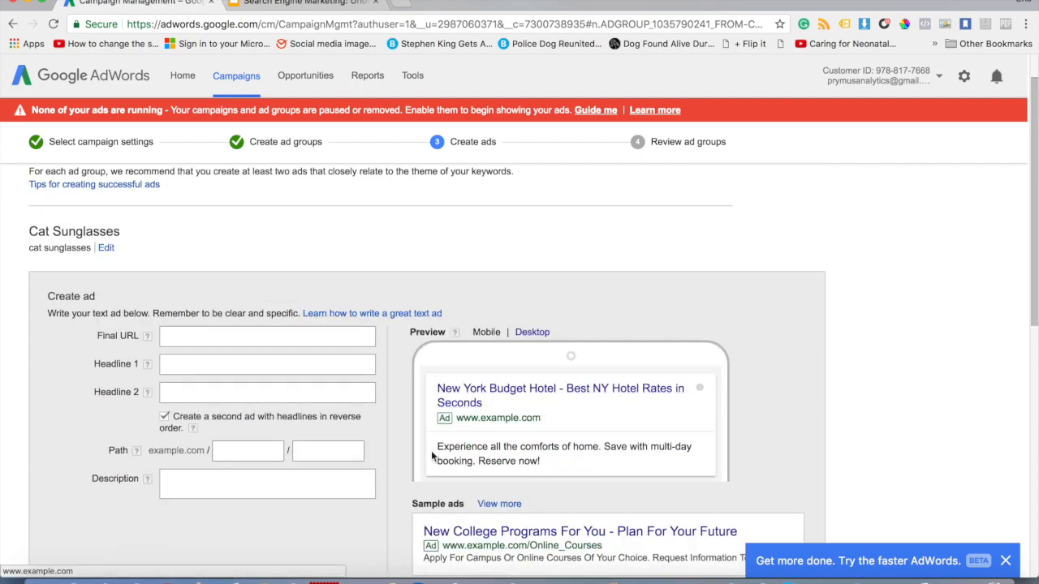
scroll(431, 451, "down", 2)
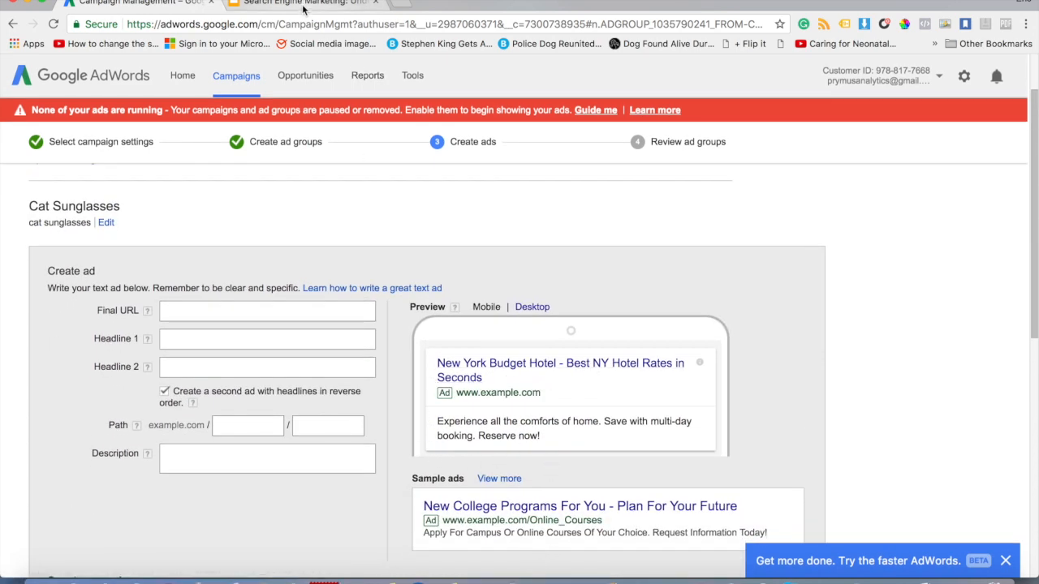
- Search Google for "sunglasses for woman" in a new browser tab and look over the ads in the results
left_click(400, 4)
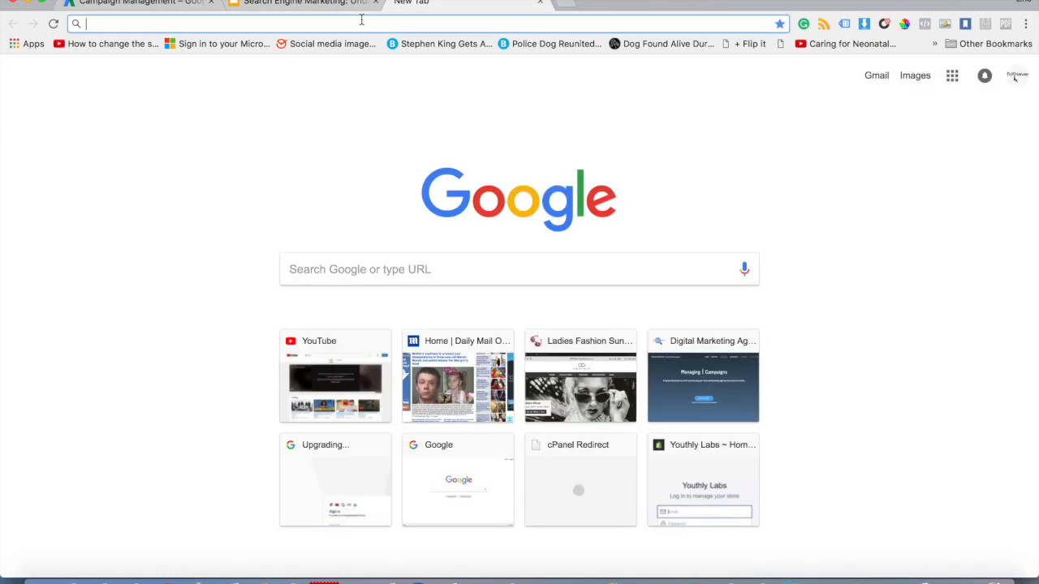
type("sunglasses")
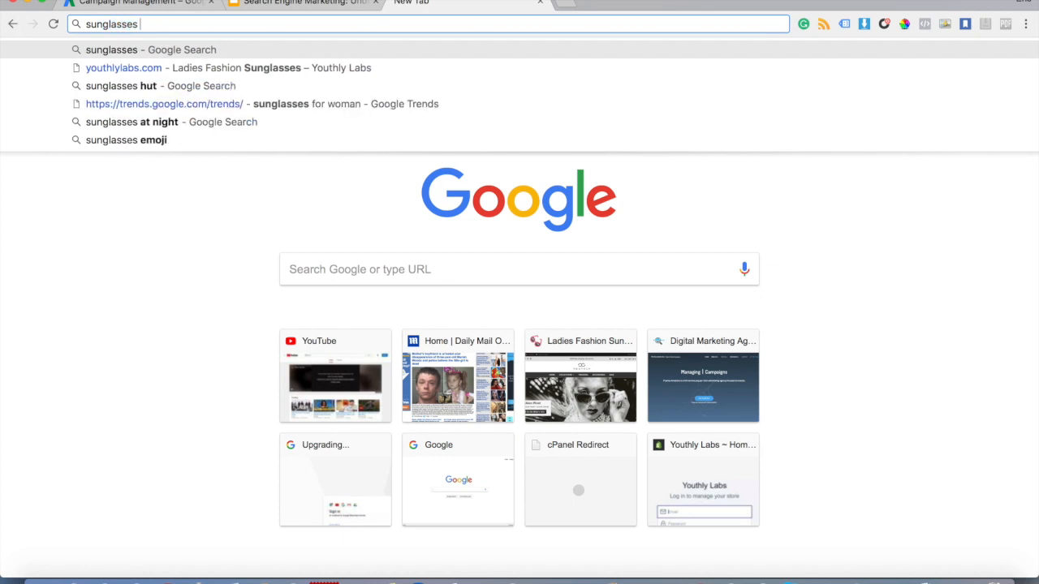
type(" for woman")
key("Return")
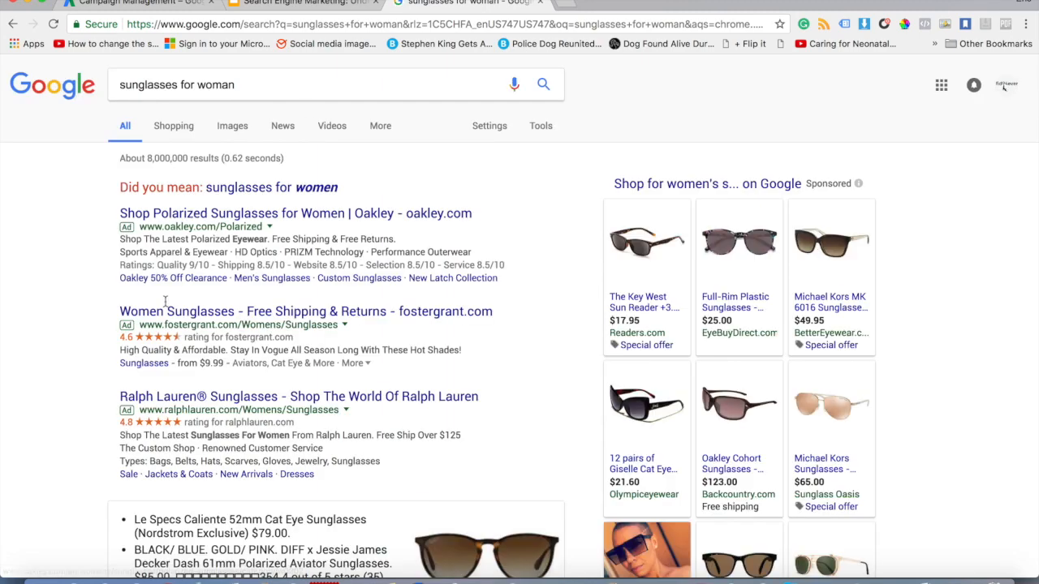
scroll(133, 321, "down", 2)
scroll(132, 321, "down", 2)
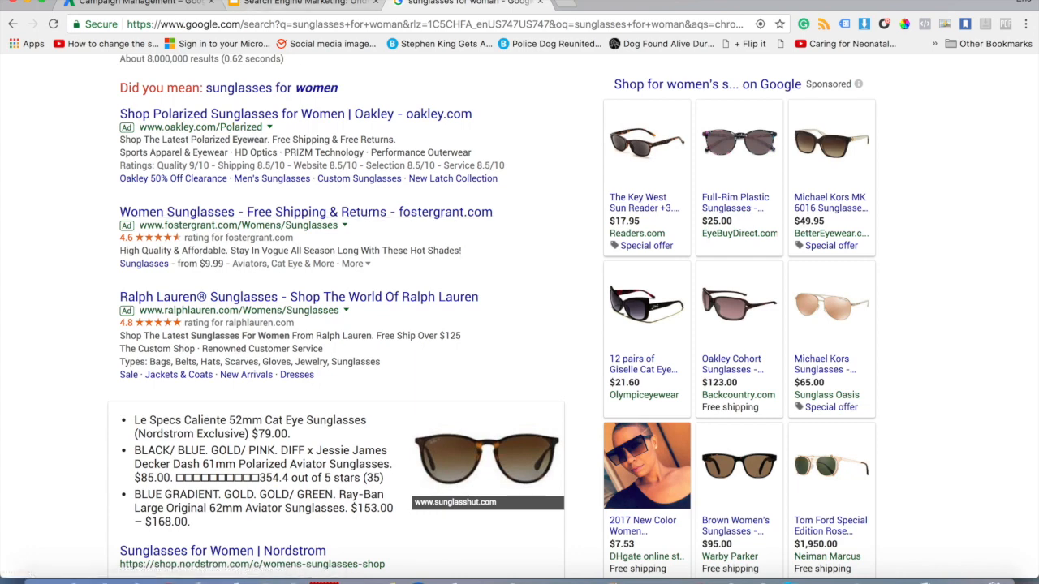
left_click(151, 3)
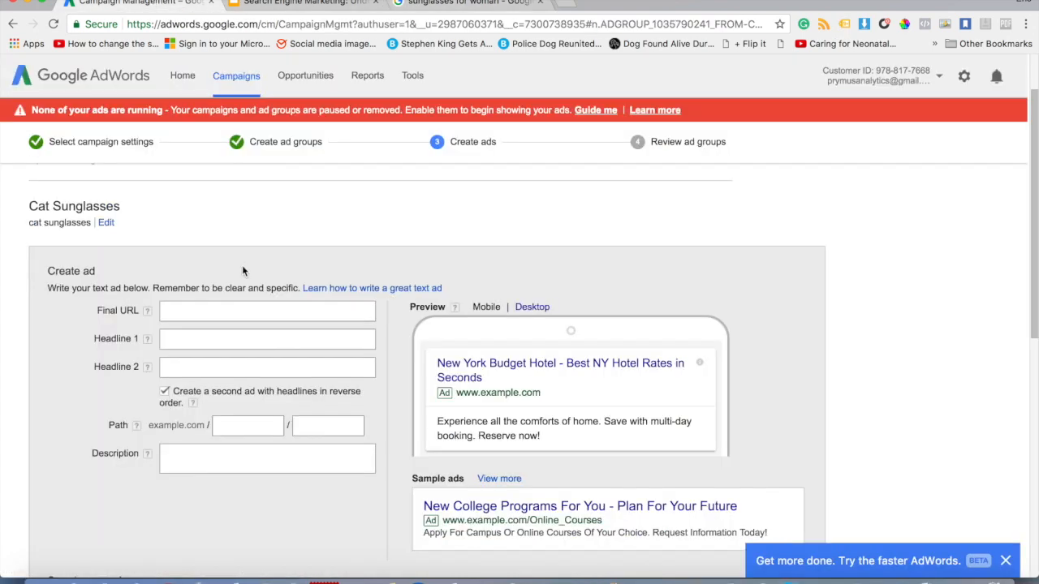
left_click(208, 308)
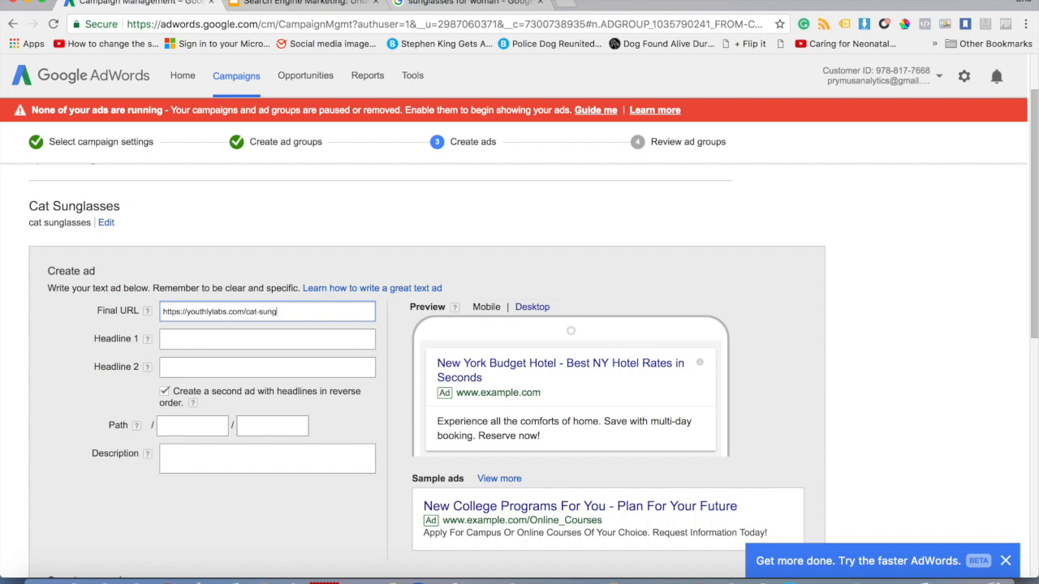
left_click(186, 343)
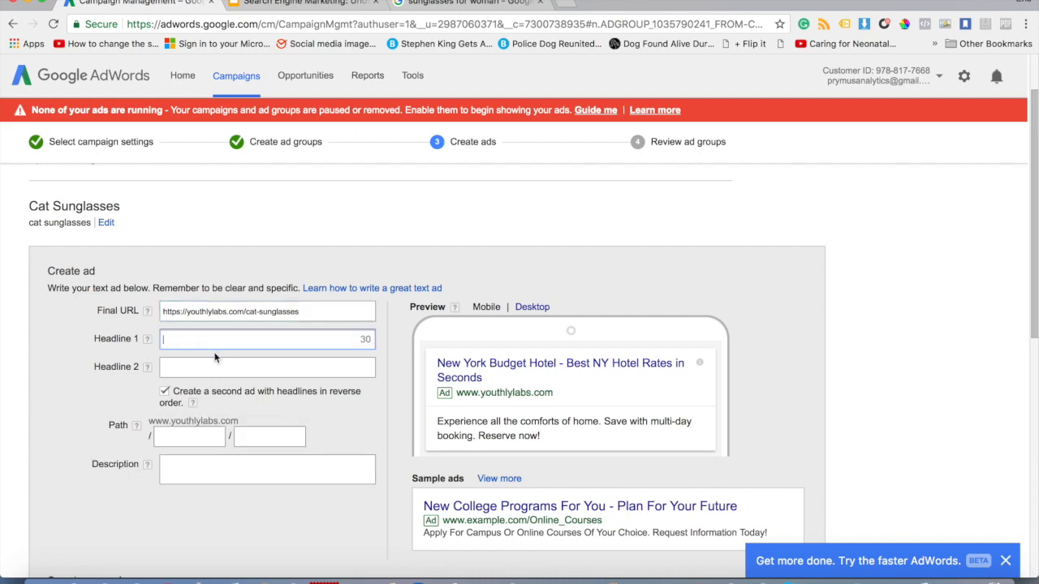
- Switch back to the Google results and examine how competitors' sunglasses ads word their headlines and descriptions
left_click(460, 8)
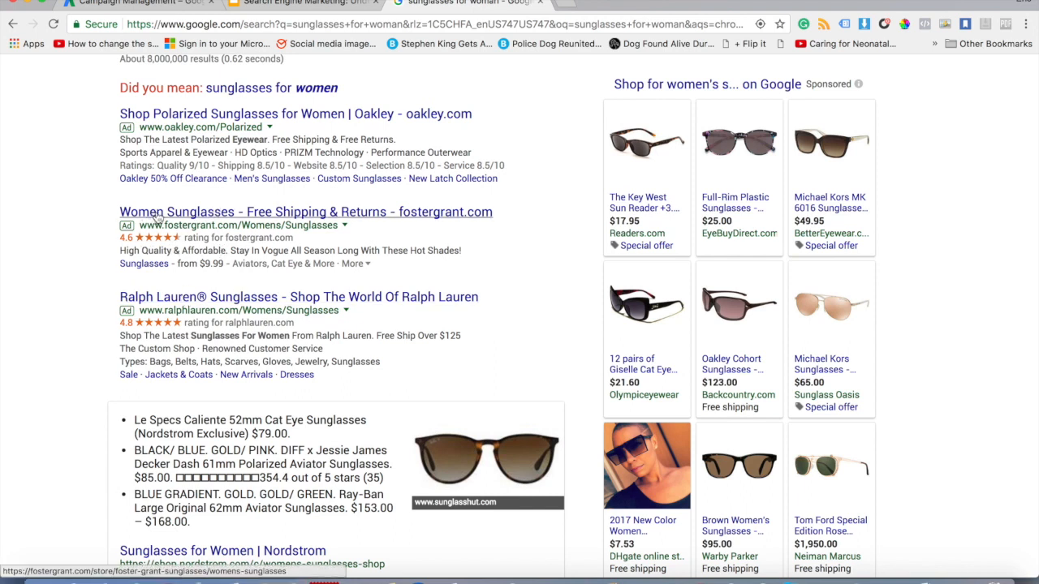
left_click(154, 8)
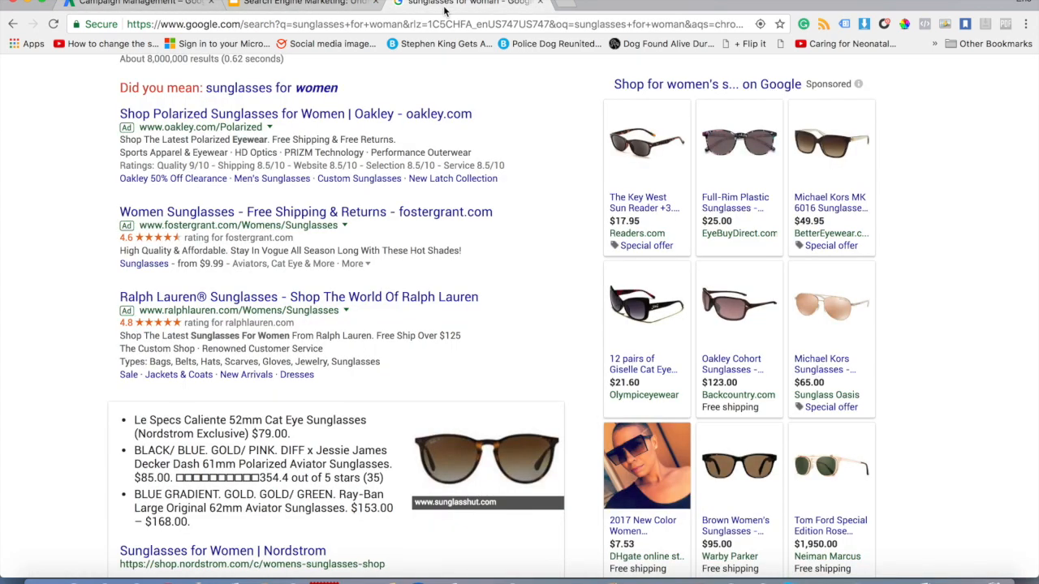
left_click(454, 5)
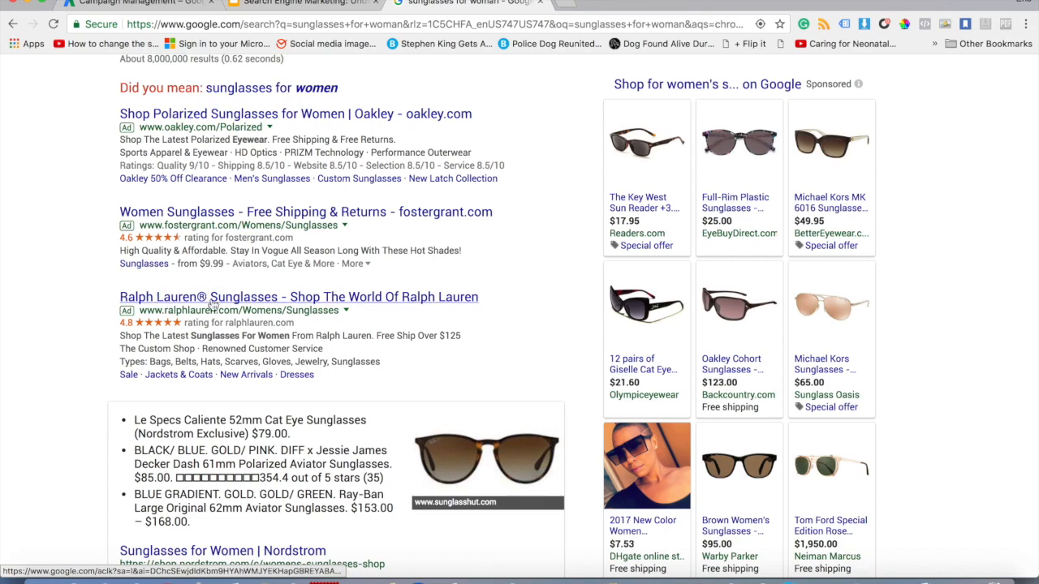
scroll(212, 304, "down", 3)
scroll(212, 305, "up", 2)
scroll(208, 301, "down", 3)
scroll(208, 297, "up", 4)
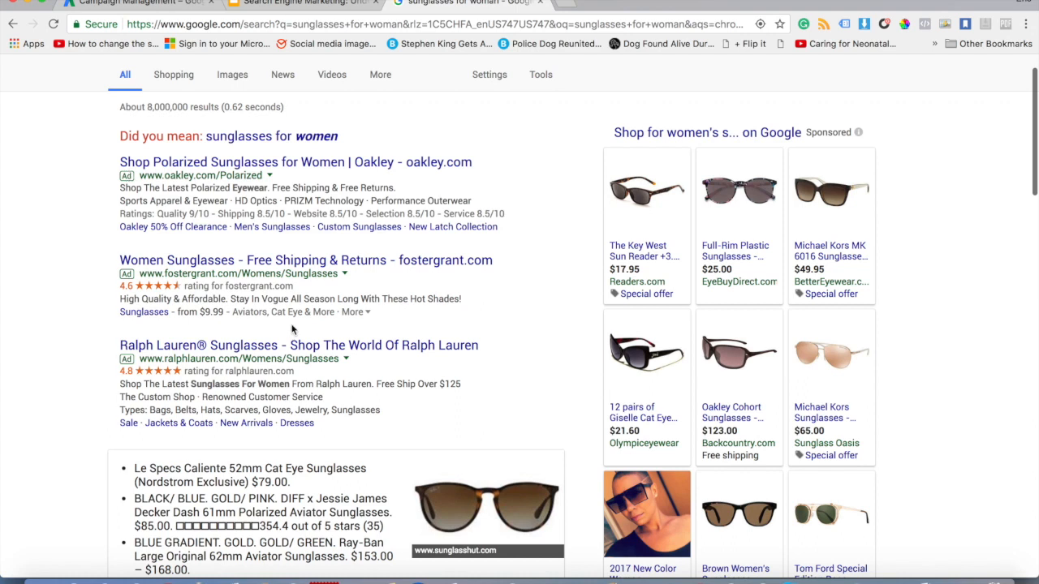
scroll(293, 329, "down", 1)
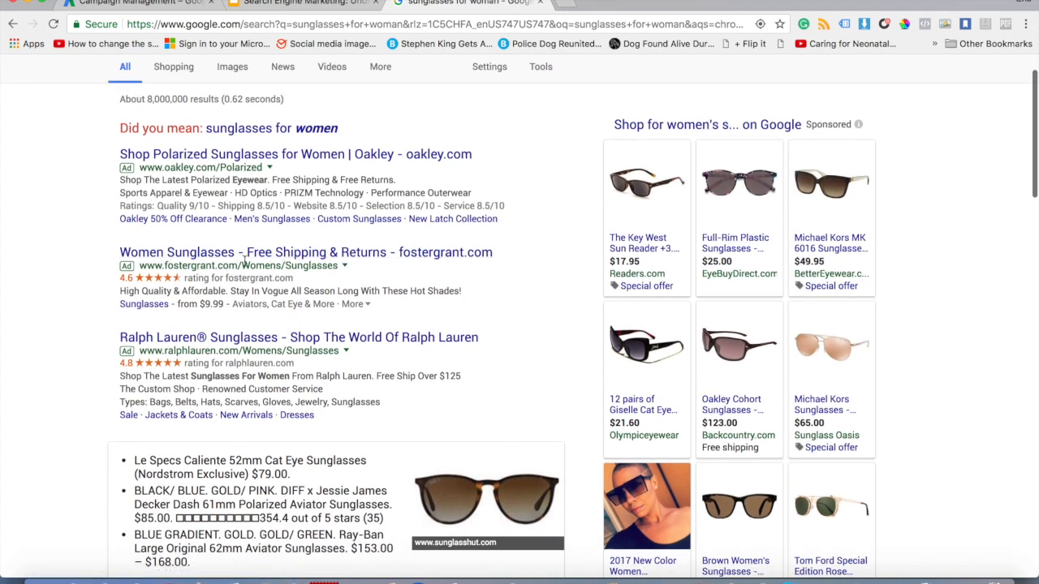
scroll(248, 262, "up", 2)
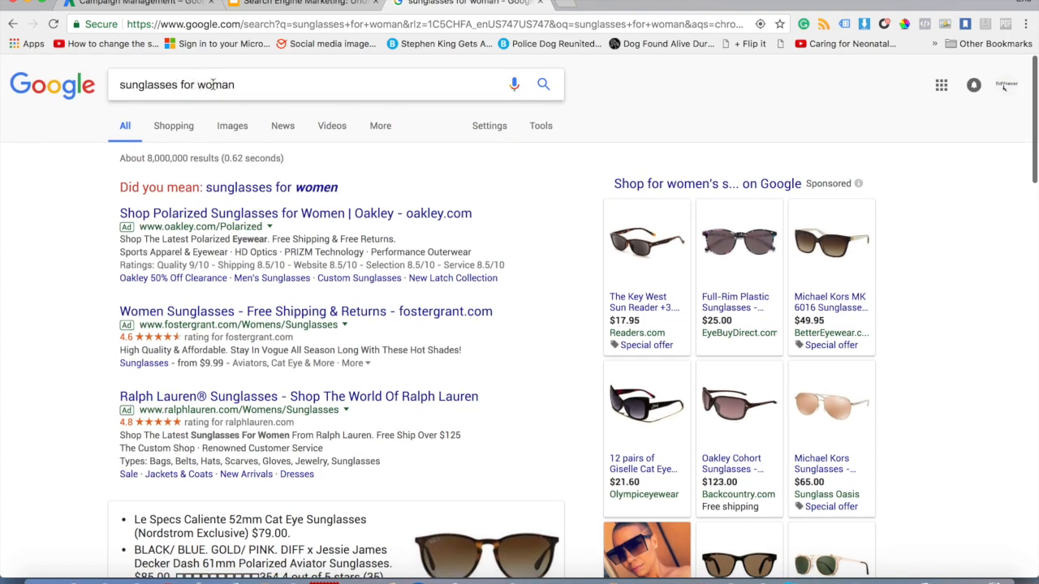
- Change the Google search phrase to "sunglasses for women"
left_click(235, 86)
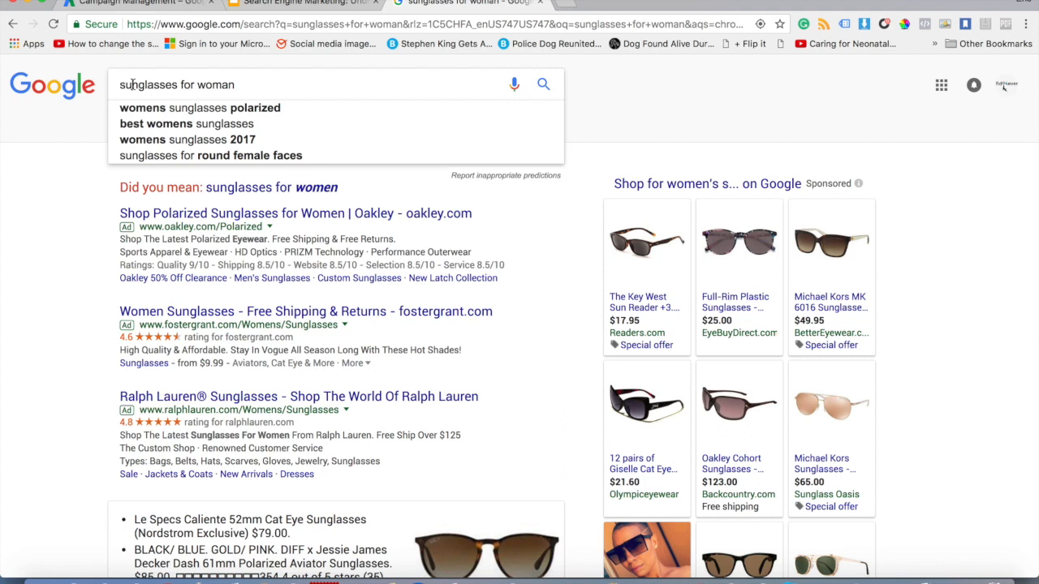
left_click(47, 272)
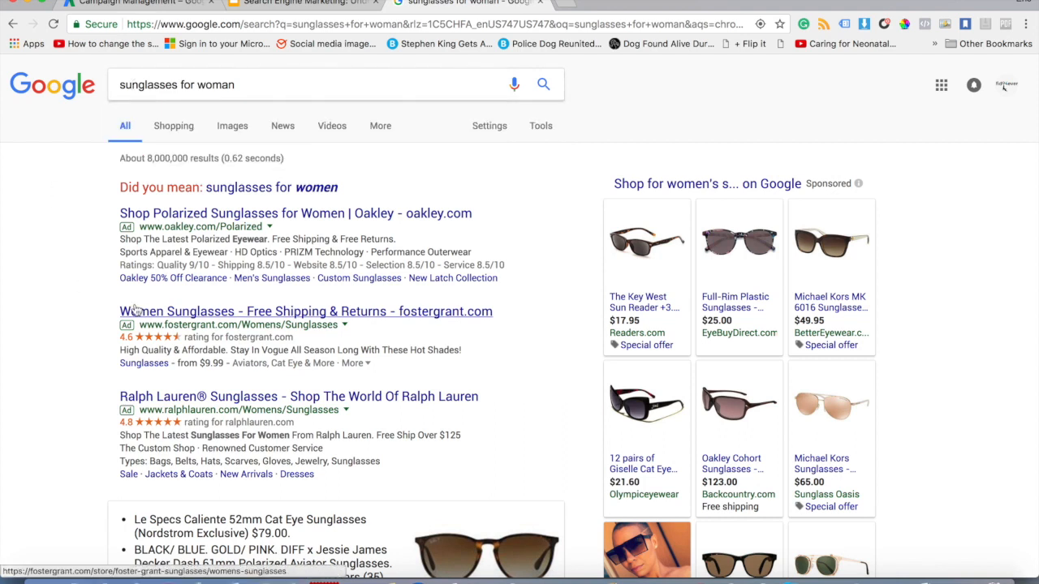
left_click(225, 86)
key("BackSpace")
type("e")
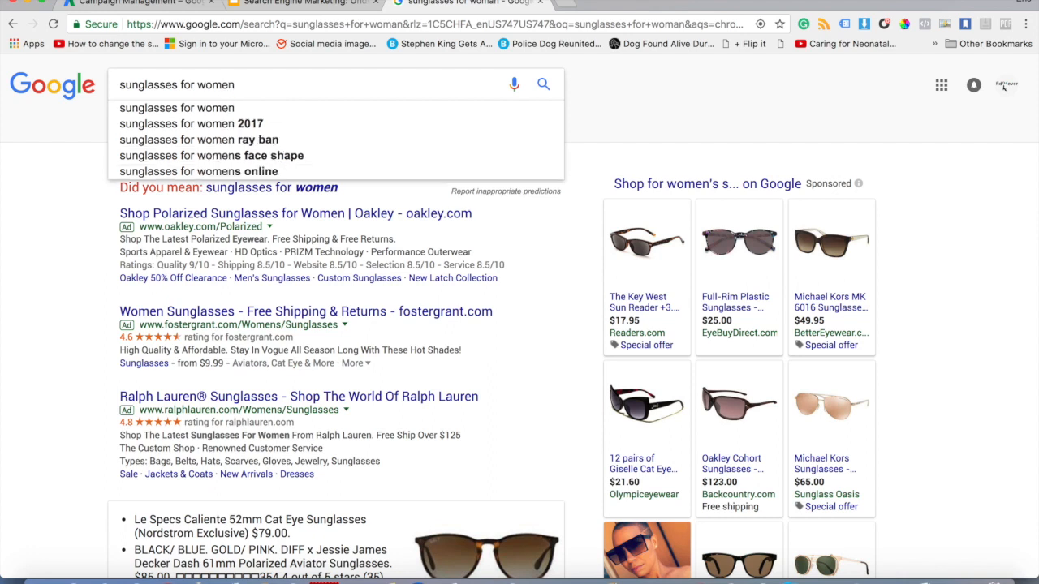
left_click(38, 215)
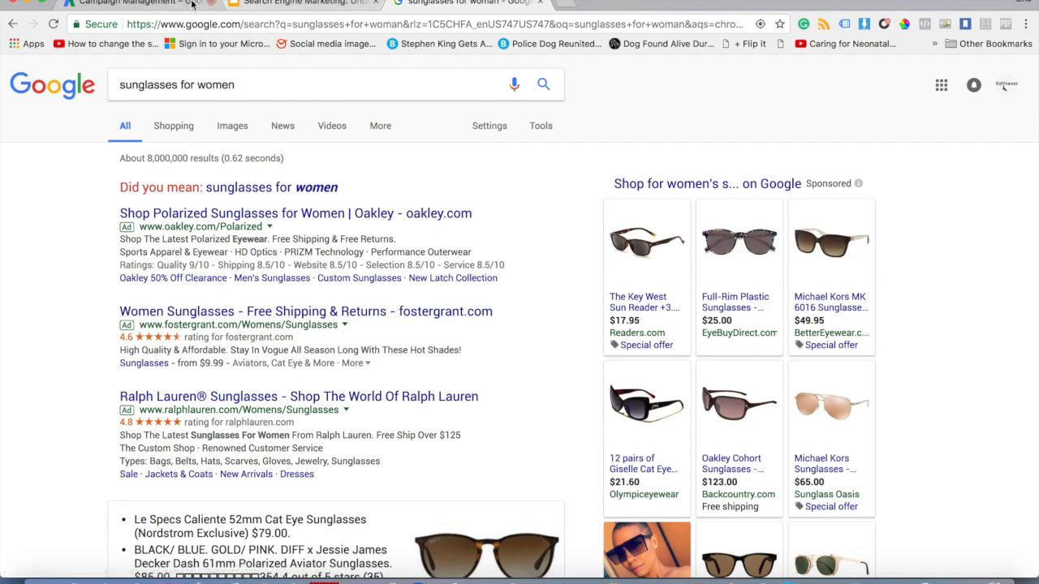
- Search Google for "cat sunglasses" and look through the sponsored and organic results
left_click(155, 4)
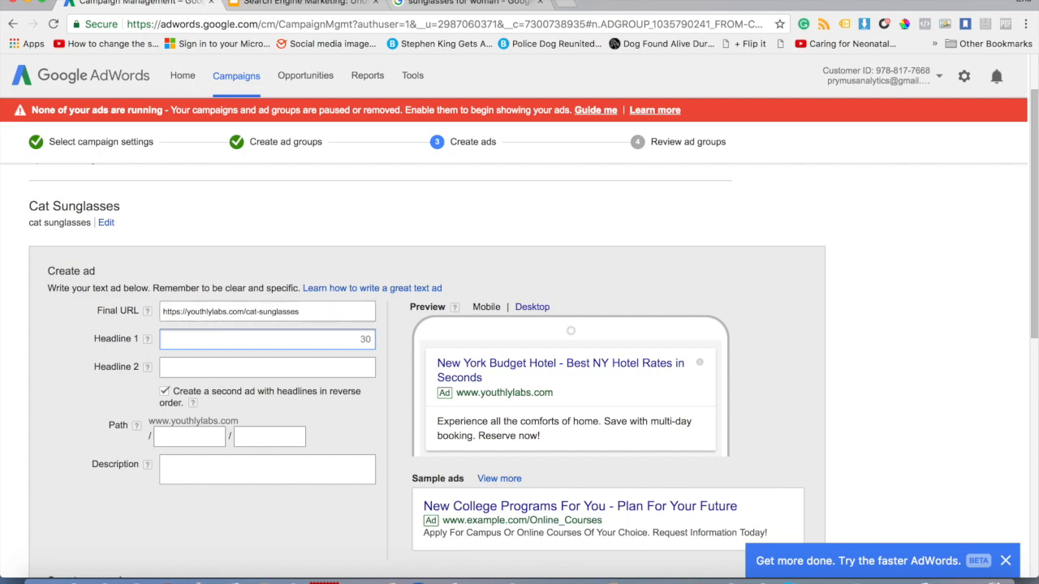
left_click(446, 3)
double_click(269, 77)
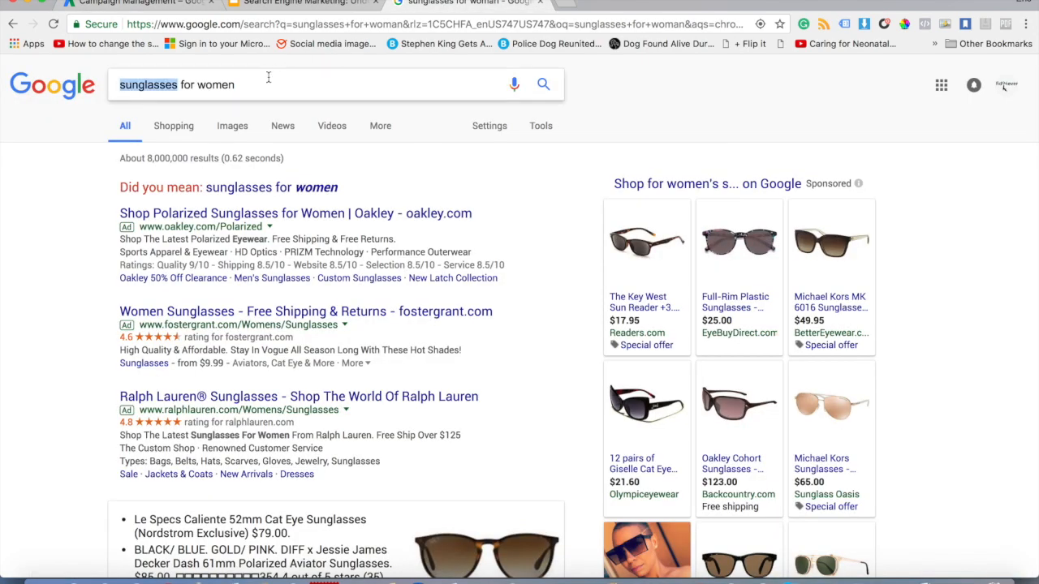
triple_click(269, 77)
type("cat su")
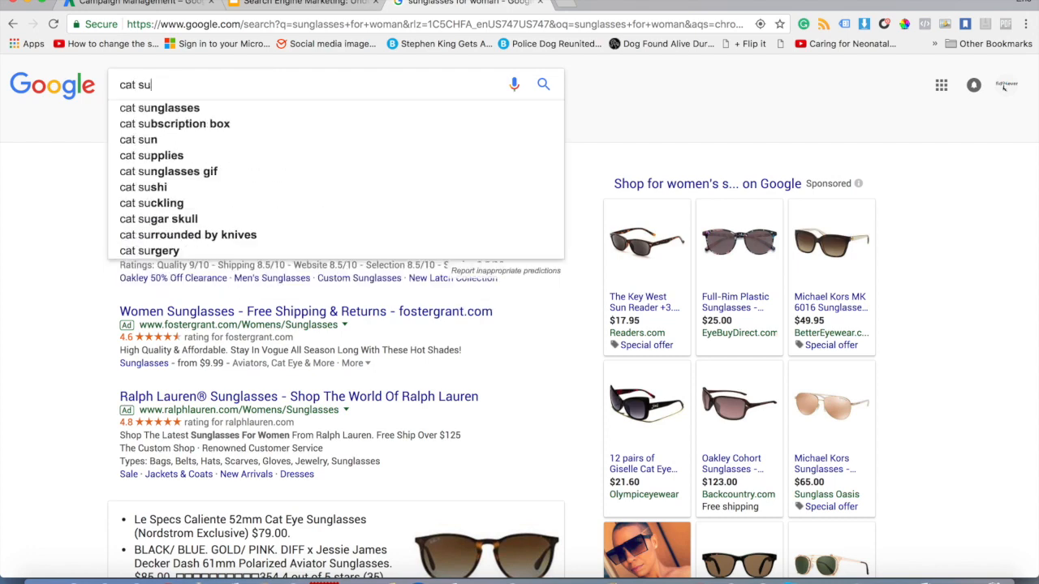
type("nglasses")
key("Return")
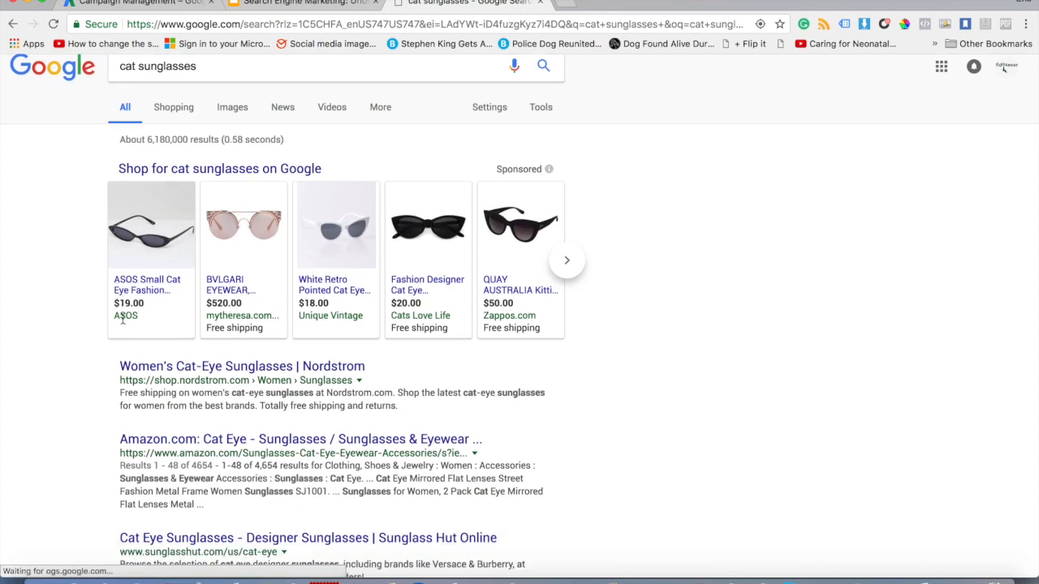
scroll(122, 321, "down", 3)
scroll(124, 323, "down", 3)
scroll(123, 323, "up", 5)
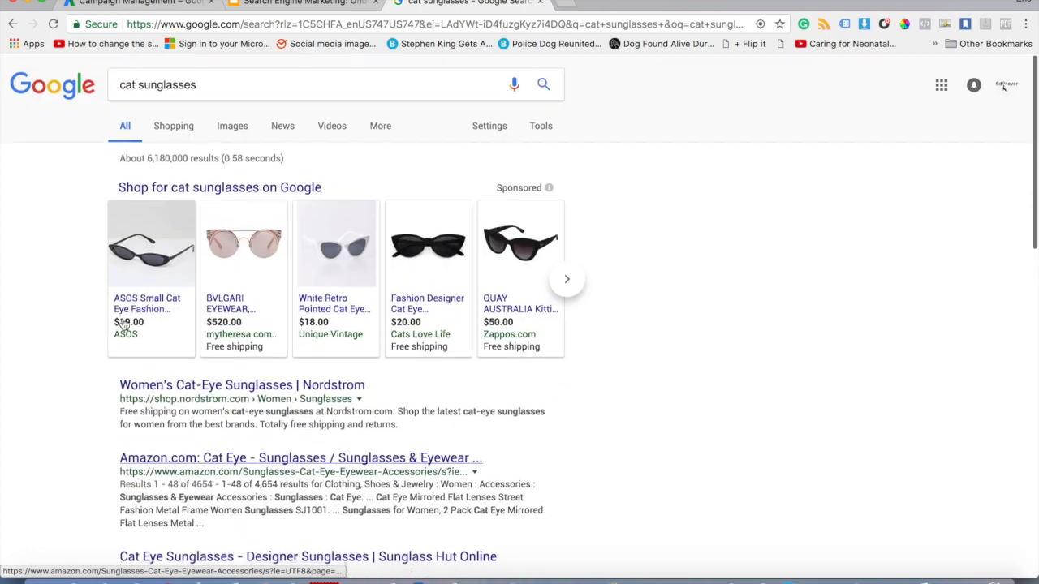
scroll(122, 322, "down", 2)
scroll(121, 320, "up", 2)
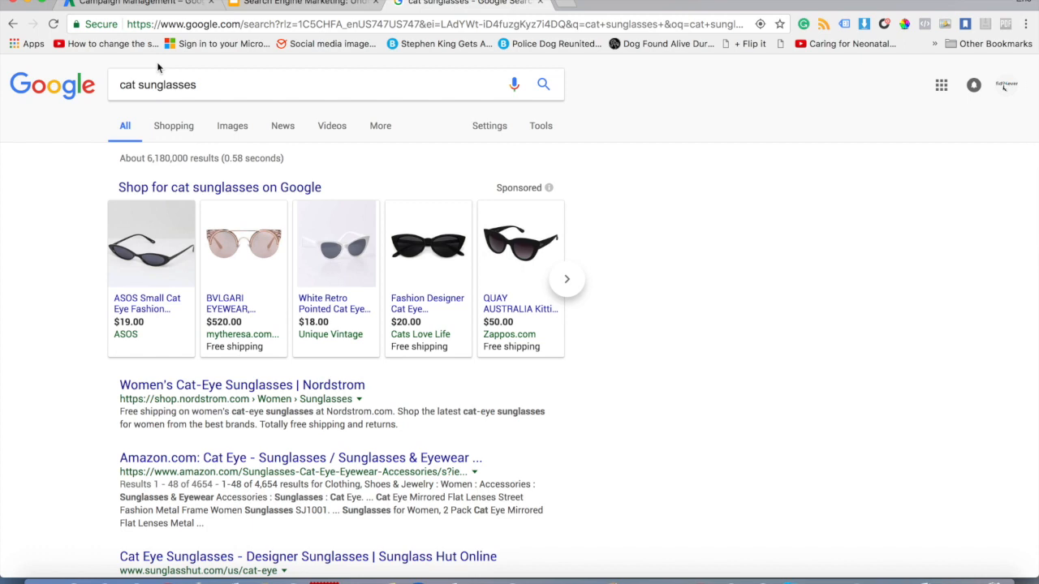
- Search Google for "women sunglasses" and study the text ads in the results
left_click_drag(136, 83, 100, 84)
type("women")
key("Return")
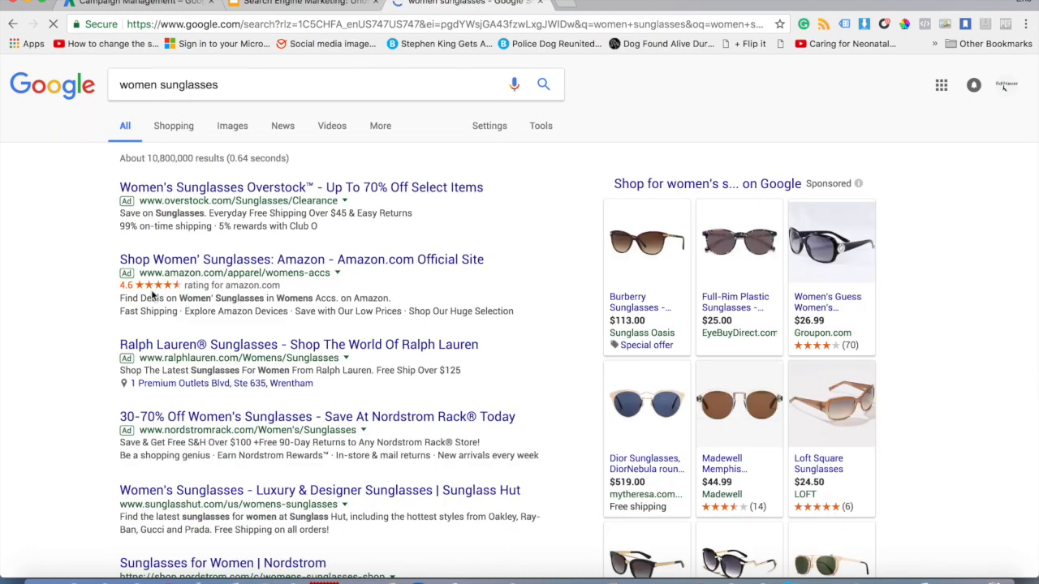
scroll(203, 276, "down", 1)
scroll(202, 273, "down", 3)
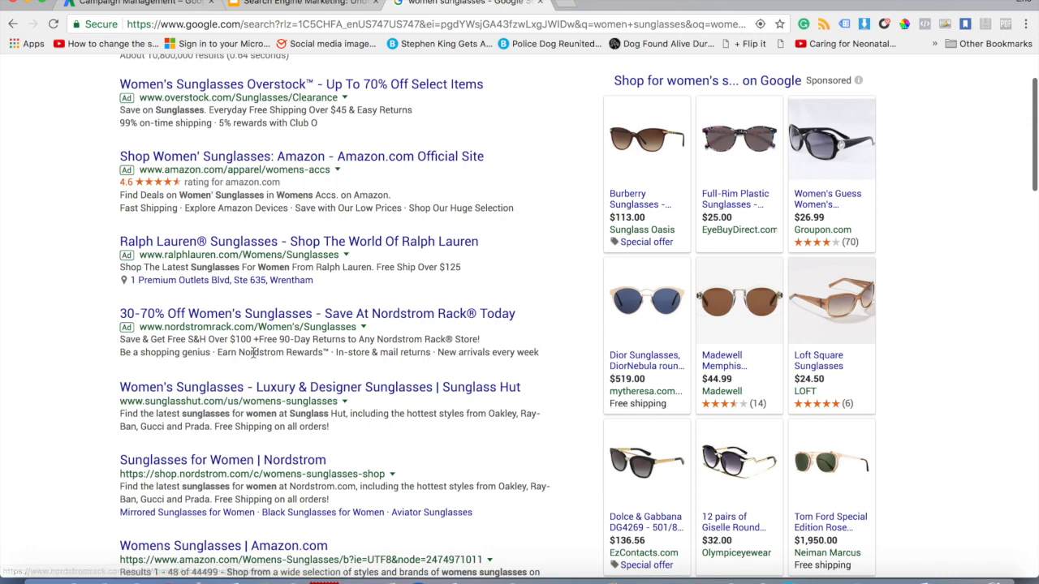
scroll(243, 276, "up", 3)
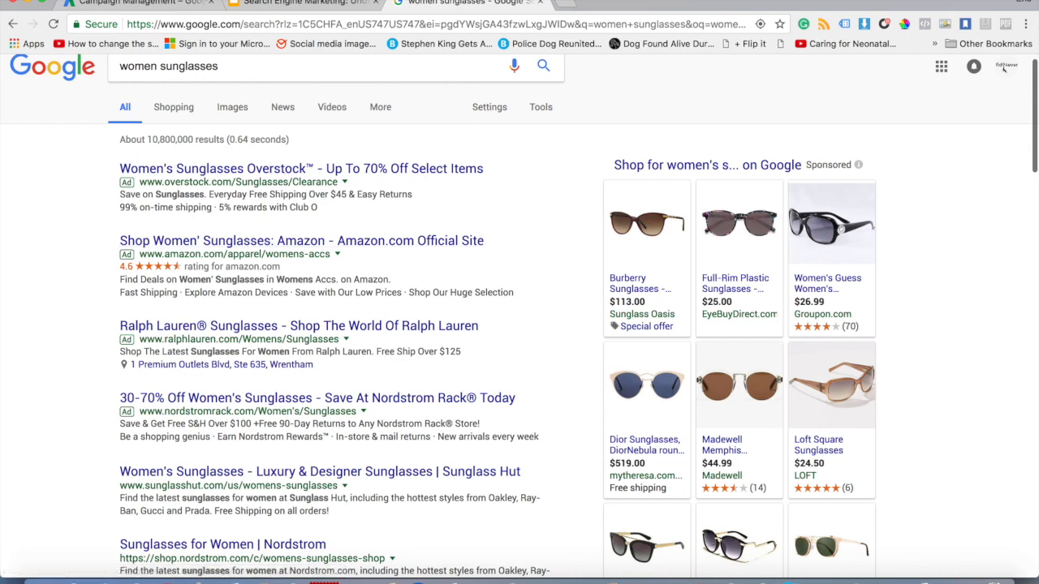
- Return to the AdWords ad form and begin Headline 1 with "Shop Womans"
left_click(161, 5)
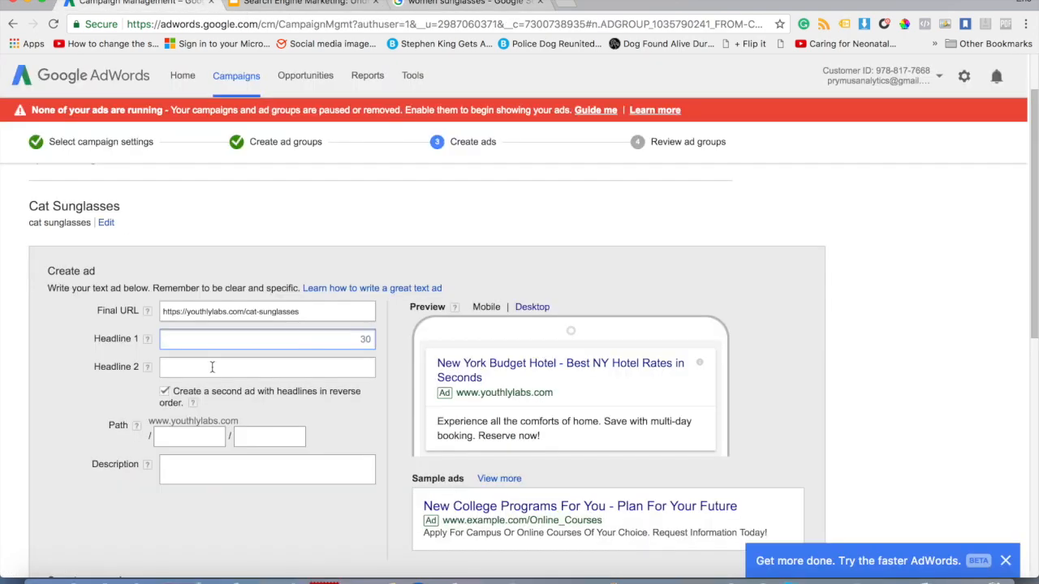
type("Sho")
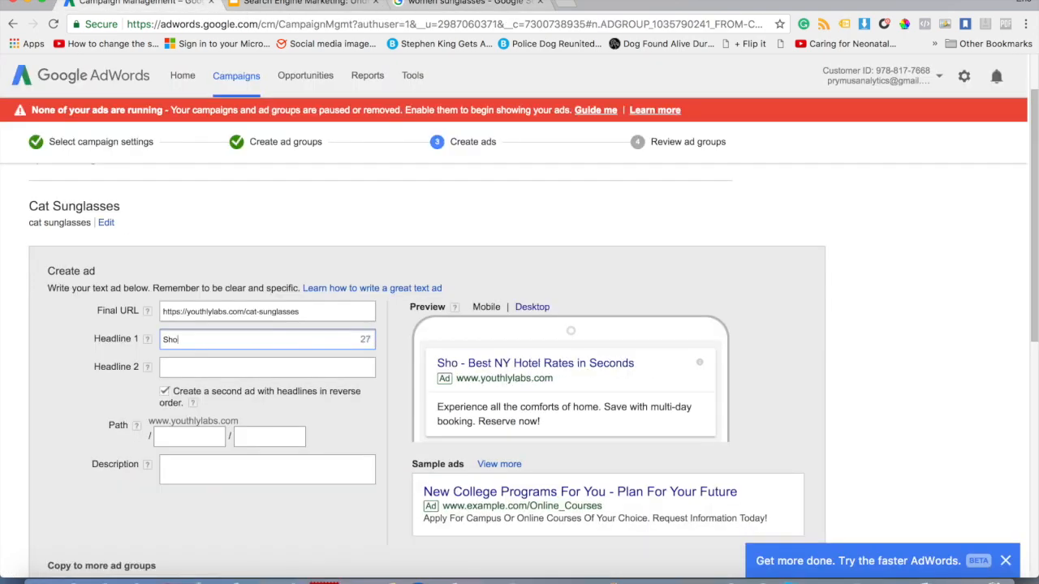
type("p Women")
key("BackSpace")
key("BackSpace")
type("ens")
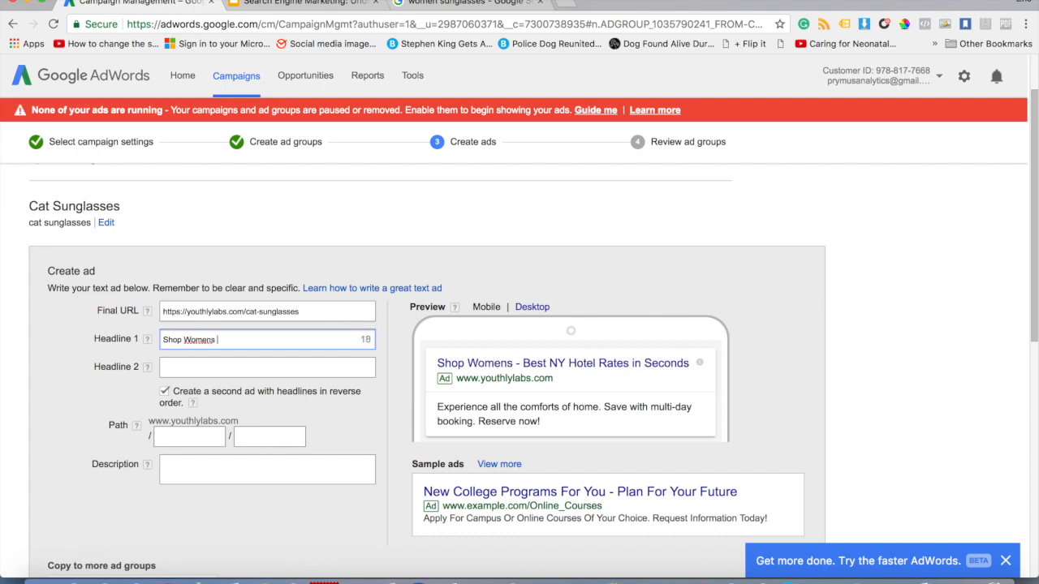
key("BackSpace")
key("BackSpace")
key("BackSpace")
type("ans")
- Extend Headline 1 to read "Shop Womans Sunglasses"
right_click(204, 342)
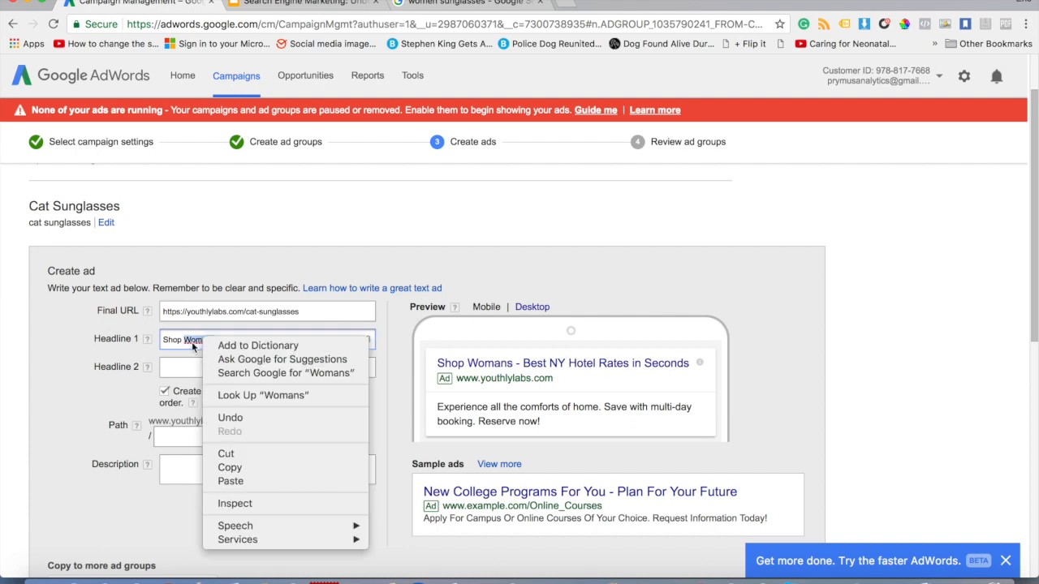
left_click(193, 348)
left_click(217, 340)
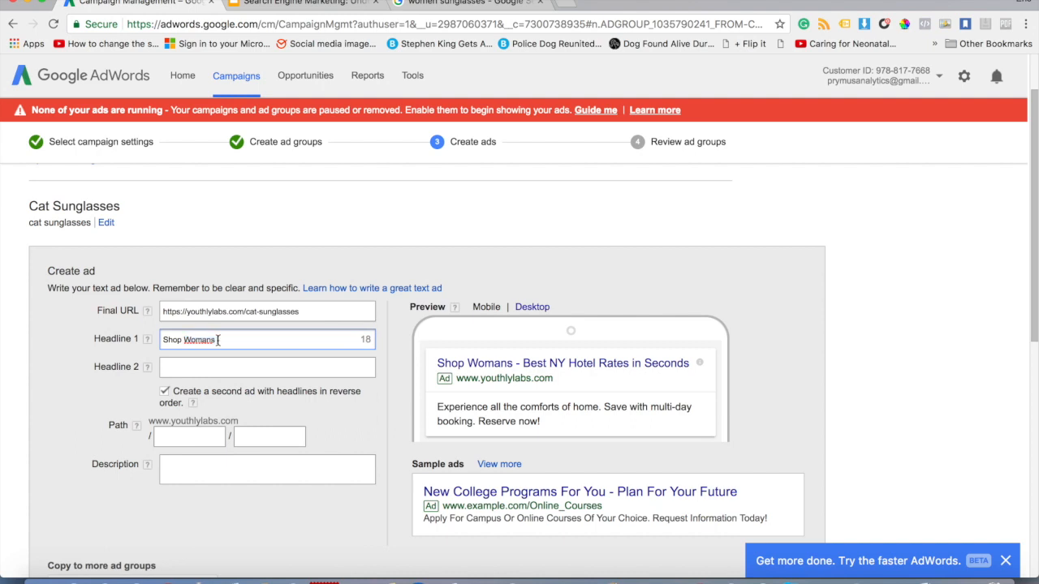
key("BackSpace")
type("G")
key("BackSpace")
type("Sunglass")
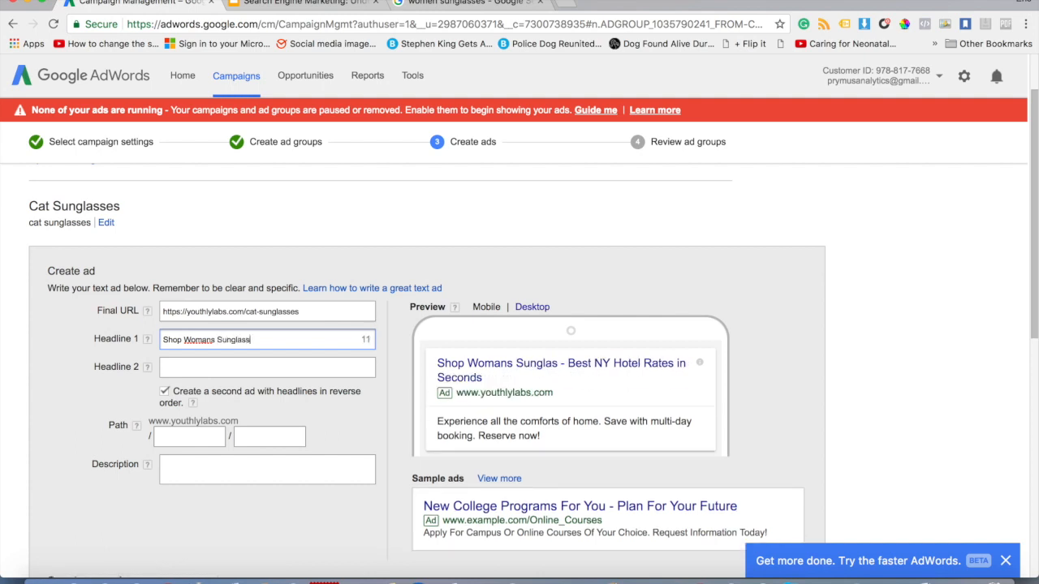
type("es by")
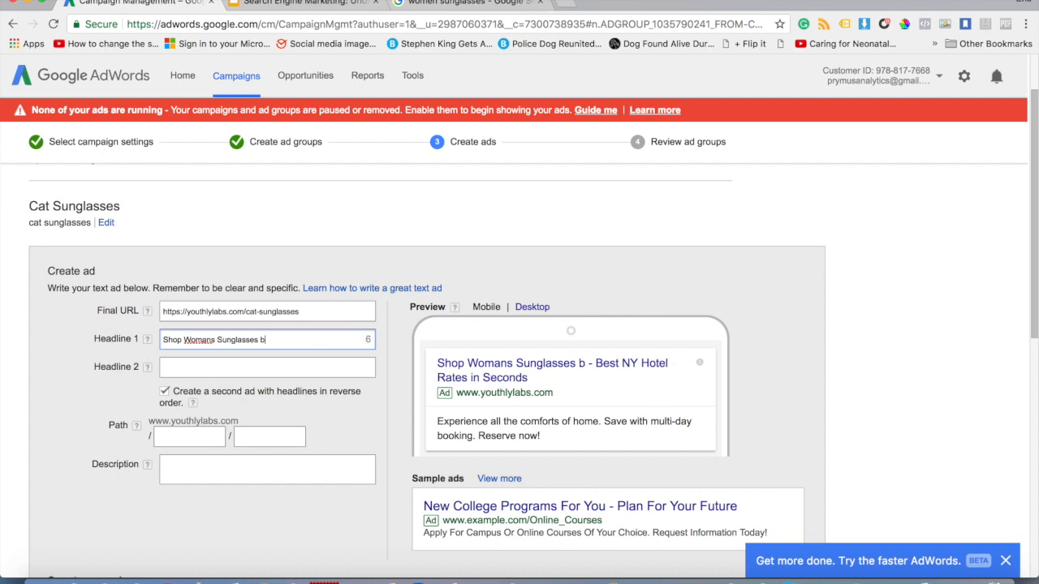
key("BackSpace")
key("BackSpace")
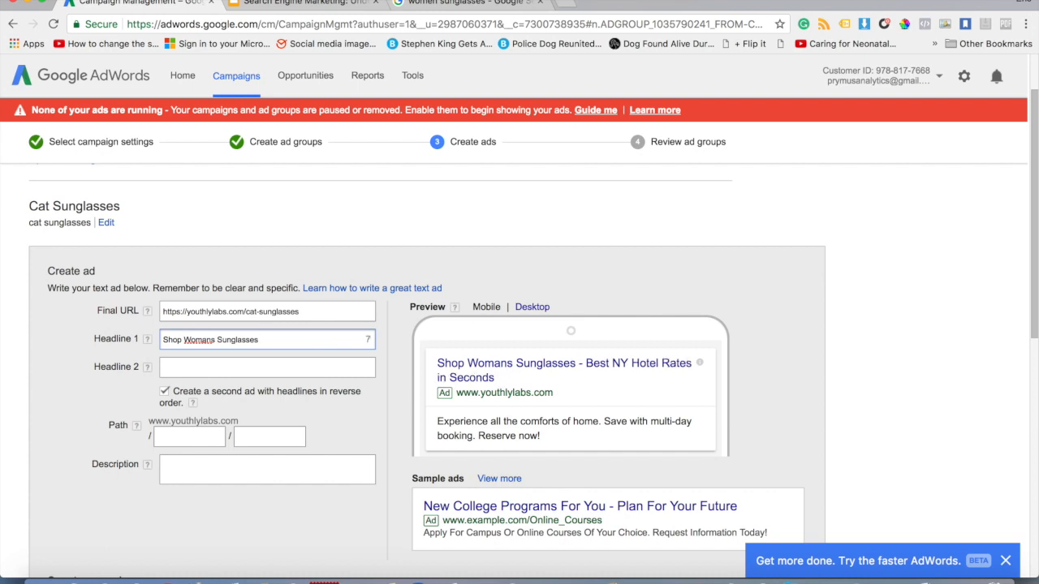
key("BackSpace")
- Try adding the brand name Youthly after a double dash in Headline 1, and remove the name again
type("--Youth")
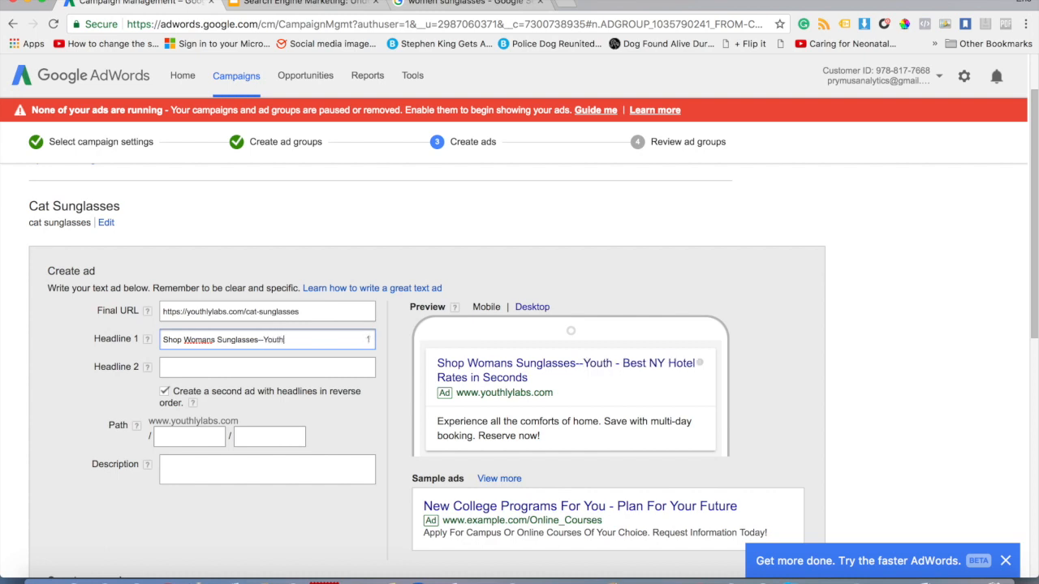
type("y")
key("BackSpace")
key("BackSpace")
key("BackSpace")
key("BackSpace")
key("BackSpace")
key("BackSpace")
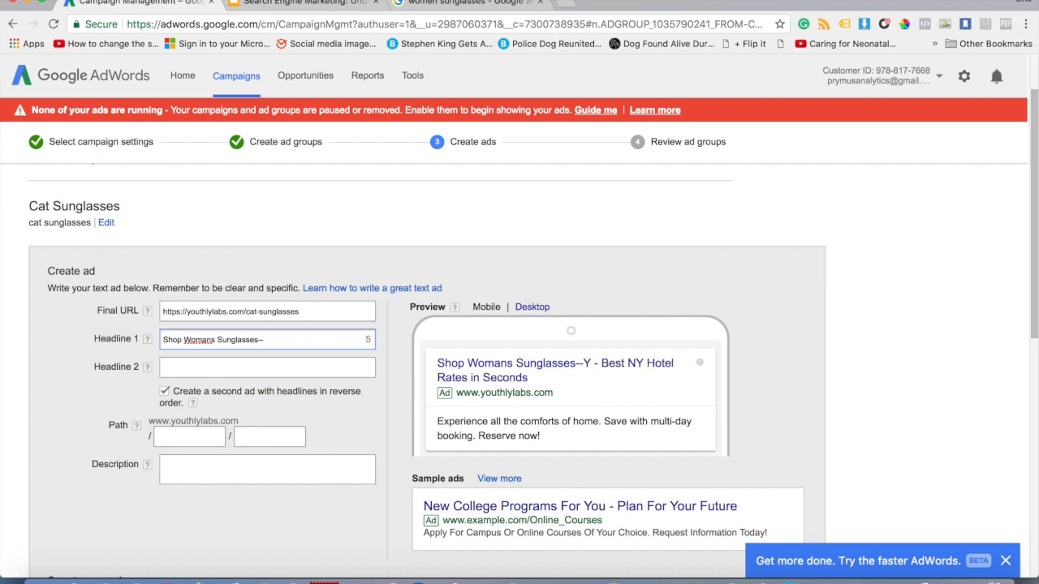
- Check the "women sunglasses" search ads again and reword Headline 1 as "Buy Womans Sunglasses--Youhtly"
left_click(465, 3)
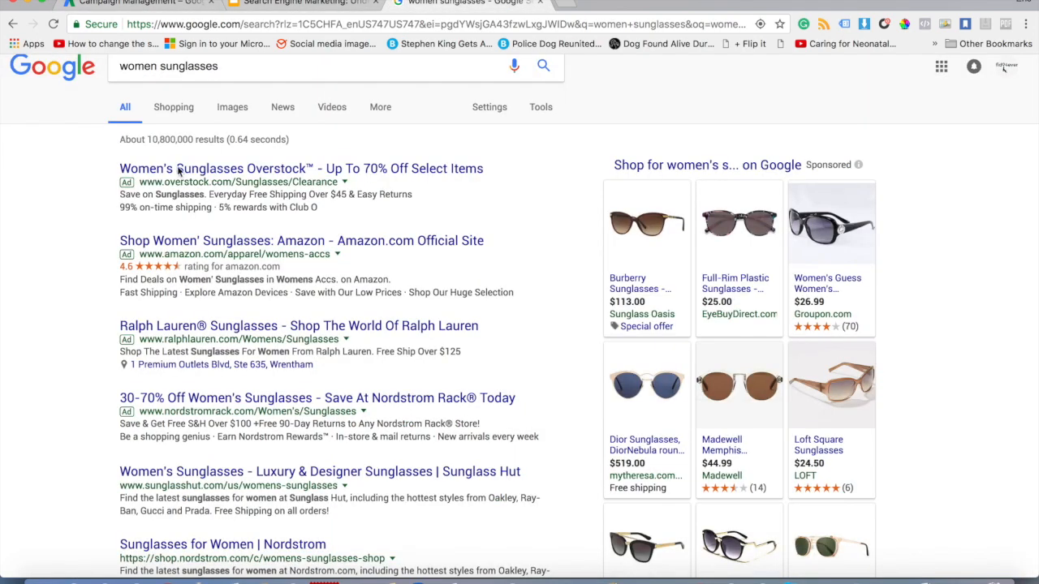
left_click(171, 2)
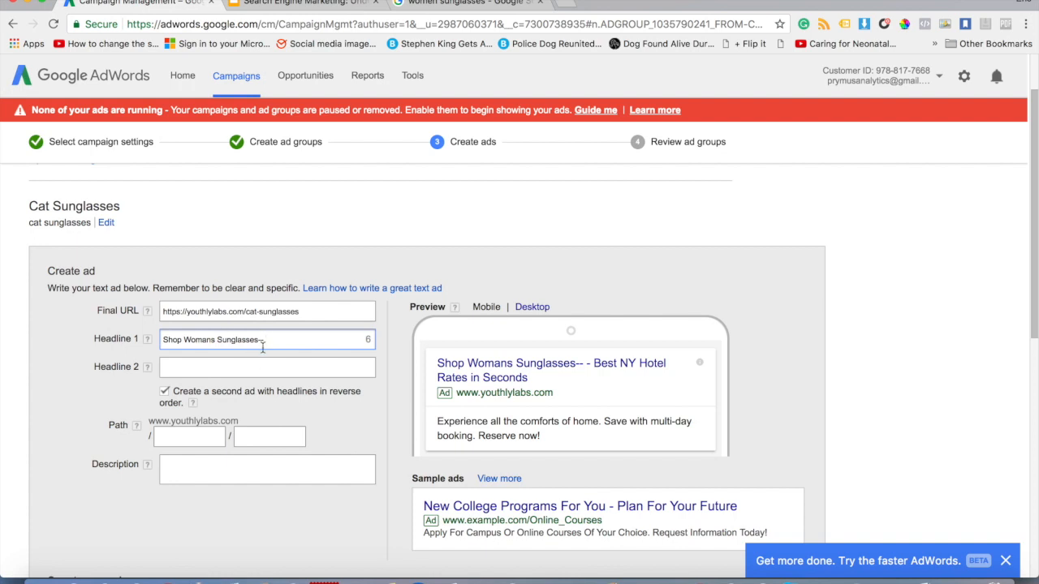
left_click(184, 339)
key("BackSpace")
key("BackSpace")
key("BackSpace")
key("BackSpace")
key("BackSpace")
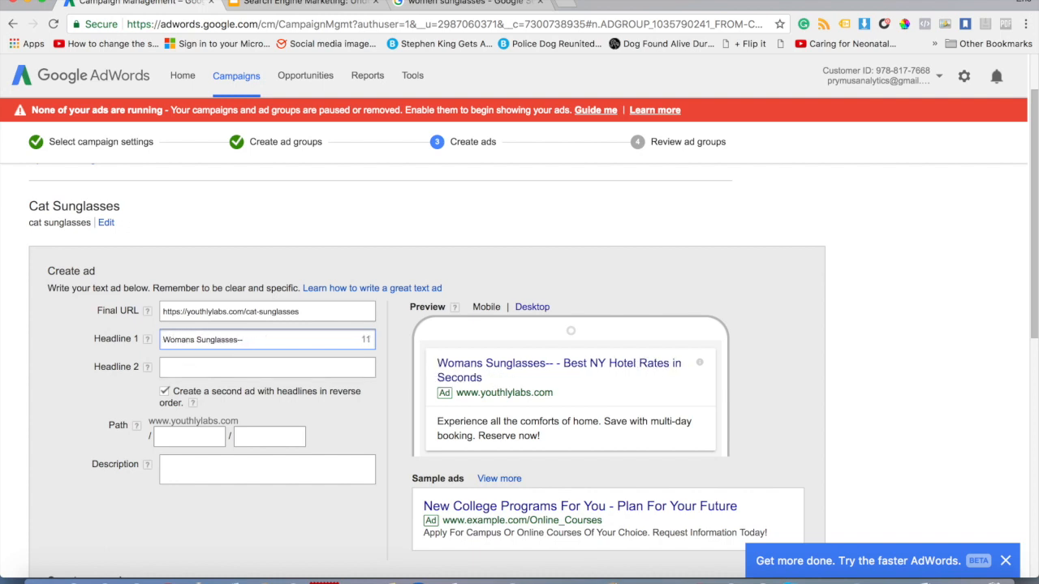
type("Buy")
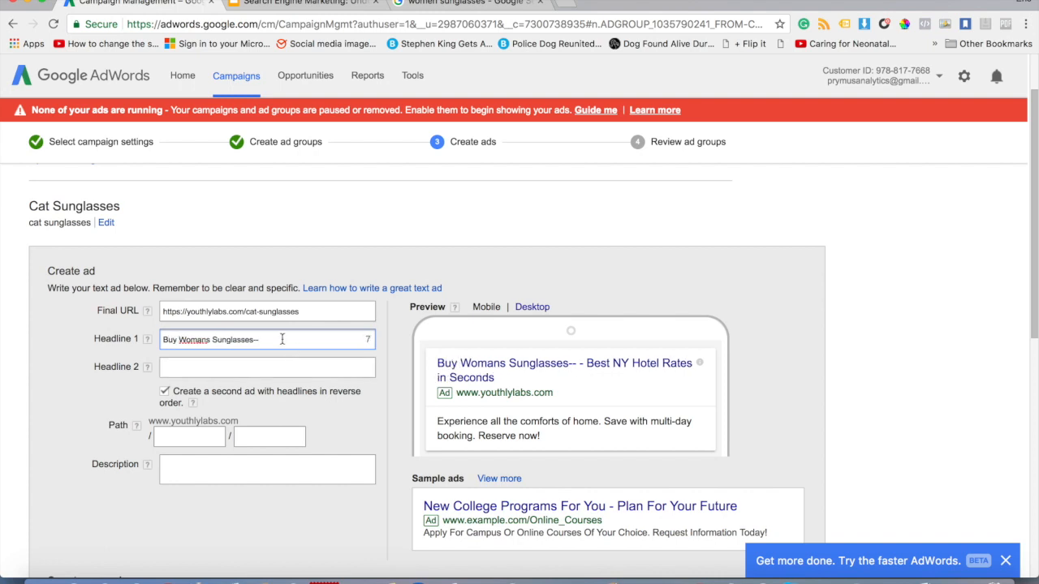
left_click(282, 340)
type("Youhtly")
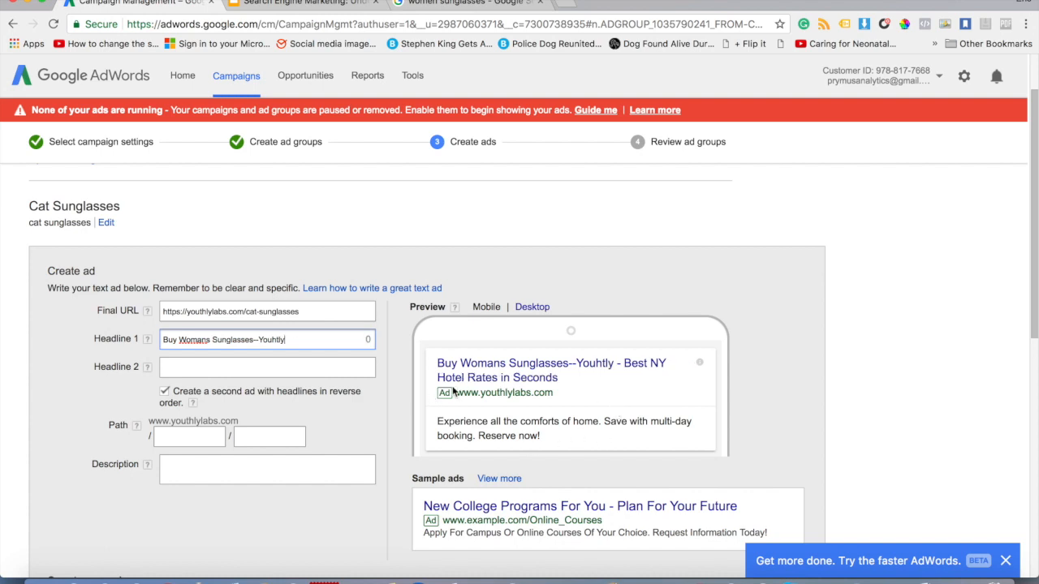
- Study the description lines of Amazon's ad in the "women sunglasses" results and return to the empty Headline 2
left_click(226, 361)
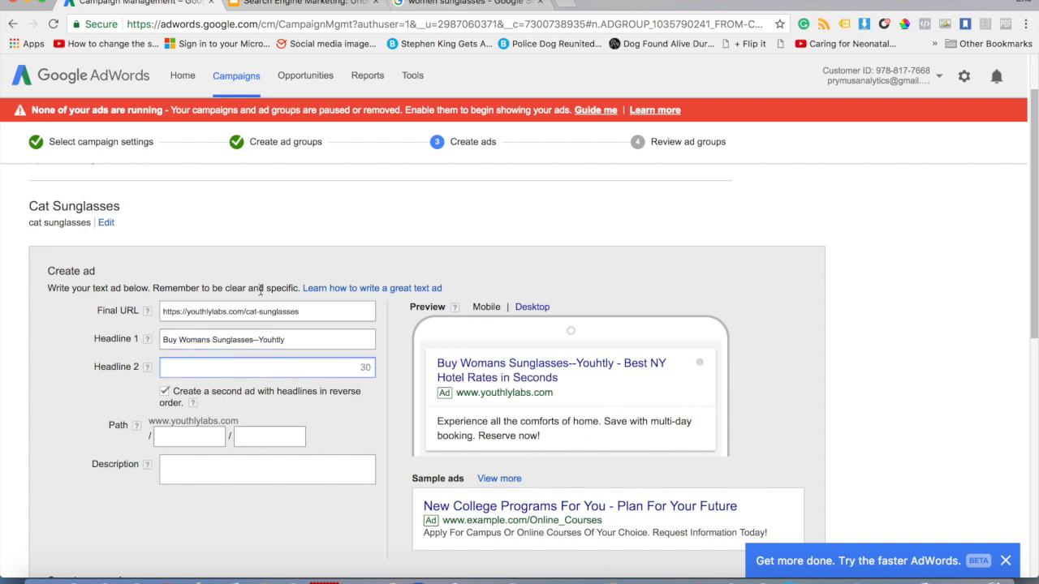
left_click(440, 5)
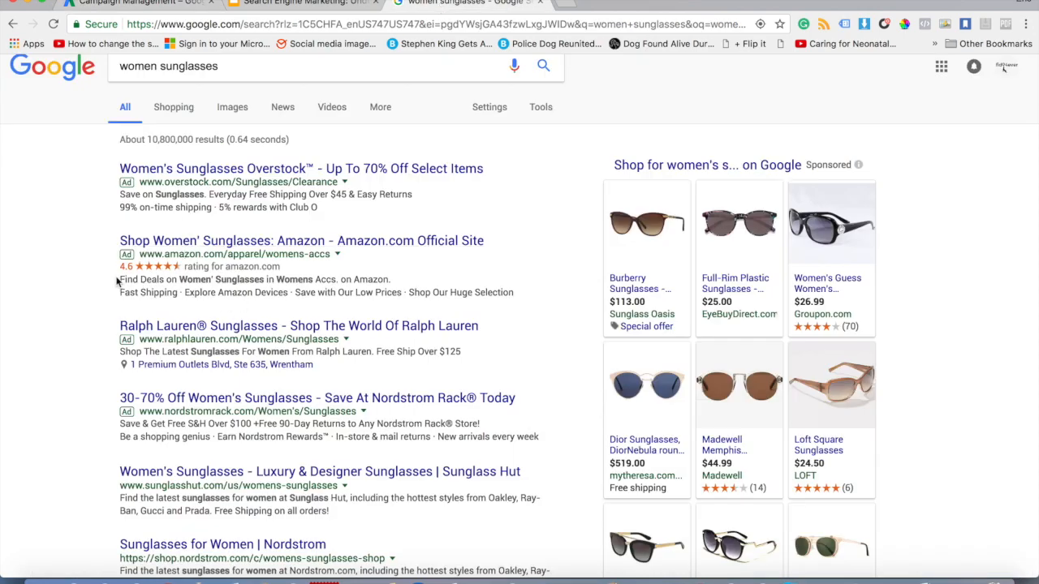
left_click_drag(121, 280, 527, 310)
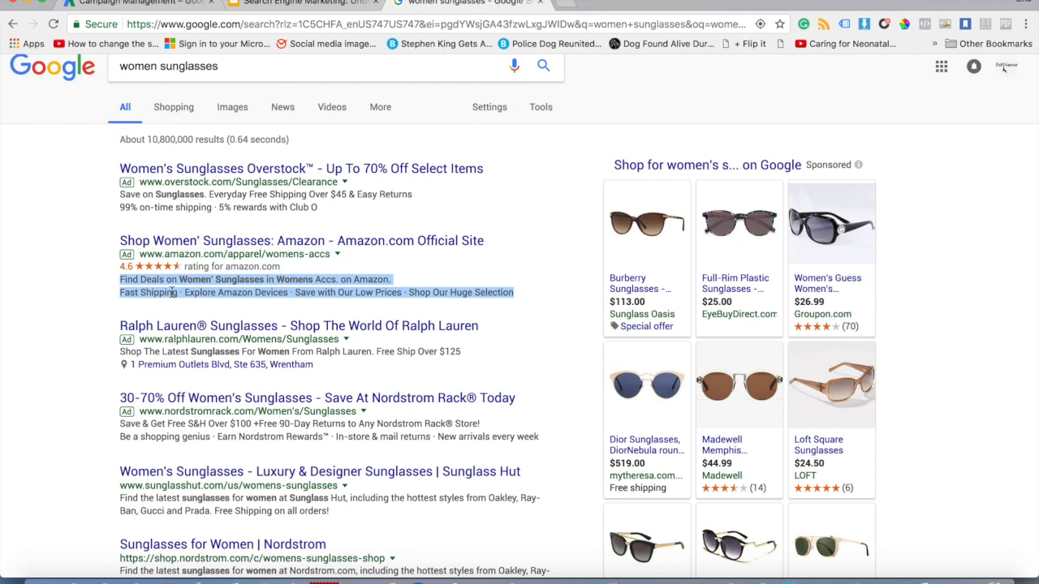
left_click(149, 4)
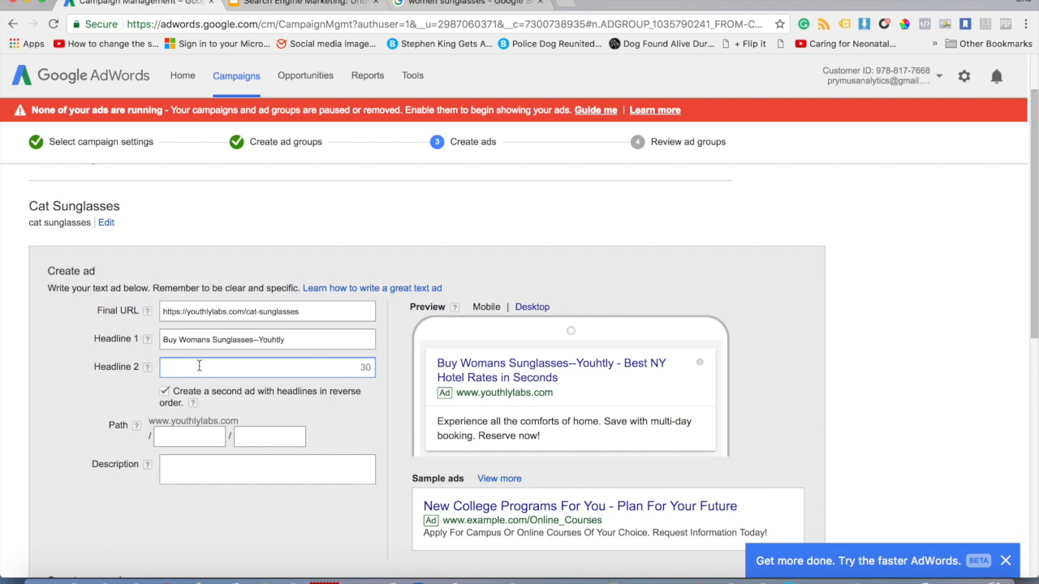
key("super+v")
key("Left")
key("Left")
key("Left")
key("Left")
key("Left")
key("Left")
key("Left")
key("Left")
key("Left")
key("Left")
key("Left")
key("Left")
key("Left")
key("Left")
key("Left")
key("Left")
key("Left")
key("Left")
key("Left")
key("Left")
key("Left")
key("Left")
key("Left")
key("Left")
key("Left")
key("Left")
key("Left")
key("Left")
key("Left")
key("Left")
key("Left")
key("Left")
key("Left")
key("Left")
key("Left")
key("Left")
key("Left")
key("Left")
key("Left")
key("Left")
key("Left")
key("Left")
key("Left")
key("Left")
key("Left")
key("Left")
key("Left")
key("Left")
key("Left")
key("Left")
key("Left")
key("Left")
key("Left")
key("Left")
key("Left")
key("Left")
key("Left")
key("Left")
key("Left")
key("Left")
key("BackSpace")
key("BackSpace")
key("BackSpace")
key("BackSpace")
key("BackSpace")
key("BackSpace")
key("BackSpace")
key("BackSpace")
key("BackSpace")
key("BackSpace")
key("BackSpace")
key("BackSpace")
key("BackSpace")
key("BackSpace")
key("BackSpace")
key("BackSpace")
key("BackSpace")
key("BackSpace")
key("BackSpace")
key("BackSpace")
key("ctrl+a")
key("BackSpace")
- Enter "20% off W/Coupon Code: Deal20" as Headline 2
type("20%")
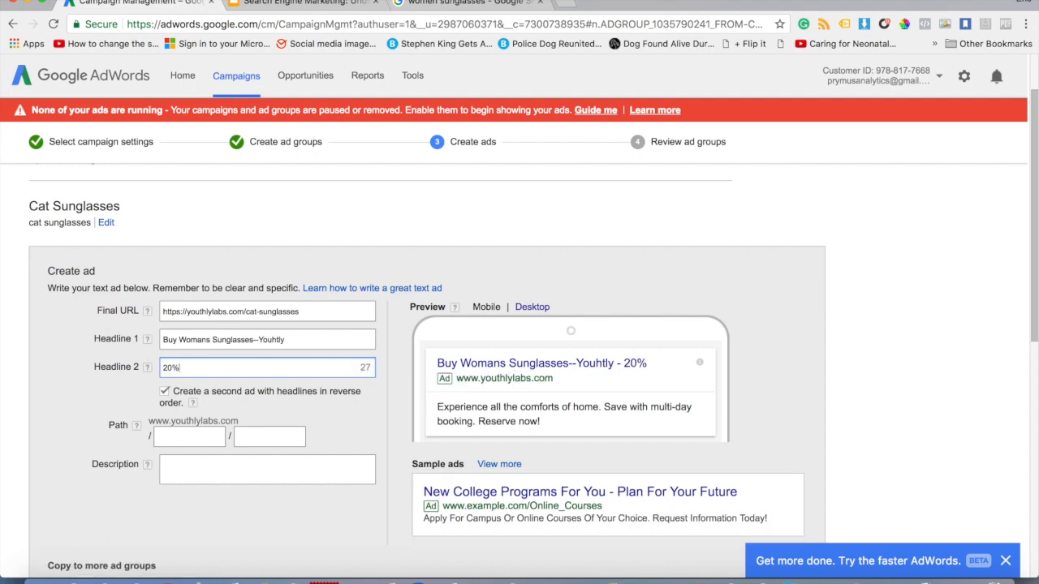
type(" off W/Coupon")
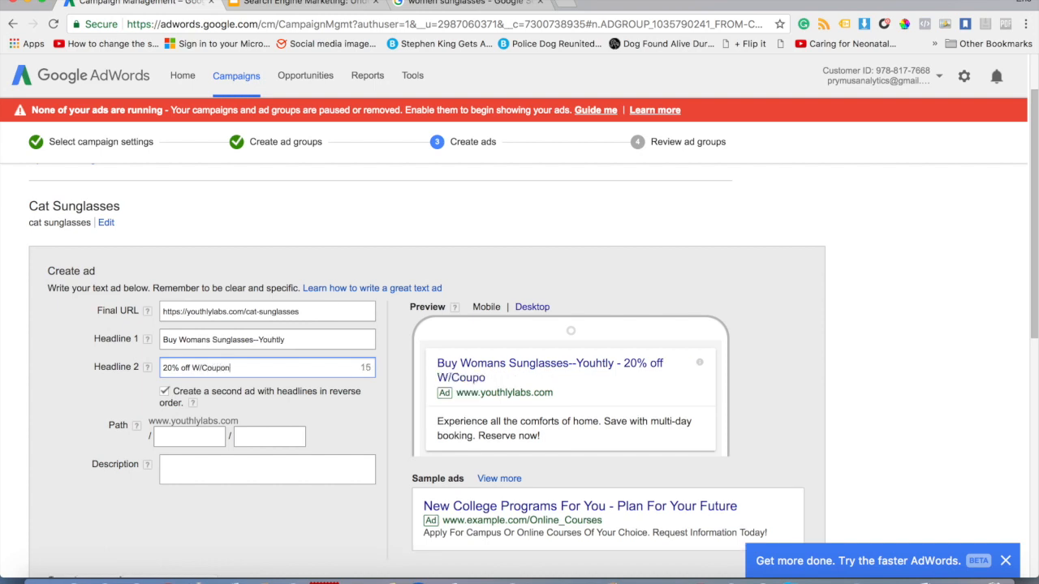
type(" Code: Butter")
key("BackSpace")
key("BackSpace")
key("BackSpace")
key("BackSpace")
key("BackSpace")
key("BackSpace")
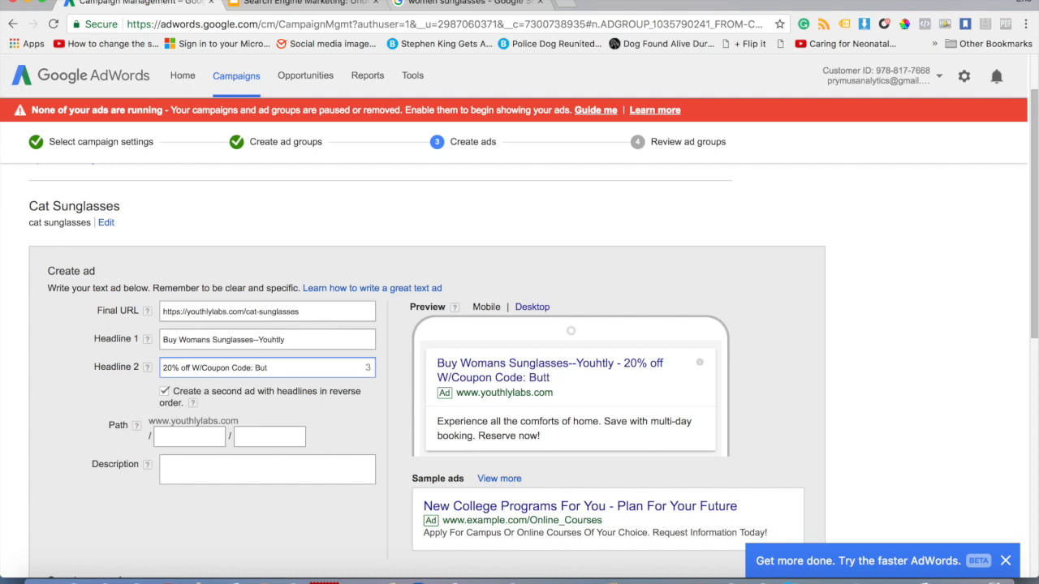
type("Deal20")
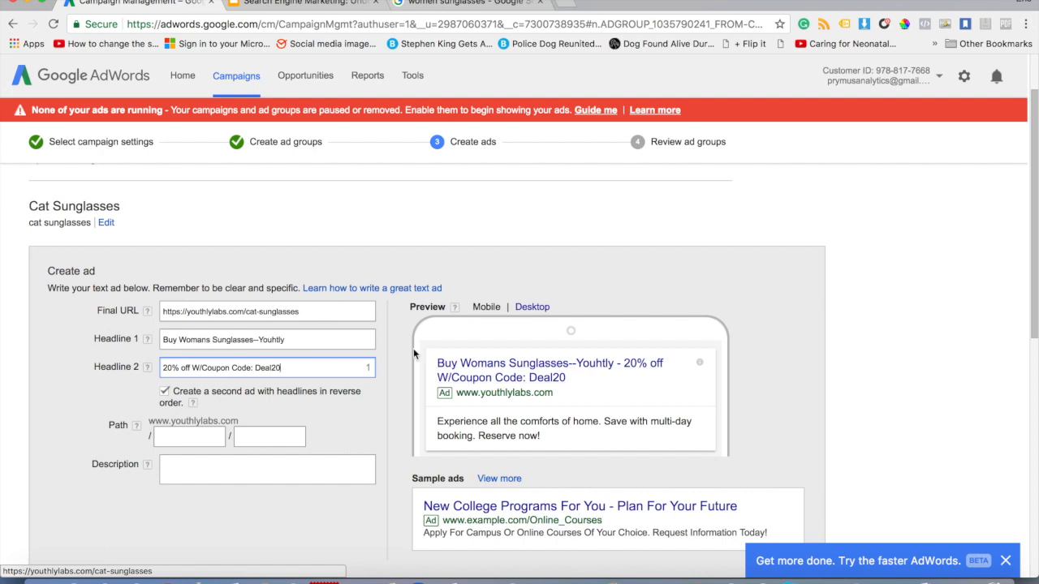
left_click(332, 414)
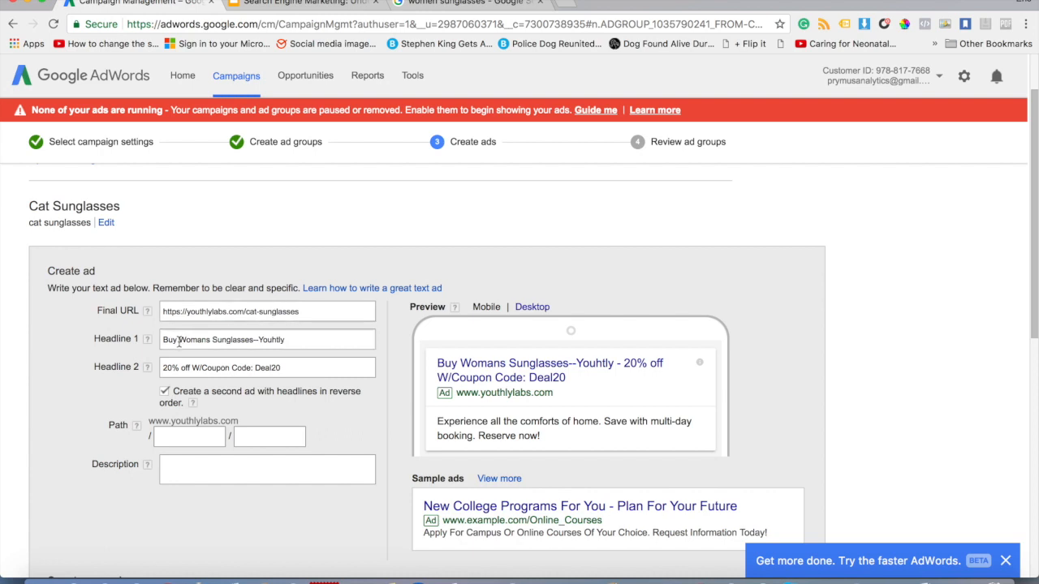
- Insert "Cat" before "Sunglasses" in Headline 1 and remove the "--Youhtly" ending
left_click(208, 339)
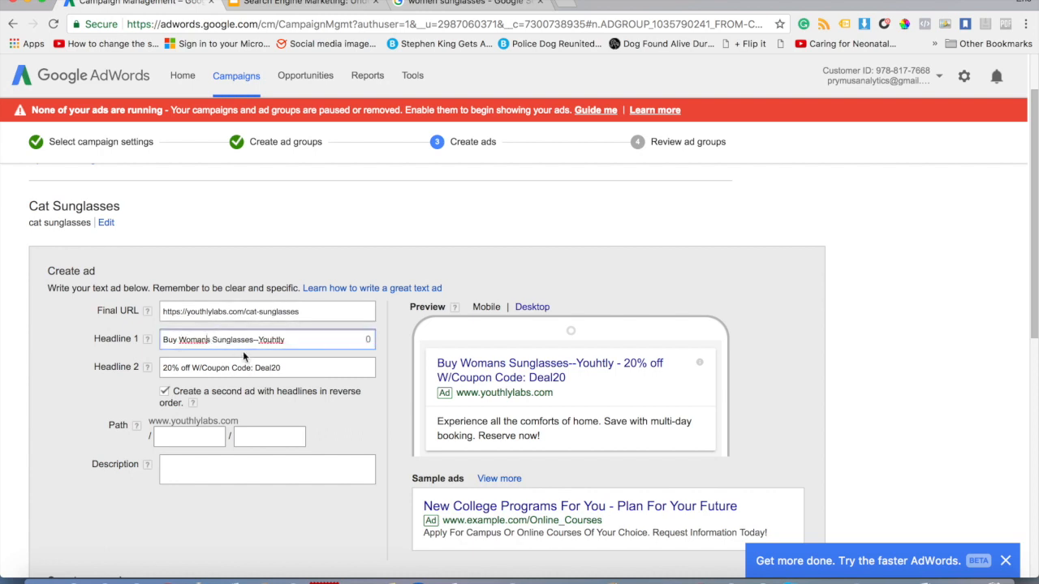
type("C ")
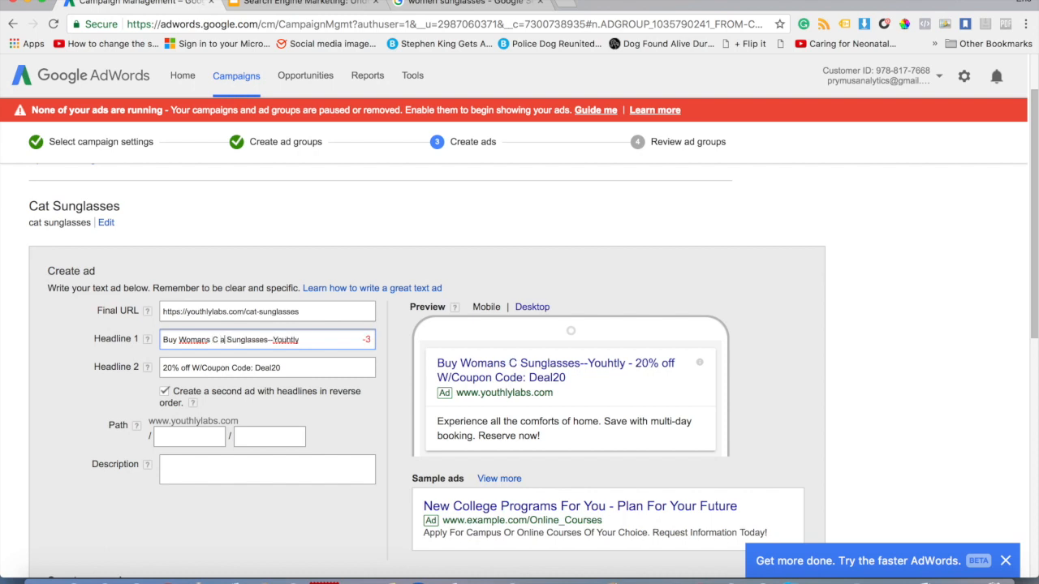
type("at")
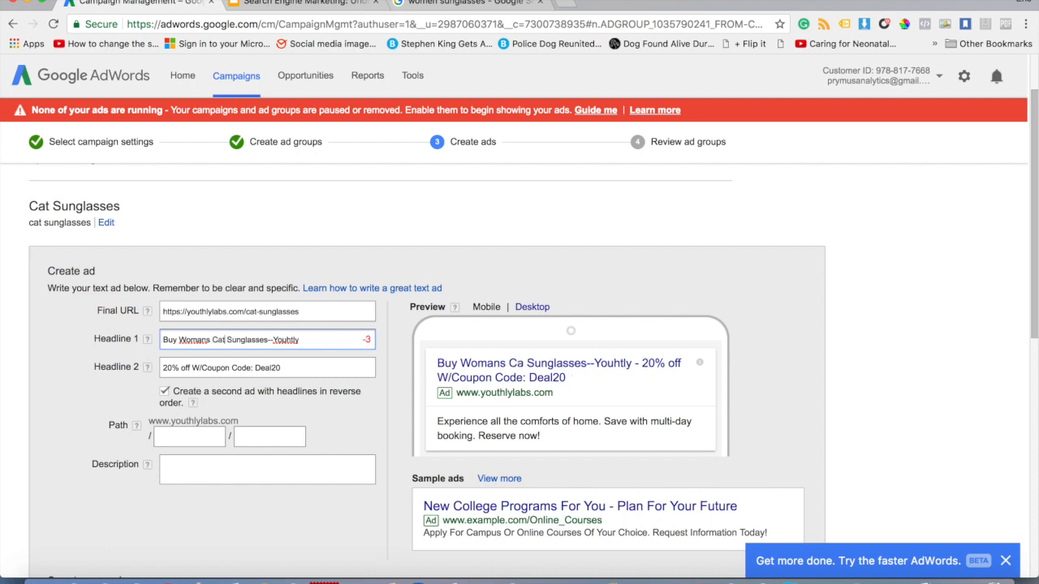
key("BackSpace")
key("BackSpace")
key("BackSpace")
key("BackSpace")
key("BackSpace")
key("BackSpace")
key("BackSpace")
key("BackSpace")
key("BackSpace")
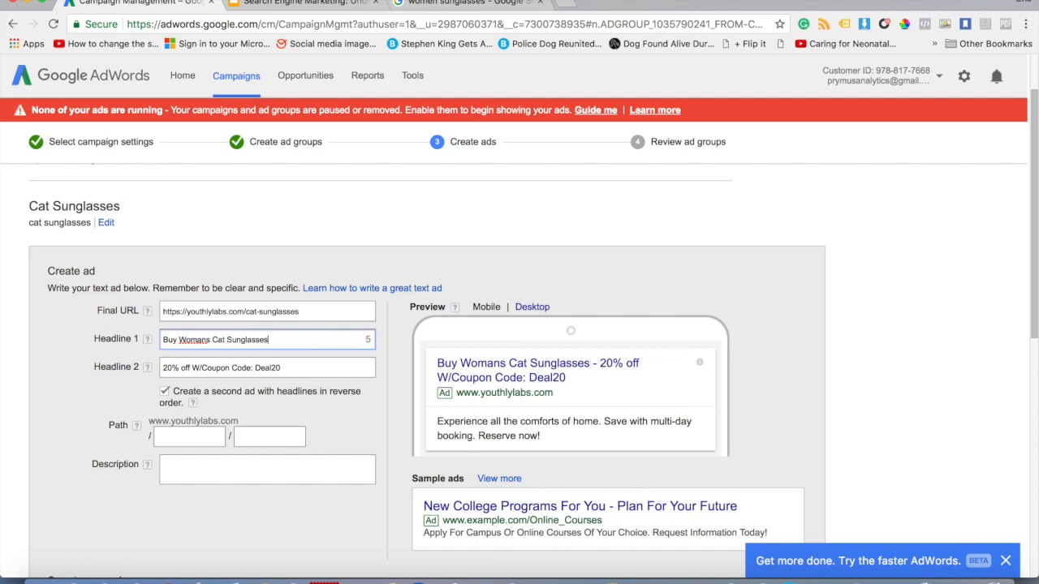
- Reword Headline 1 as "Shop Woman's Cat Sunglasses", replacing the opening word and adding the apostrophe
left_click(179, 340)
key("BackSpace")
key("BackSpace")
key("BackSpace")
key("BackSpace")
type("Shop")
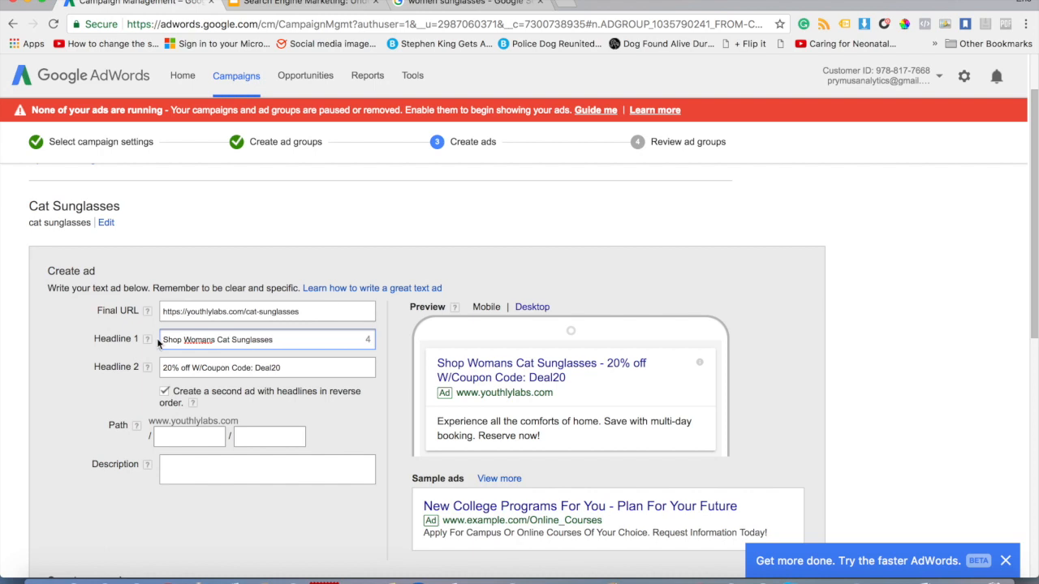
left_click_drag(164, 342, 273, 341)
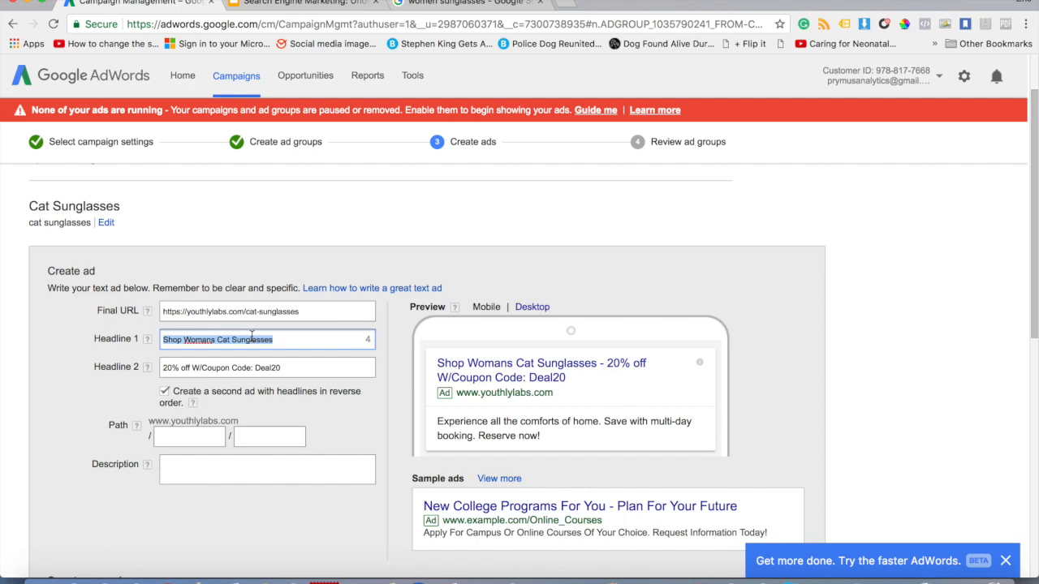
left_click(210, 341)
type("'")
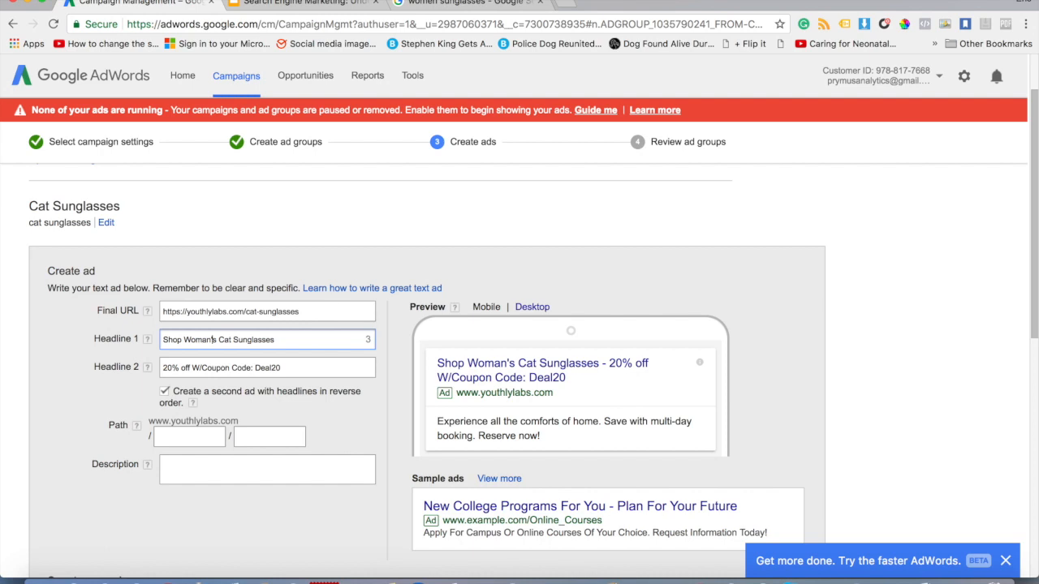
left_click(294, 341)
left_click(278, 363)
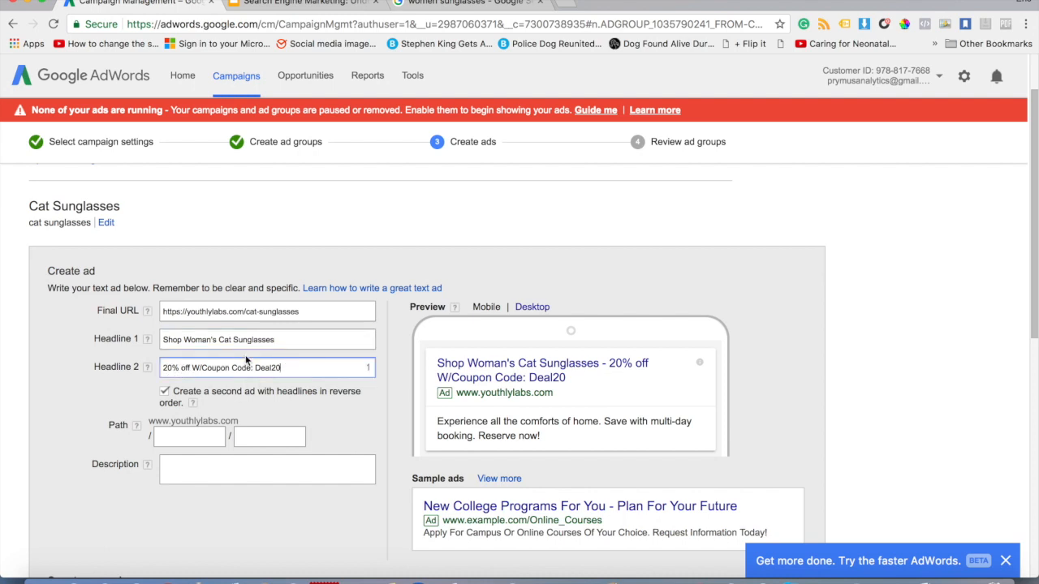
- Set the ad's two display path parts to "special20" and "deal"
left_click(160, 436)
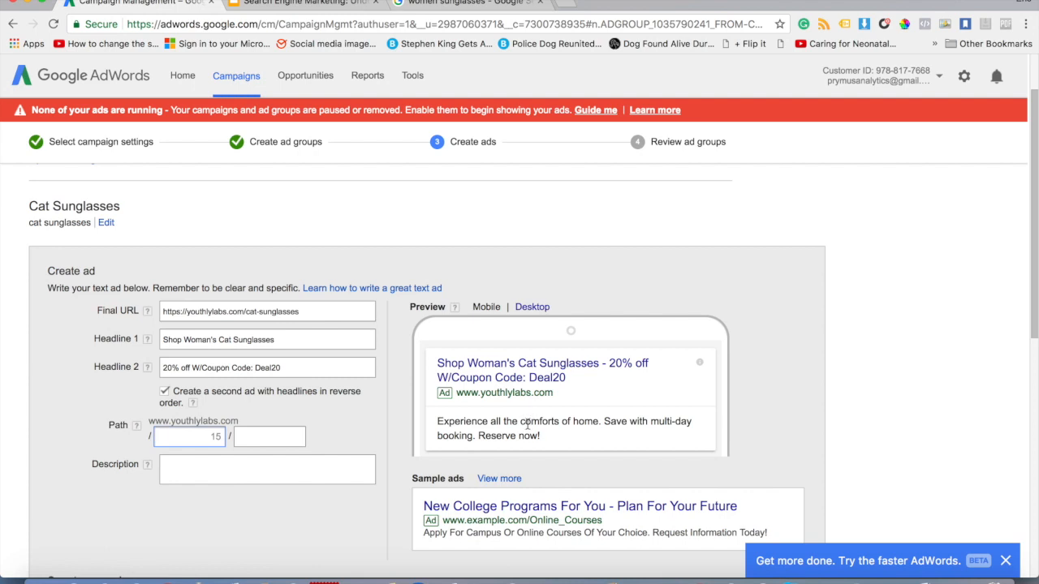
type("special")
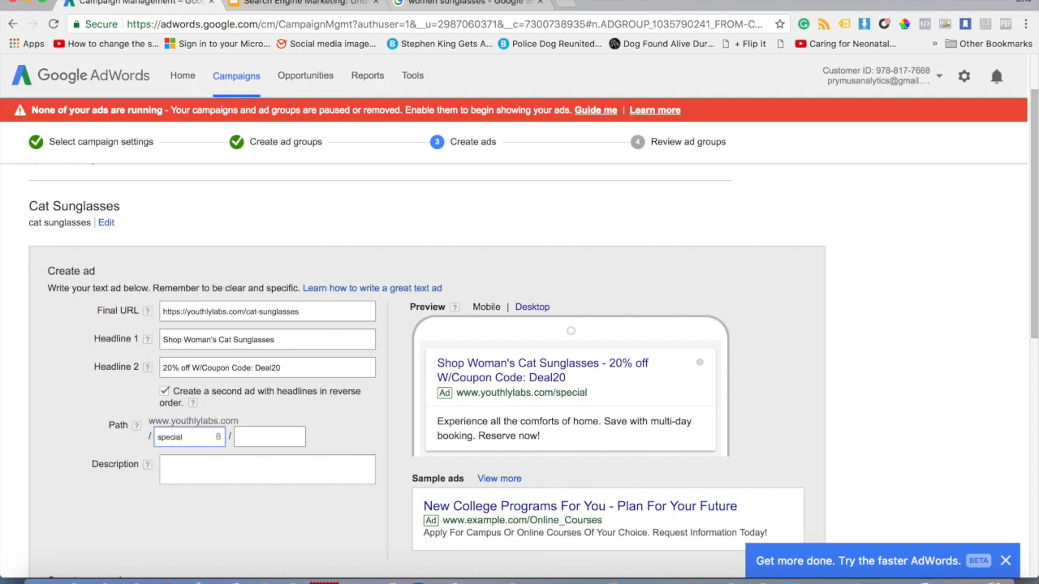
type("20")
left_click(276, 437)
type("deal")
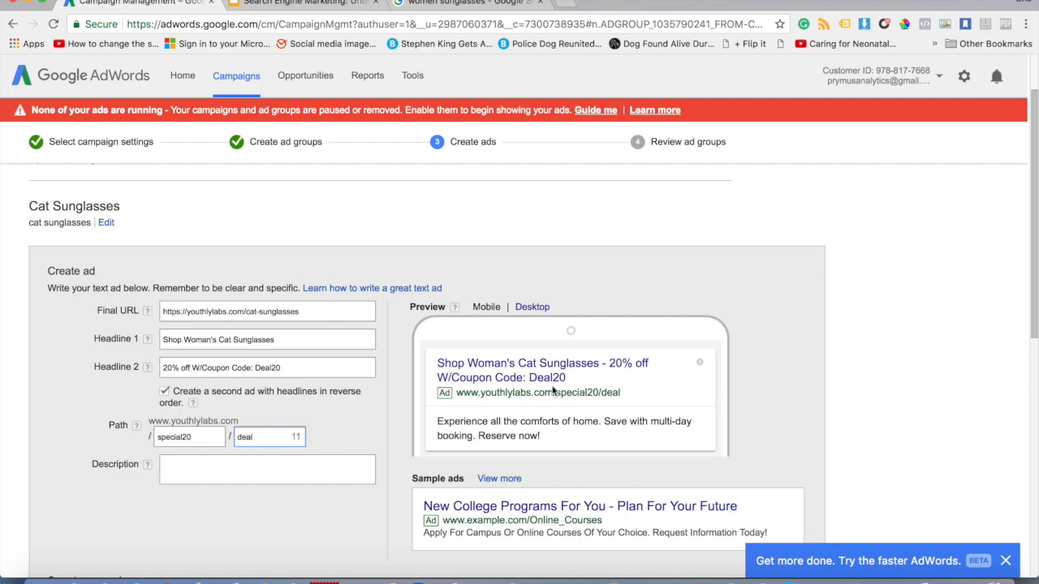
- Replace the first part of the ad's display path with "20percentoff"
left_click(198, 437)
key("BackSpace")
key("BackSpace")
key("BackSpace")
key("BackSpace")
key("BackSpace")
key("BackSpace")
key("BackSpace")
key("BackSpace")
key("BackSpace")
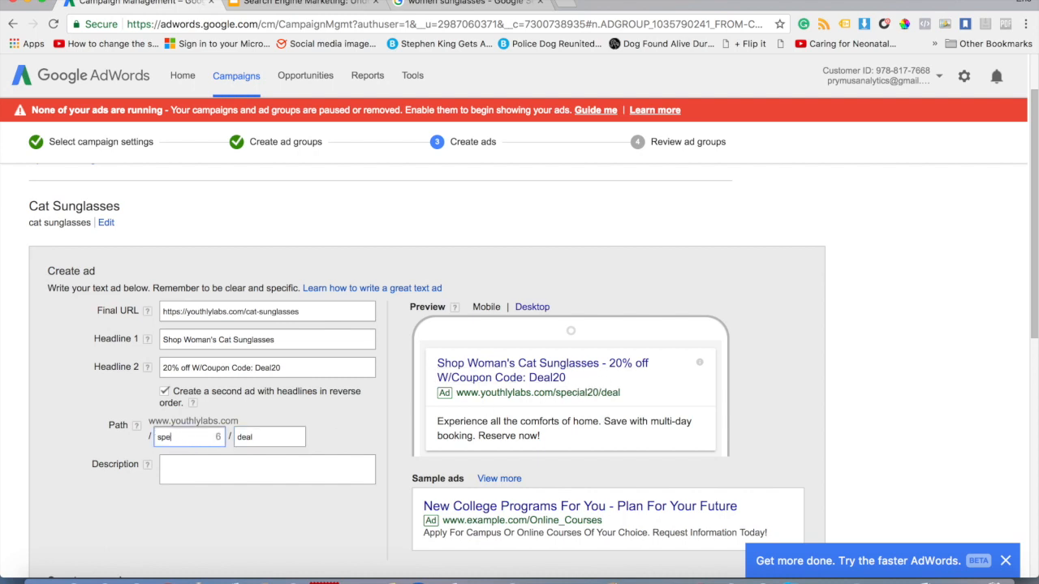
type("20percentoff")
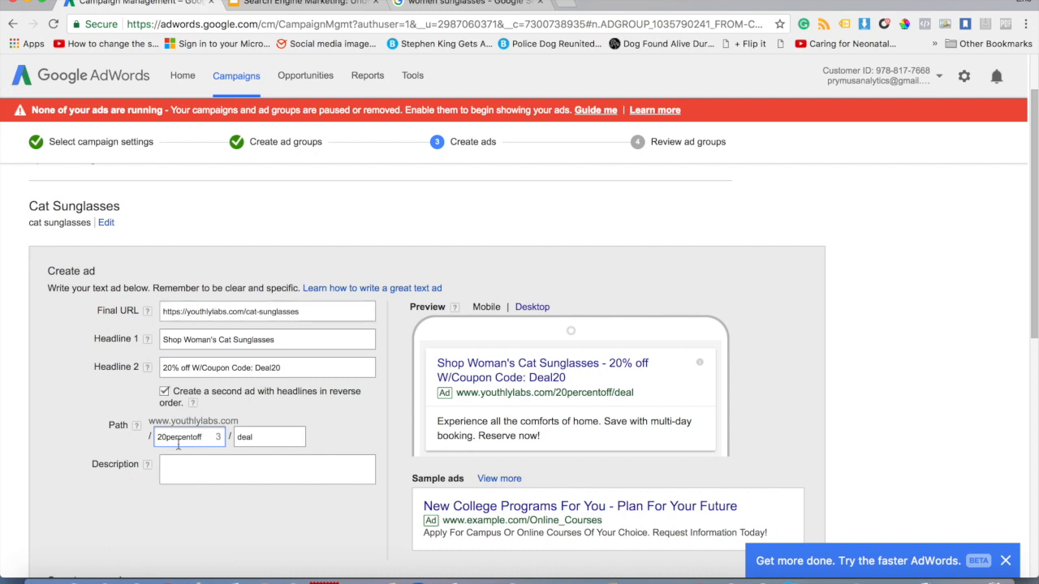
- Change the capital W in Headline 2 to lowercase so it reads "20% off w/Coupon Code: Deal20"
left_click(195, 470)
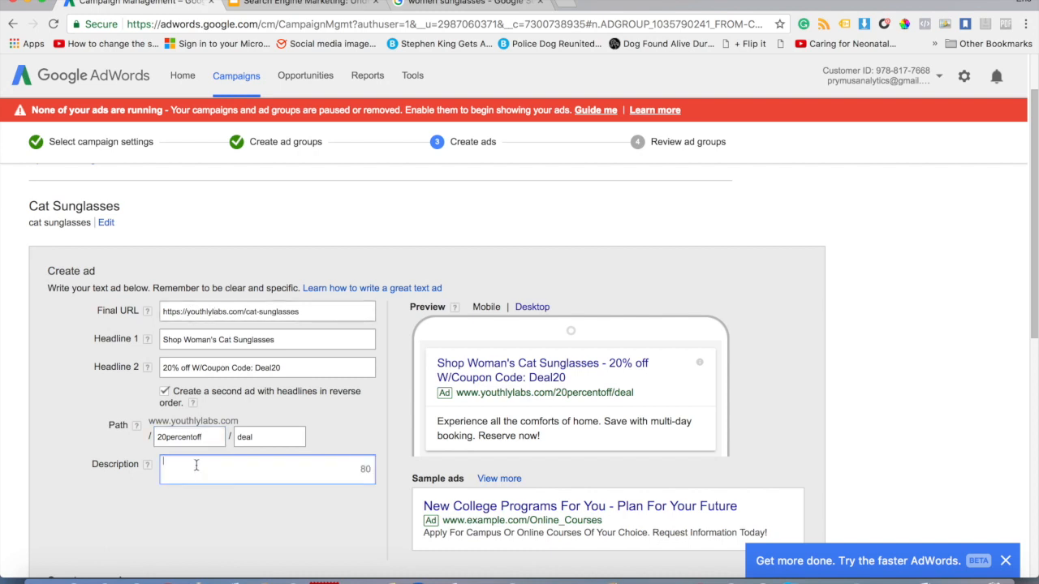
left_click(230, 371)
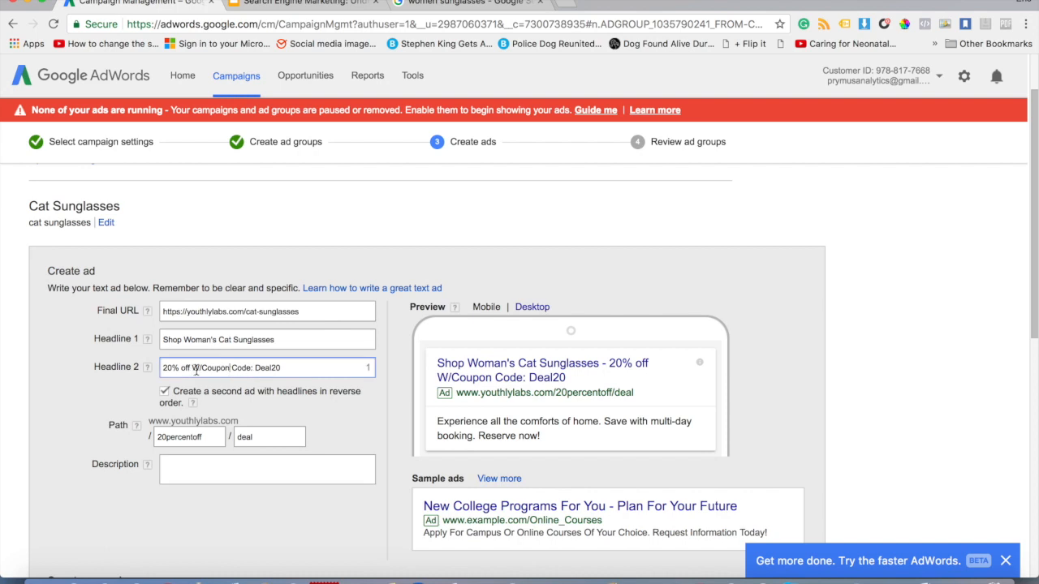
key("BackSpace")
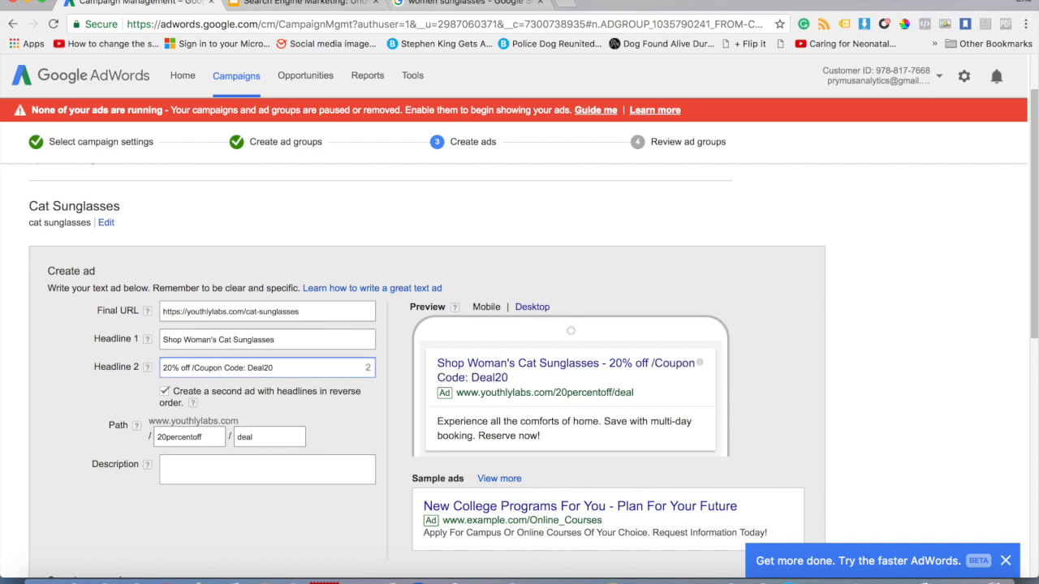
type("w")
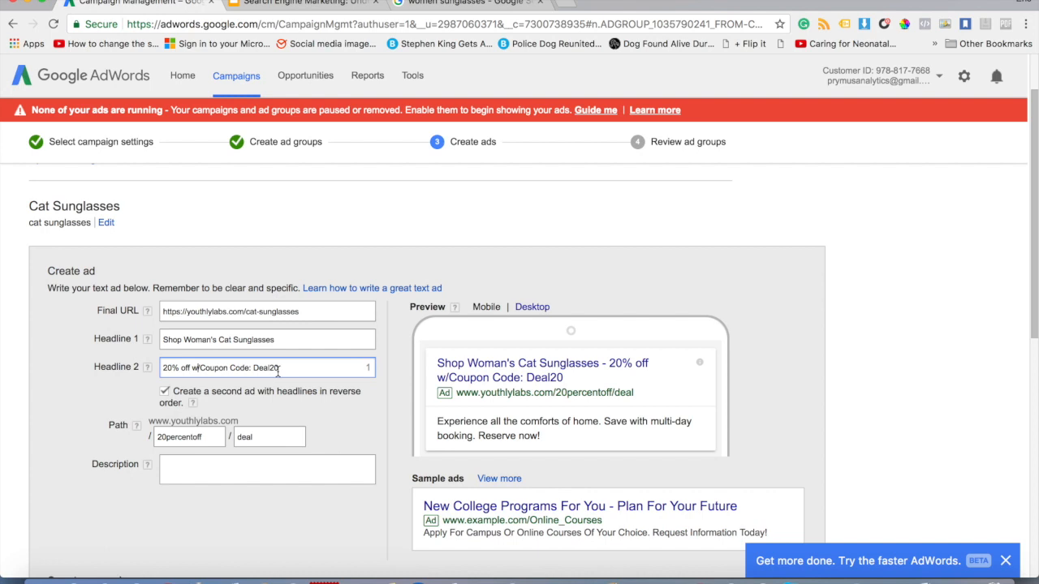
- Start the ad's description with "Fast Shipping" followed by a check mark symbol
left_click(194, 477)
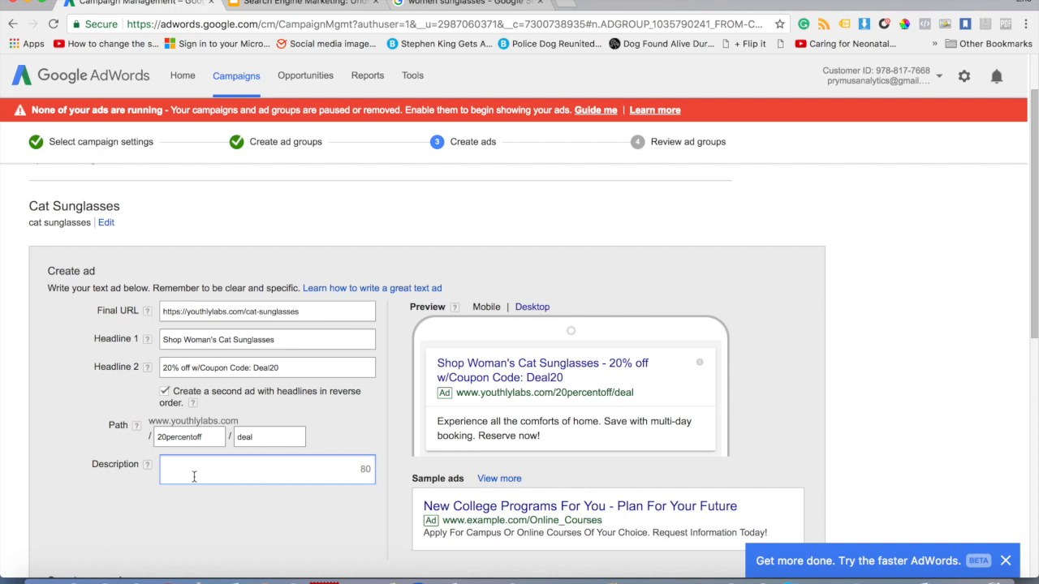
type("Fast")
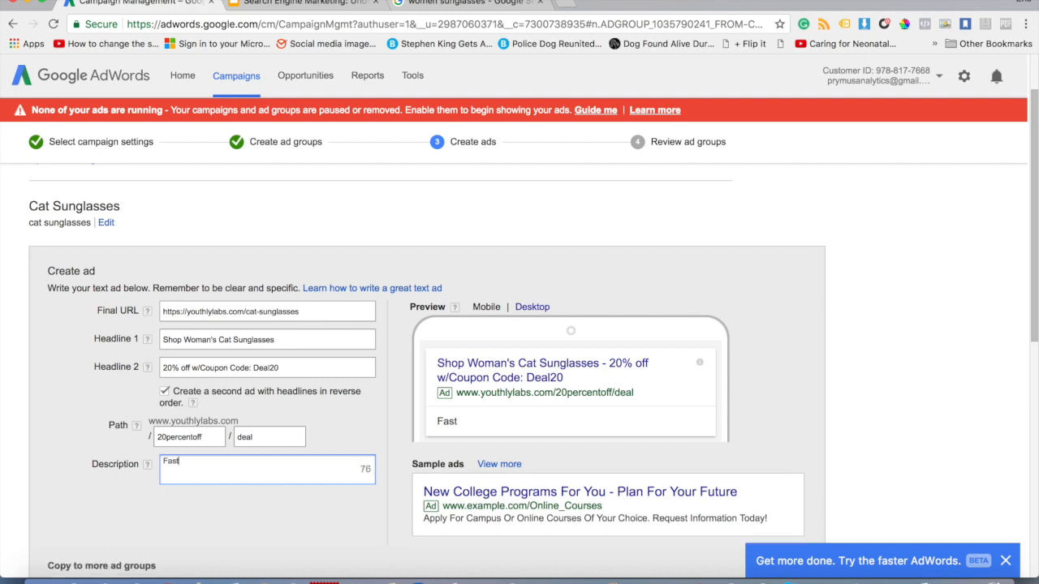
type(" Shipping")
key("ctrl+super+space")
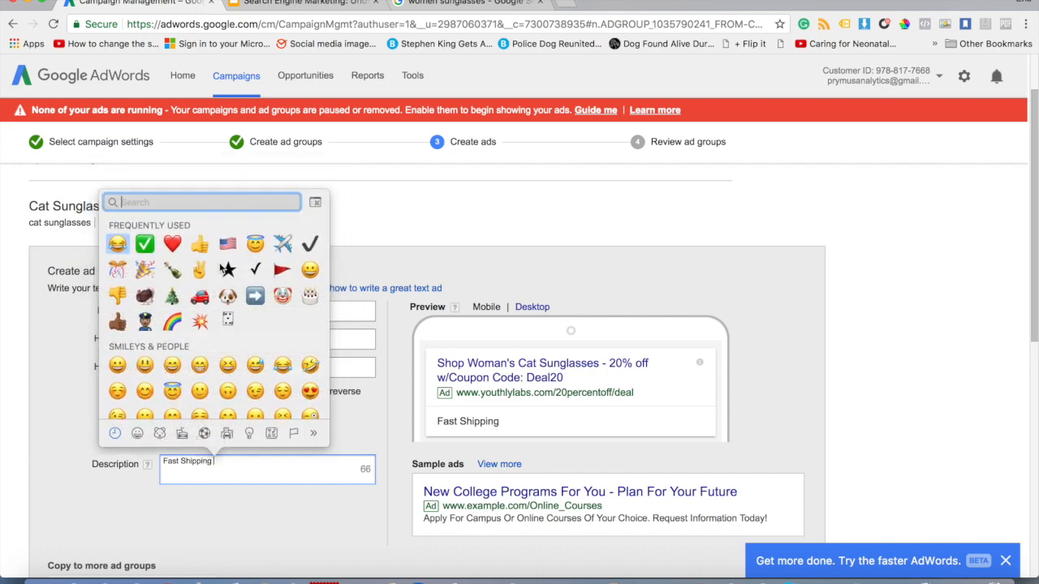
left_click(255, 269)
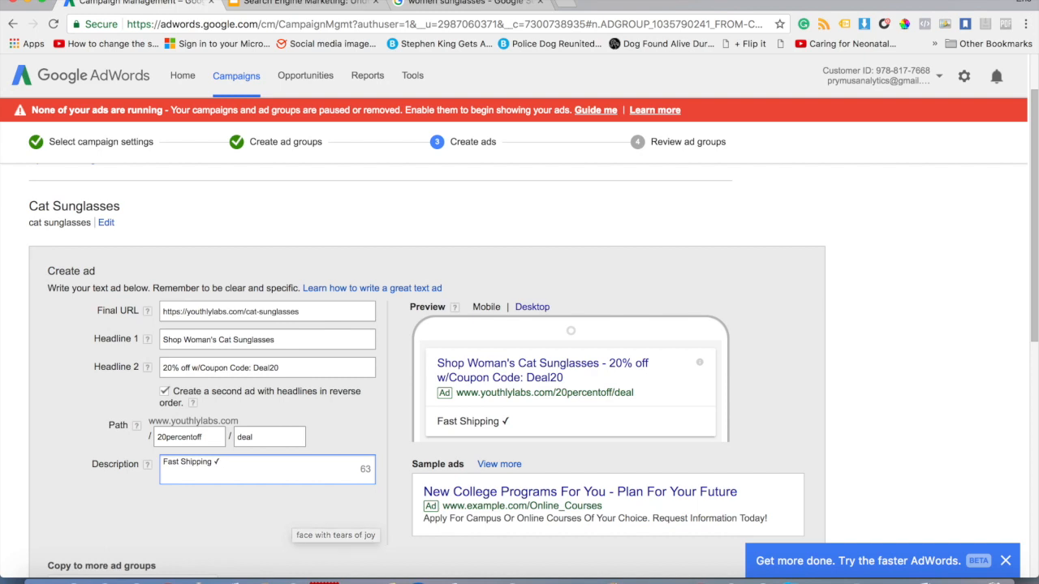
- Add "affordable selections" to the description, correcting the misspelled word, and insert another check mark after it
type("afforbal")
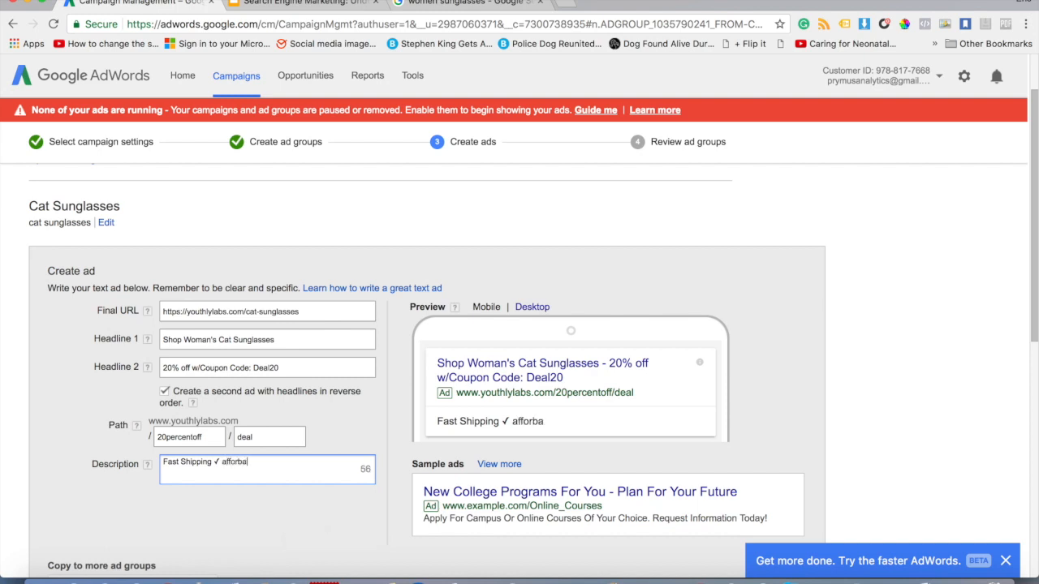
type("e")
key("BackSpace")
key("BackSpace")
key("BackSpace")
key("BackSpace")
key("BackSpace")
key("BackSpace")
key("BackSpace")
key("BackSpace")
key("BackSpace")
key("BackSpace")
type("affordable selections")
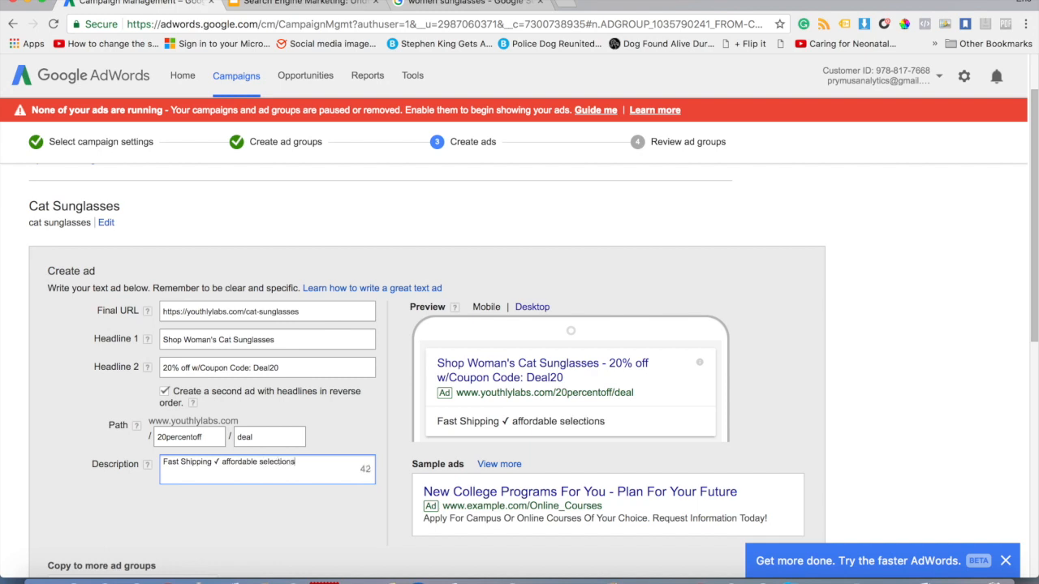
key("ctrl+super+space")
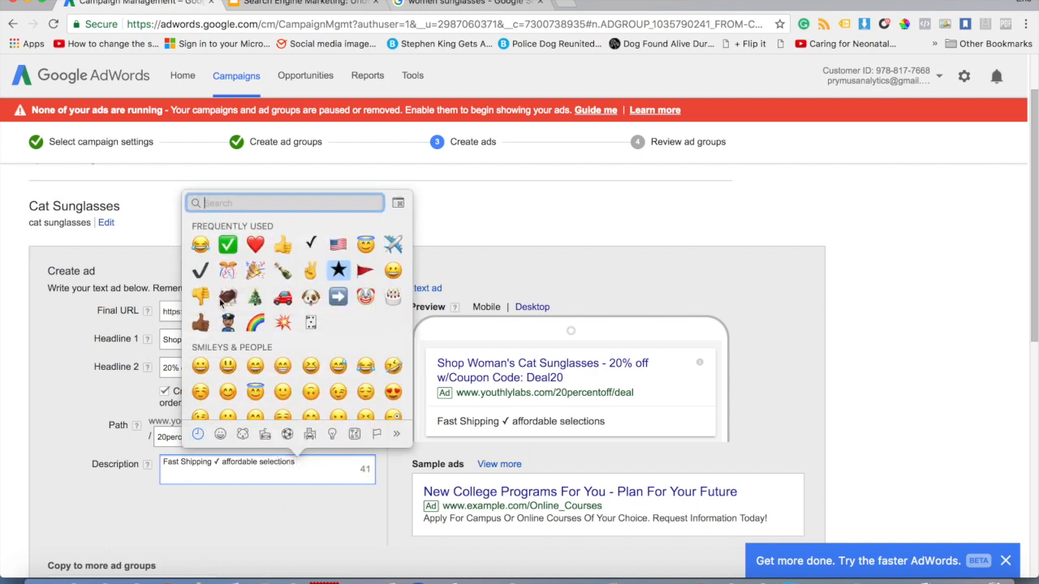
left_click(312, 244)
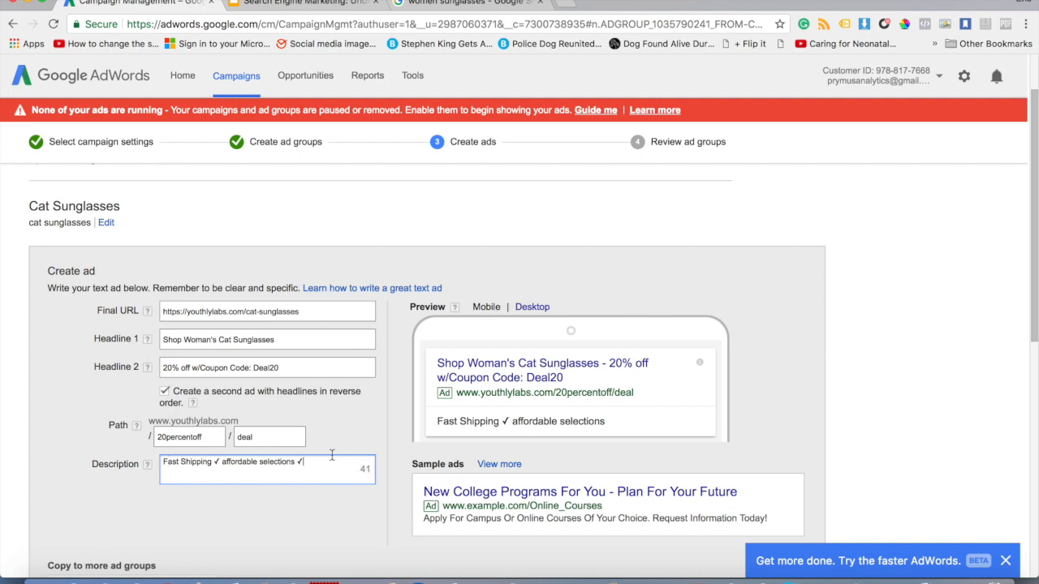
- Remove the check marks from the description, separate its two phrases with a comma, and put a hyphen at the end
key("BackSpace")
key("BackSpace")
key("BackSpace")
key("BackSpace")
key("BackSpace")
type("-")
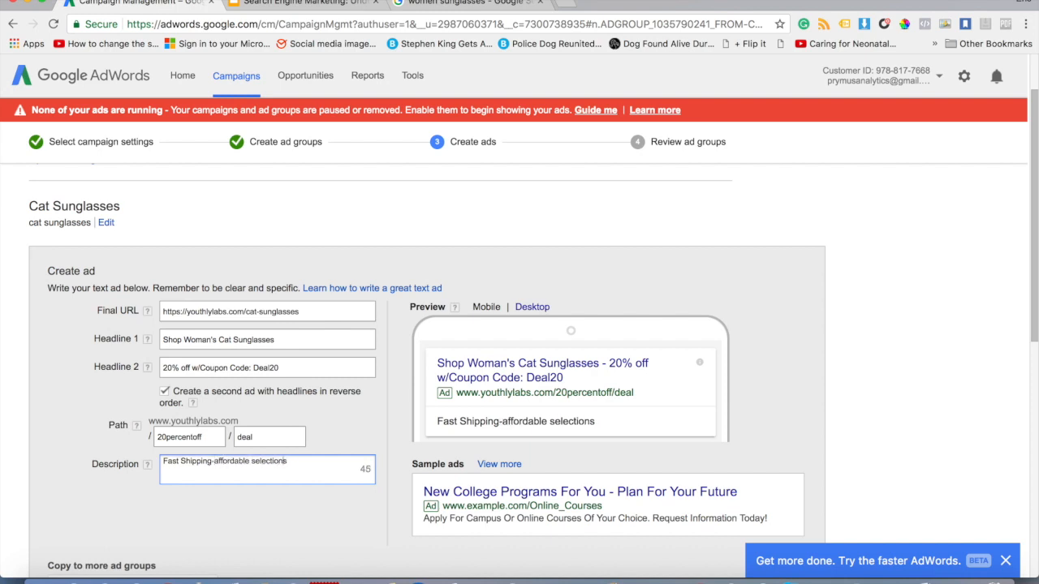
type("-")
left_click(214, 461)
key("BackSpace")
type(",")
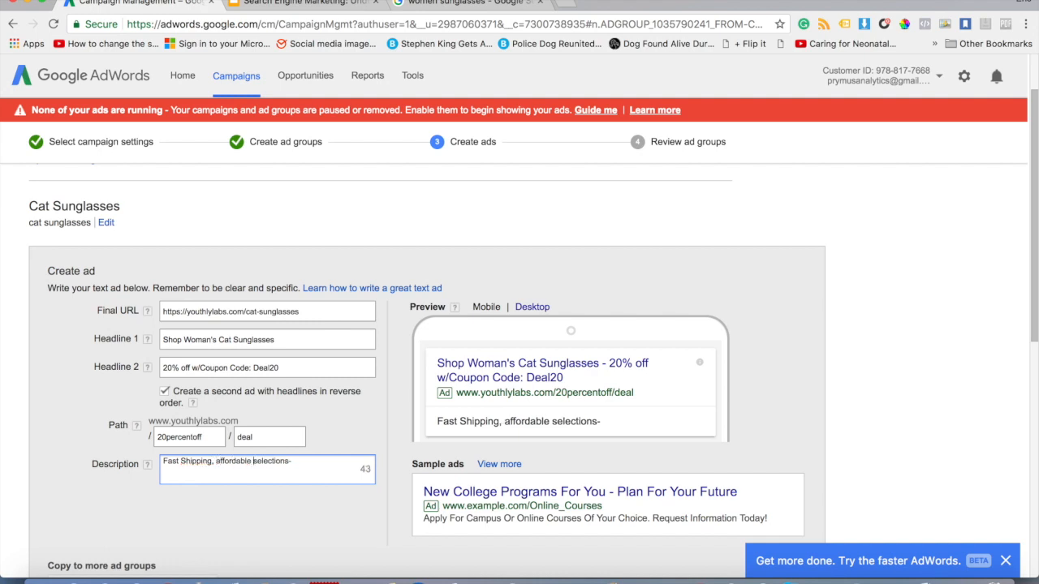
- Remove the trailing hyphen and the unfinished third phrase so the description reads "Fast Shipping, affordable selections"
left_click(289, 461)
type(", ")
type("ch")
type("ice")
key("BackSpace")
key("BackSpace")
key("BackSpace")
key("BackSpace")
key("BackSpace")
- Examine which ad groups the ad can be copied to and review the completed ad fields and preview
scroll(270, 478, "down", 4)
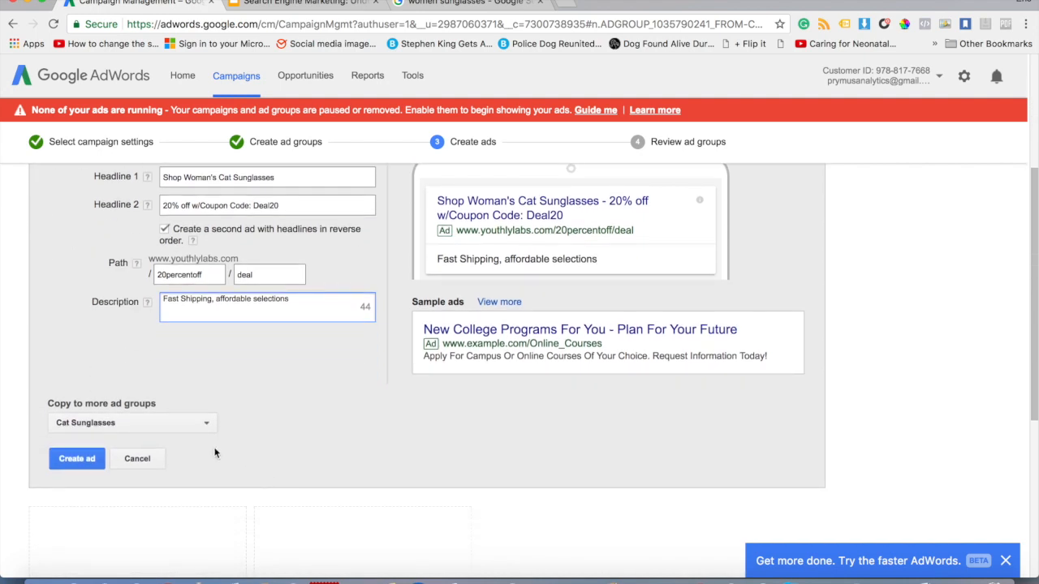
left_click(130, 423)
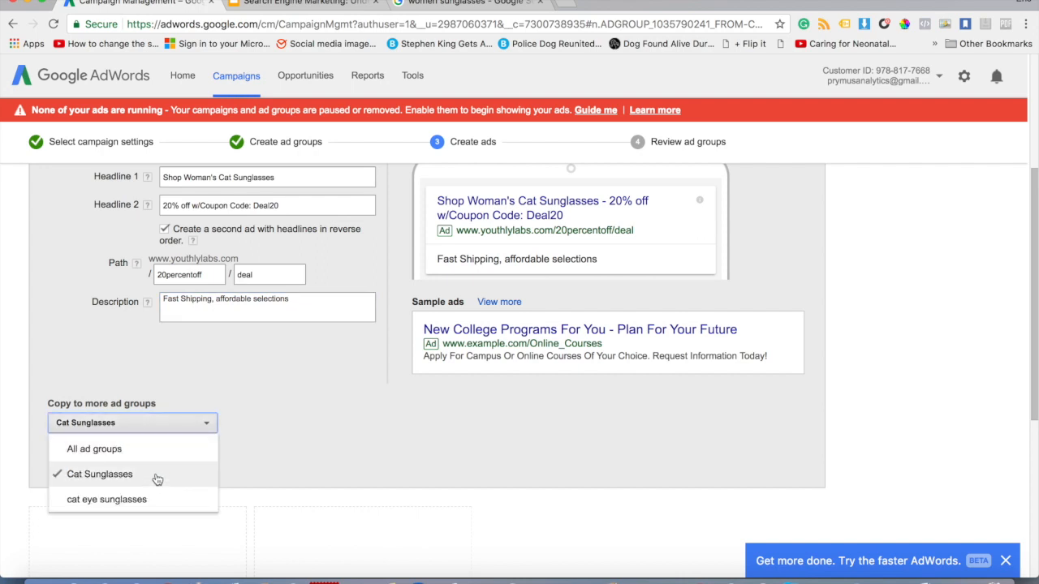
left_click(306, 453)
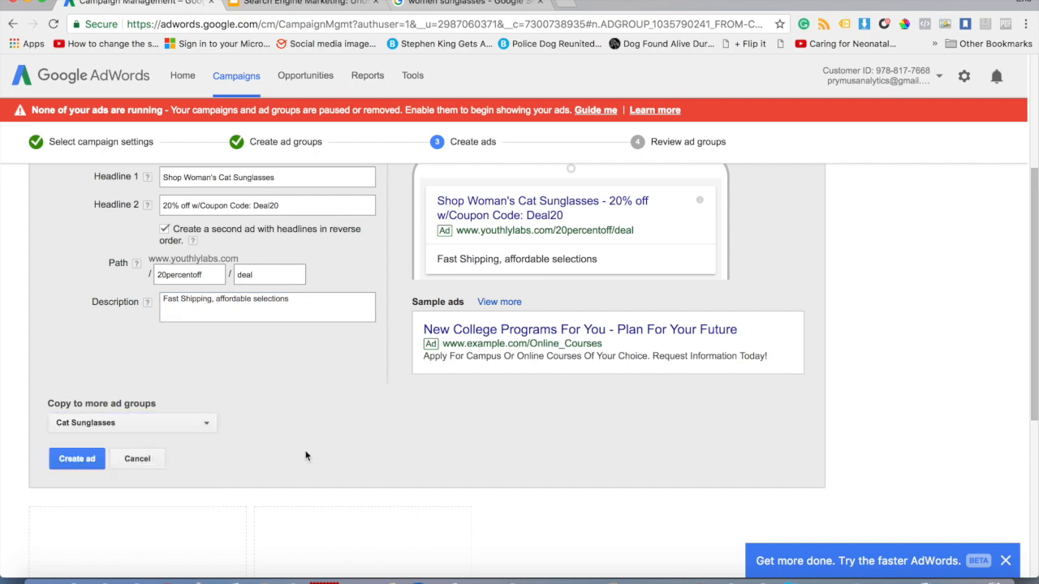
scroll(309, 492, "up", 2)
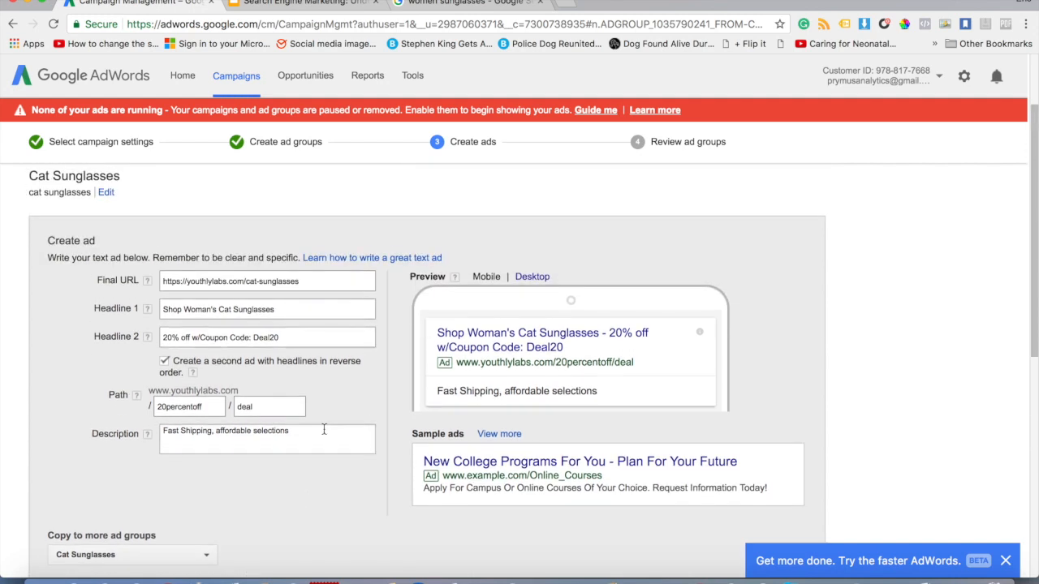
scroll(333, 457, "down", 2)
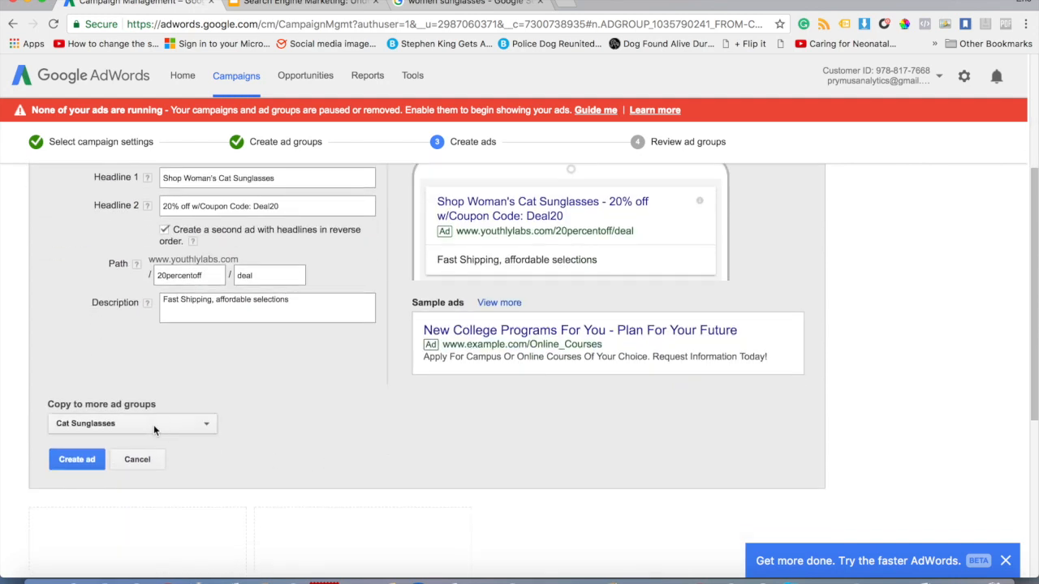
left_click(153, 424)
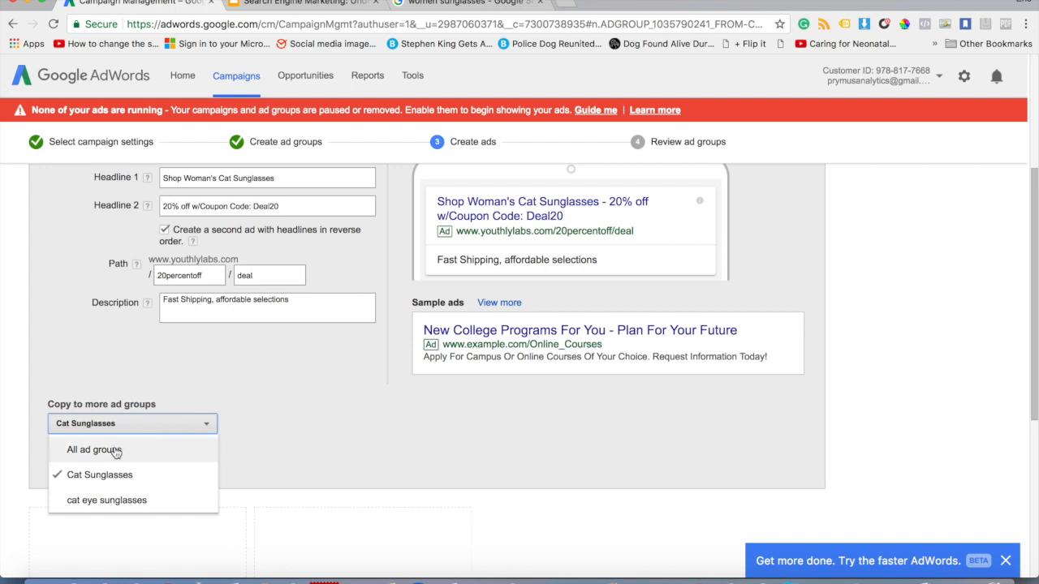
left_click(348, 374)
scroll(353, 358, "up", 2)
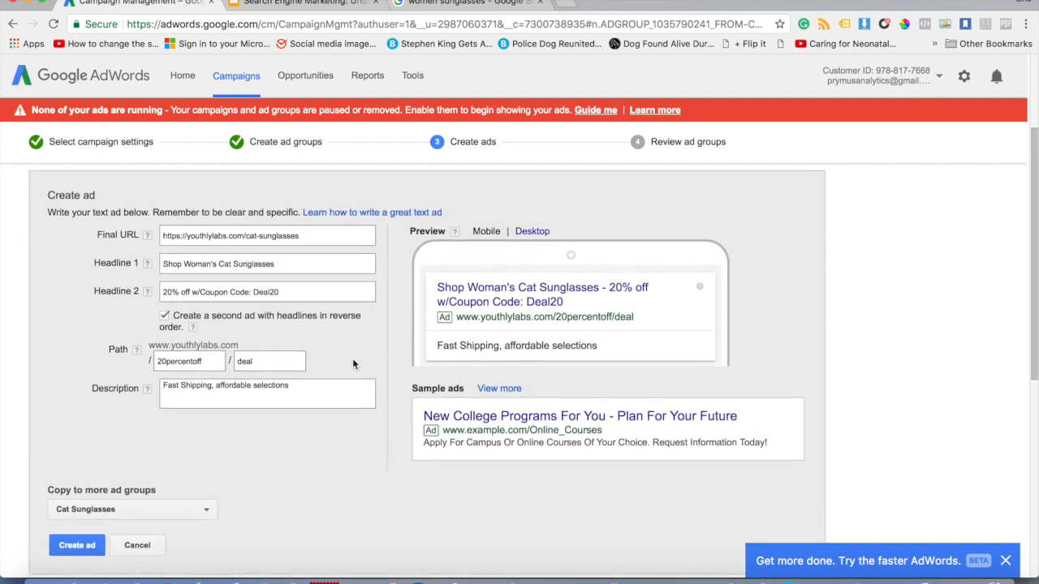
scroll(314, 551, "down", 1)
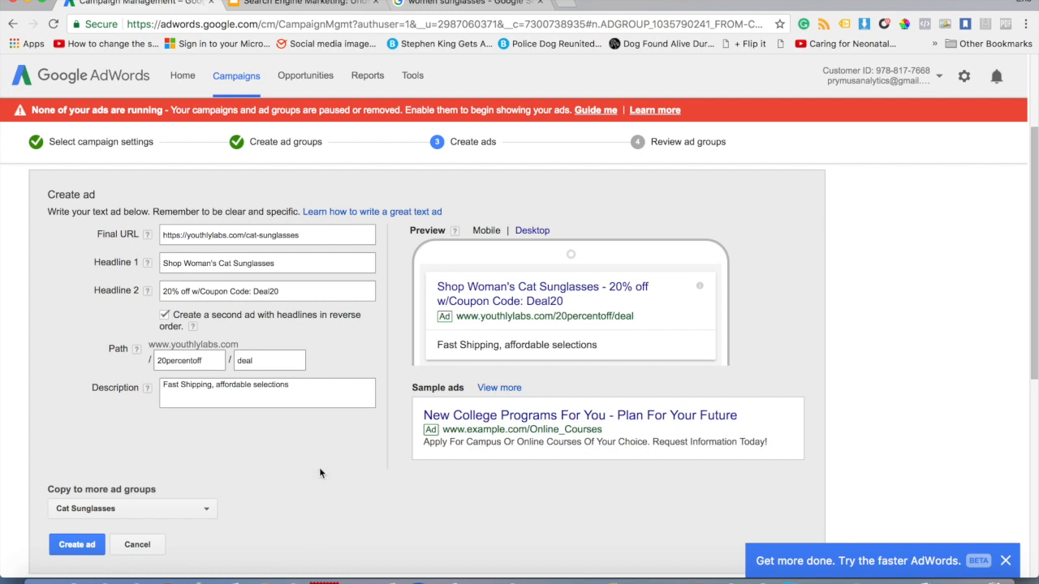
- Create the ad and its reversed-headline version in the Cat Sunglasses ad group only
left_click(277, 241)
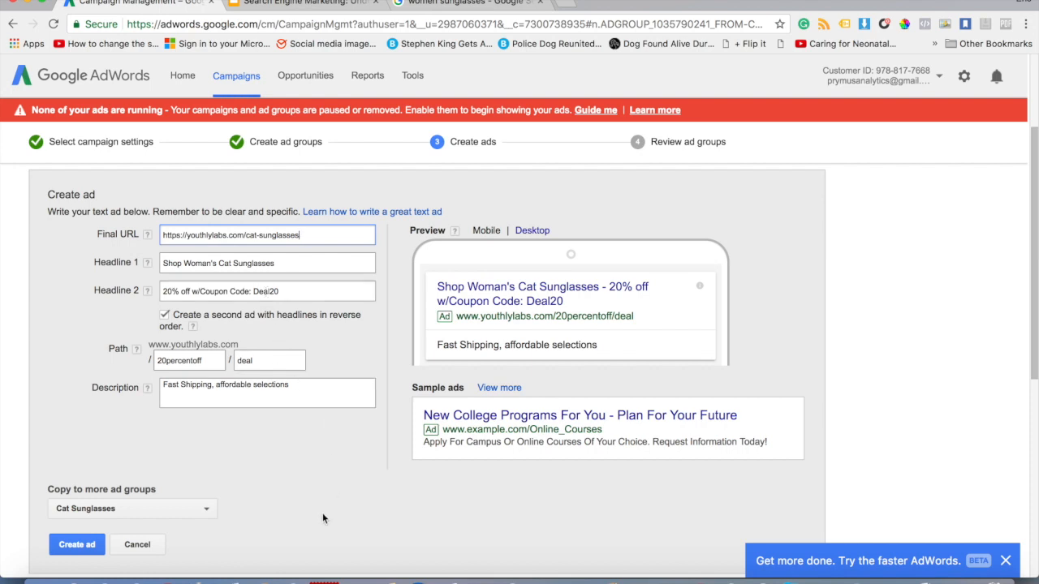
scroll(312, 541, "down", 3)
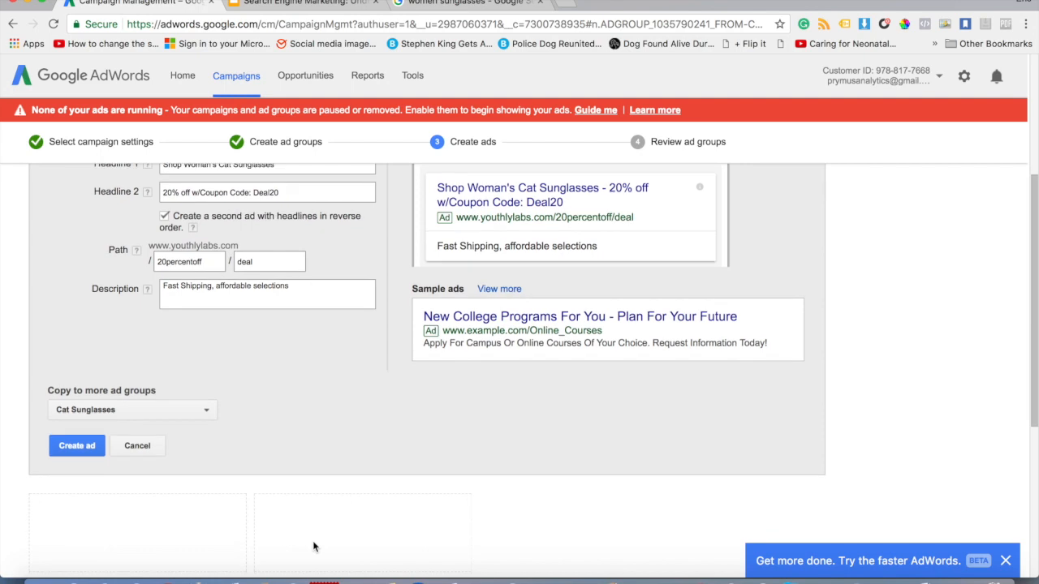
left_click(70, 448)
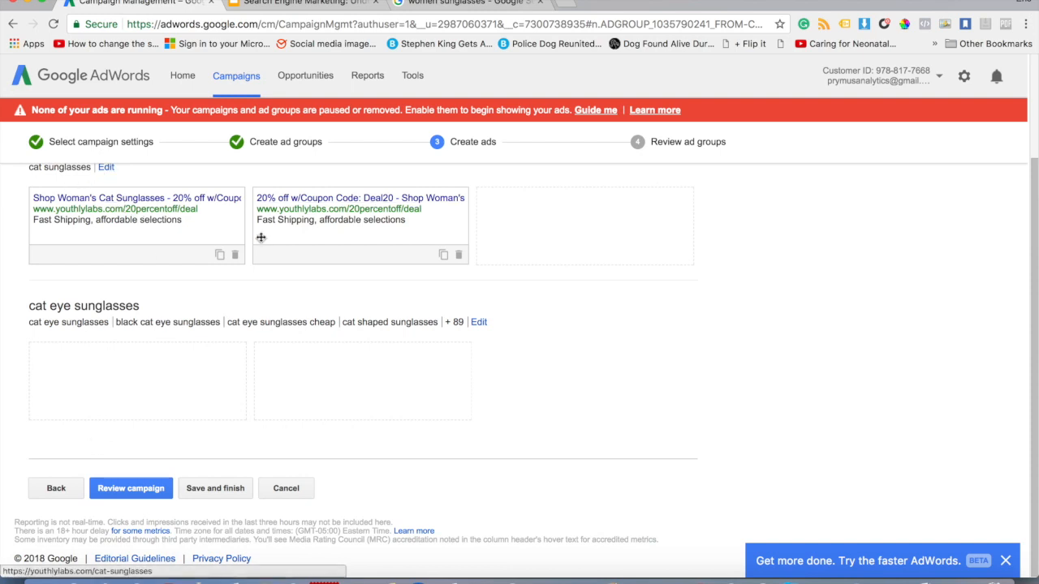
- Copy both ads into the cat eye sunglasses ad group and duplicate the coupon-first ad within Cat Sunglasses
left_click_drag(209, 213, 165, 364)
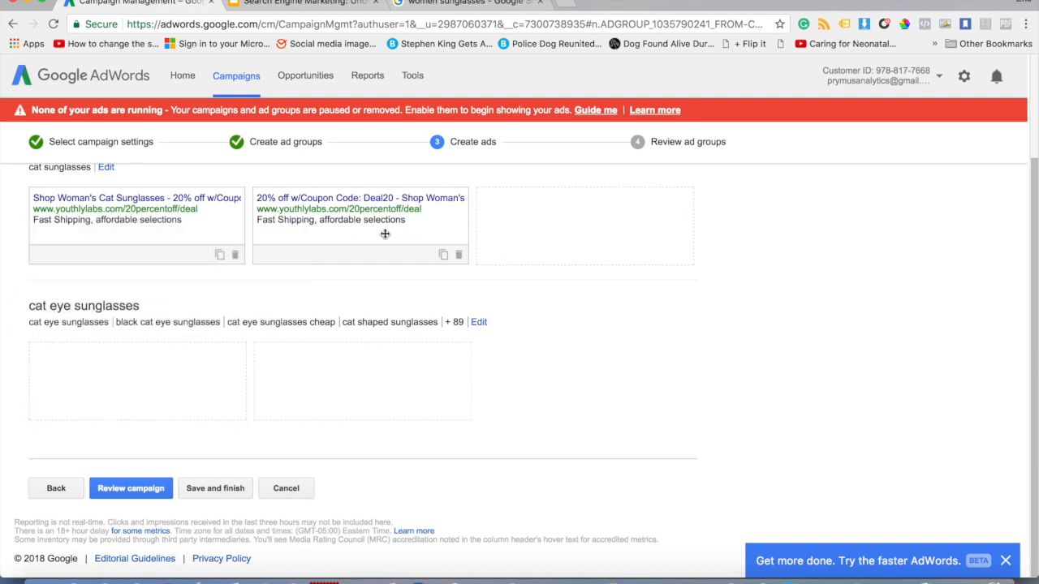
left_click_drag(169, 225, 143, 413)
left_click_drag(364, 220, 341, 404)
left_click_drag(410, 213, 549, 201)
- Delete both copied ads from the cat eye sunglasses ad group
scroll(510, 230, "up", 3)
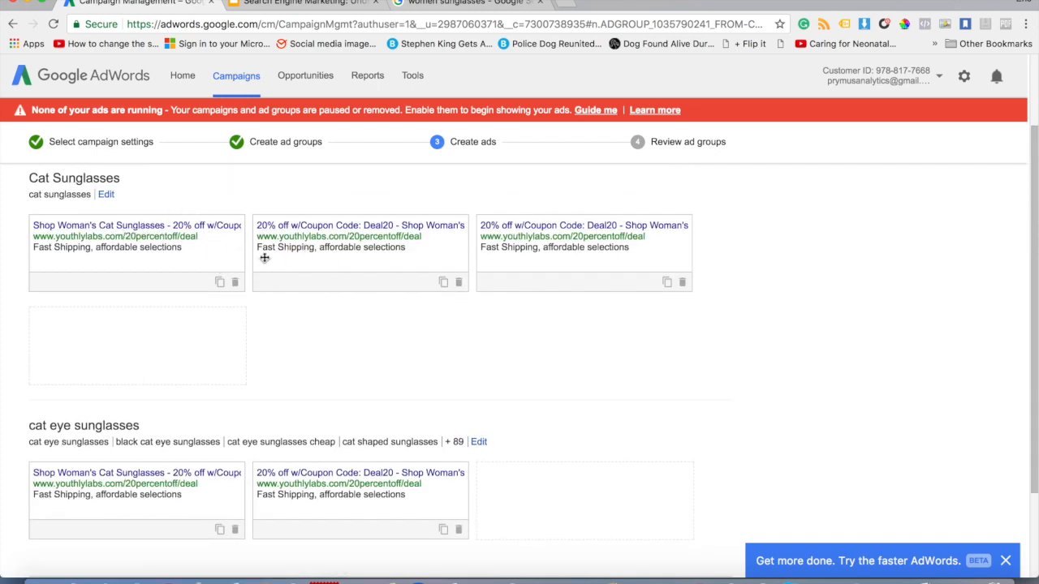
scroll(253, 378, "down", 3)
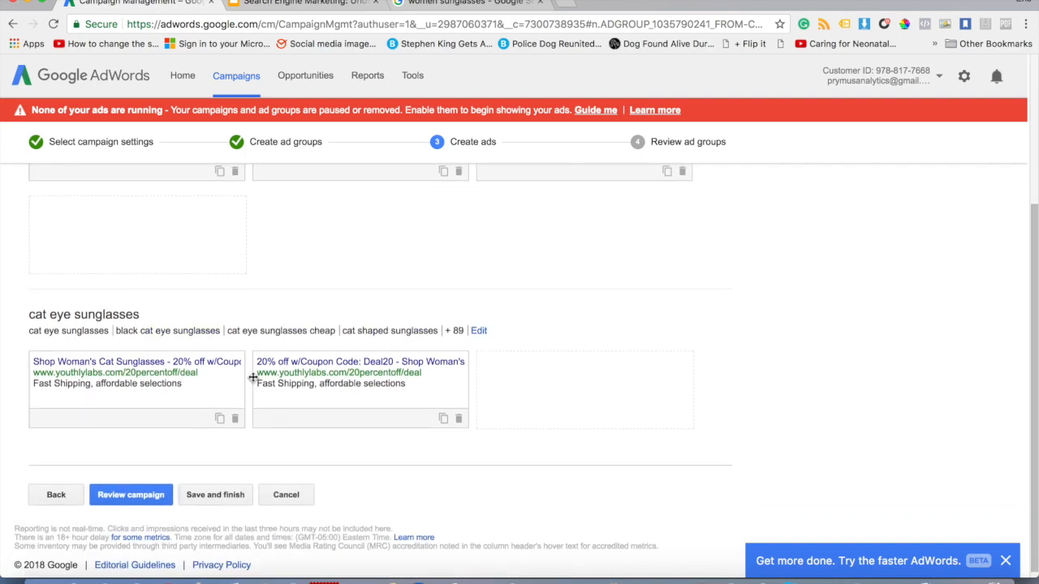
scroll(253, 378, "up", 3)
scroll(253, 378, "down", 4)
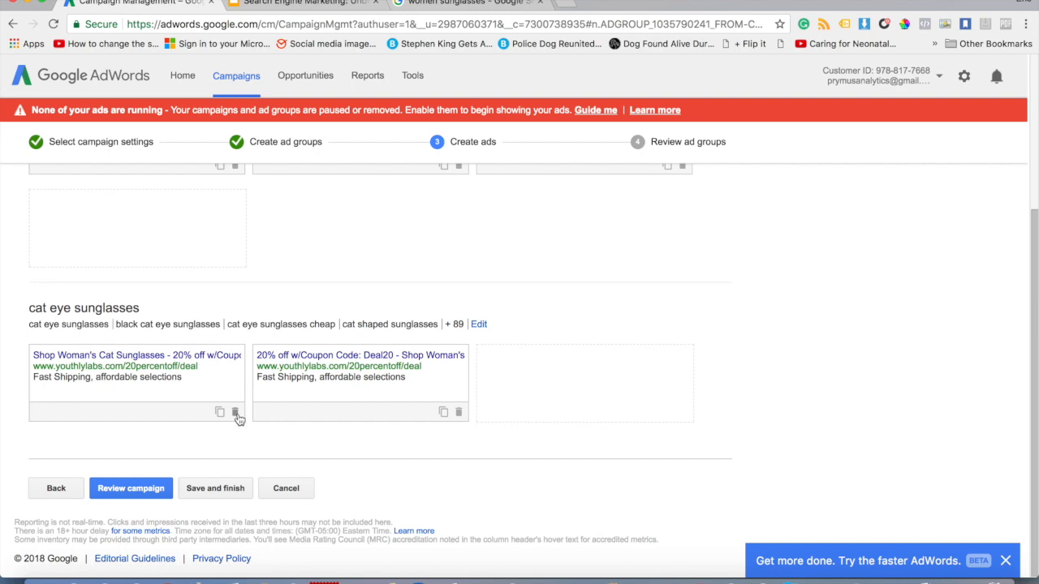
left_click(236, 414)
left_click(235, 414)
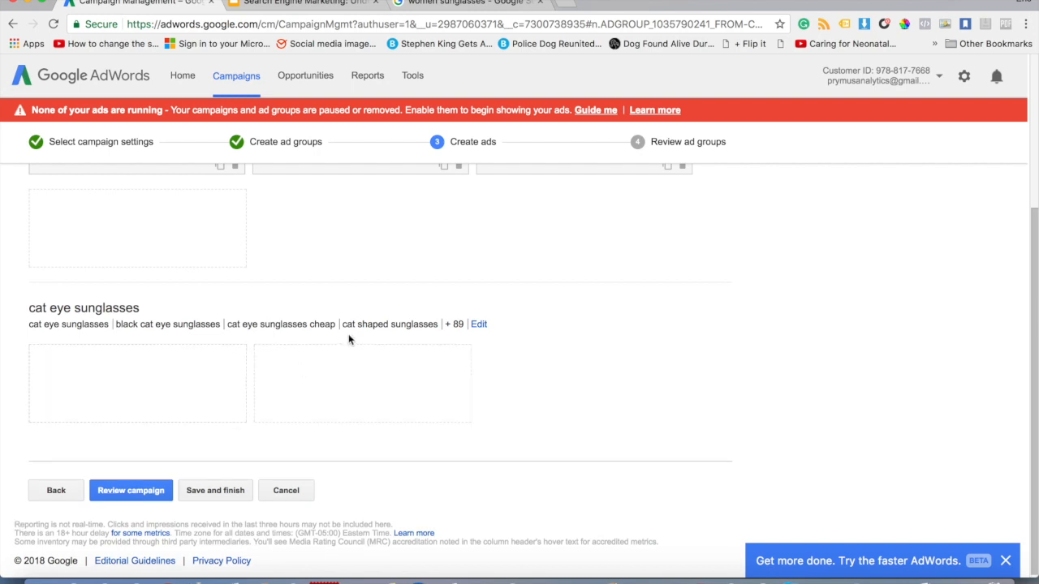
scroll(348, 340, "up", 4)
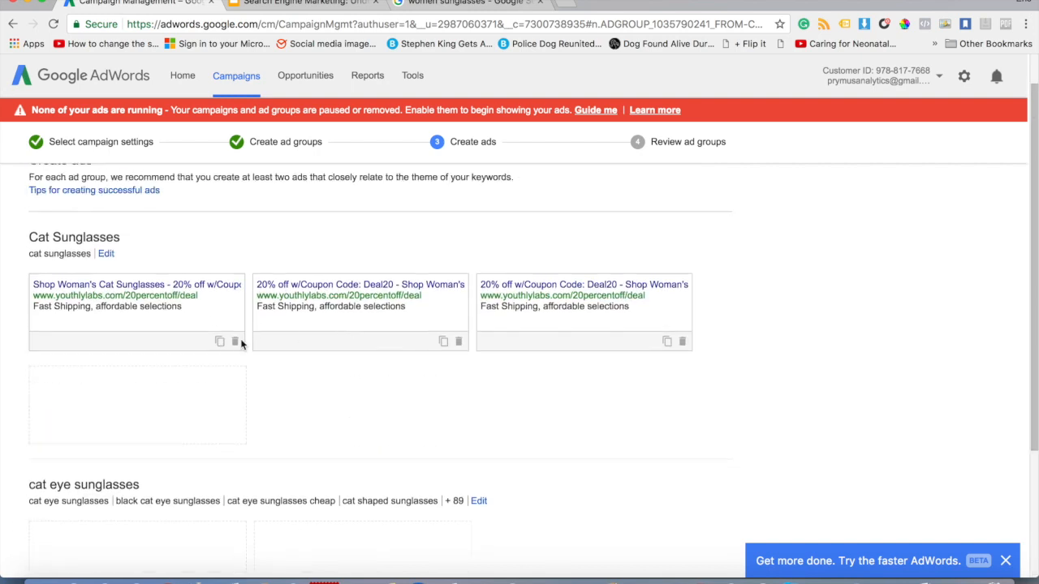
scroll(65, 407, "down", 4)
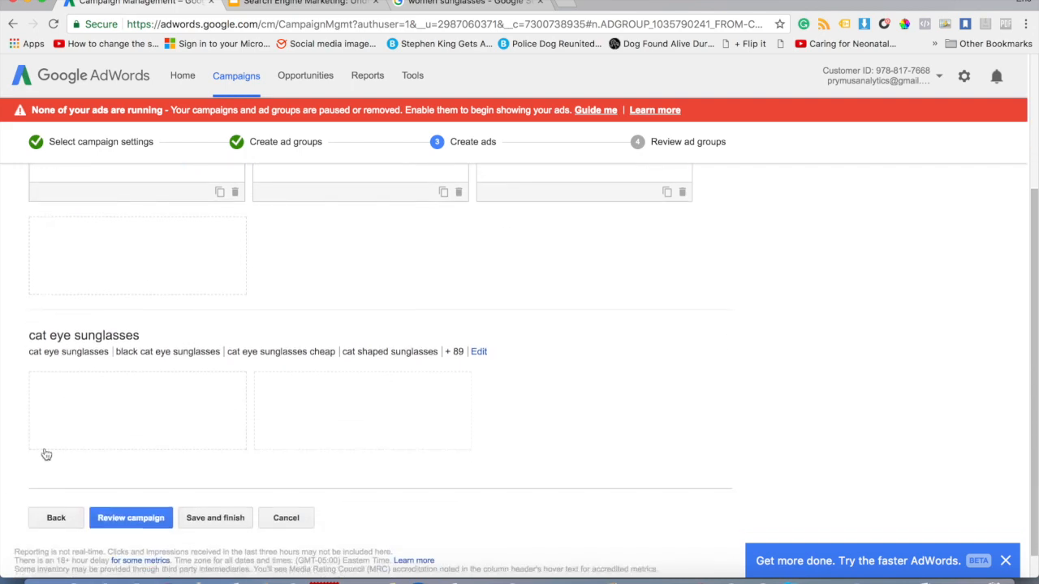
scroll(306, 410, "up", 5)
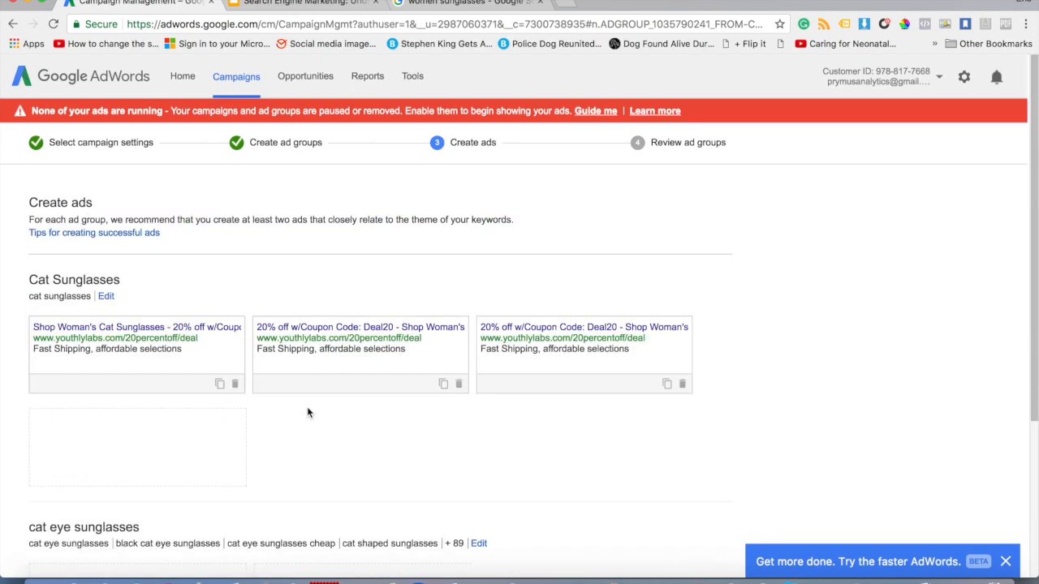
- Delete the duplicate coupon-first ad from the Cat Sunglasses ad group and proceed to the campaign review
left_click(682, 386)
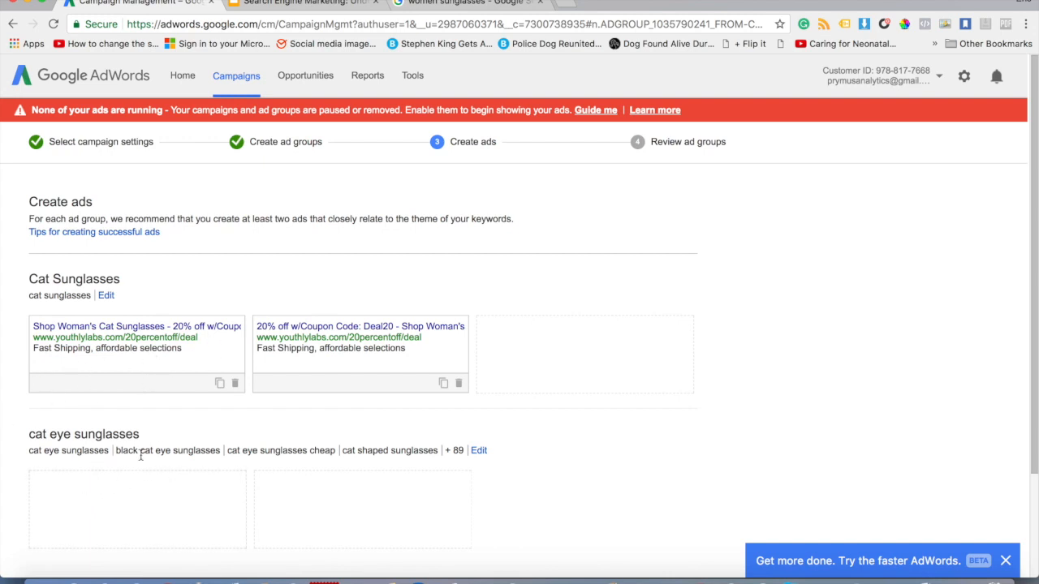
scroll(140, 457, "down", 3)
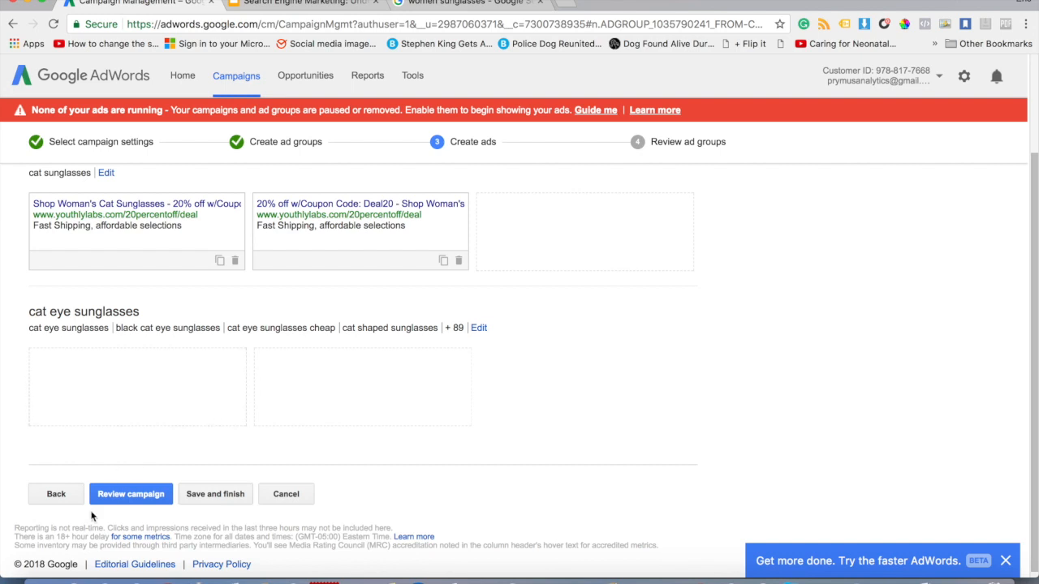
left_click(154, 493)
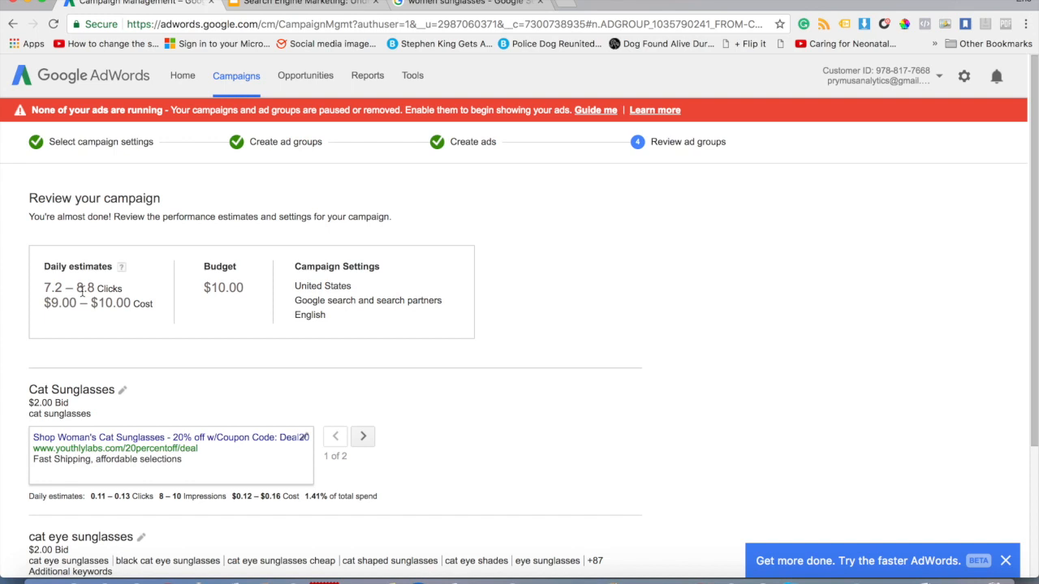
- Review the campaign estimates and both Cat Sunglasses ads, and finish the campaign in a paused state
scroll(279, 494, "down", 1)
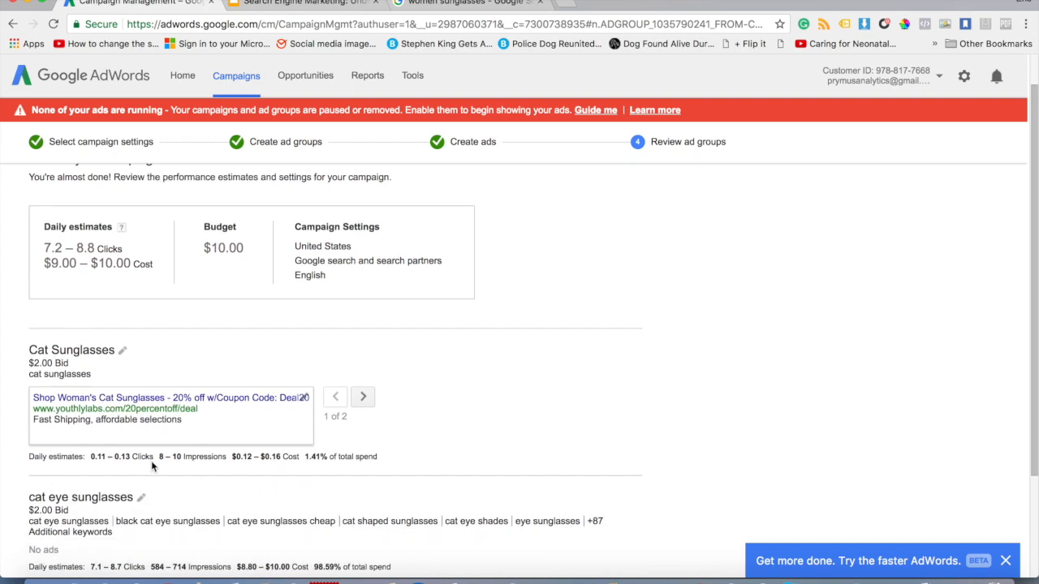
scroll(240, 474, "down", 3)
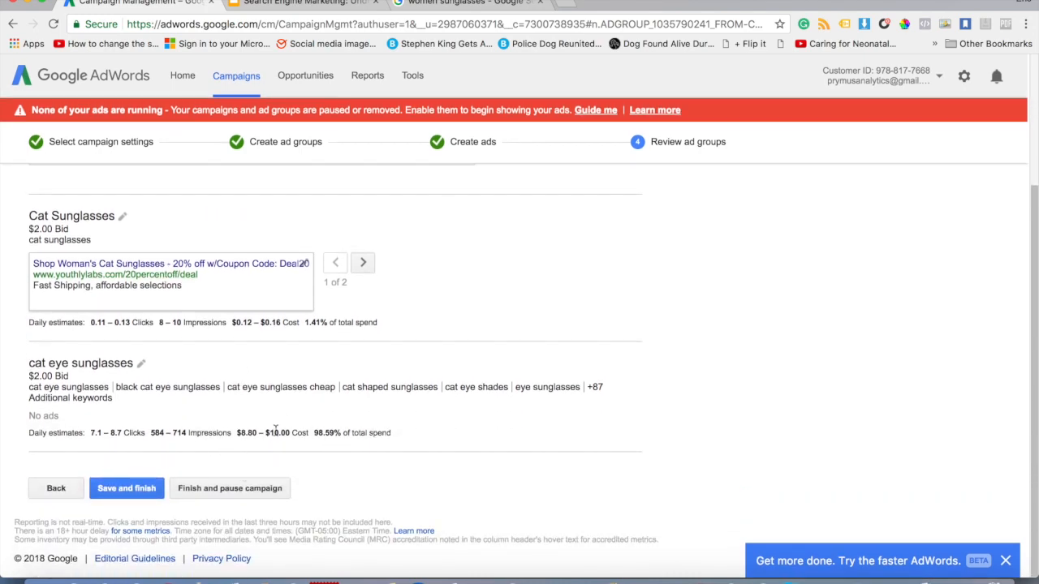
scroll(260, 317, "up", 4)
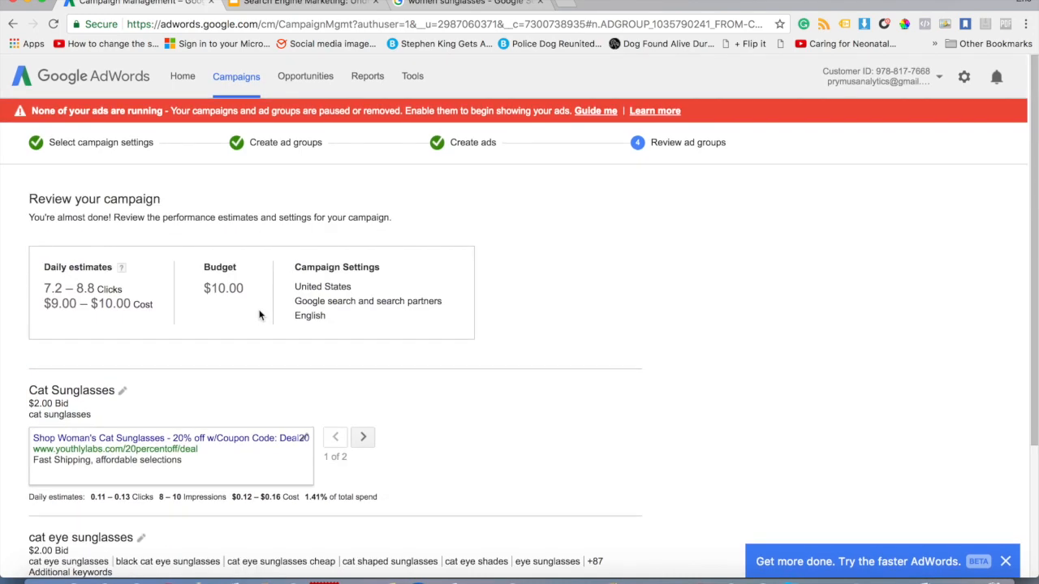
scroll(376, 330, "down", 3)
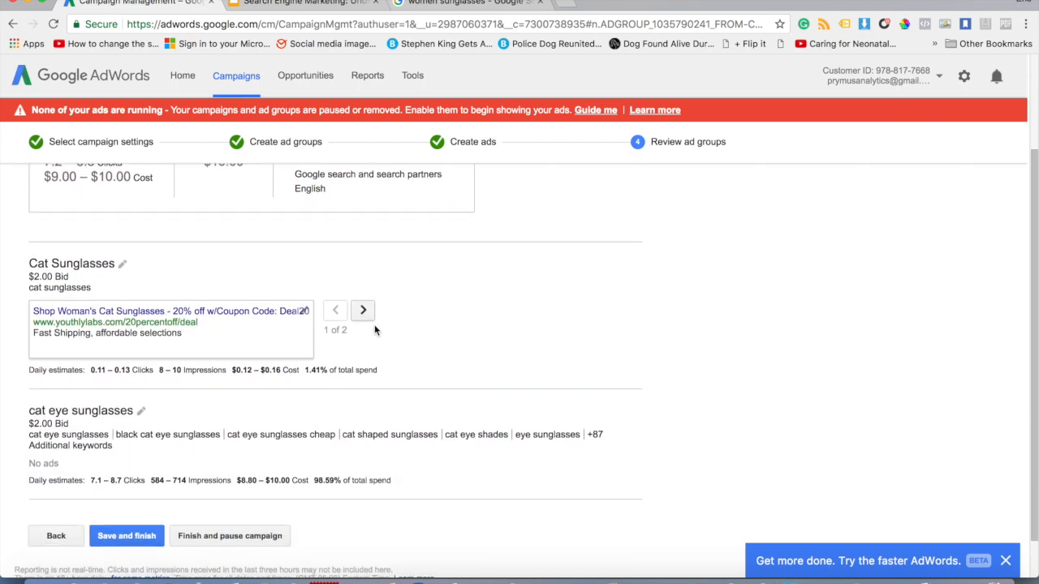
left_click(367, 315)
left_click(337, 312)
scroll(220, 412, "down", 2)
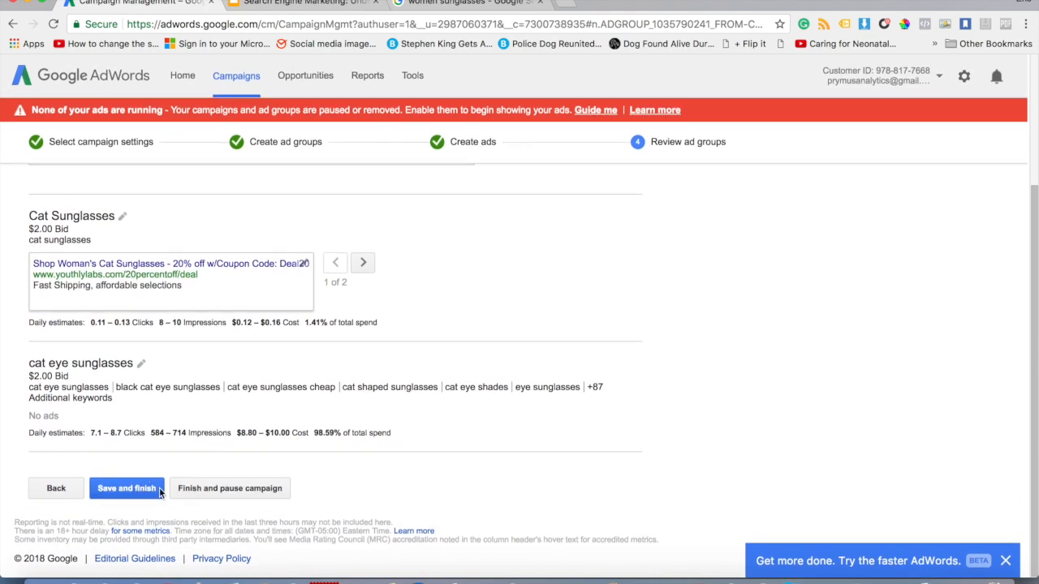
left_click(193, 490)
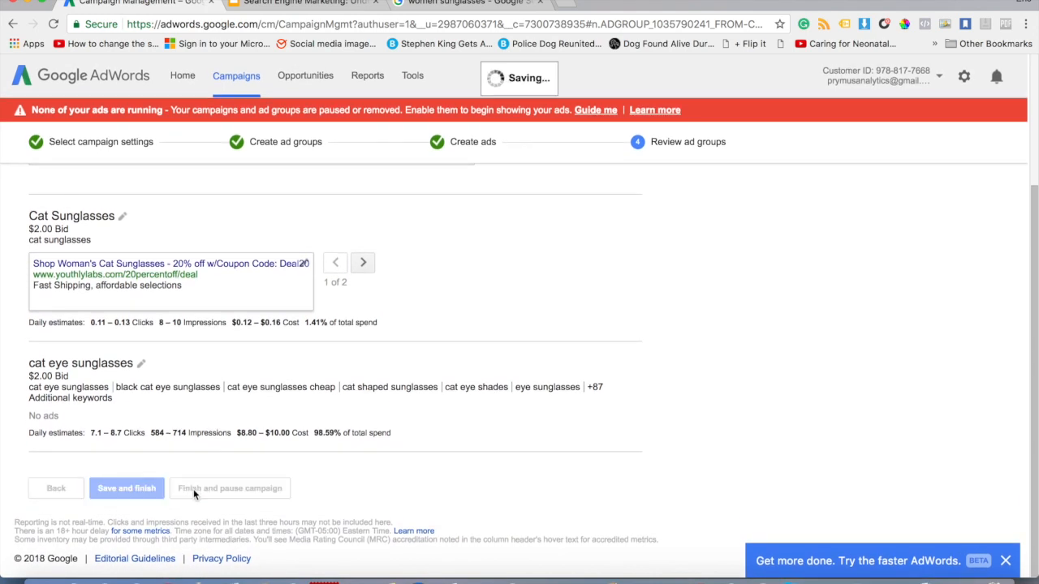
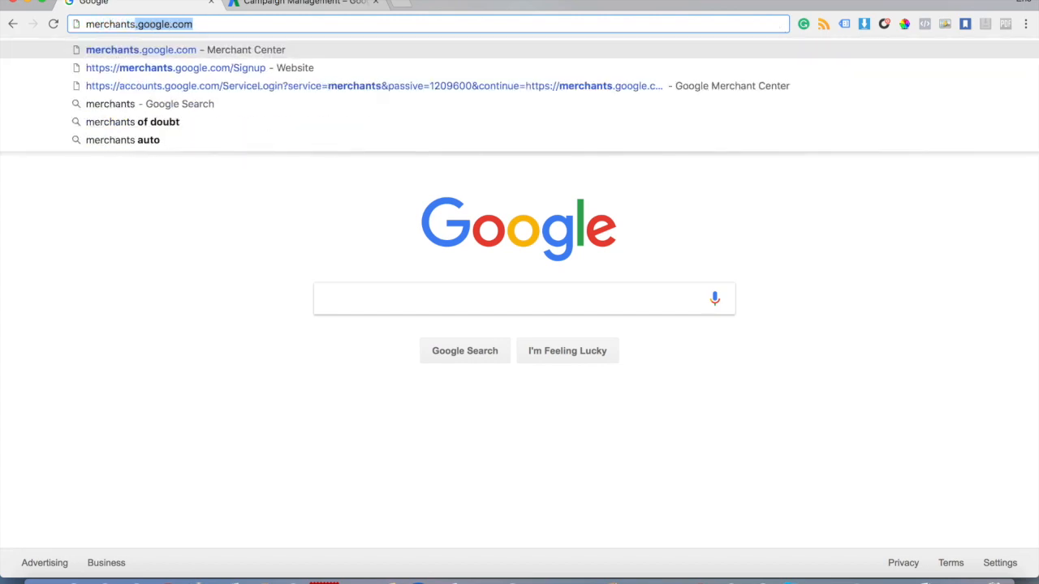
- Open Google Merchant Center at merchants.google.com and bring up its AdWords account linking settings
key("Right")
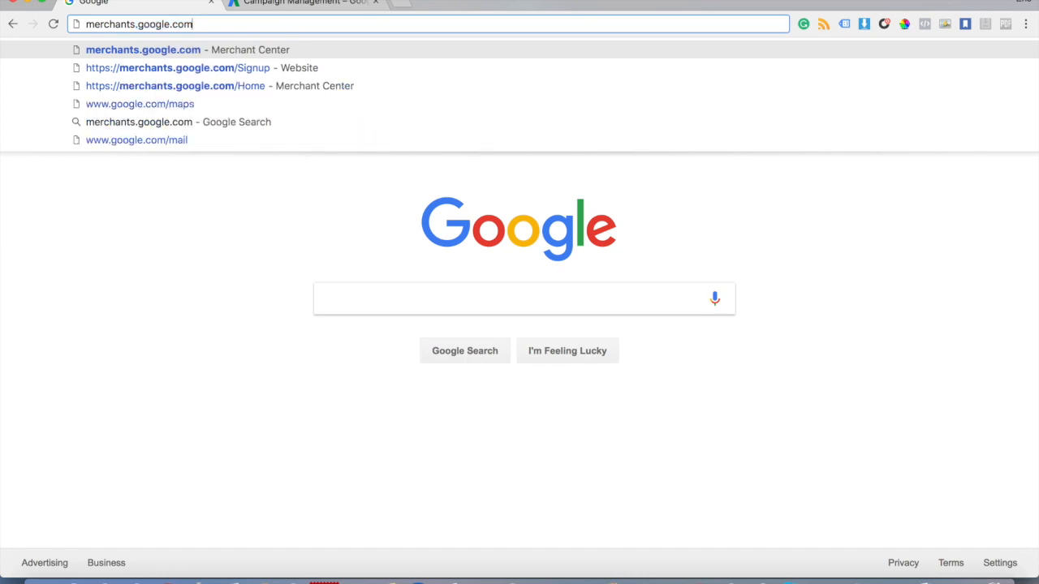
key("Return")
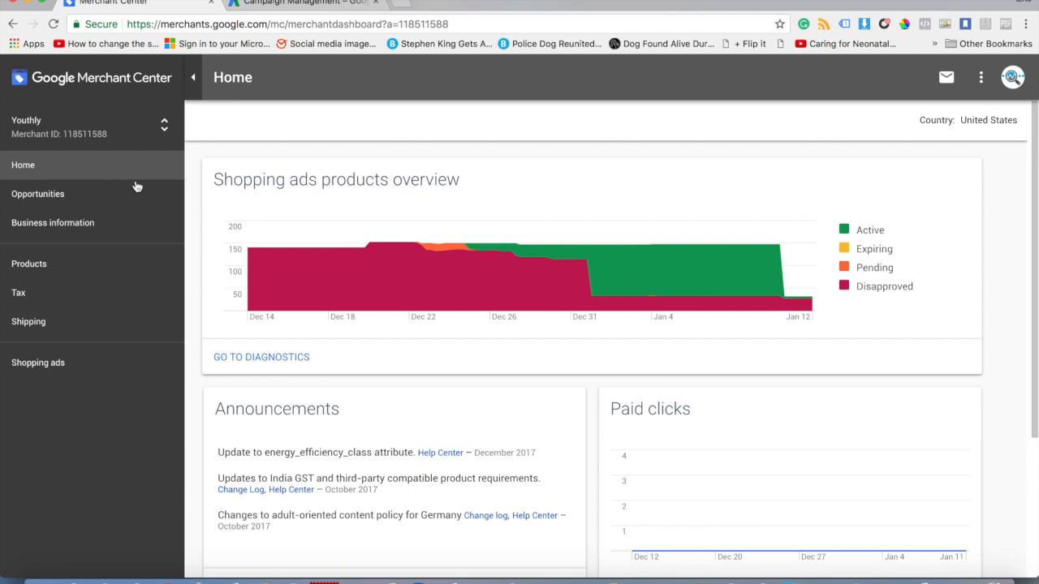
mouse_move(373, 228)
left_click(321, 4)
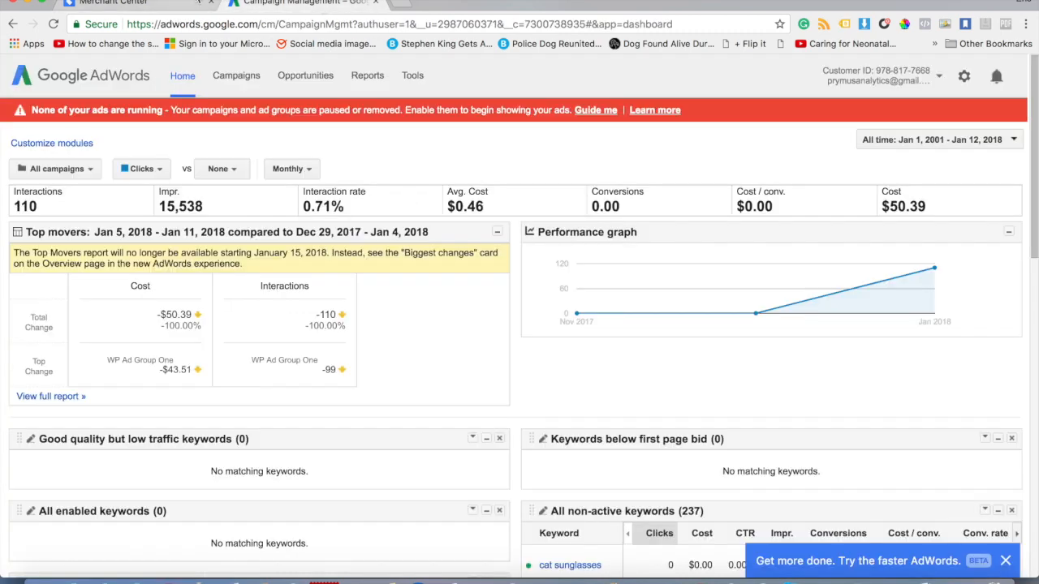
left_click(188, 5)
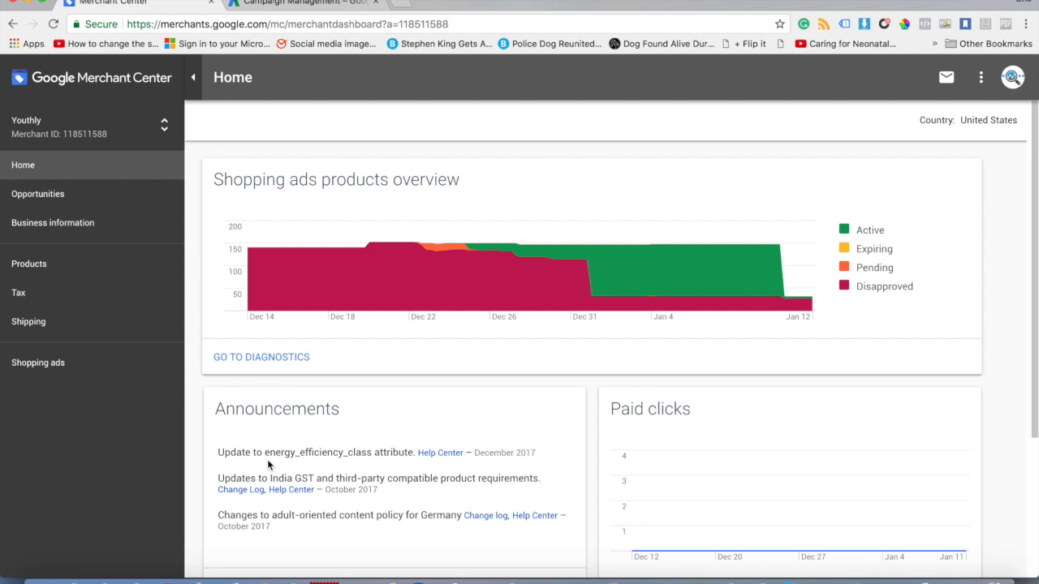
left_click(981, 78)
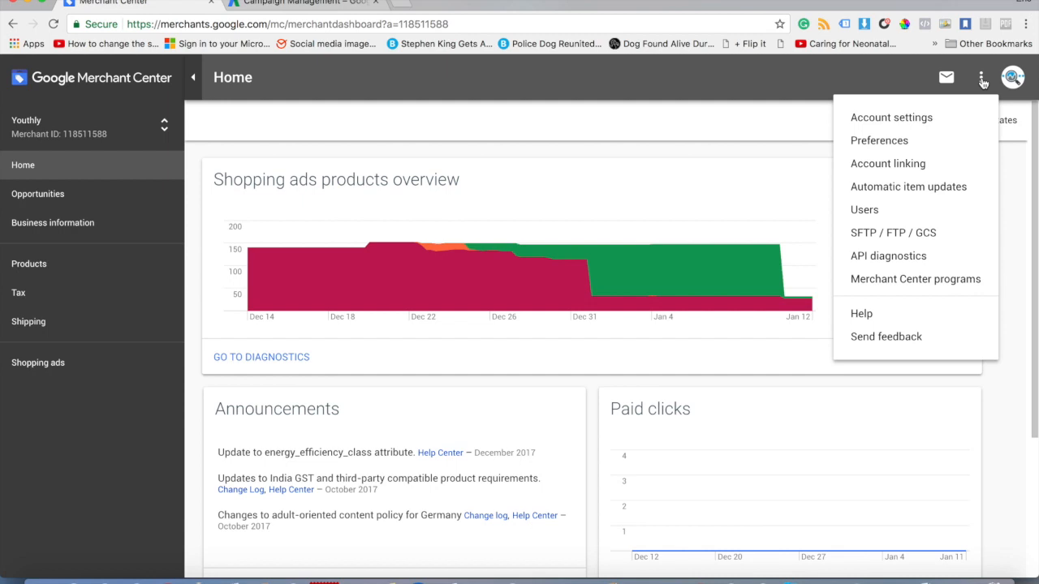
left_click(902, 168)
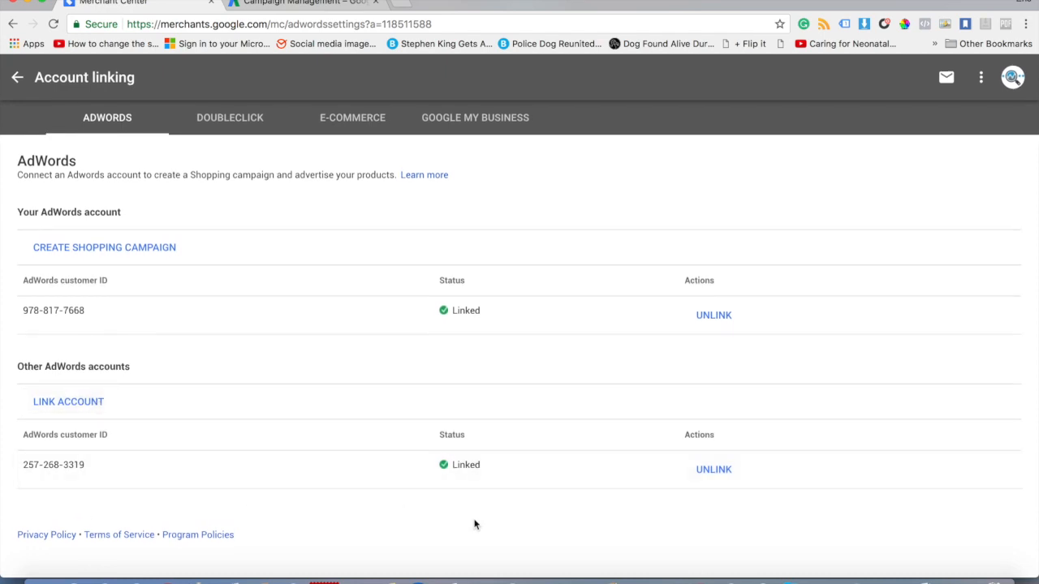
- Examine the form for linking another AdWords account and where AdWords lists the customer IDs, without sending a link request
left_click(81, 404)
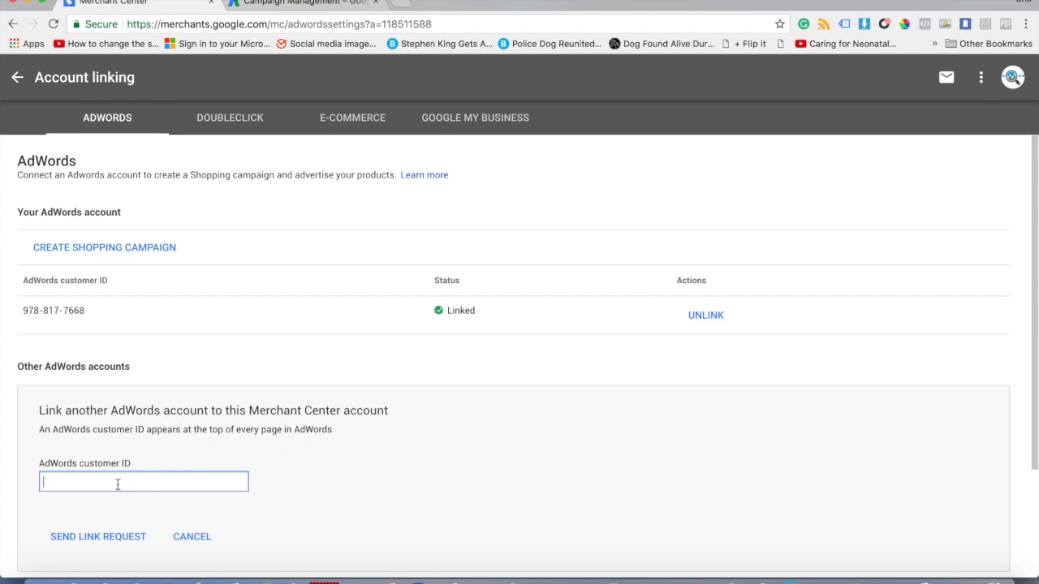
left_click(263, 5)
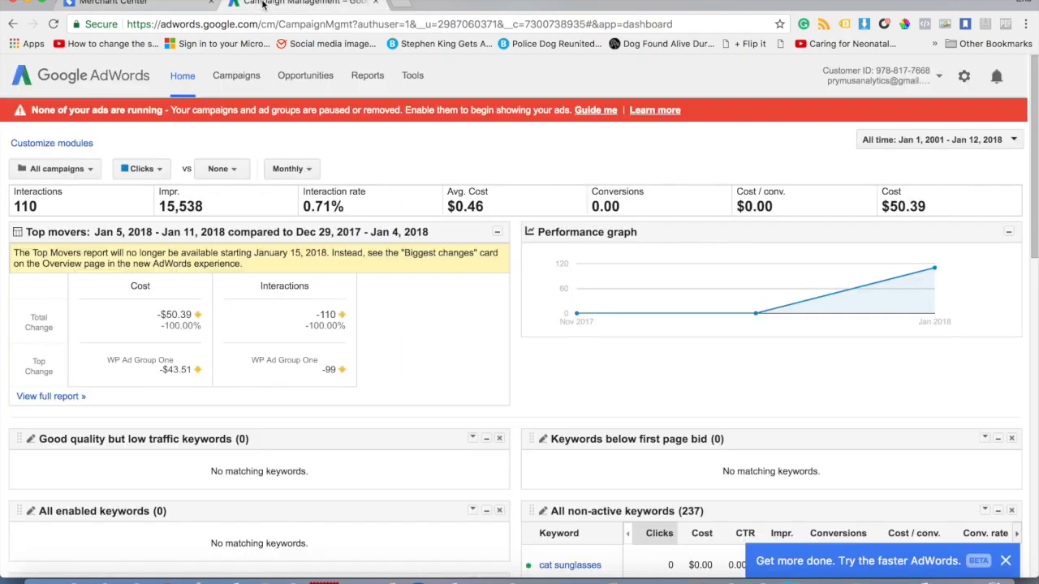
left_click(938, 80)
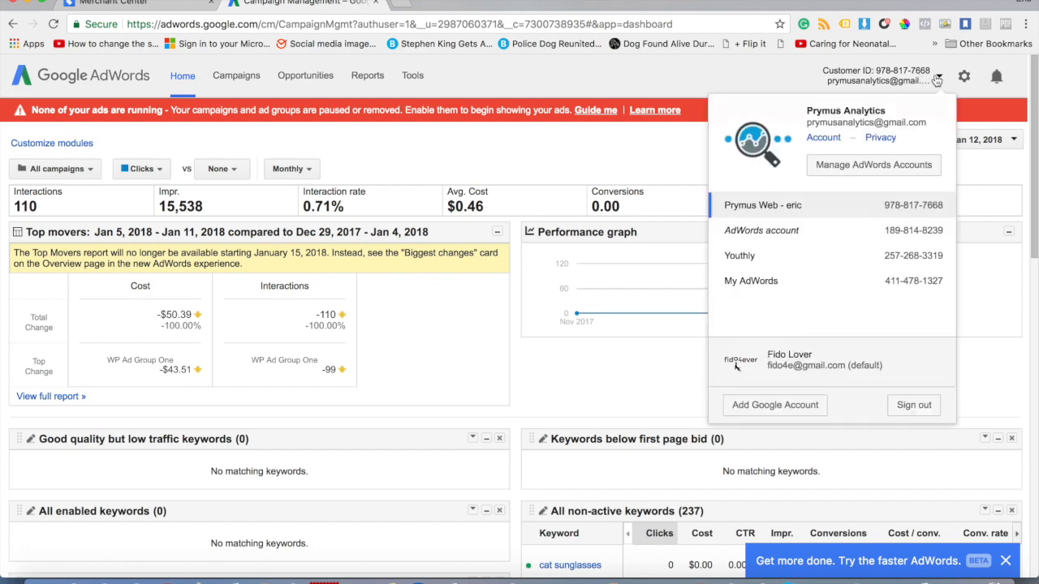
left_click(460, 78)
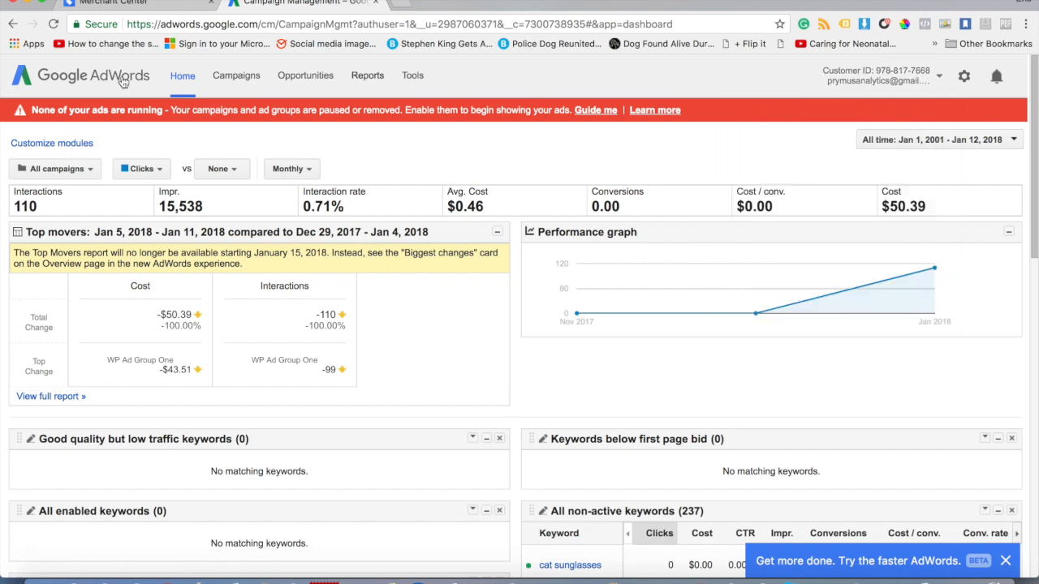
left_click(120, 3)
left_click(198, 478)
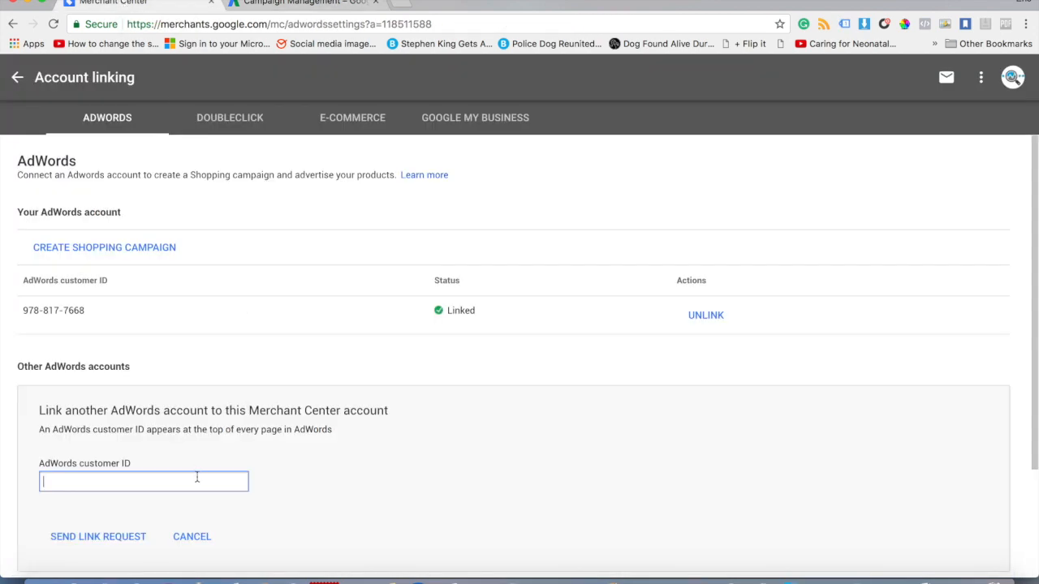
left_click(202, 539)
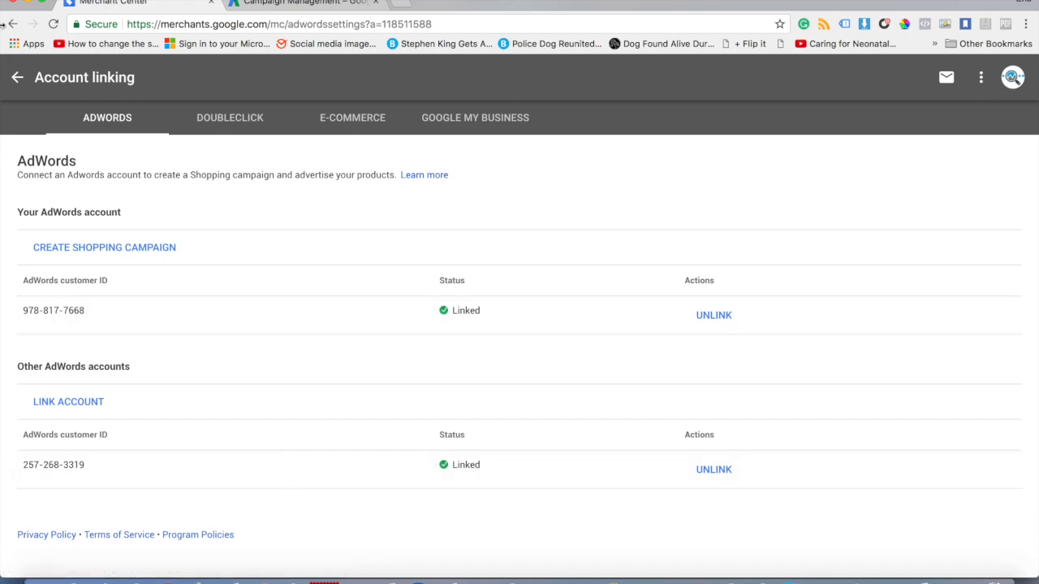
- Check the e-commerce platform linking page and examine the Merchant Center product diagnostics and current issues
left_click(341, 118)
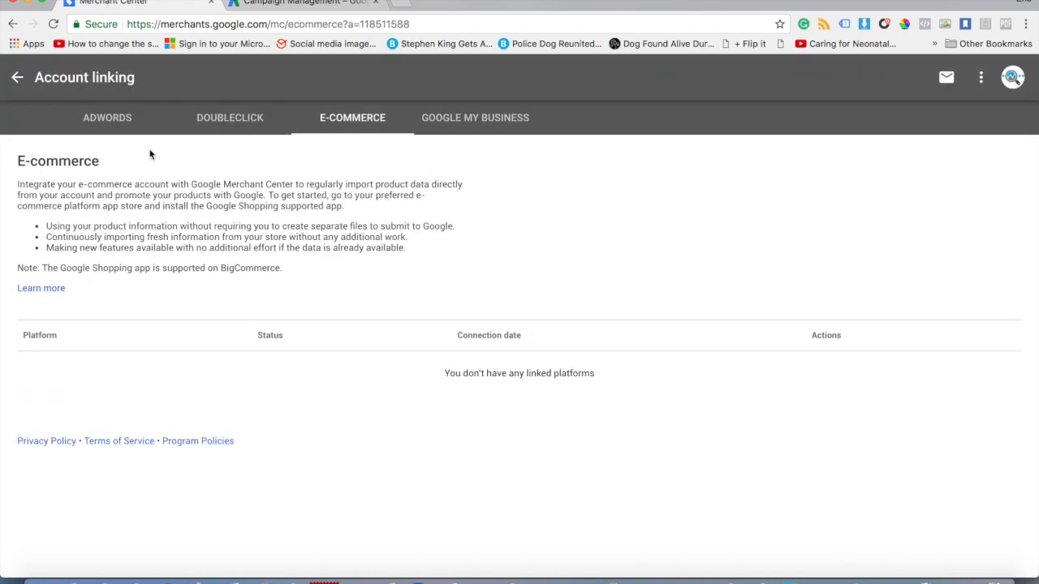
left_click(18, 78)
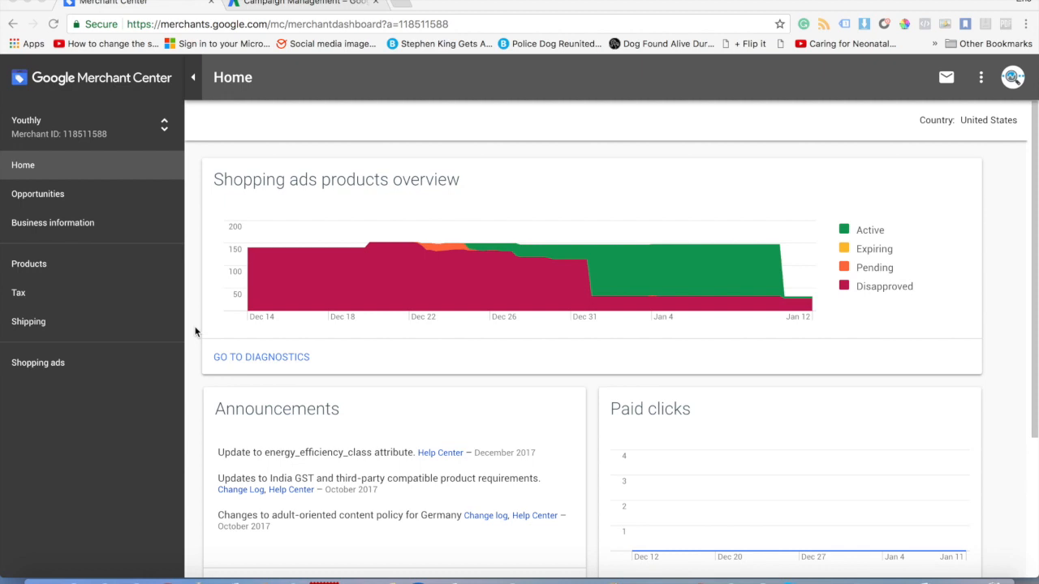
left_click(29, 265)
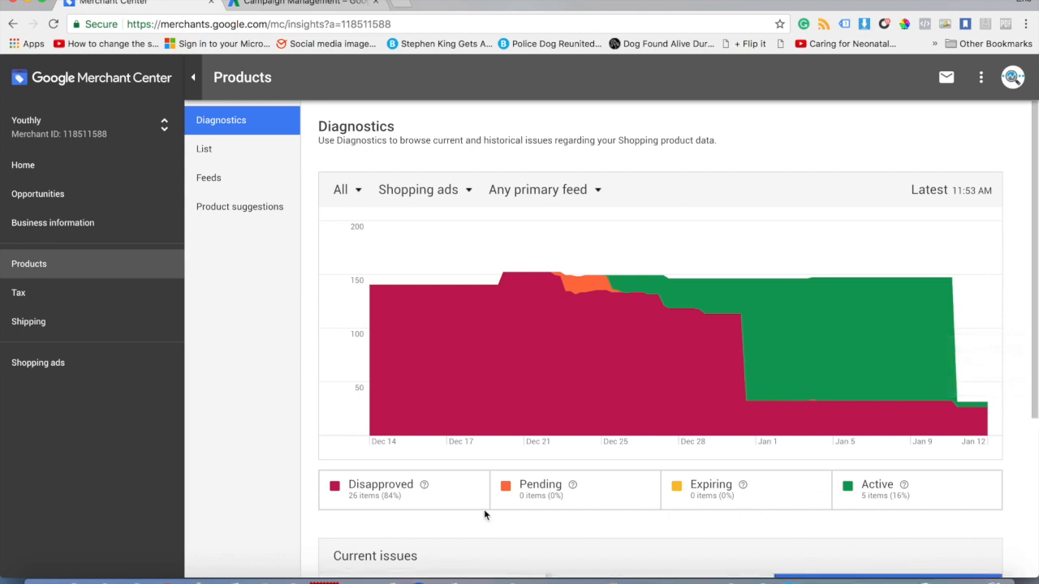
scroll(484, 511, "down", 2)
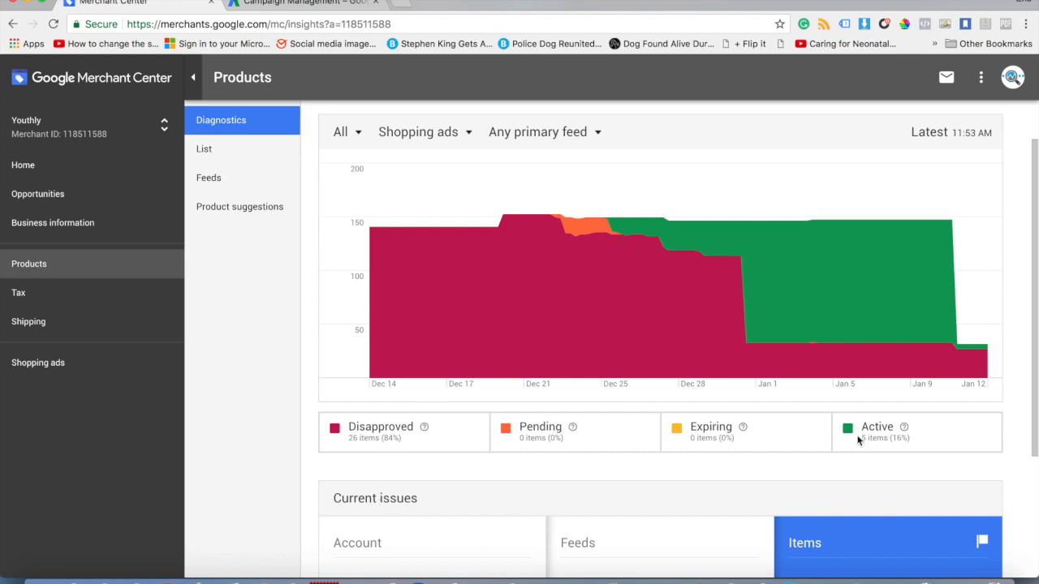
scroll(657, 463, "down", 5)
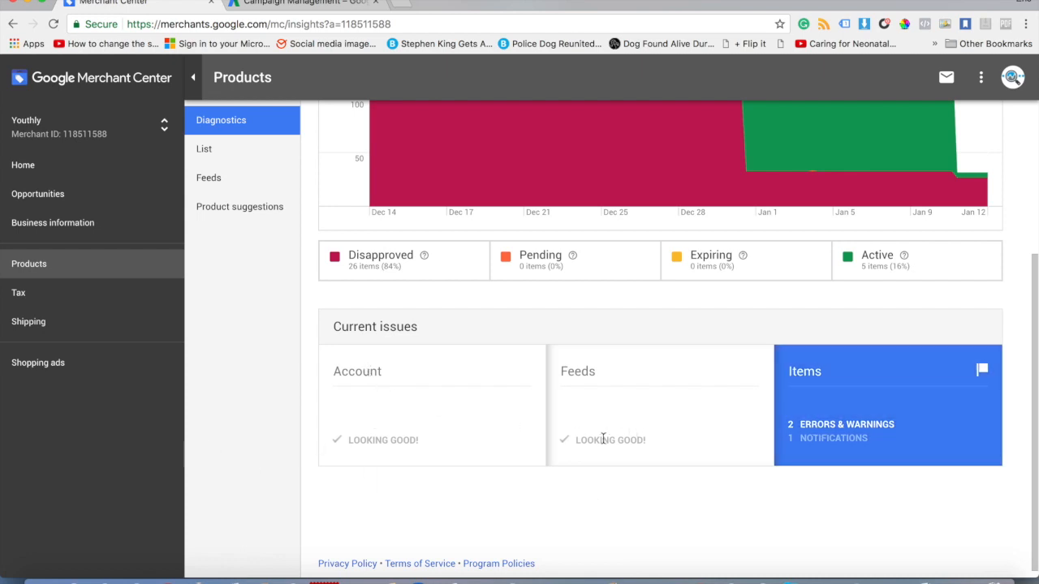
scroll(637, 477, "up", 3)
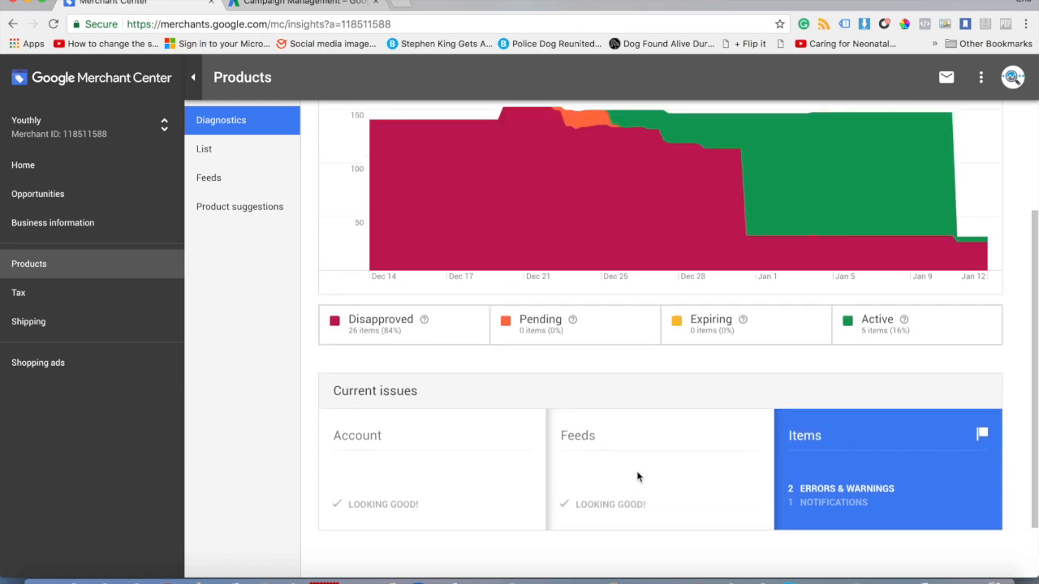
scroll(637, 477, "up", 2)
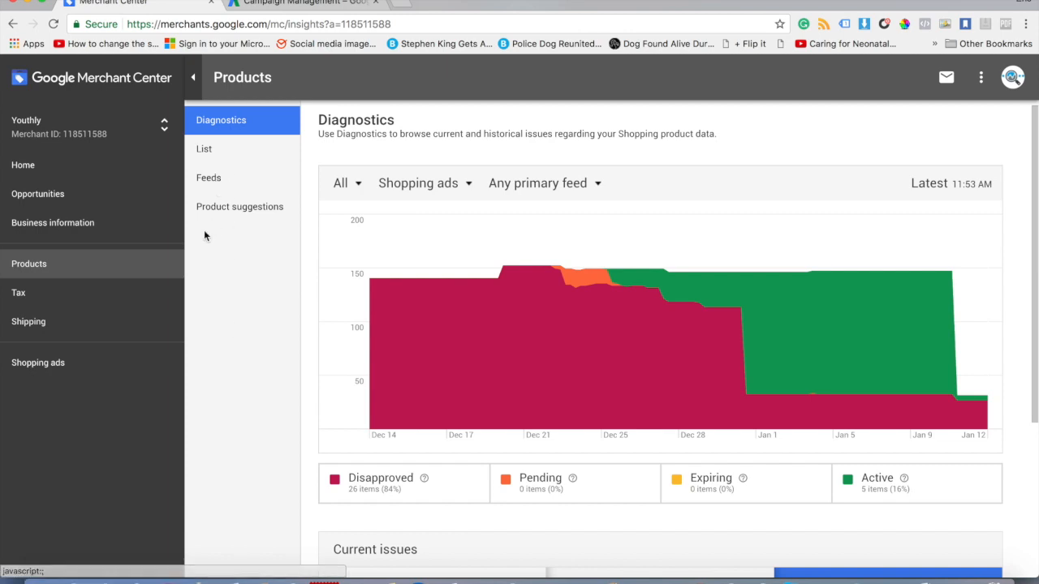
- Examine the Merchant Center product list with its item IDs, prices, availability and approval status
left_click(76, 268)
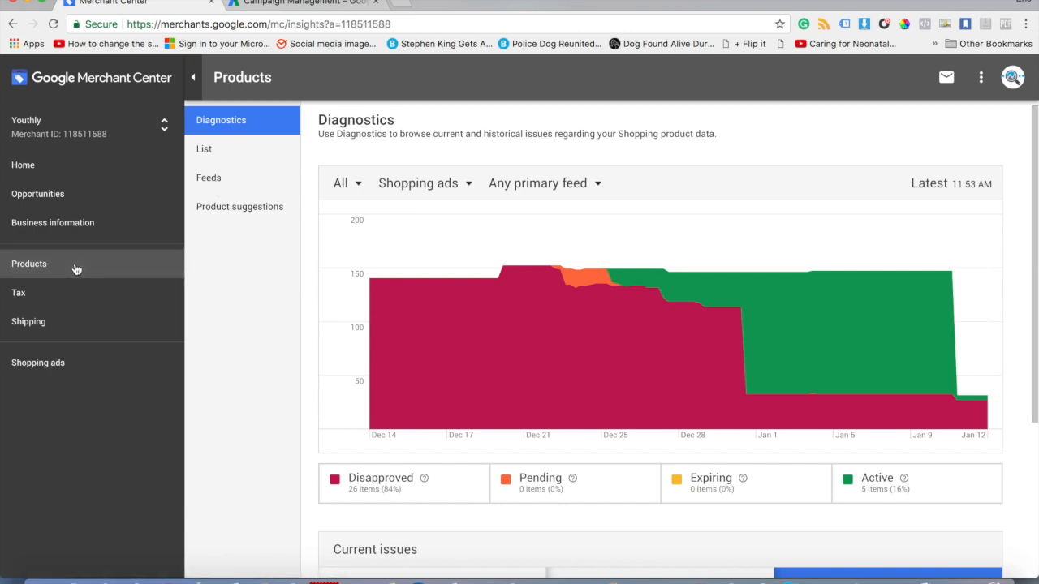
left_click(228, 180)
left_click(207, 150)
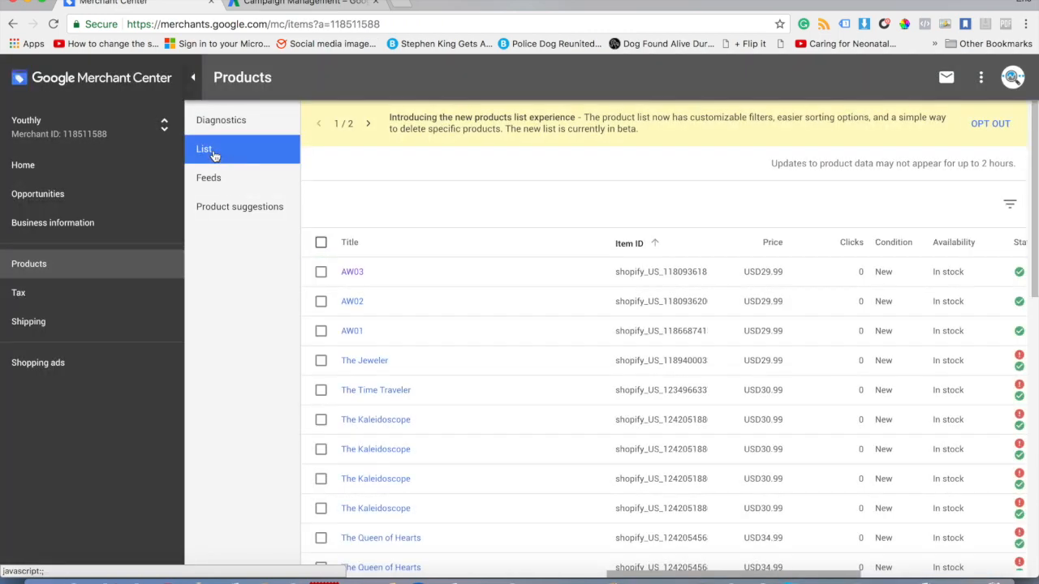
scroll(460, 352, "down", 4)
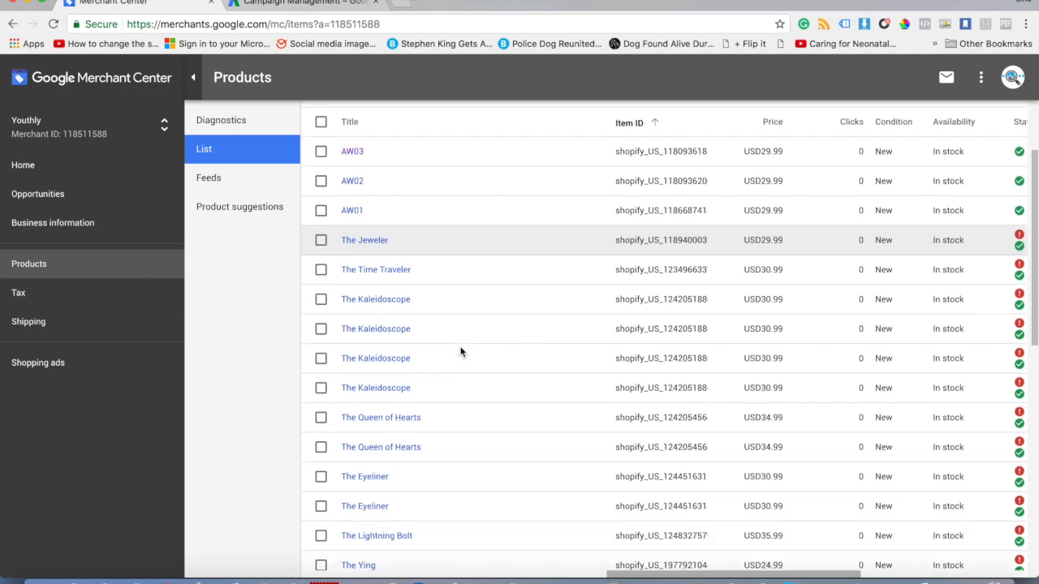
scroll(460, 352, "down", 8)
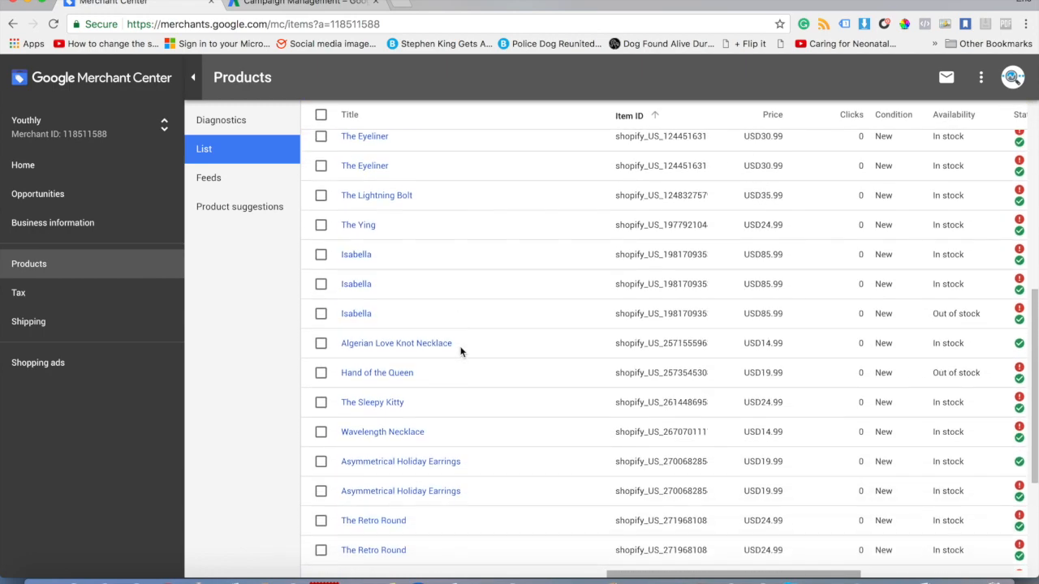
scroll(460, 352, "up", 6)
scroll(460, 351, "up", 5)
scroll(460, 351, "down", 3)
scroll(460, 352, "up", 3)
scroll(338, 212, "up", 2)
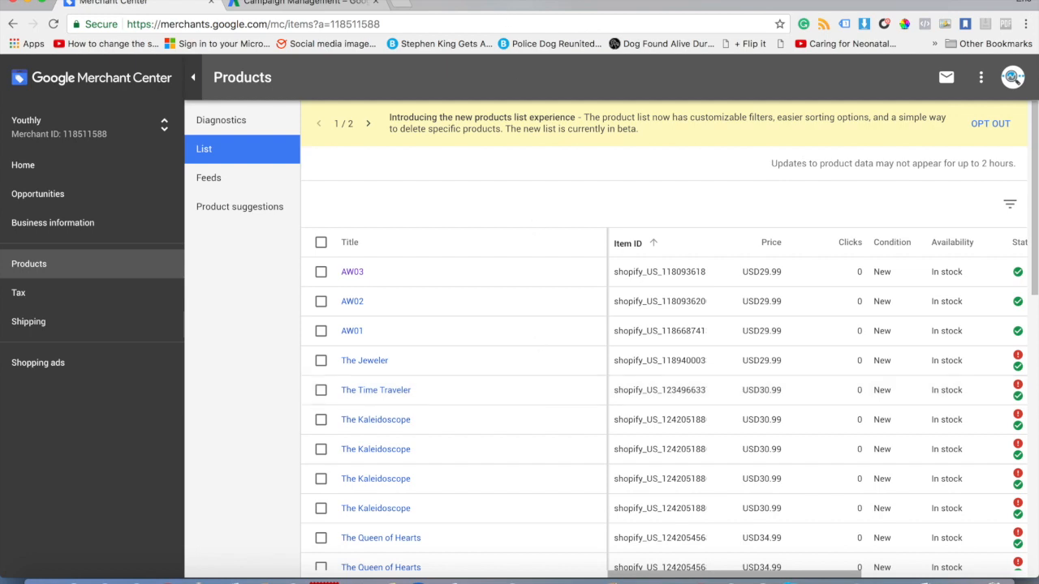
- Search Google Shopping for bicycle helmet in a new tab and examine the first helmet's product listing
left_click(398, 4)
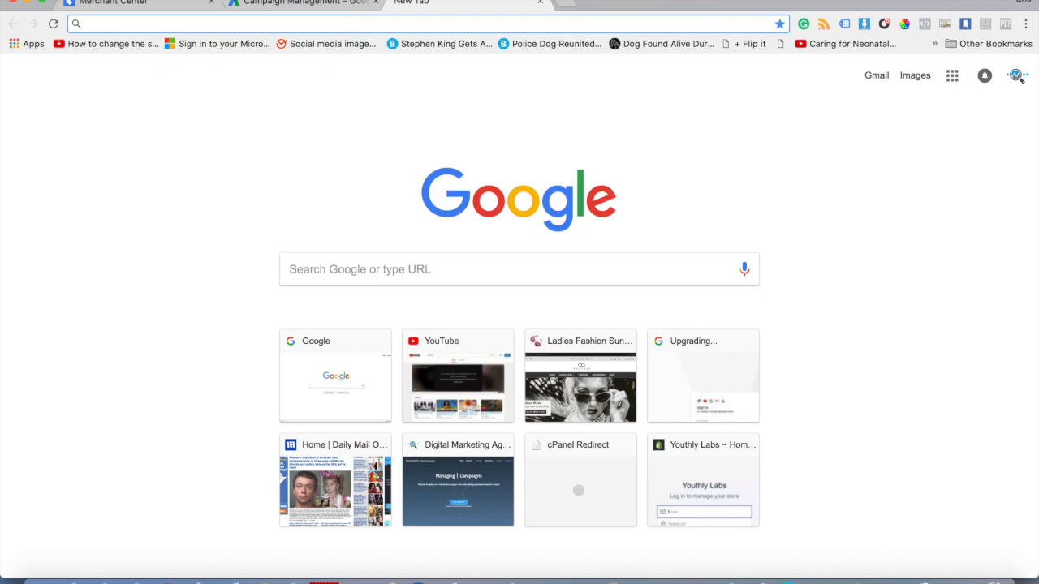
type("bic")
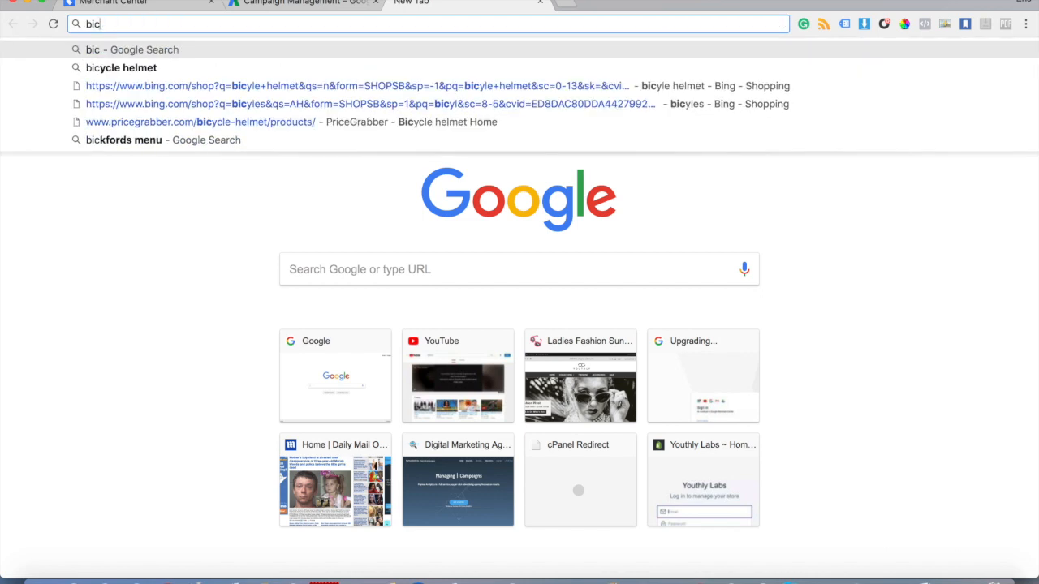
key("Down")
key("Return")
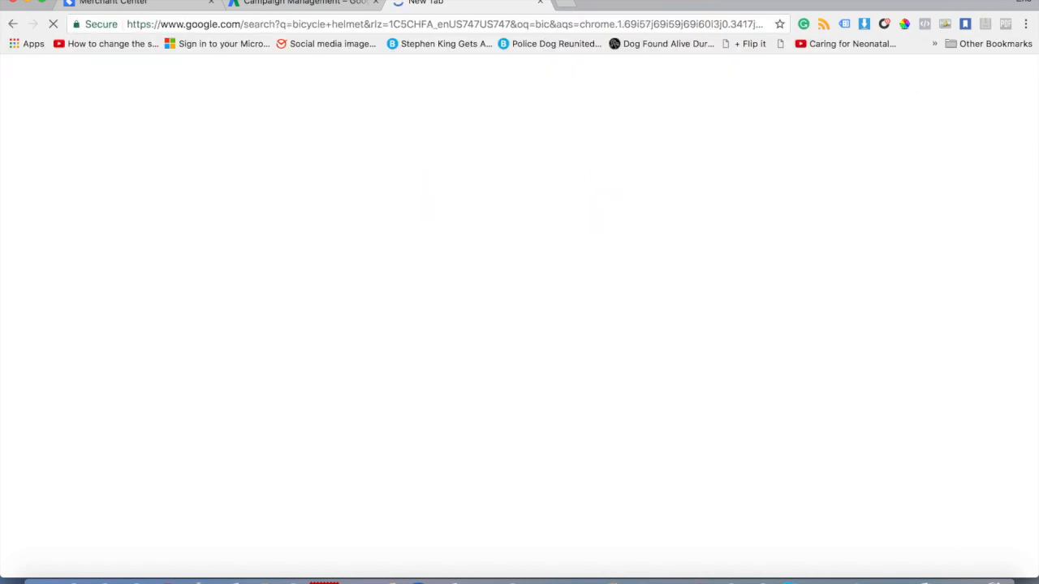
left_click(173, 128)
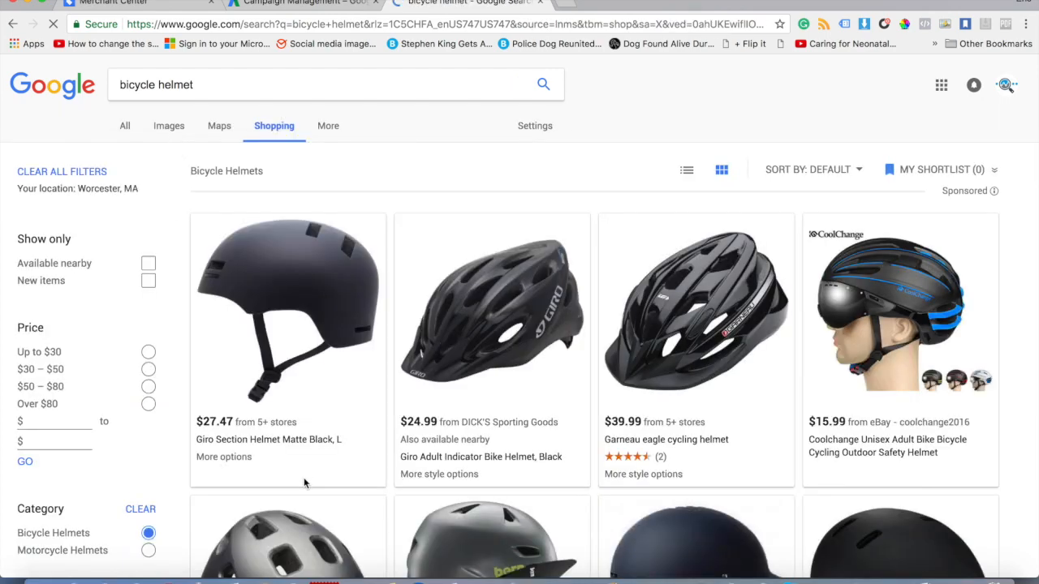
left_click(305, 349)
scroll(304, 349, "up", 4)
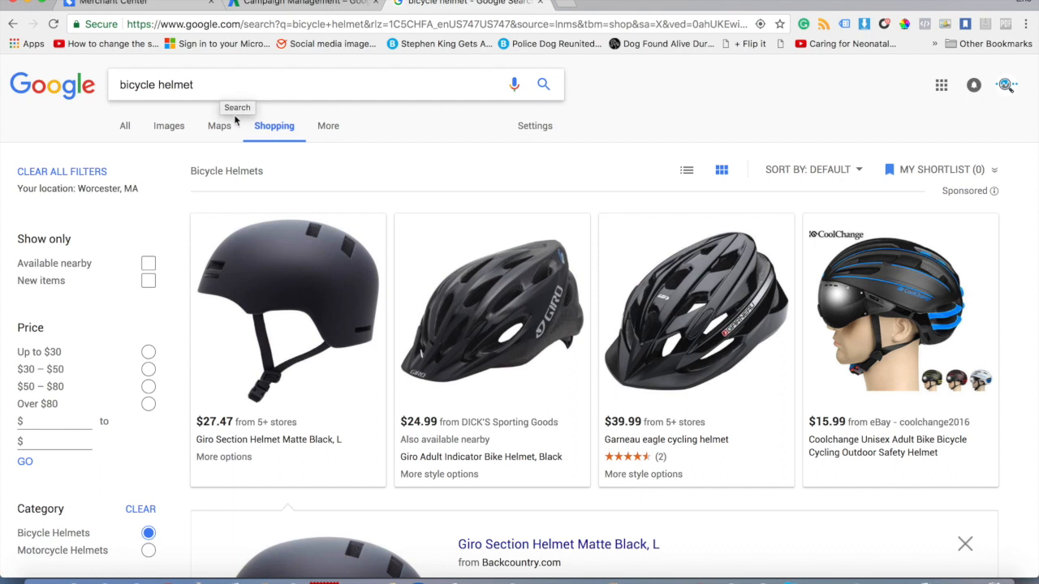
- Return to the Merchant Center product list and examine the details and item status of a The Kaleidoscope product
left_click(140, 4)
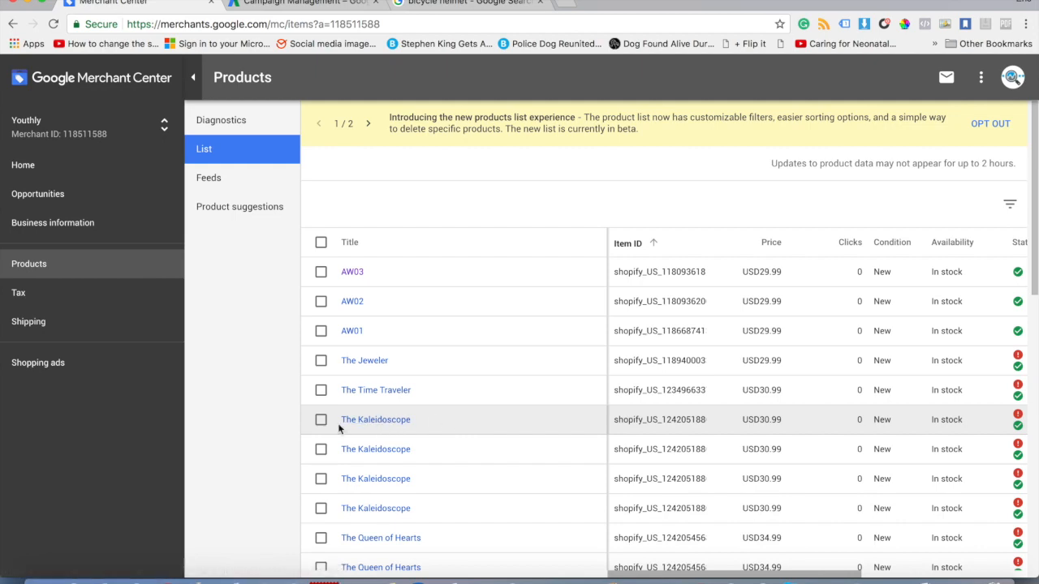
left_click(411, 421)
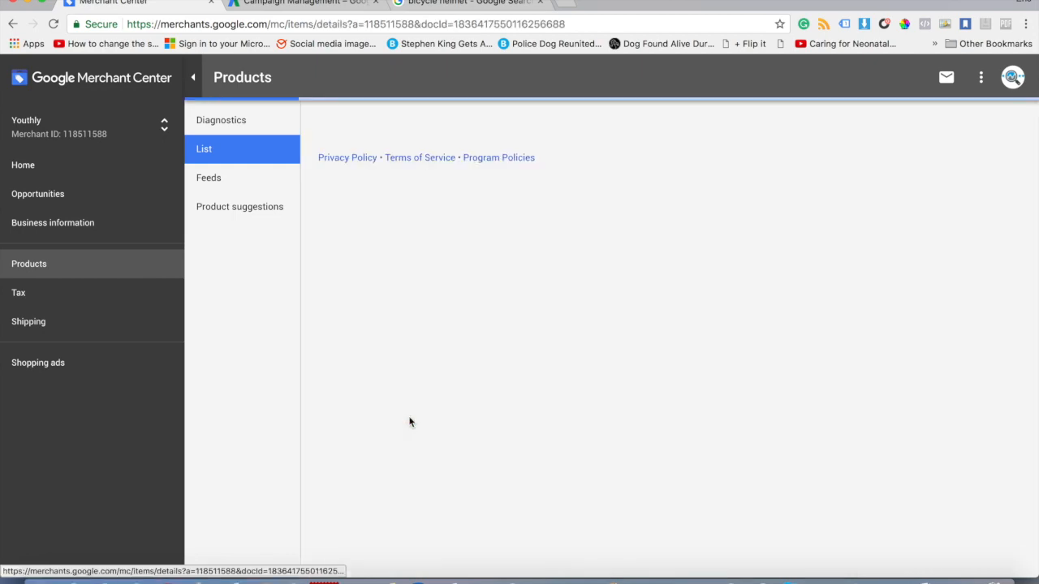
scroll(626, 341, "down", 3)
scroll(626, 341, "down", 3)
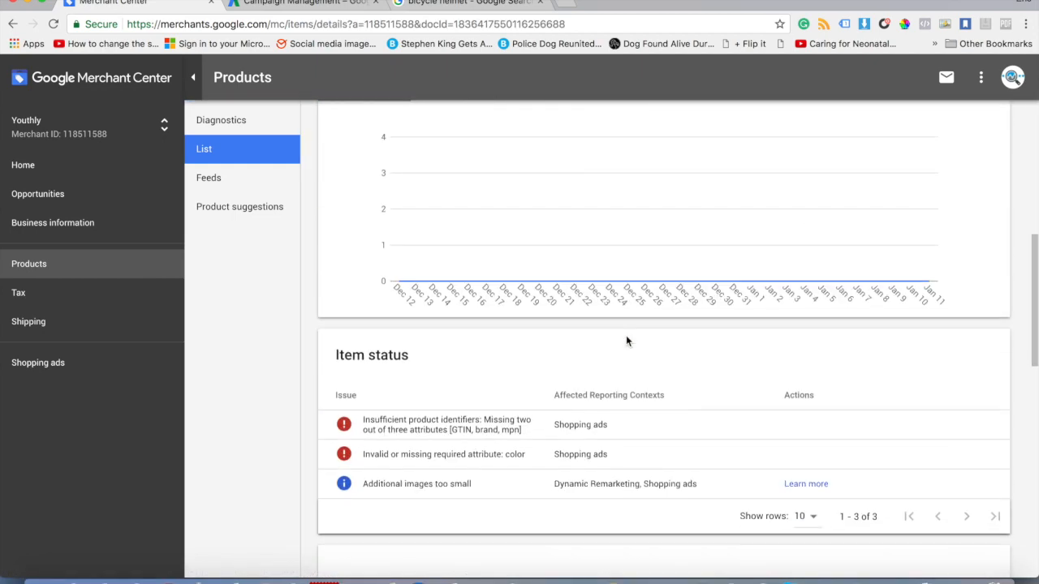
scroll(626, 341, "up", 6)
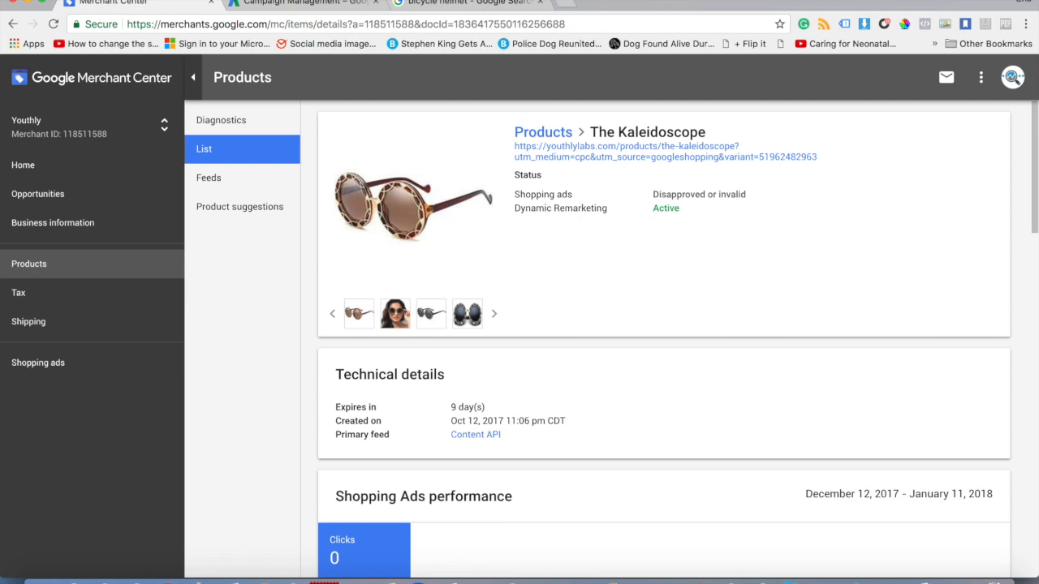
- Switch to AdWords and start a new Shopping campaign from the campaigns overview
left_click(276, 3)
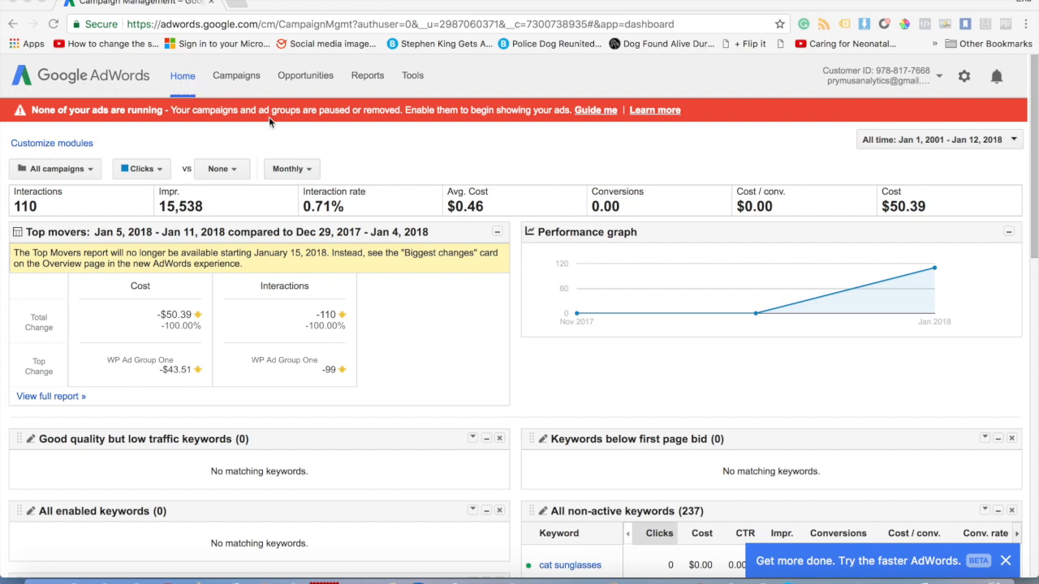
left_click(235, 83)
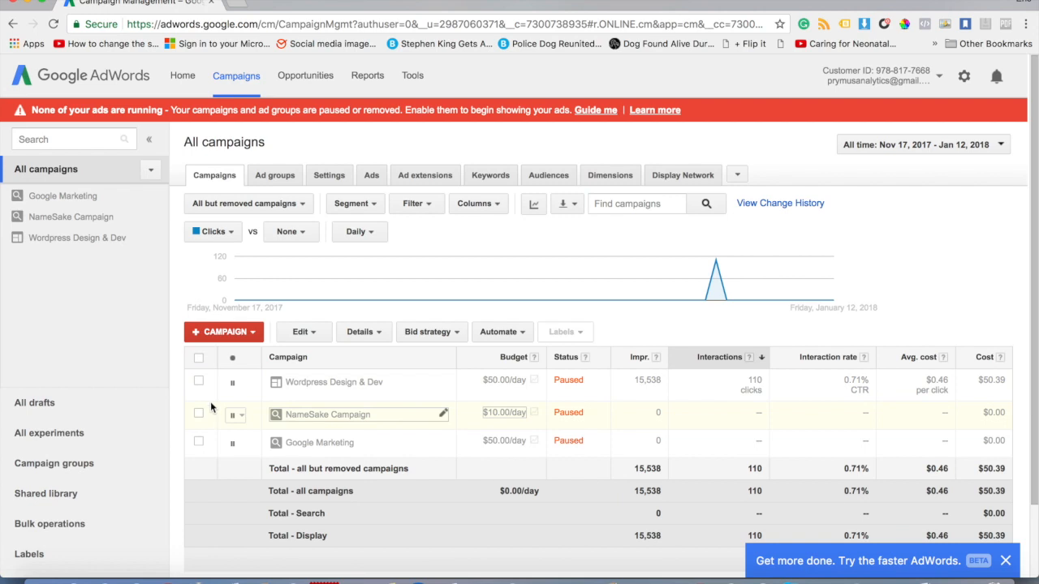
left_click(253, 334)
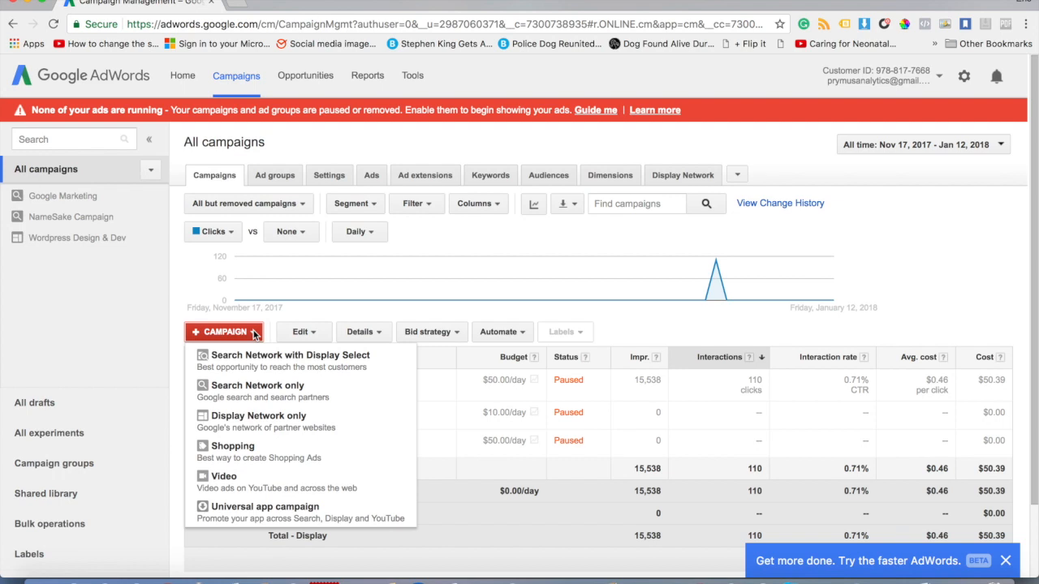
left_click(247, 452)
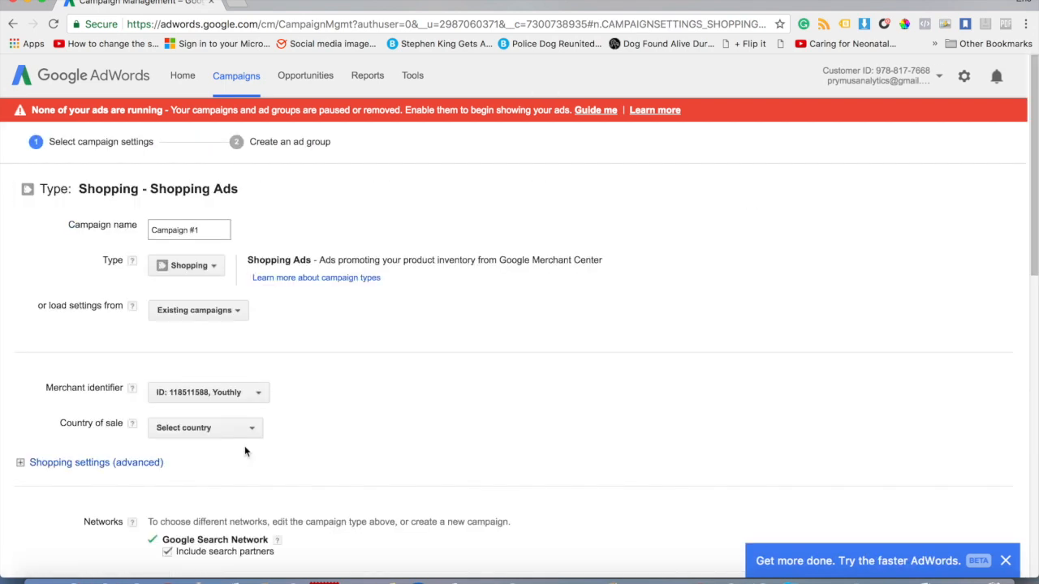
- Name the new Shopping campaign Sunglasses
triple_click(204, 232)
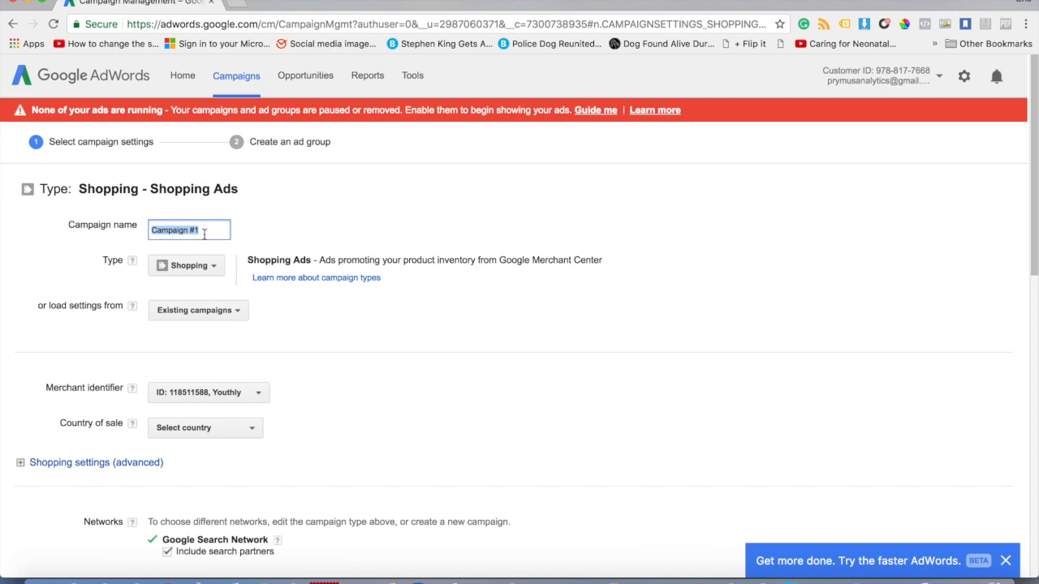
type("Sunglasses")
left_click(332, 330)
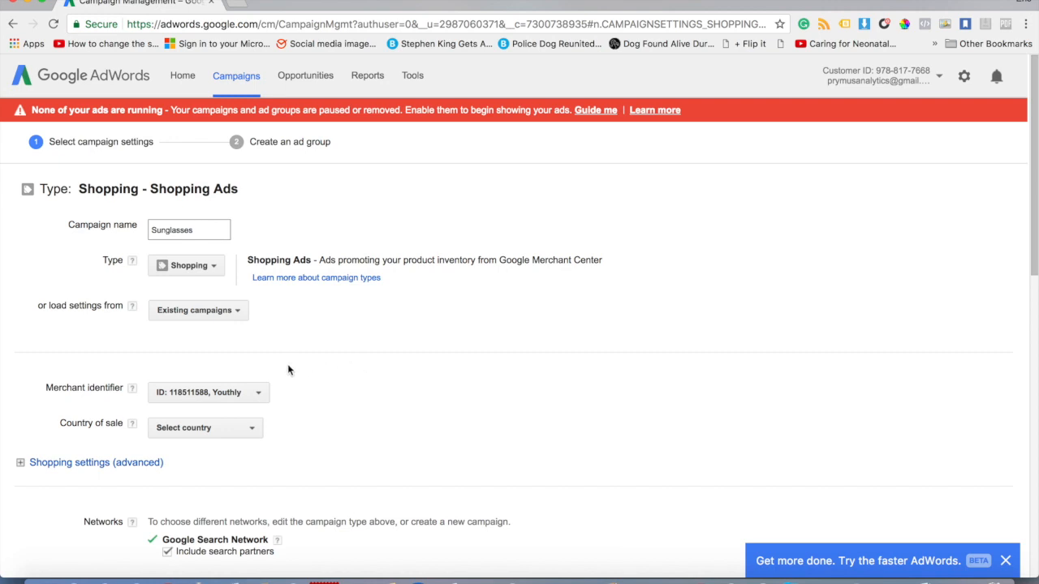
- Check the available merchant identifiers, keeping Youthly, and set the campaign's country of sale to United States
scroll(287, 365, "down", 2)
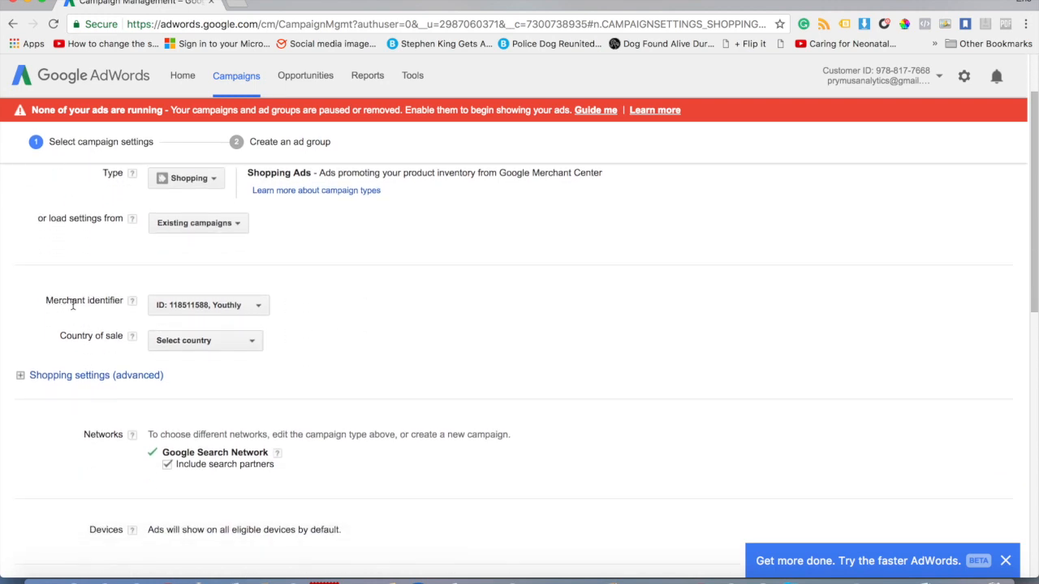
left_click(205, 306)
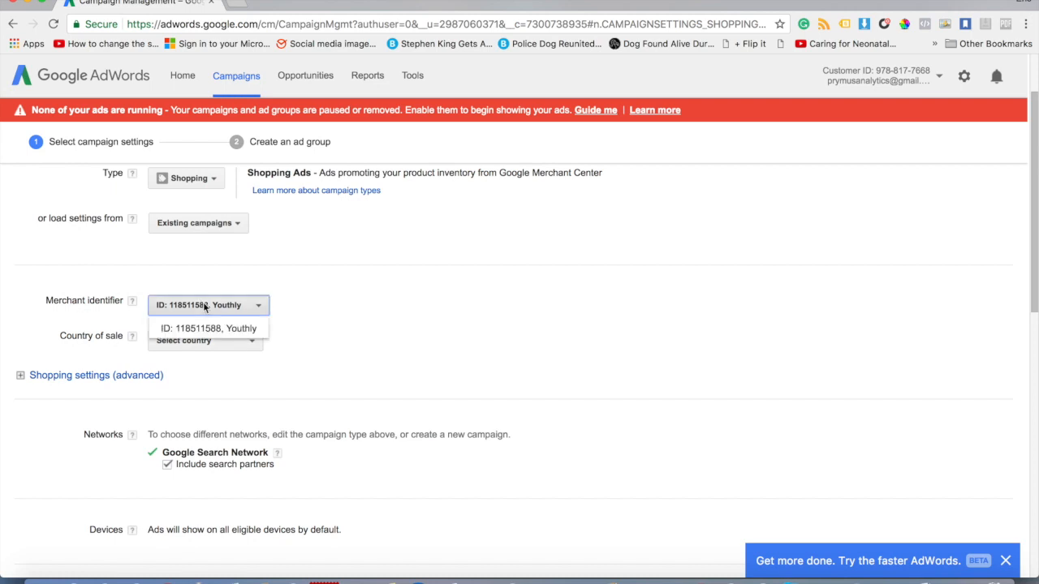
left_click(205, 306)
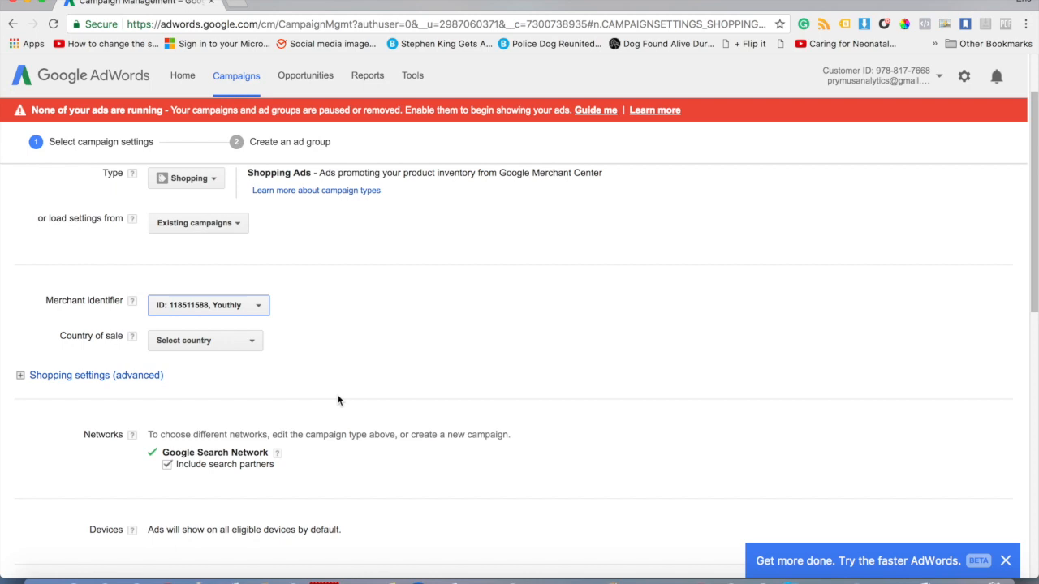
left_click(232, 340)
scroll(217, 442, "down", 10)
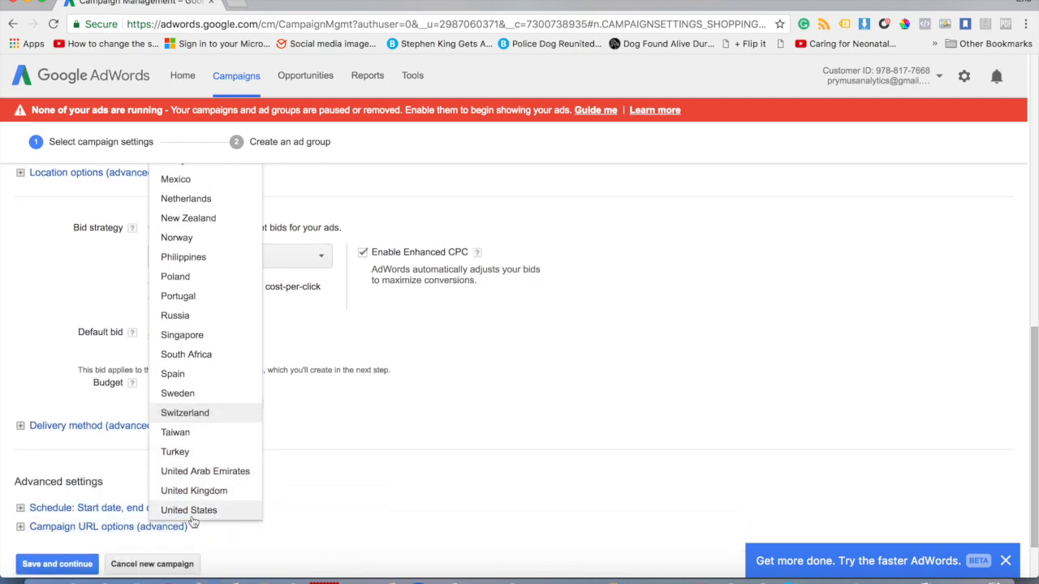
left_click(190, 511)
- Expand the advanced shopping settings, try the High campaign priority and set it back to Low
scroll(642, 275, "up", 3)
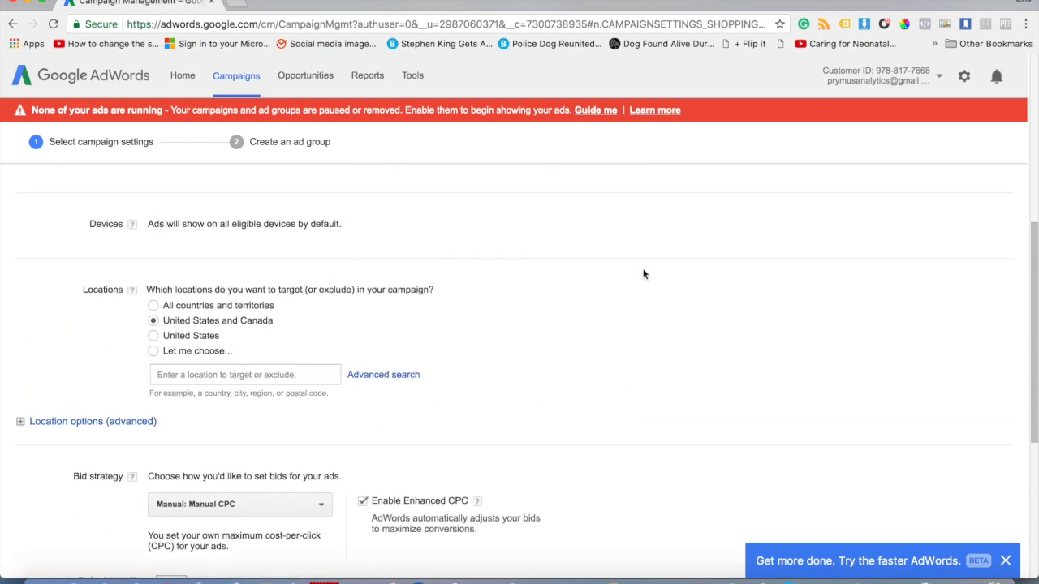
scroll(644, 275, "up", 1)
scroll(545, 341, "up", 5)
scroll(545, 341, "down", 1)
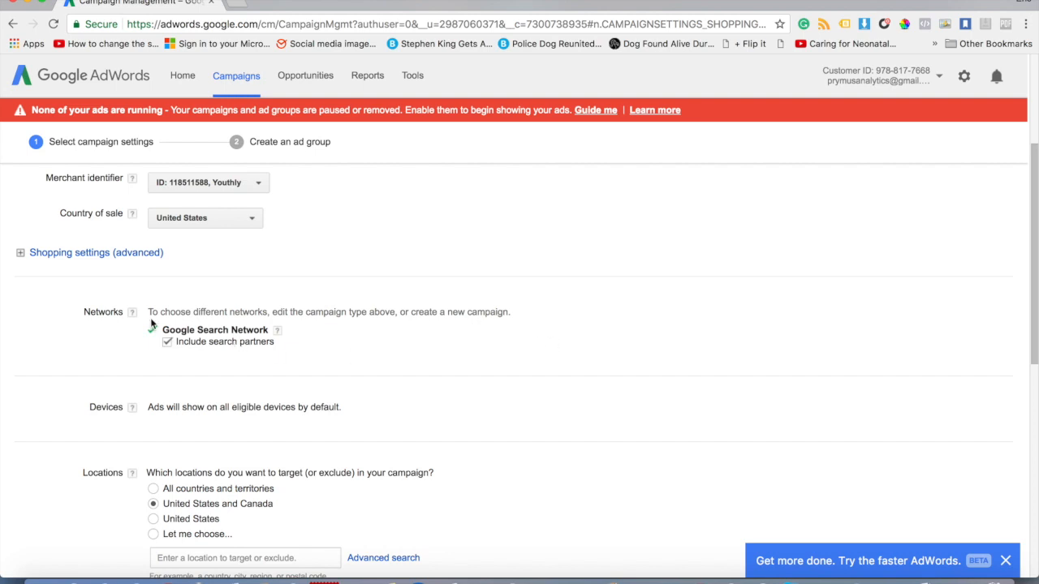
left_click(85, 253)
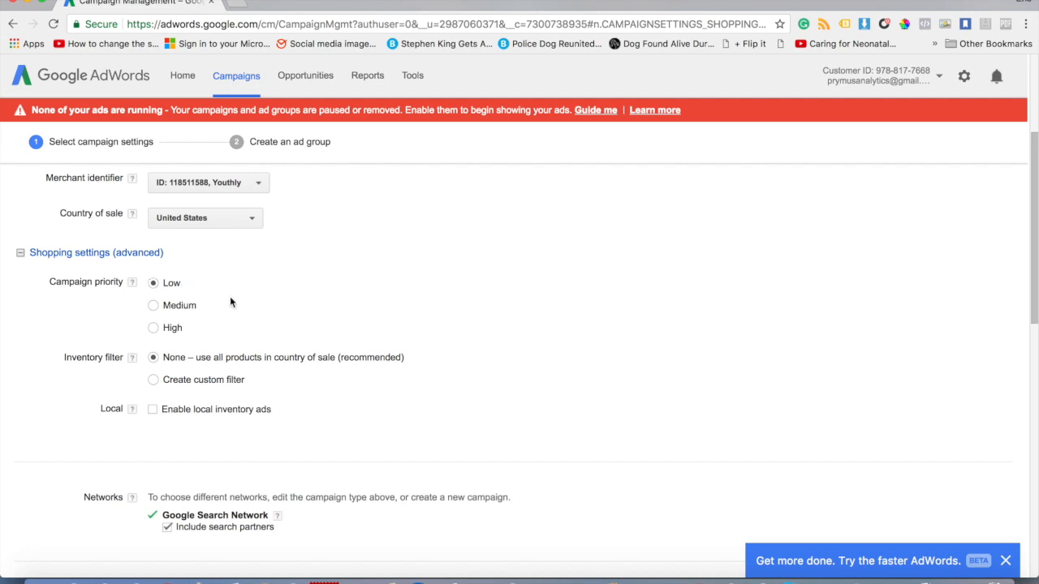
left_click(152, 328)
left_click(157, 282)
- Try a custom inventory filter by product category, restore the None option that uses all products, and collapse the advanced shopping settings
left_click(153, 380)
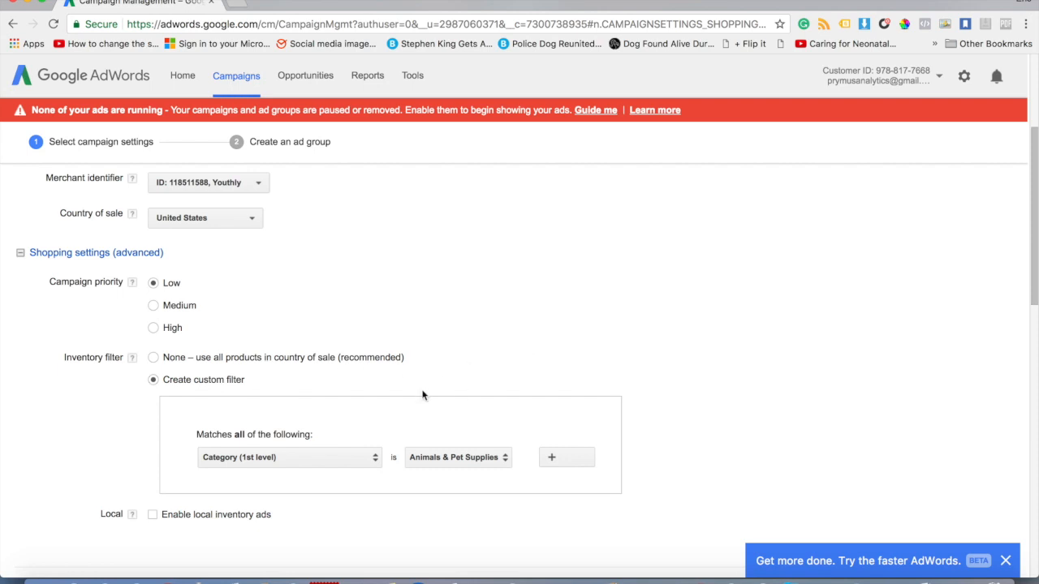
left_click(433, 454)
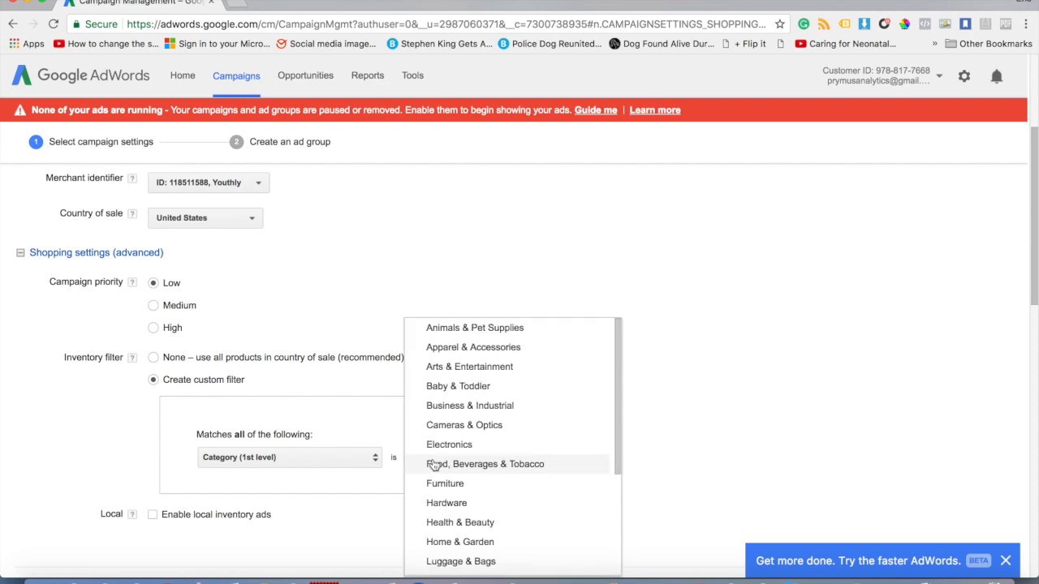
left_click(465, 279)
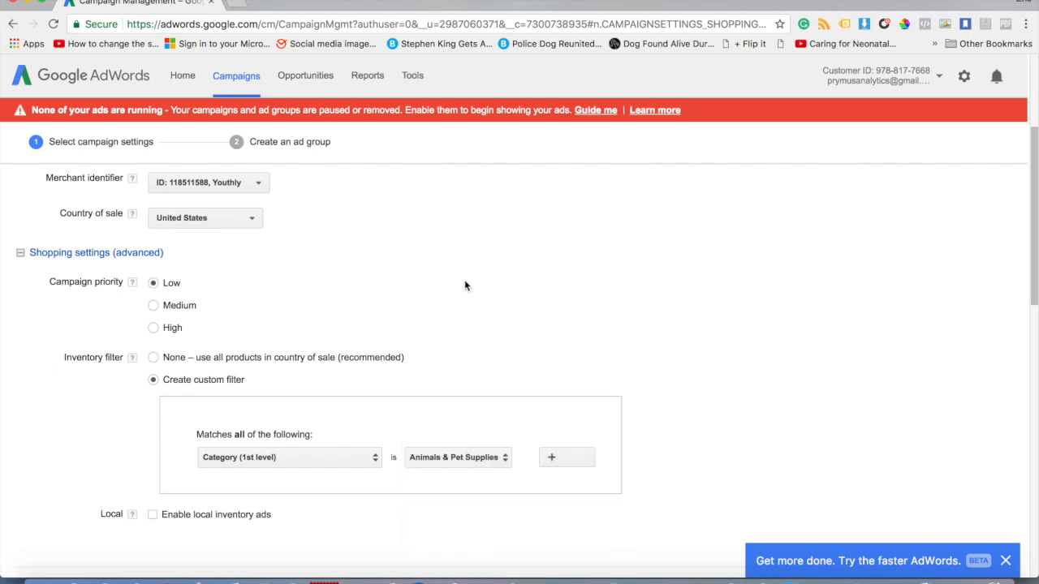
left_click(152, 359)
scroll(645, 367, "down", 3)
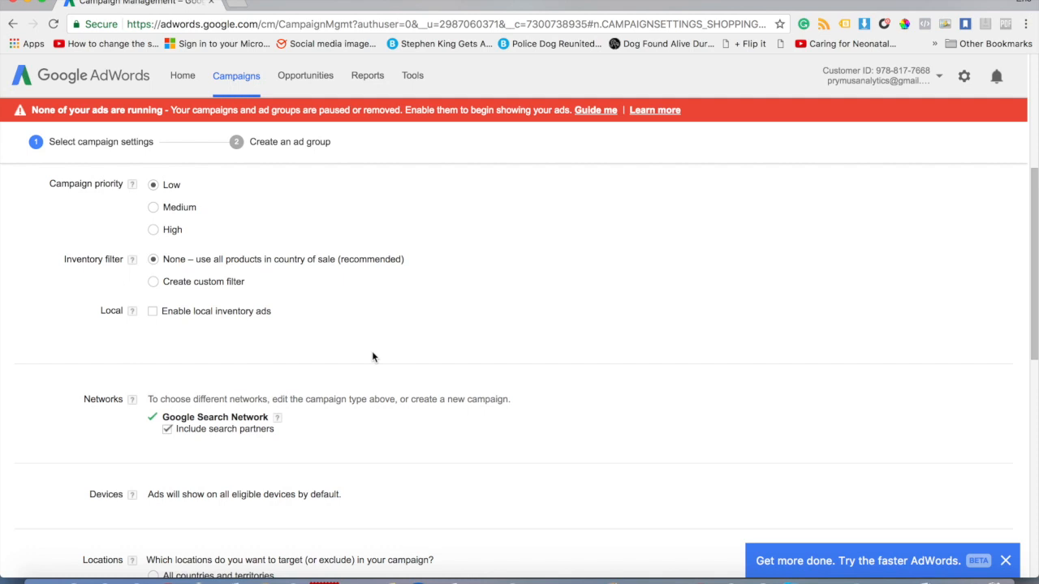
scroll(373, 356, "up", 4)
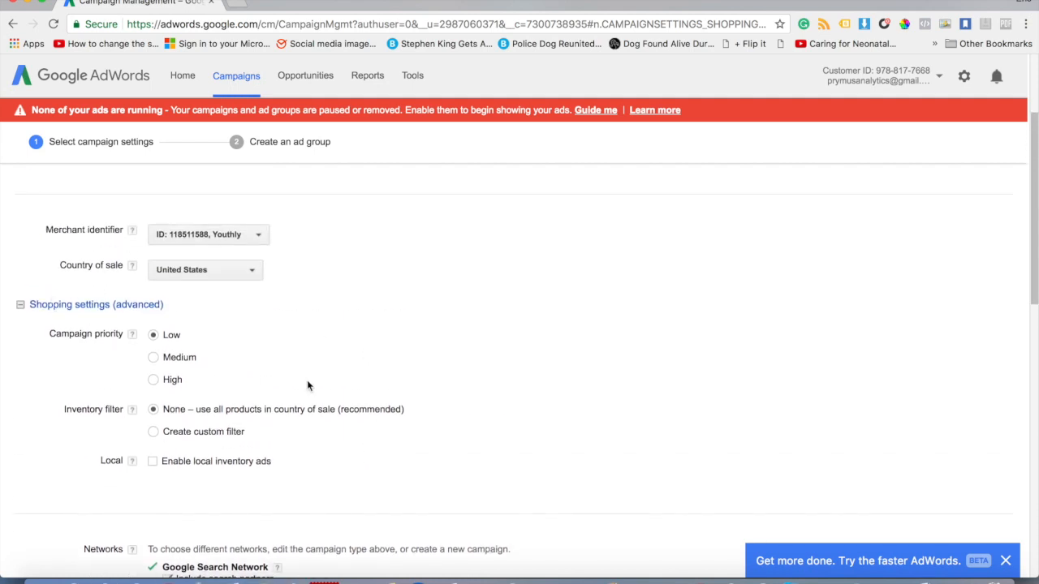
scroll(307, 382, "down", 8)
scroll(307, 383, "up", 7)
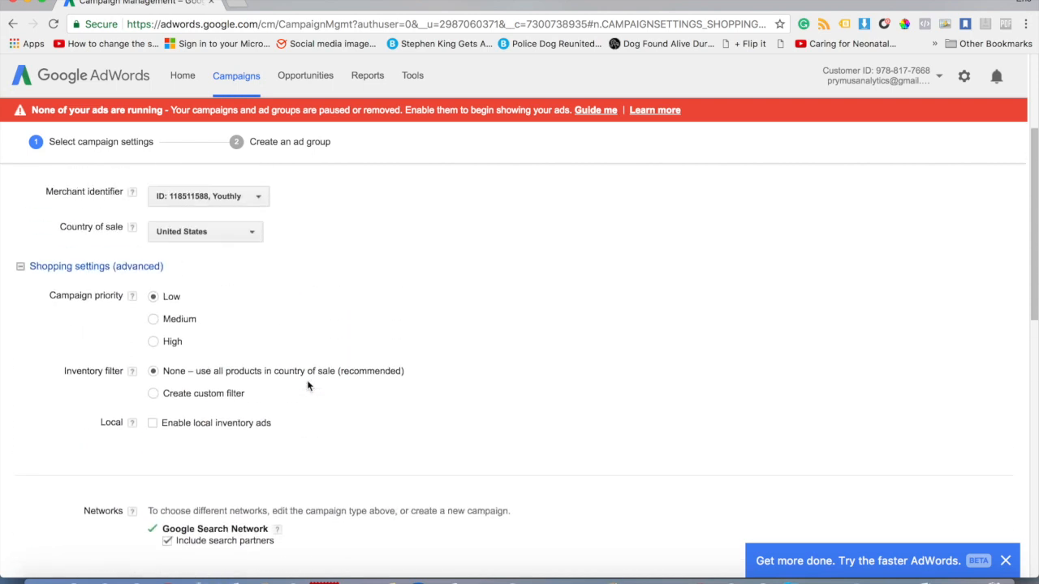
left_click(20, 270)
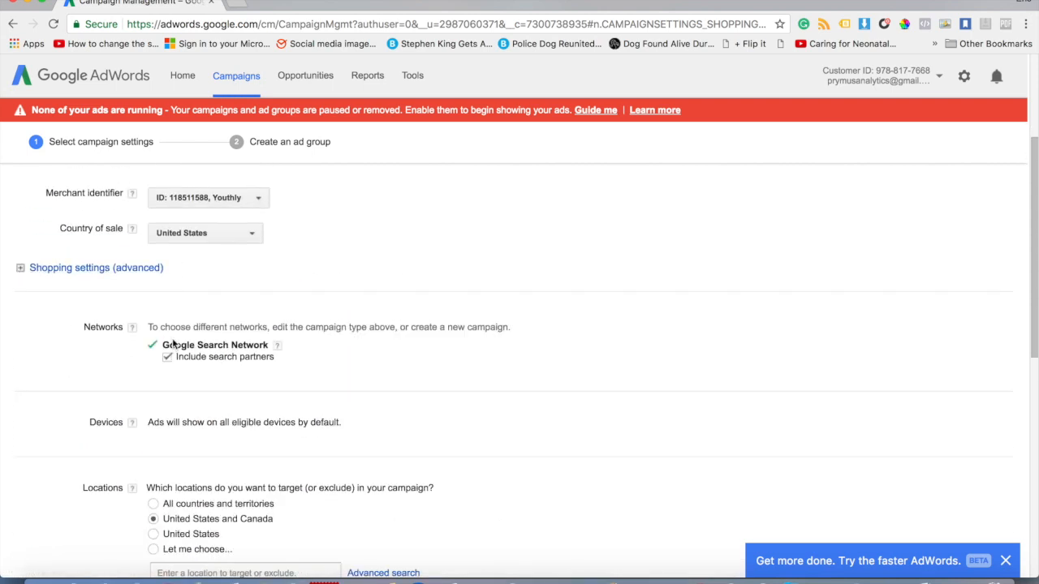
- Review the campaign's network and device settings and set its location targeting to United States
scroll(172, 344, "down", 3)
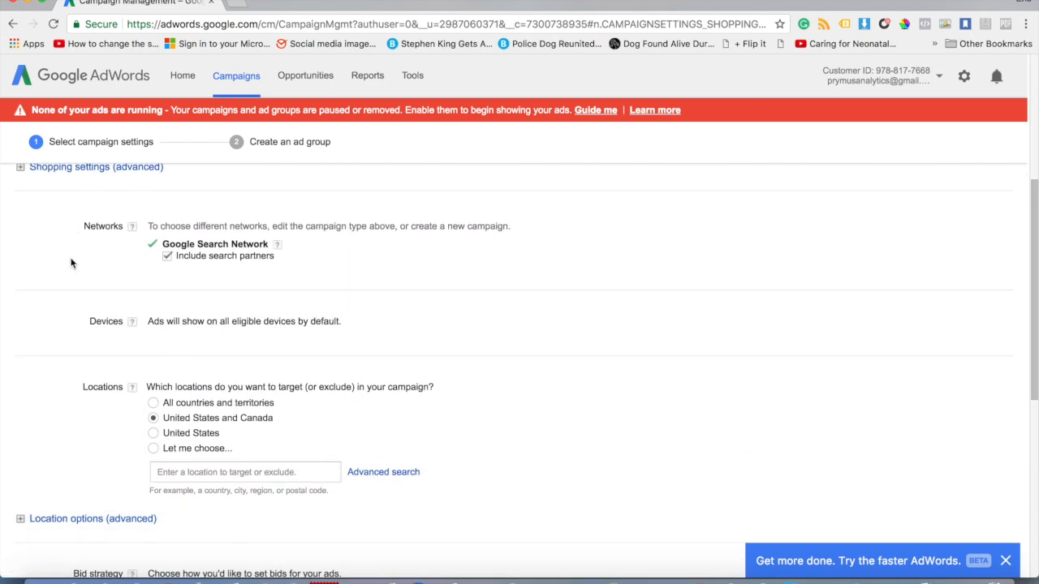
scroll(71, 262, "up", 2)
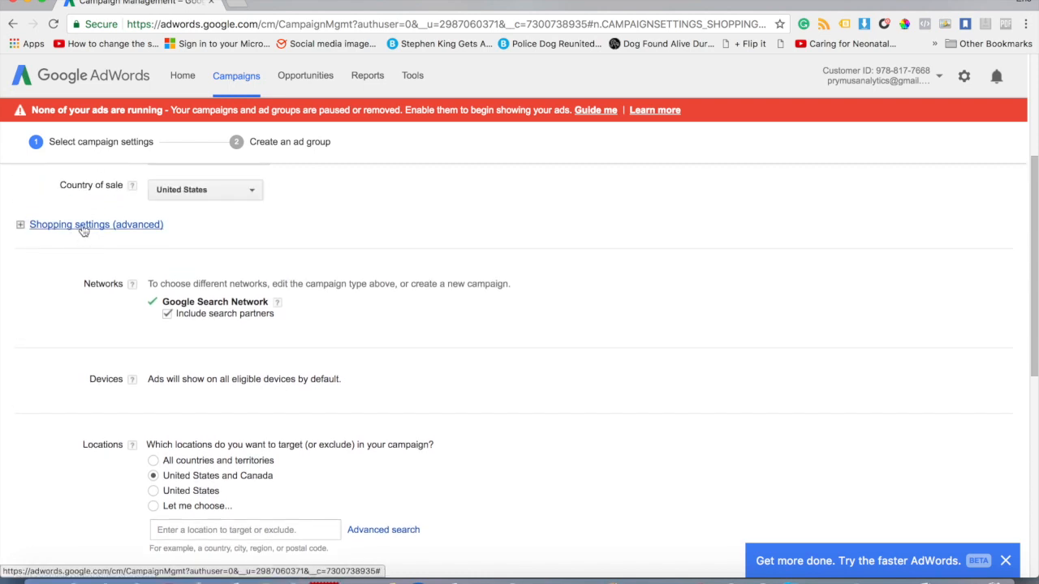
scroll(119, 451, "down", 1)
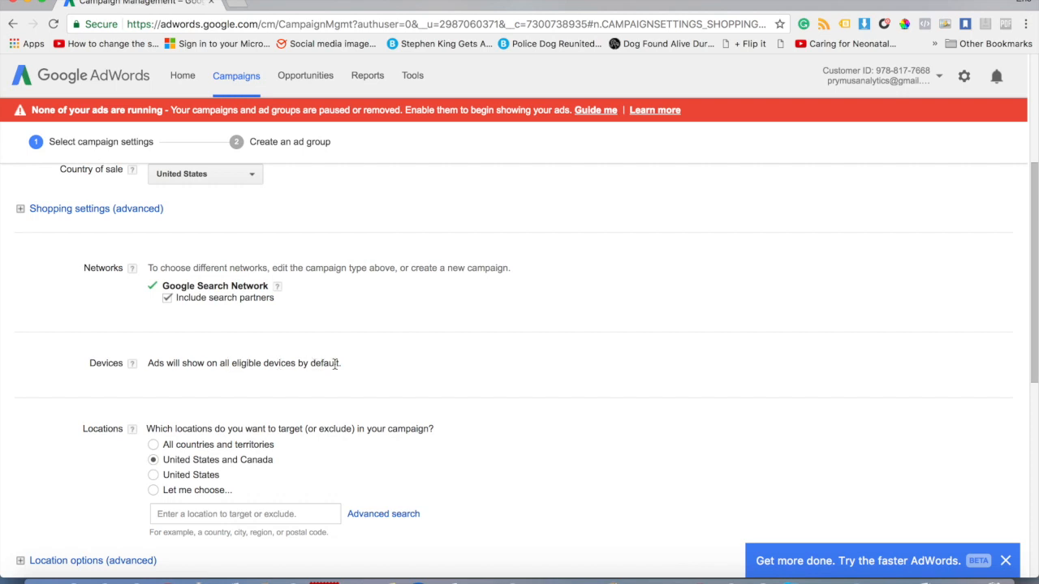
scroll(417, 380, "down", 1)
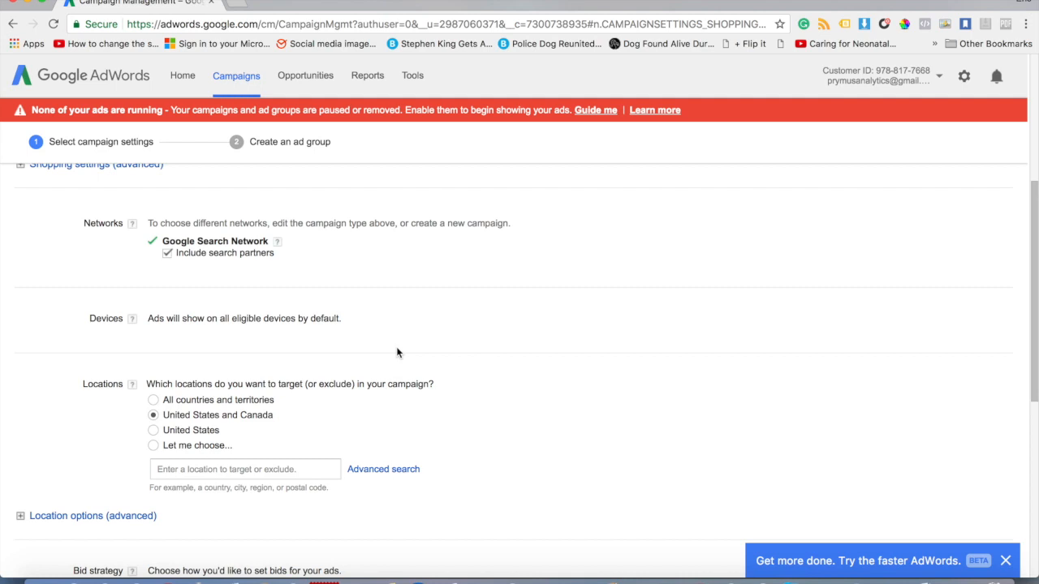
scroll(397, 352, "down", 3)
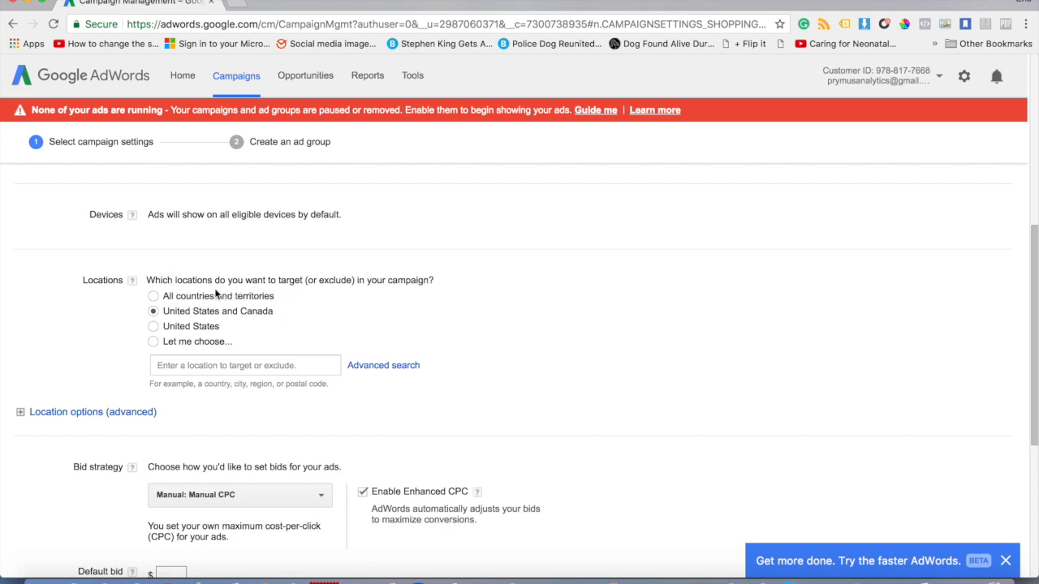
left_click(153, 327)
left_click(153, 342)
scroll(732, 306, "down", 3)
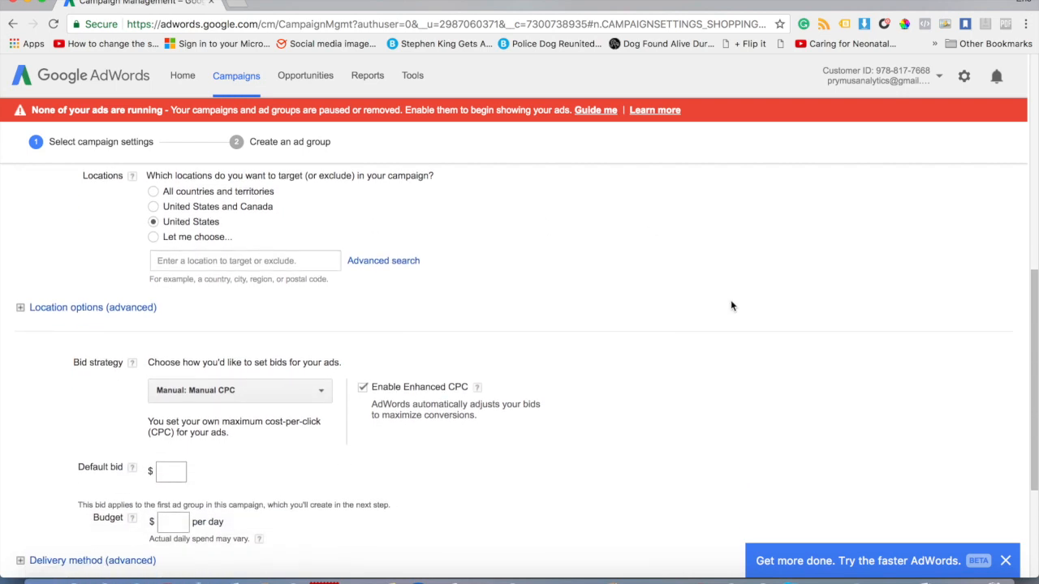
- Review the advanced location options for targeting and excluding people, keep the recommended choices, and collapse the section
scroll(566, 295, "up", 2)
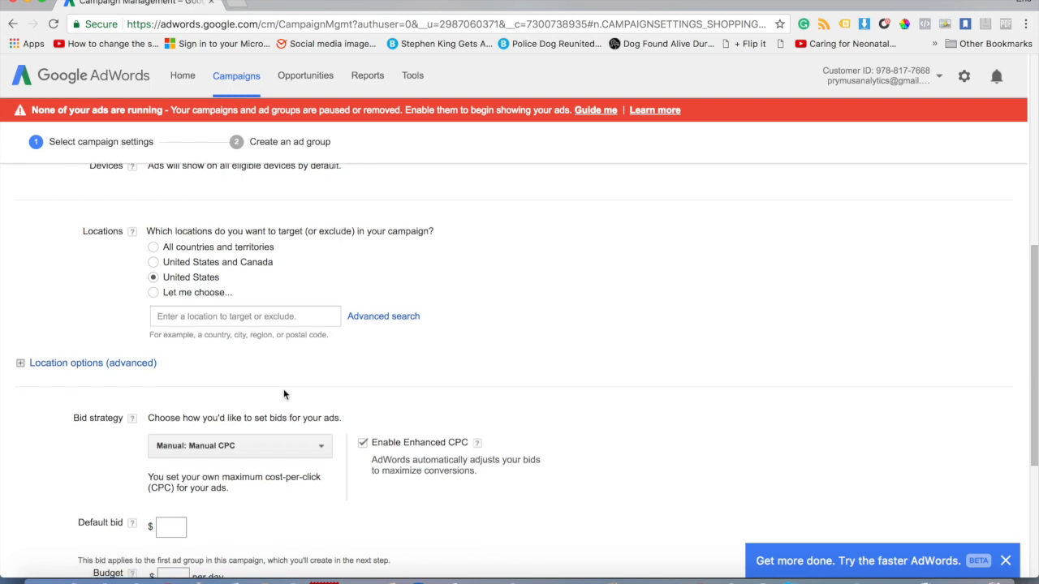
scroll(283, 389, "down", 1)
left_click(19, 321)
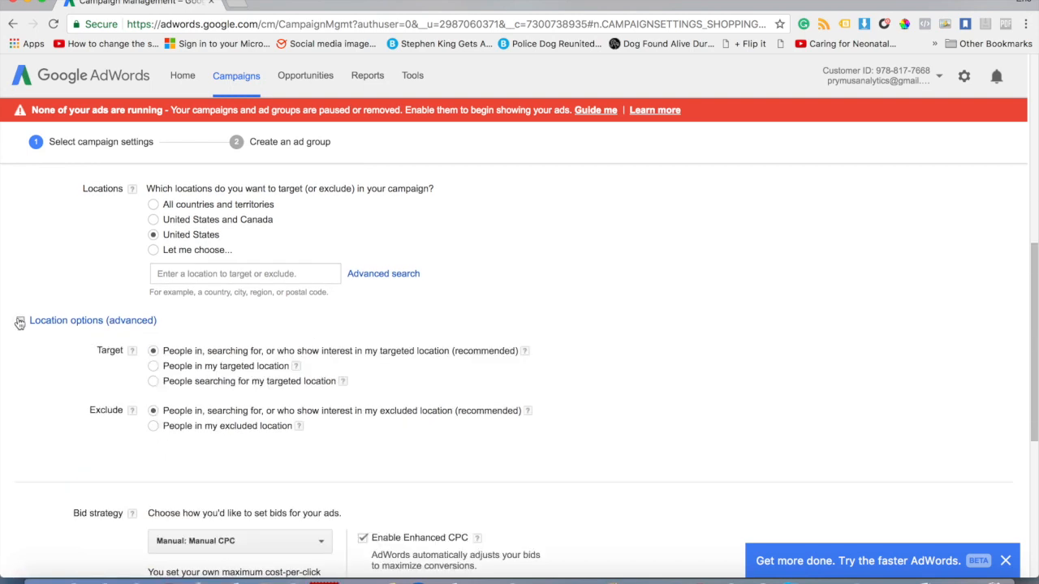
scroll(216, 367, "up", 1)
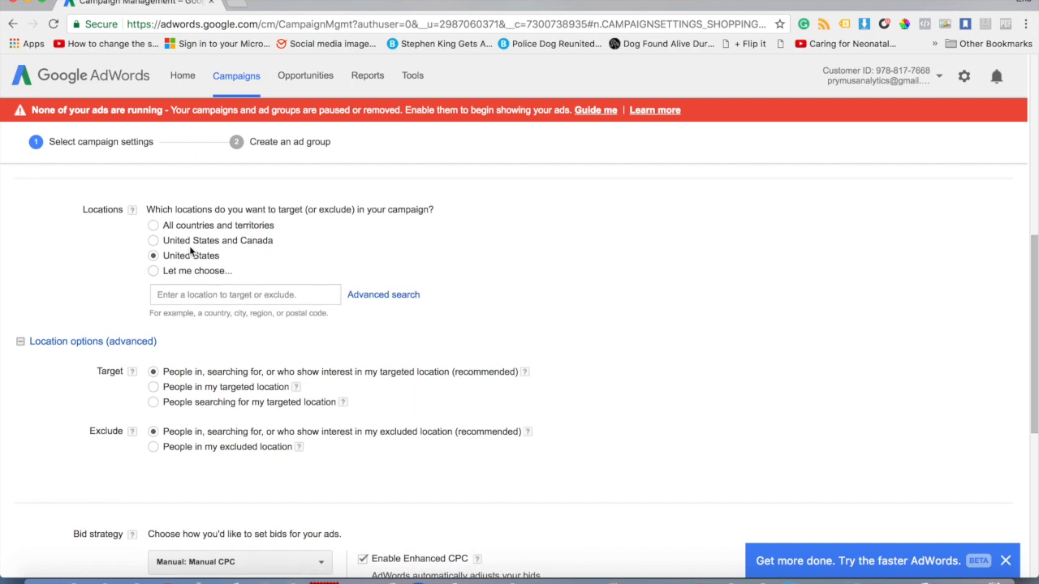
scroll(190, 247, "up", 3)
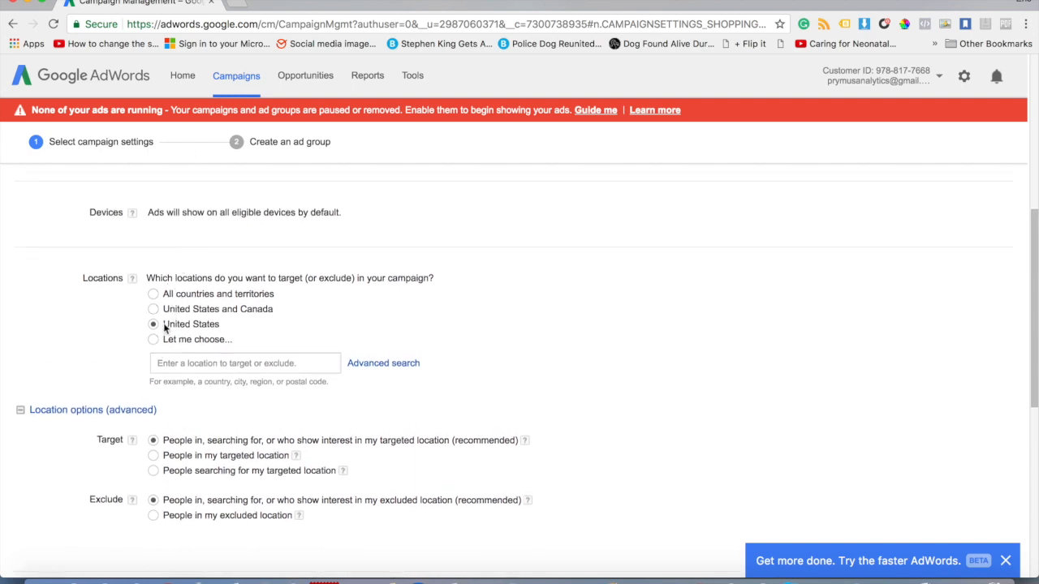
scroll(157, 364, "down", 2)
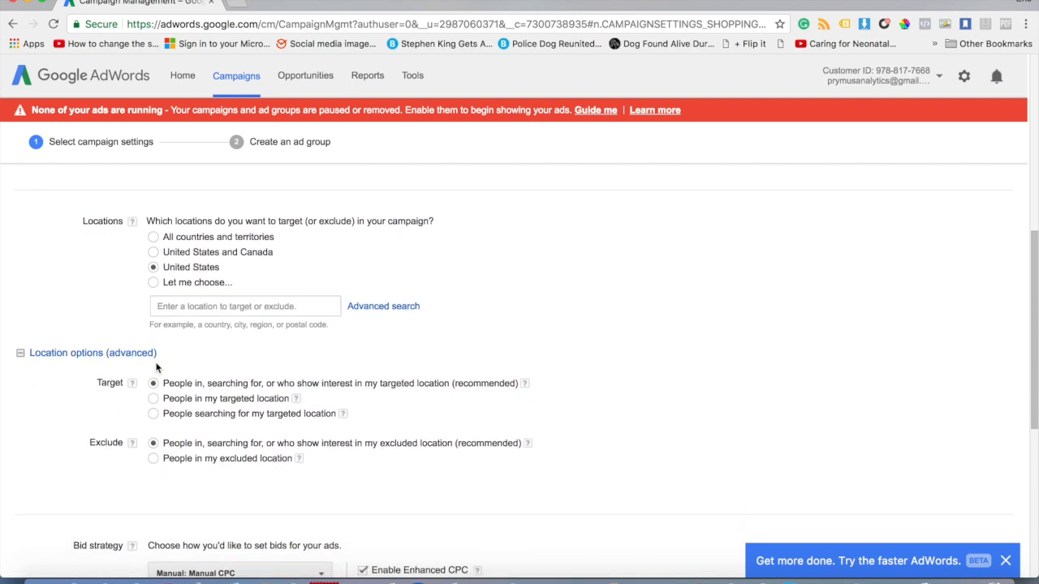
left_click(23, 358)
- Check the available automated and manual bid strategies, keeping Manual CPC
scroll(236, 363, "down", 3)
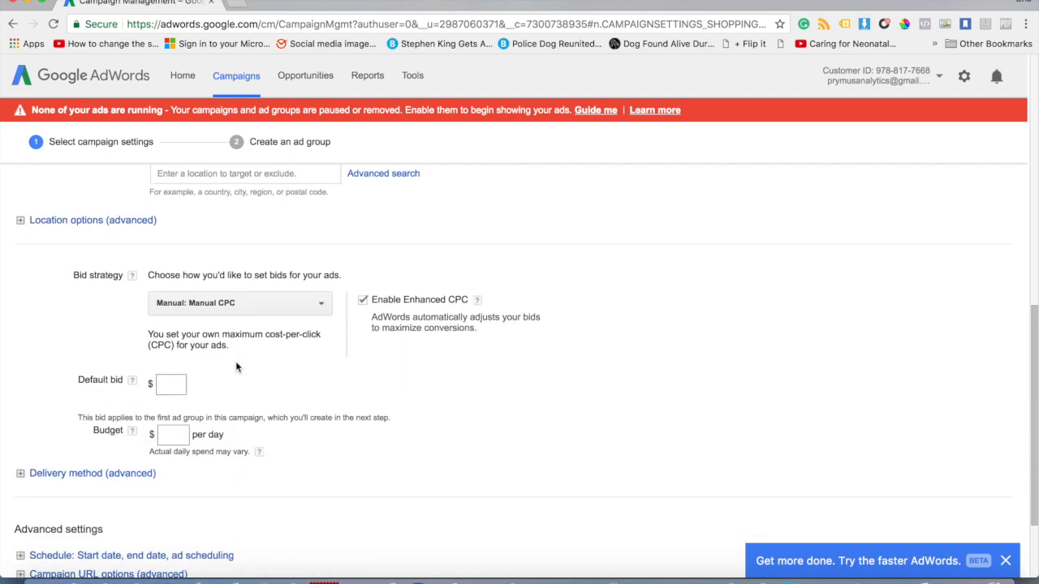
scroll(237, 367, "down", 1)
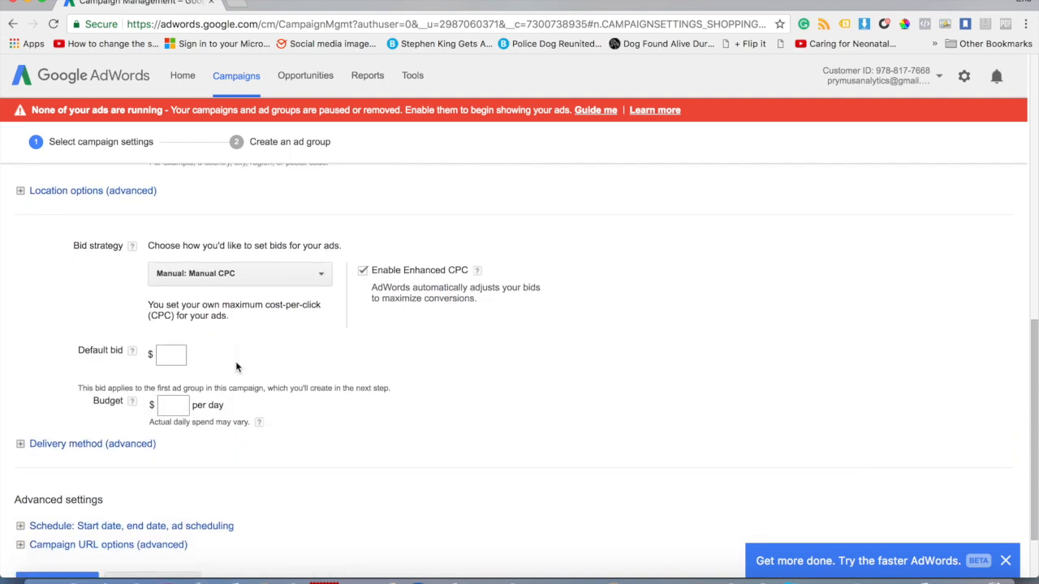
left_click(216, 274)
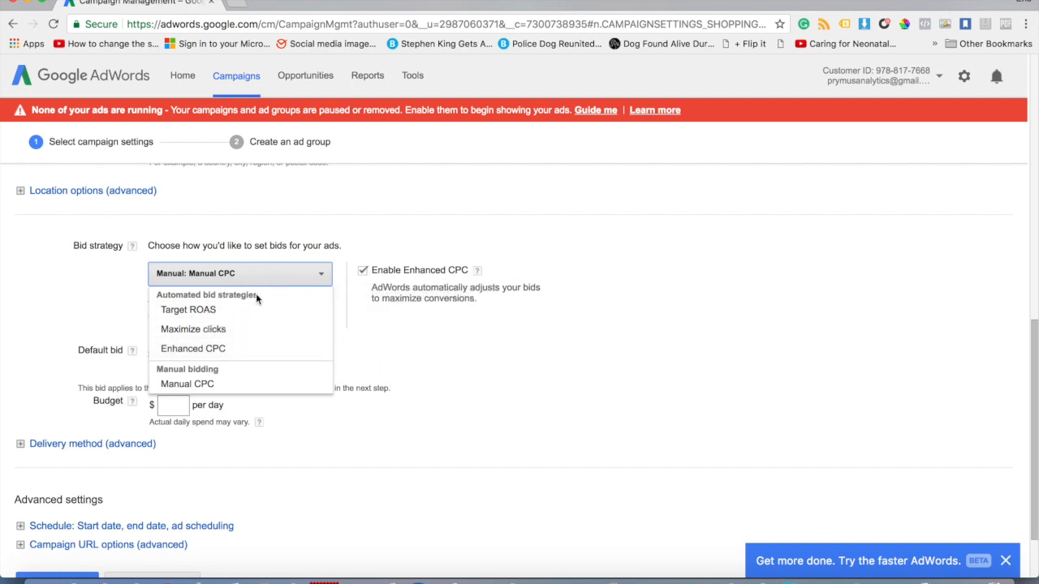
left_click(473, 344)
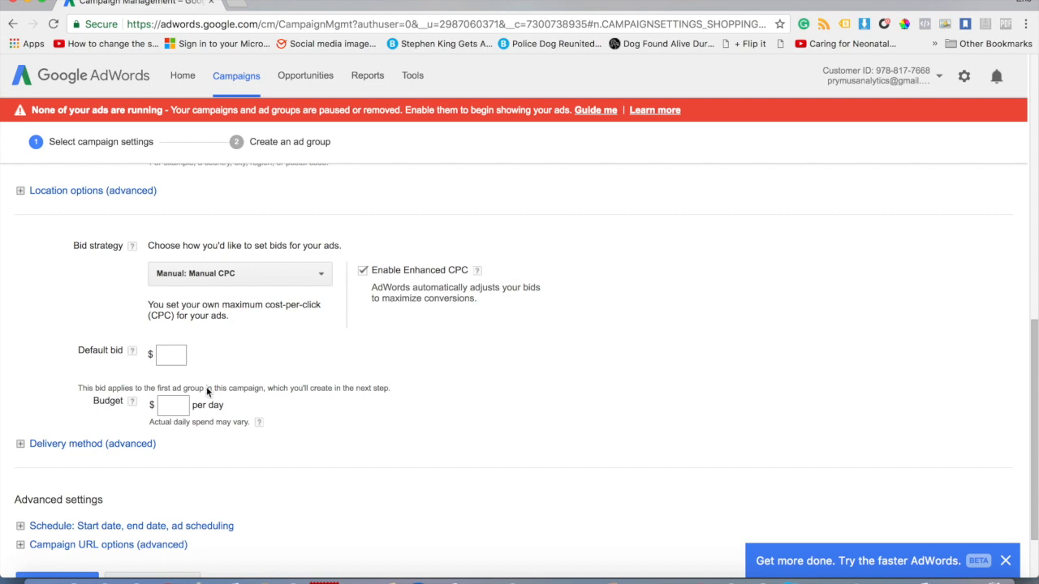
- Set the campaign's default bid to $1.00
left_click(179, 354)
type("1.00")
left_click(270, 362)
left_click(174, 357)
left_click(371, 382)
- Set the campaign's budget to $10 per day
left_click(167, 407)
type("10")
left_click(425, 401)
left_click(184, 406)
double_click(183, 406)
left_click(271, 414)
- Review the advanced delivery method options, keeping Standard, and collapse the section
scroll(460, 421, "down", 2)
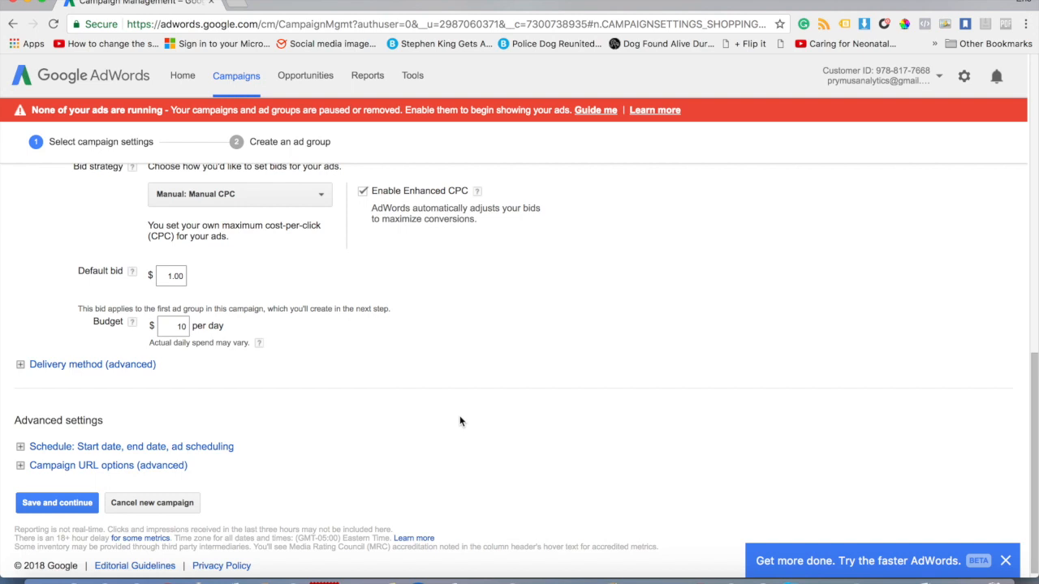
left_click(45, 367)
scroll(82, 431, "down", 1)
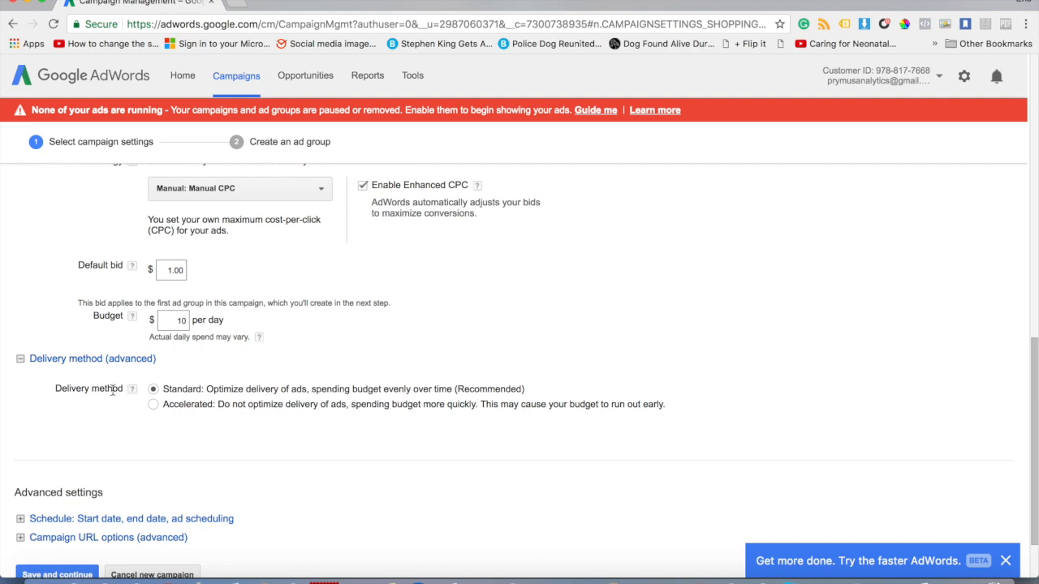
left_click(19, 362)
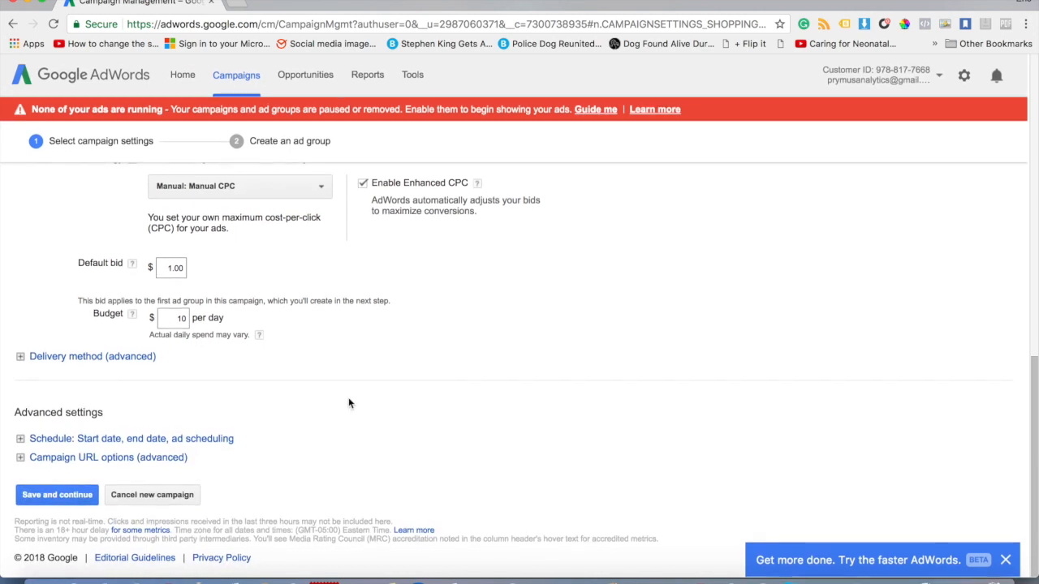
- Review the campaign's schedule settings and start date calendar without changing the date, and collapse the section
left_click(21, 441)
scroll(99, 448, "down", 3)
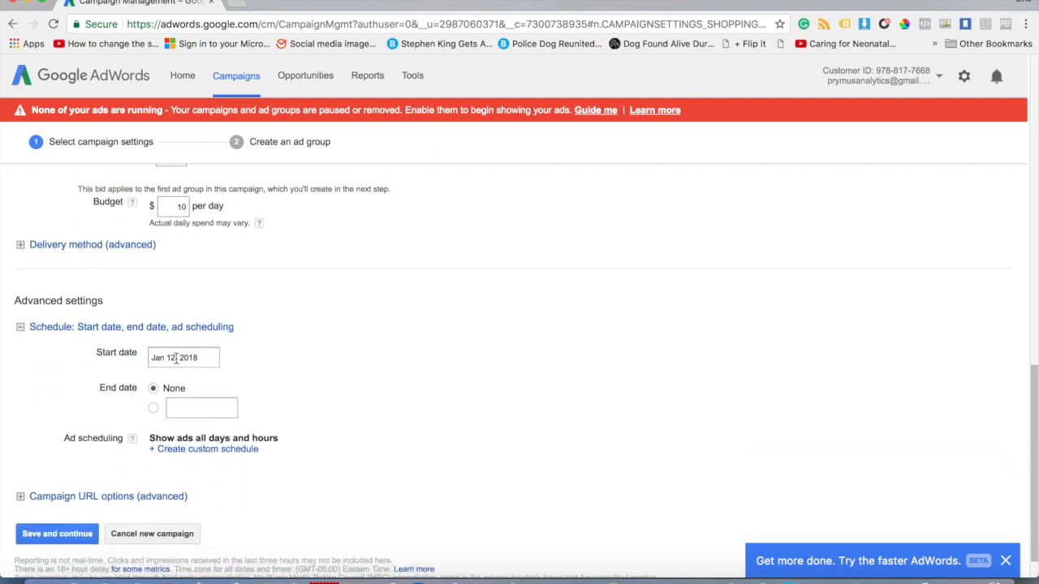
left_click(176, 358)
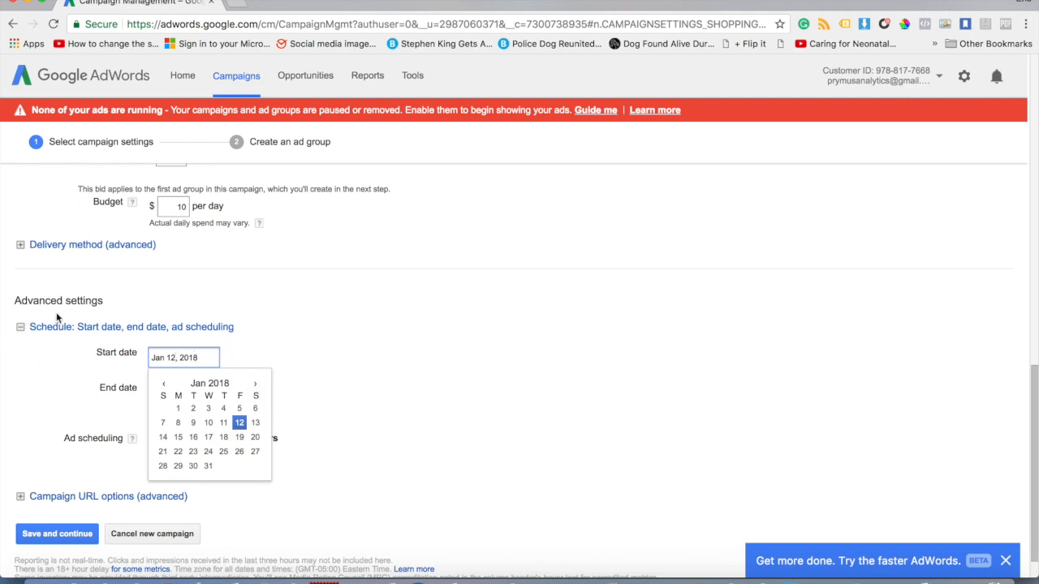
left_click(130, 306)
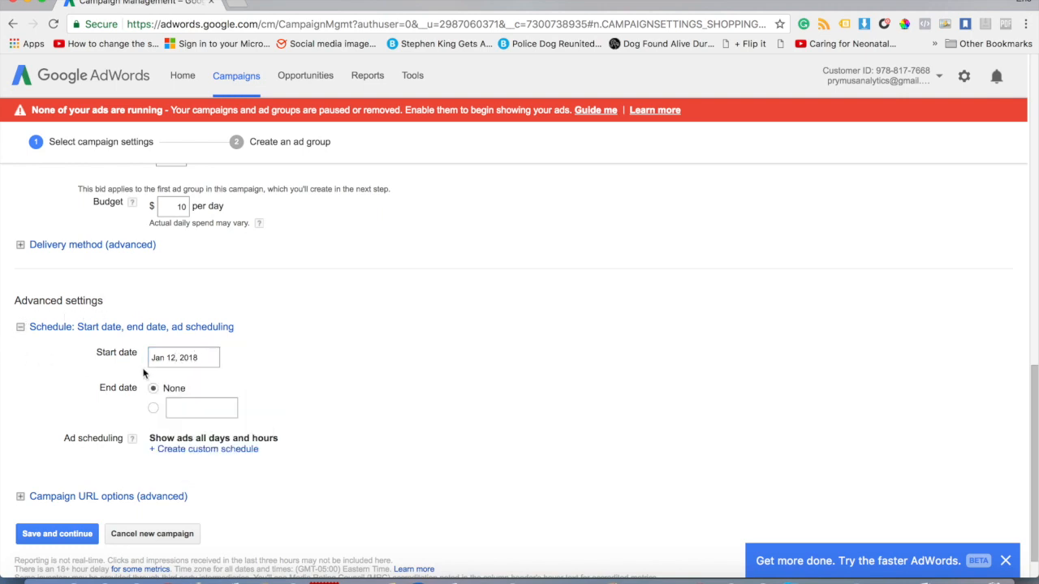
left_click(21, 328)
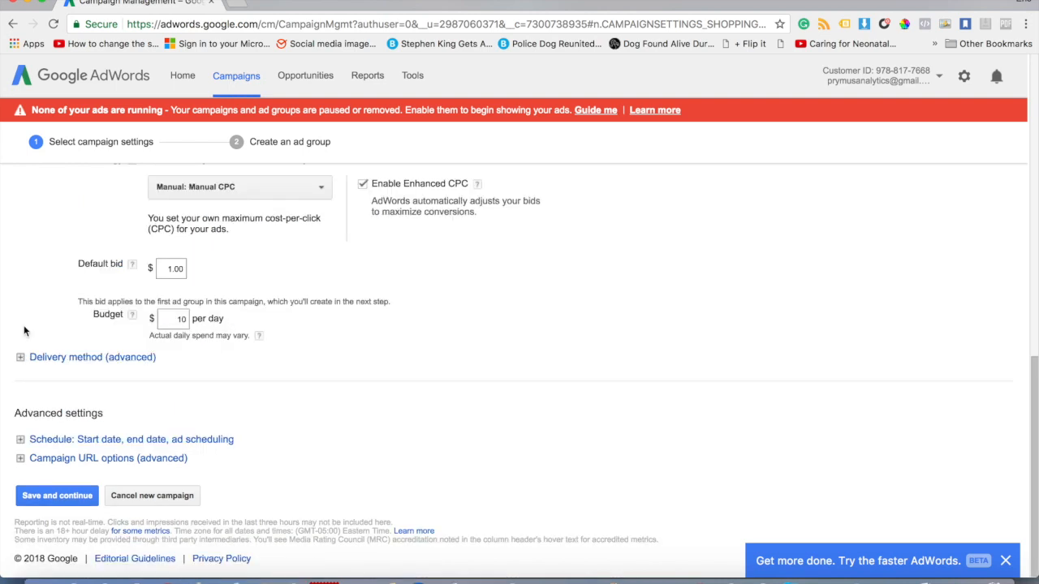
- Schedule the campaign to start on Jan 16, 2018 and end on Feb 16, 2018
left_click(21, 439)
left_click(183, 362)
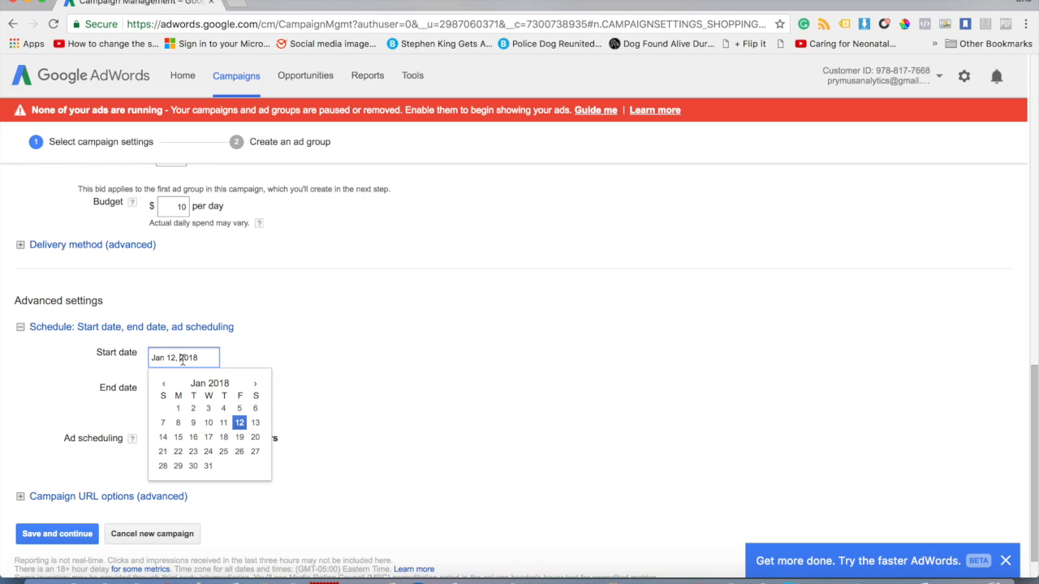
left_click(194, 439)
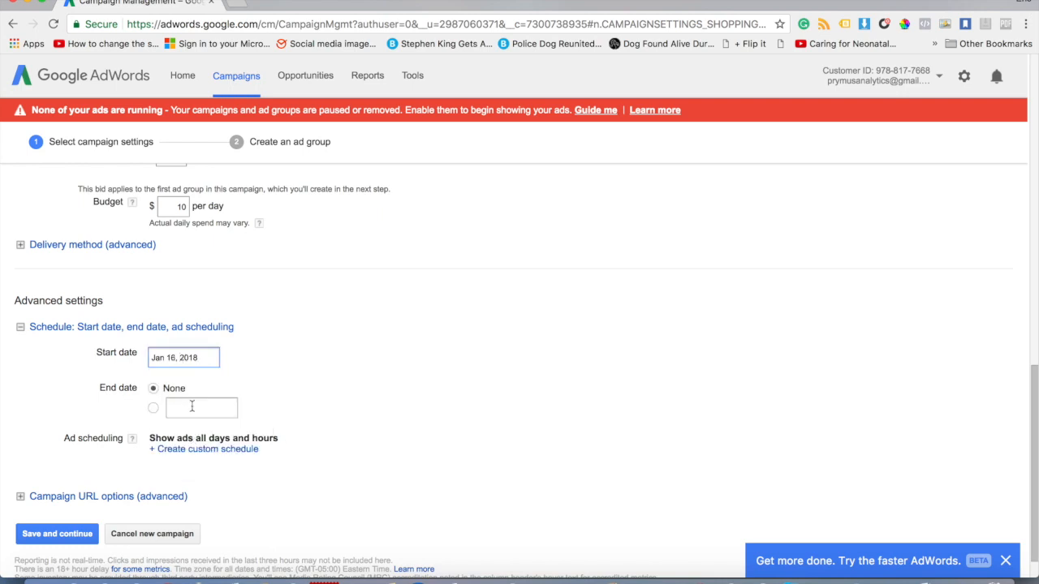
left_click(153, 409)
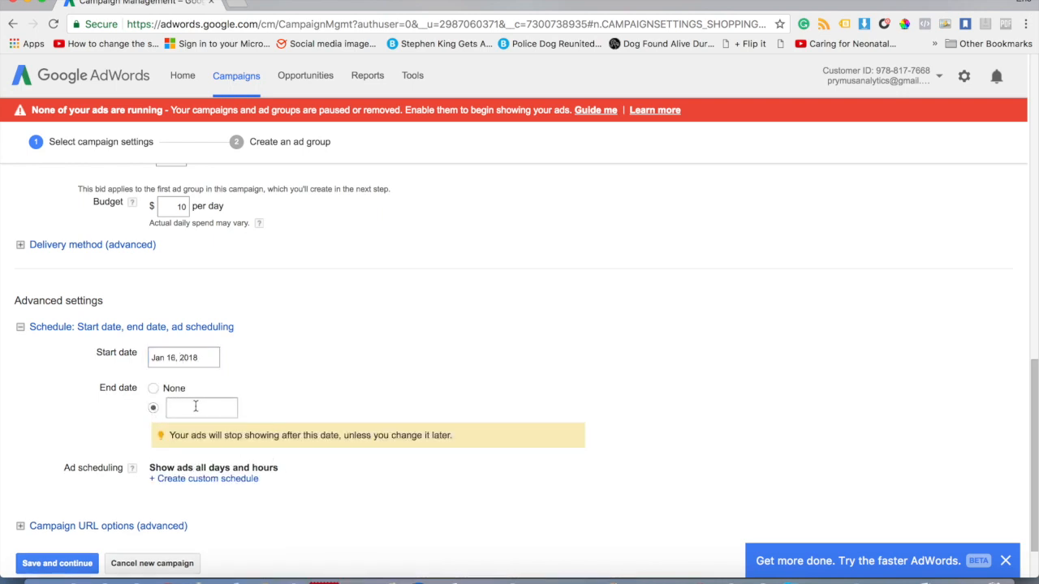
left_click(173, 407)
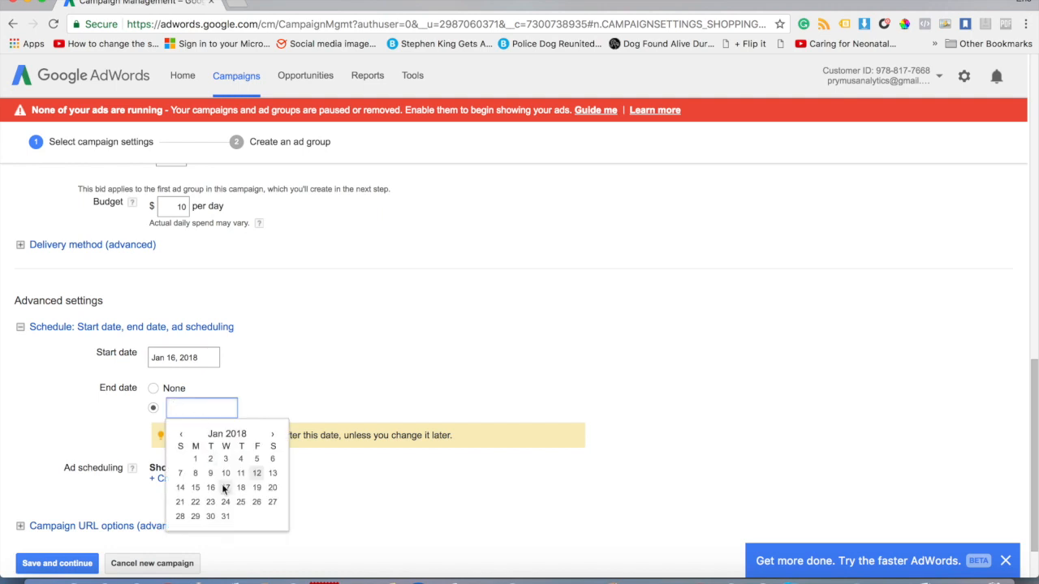
left_click(272, 436)
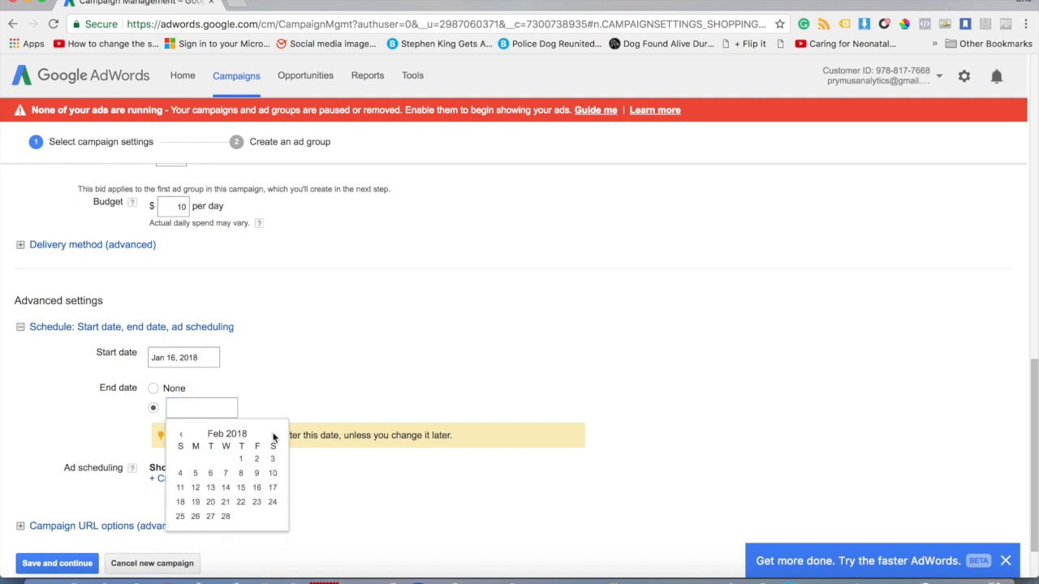
left_click(257, 488)
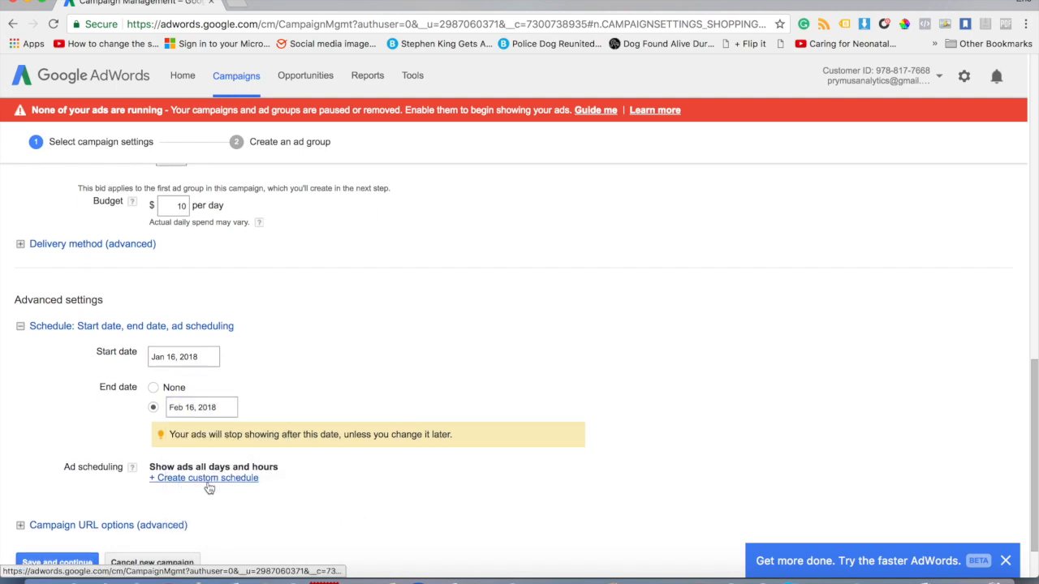
- Check the advanced campaign URL options, leave the tracking template empty, and save the campaign settings to continue to the ad group
scroll(209, 487, "down", 2)
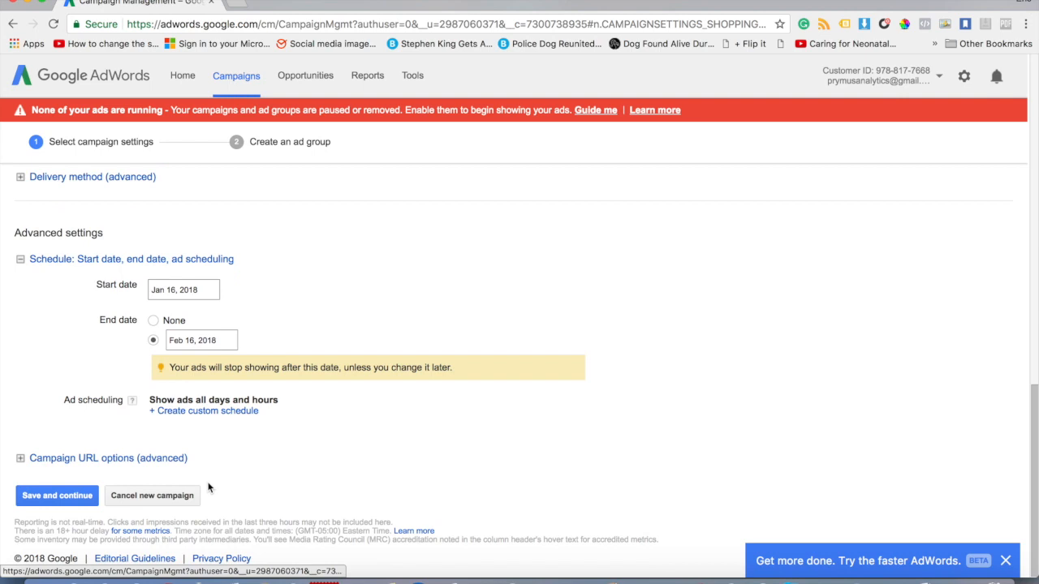
left_click(20, 462)
scroll(204, 475, "down", 3)
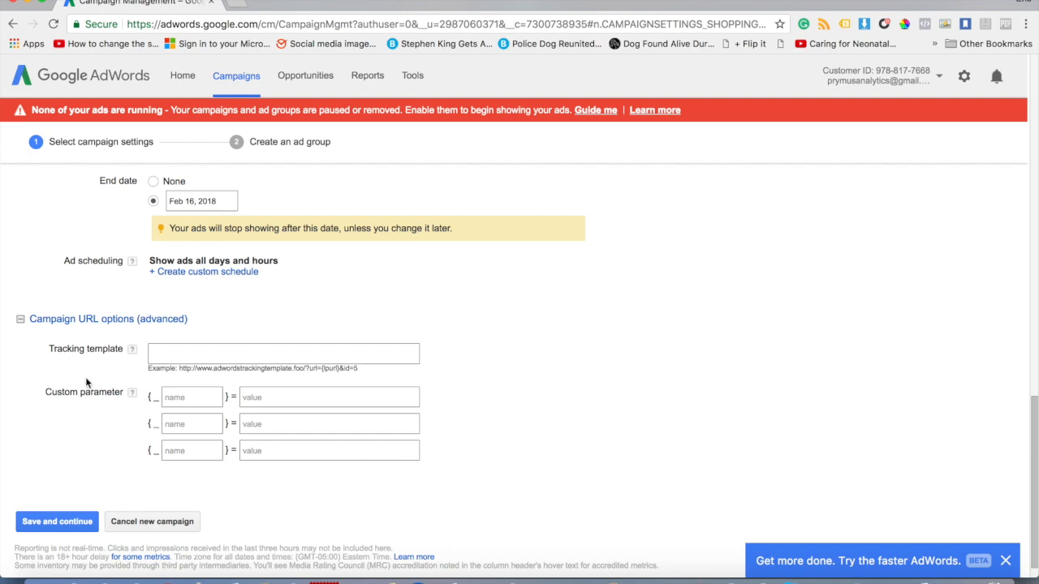
left_click(236, 355)
left_click(68, 522)
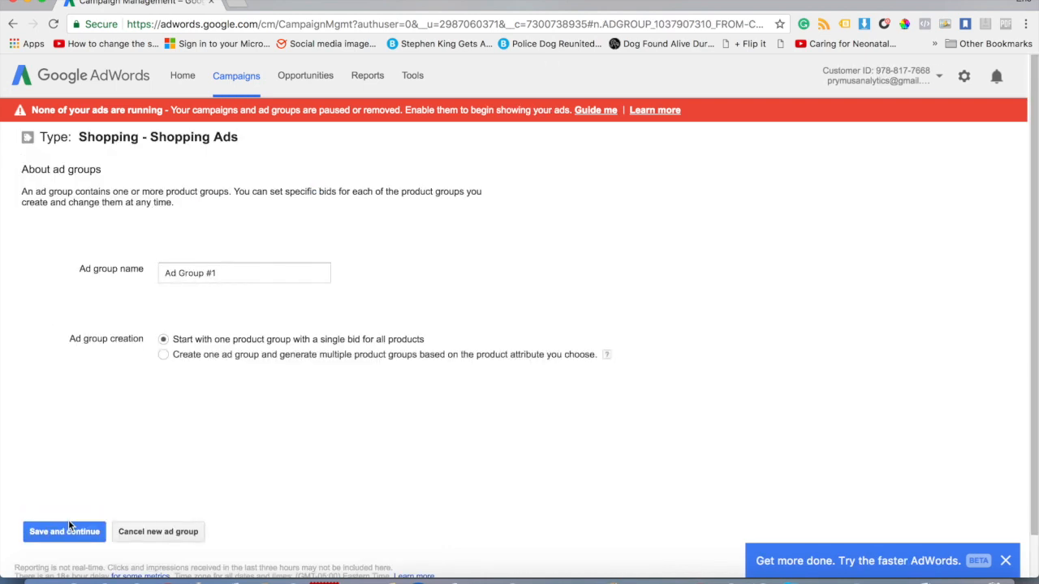
- Name the ad group All Products
triple_click(187, 274)
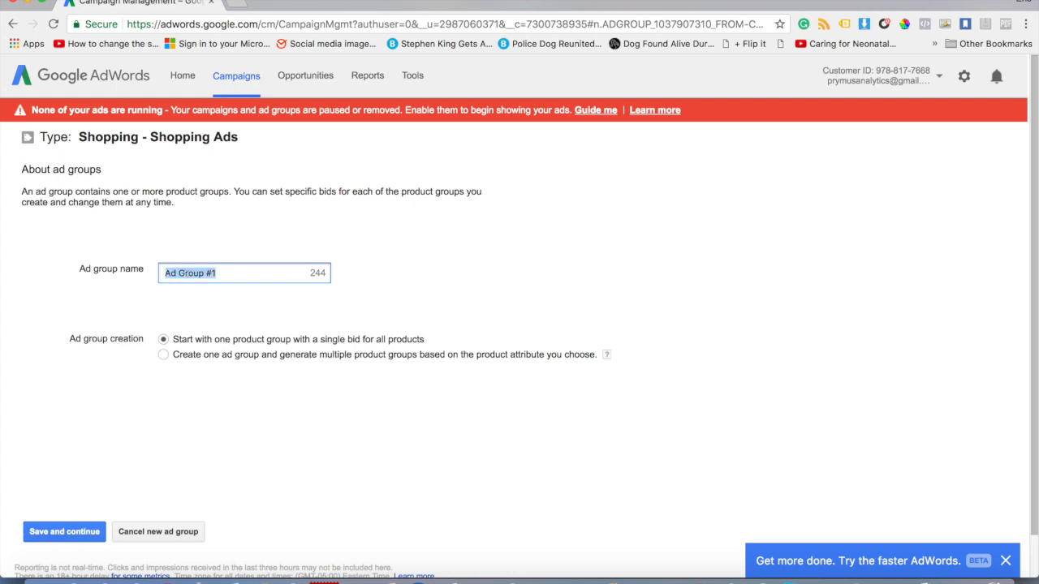
type("All Products")
left_click(268, 323)
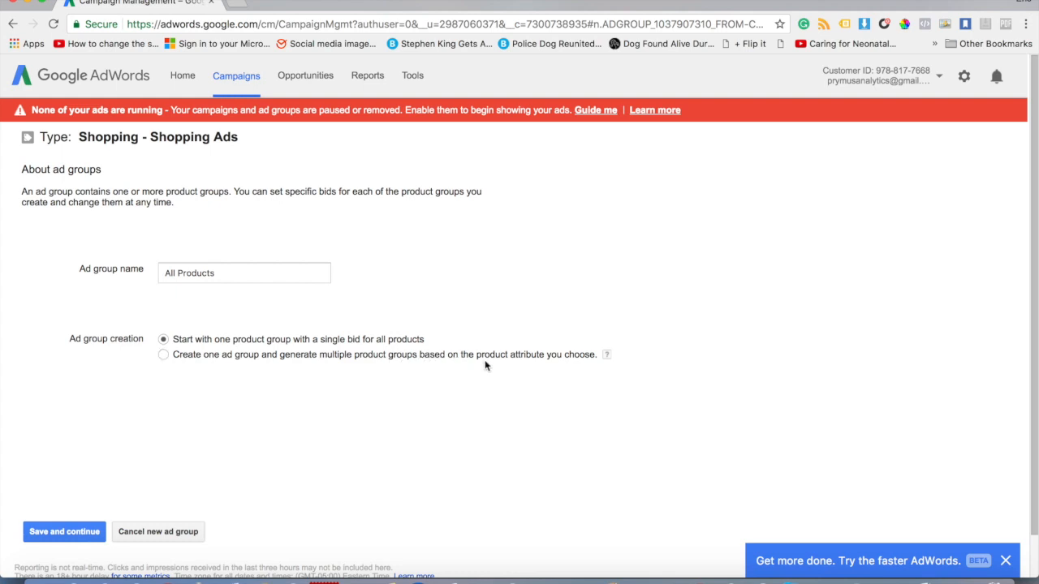
- Try generating multiple product groups subdivided by Product type and Category, and restore the single product group with one bid for all products
left_click(163, 355)
left_click(180, 379)
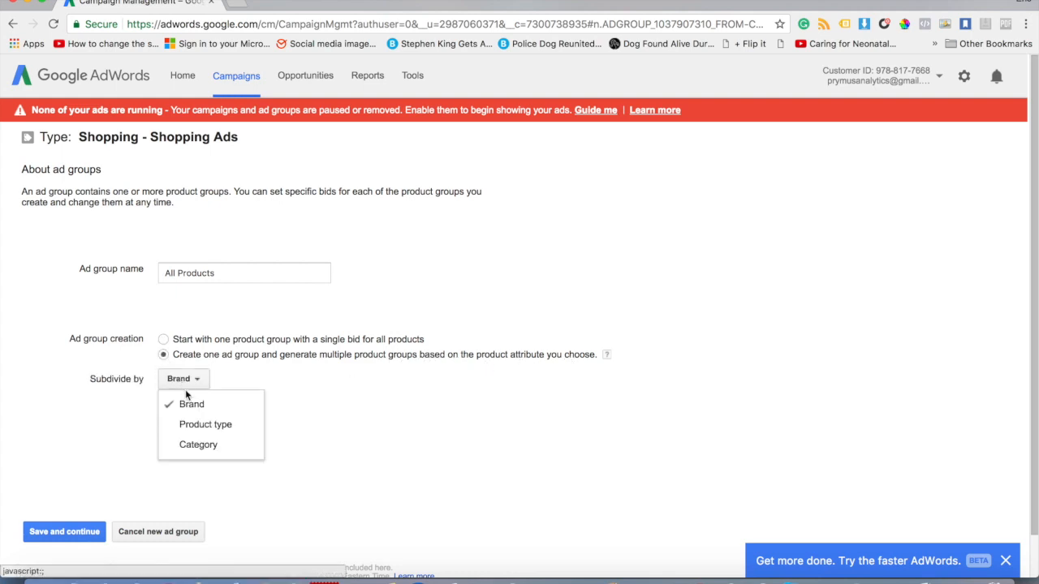
left_click(196, 426)
left_click(208, 381)
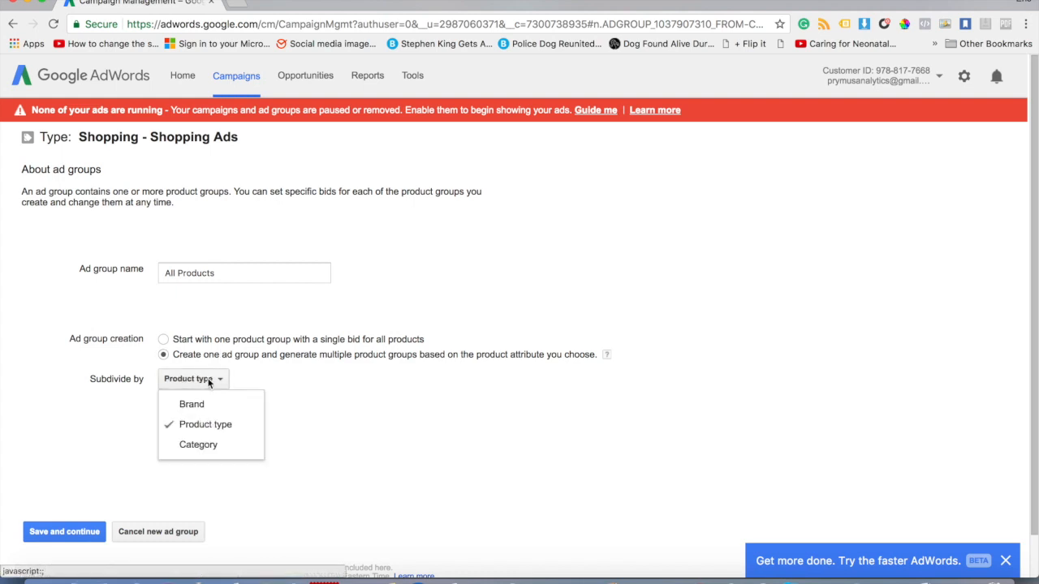
left_click(198, 445)
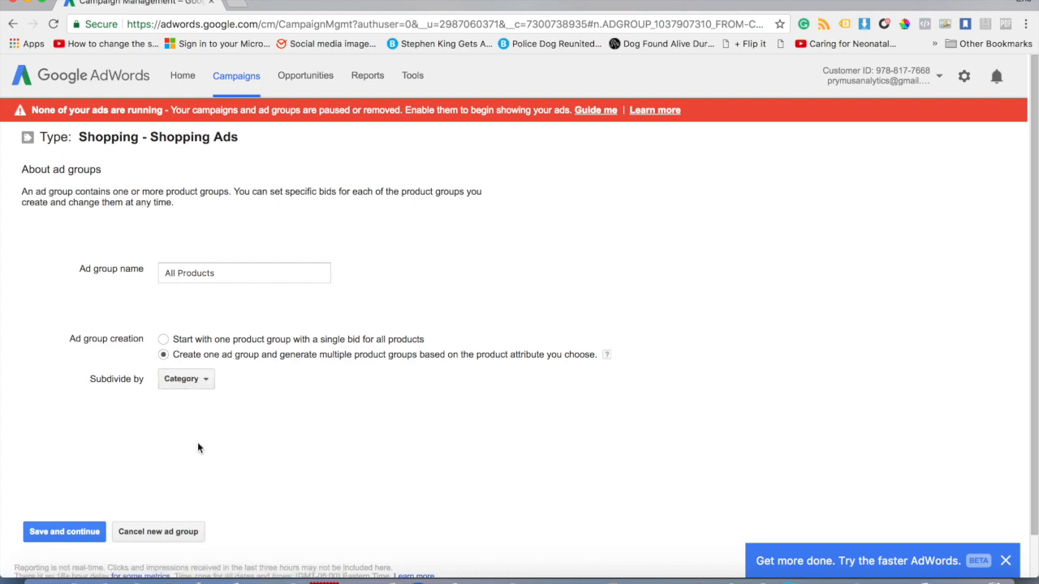
left_click(163, 340)
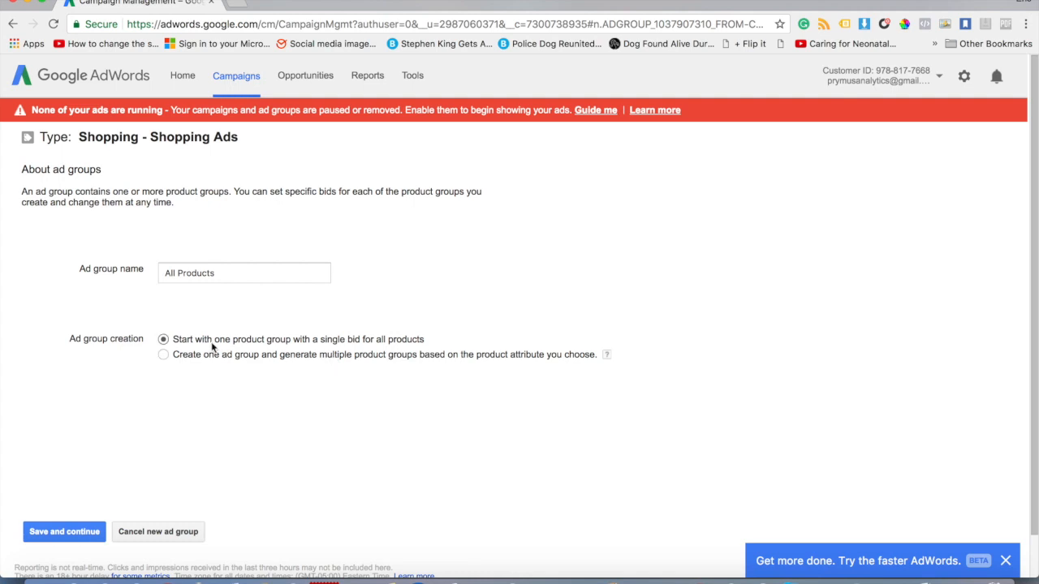
- Save the ad group and open the list of products included in its All products group
scroll(133, 372, "down", 2)
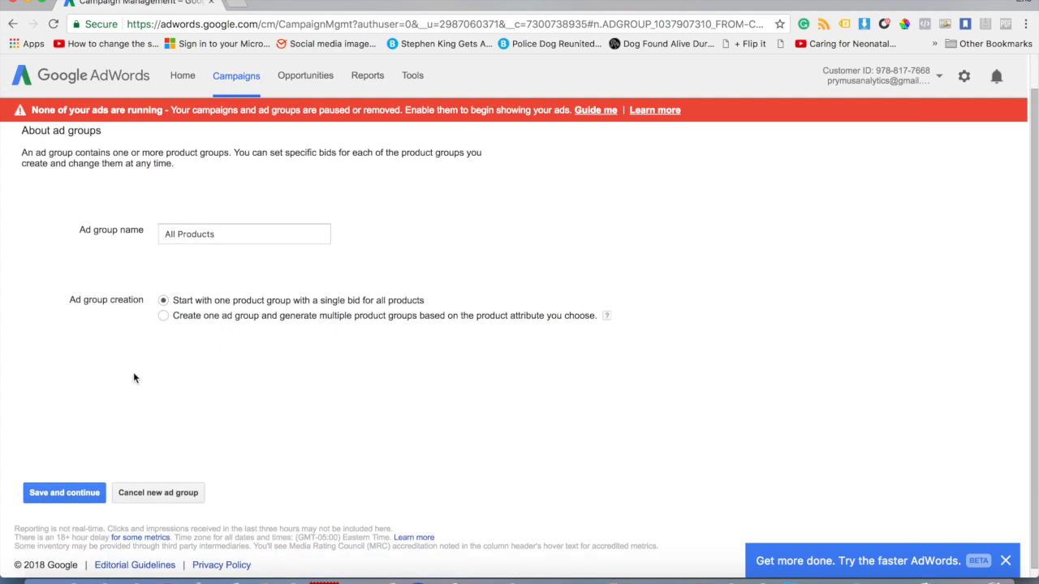
left_click(67, 487)
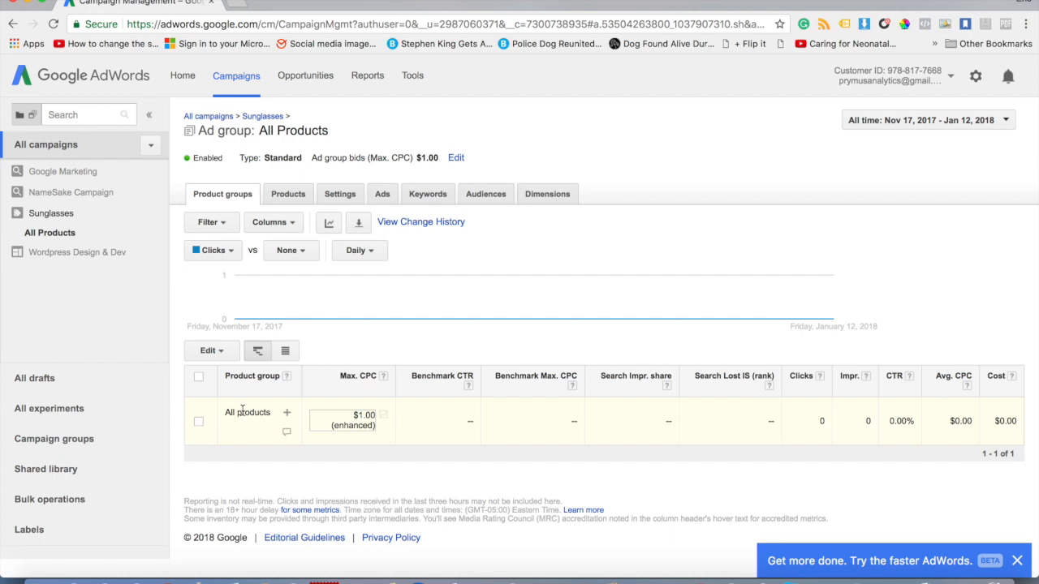
left_click(288, 435)
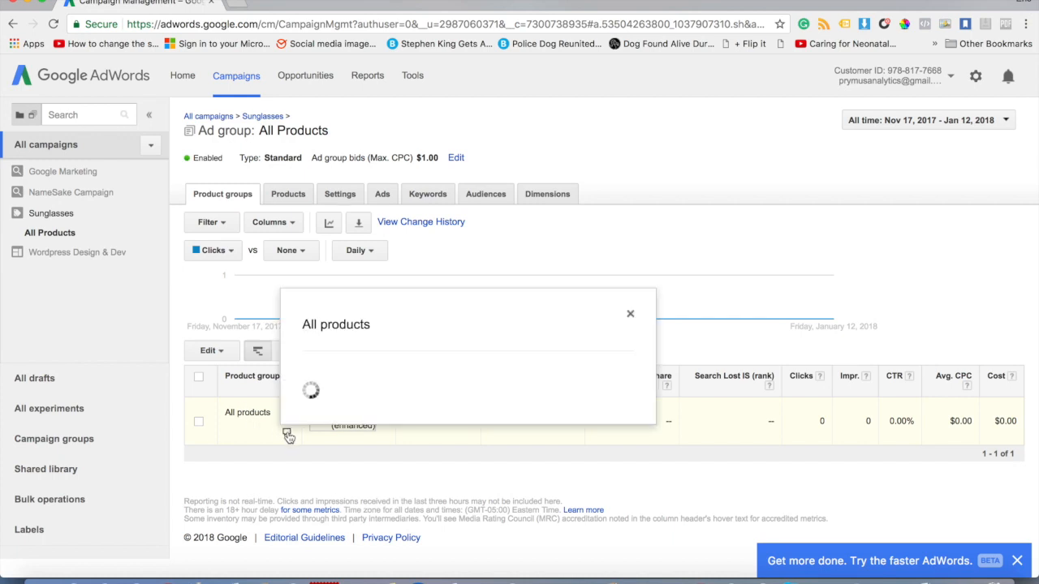
left_click(330, 488)
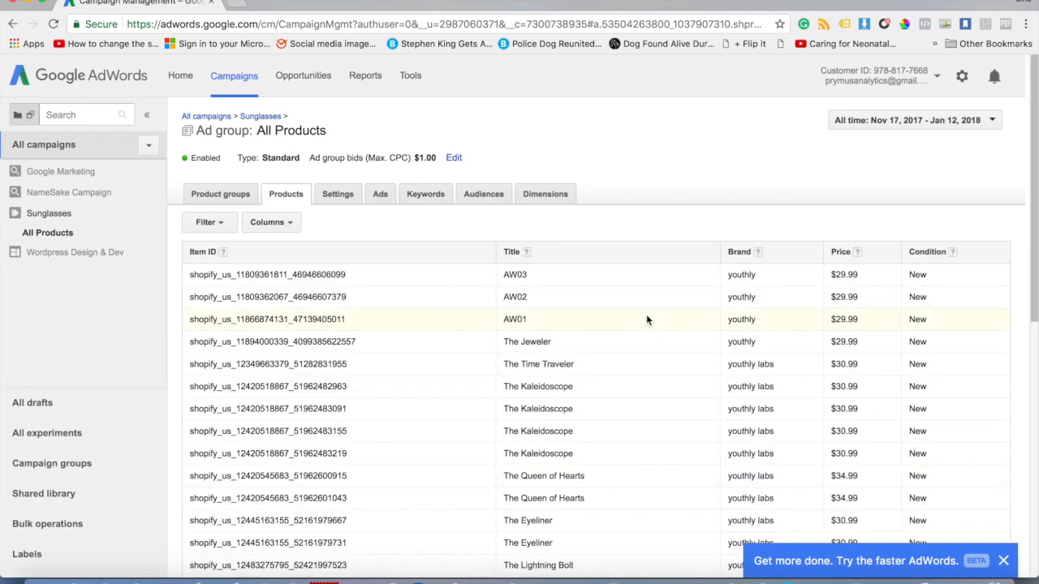
- Review the list of products in the All Products ad group and check its product groups
scroll(647, 319, "down", 5)
scroll(646, 319, "down", 3)
scroll(646, 319, "up", 5)
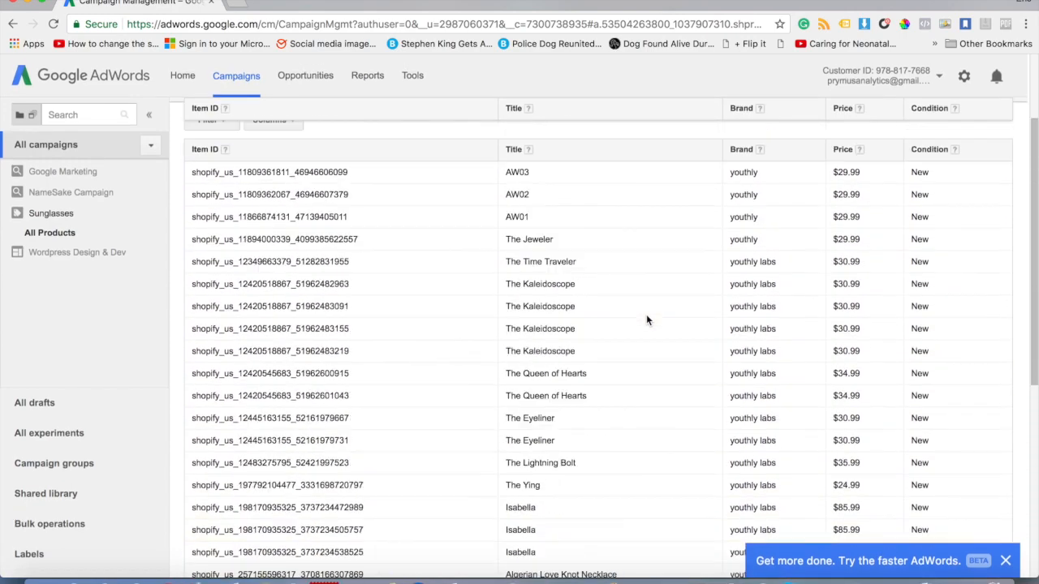
scroll(647, 319, "up", 2)
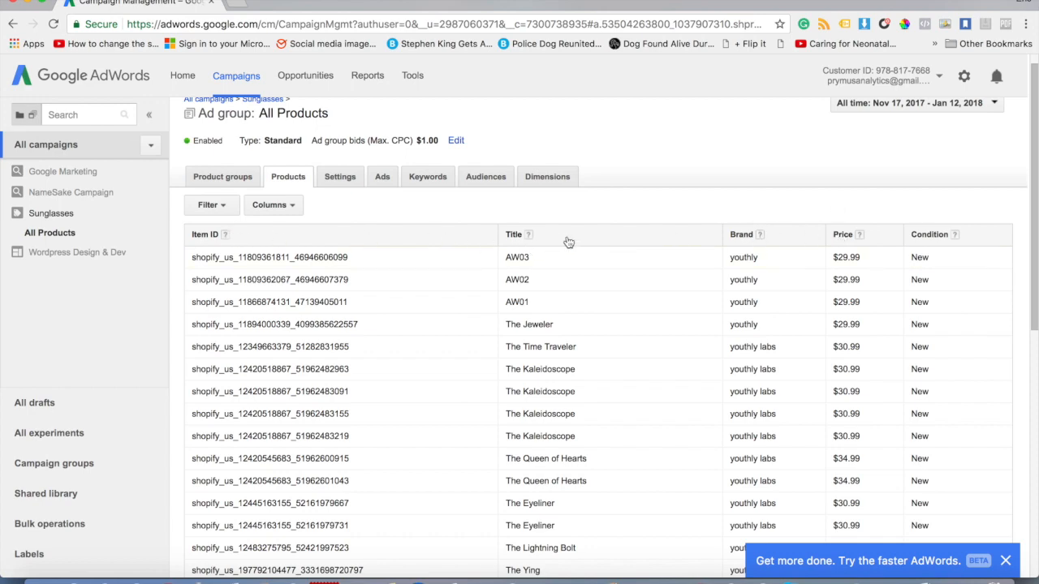
scroll(654, 303, "down", 1)
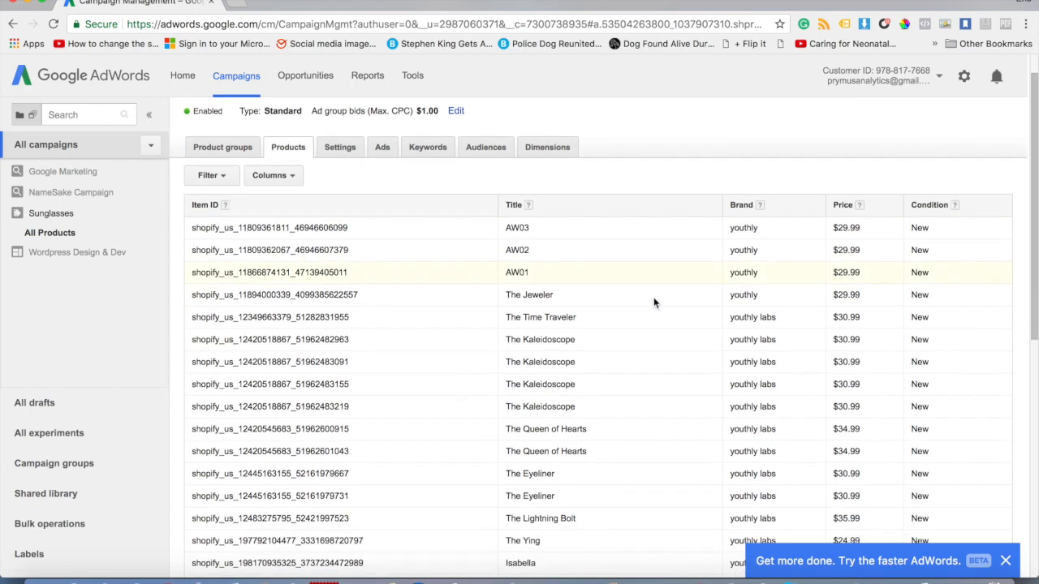
scroll(654, 302, "down", 10)
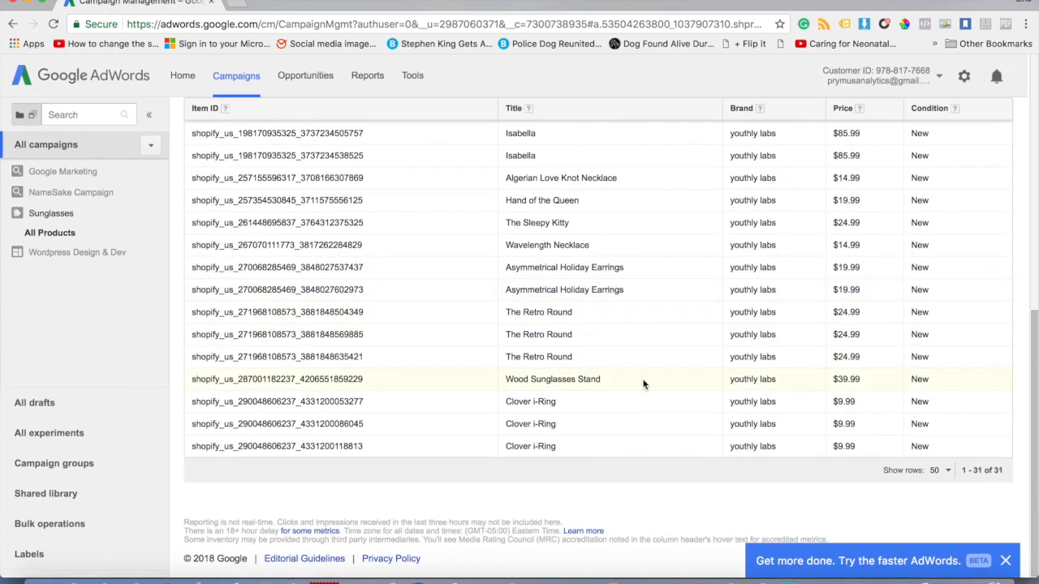
scroll(643, 384, "up", 10)
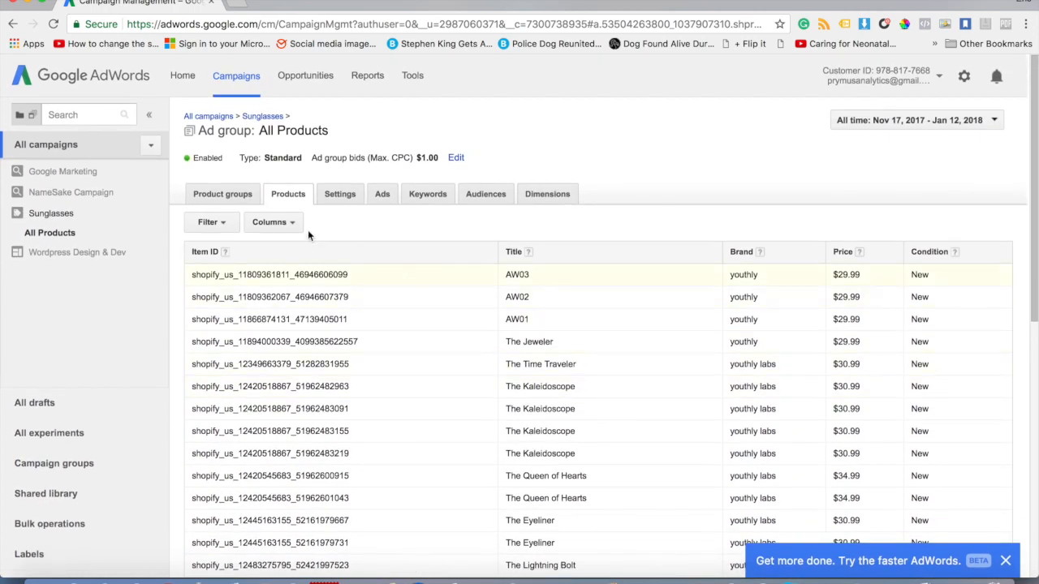
left_click(219, 195)
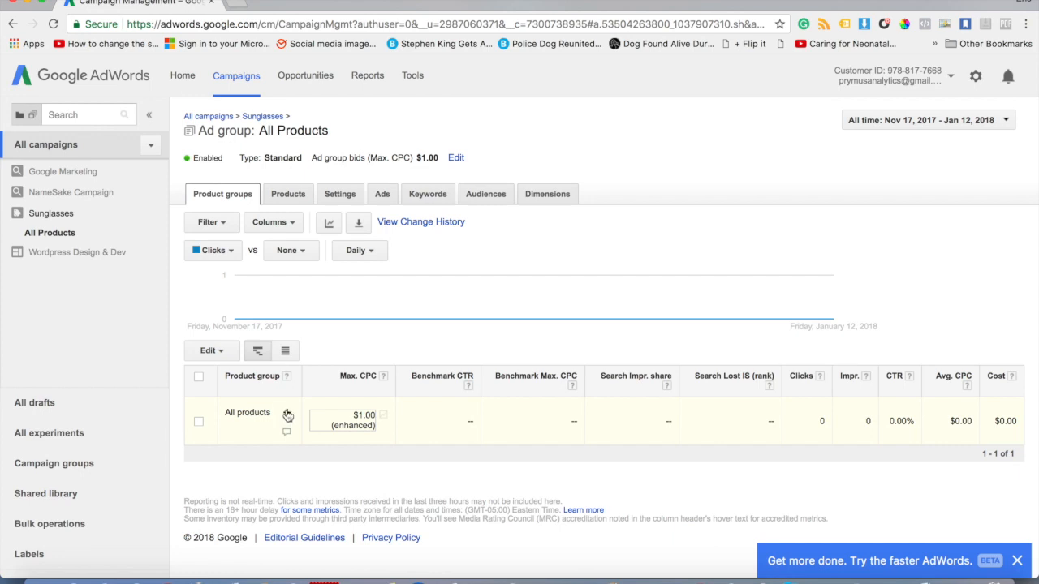
left_click(286, 204)
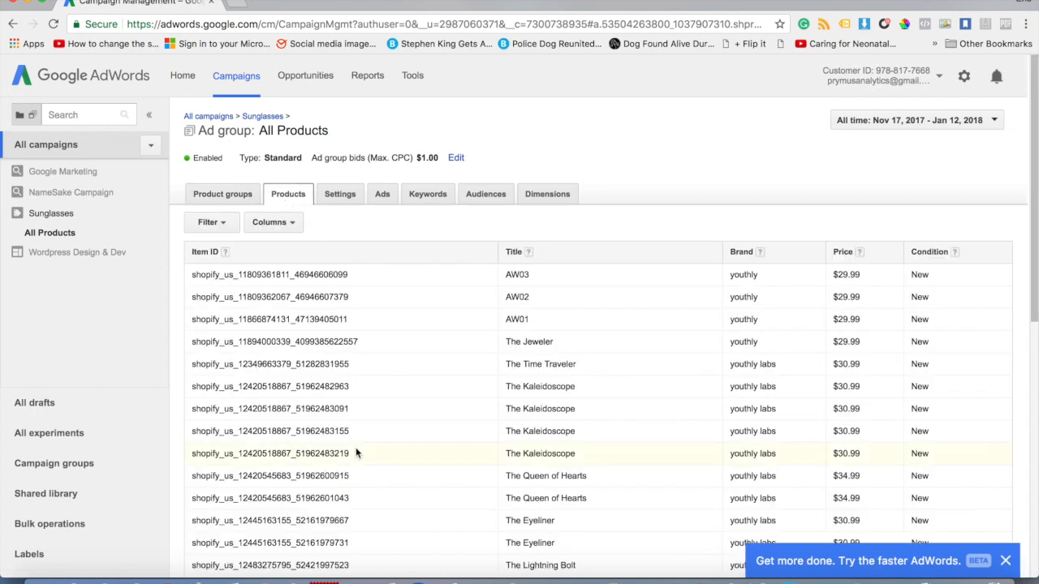
- Review the ad group's settings and ads, and check the ad-group-level negative keyword entry without adding any keywords
left_click(341, 198)
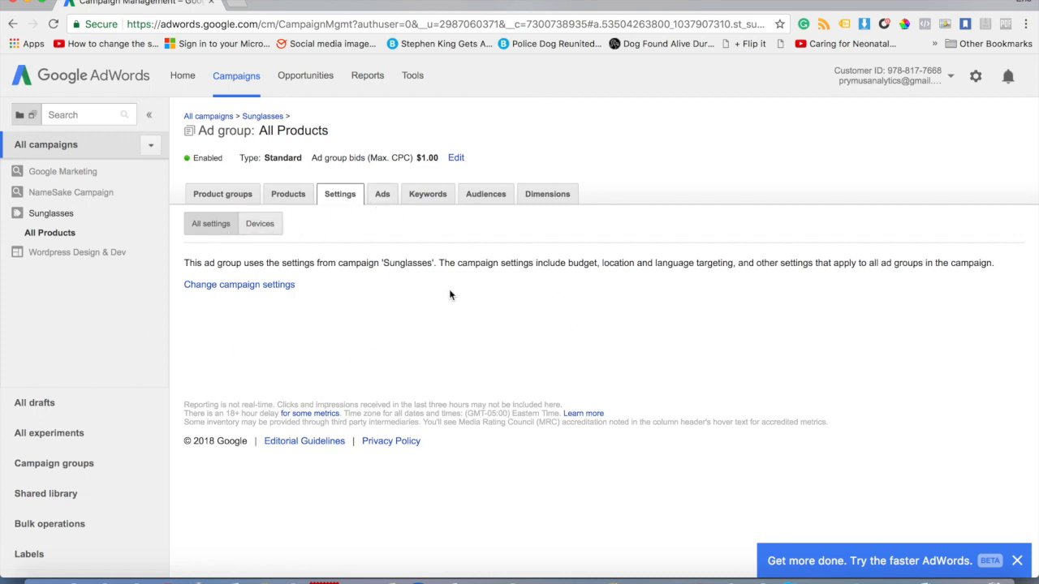
left_click(392, 197)
scroll(358, 427, "down", 1)
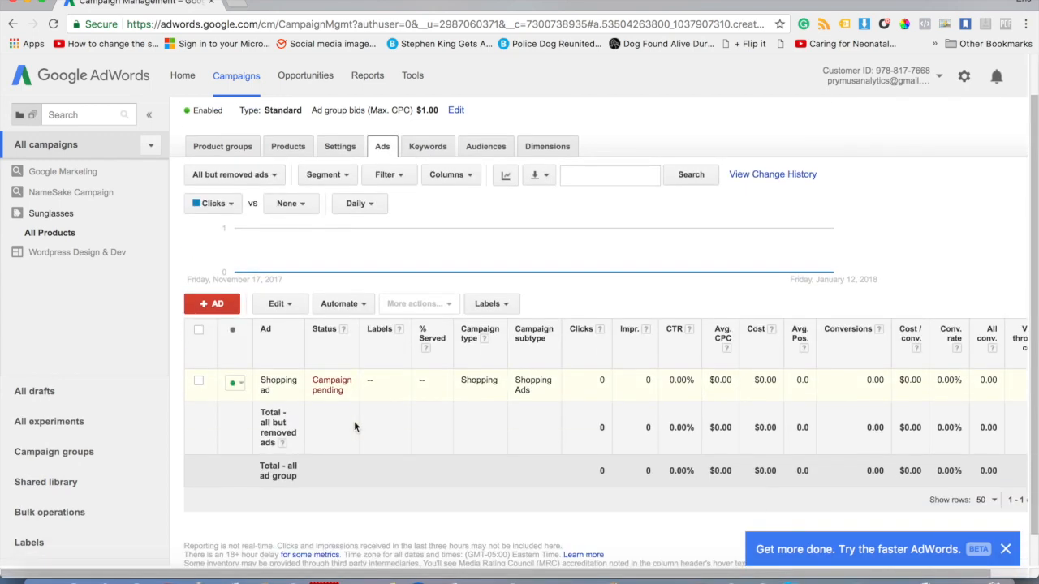
left_click(426, 148)
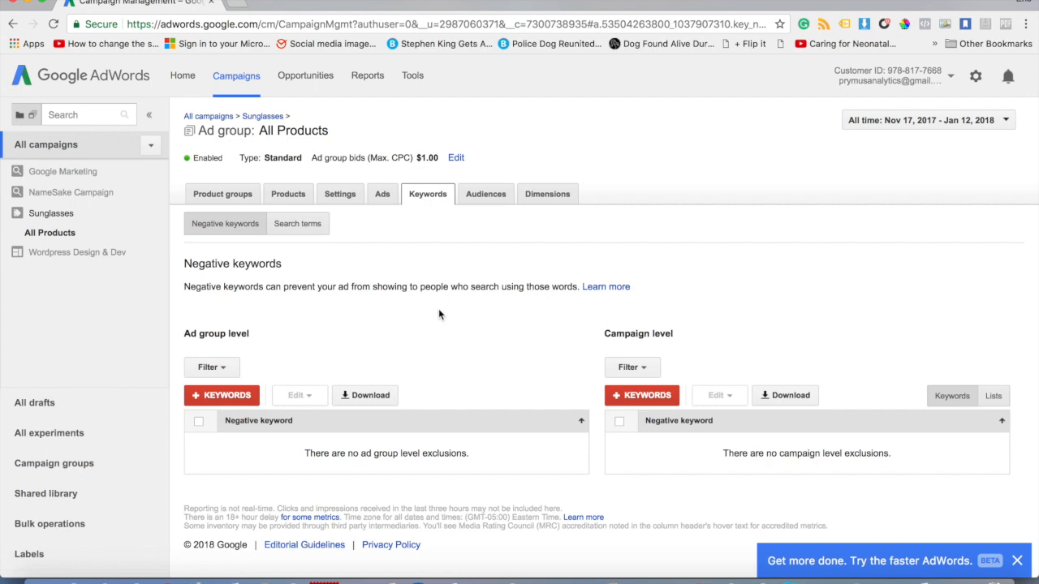
left_click(219, 396)
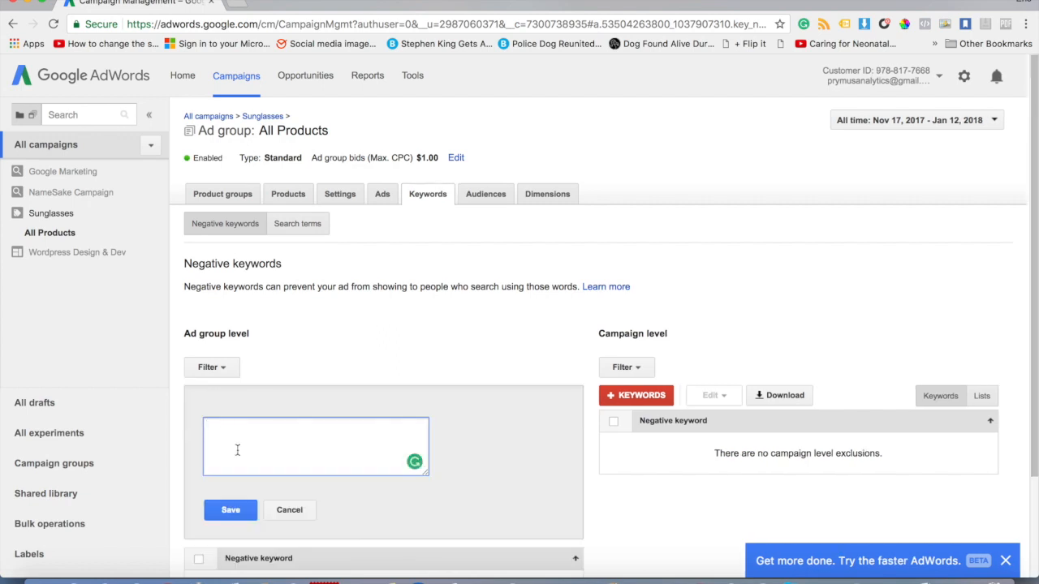
left_click(281, 510)
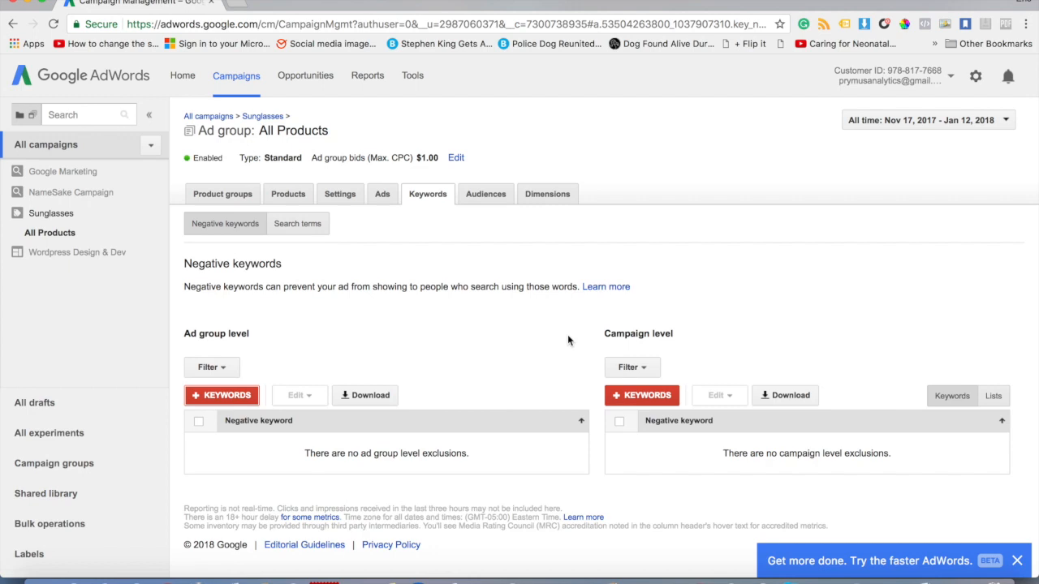
- Look over the ad group's remarketing audiences and dimensions, and return to its product groups
left_click(489, 194)
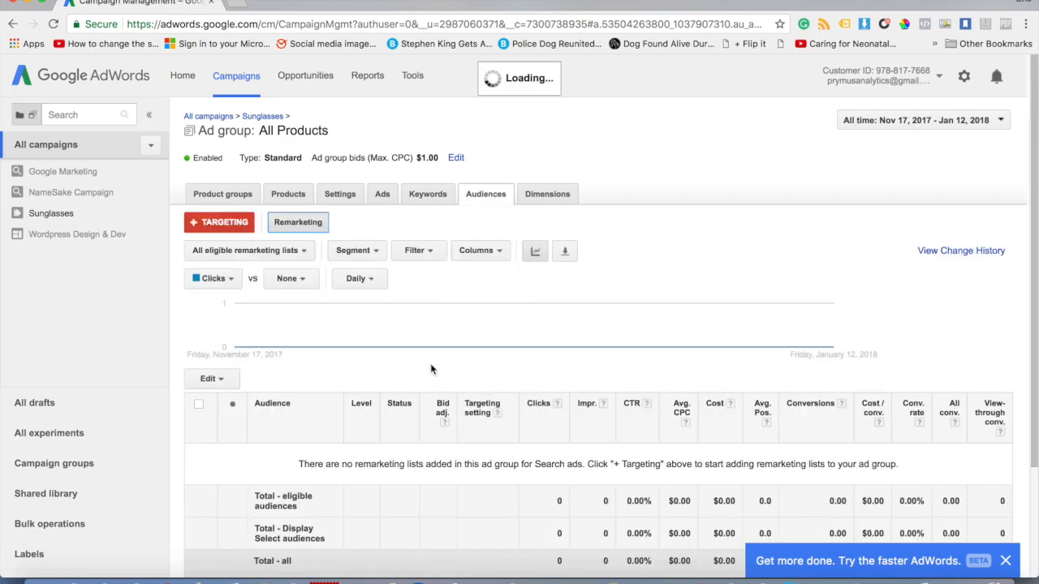
scroll(431, 363, "down", 2)
scroll(430, 367, "down", 1)
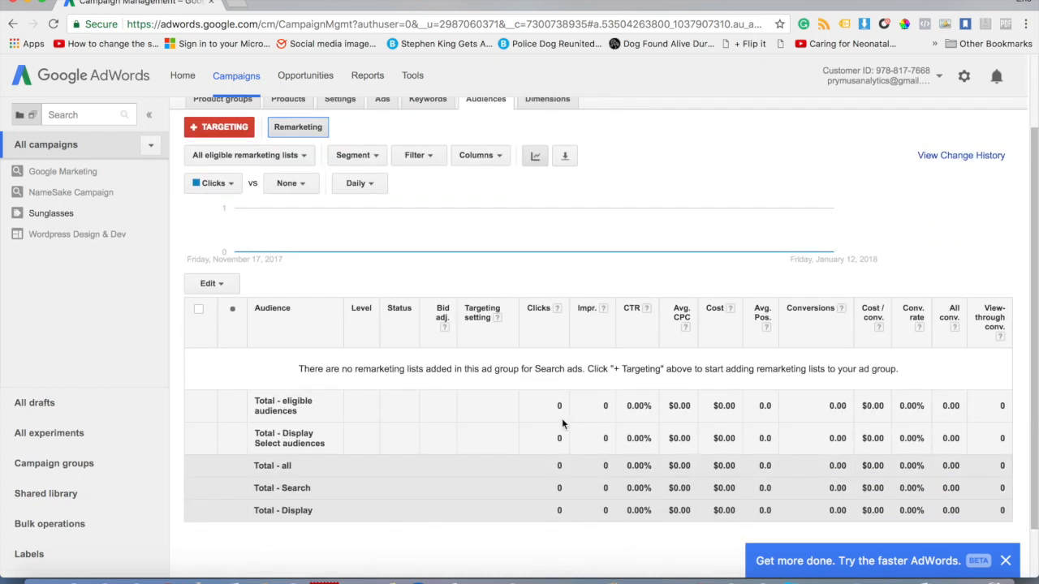
scroll(425, 430, "up", 3)
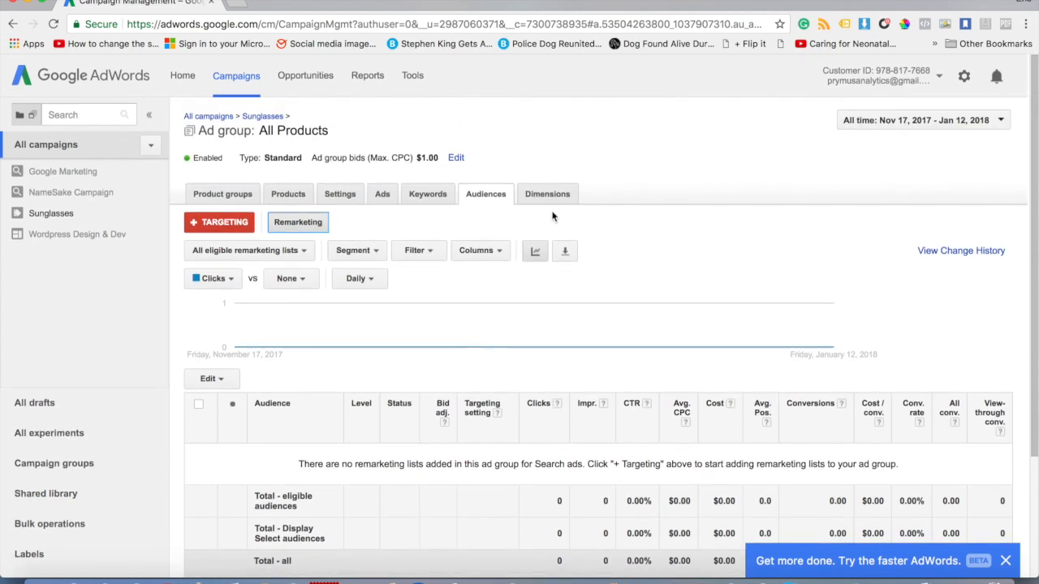
left_click(549, 198)
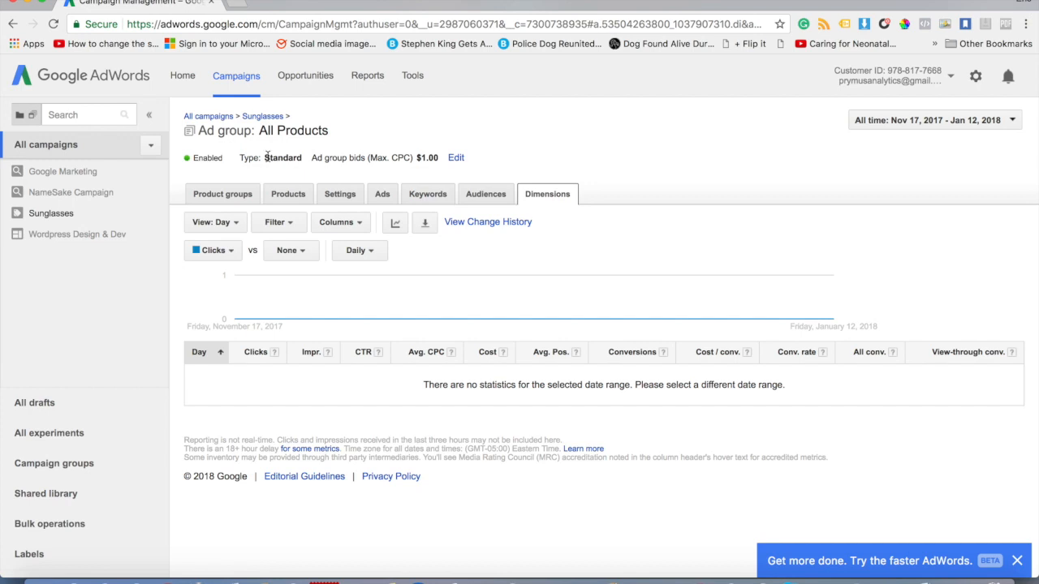
left_click(235, 198)
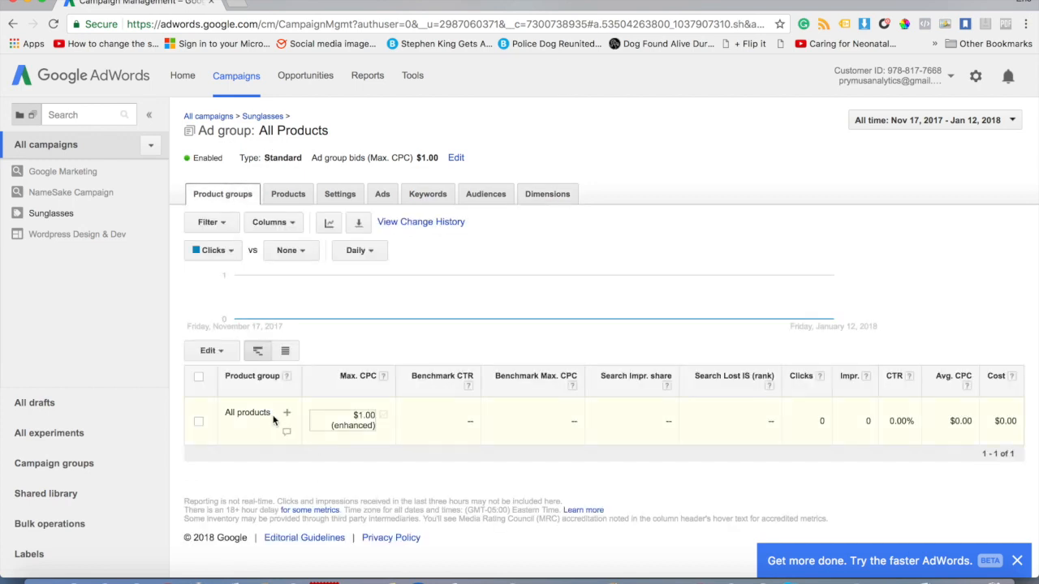
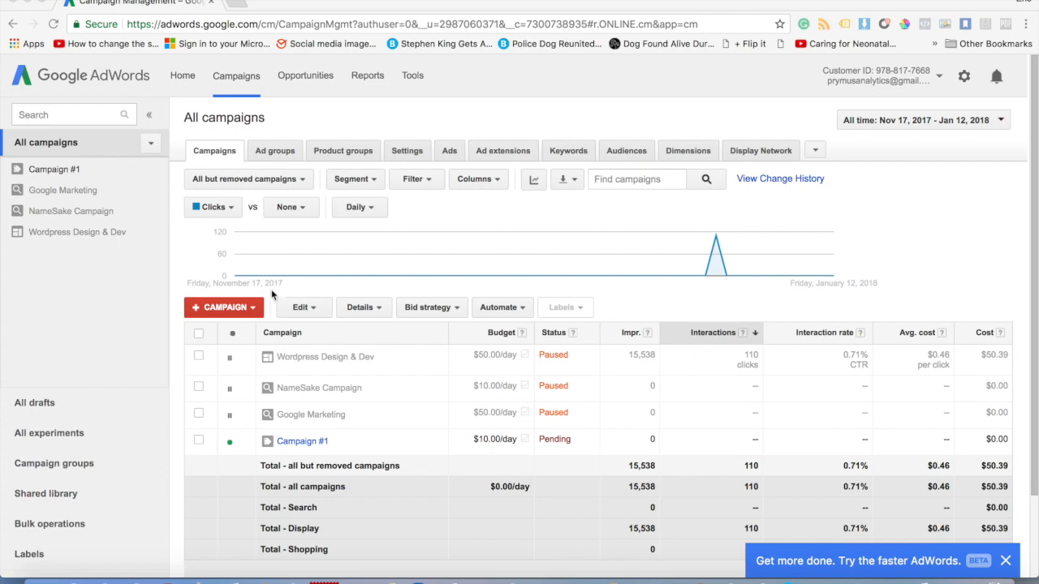
- Start a new Display Network only campaign and look over the available marketing objectives
left_click(236, 313)
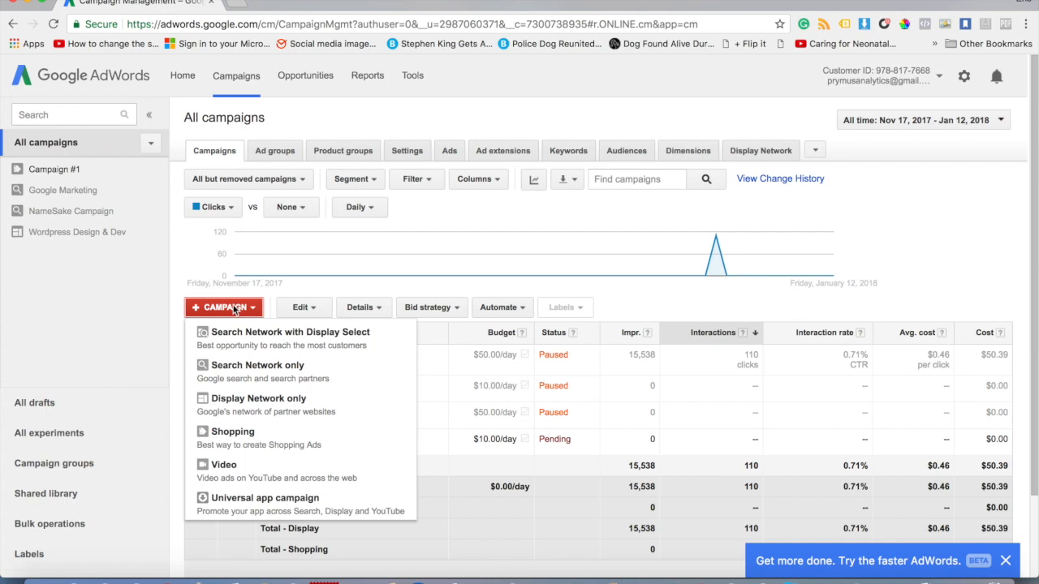
left_click(237, 402)
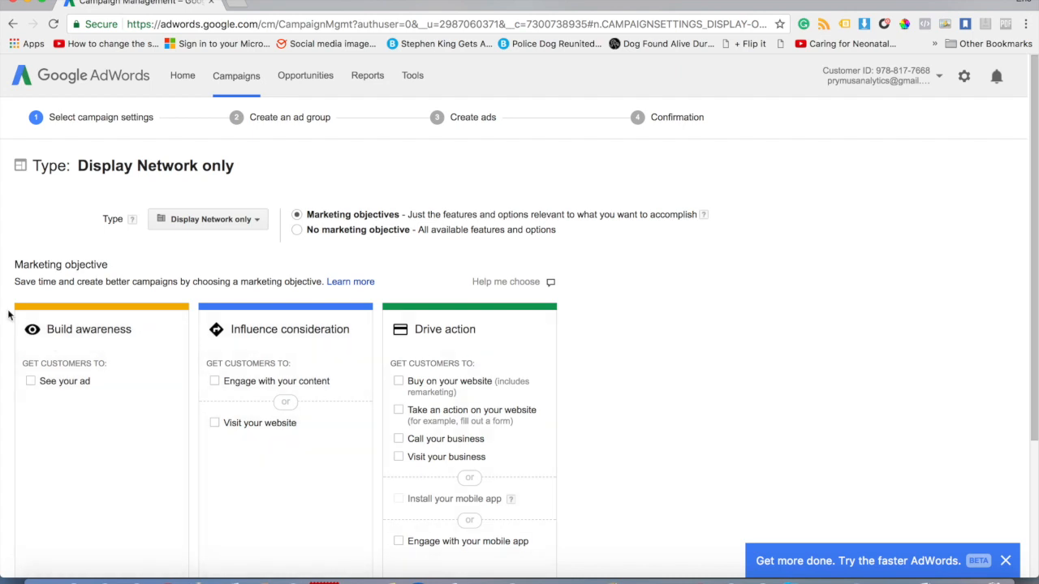
scroll(33, 327, "down", 1)
scroll(32, 327, "down", 1)
scroll(33, 327, "up", 2)
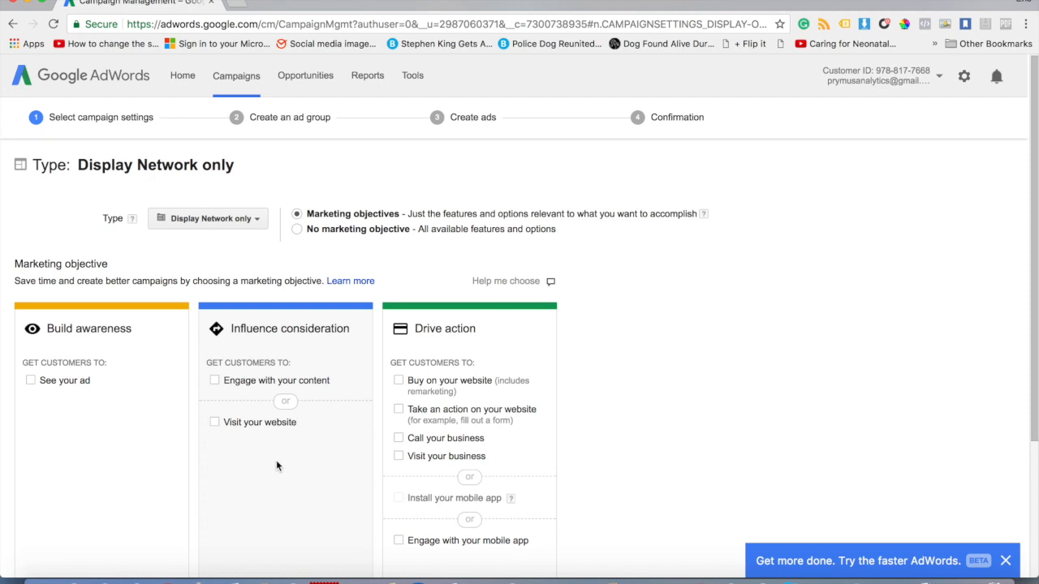
- Try the Engage with your content objective, clear it again, and review the Drive action objectives
left_click(215, 380)
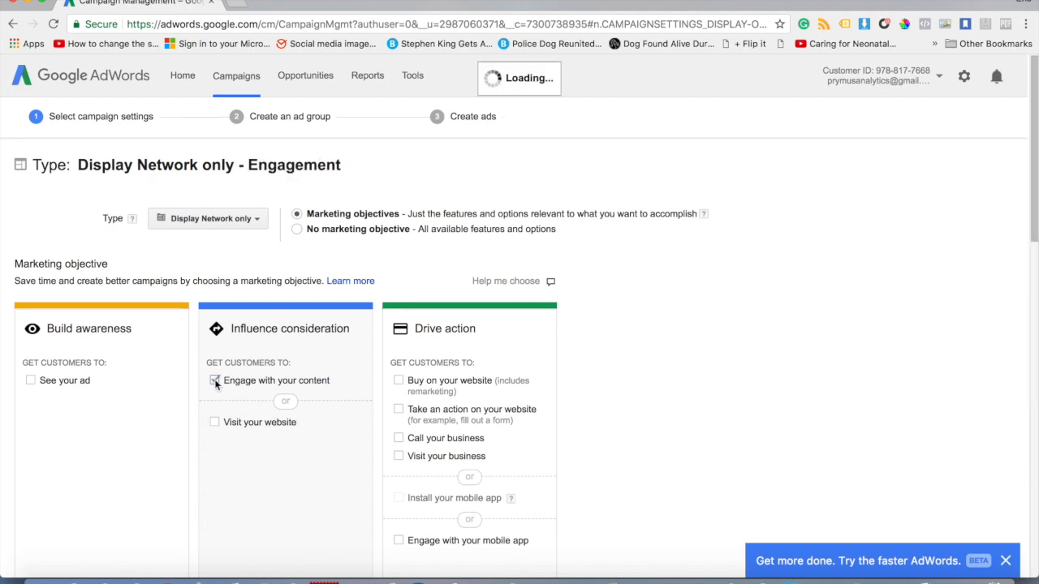
left_click(215, 382)
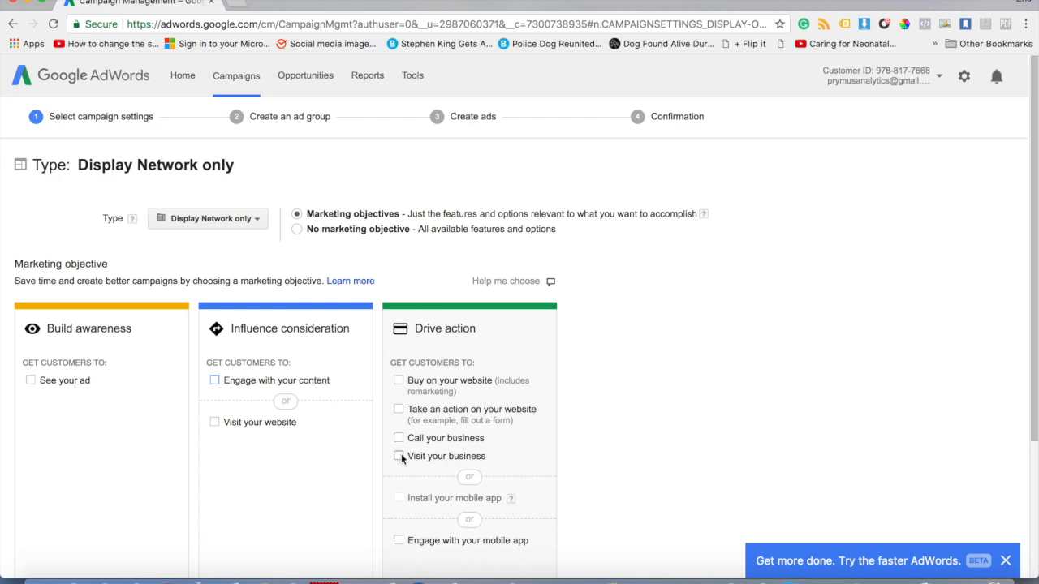
scroll(481, 453, "down", 2)
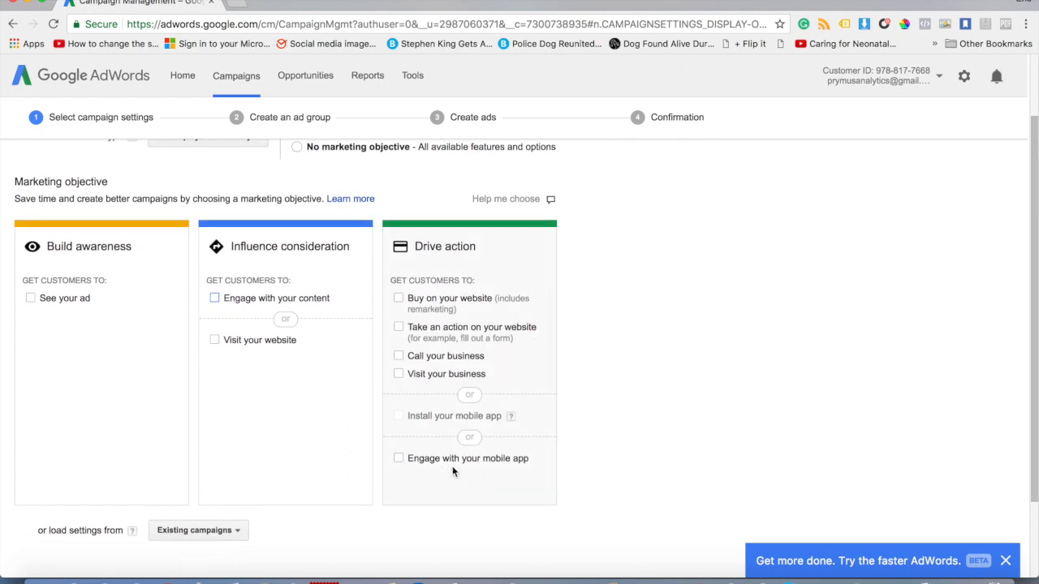
scroll(452, 472, "up", 2)
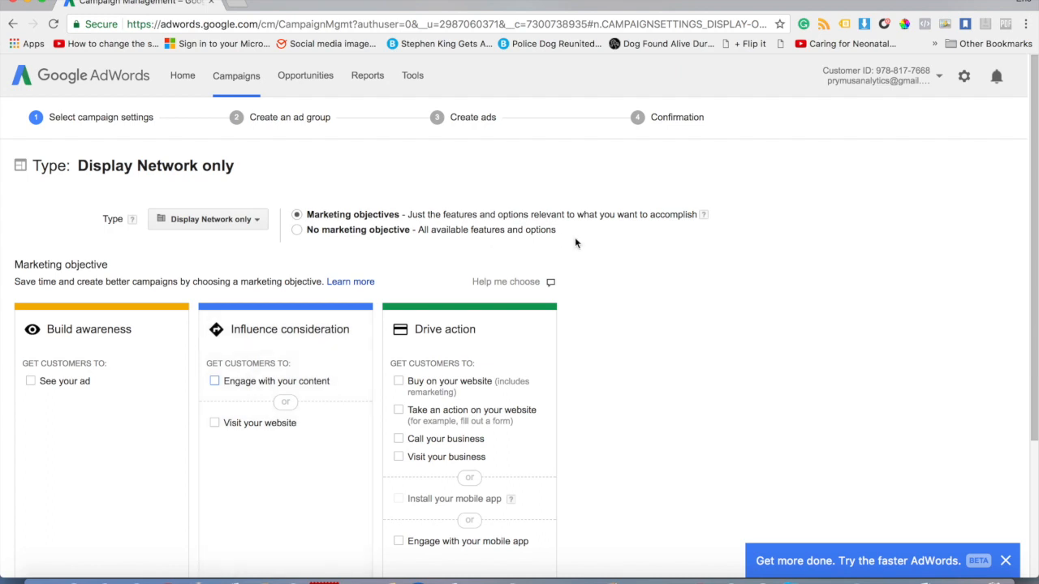
- Choose no marketing objective with all features, and name the campaign Dynamic Retargeting: Youthly
left_click(297, 231)
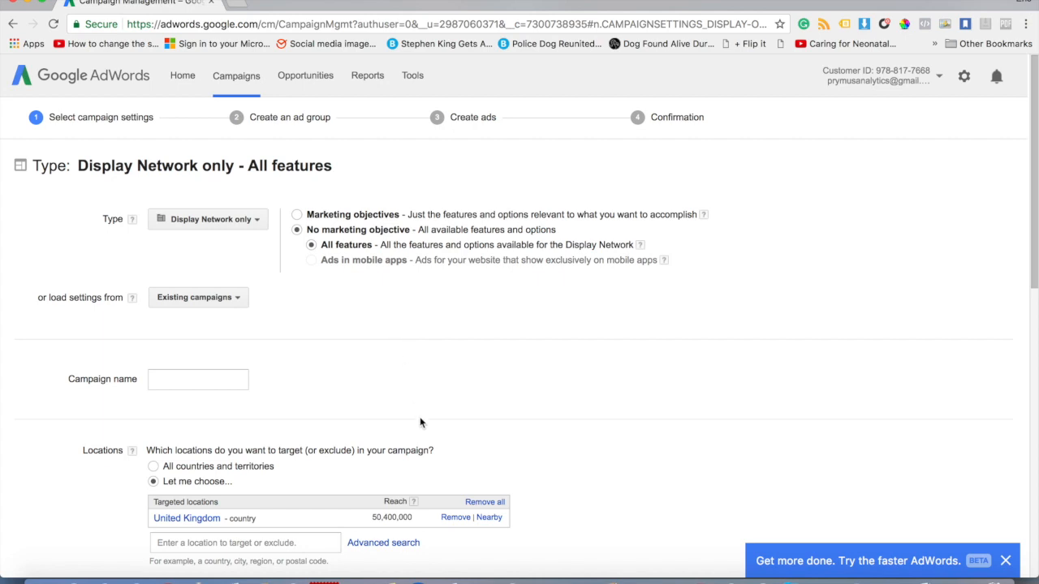
scroll(421, 422, "down", 2)
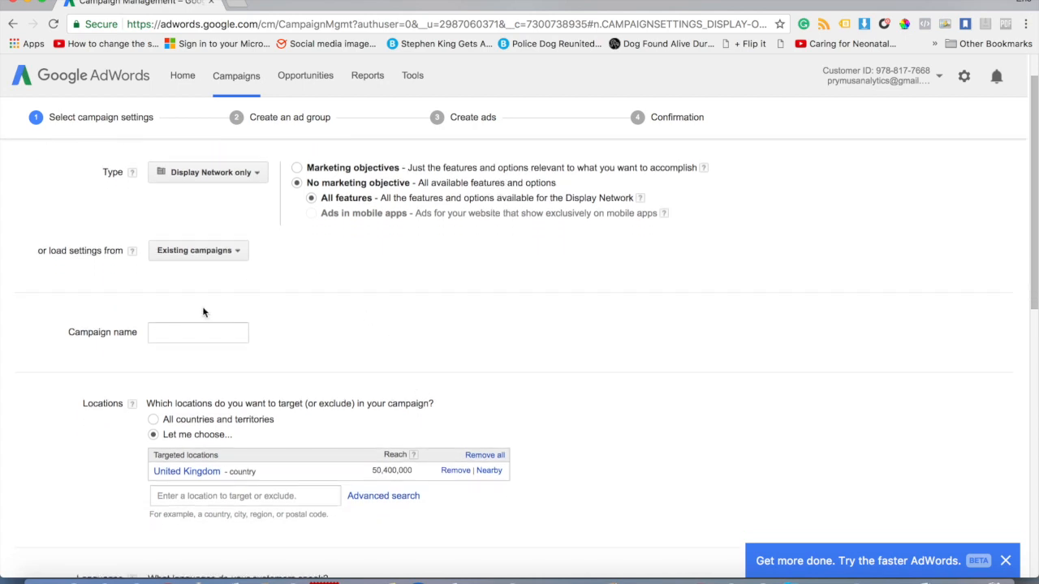
left_click(222, 333)
type("Dynamic Retargeting")
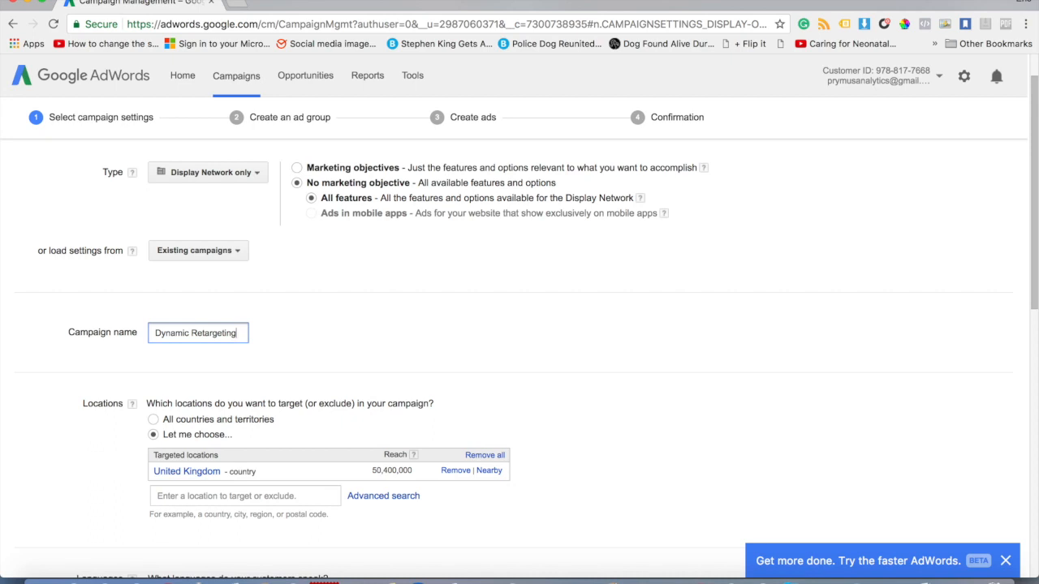
type(":")
type("Youthly")
left_click(320, 332)
scroll(320, 332, "down", 3)
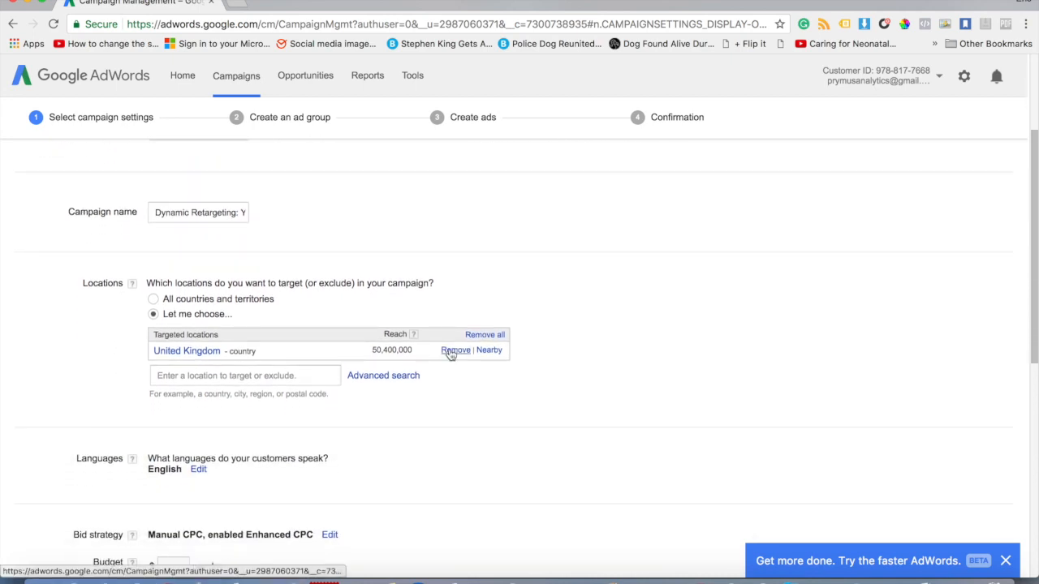
- Replace the United Kingdom with the United States as the campaign's targeted location
left_click(449, 350)
left_click(166, 337)
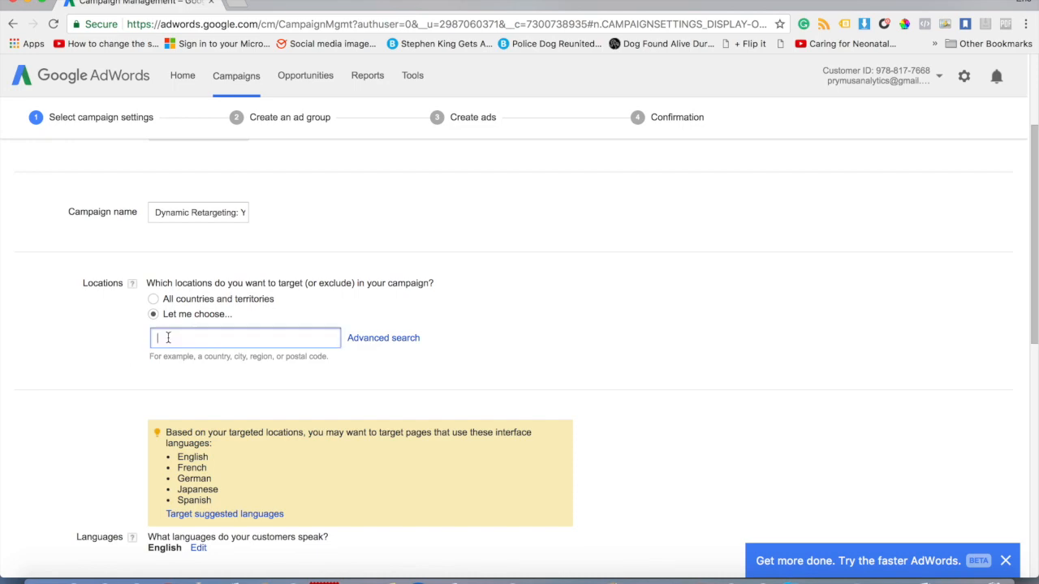
type("unite")
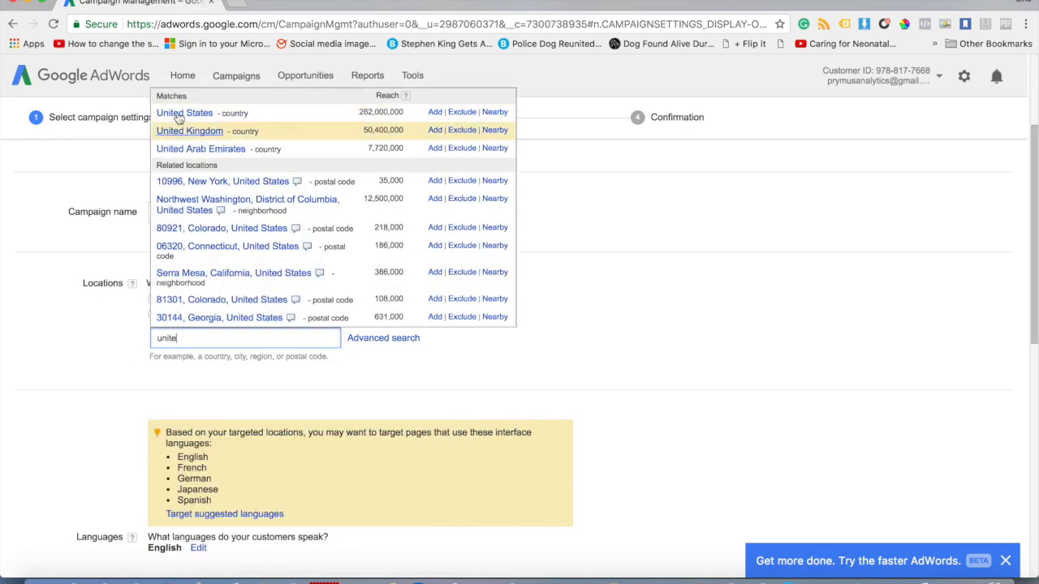
left_click(195, 113)
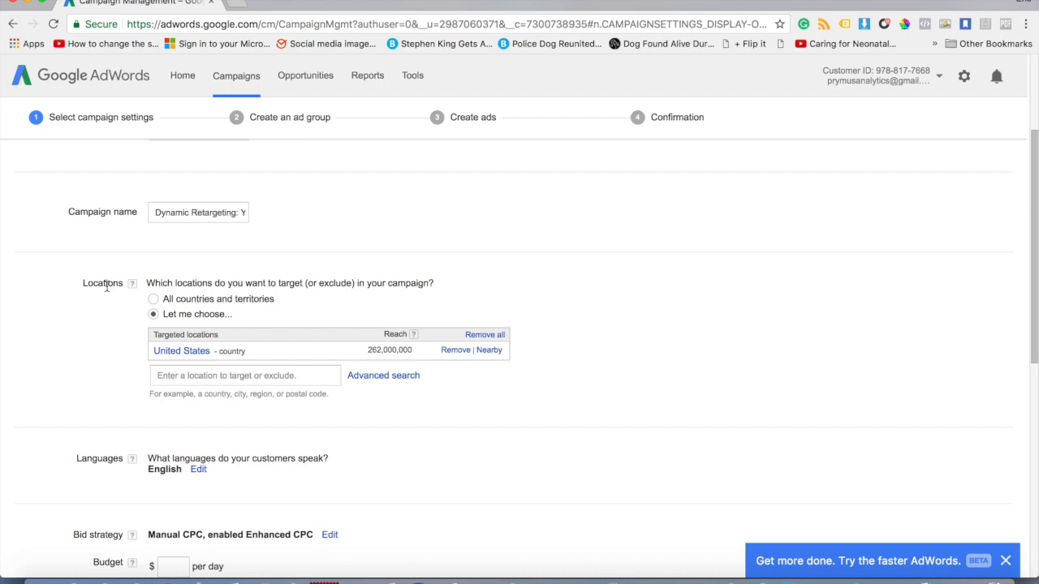
left_click(175, 374)
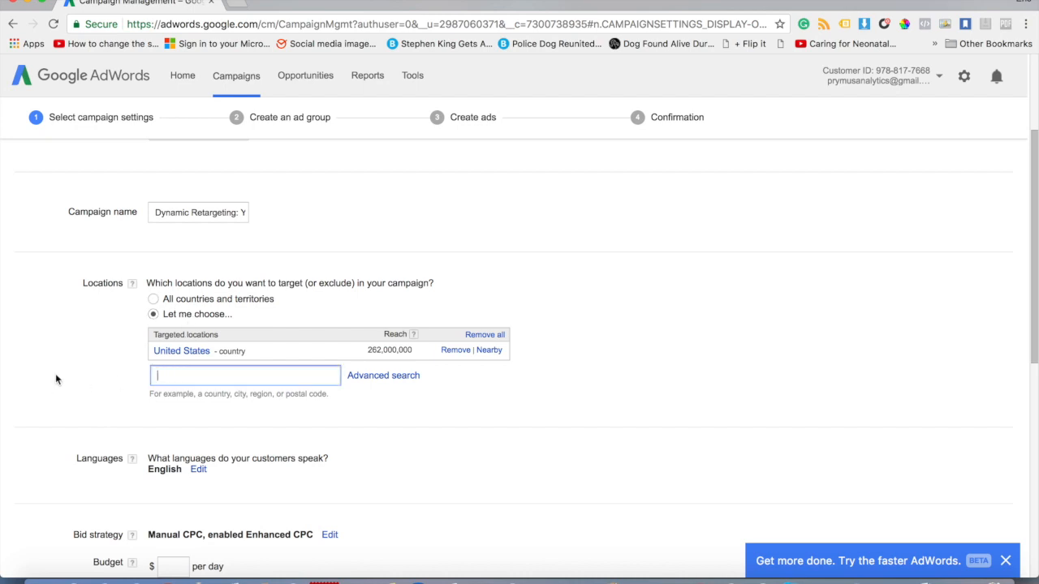
scroll(100, 323, "down", 3)
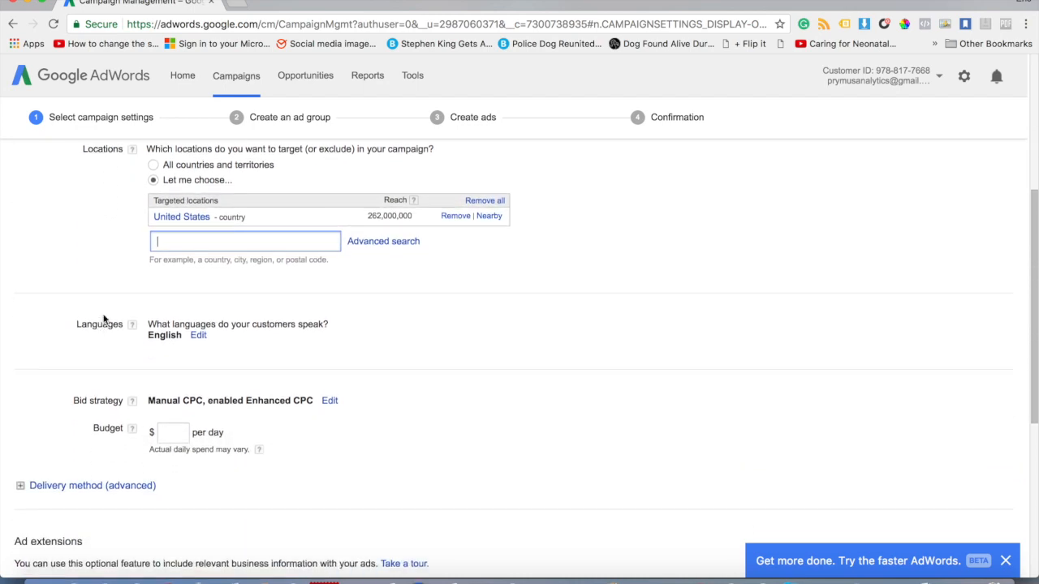
scroll(118, 254, "up", 1)
scroll(119, 258, "up", 2)
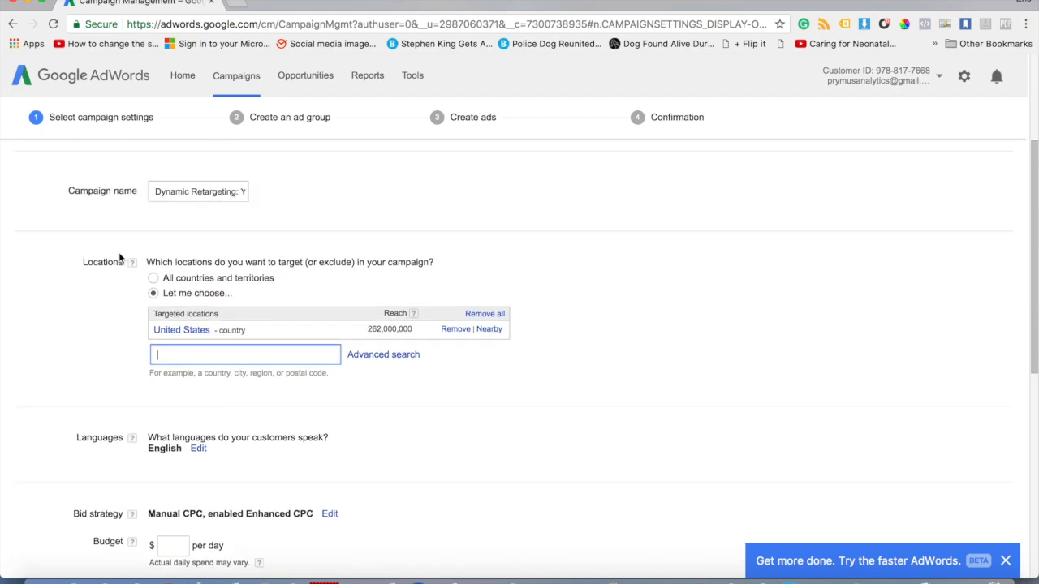
- Open the campaign's language settings and look over the available customer languages
scroll(119, 258, "down", 1)
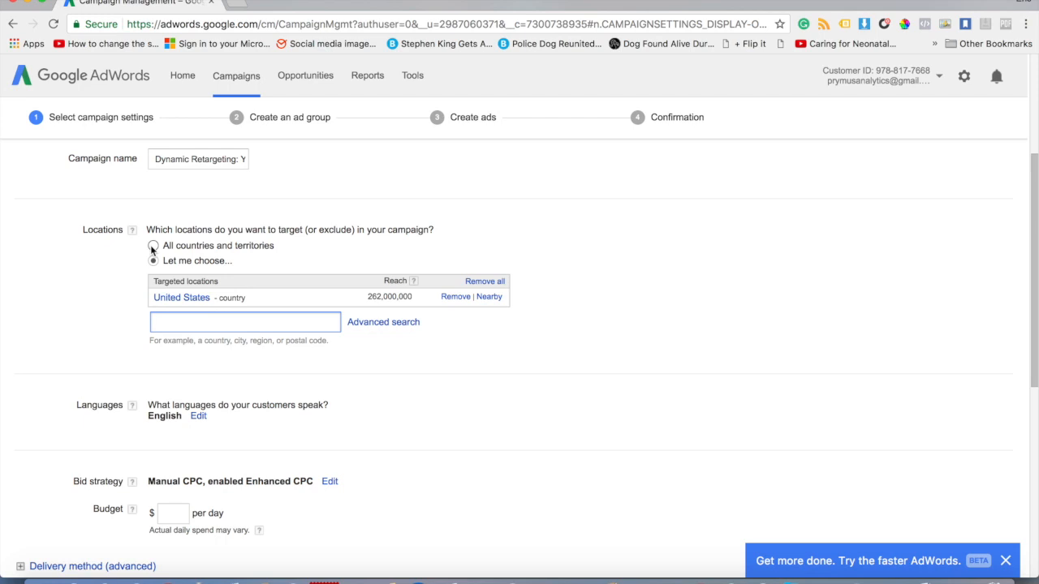
scroll(42, 349, "down", 1)
scroll(43, 349, "down", 3)
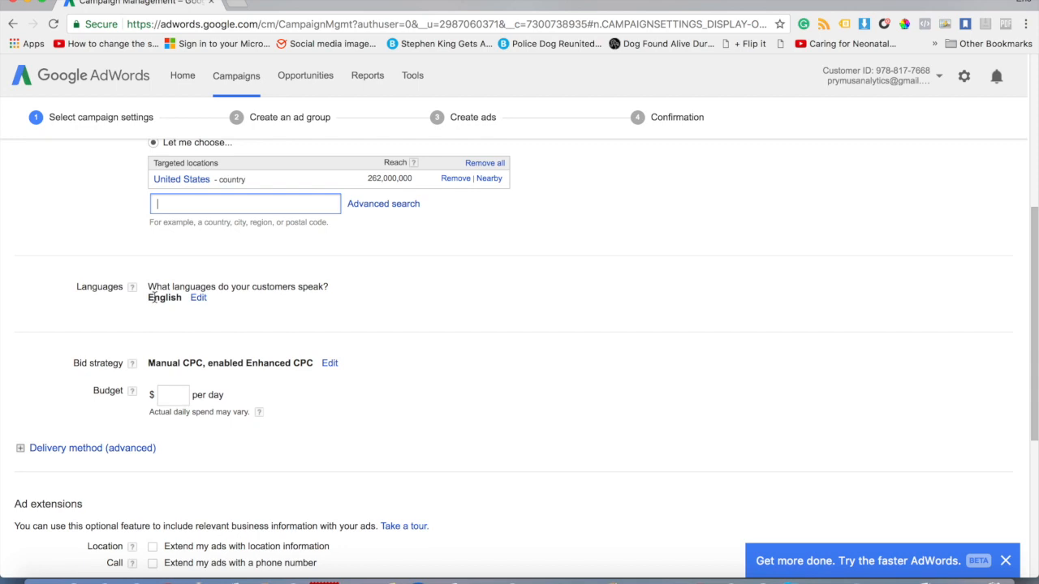
left_click(198, 298)
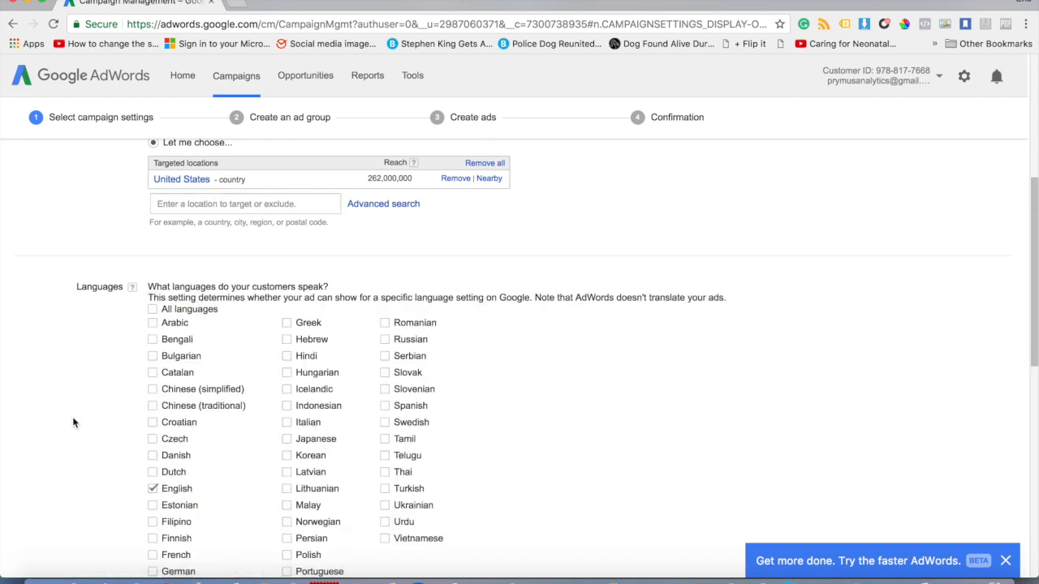
- Set the campaign budget to $10 per day and read the help note on actual daily spend
scroll(72, 422, "down", 6)
left_click(176, 408)
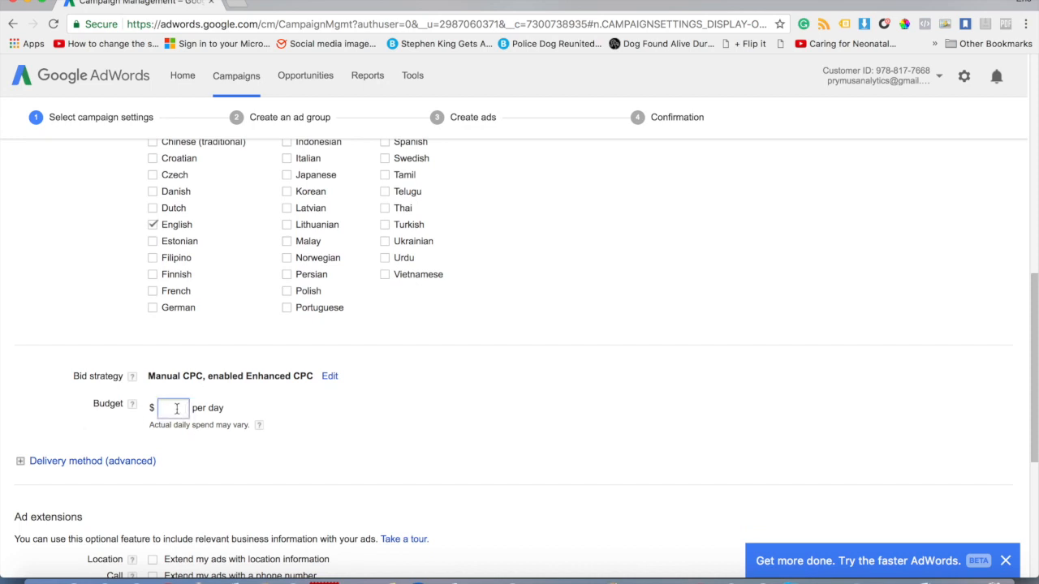
type("10")
left_click(258, 425)
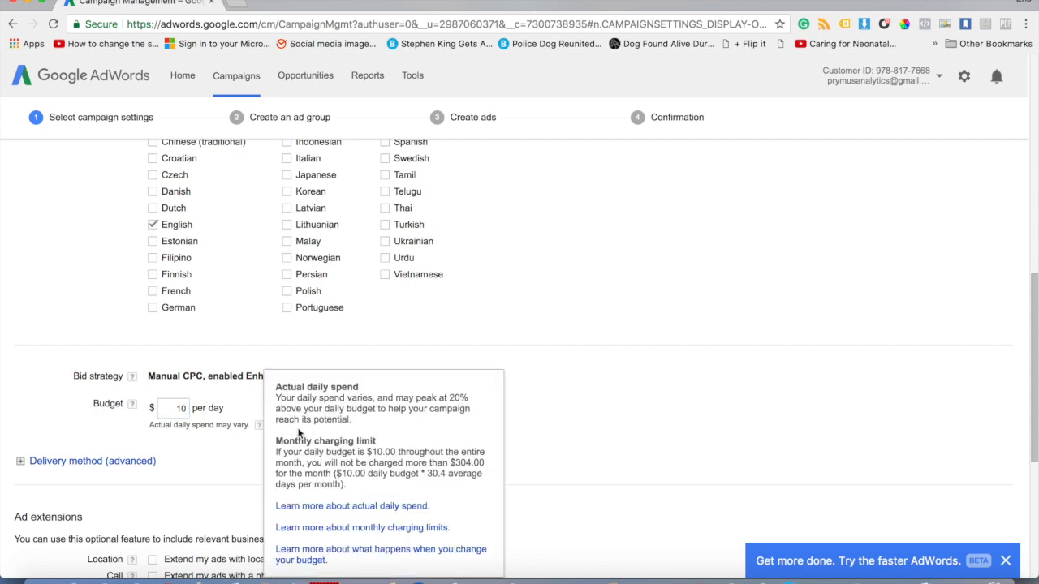
left_click(223, 408)
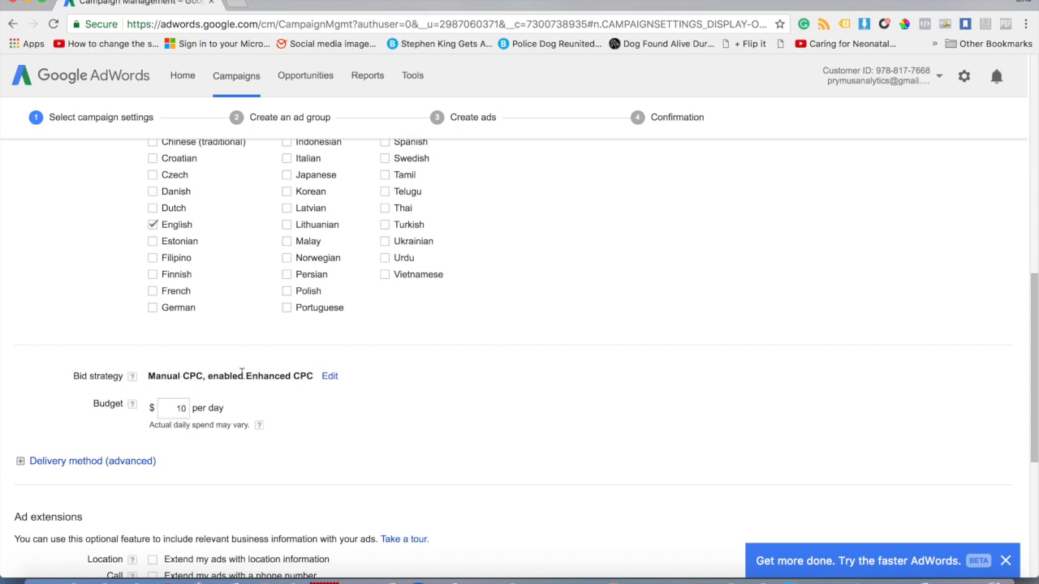
- Open the bid strategy settings and turn off Enhanced CPC for the Manual CPC strategy
left_click(330, 377)
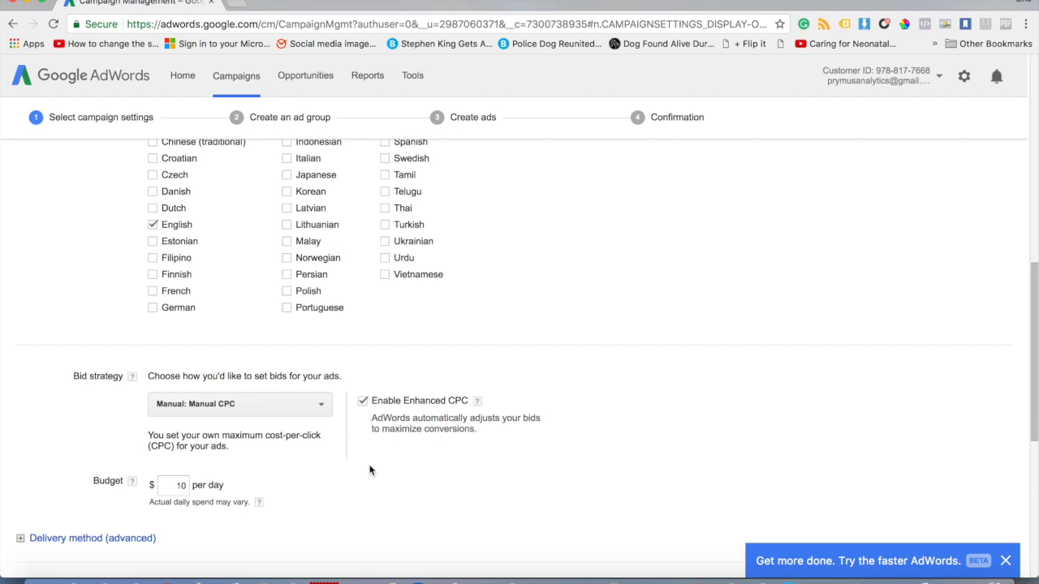
left_click(363, 401)
left_click(363, 401)
left_click(363, 401)
left_click(362, 401)
- Expand the advanced delivery method settings and review the delivery and ad extension options
scroll(380, 496, "down", 3)
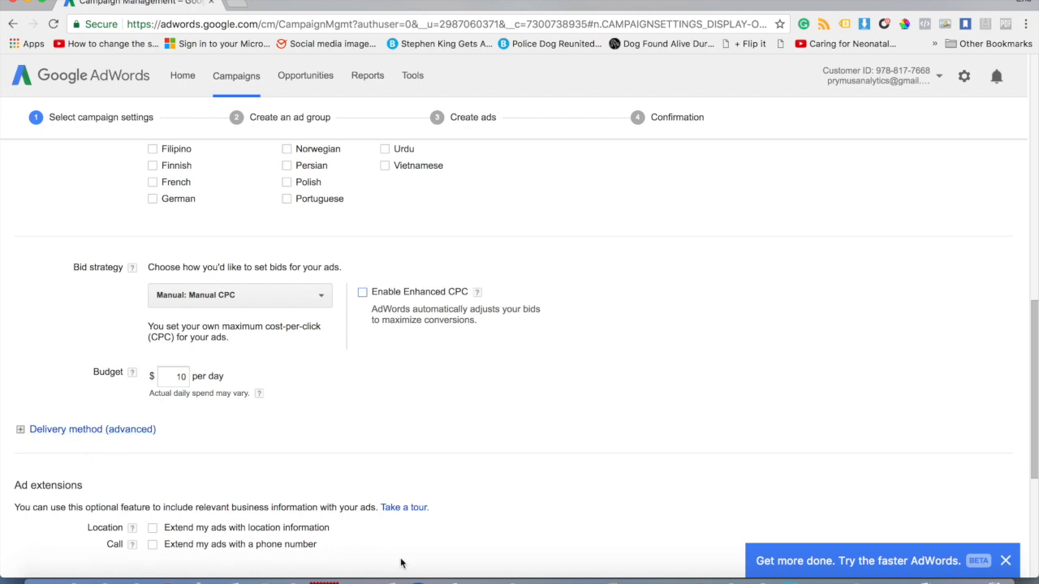
scroll(373, 459, "down", 1)
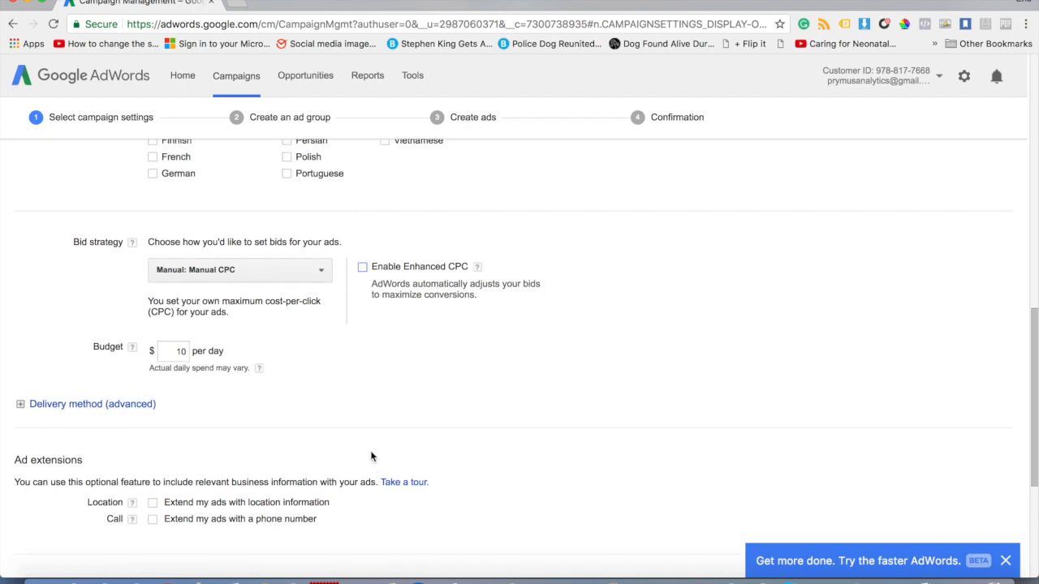
left_click(42, 397)
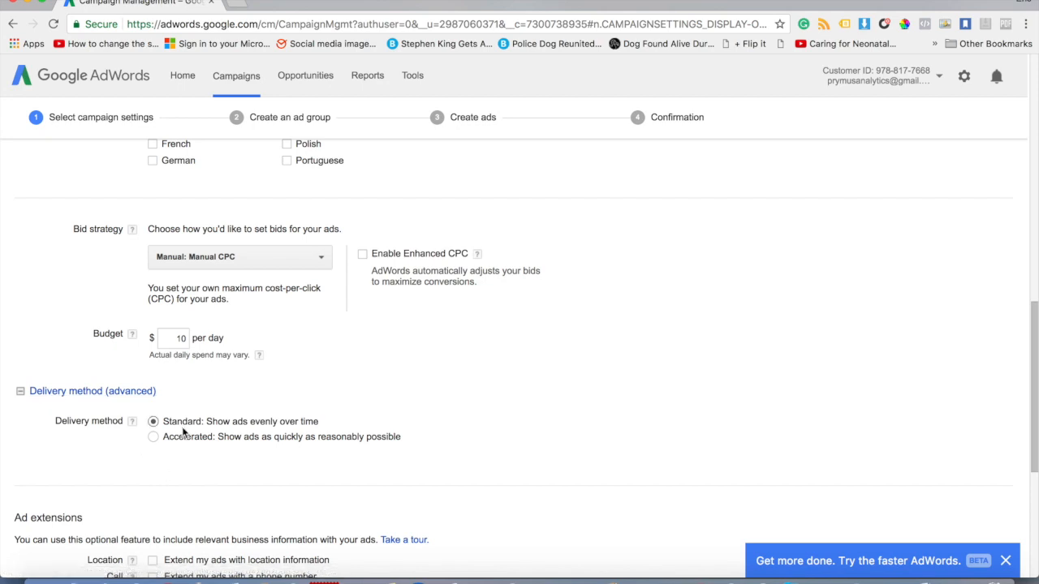
scroll(215, 461, "down", 2)
scroll(216, 461, "down", 4)
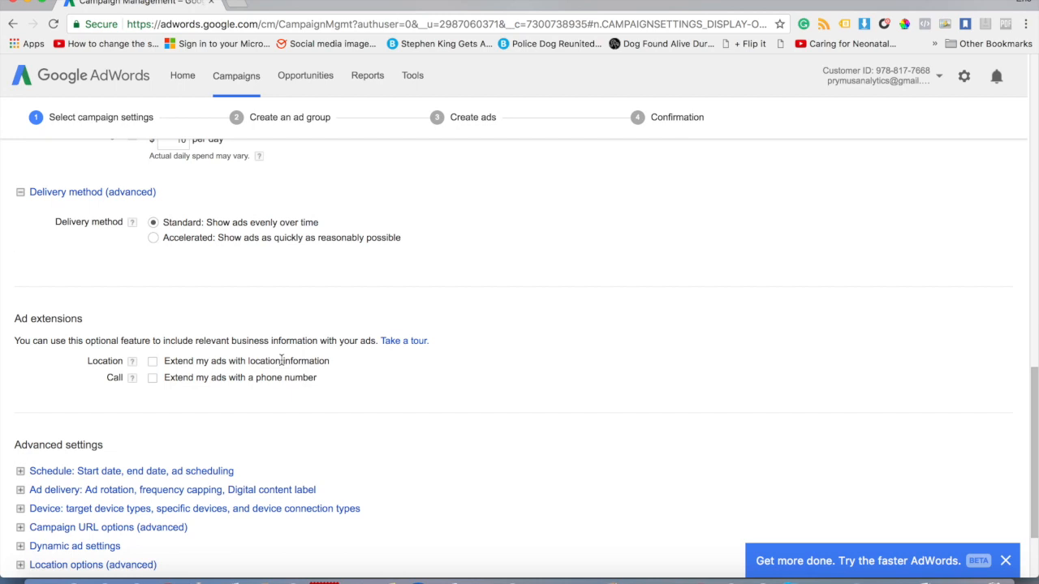
- Set the campaign's start date to Jan 16, 2018 in the advanced schedule settings
scroll(329, 357, "down", 3)
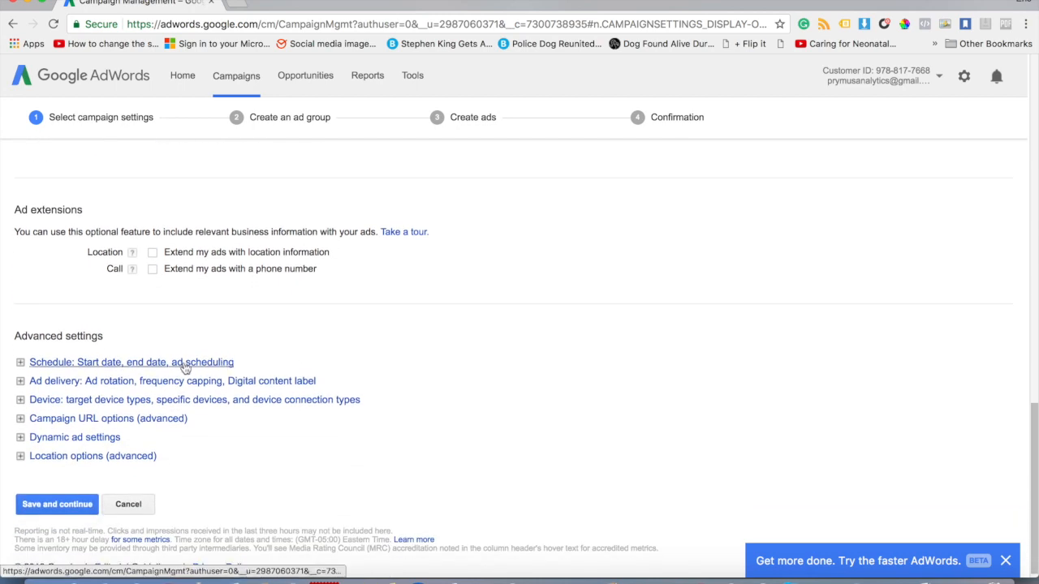
left_click(186, 365)
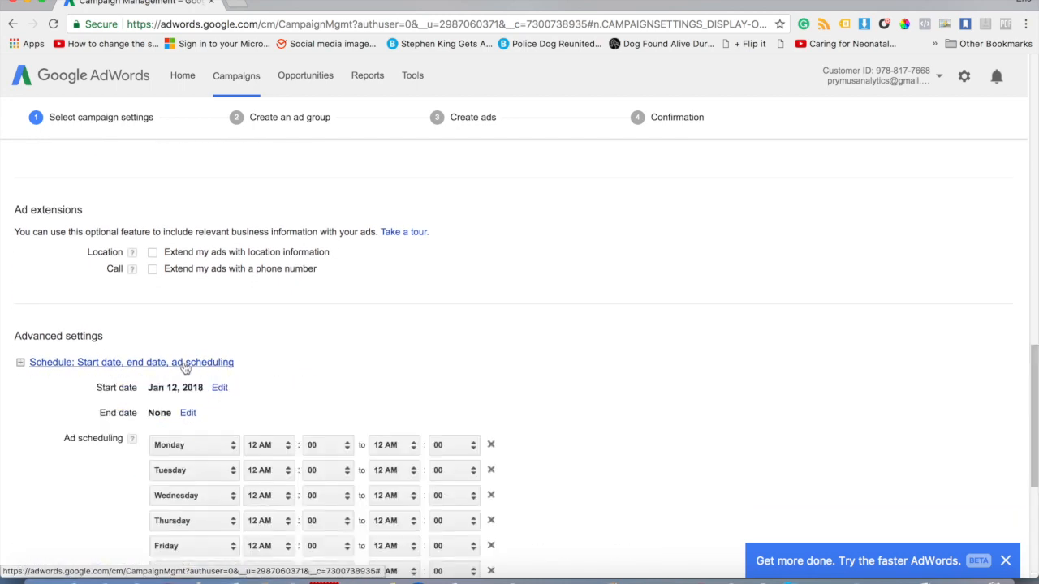
left_click(219, 388)
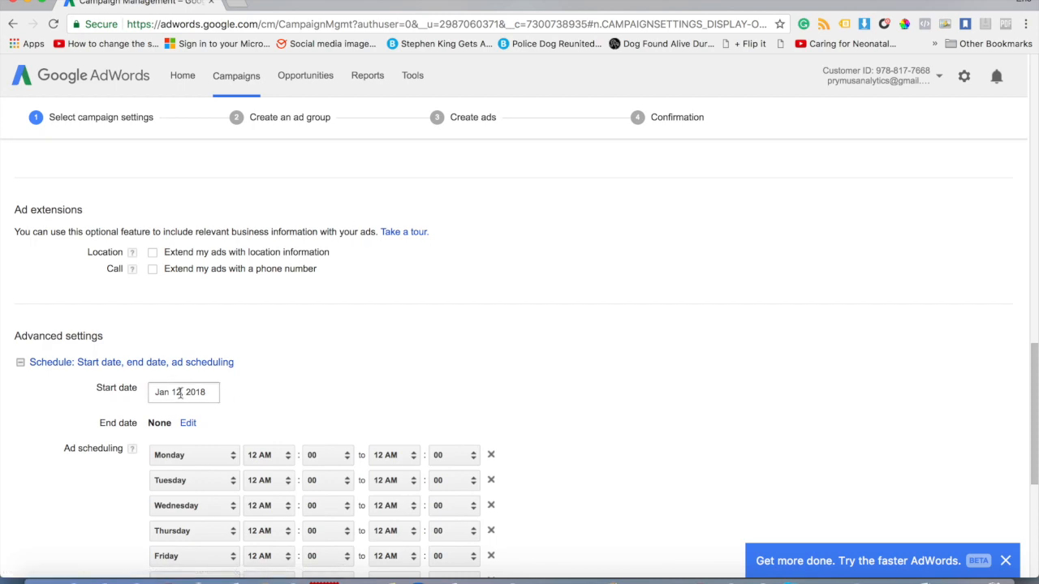
left_click(180, 393)
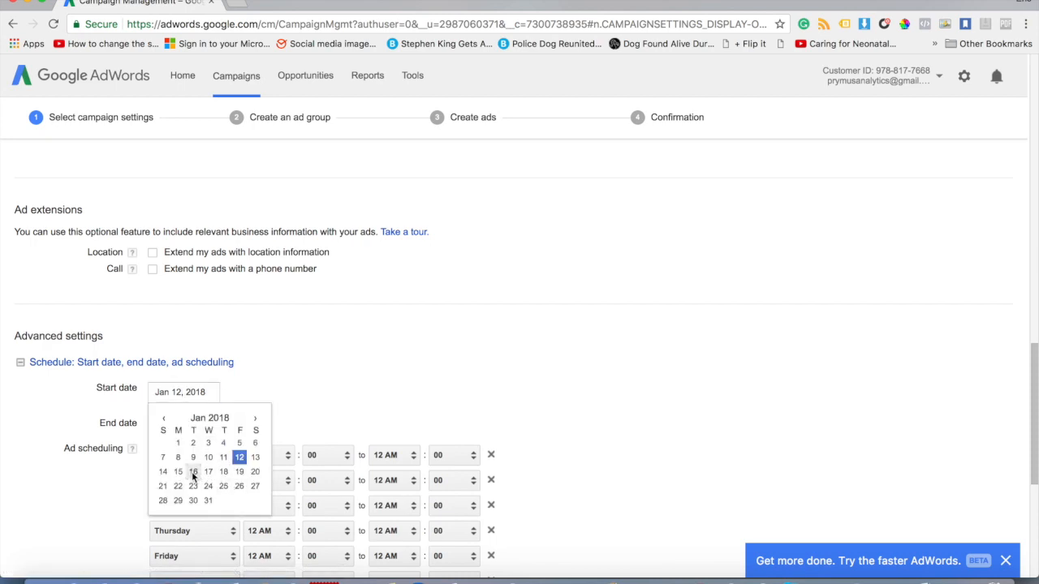
left_click(193, 476)
- Give the campaign an end date of Feb 16, 2018
left_click(188, 424)
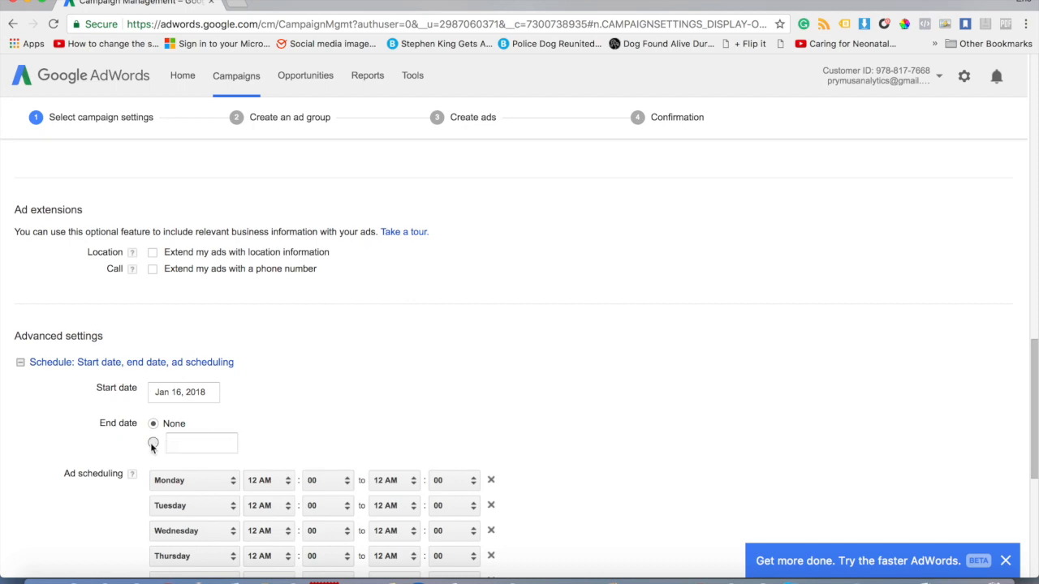
left_click(152, 445)
left_click(171, 443)
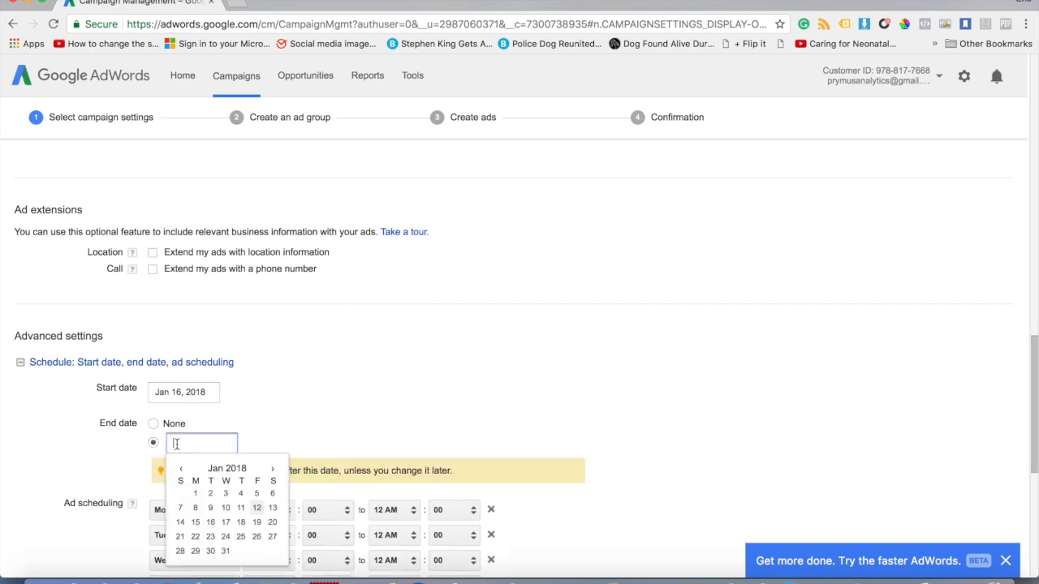
left_click(272, 470)
left_click(273, 471)
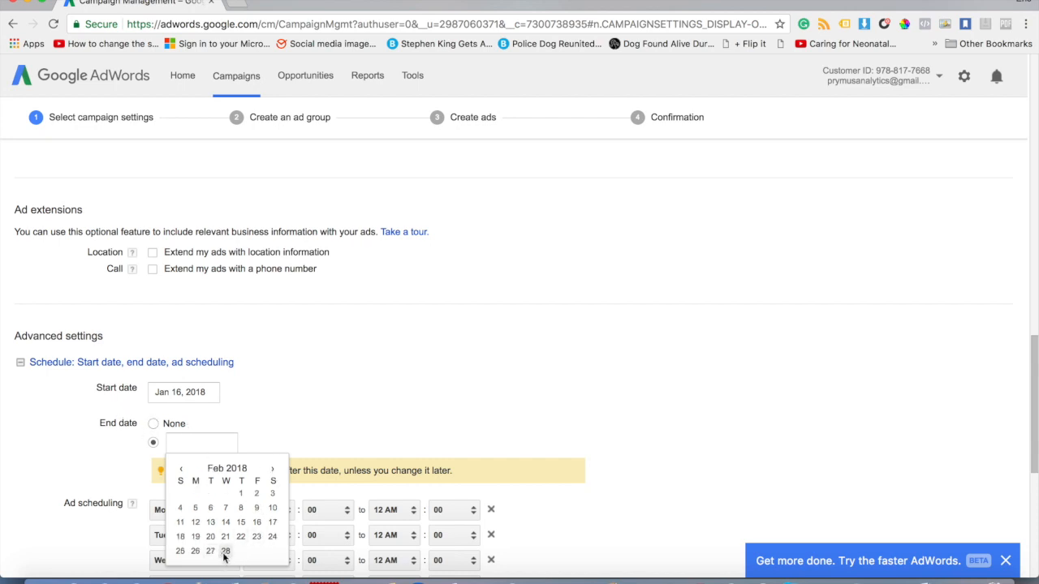
left_click(256, 523)
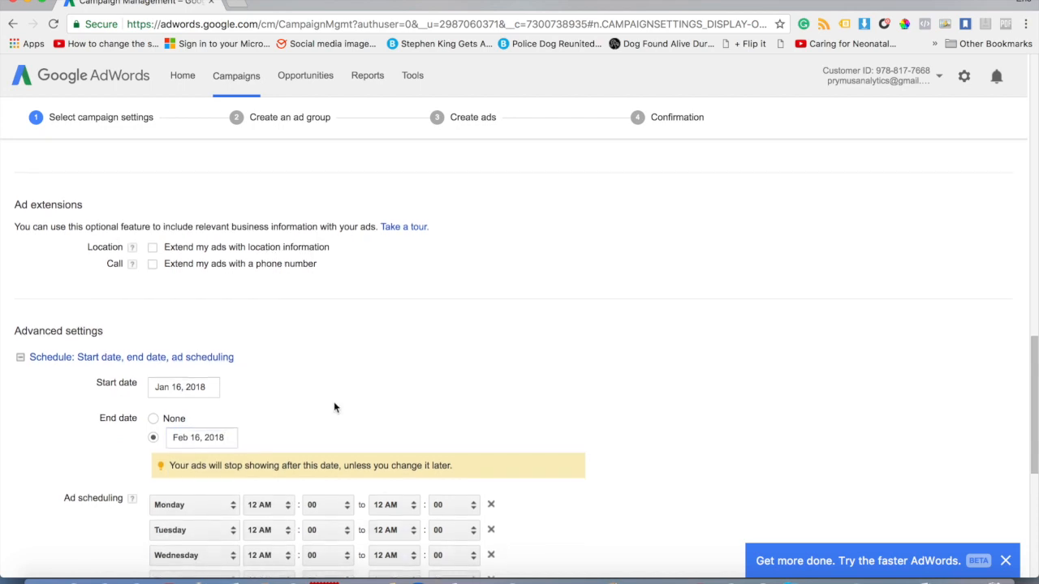
- Review the weekly ad scheduling and the ad delivery settings, then collapse the ad delivery section
scroll(334, 407, "down", 1)
scroll(334, 408, "down", 5)
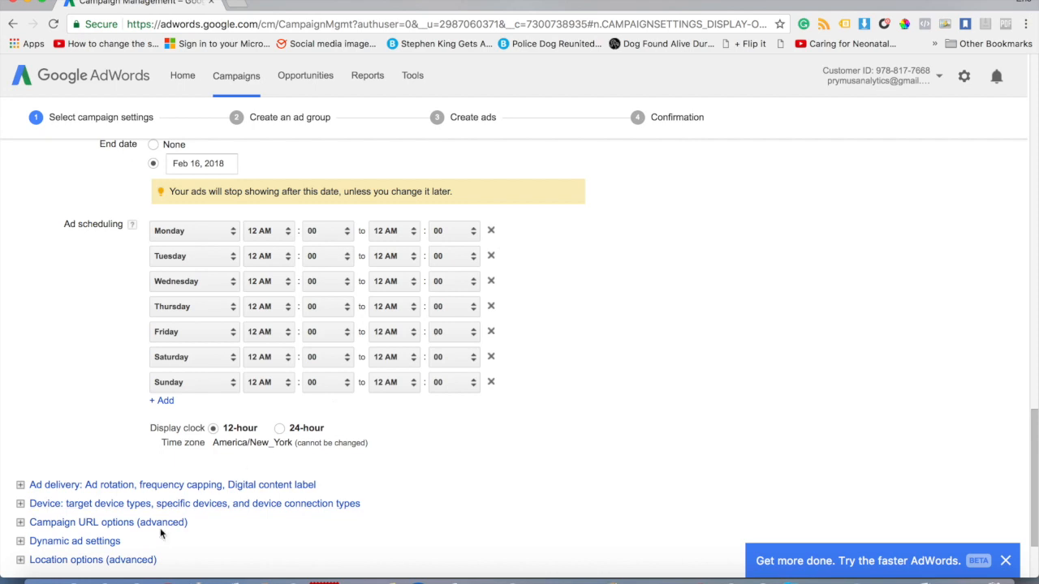
left_click(73, 487)
scroll(74, 454, "down", 3)
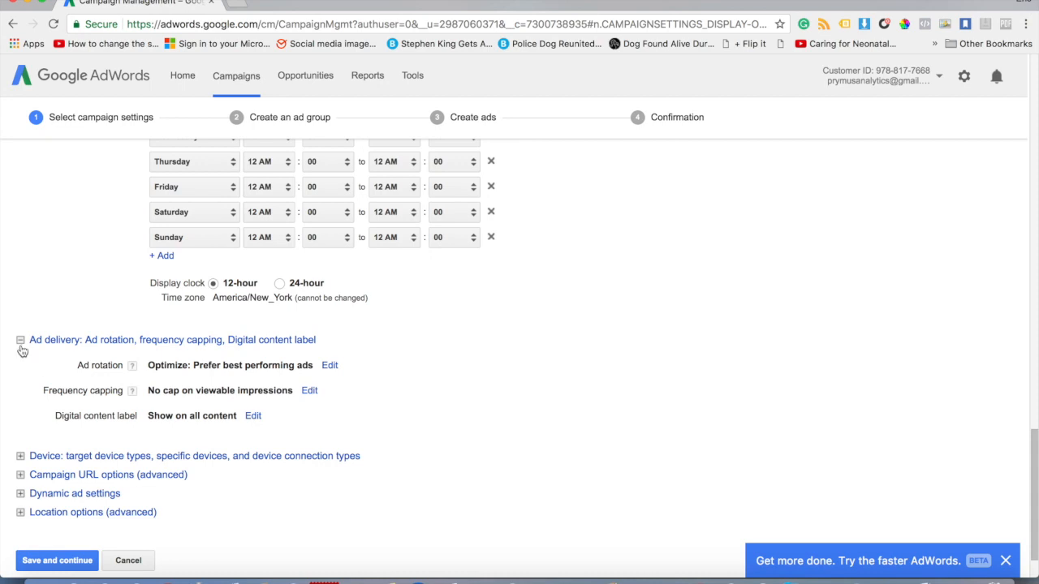
scroll(85, 414, "down", 1)
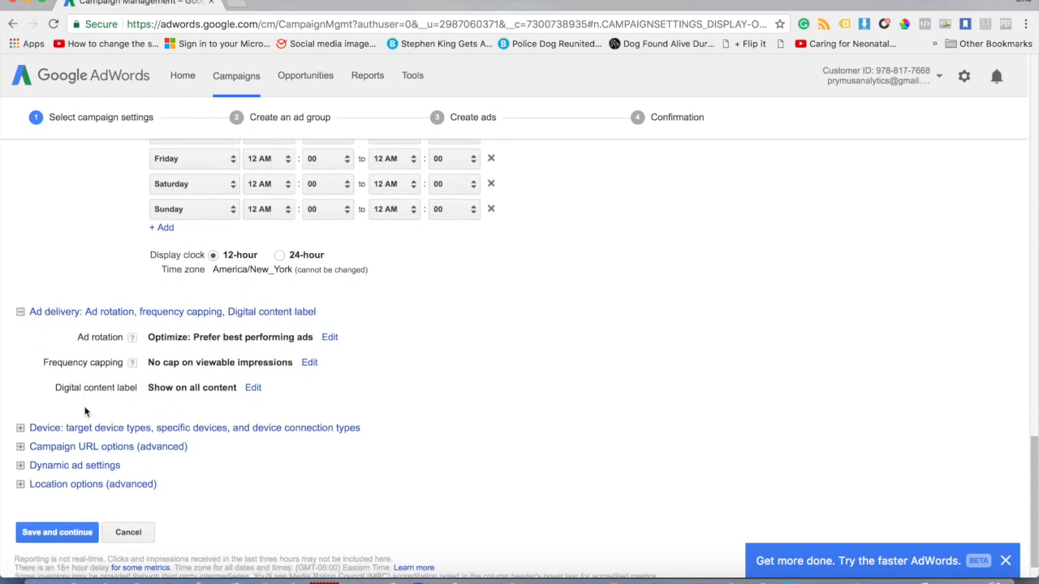
left_click(21, 314)
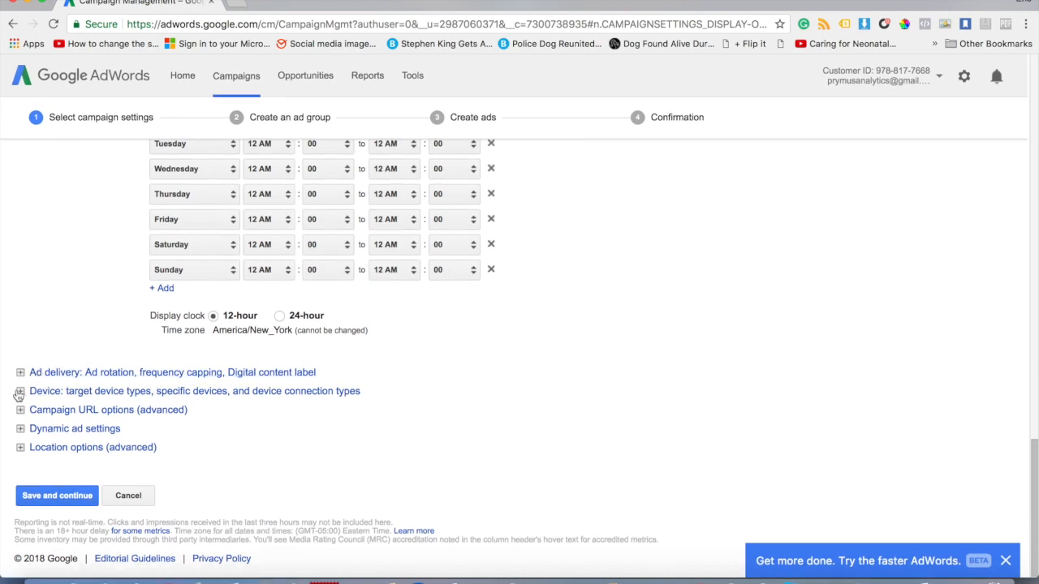
- Expand the device targeting and advanced campaign URL options and look them over
left_click(20, 391)
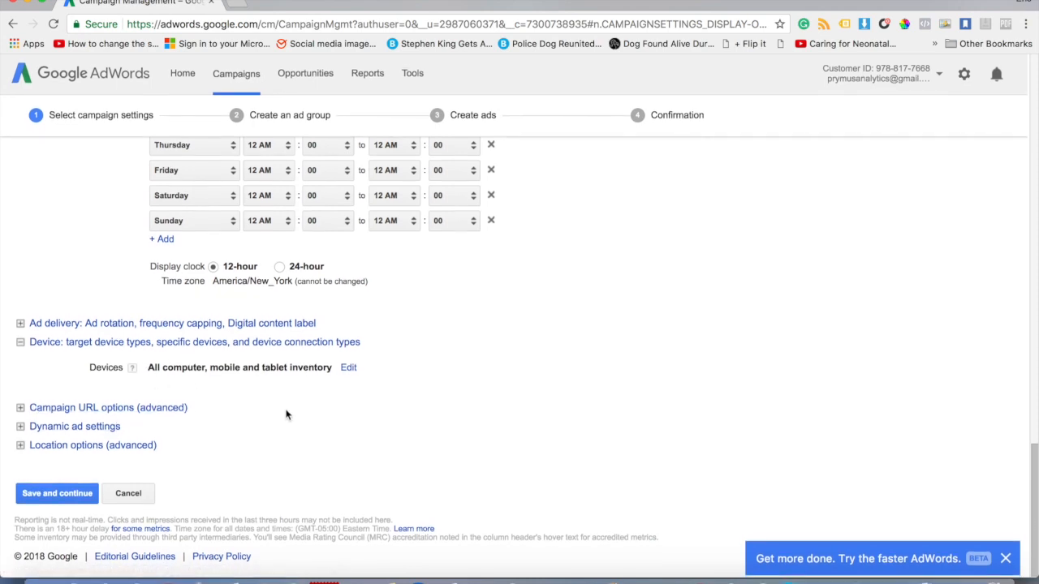
left_click(72, 411)
scroll(71, 415, "down", 2)
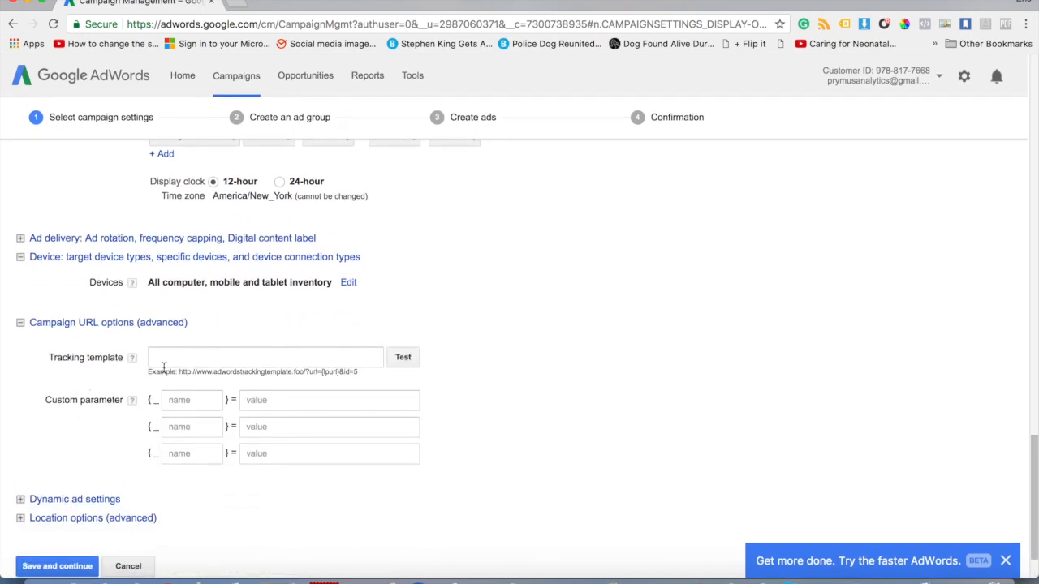
scroll(70, 416, "down", 2)
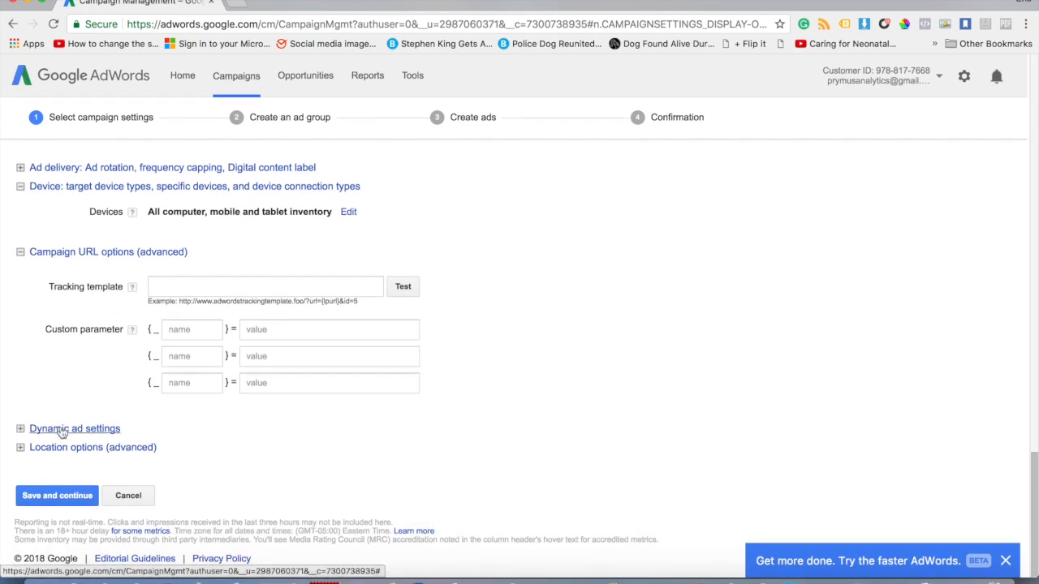
- Enable dynamic ads for the campaign with the Retail business type and the Youthly feed
left_click(62, 430)
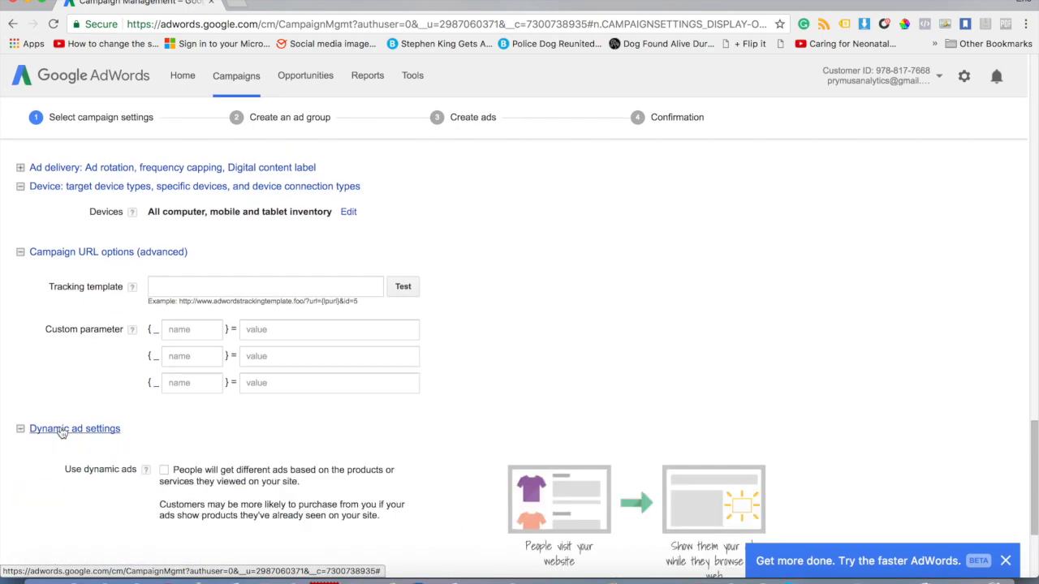
scroll(236, 449, "down", 3)
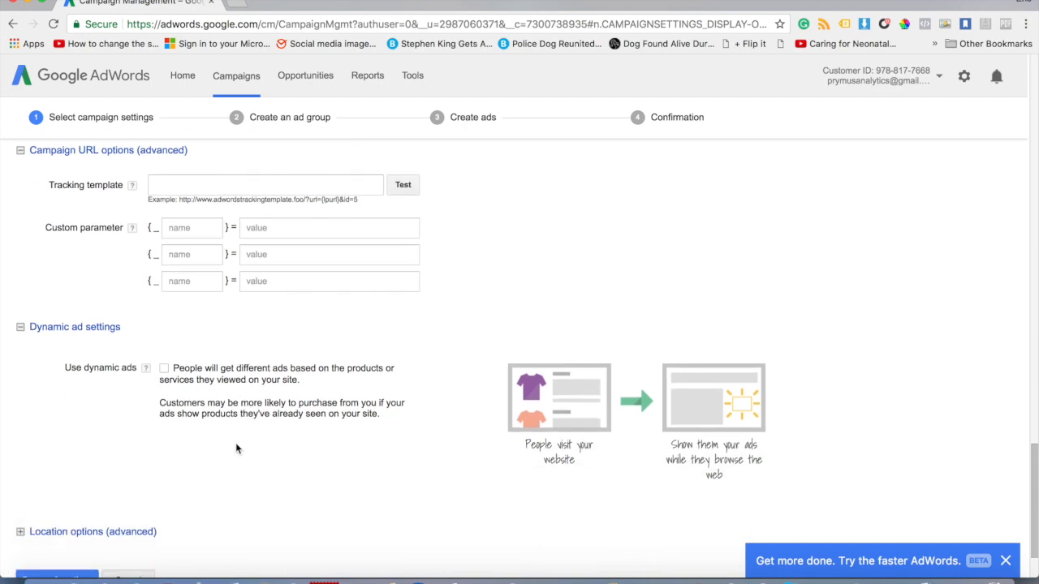
left_click(165, 370)
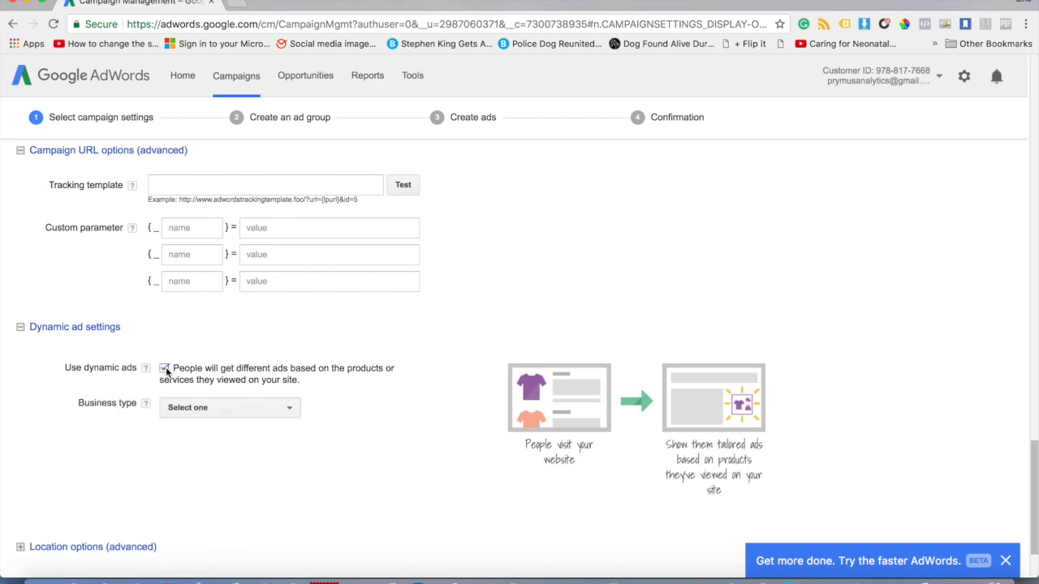
left_click(180, 409)
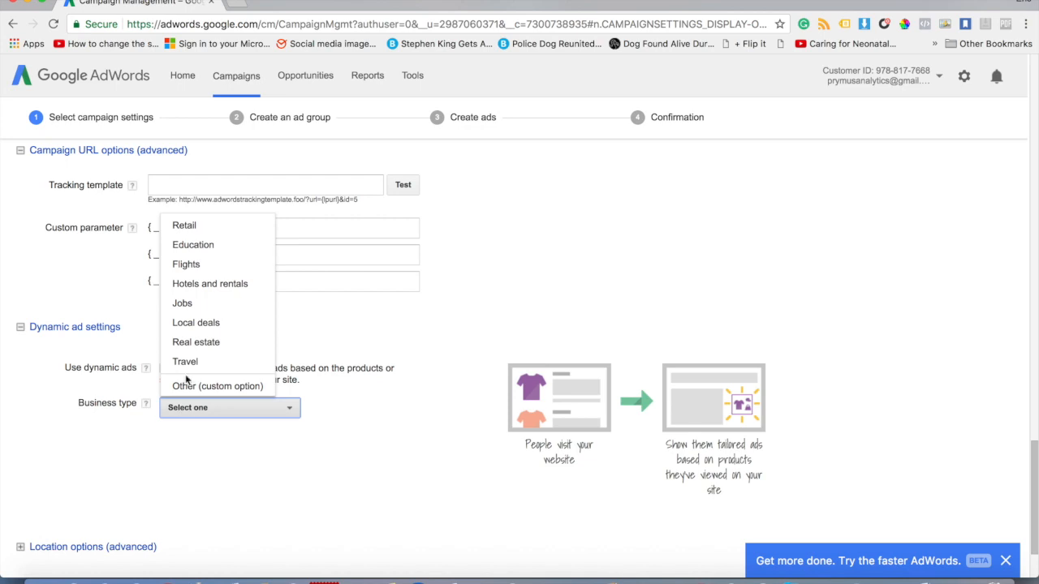
left_click(192, 228)
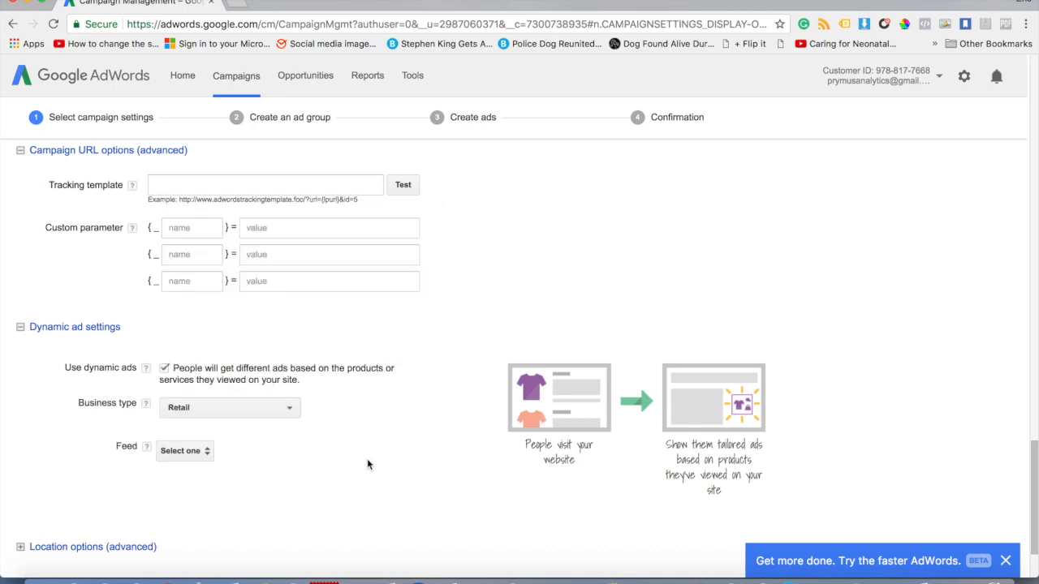
left_click(179, 453)
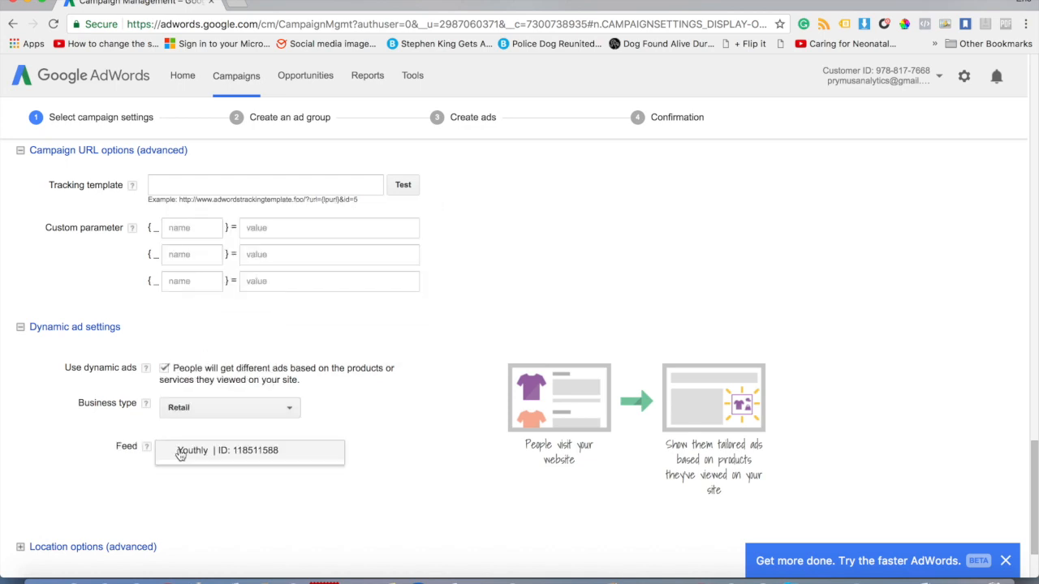
left_click(221, 453)
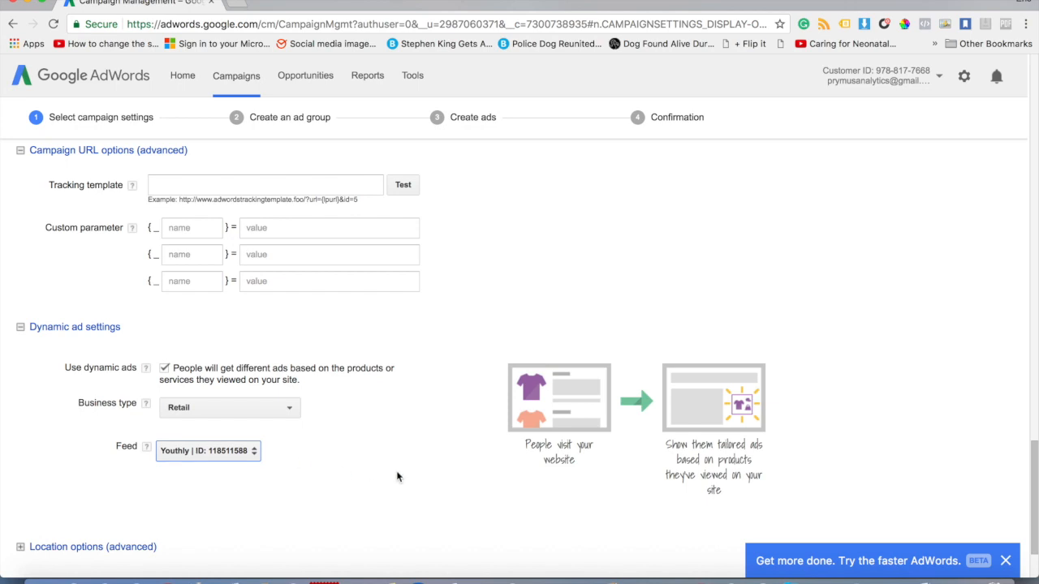
left_click(179, 455)
left_click(182, 453)
- Expand the advanced location options to review the target and exclude settings, and save the campaign settings
scroll(281, 492, "down", 3)
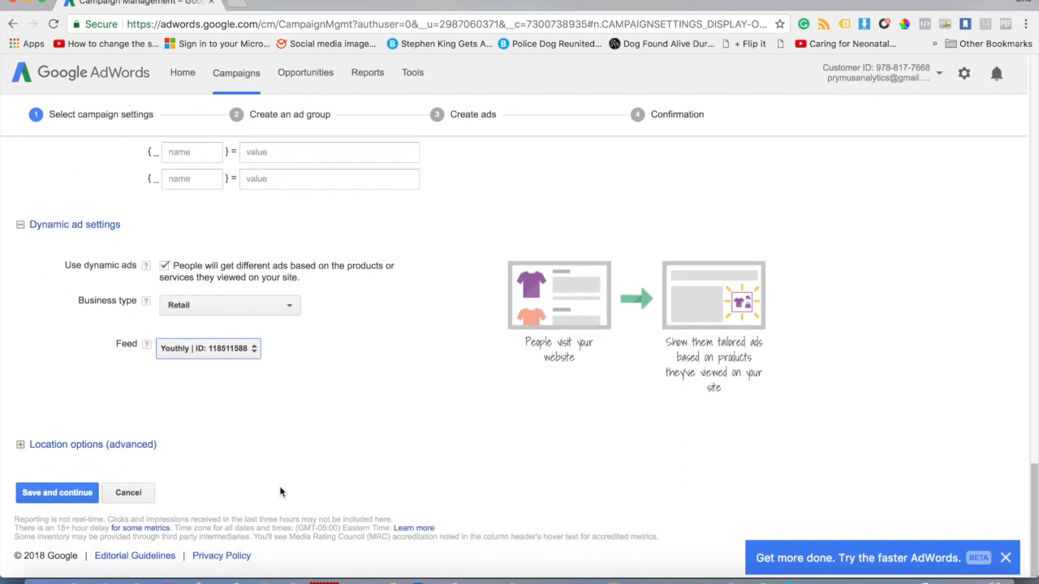
left_click(116, 449)
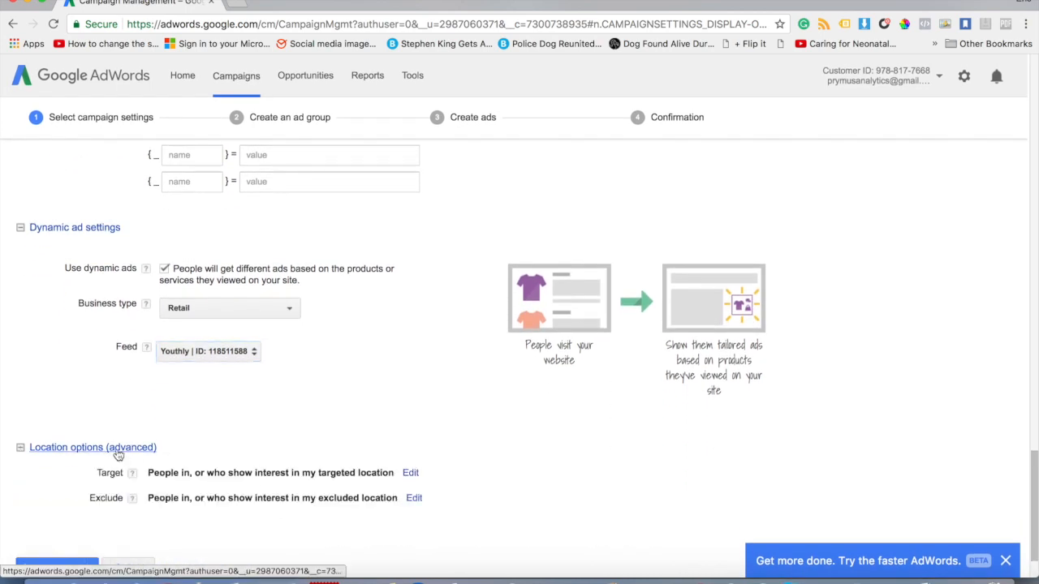
scroll(118, 454, "down", 1)
scroll(118, 455, "down", 1)
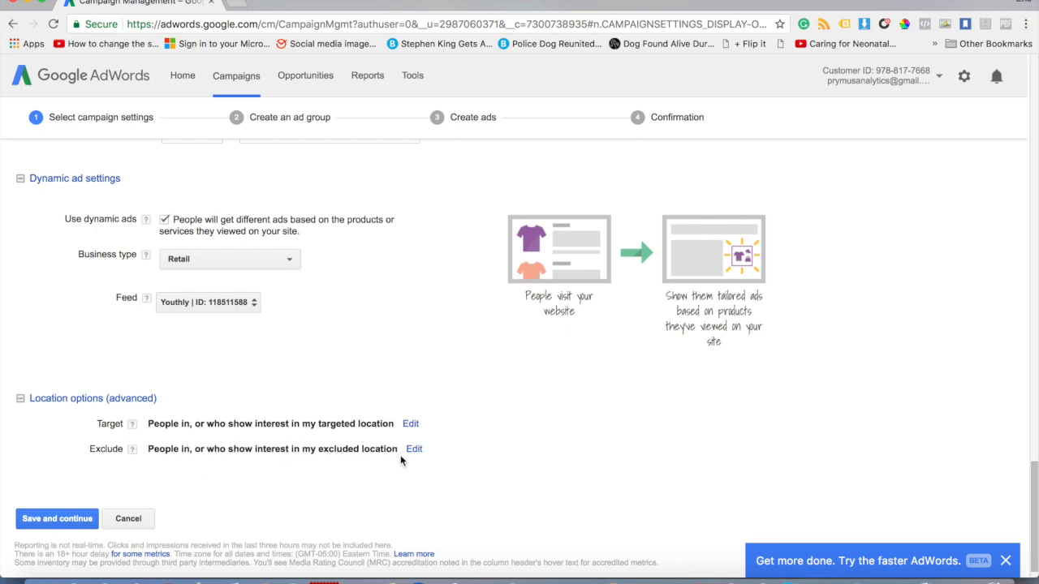
left_click(35, 520)
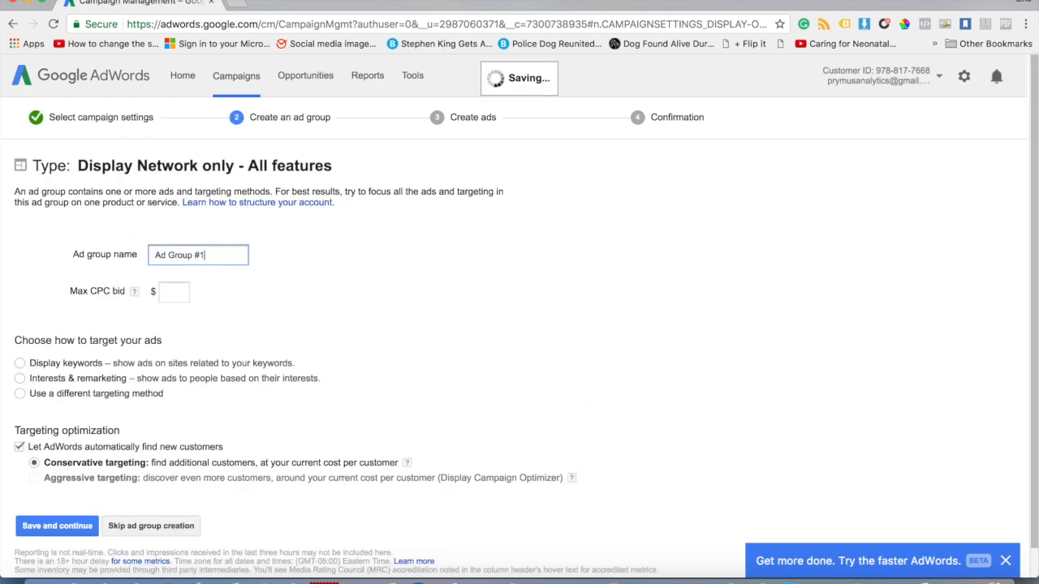
- Choose Interests & remarketing as the targeting method and name the ad group Display Retargeting: Youthly-Sunglasses
left_click(19, 378)
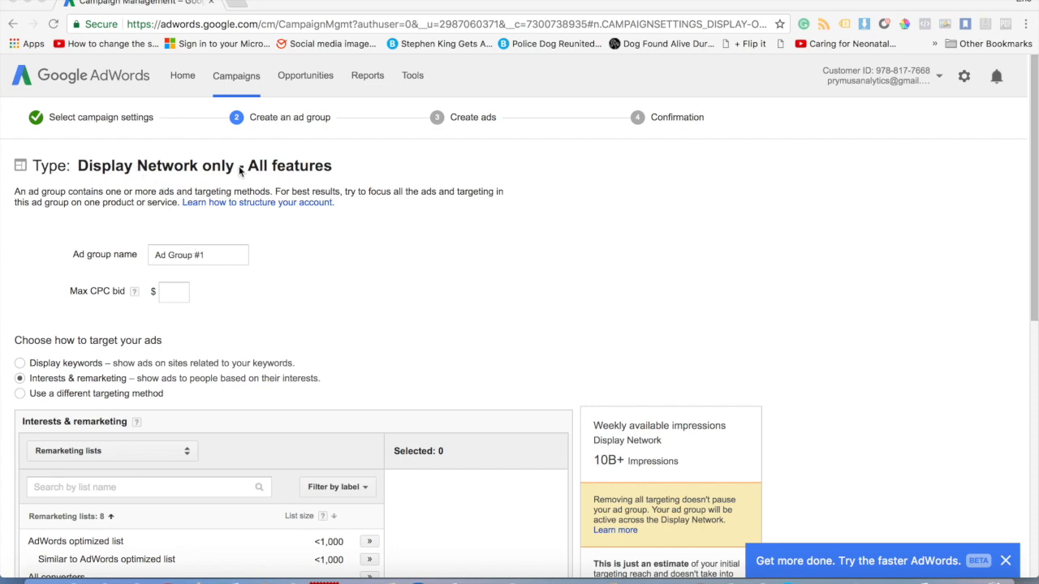
triple_click(204, 252)
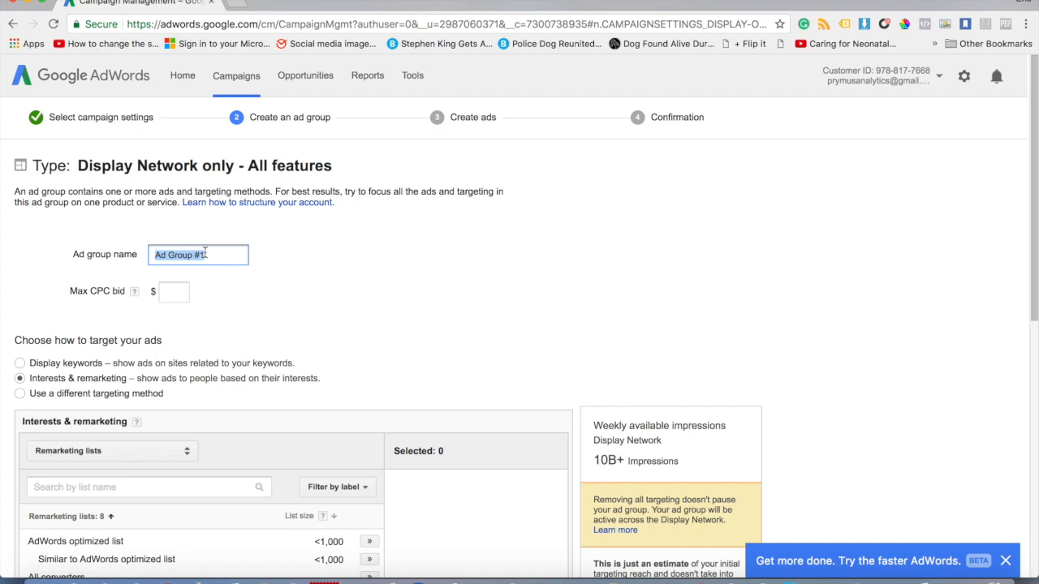
type("Dis")
type("play")
type(" Retar")
type("geting ")
type(": Youth")
type("ly")
type("-Sunglasse")
type("s")
left_click(429, 331)
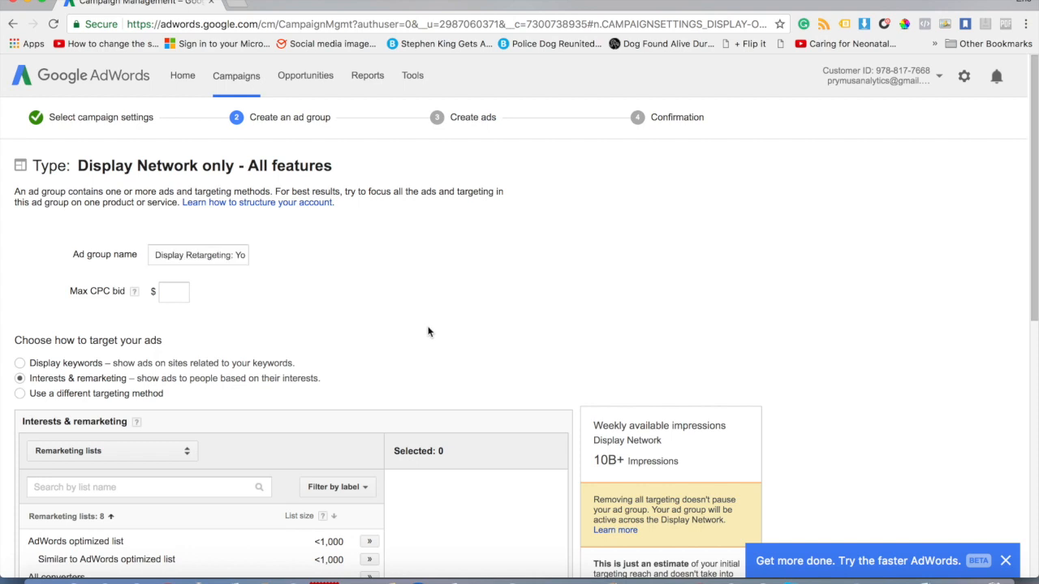
- Set the ad group's maximum CPC bid to $1.00
left_click(173, 292)
left_click(172, 292)
type("1.00")
left_click(222, 310)
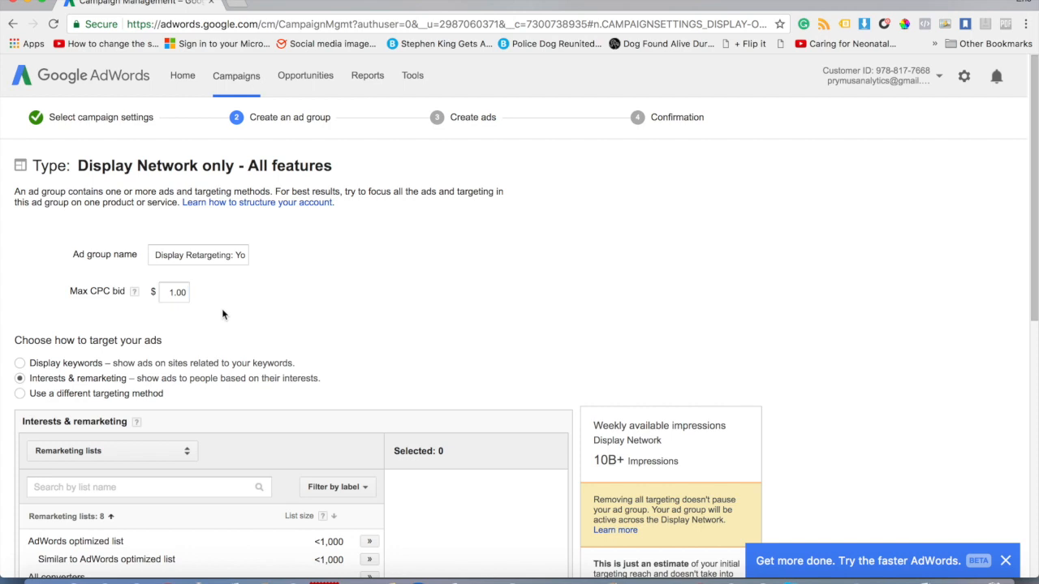
left_click(177, 292)
left_click(207, 297)
left_click(184, 293)
left_click(234, 302)
scroll(233, 302, "down", 1)
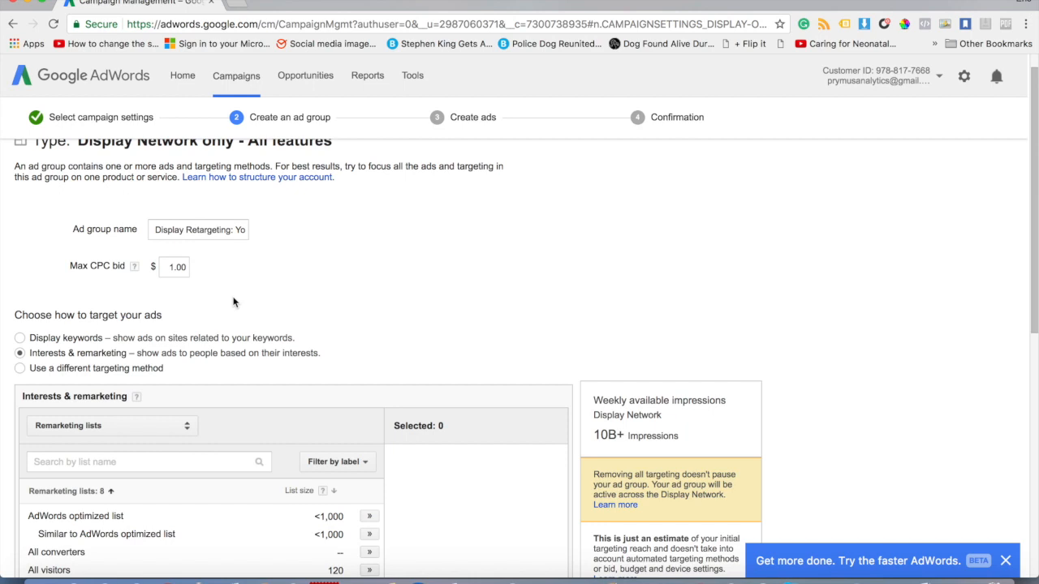
left_click(181, 266)
left_click(270, 278)
- Look at the Display keywords targeting option, then return to Interests & remarketing
left_click(20, 339)
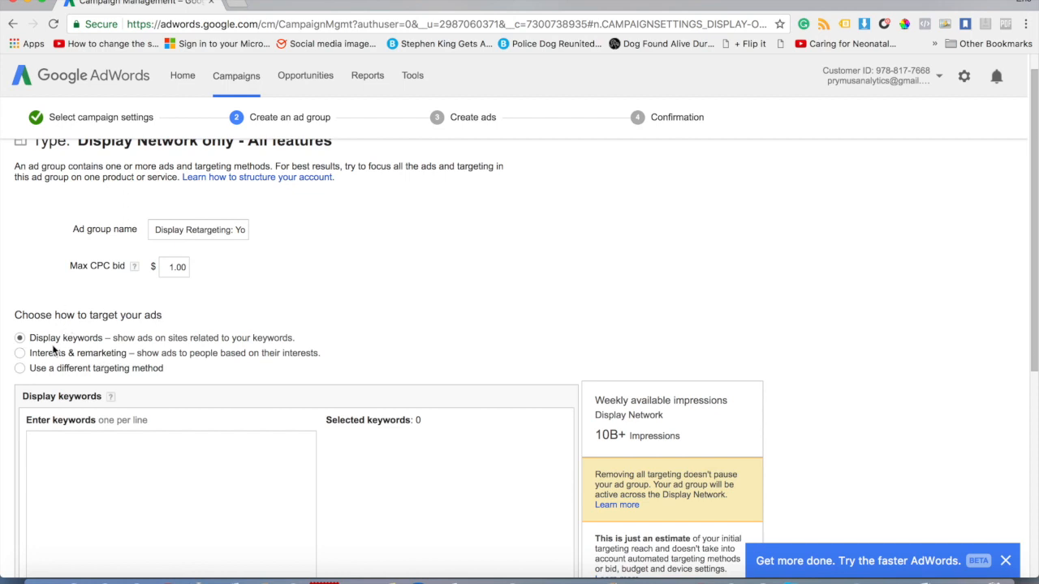
scroll(238, 323, "down", 1)
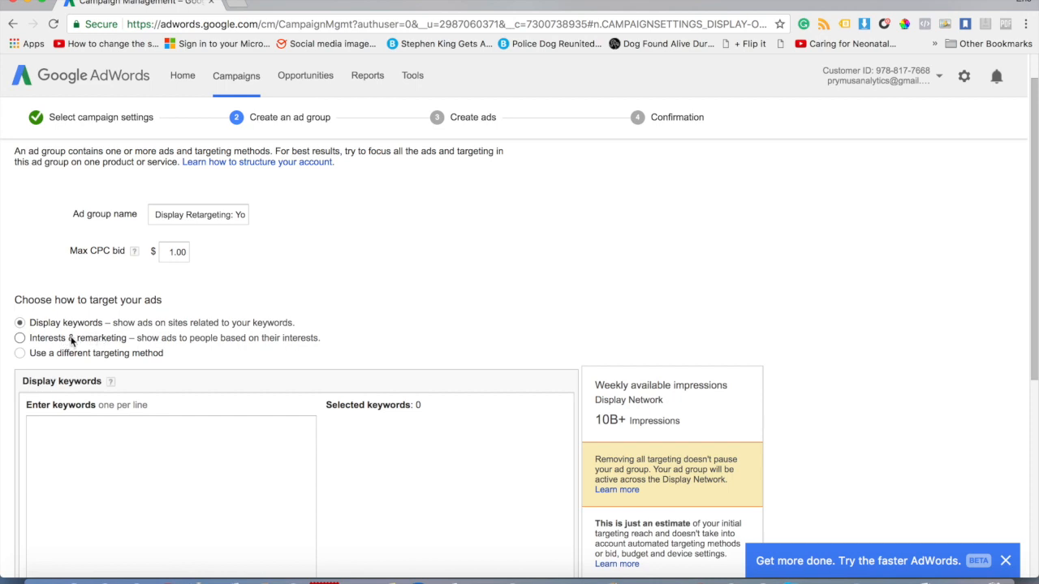
left_click(19, 338)
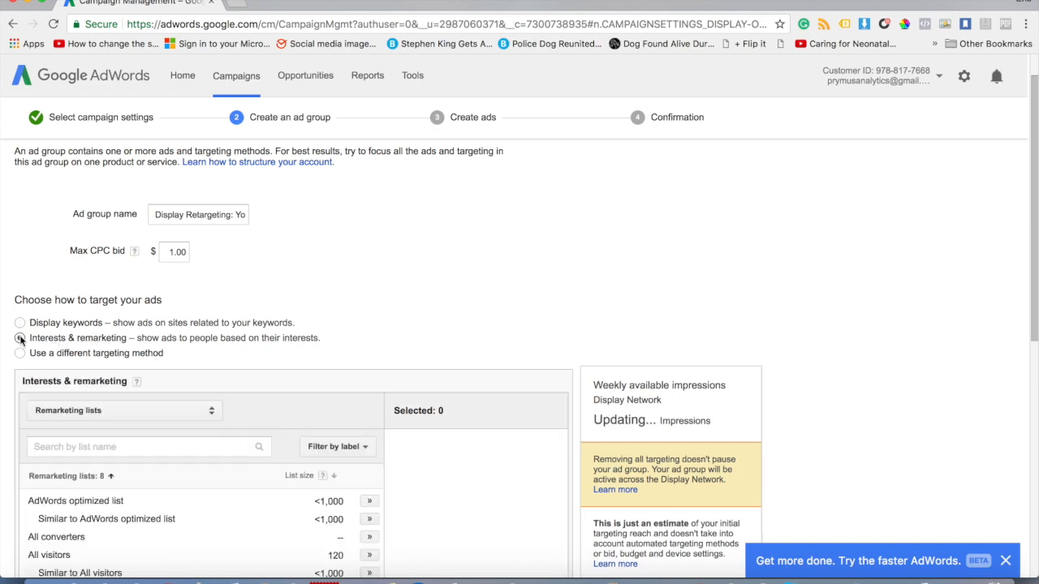
- Add the Product viewers, General visitors and Shopping cart abandoners (Retail) remarketing lists to the ad group's targeting
scroll(266, 354, "down", 1)
scroll(266, 354, "down", 5)
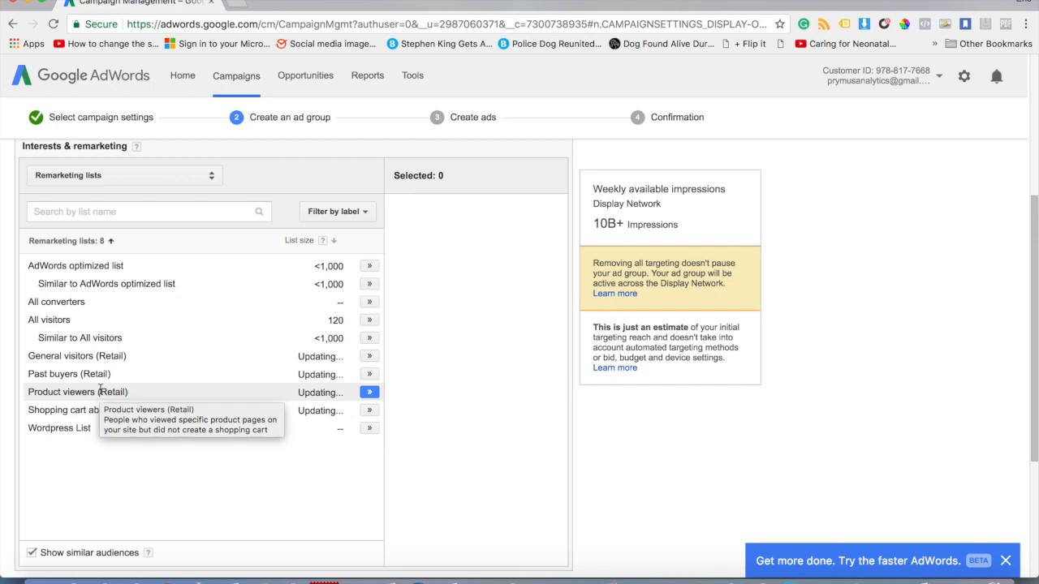
left_click(370, 392)
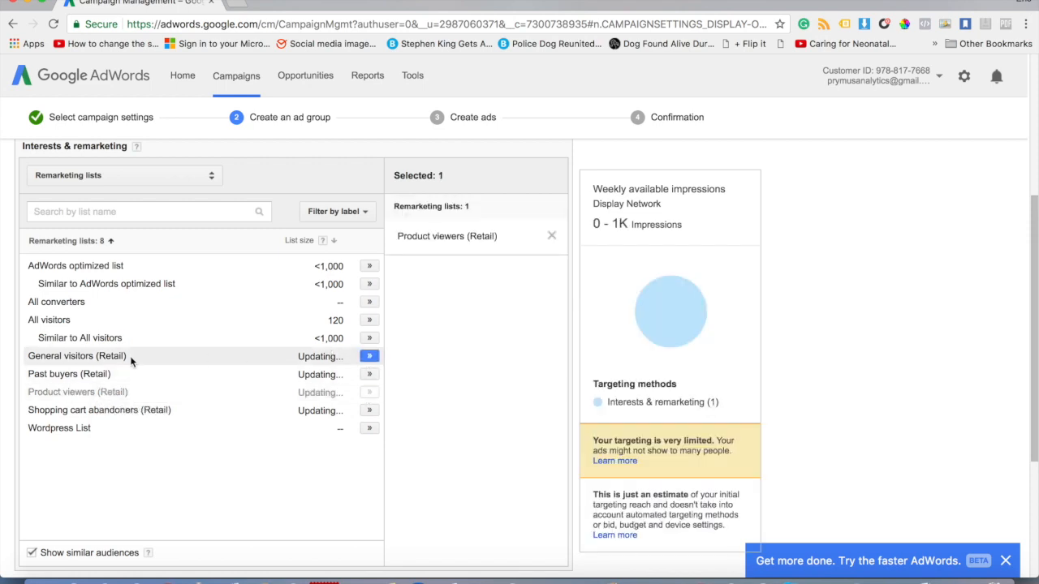
left_click(367, 356)
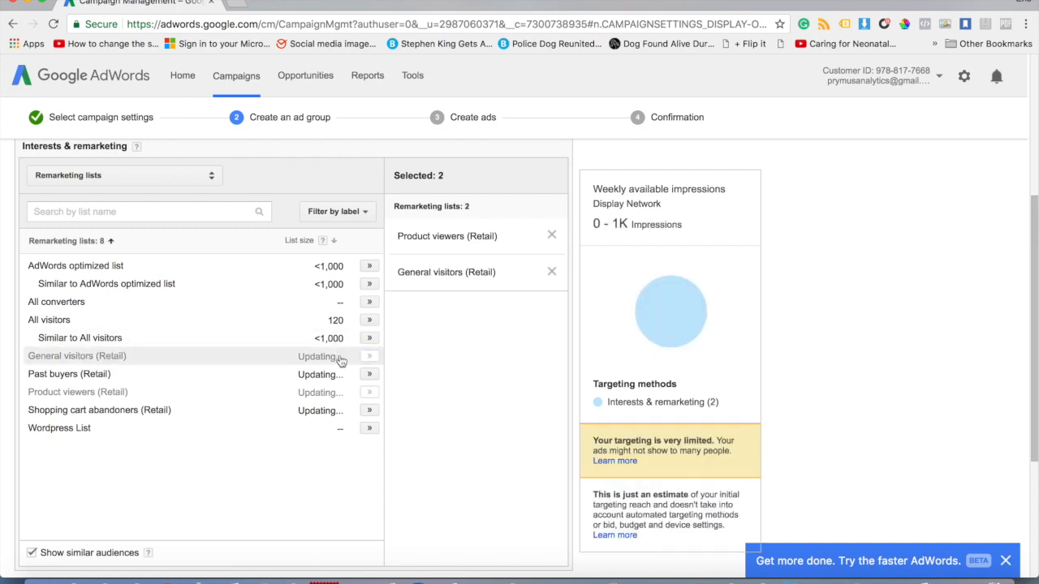
left_click(369, 411)
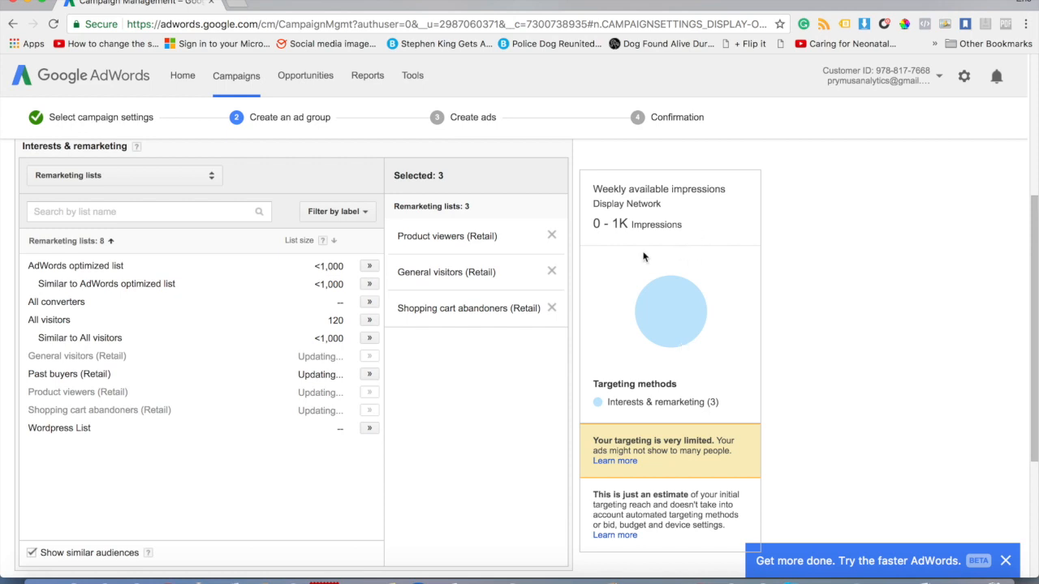
- Review the weekly impressions estimate, the selected remarketing lists and the help text for similar audiences
scroll(574, 348, "down", 2)
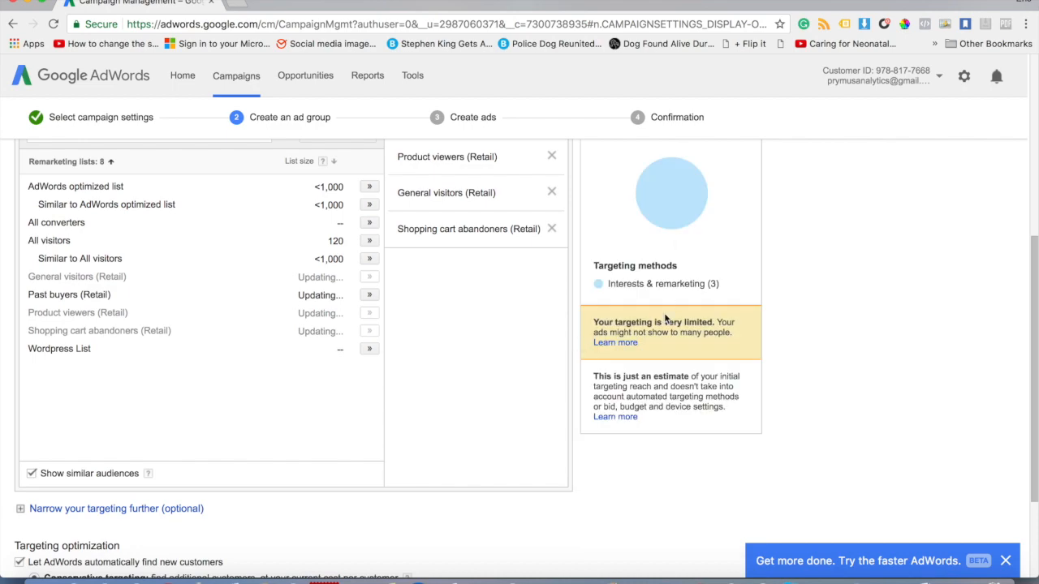
scroll(239, 445, "down", 3)
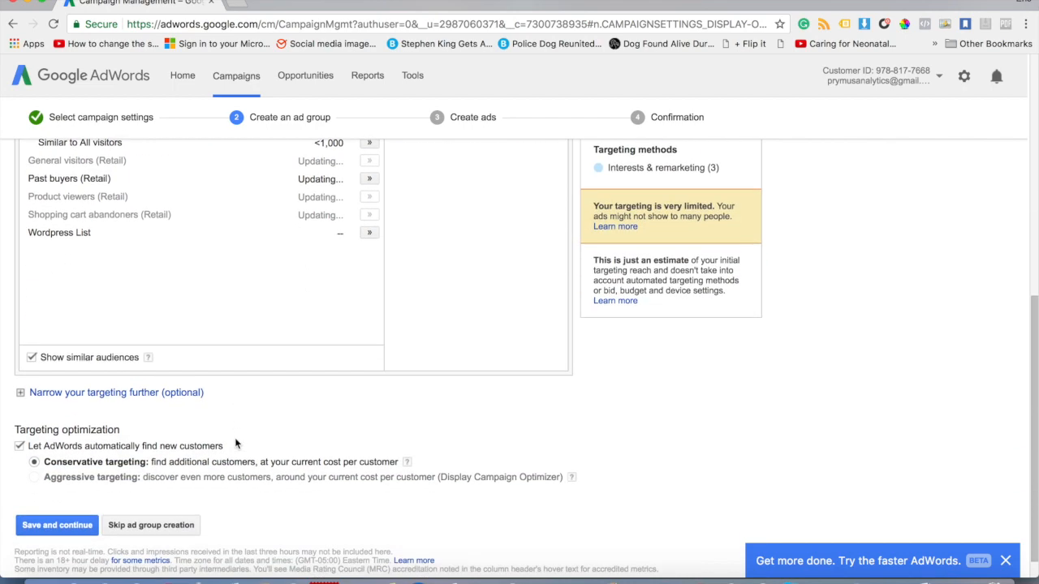
scroll(84, 328, "up", 3)
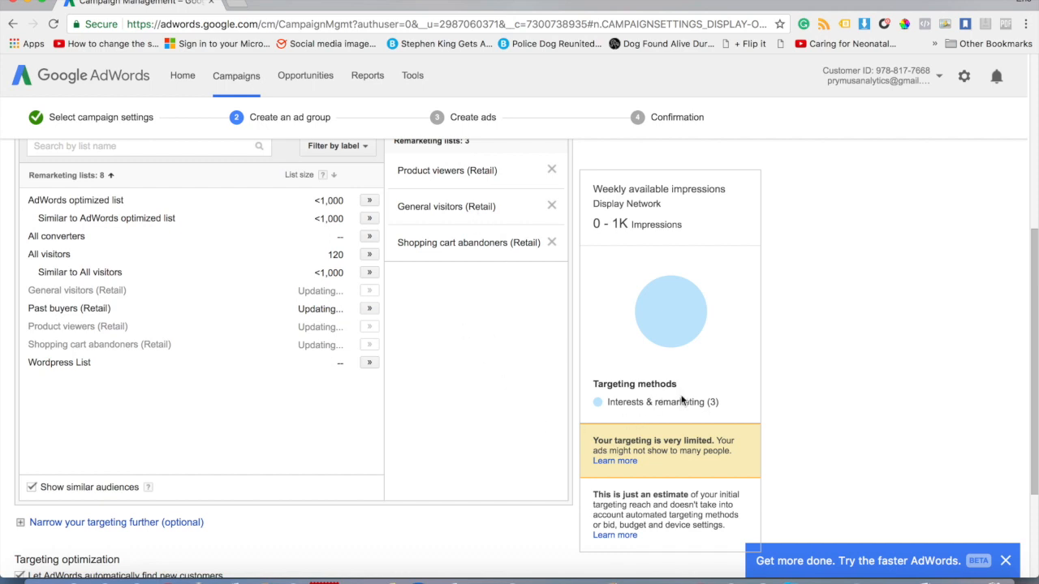
scroll(98, 438, "down", 2)
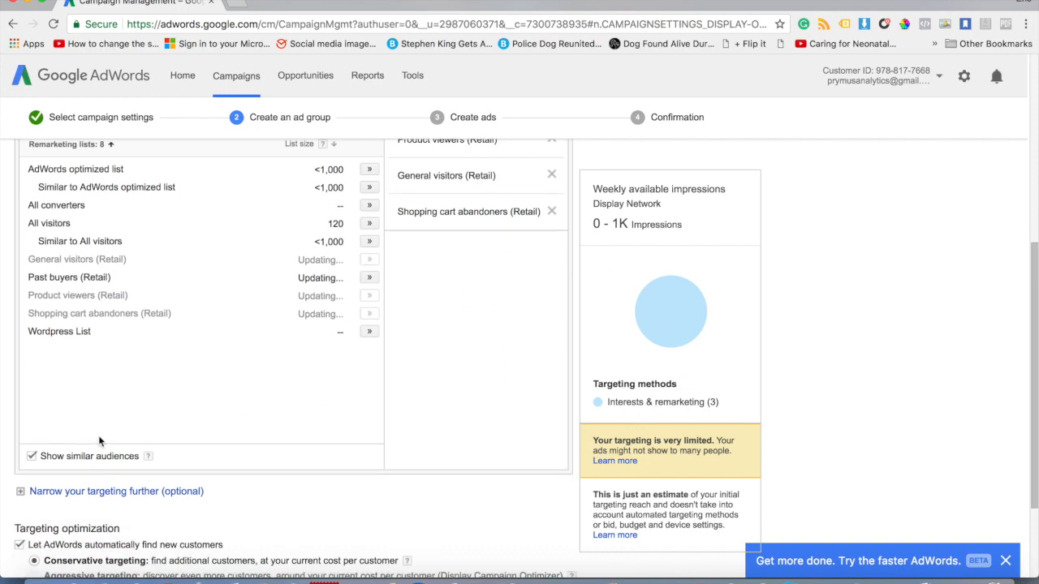
scroll(98, 436, "down", 1)
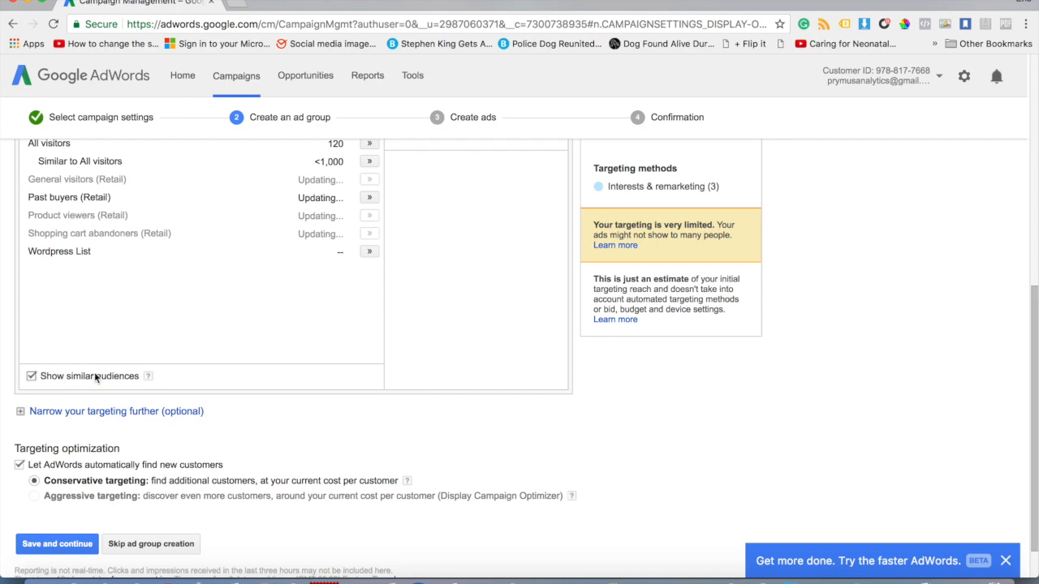
left_click(149, 385)
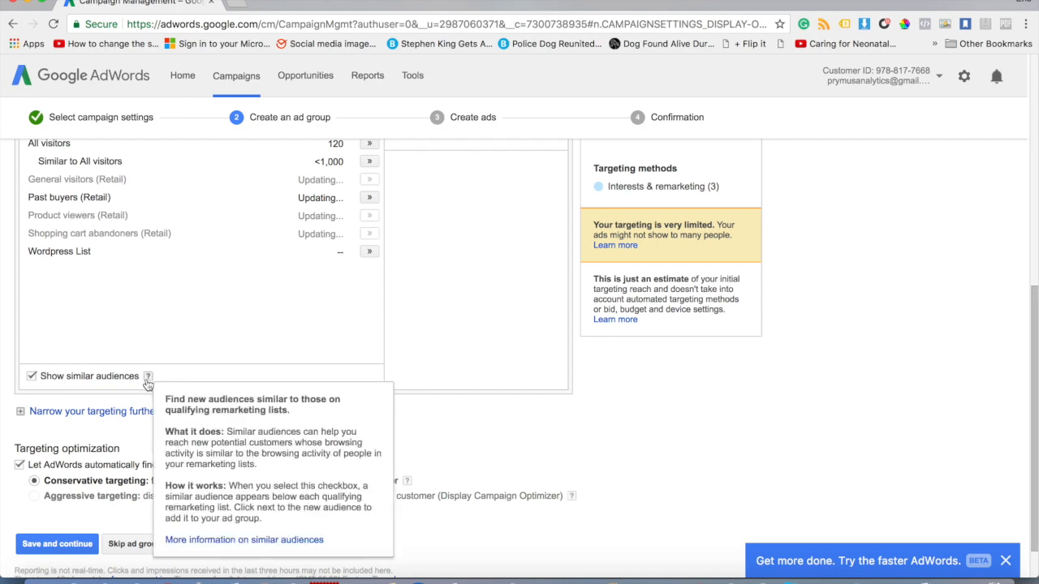
left_click(32, 376)
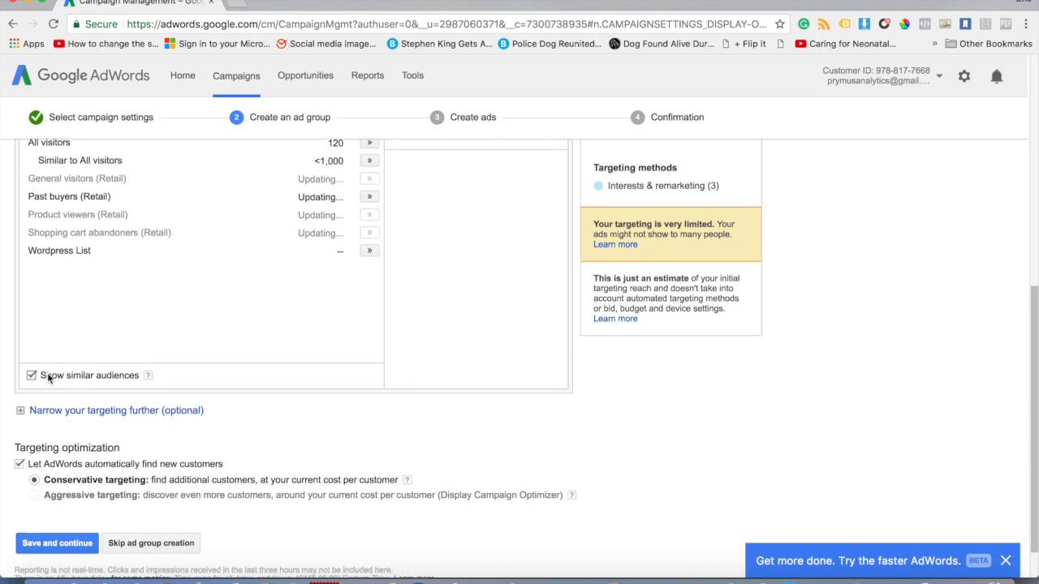
scroll(47, 376, "up", 2)
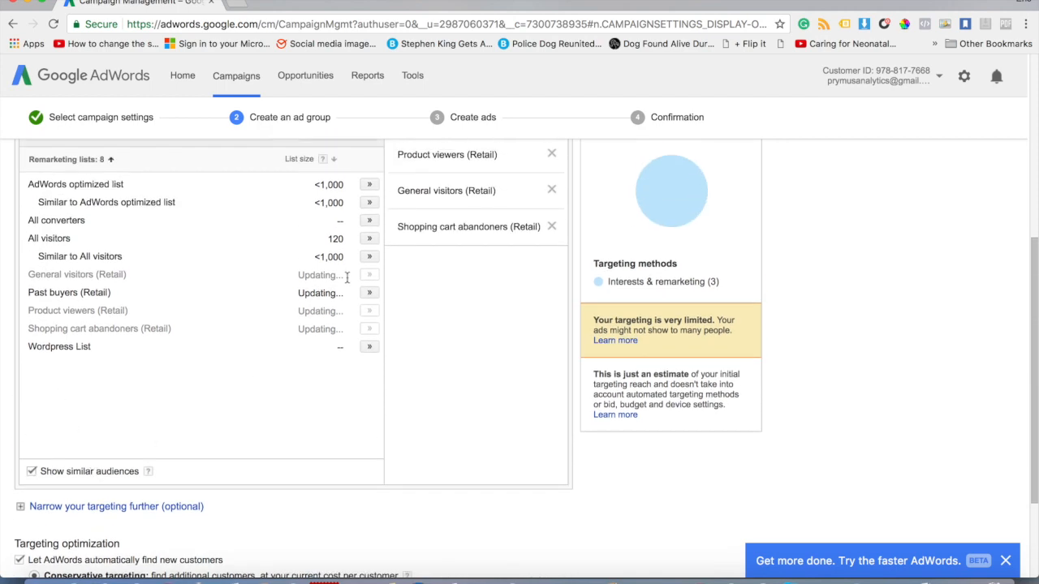
scroll(98, 446, "down", 1)
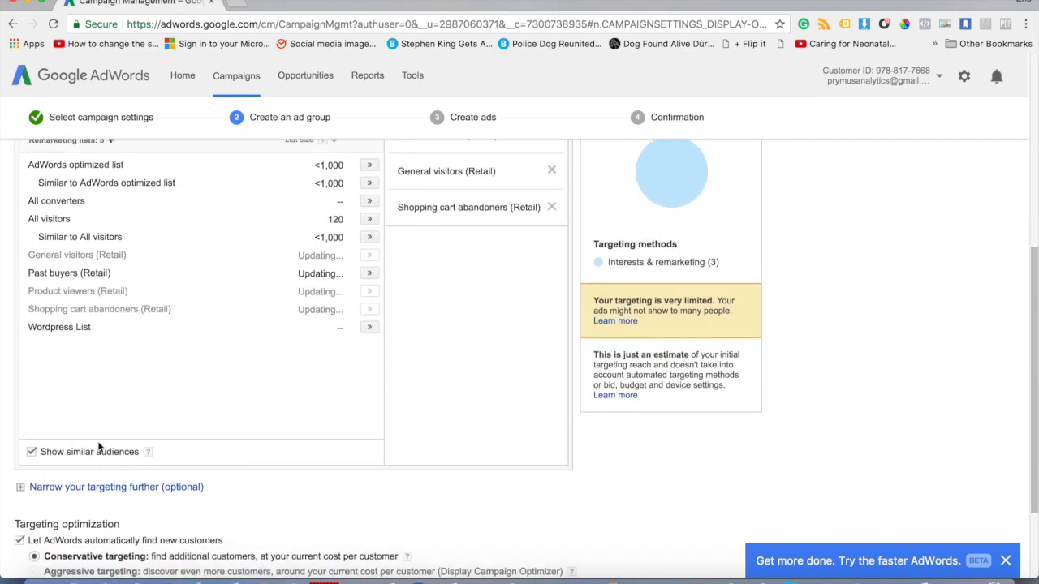
scroll(98, 445, "up", 2)
scroll(99, 449, "down", 2)
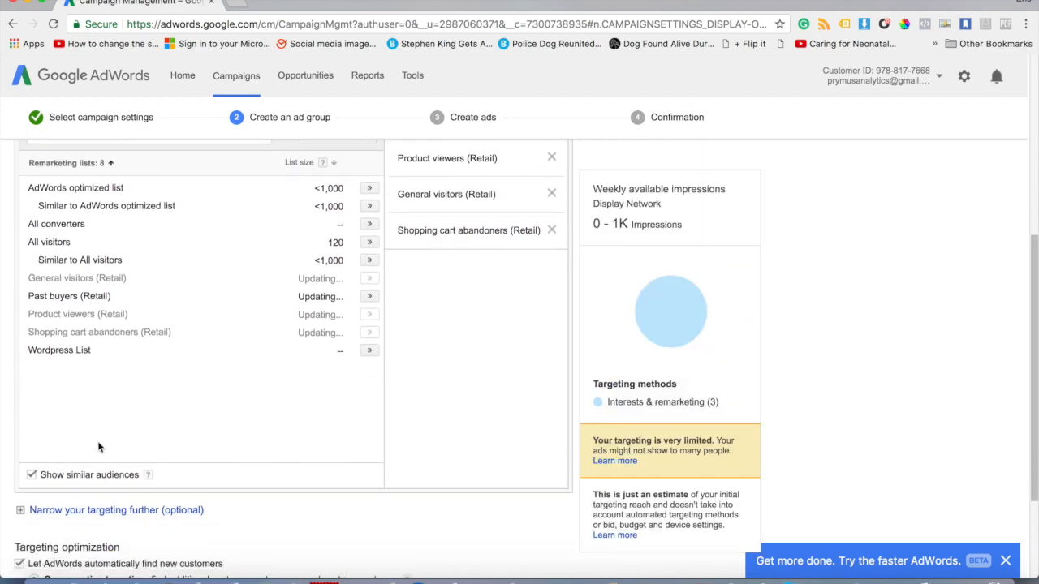
scroll(98, 447, "up", 1)
scroll(97, 448, "down", 1)
scroll(97, 447, "down", 4)
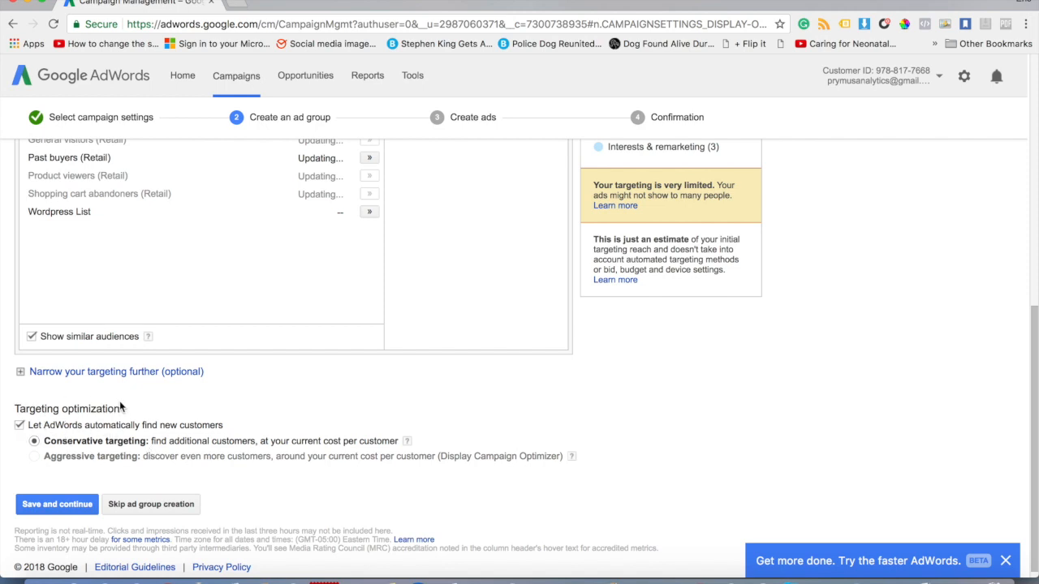
- Expand the optional narrower targeting section and look through its targeting methods without choosing one
left_click(21, 374)
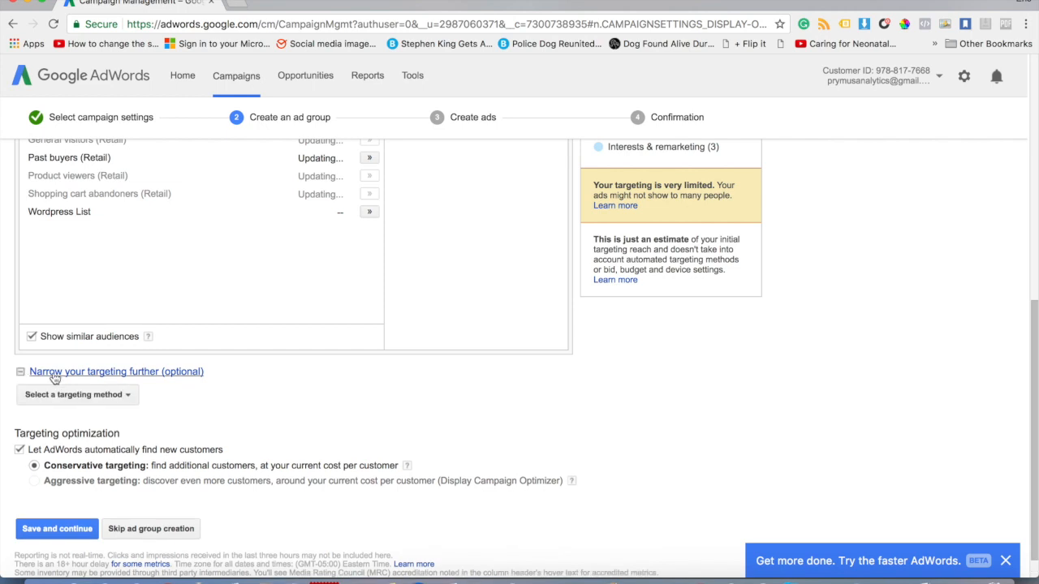
left_click(107, 394)
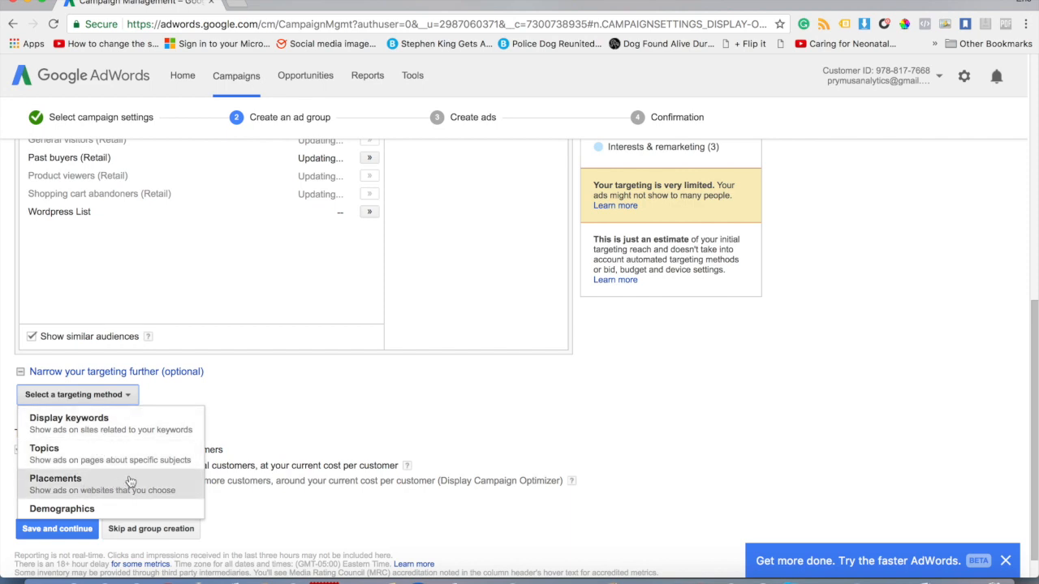
left_click(301, 414)
- Keep automatic finding of new customers enabled with conservative targeting, and save the ad group
scroll(277, 414, "down", 1)
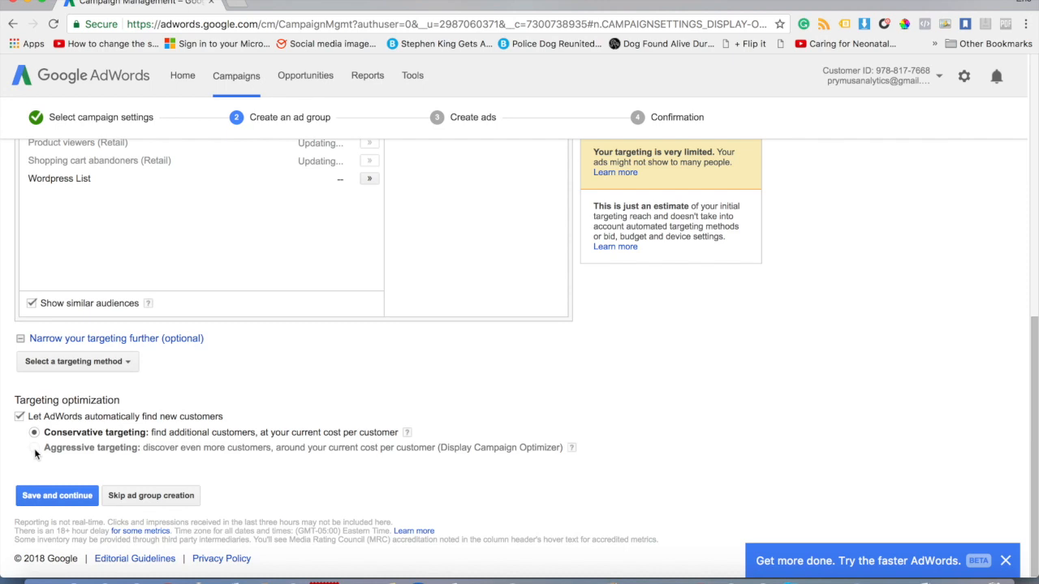
left_click(20, 418)
left_click(21, 419)
left_click(183, 418)
left_click(20, 417)
left_click(20, 417)
left_click(20, 418)
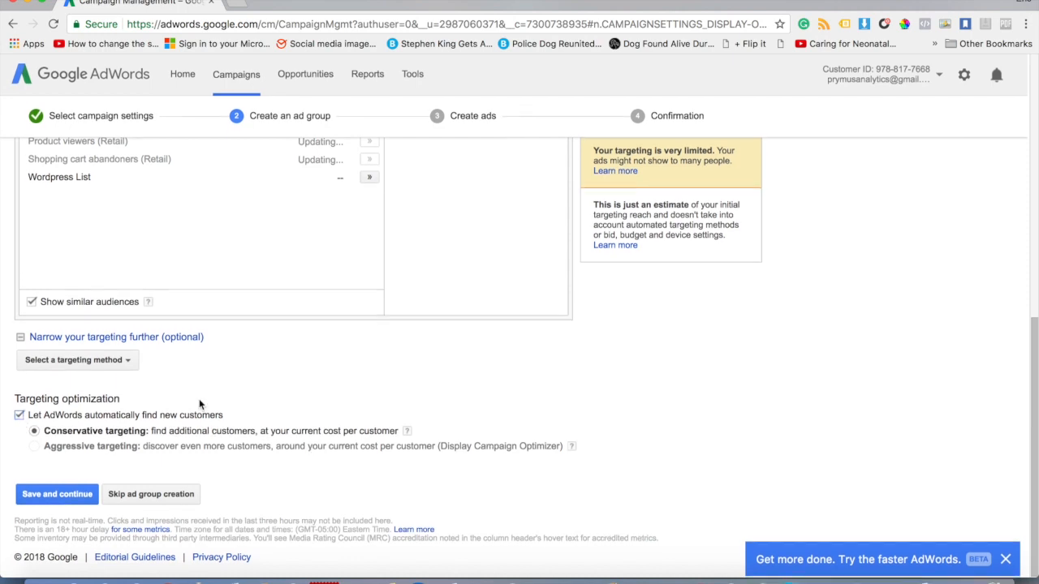
left_click(59, 496)
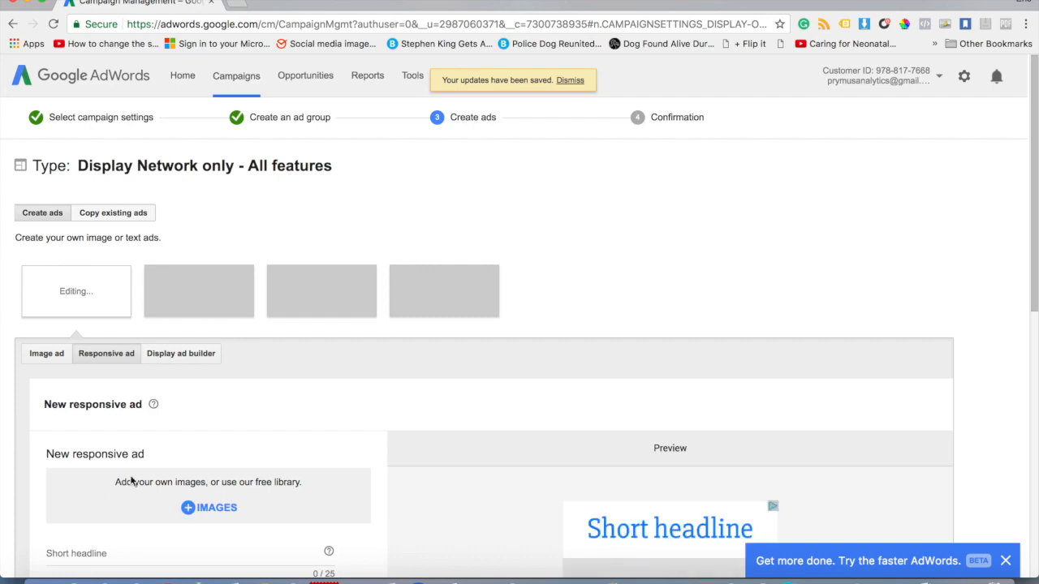
- Look over the fields and the preview of the new responsive ad
scroll(198, 499, "down", 5)
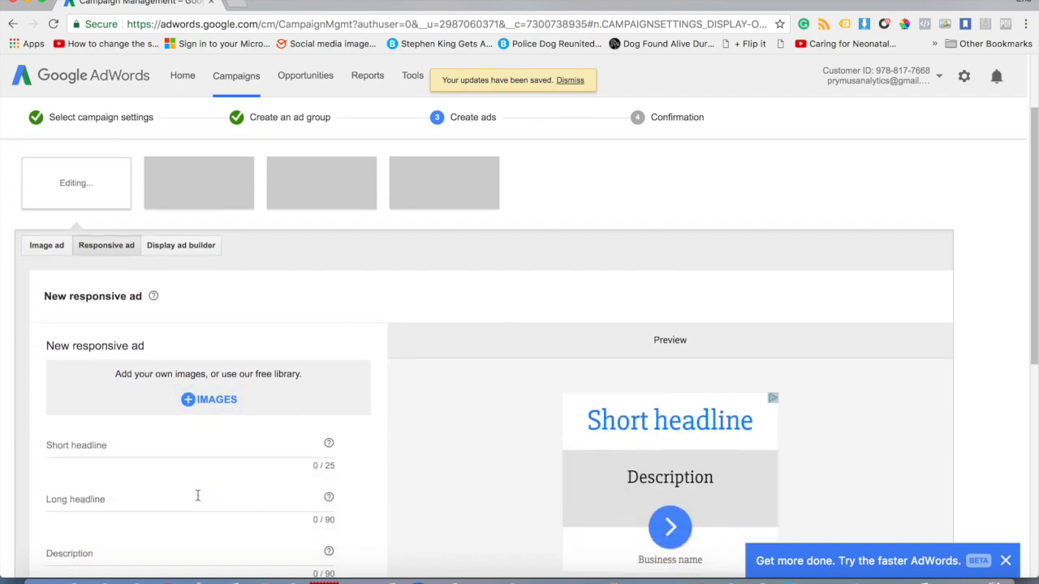
scroll(197, 500, "up", 2)
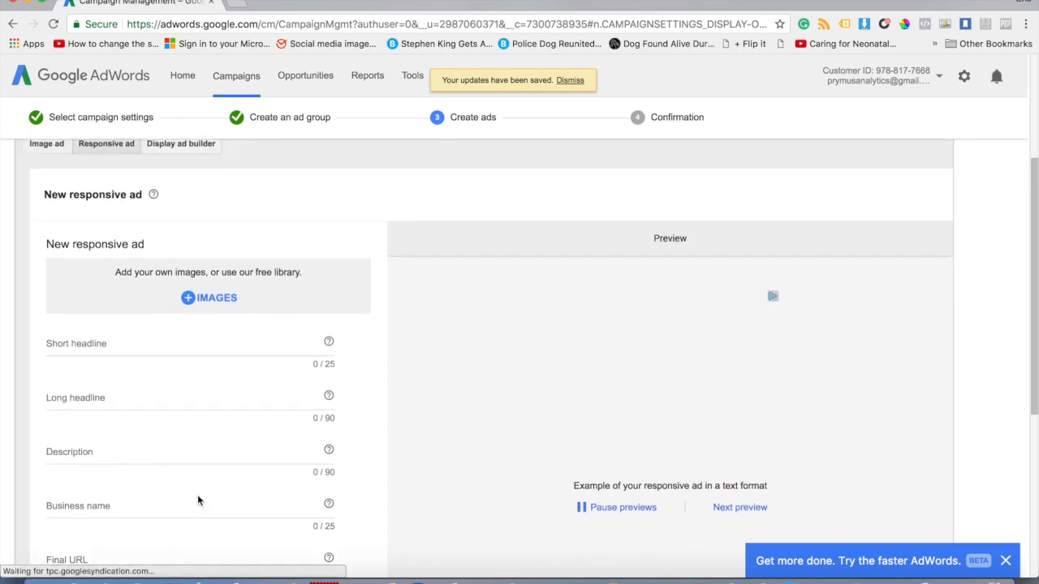
scroll(197, 500, "down", 2)
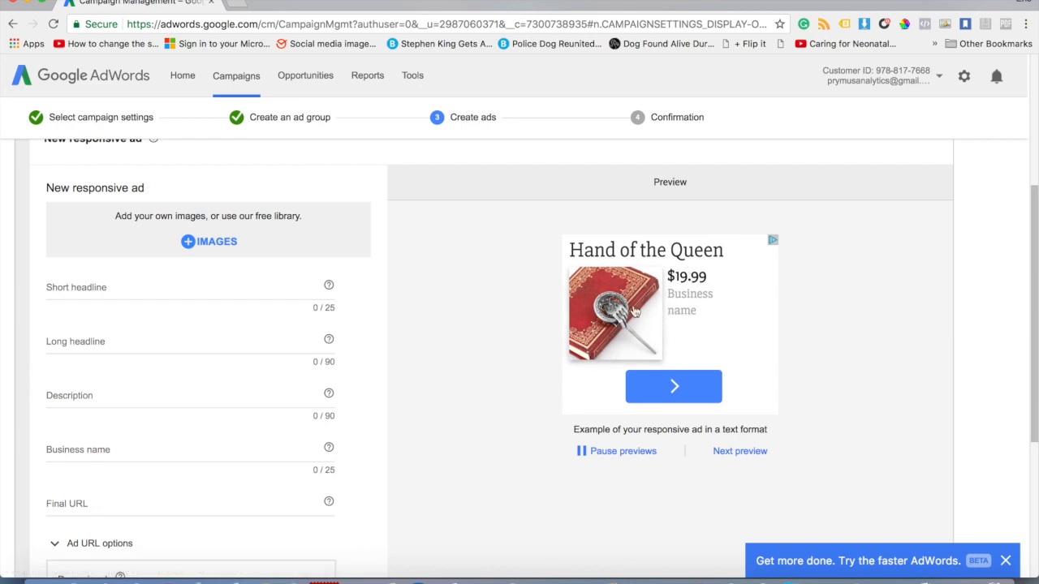
- Look over the short and long headline fields of the new responsive ad and cycle through its example previews
left_click(96, 289)
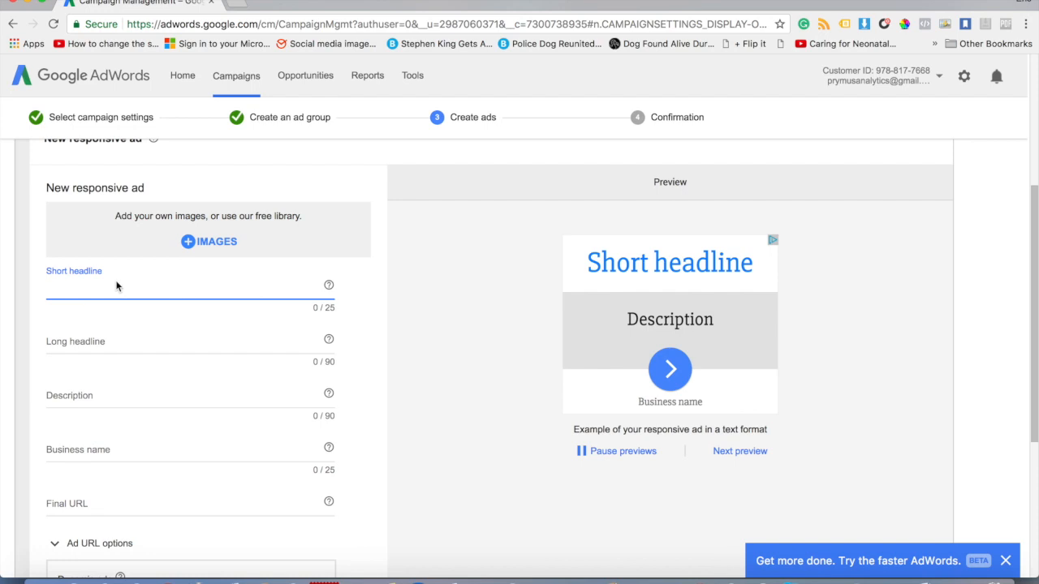
left_click(88, 344)
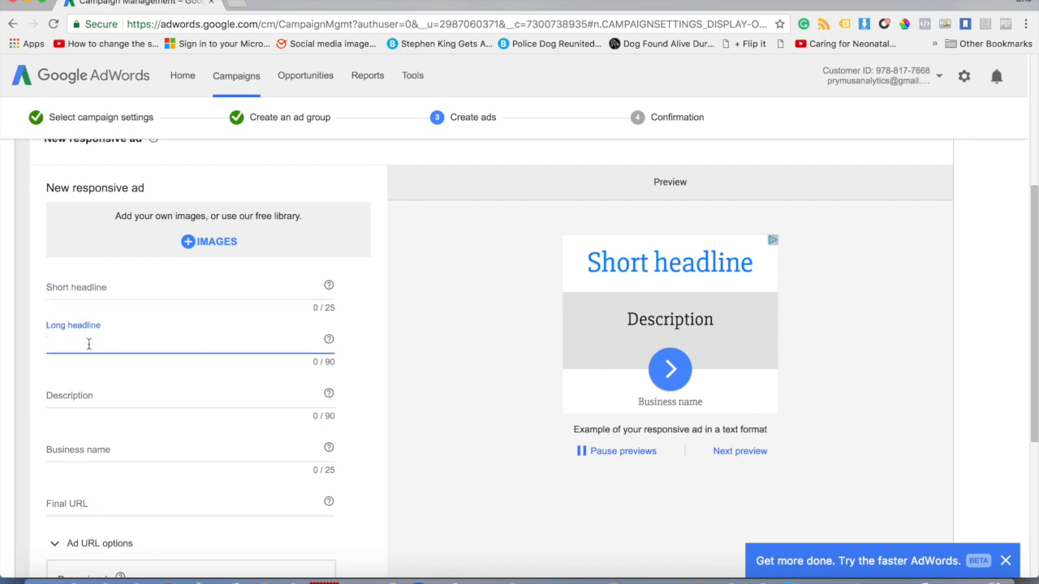
left_click(74, 287)
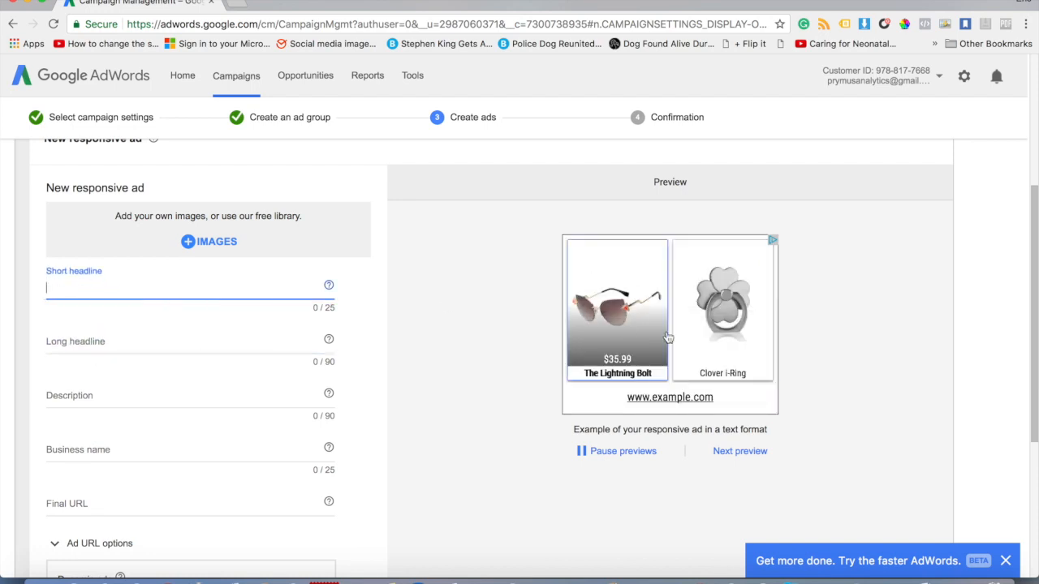
left_click(728, 454)
left_click(728, 455)
left_click(728, 455)
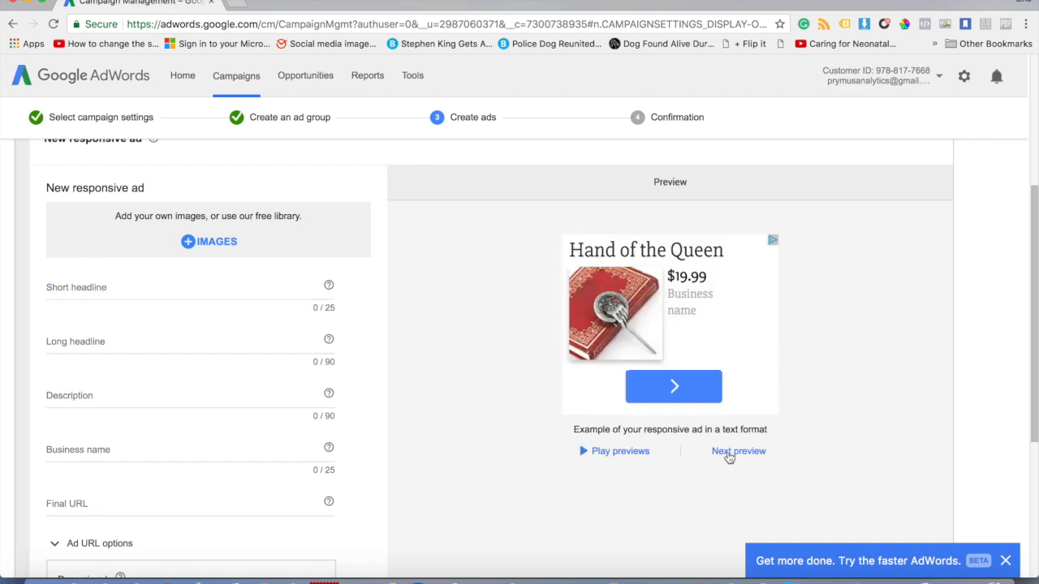
left_click(728, 455)
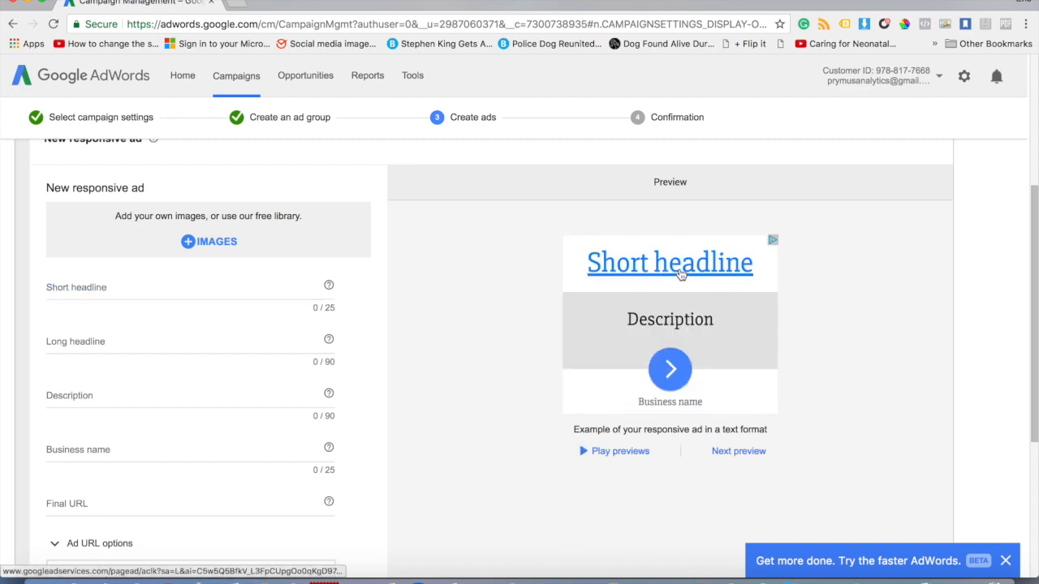
- Examine the responsive ad's long headline, description, business name and final URL fields against its preview
left_click(186, 341)
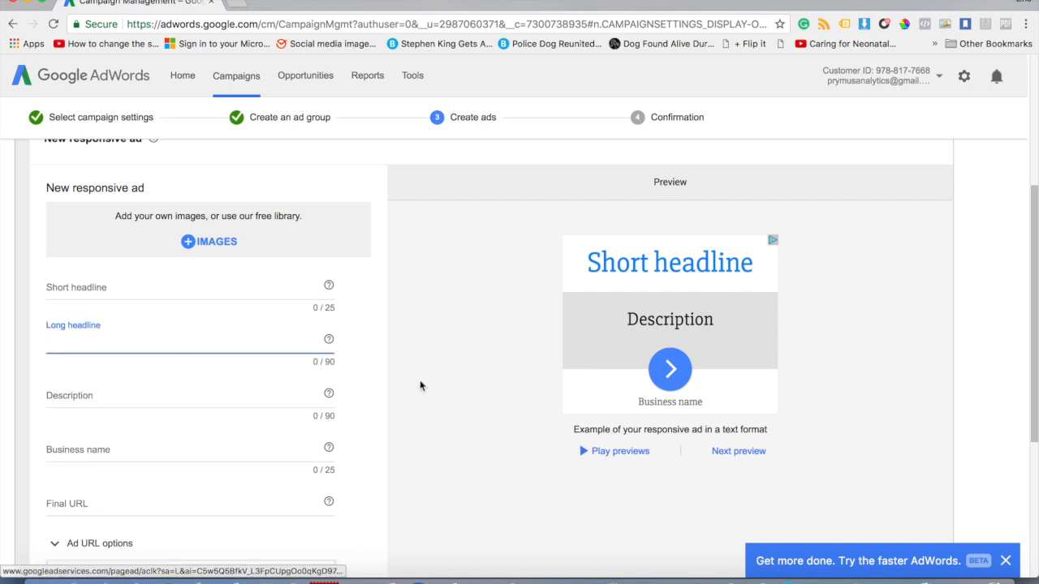
left_click(132, 397)
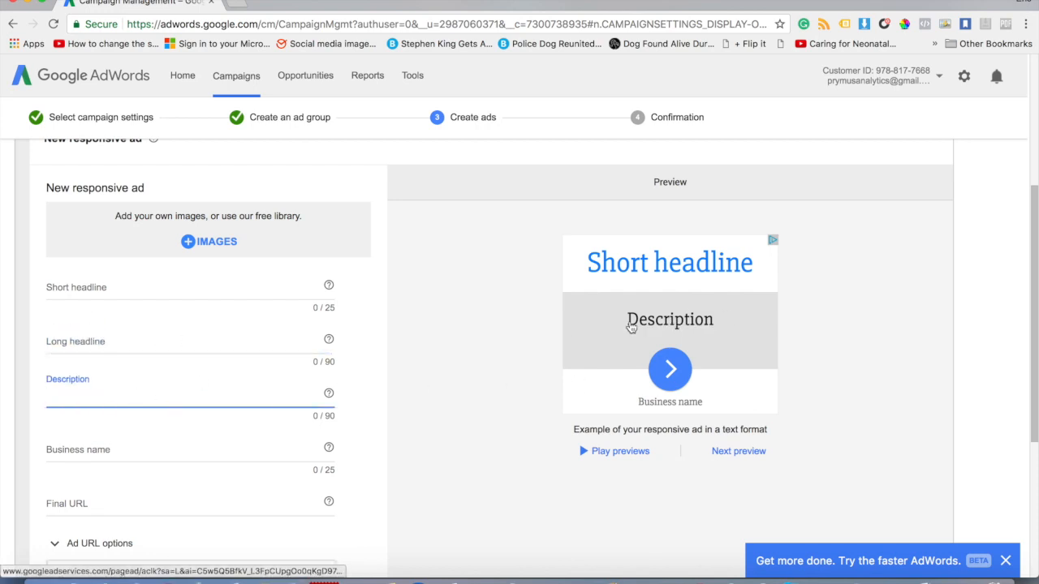
left_click(86, 449)
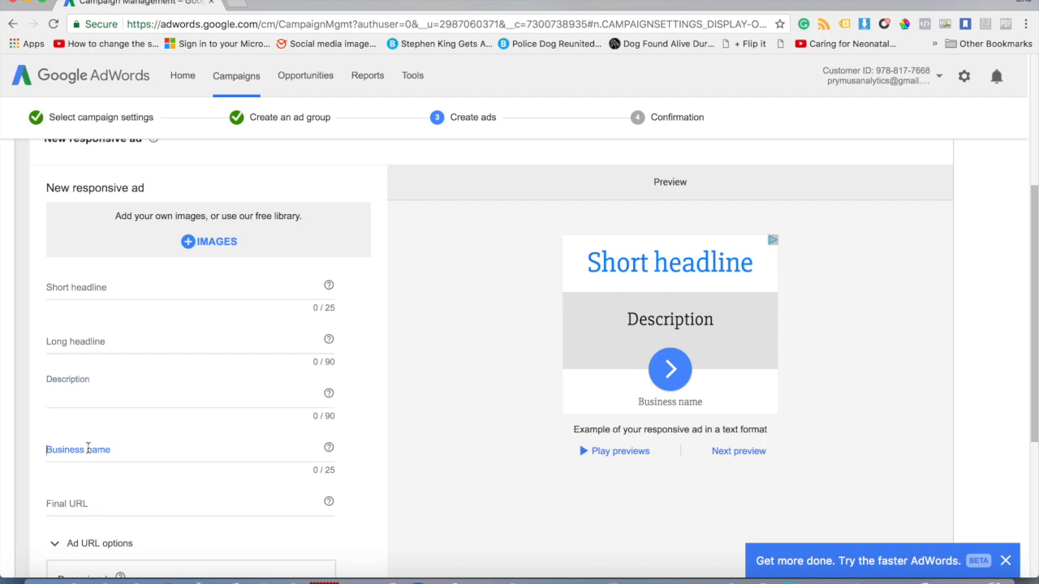
scroll(215, 480, "down", 2)
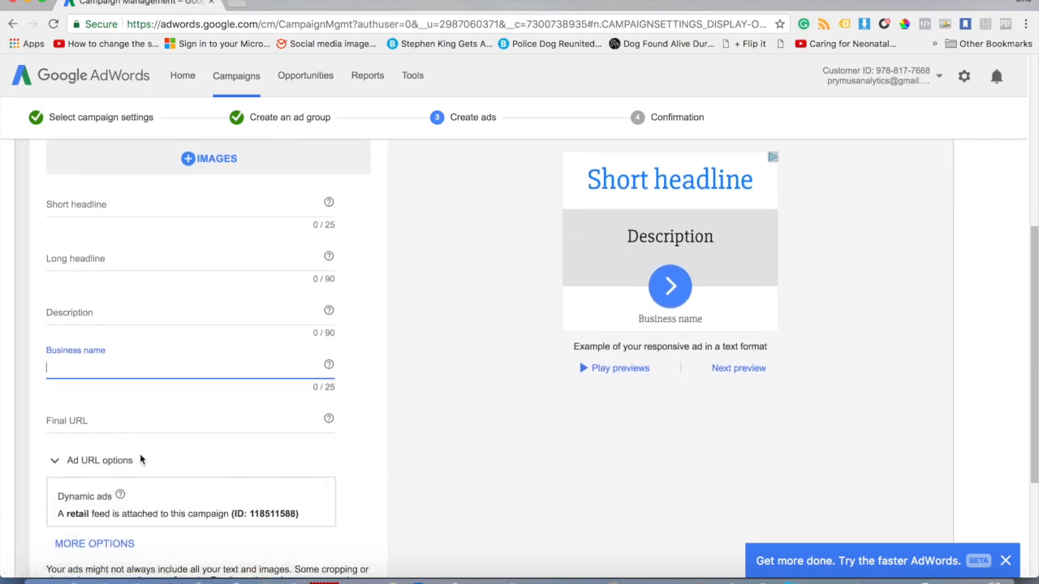
left_click(76, 420)
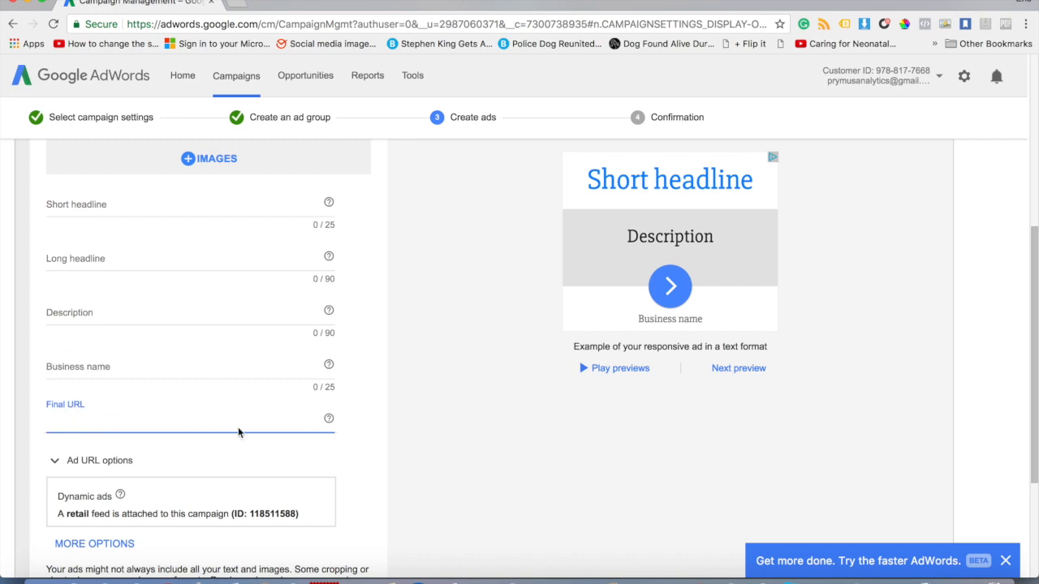
scroll(609, 322, "up", 2)
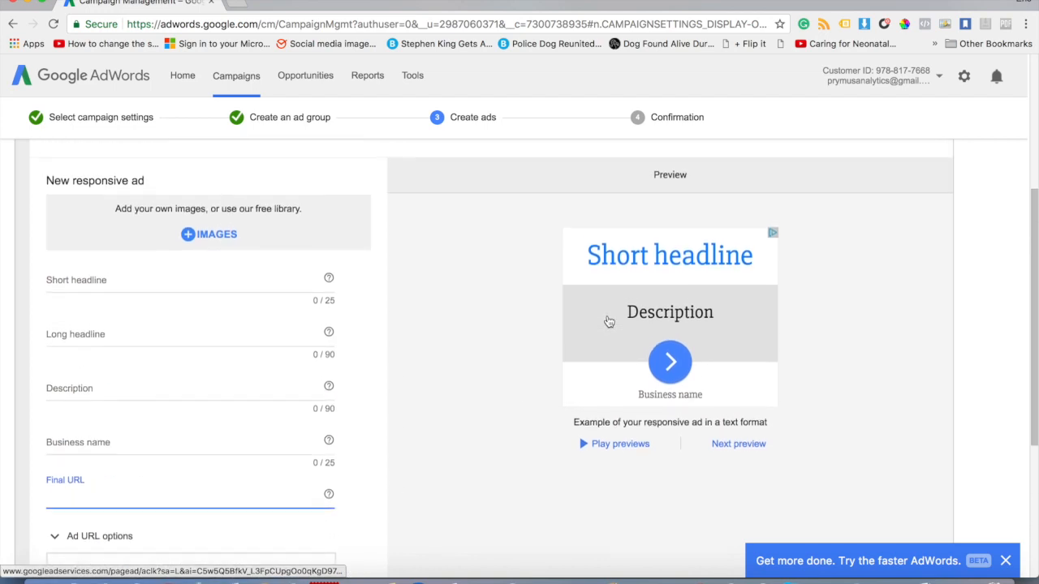
left_click(724, 428)
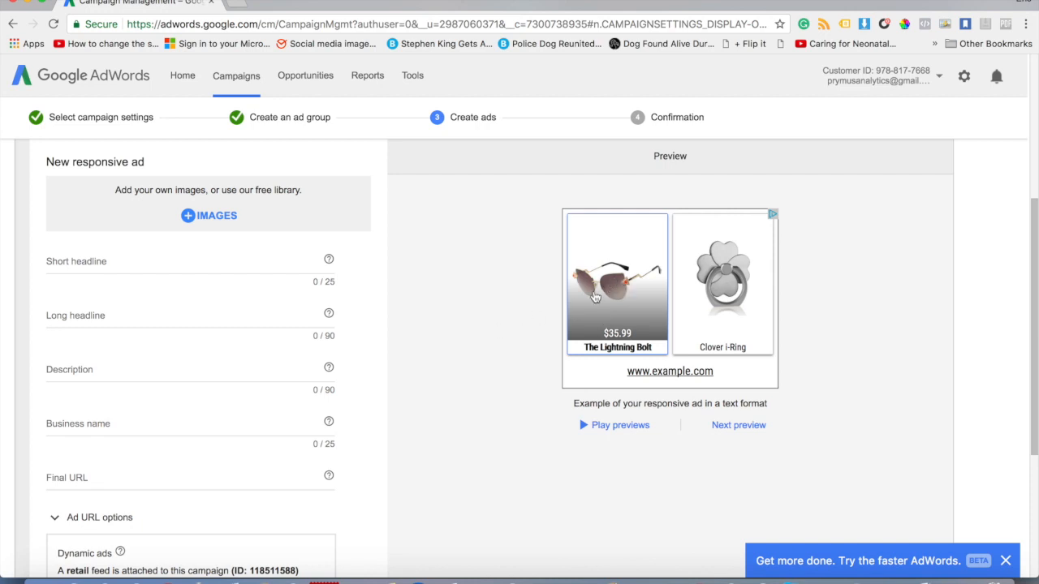
- Try to save the empty responsive ad, and skip ad creation for the campaign
scroll(157, 419, "down", 3)
scroll(157, 418, "down", 2)
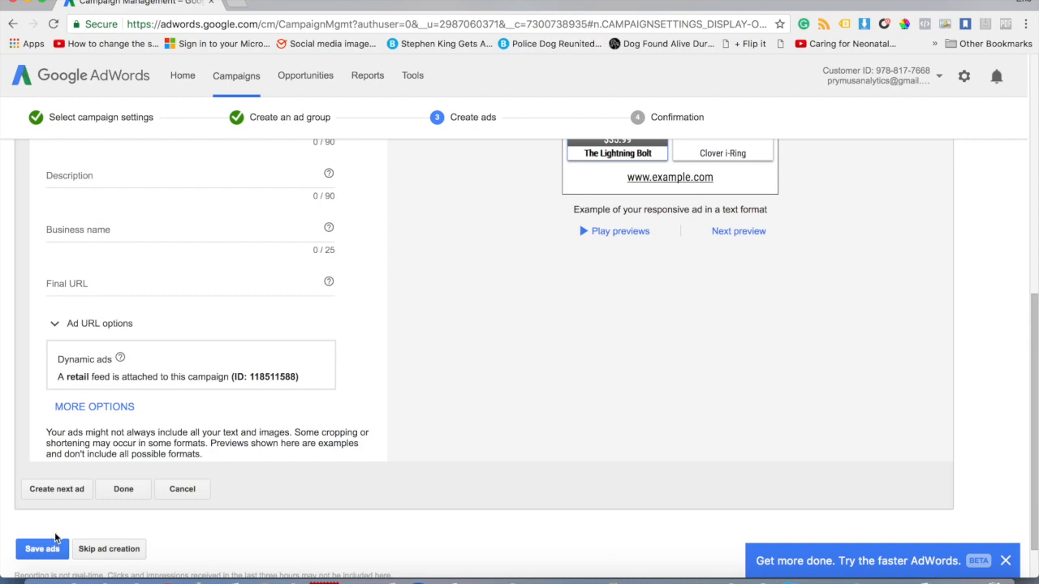
left_click(44, 553)
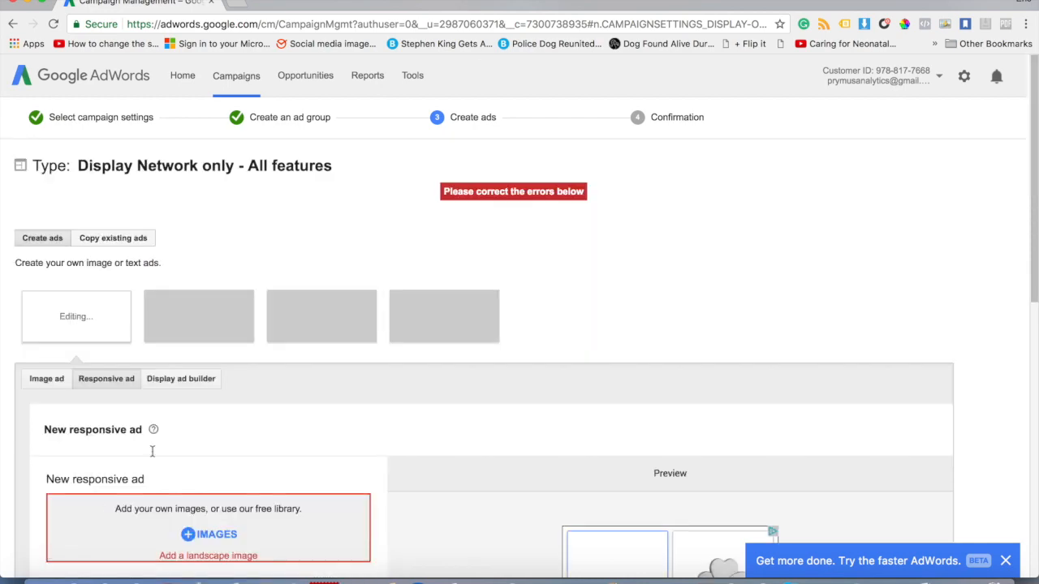
scroll(218, 402, "down", 3)
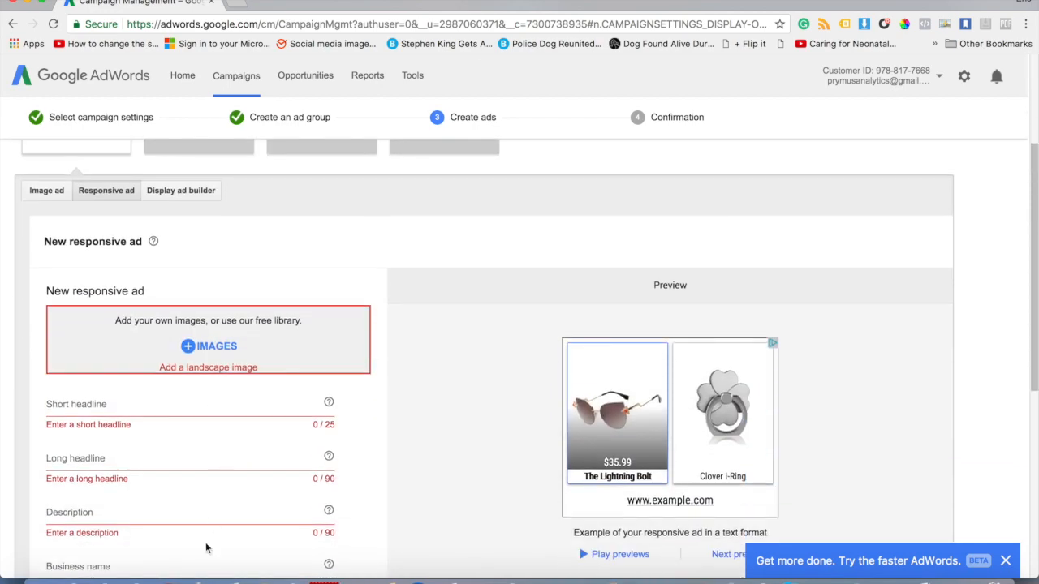
scroll(218, 364, "down", 10)
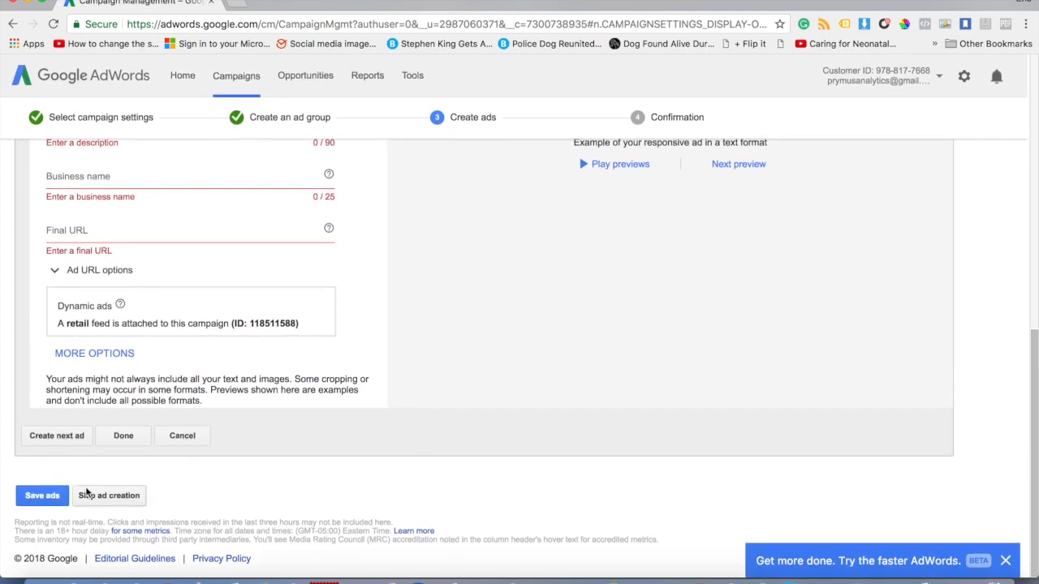
left_click(89, 496)
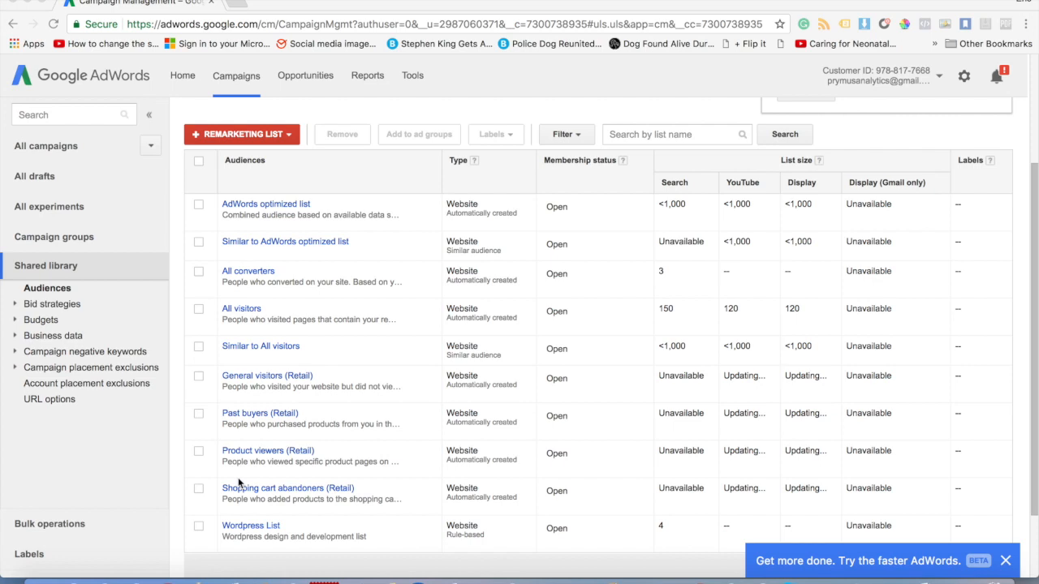
- Select the General visitors, Past buyers, Product viewers and Shopping cart abandoners lists, open adding them to ad groups, and cancel
scroll(238, 483, "up", 1)
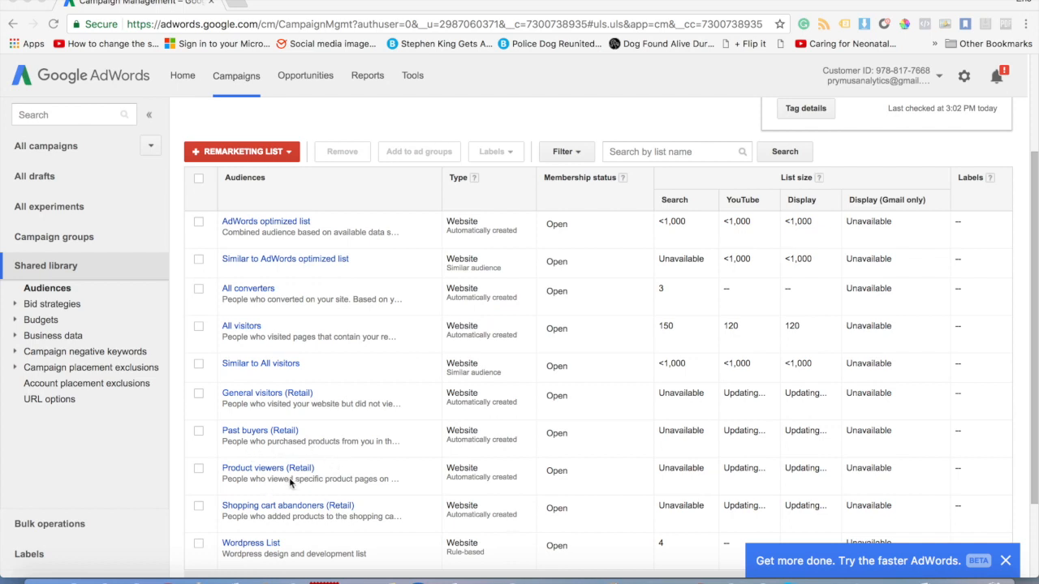
left_click(199, 506)
left_click(199, 471)
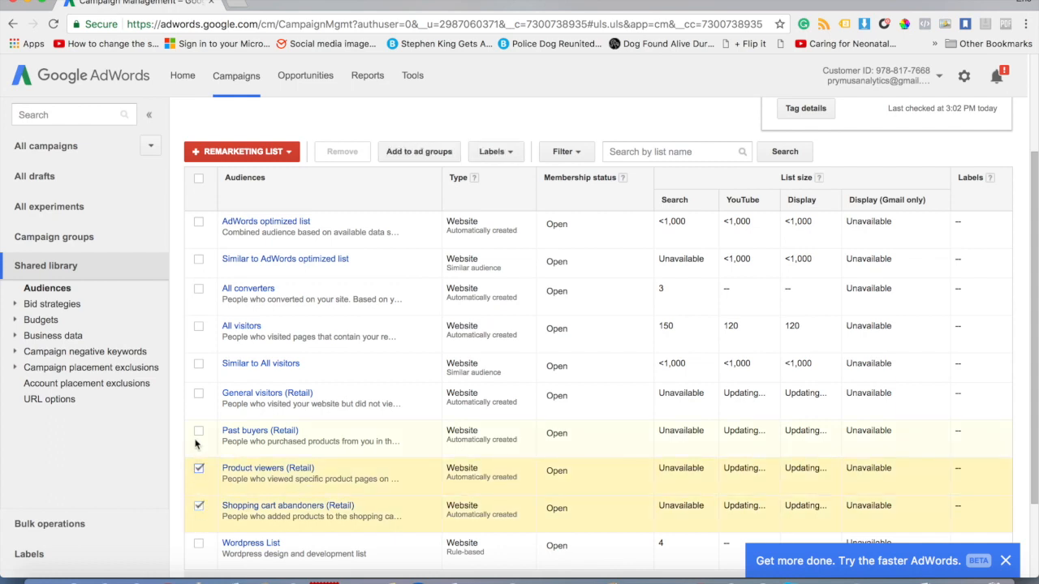
left_click(199, 431)
left_click(199, 395)
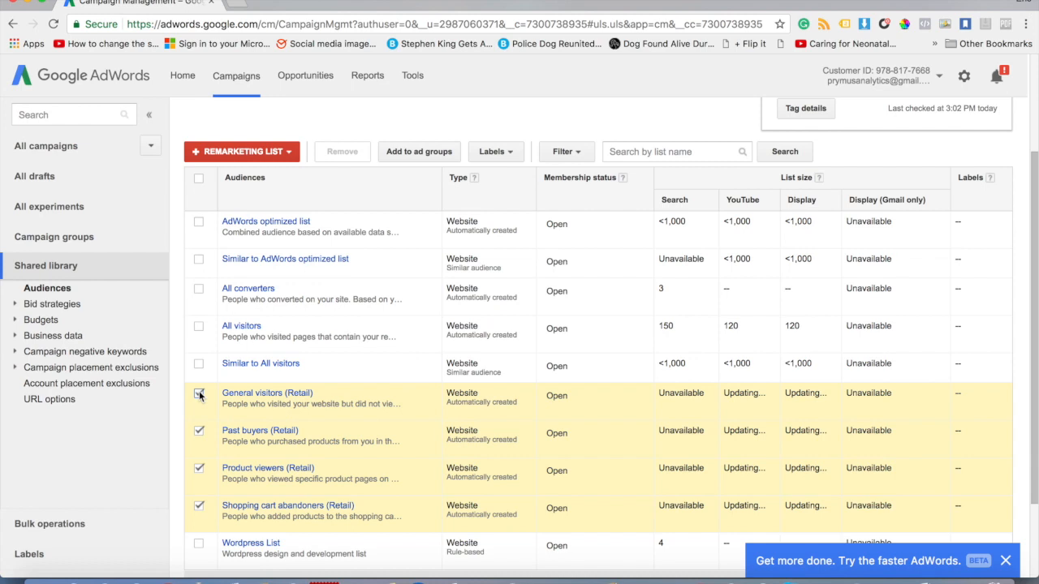
left_click(438, 152)
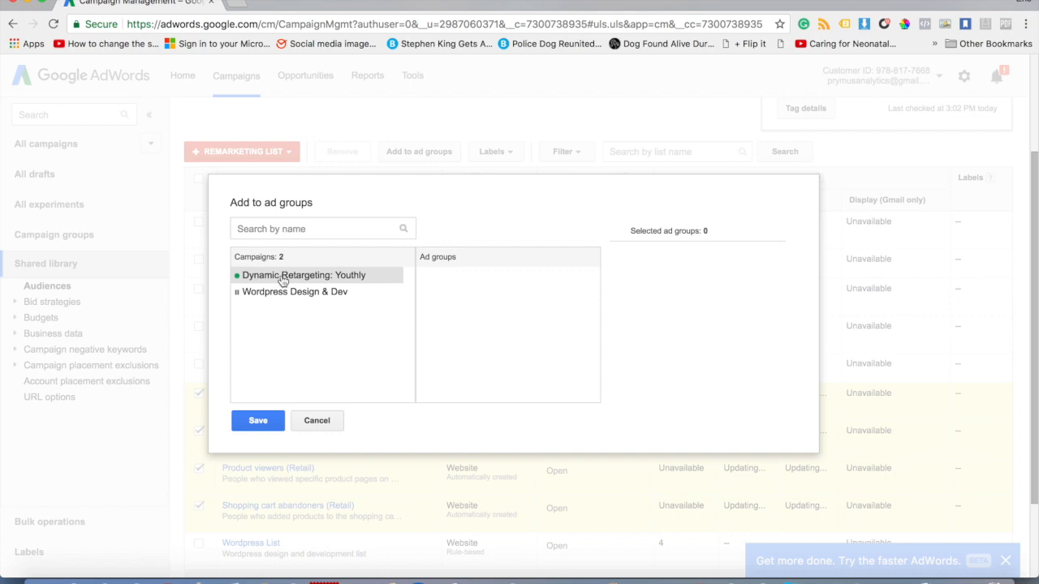
left_click(307, 424)
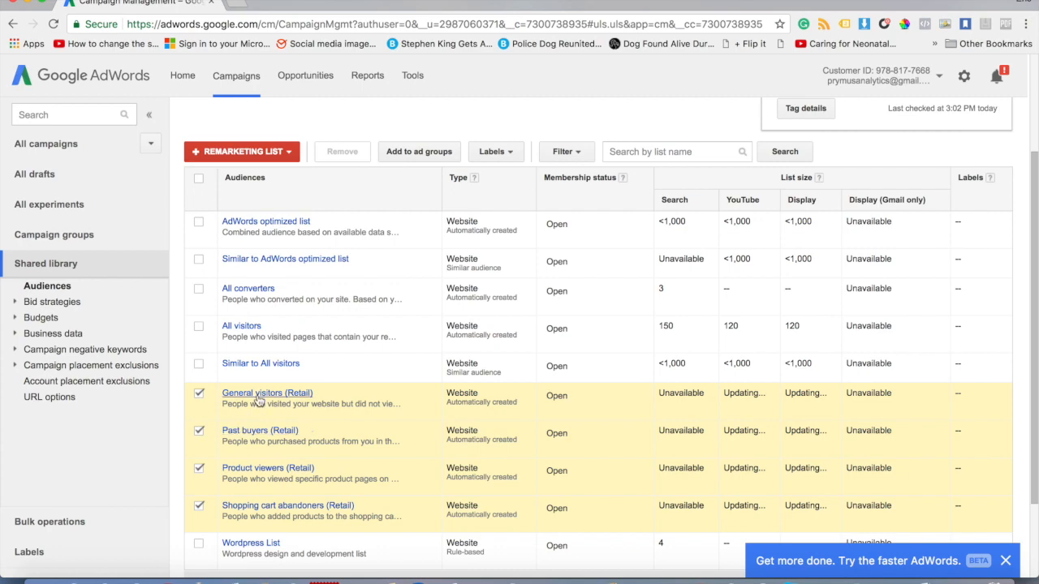
- Deselect the four Retail remarketing lists in the Audiences table
scroll(256, 432, "up", 1)
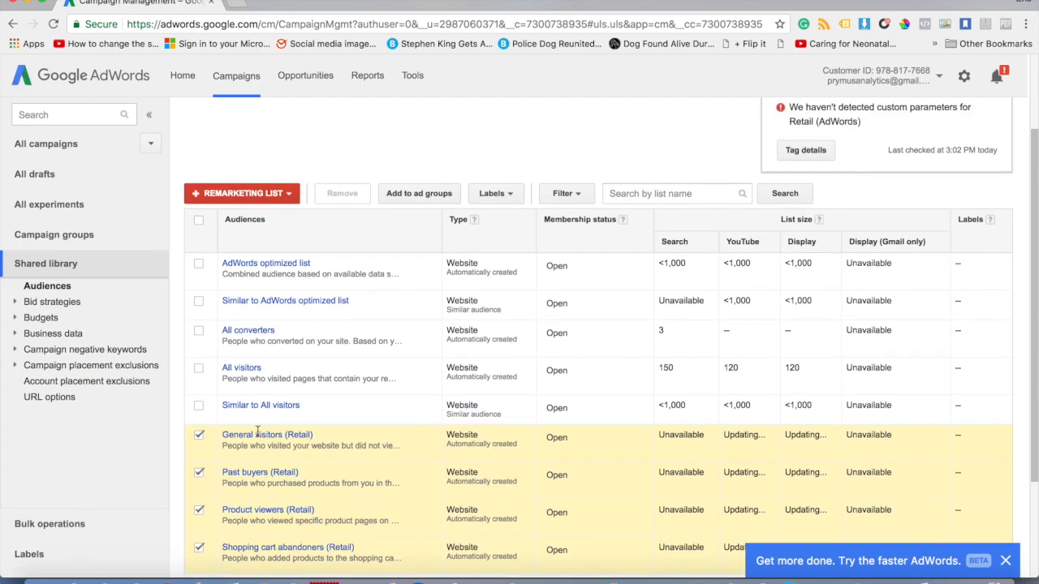
scroll(257, 430, "up", 4)
scroll(258, 405, "up", 1)
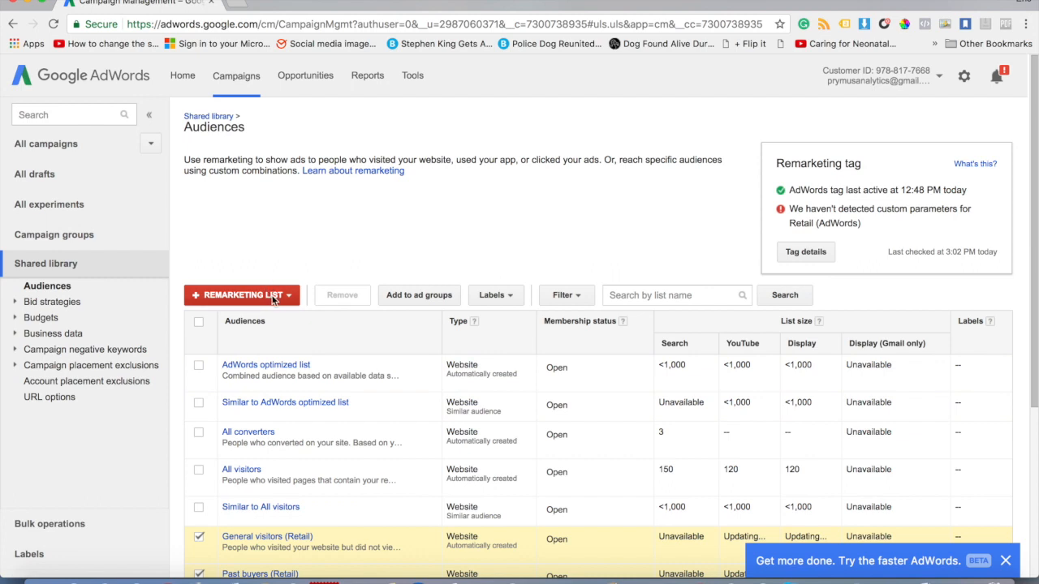
left_click(199, 537)
scroll(199, 487, "down", 3)
left_click(199, 420)
left_click(199, 457)
left_click(199, 495)
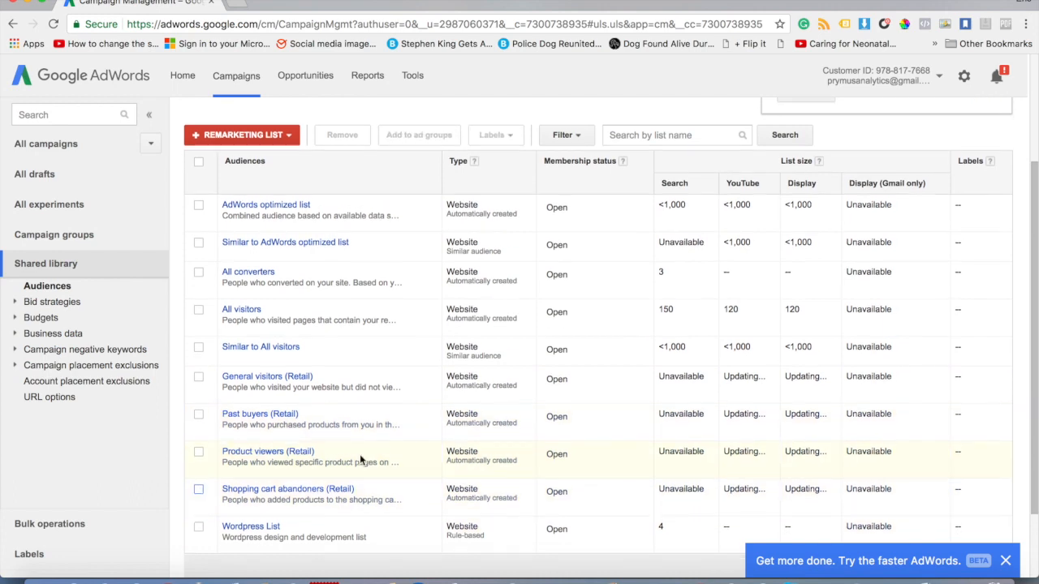
- Open the remarketing tag details and examine the tag's recent activity and custom parameter sections
scroll(361, 460, "up", 1)
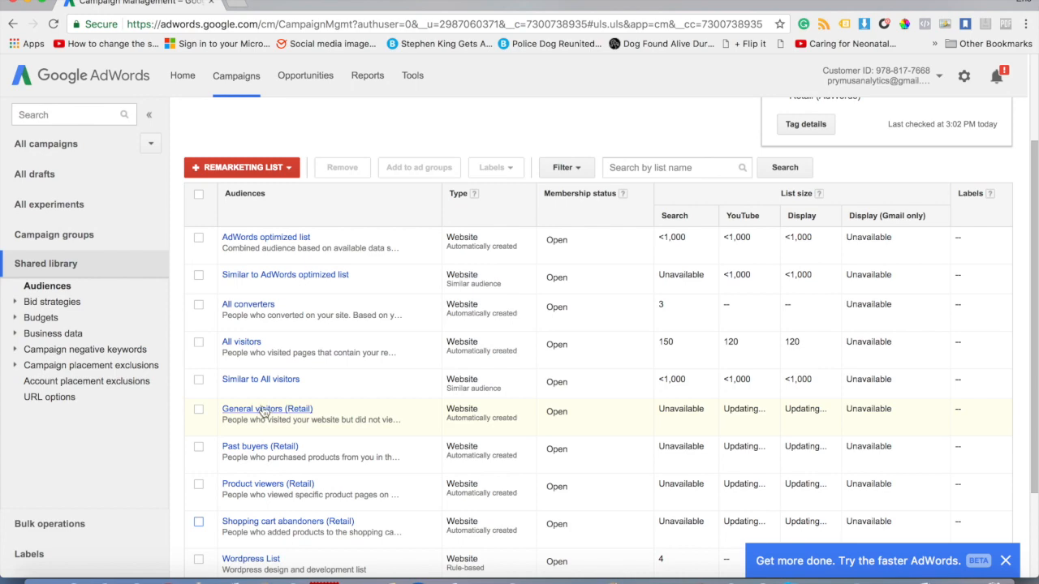
scroll(264, 411, "up", 3)
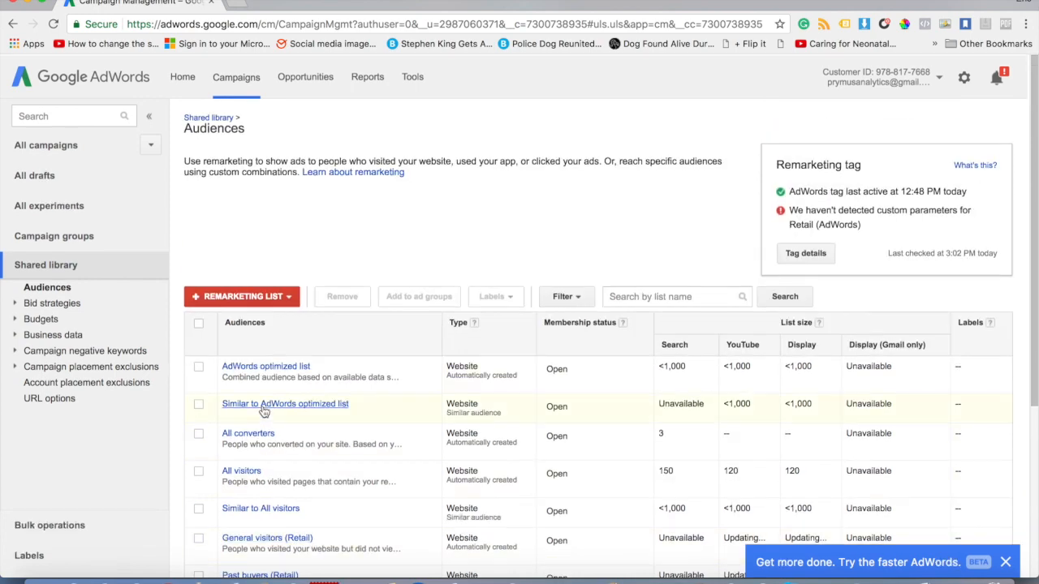
left_click(805, 253)
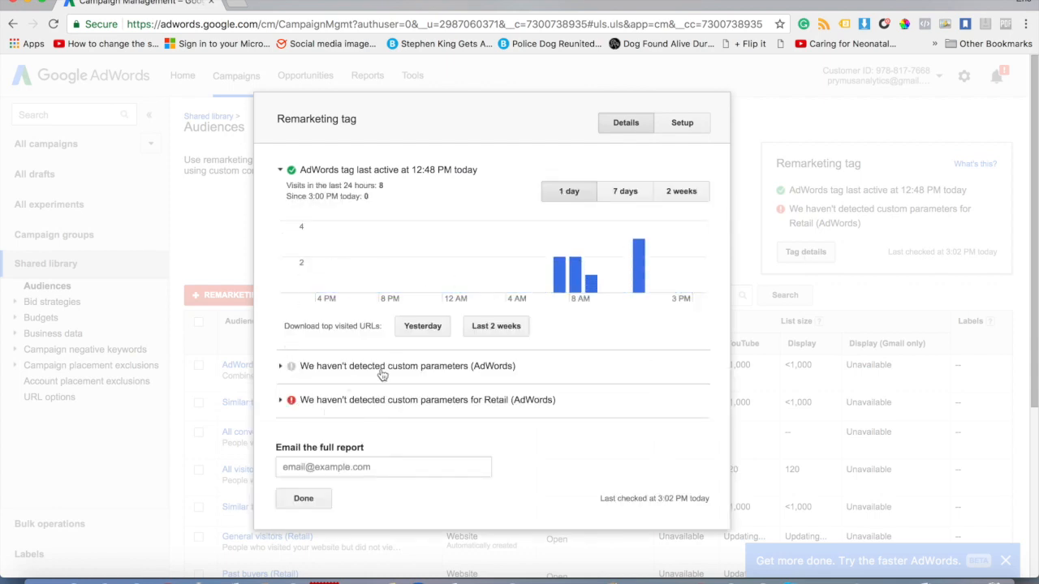
left_click(280, 368)
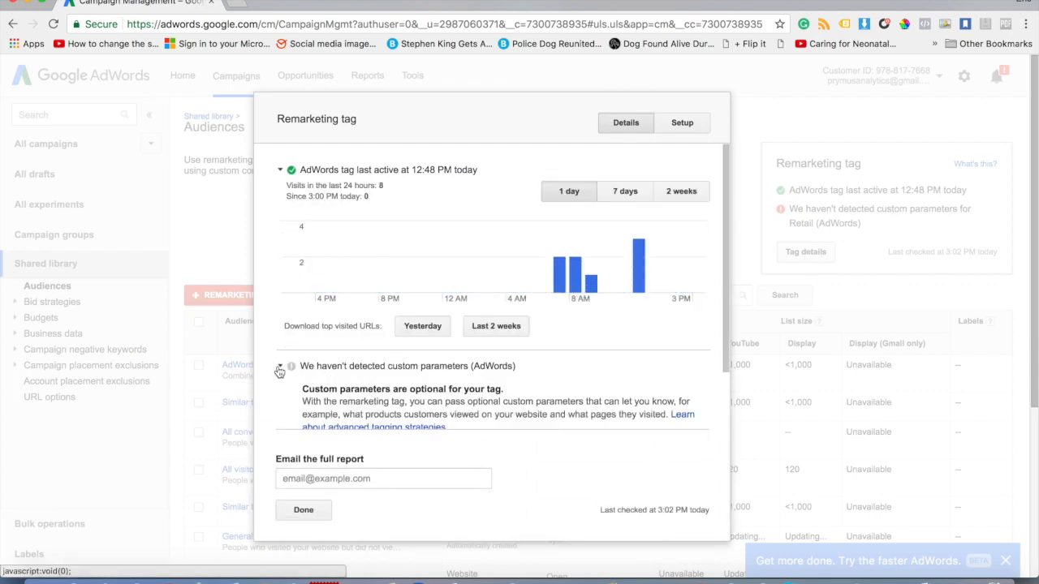
scroll(444, 273, "down", 1)
scroll(443, 274, "down", 3)
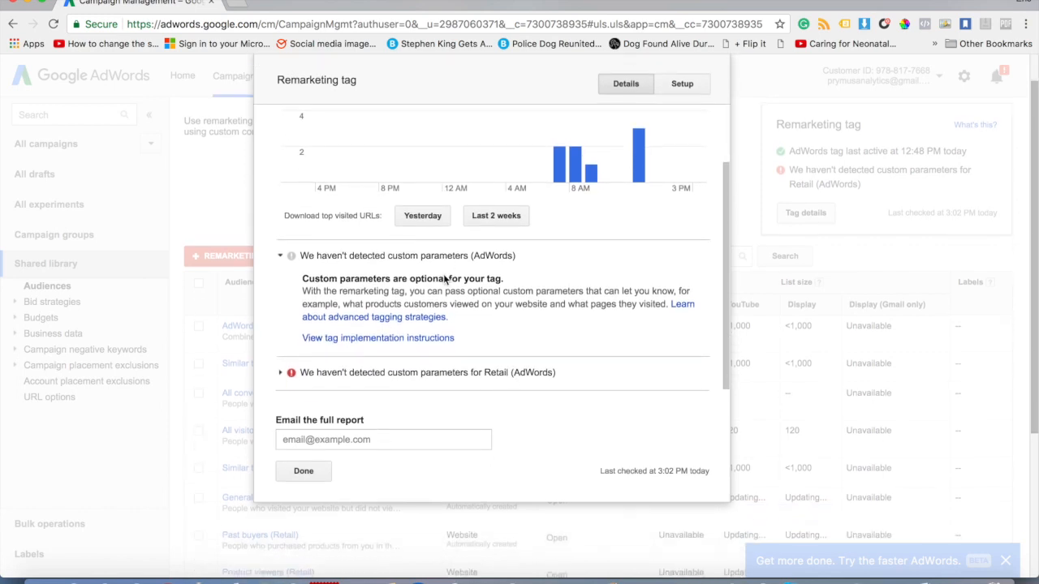
left_click(284, 358)
scroll(406, 318, "down", 4)
scroll(407, 324, "up", 5)
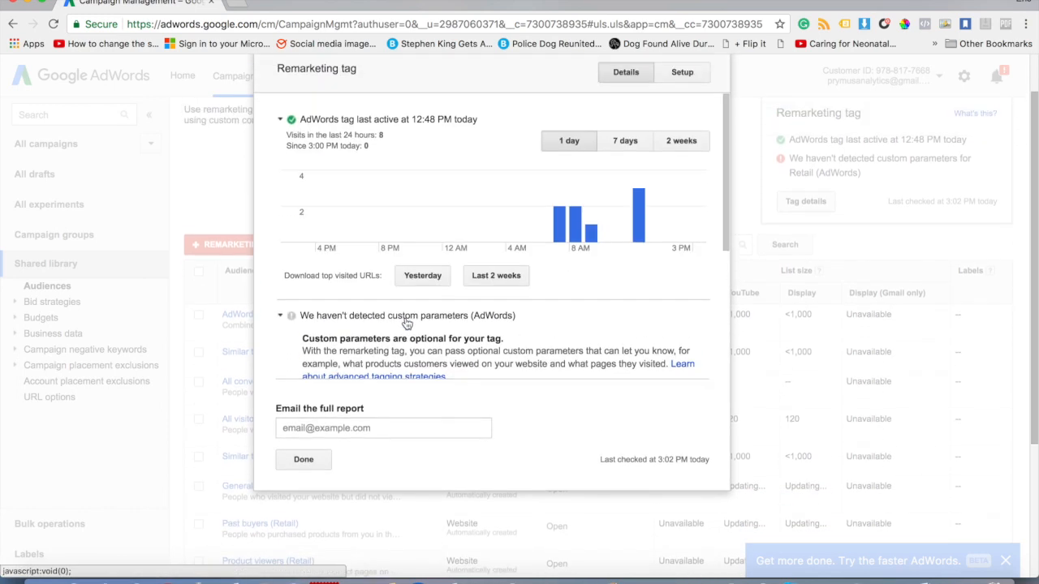
- View the remarketing tag setup for the Retail business type, highlight the AdWords website tag code, and close the tag details
left_click(686, 123)
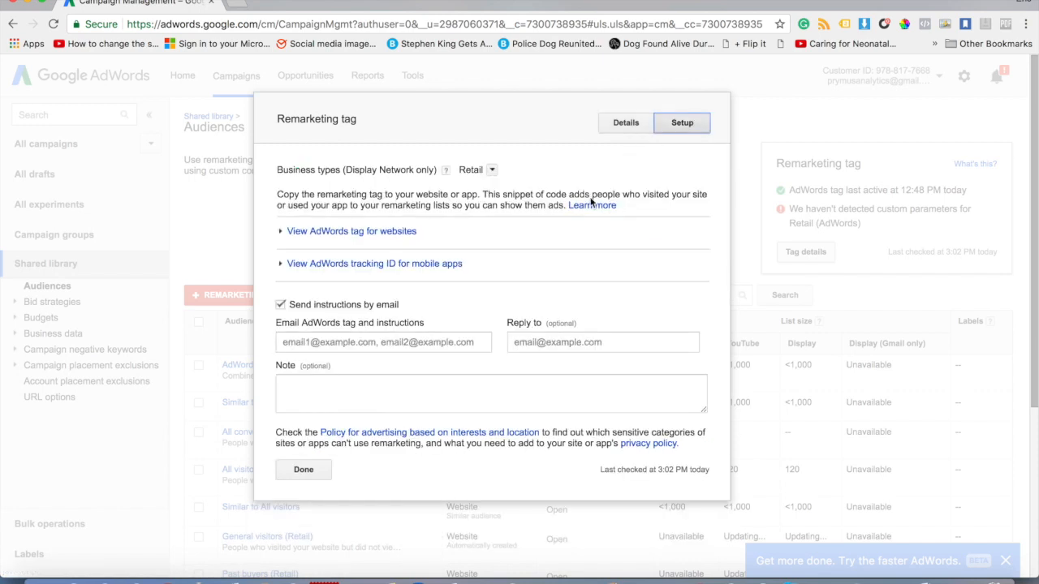
left_click(380, 220)
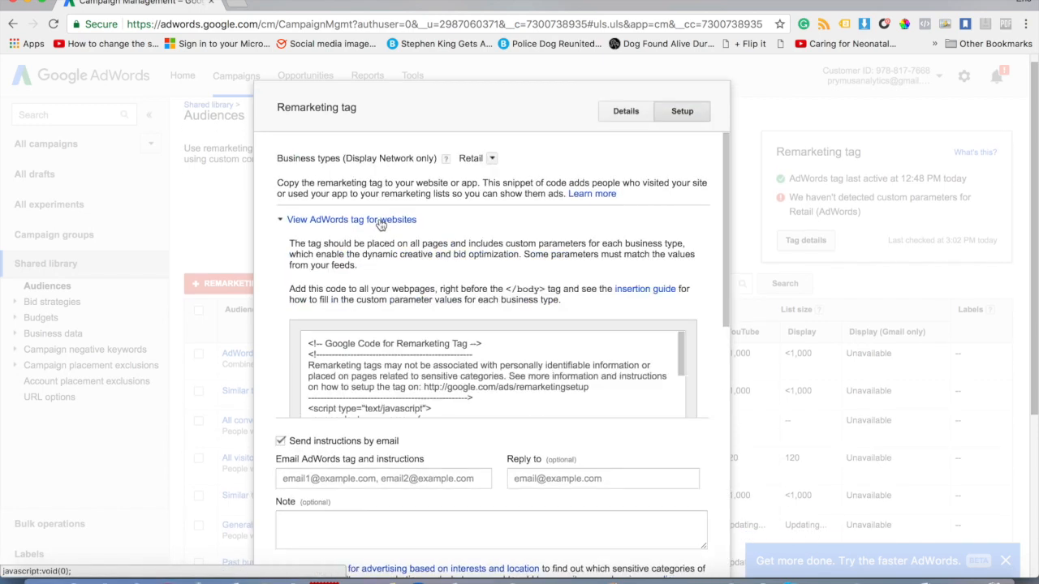
left_click(352, 376)
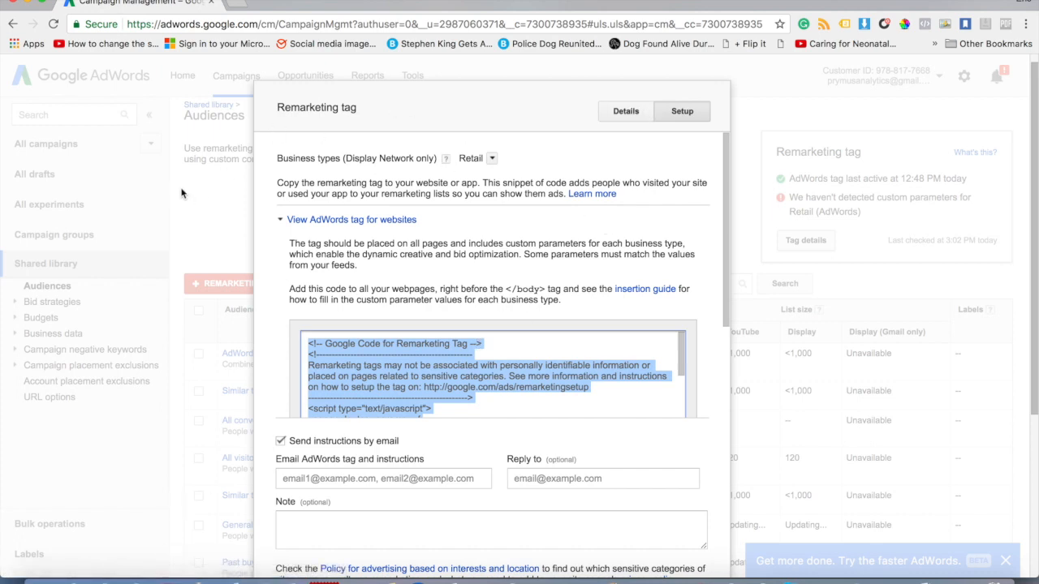
scroll(449, 319, "down", 4)
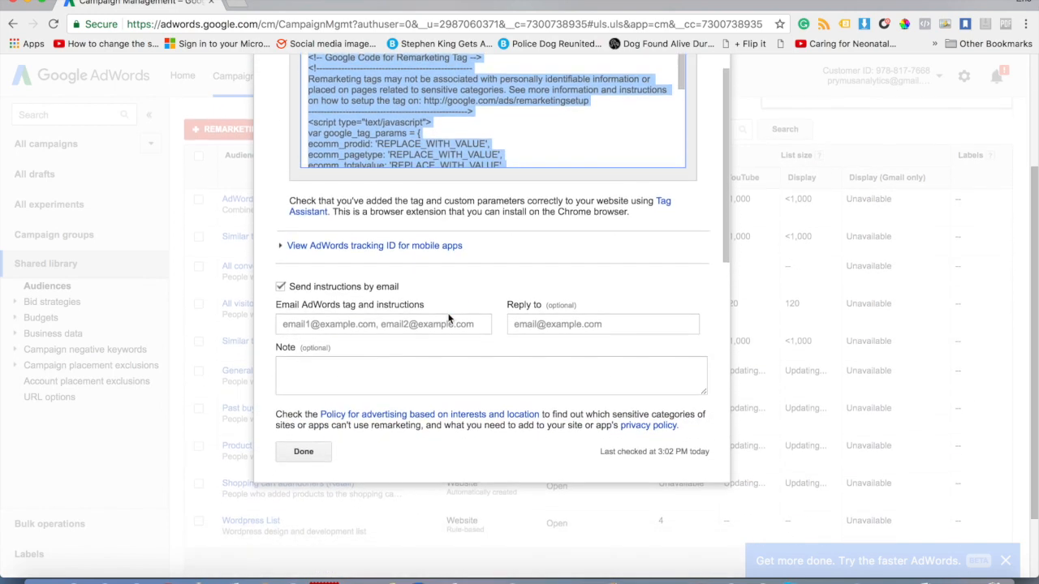
left_click(303, 453)
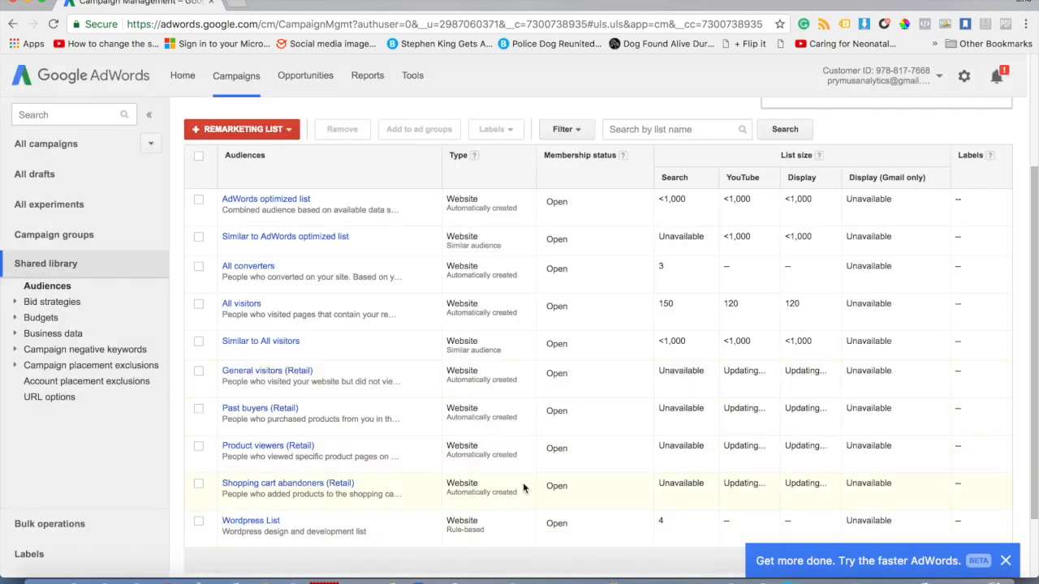
- Switch to the Google Slides deck on understanding Google AdWords and present the Resources slide
scroll(273, 450, "up", 2)
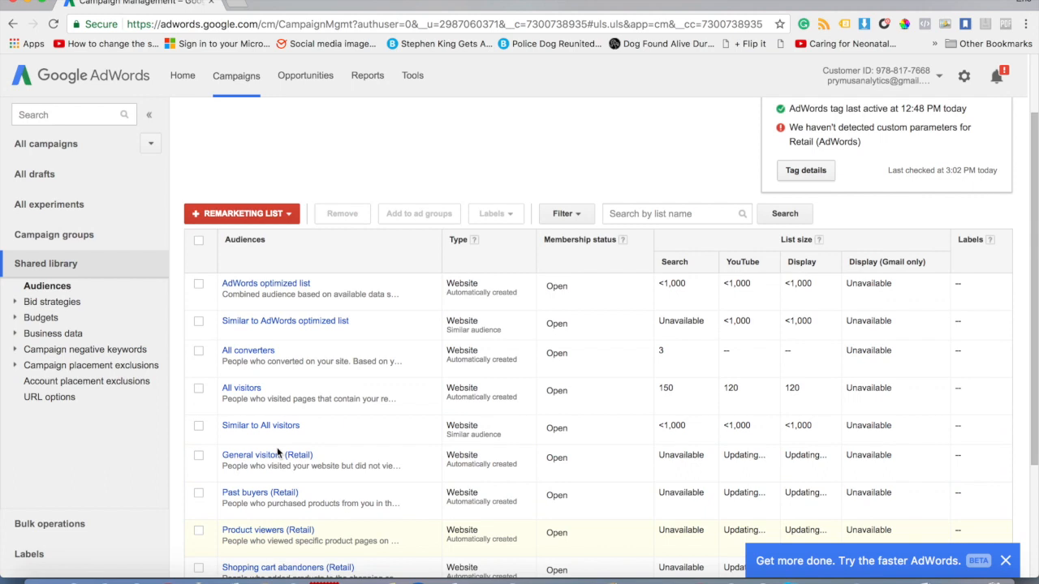
scroll(276, 453, "up", 2)
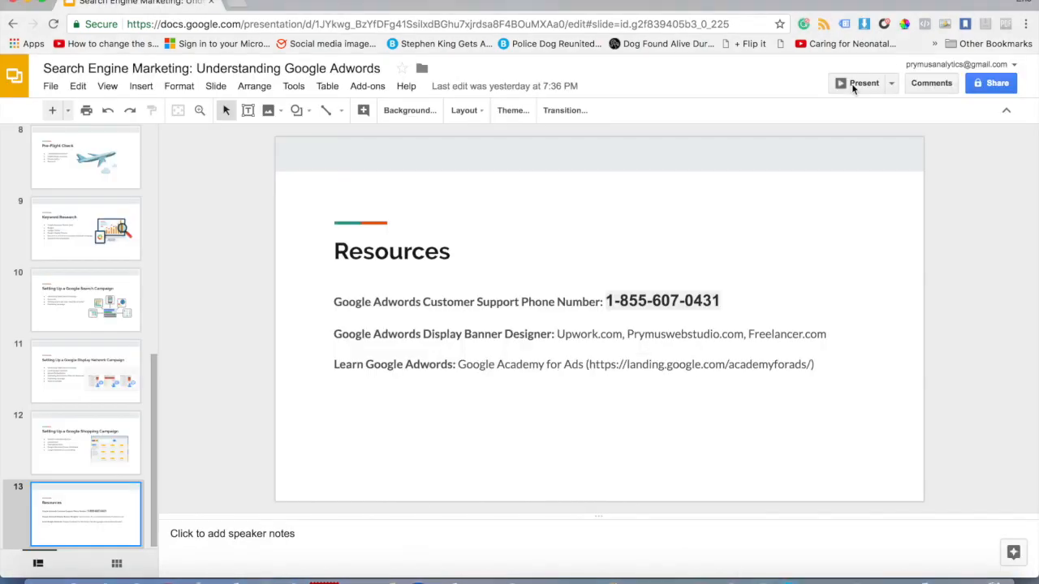
left_click(862, 82)
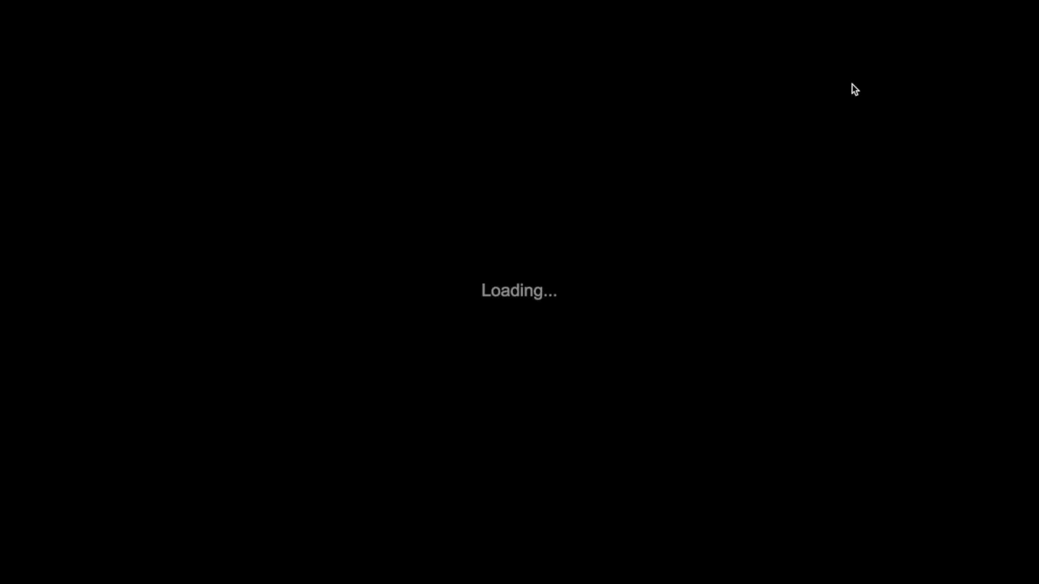